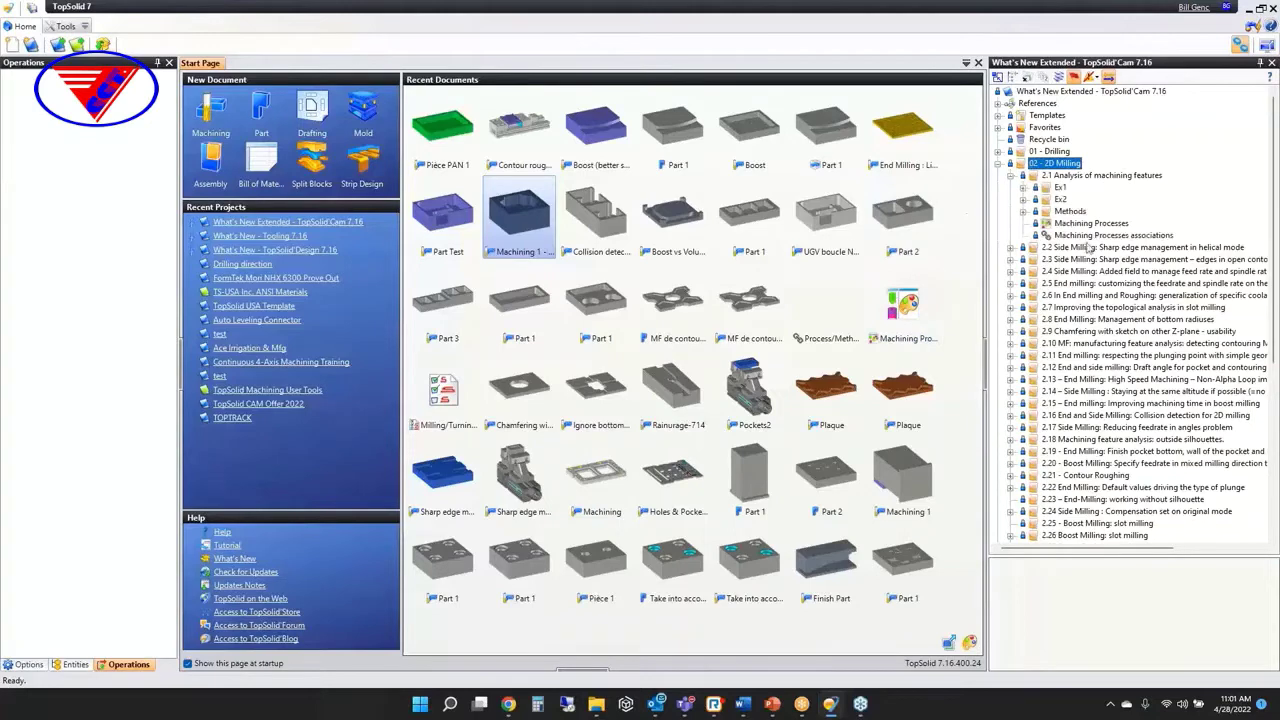
Step: Open the Holes & Pockets machining document from folder Ex1 of 2.1 Analysis of machining features
left_click(1090, 235)
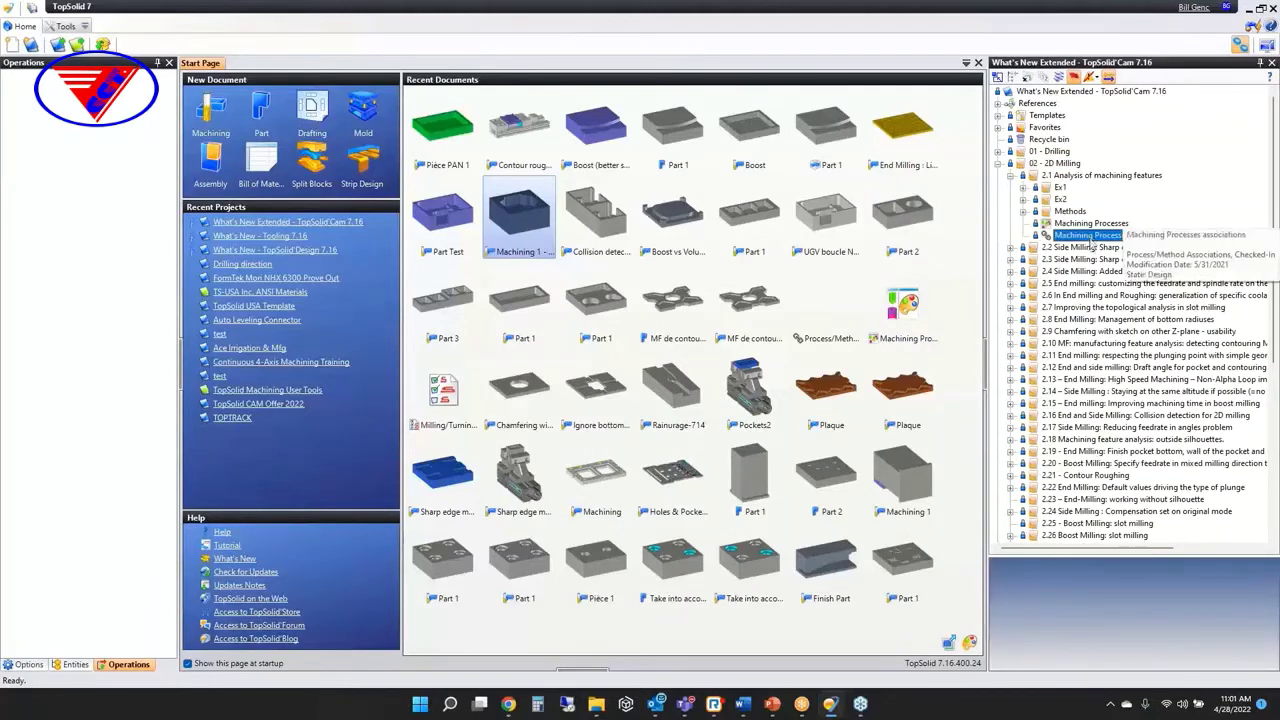
left_click(1025, 190)
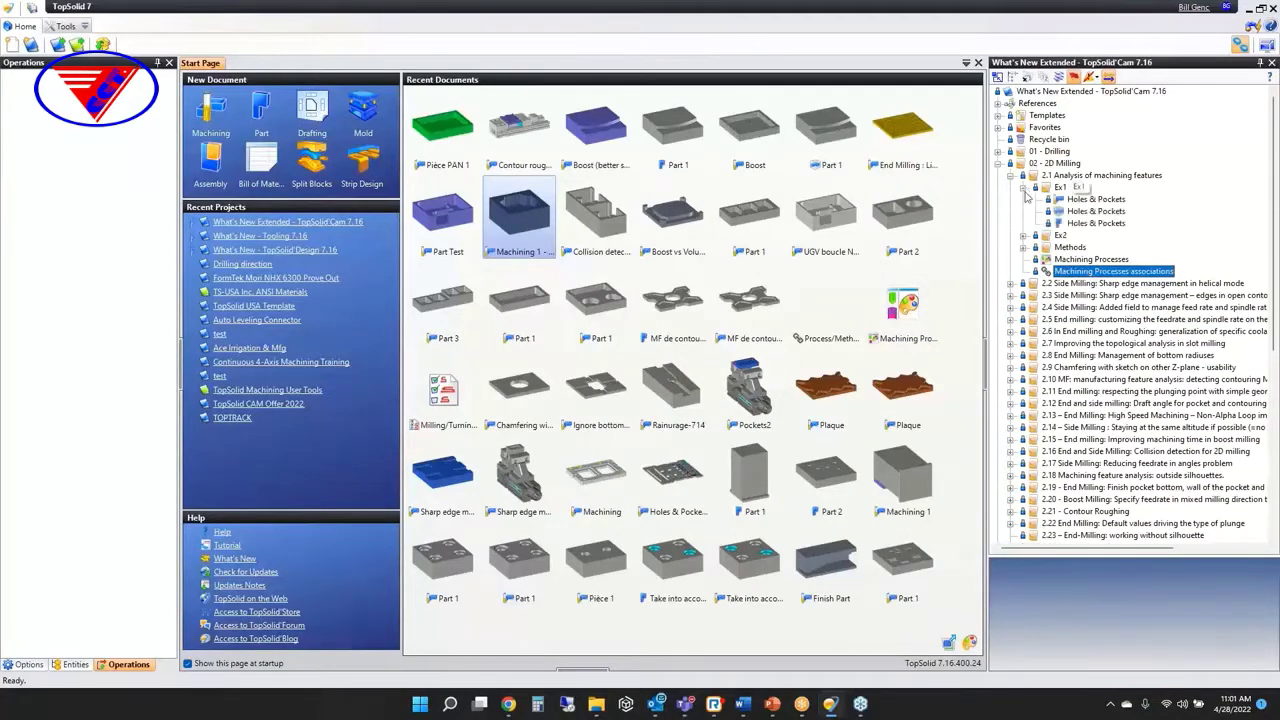
double_click(1096, 199)
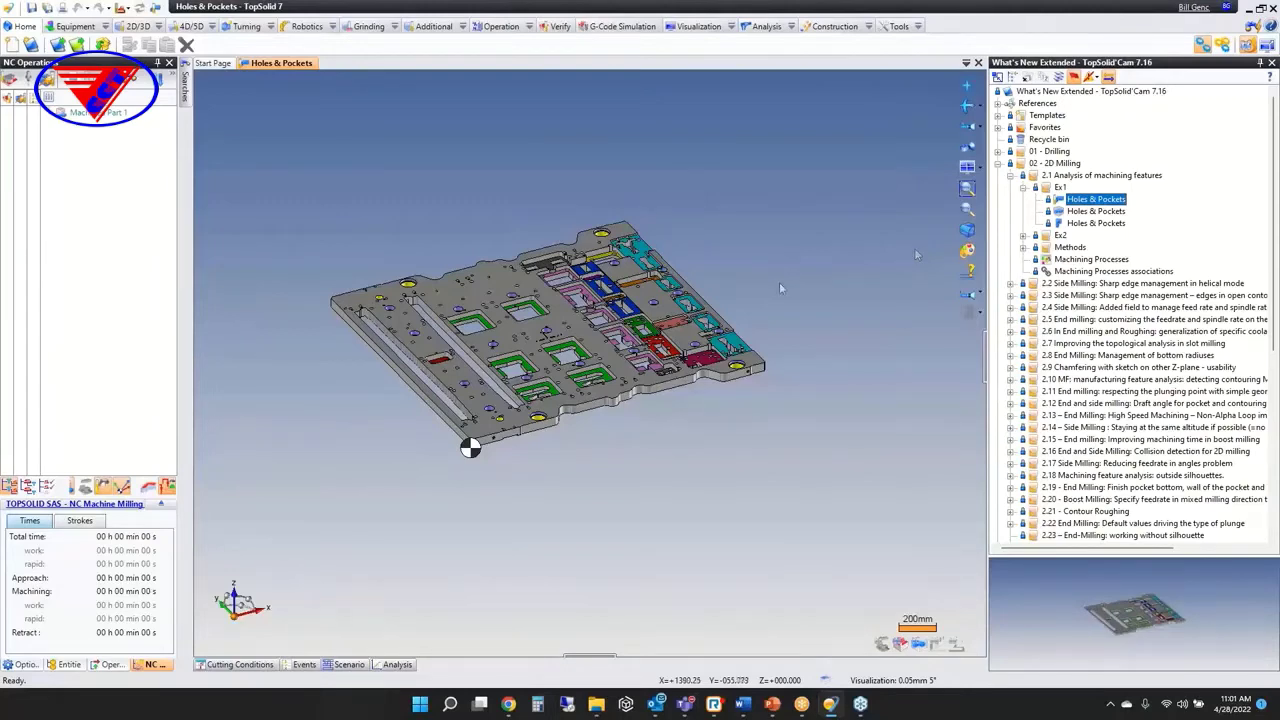
Step: Run a machining features analysis on the Holes & Pockets plate
mouse_move(514, 215)
middle_mouse_down()
mouse_move(563, 191)
mouse_move(616, 214)
middle_mouse_up()
right_click(617, 221)
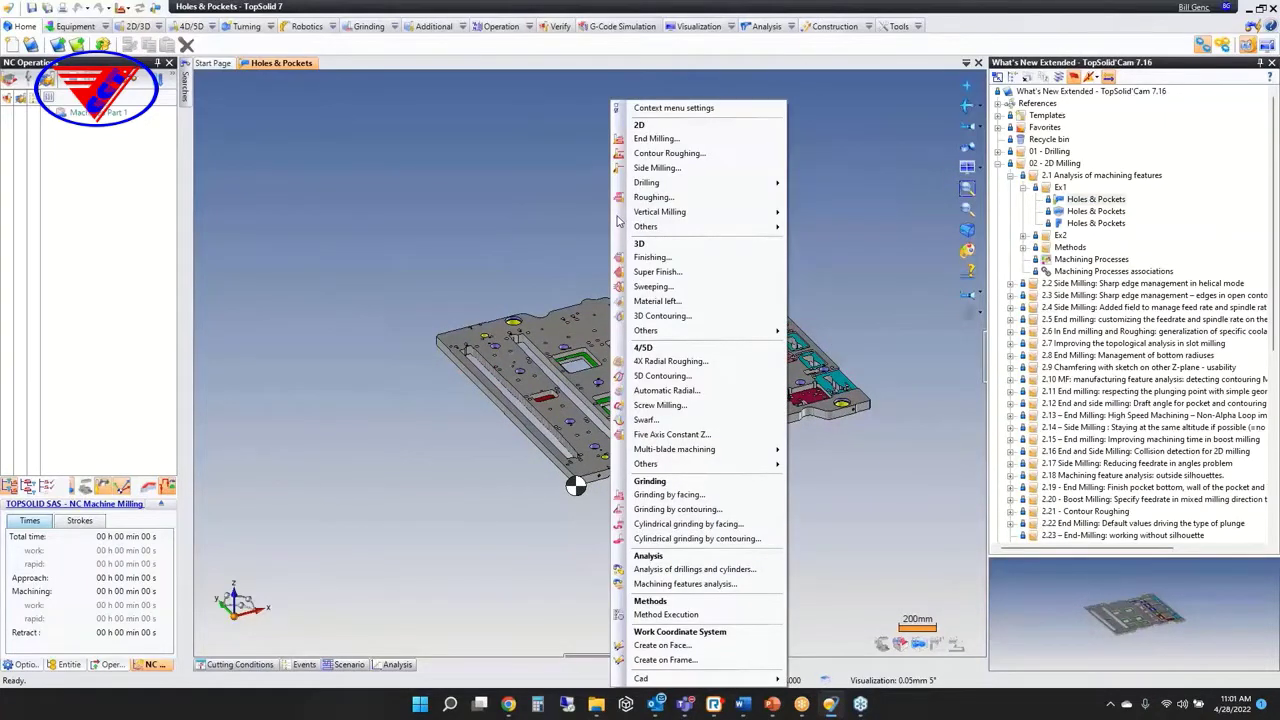
left_click(738, 585)
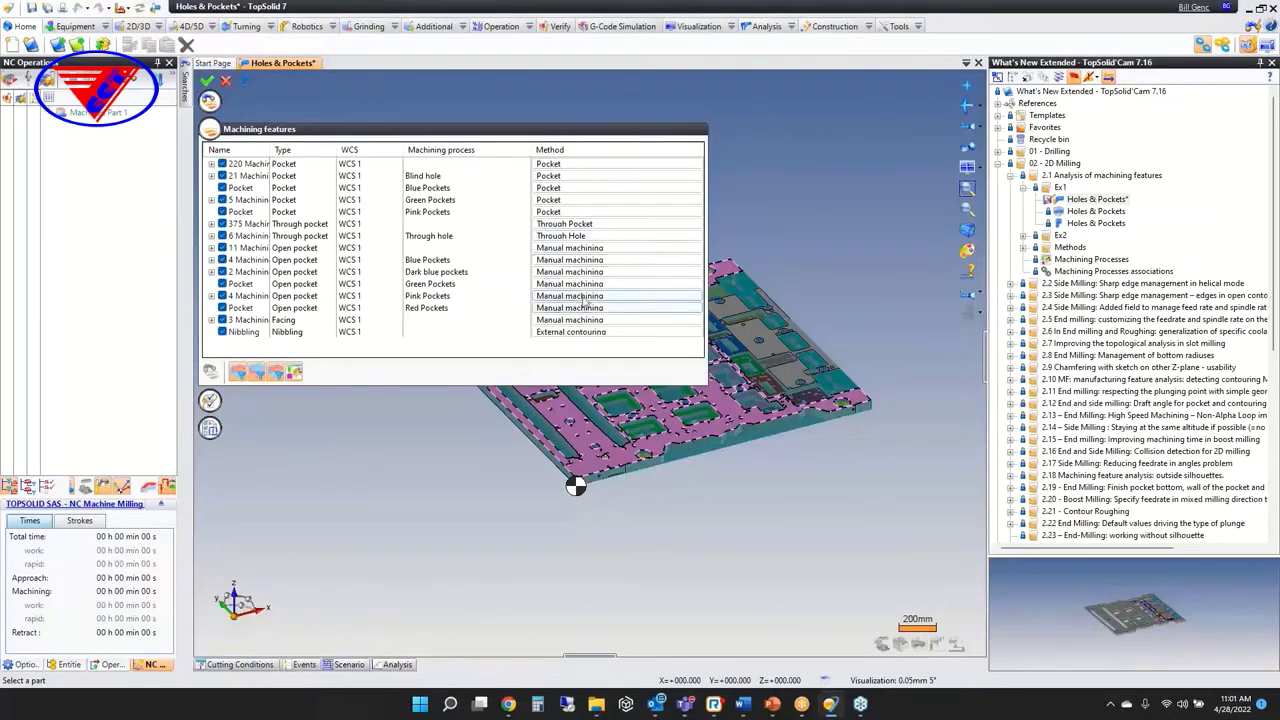
Step: Filter the machining features list to hide features without an associated machining process or method, and leave the analysis
left_click(296, 379)
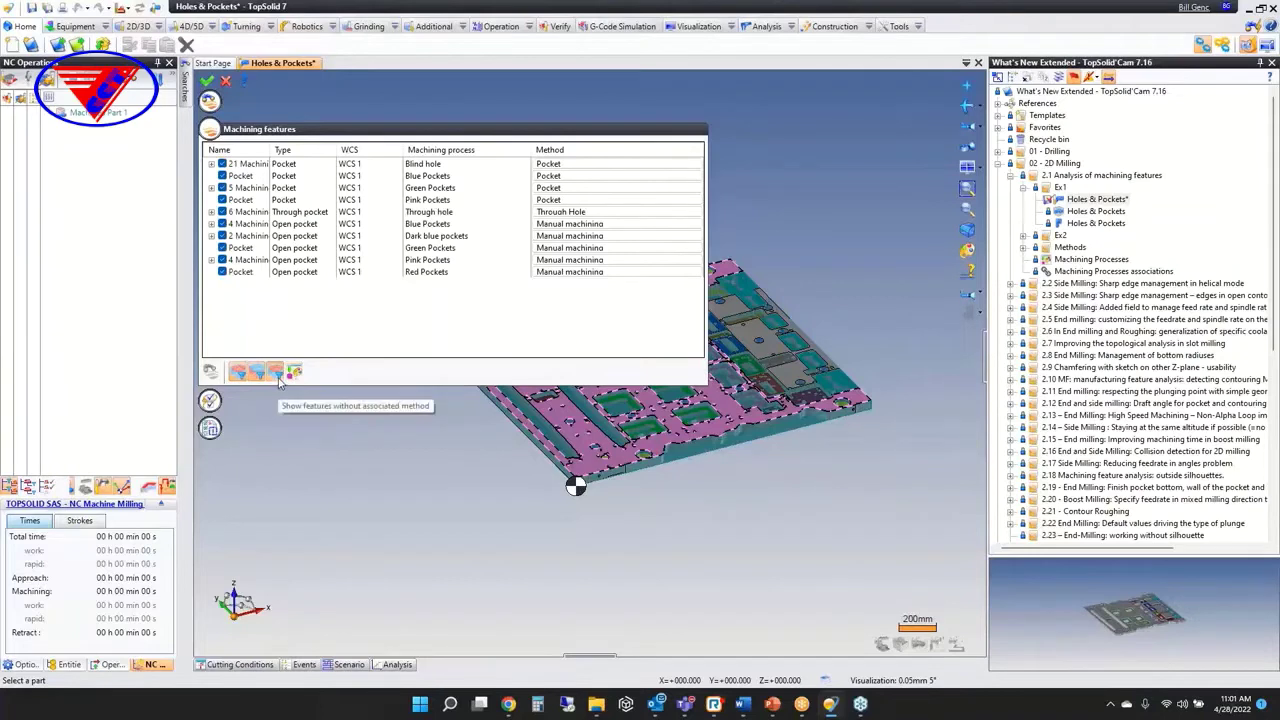
left_click(279, 377)
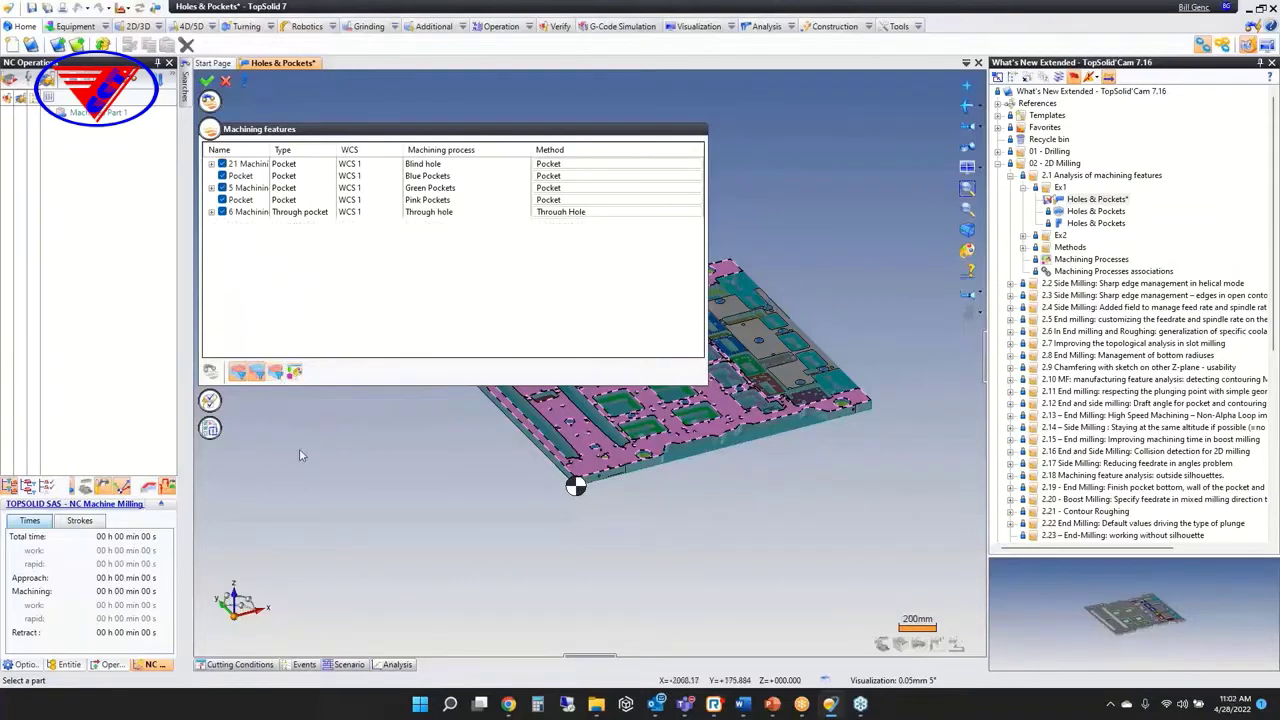
left_click(279, 377)
left_click(279, 377)
left_click(207, 81)
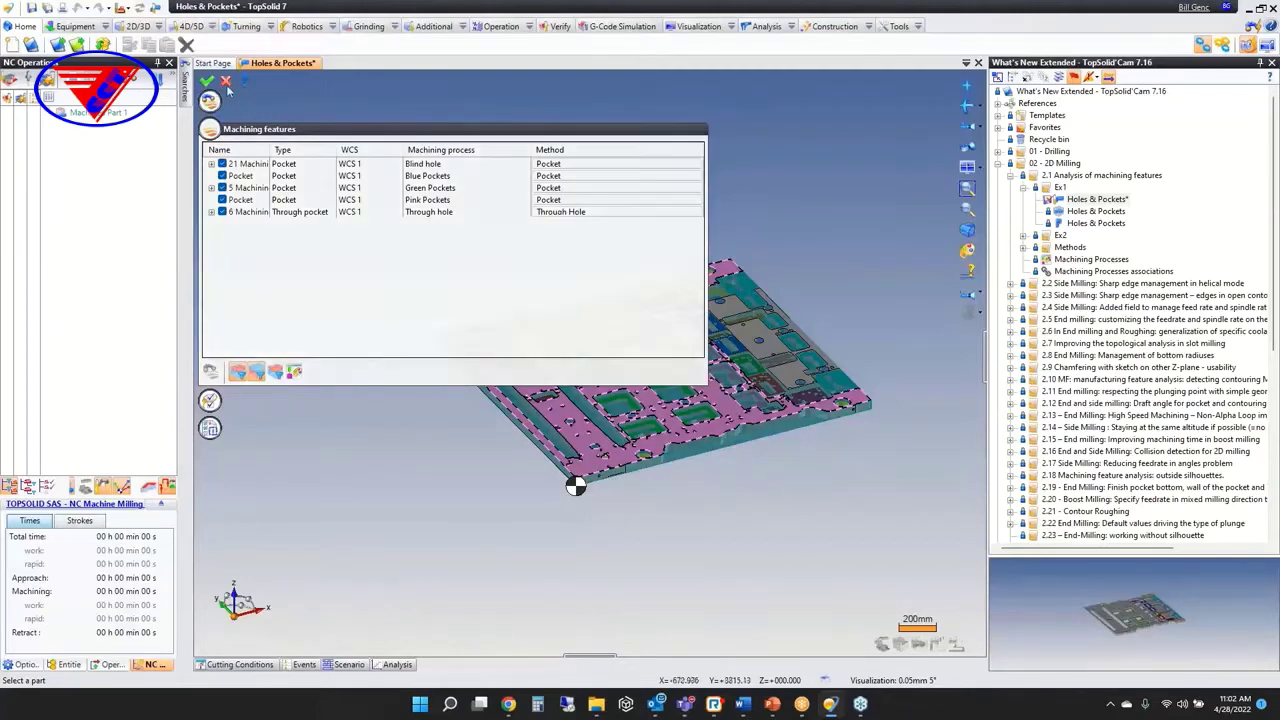
Step: Close Holes & Pockets without saving and open the Sharp edge management in helical mode -714 document from section 2.2
left_click(647, 380)
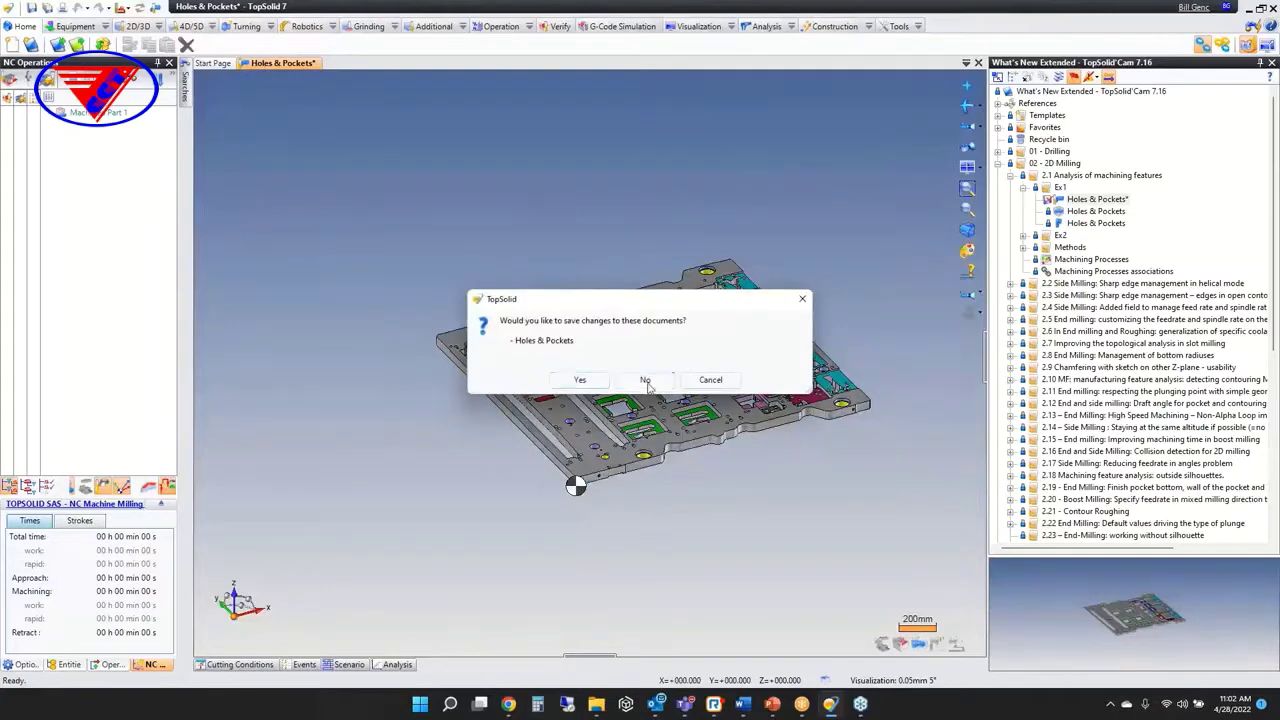
left_click(1011, 176)
left_click(1010, 187)
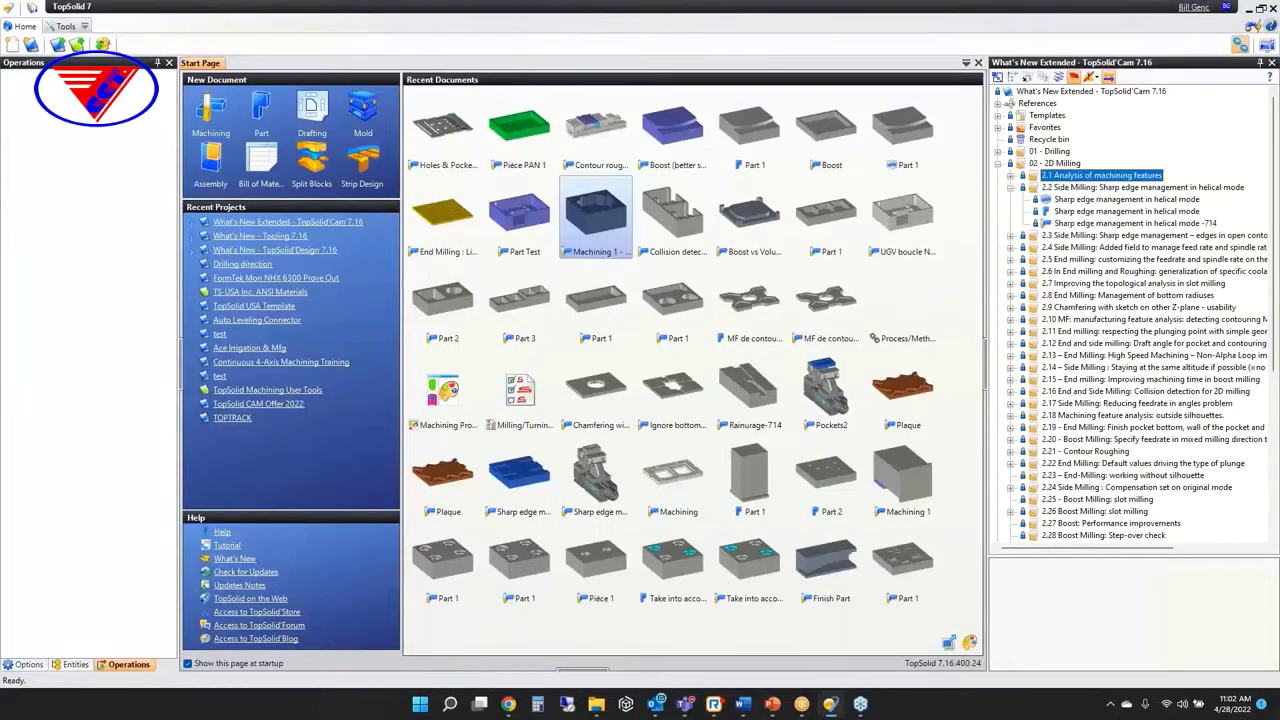
double_click(1085, 223)
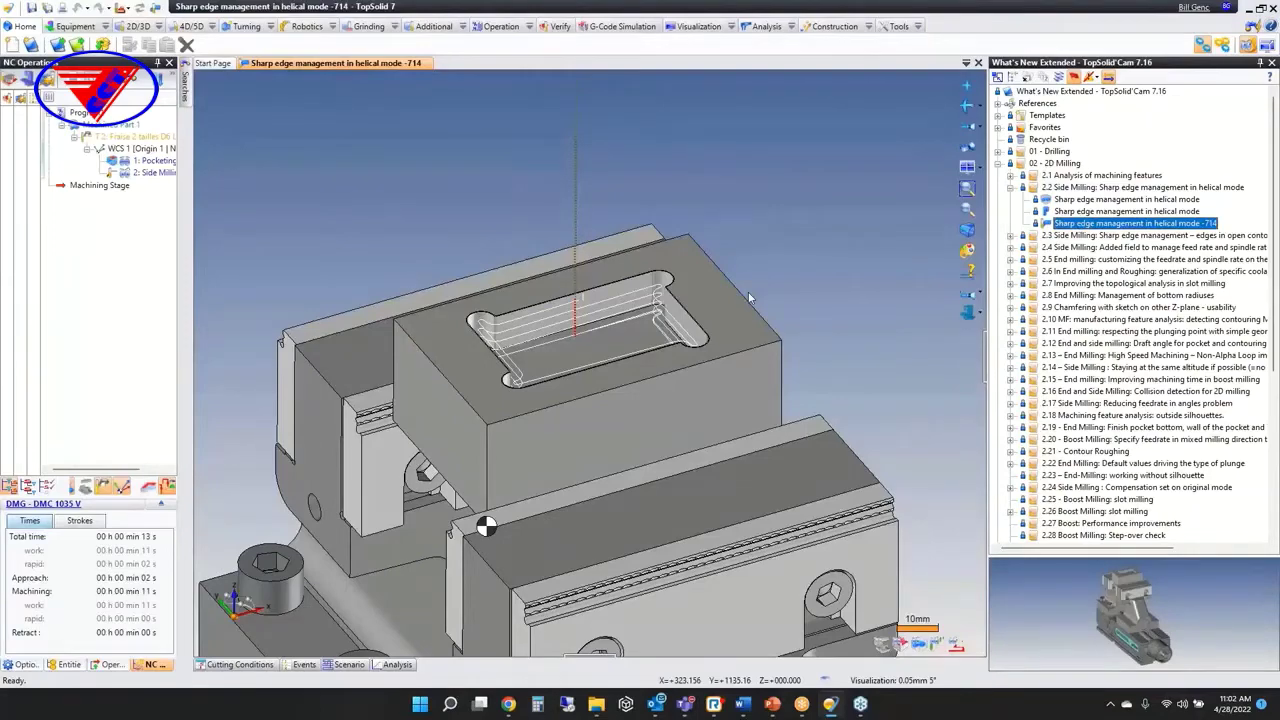
Step: Examine the helical toolpath at the pocket corner and the angle management settings of the Side Milling - Chamfer operation
scroll(749, 297, "up", 6)
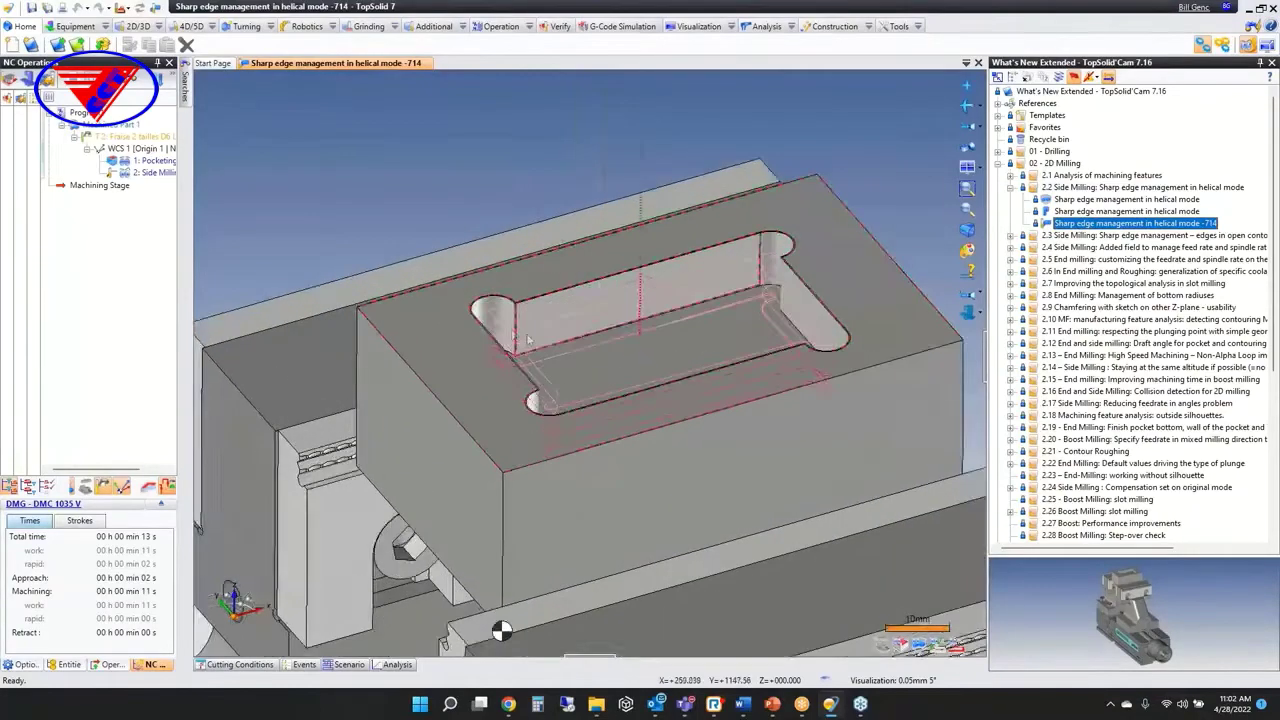
middle_click_drag(659, 271, 640, 322)
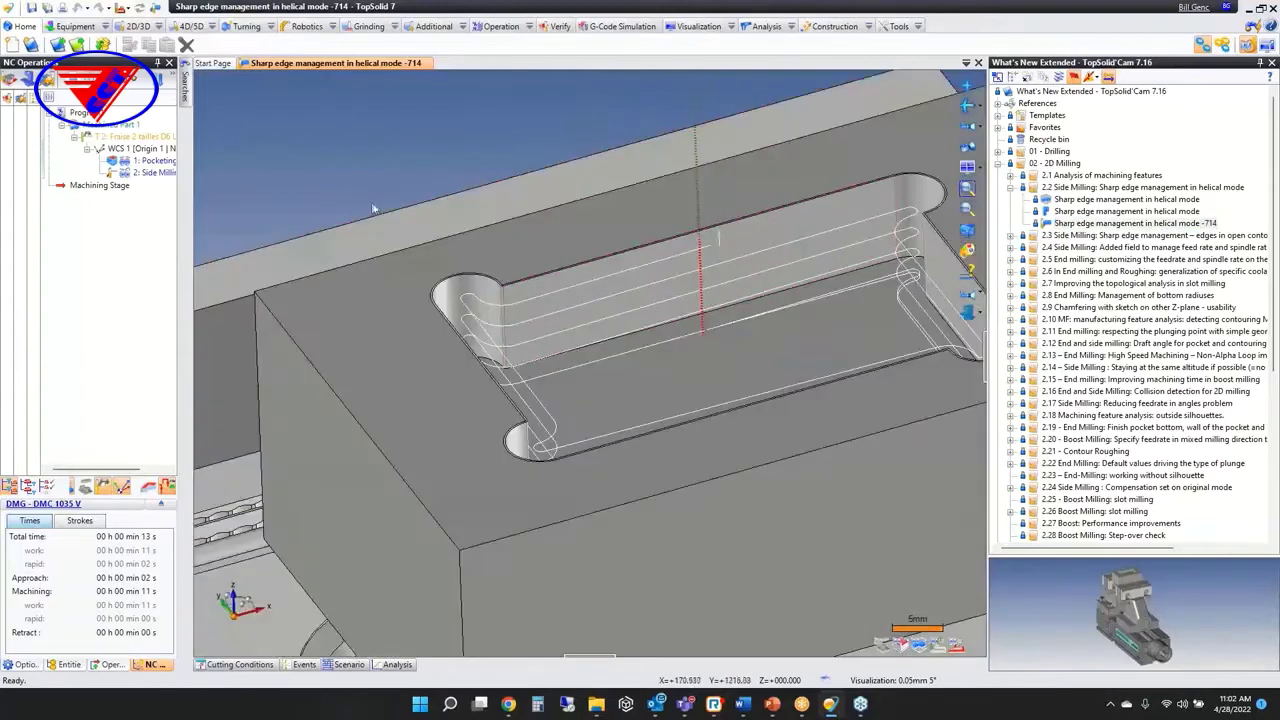
left_click_drag(178, 234, 318, 232)
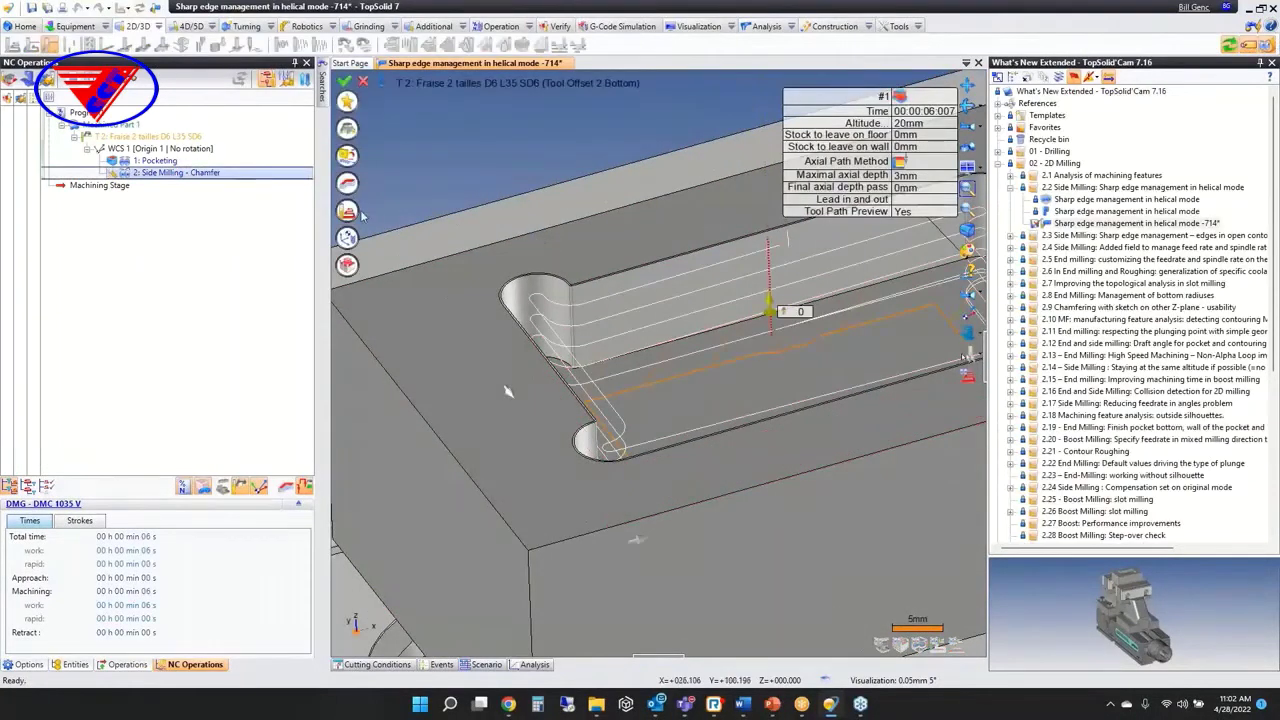
scroll(566, 295, "up", 10)
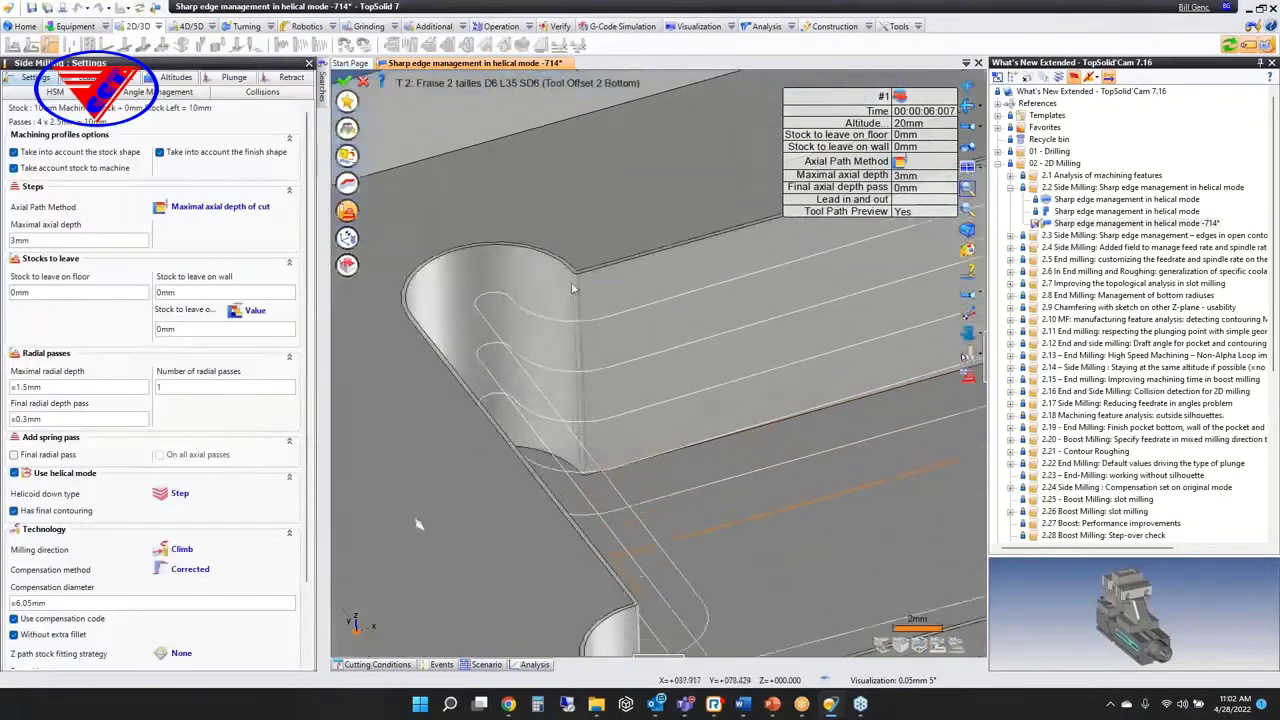
scroll(564, 305, "down", 5)
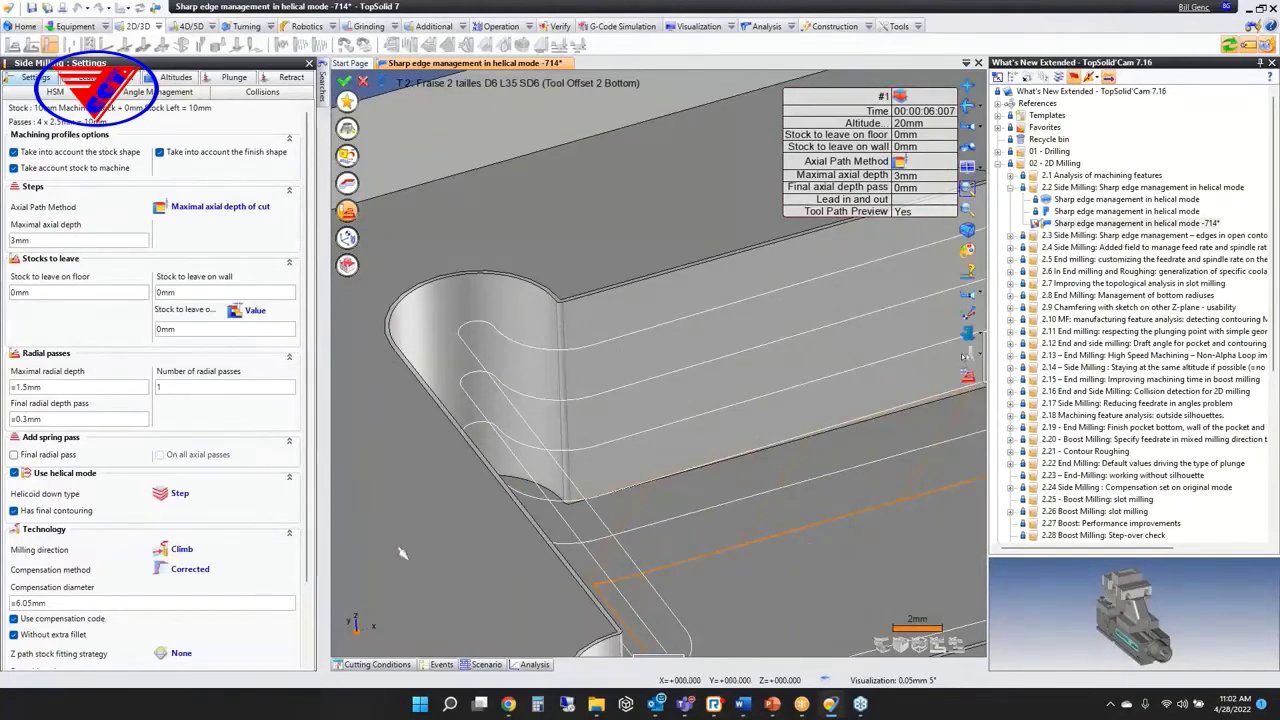
left_click(125, 93)
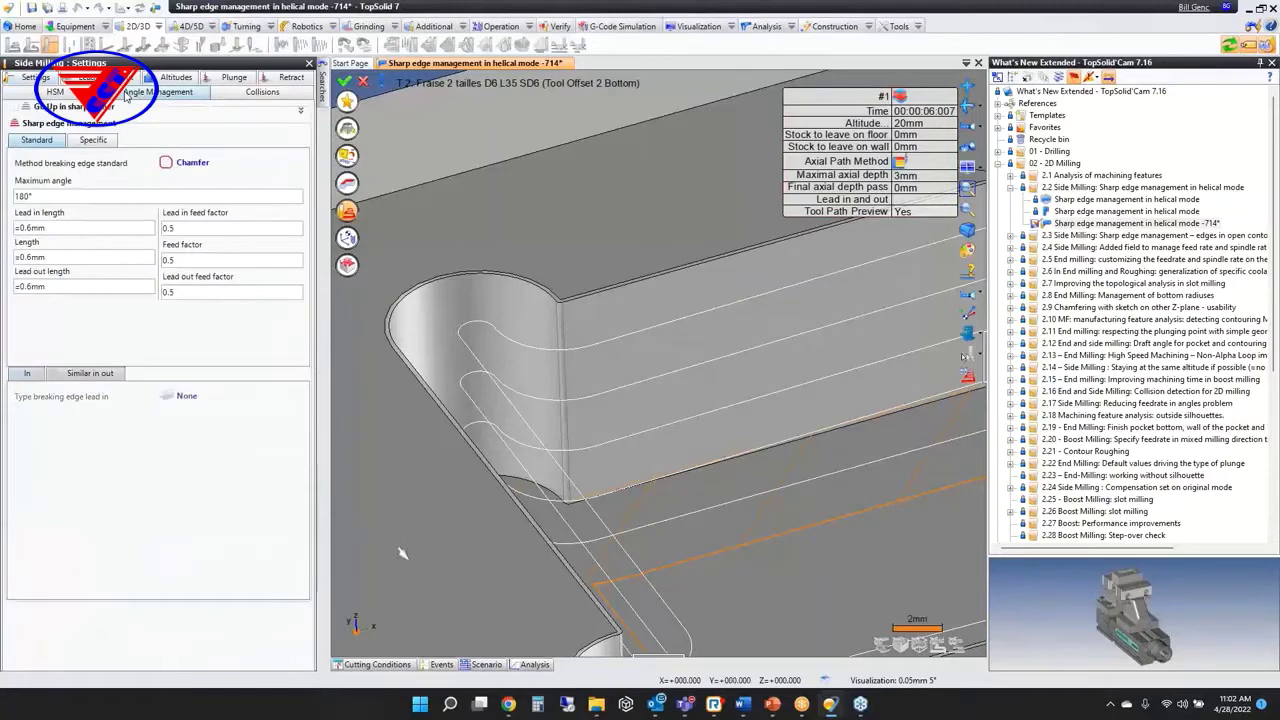
left_click(345, 80)
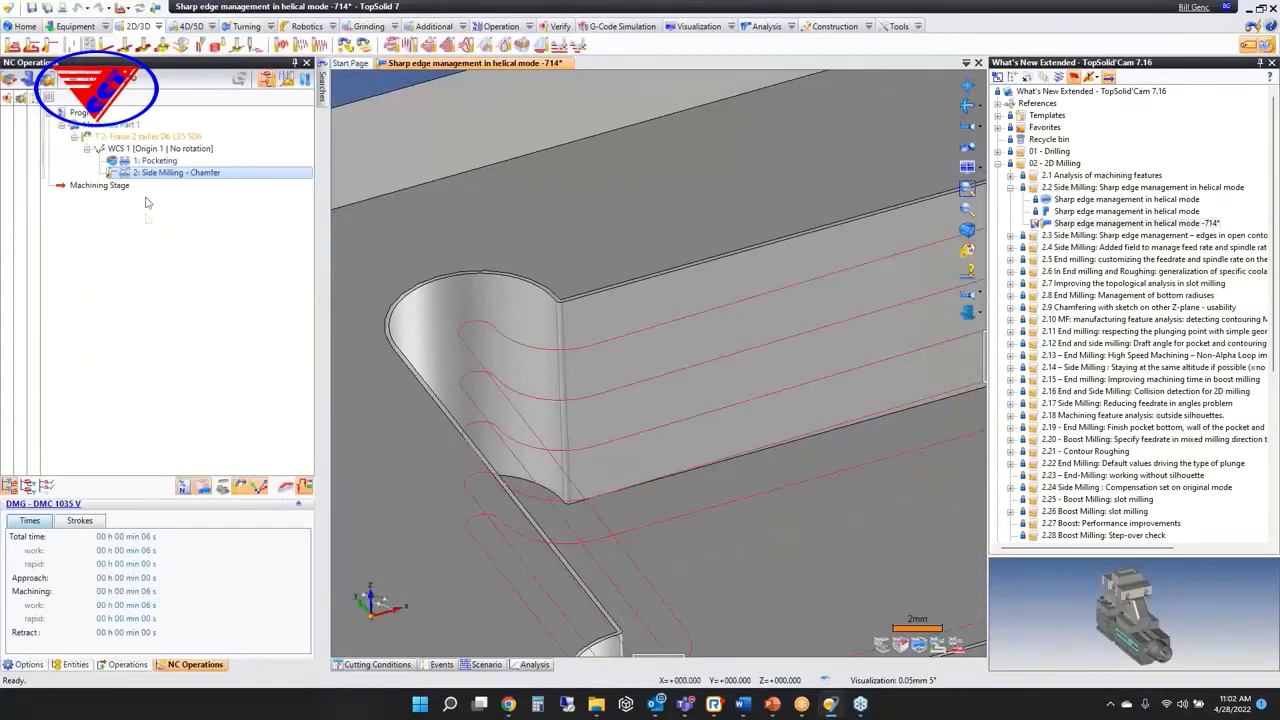
Step: Upgrade the Side Milling - Chamfer operation
right_click(167, 177)
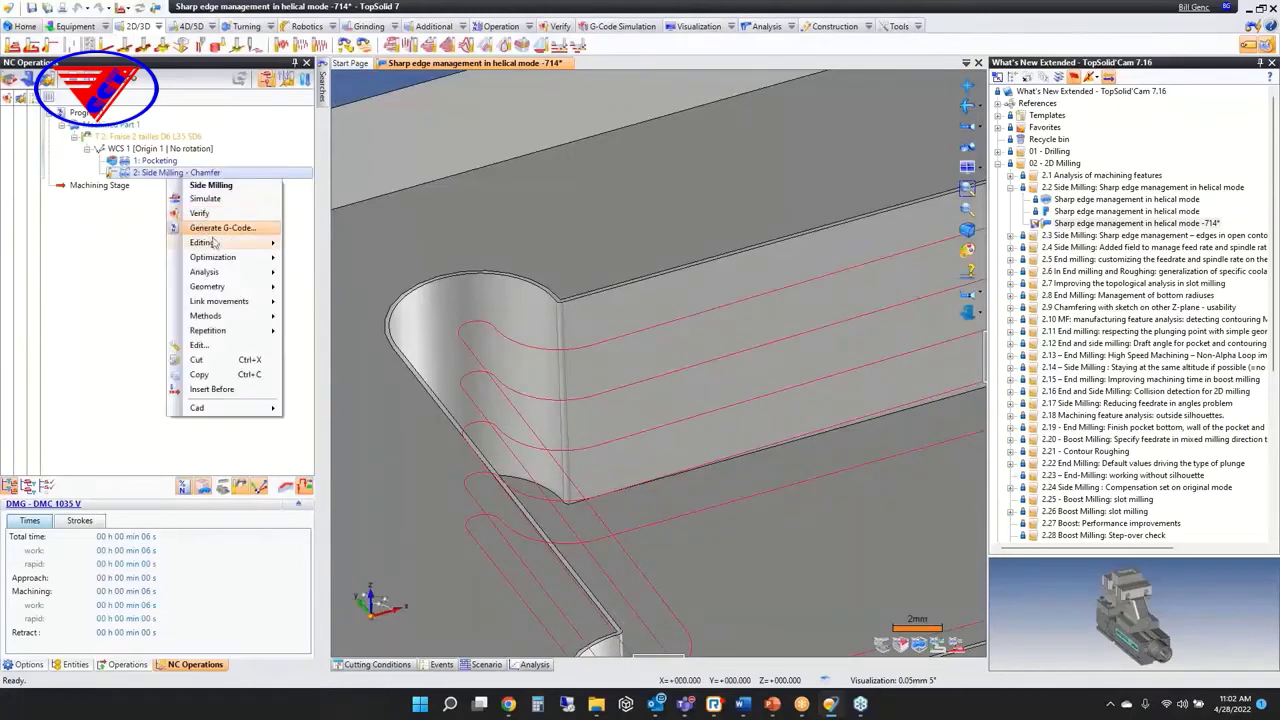
mouse_move(212, 243)
left_click(351, 430)
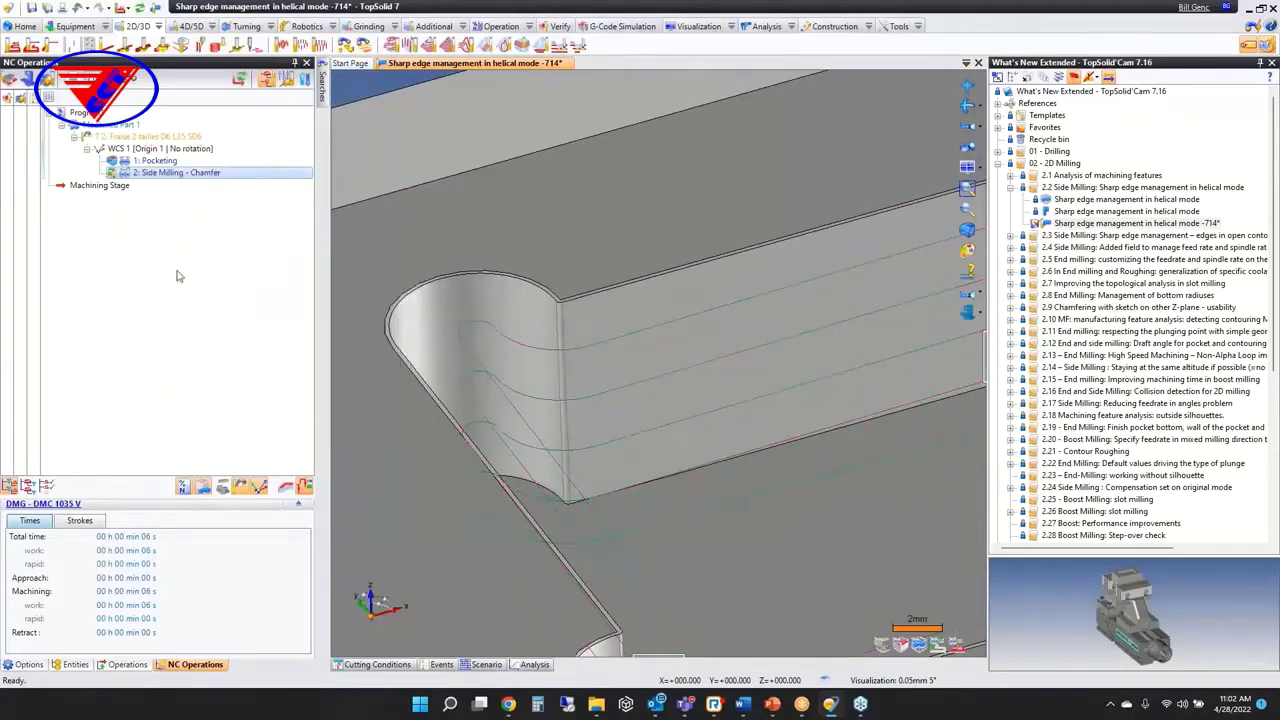
mouse_move(196, 180)
left_click(10, 8)
mouse_move(40, 39)
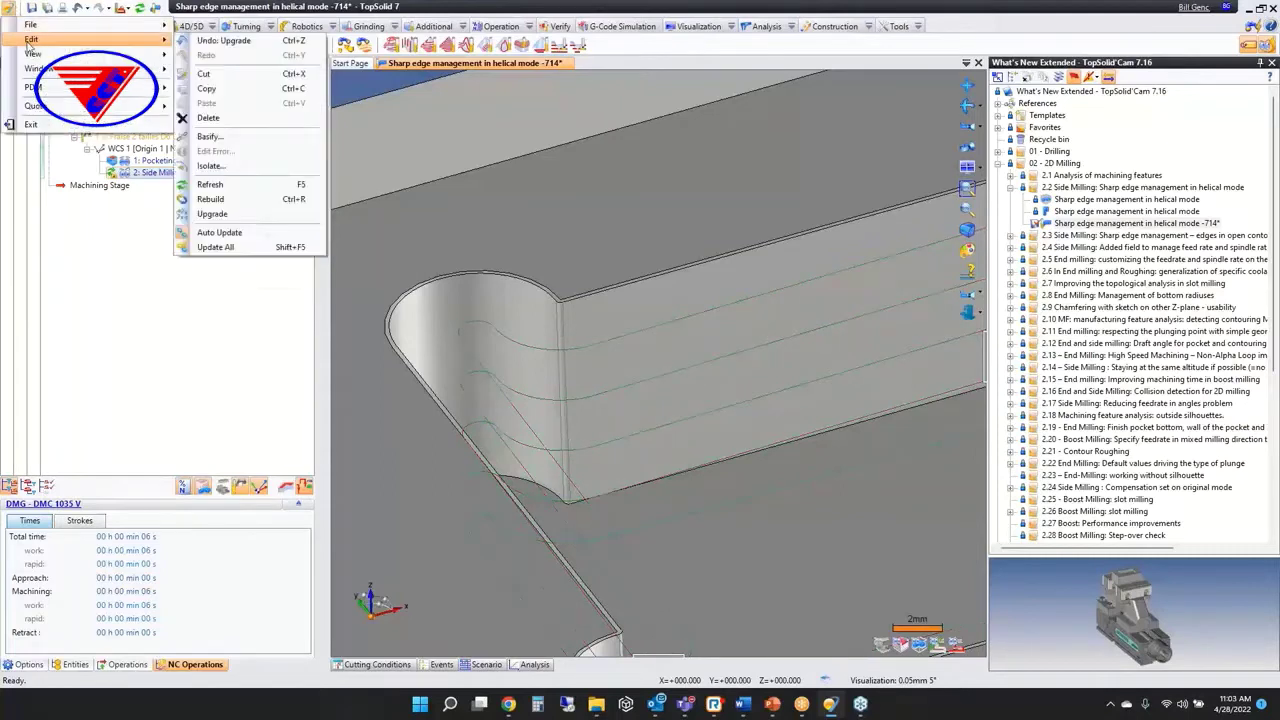
left_click(254, 216)
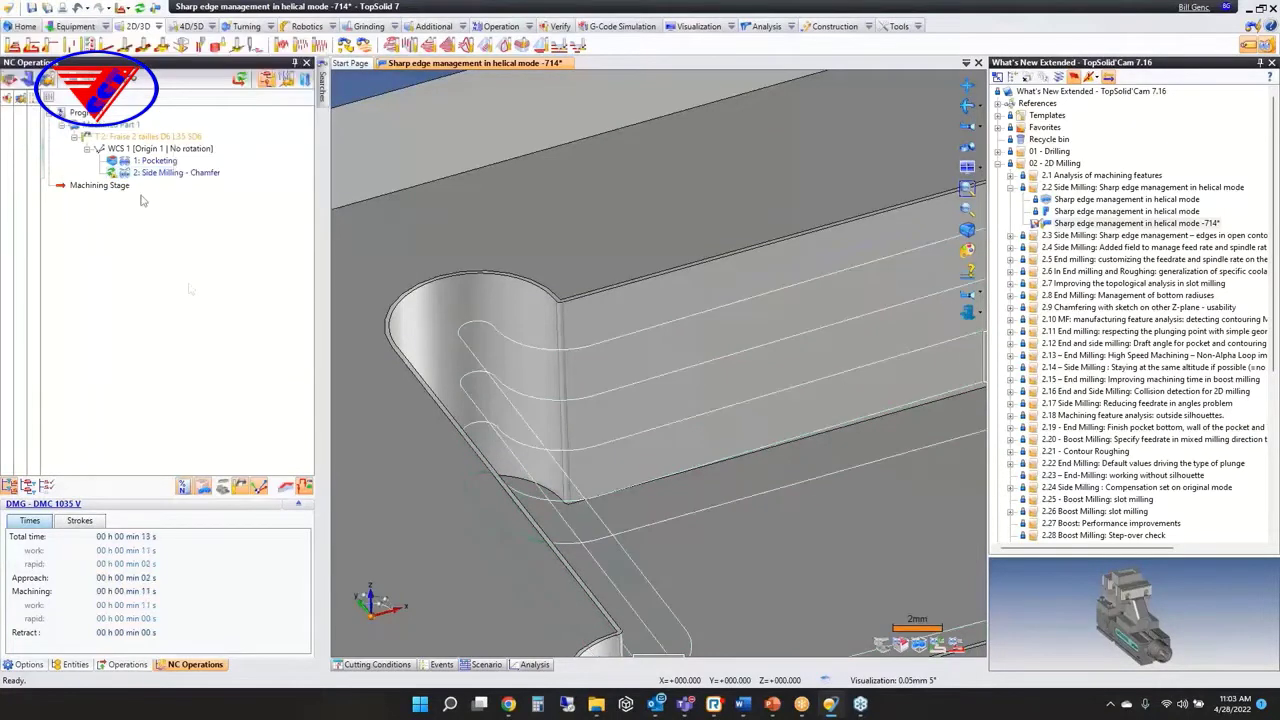
Step: Recompute the Side Milling - Chamfer toolpath and examine its passes at the pocket's sharp corner
right_click(150, 172)
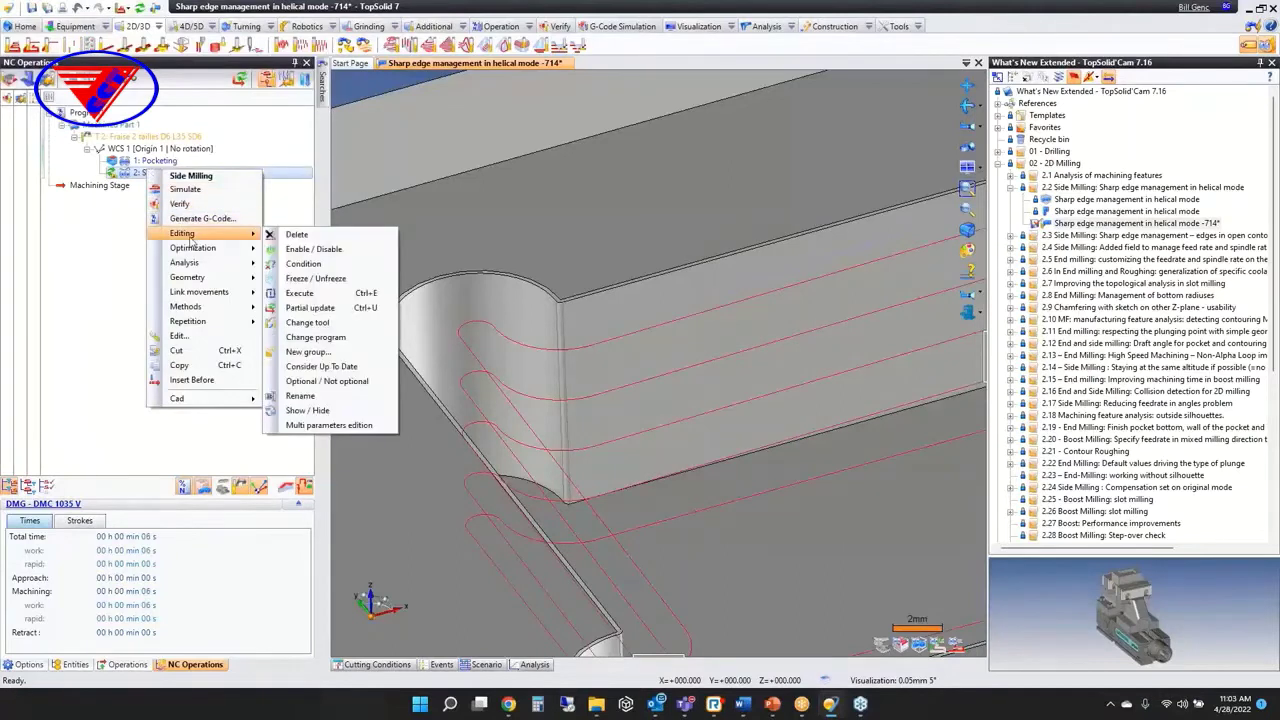
mouse_move(190, 321)
left_click(66, 325)
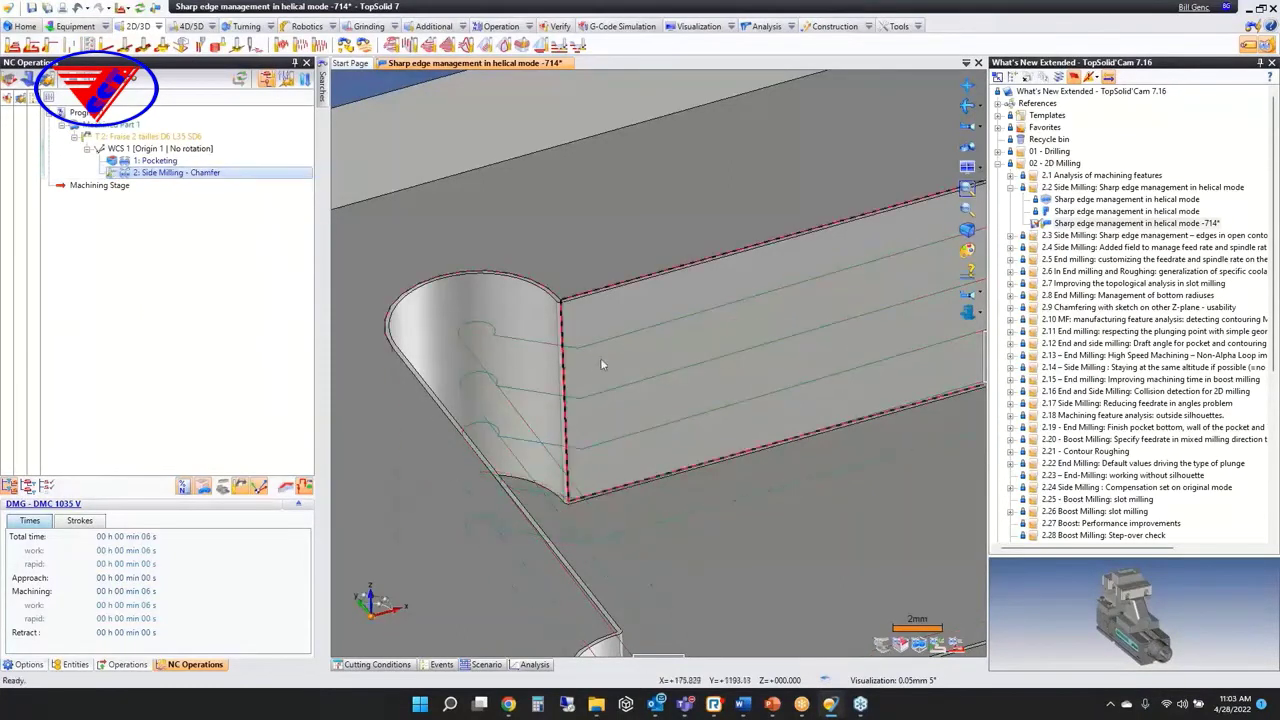
mouse_move(649, 409)
middle_mouse_down()
mouse_move(651, 494)
mouse_move(651, 420)
middle_mouse_up()
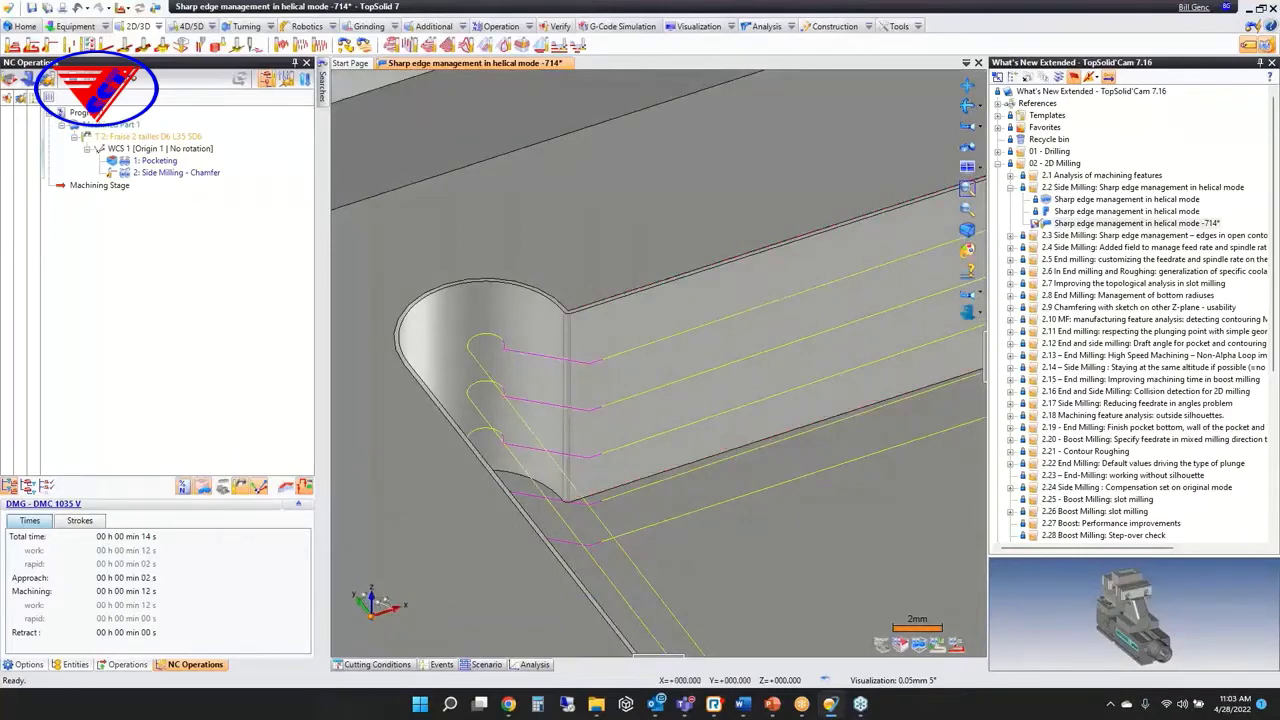
Step: Close the helical mode document without saving and open the Sharp edge managment open contour machining document from section 2.3
middle_click(460, 66)
left_click(643, 379)
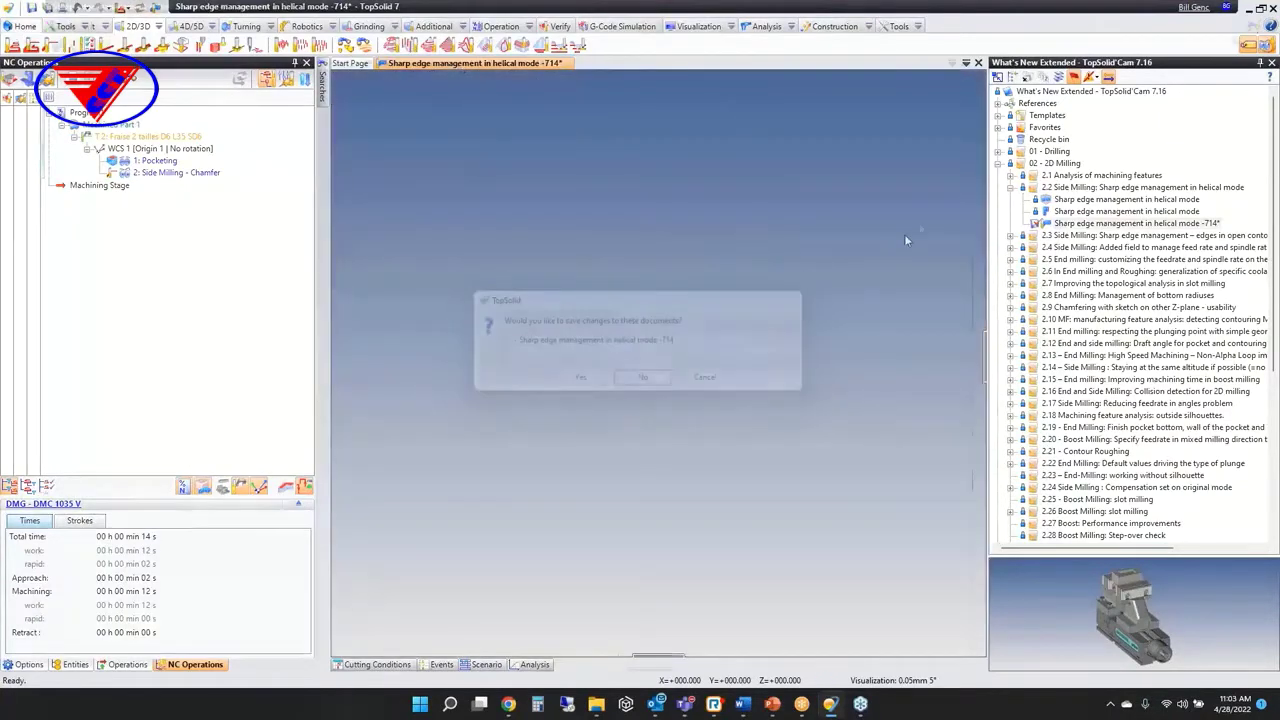
left_click(1010, 188)
left_click(1010, 200)
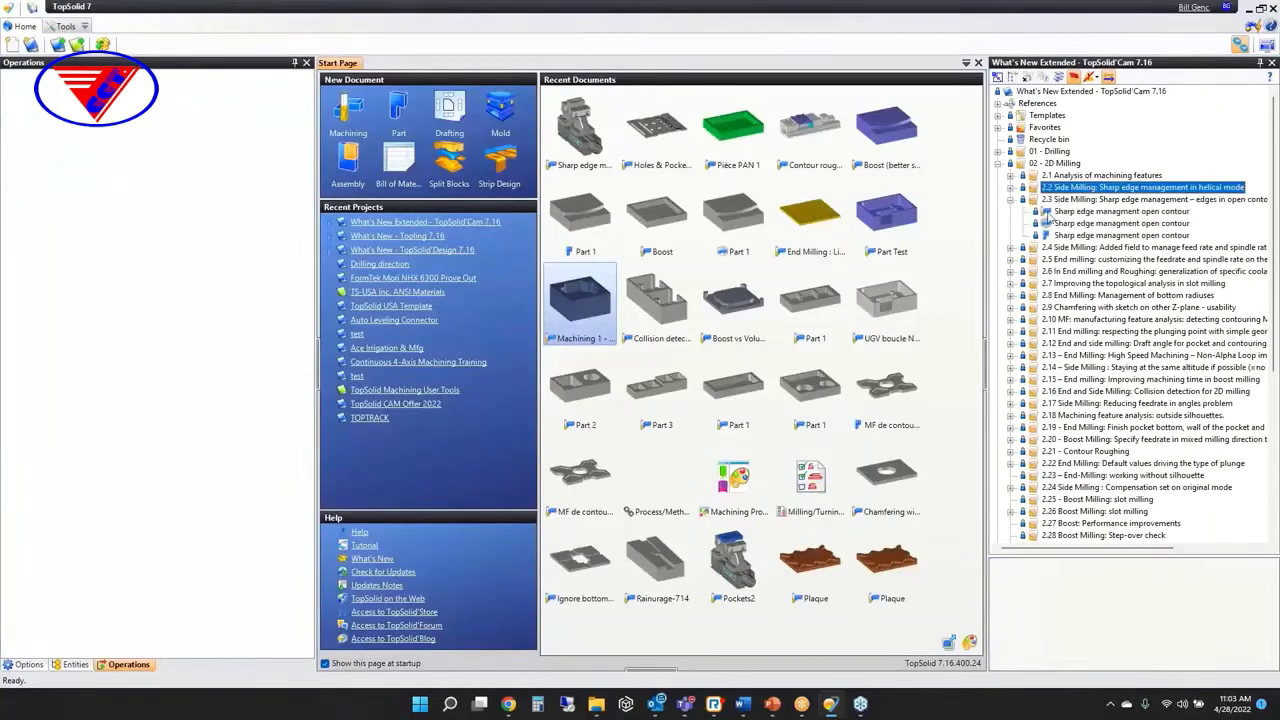
double_click(1084, 213)
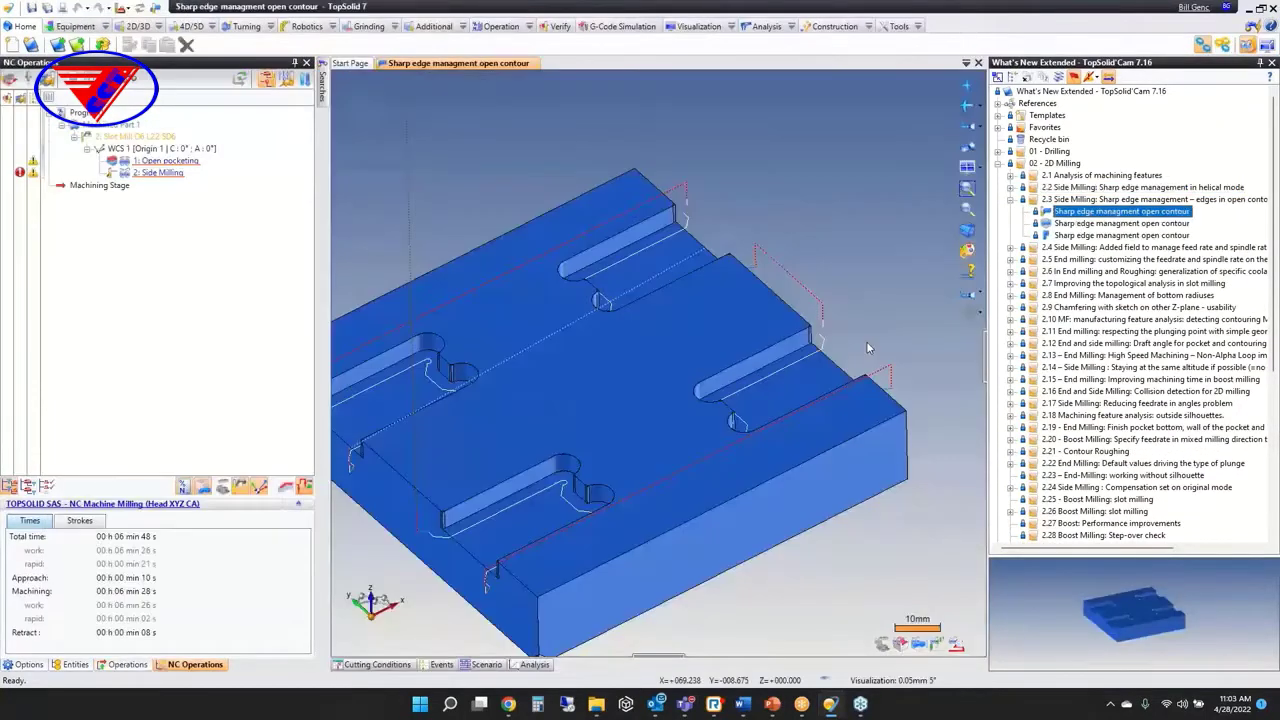
Step: Open the Side Milling operation's angle management settings and examine the angular breaking edge lead-in at the open slot's entry
middle_click_drag(543, 362, 670, 400)
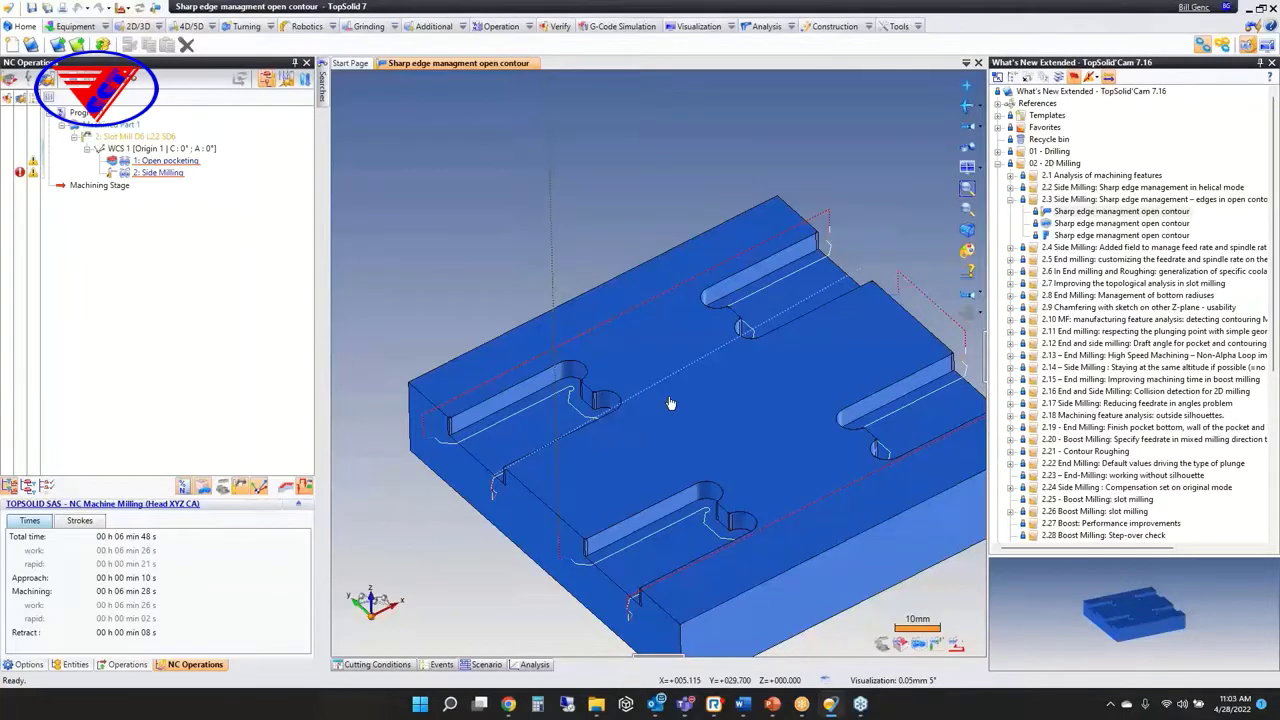
double_click(155, 174)
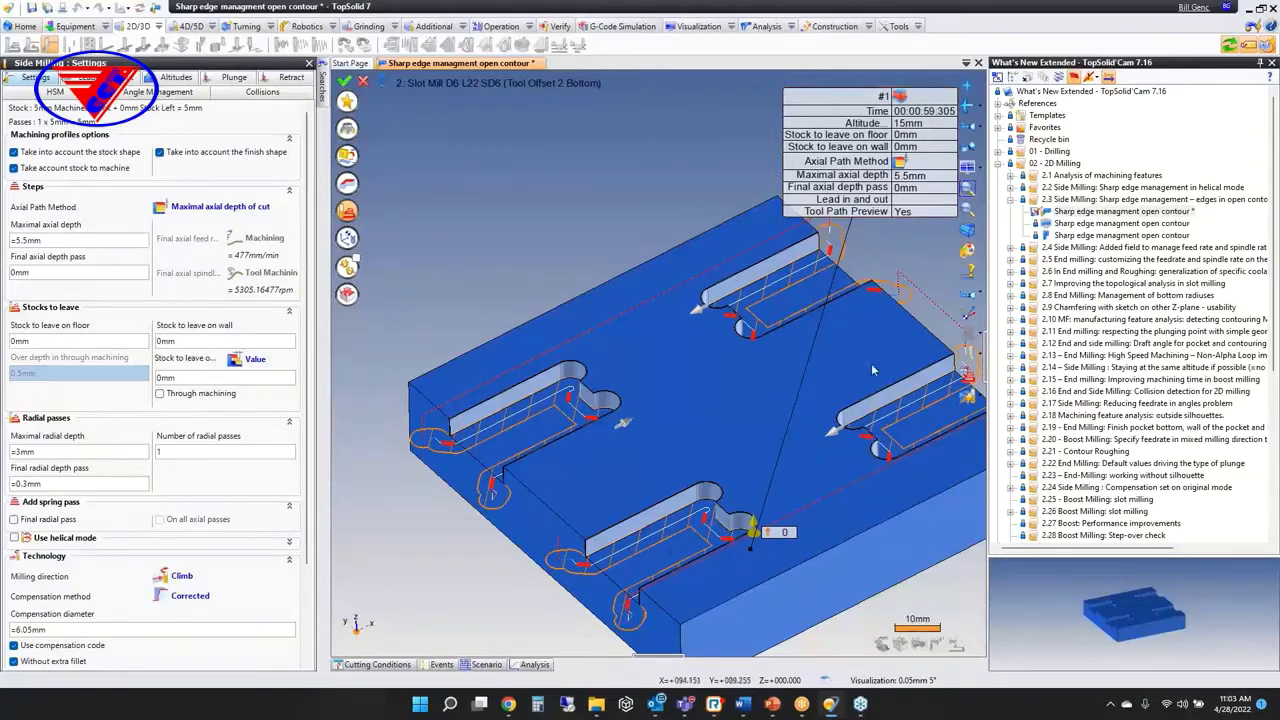
left_click(150, 91)
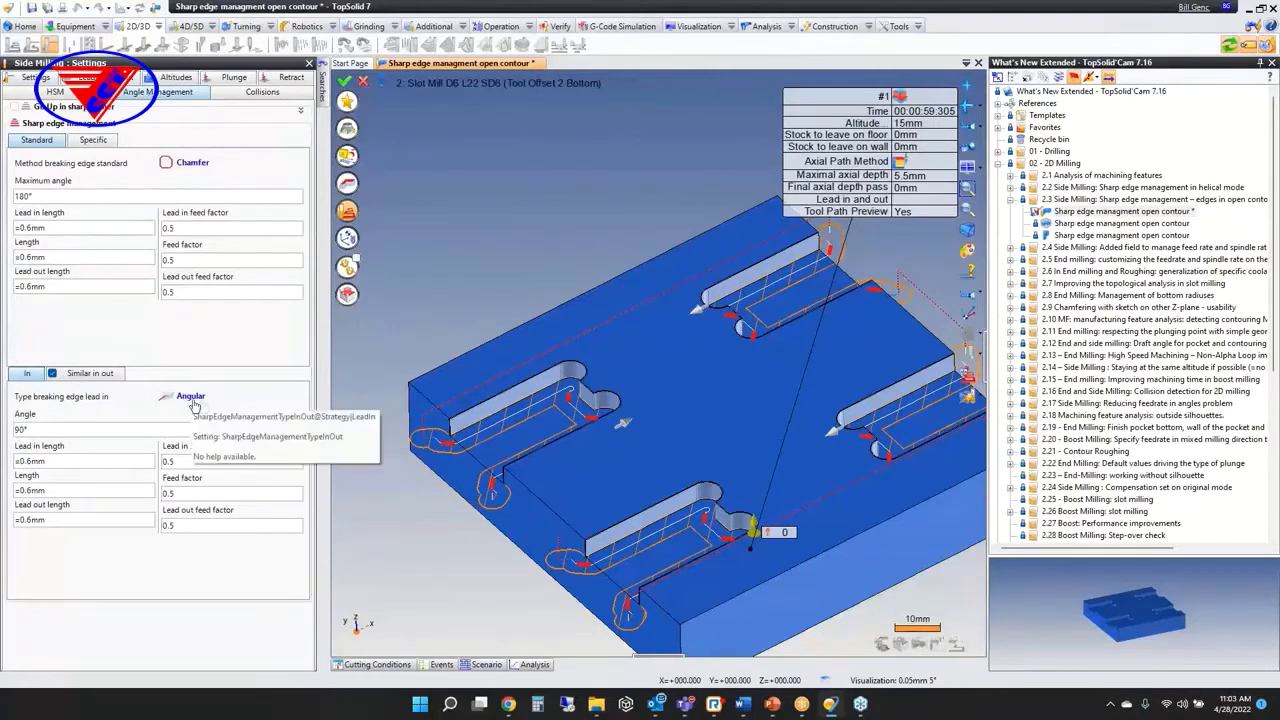
scroll(567, 415, "up", 5)
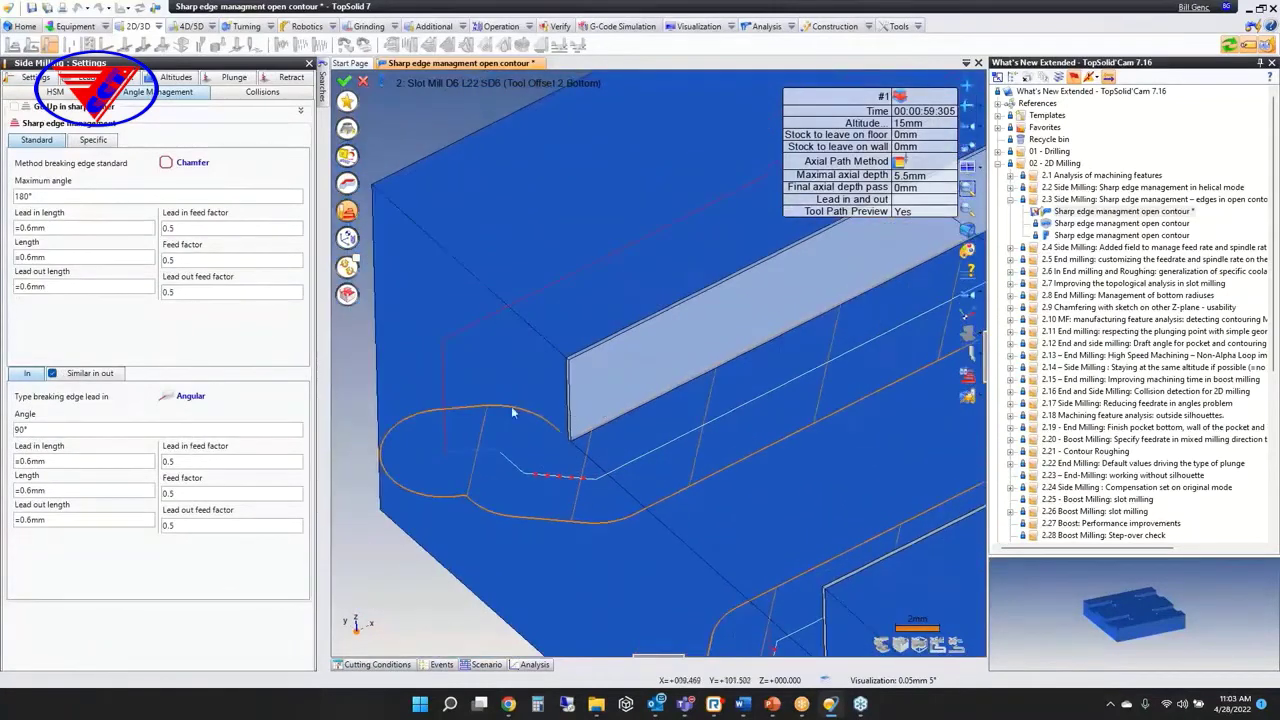
Step: Set the breaking edge lead-in type to None and examine the recomputed toolpath at the open slots
left_click(180, 396)
left_click(198, 418)
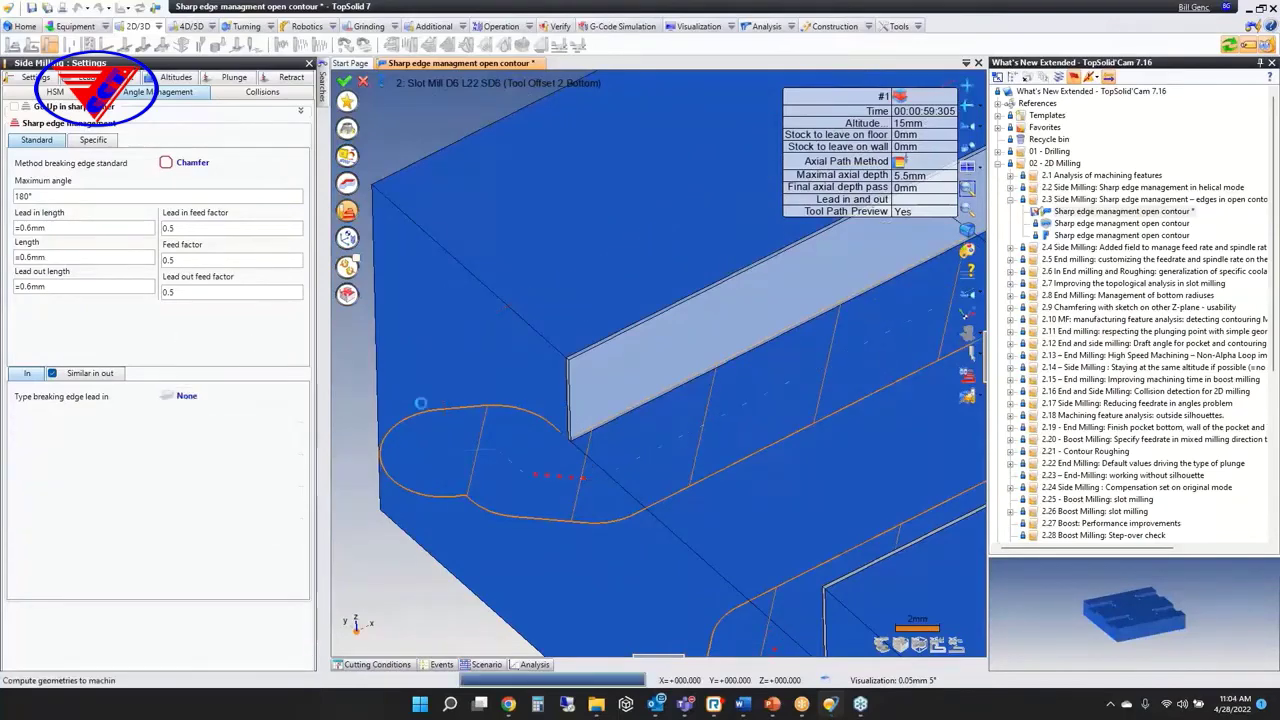
scroll(446, 346, "down", 5)
scroll(444, 346, "up", 3)
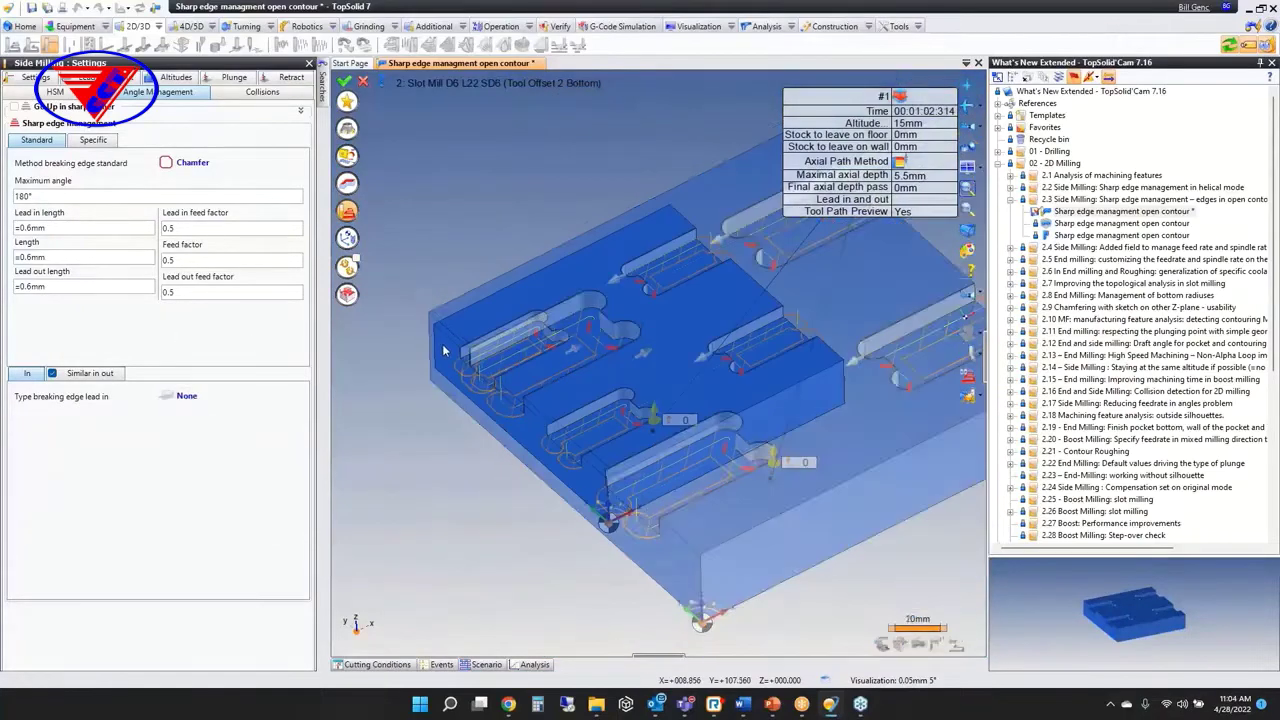
middle_click_drag(531, 315, 469, 337)
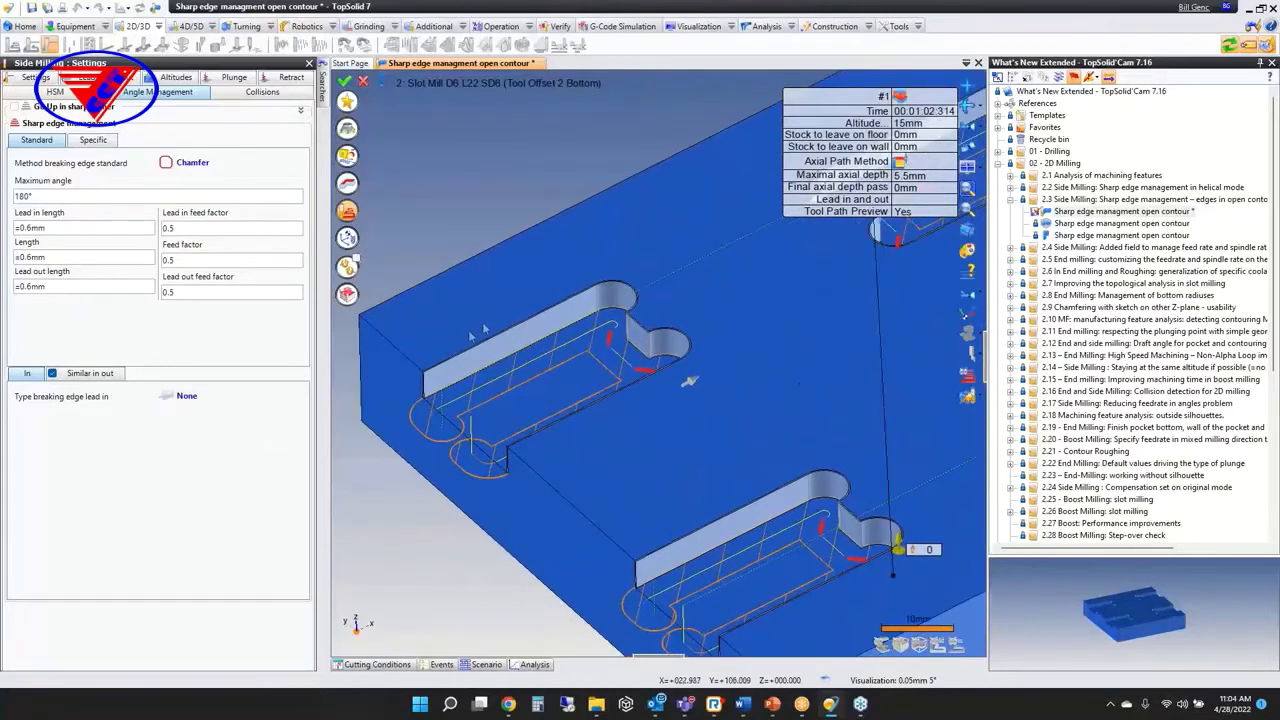
Step: Close the open contour document without saving and open the Plaque machining document from section 2.4
left_click(363, 80)
key("ctrl+w")
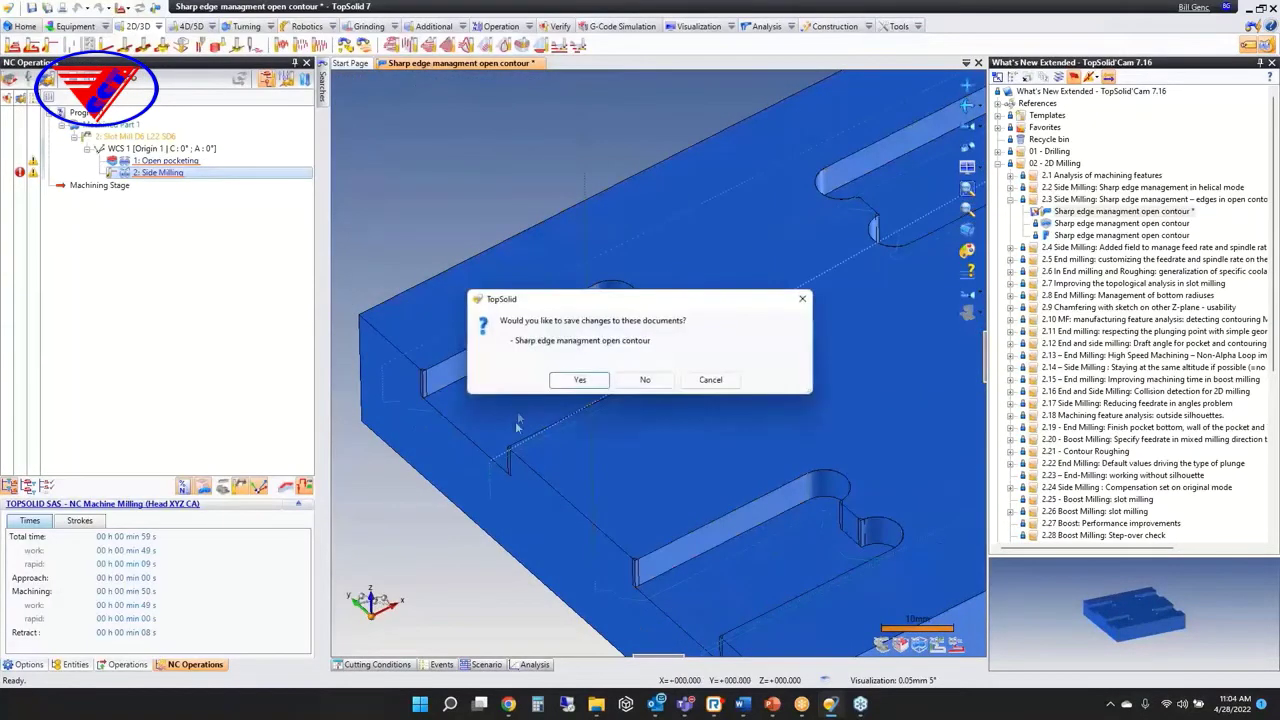
left_click(645, 379)
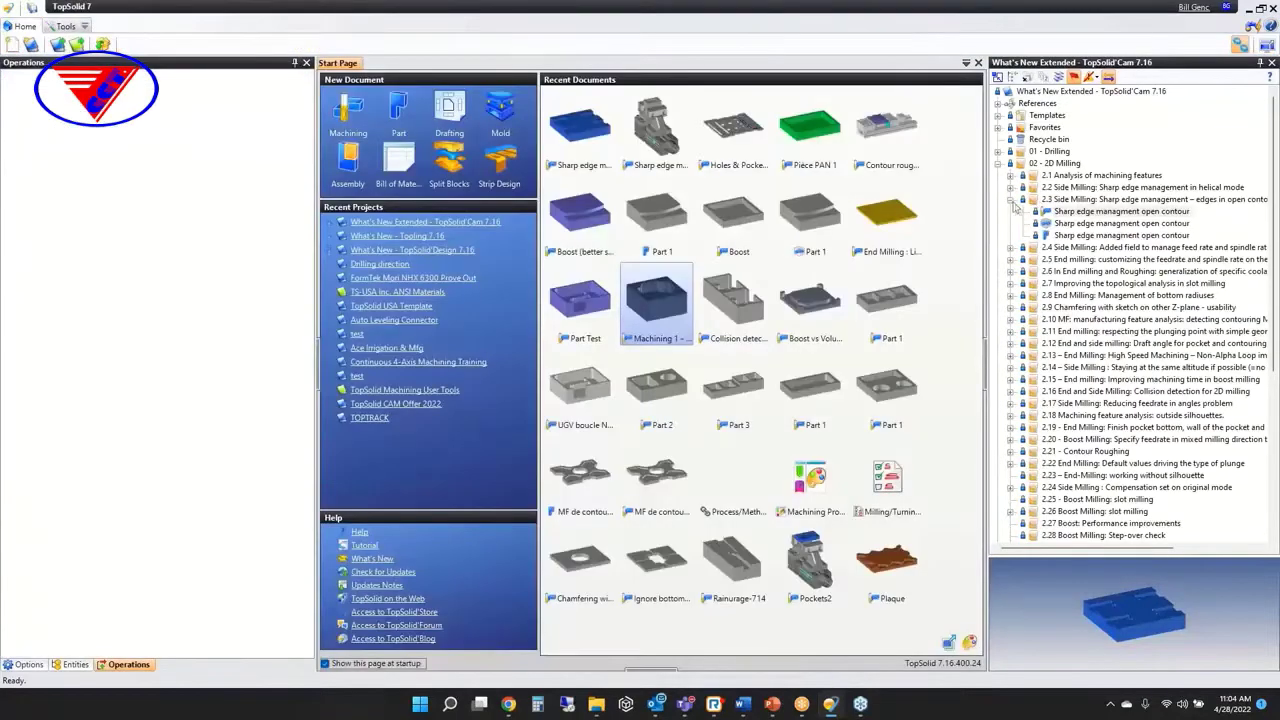
left_click(1010, 199)
left_click(1010, 211)
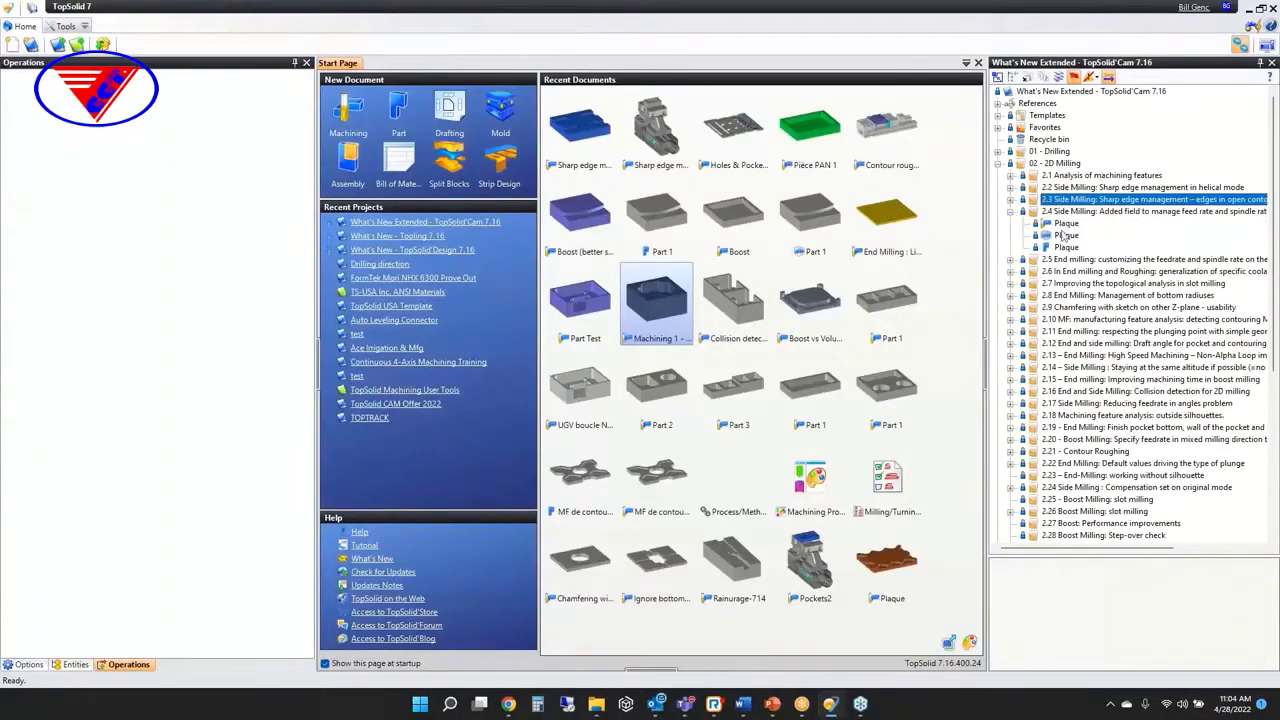
double_click(1065, 223)
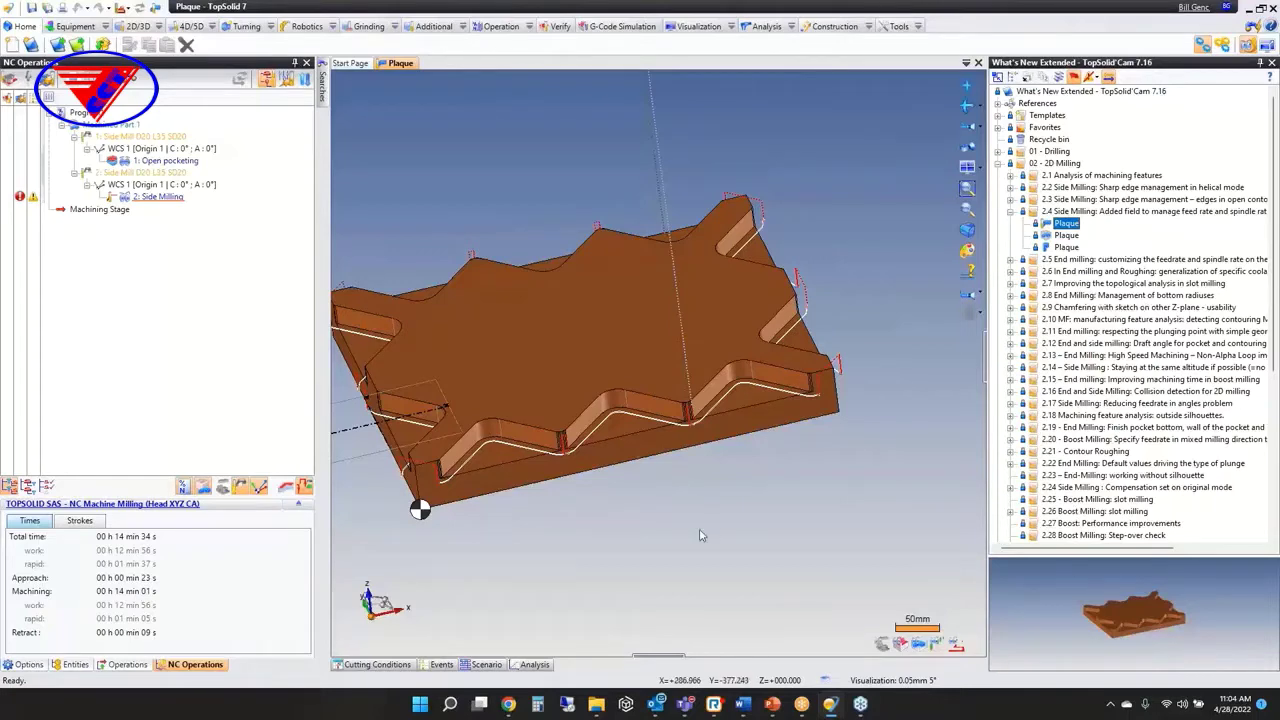
Step: Set the Side Milling operation's cutting conditions to a spindle rate of 1000 rpm and a feed rate of 500 mm/min
middle_click_drag(703, 536, 691, 506)
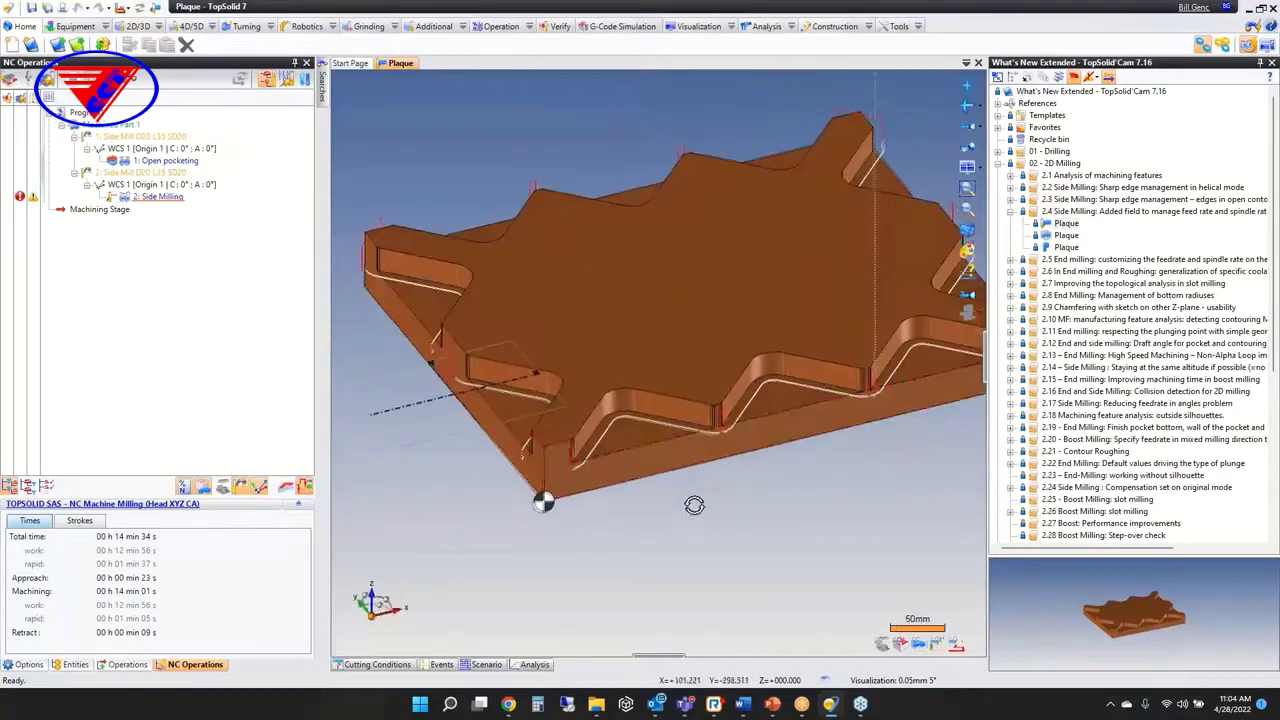
scroll(691, 506, "up", 6)
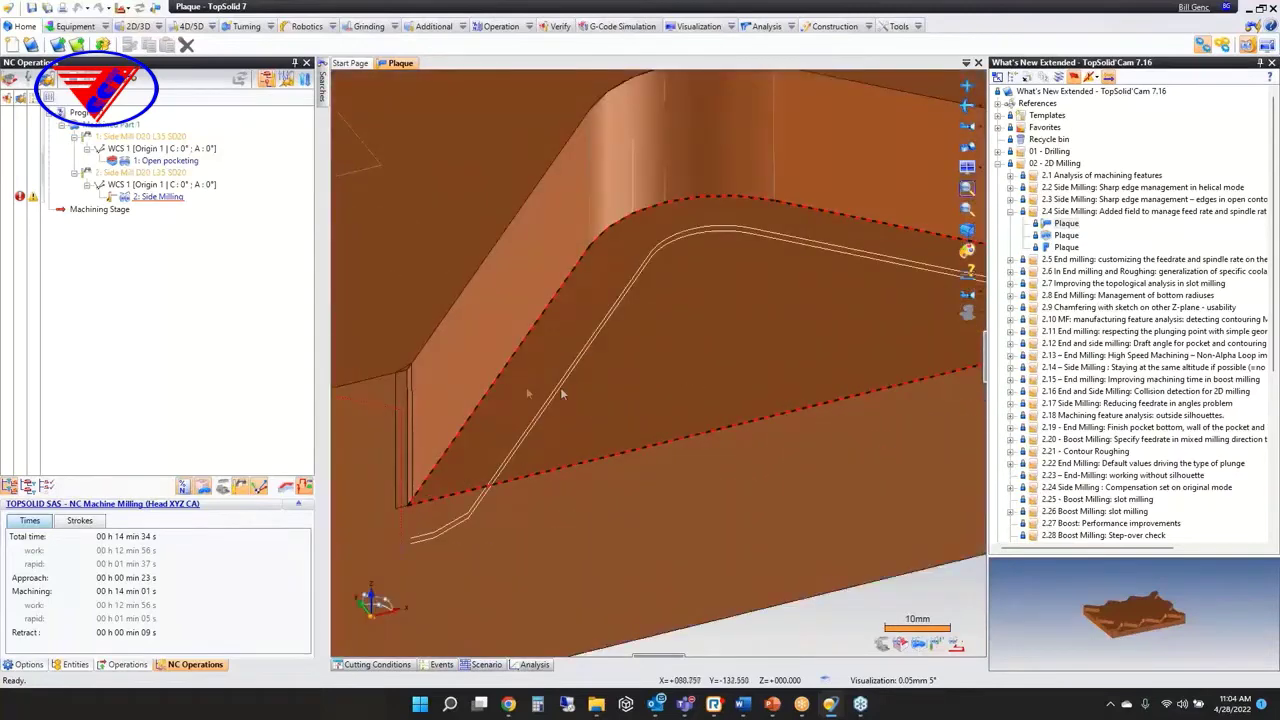
middle_click_drag(526, 387, 566, 347)
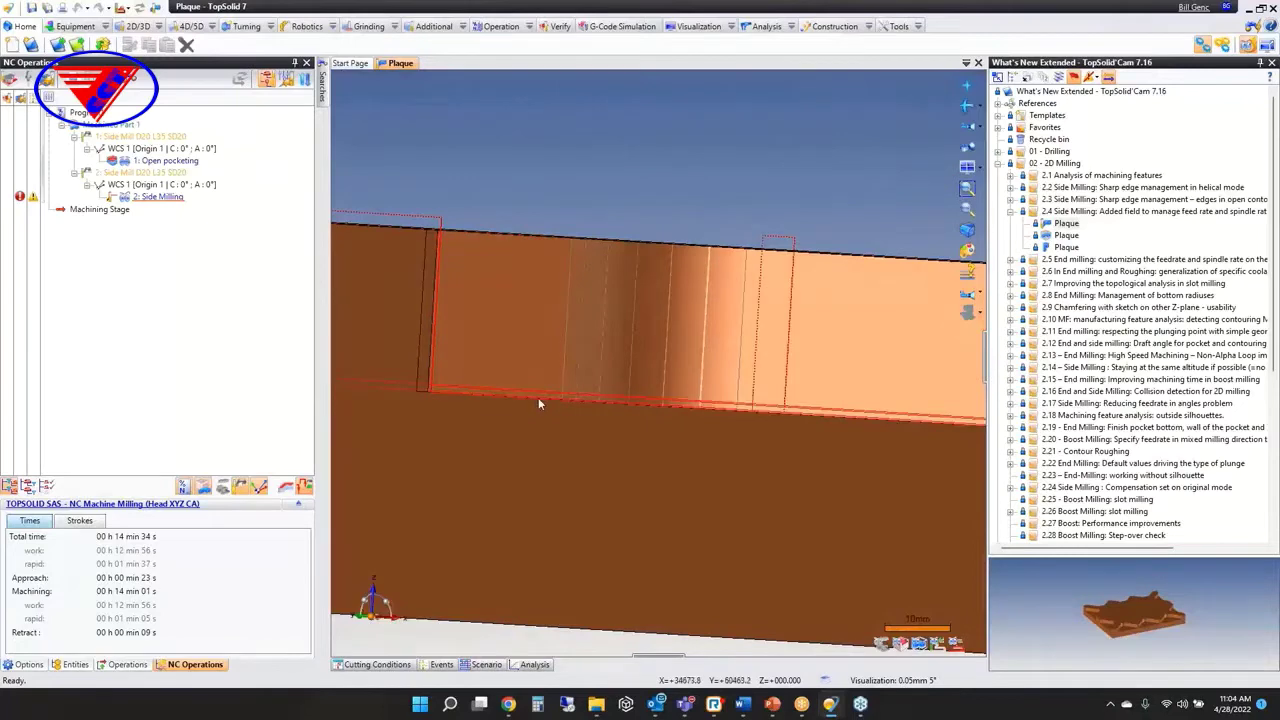
middle_click_drag(539, 405, 537, 464)
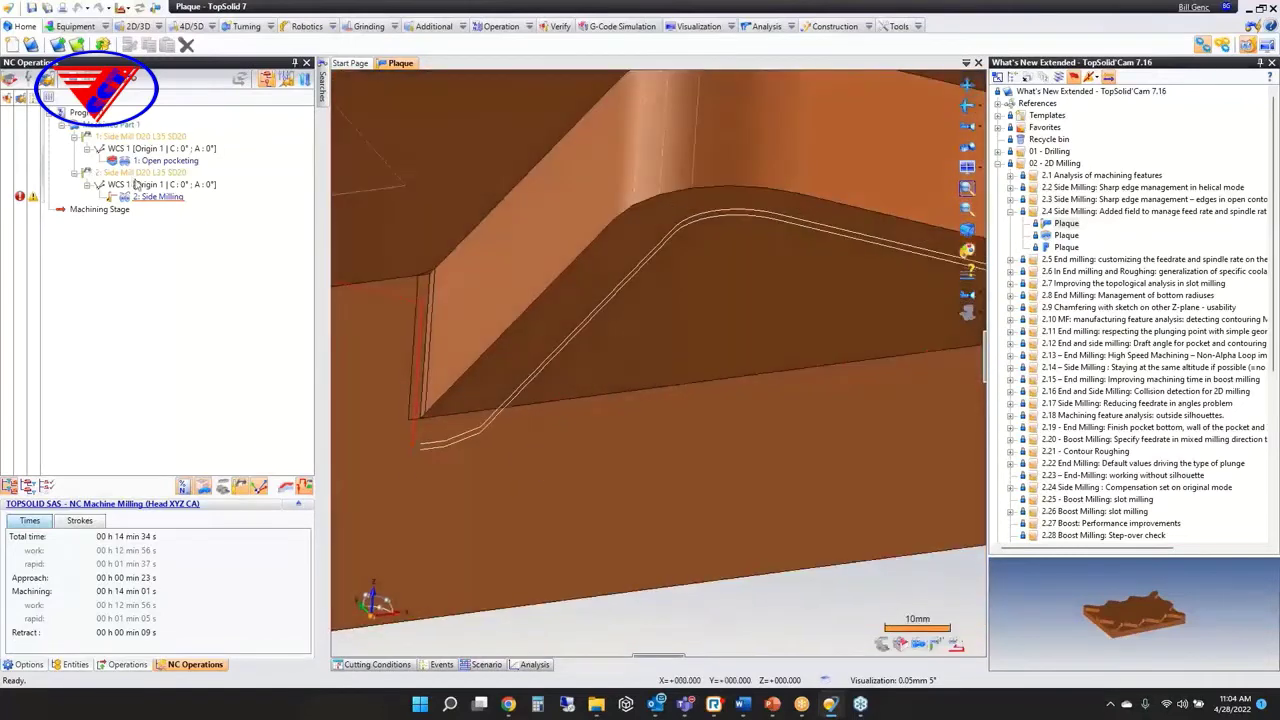
double_click(155, 197)
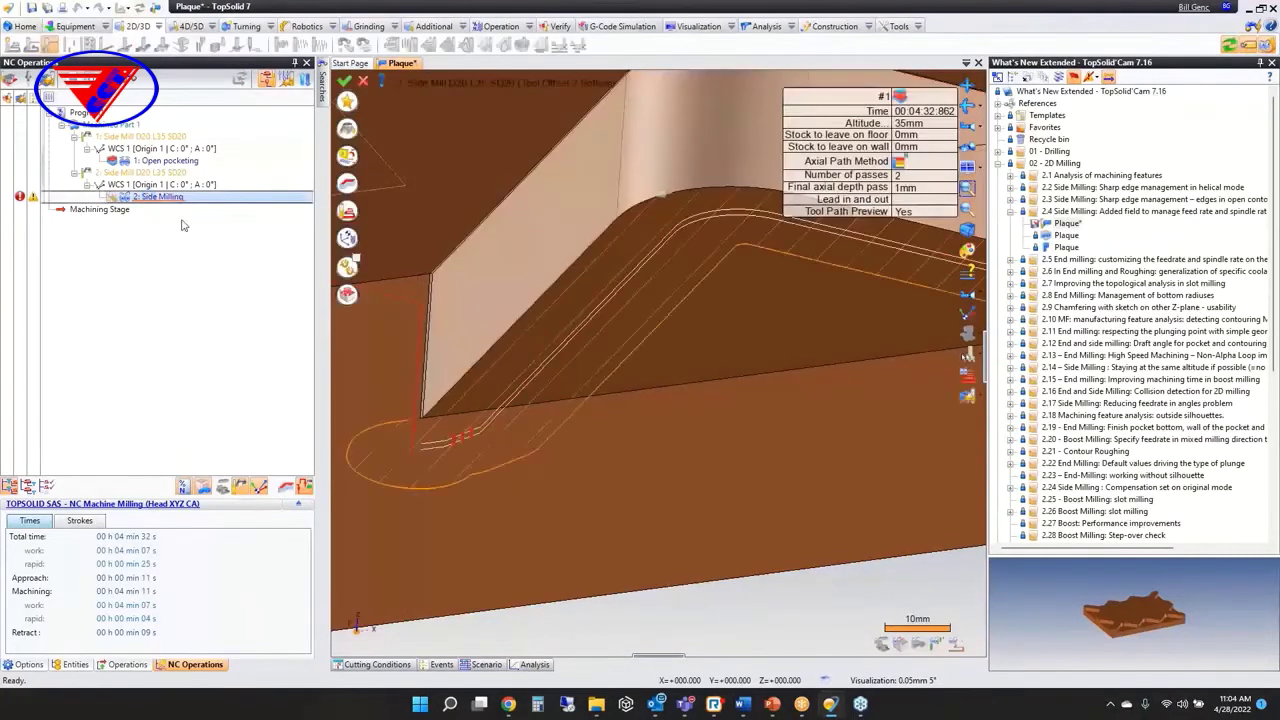
left_click(348, 156)
double_click(30, 198)
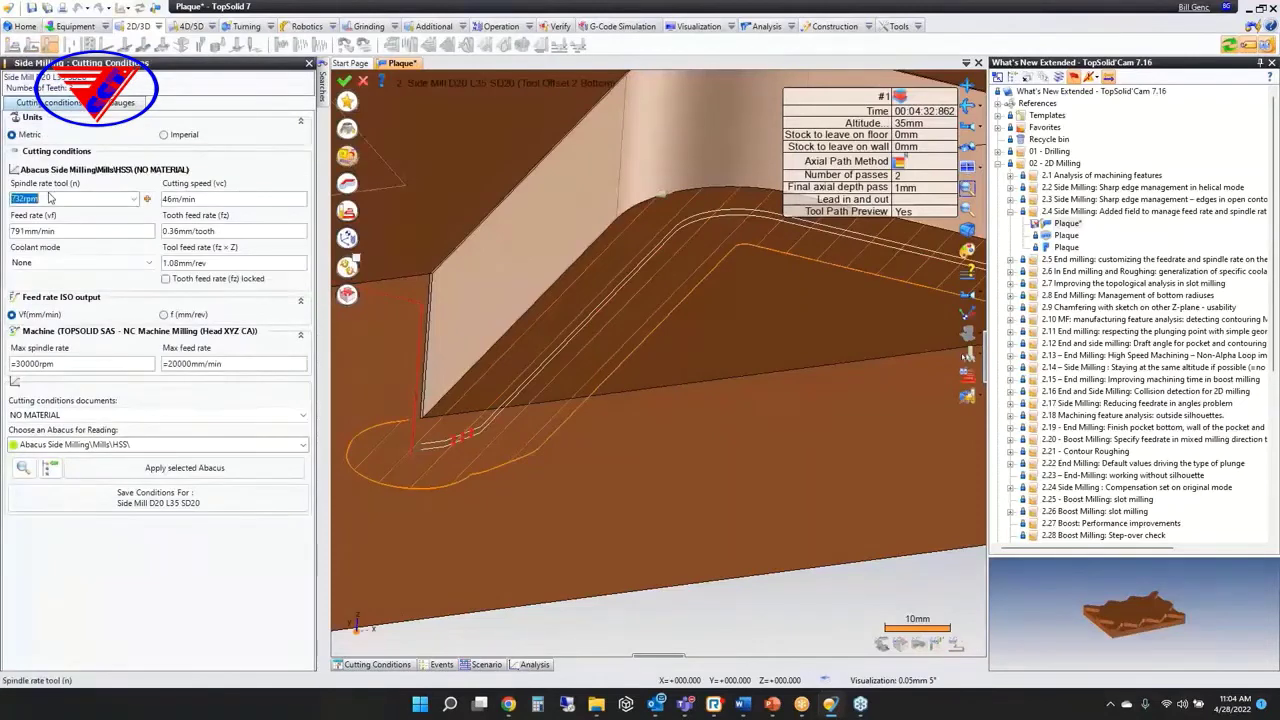
type("1000")
key("Tab")
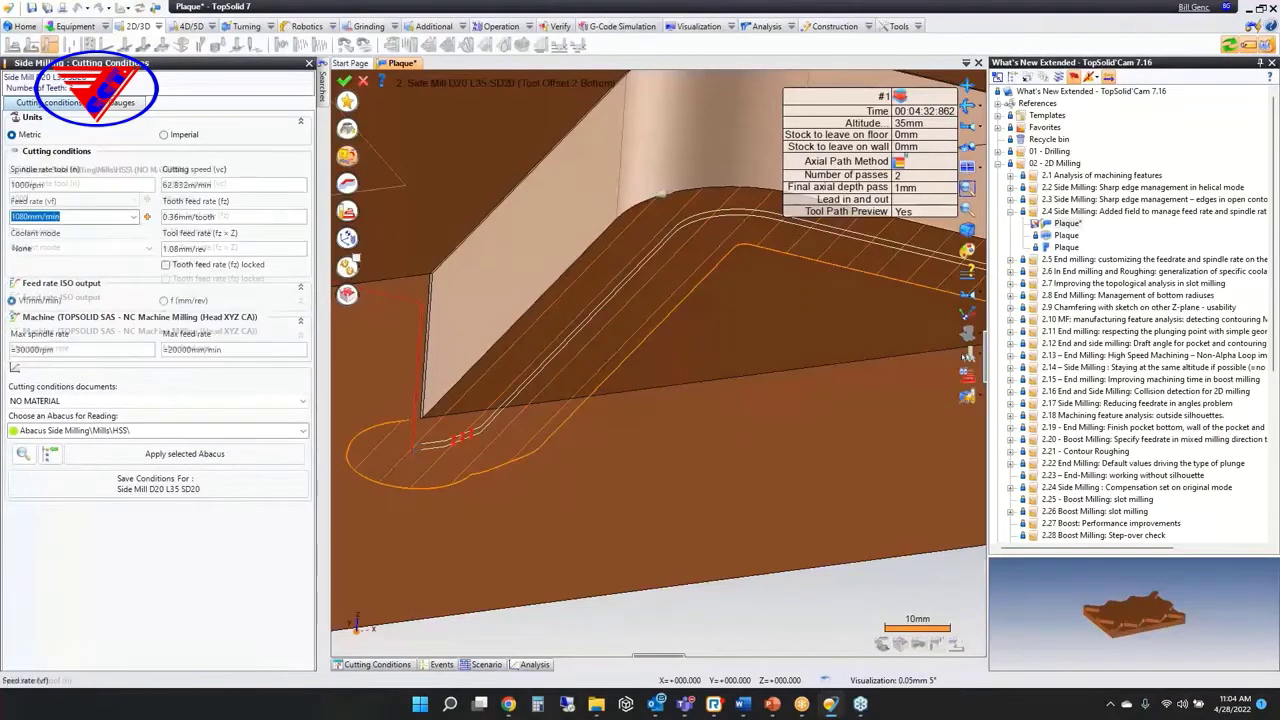
type("500")
key("Tab")
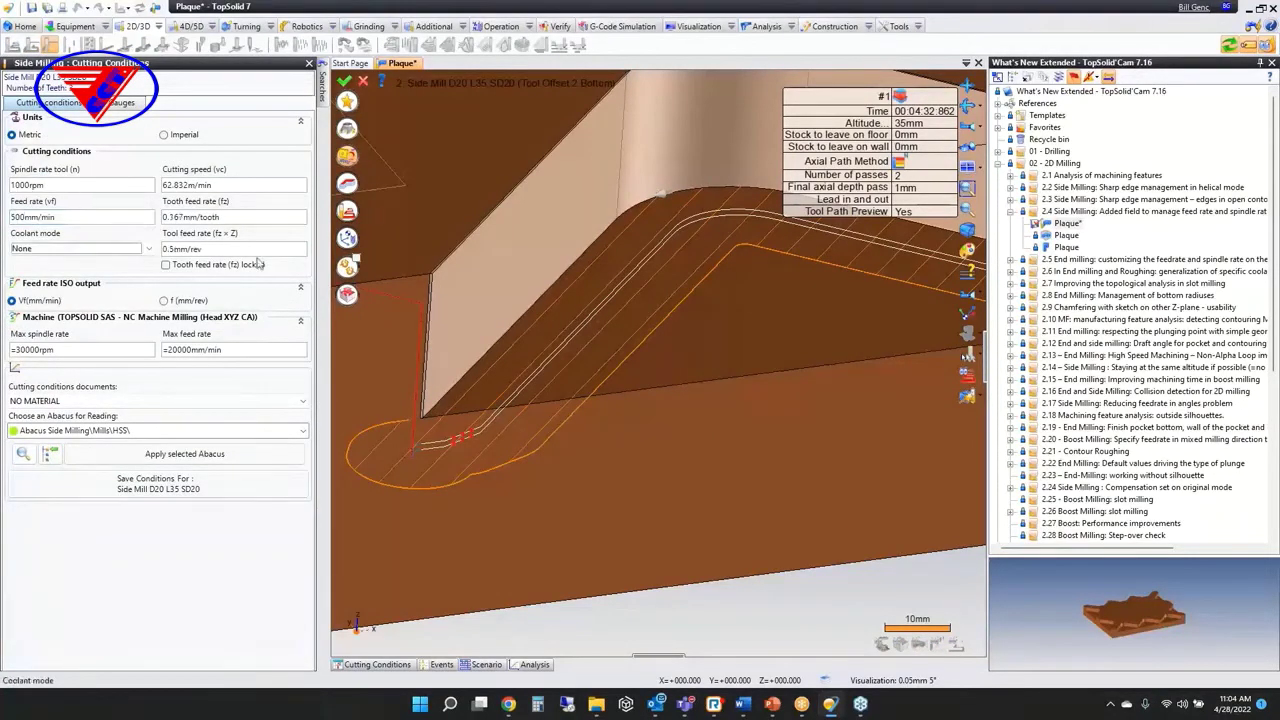
Step: Review the final axial feed rate and spindle rate factors in the Side Milling settings and validate the operation
left_click(347, 211)
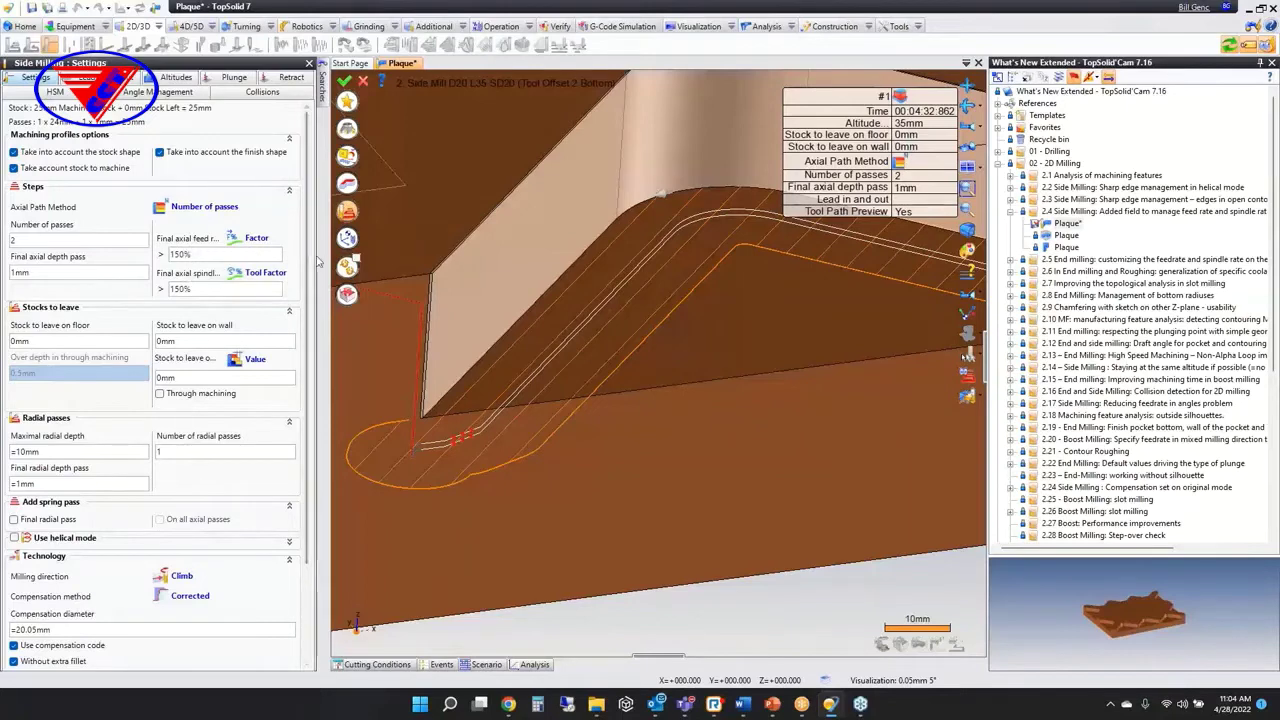
left_click_drag(366, 256, 479, 260)
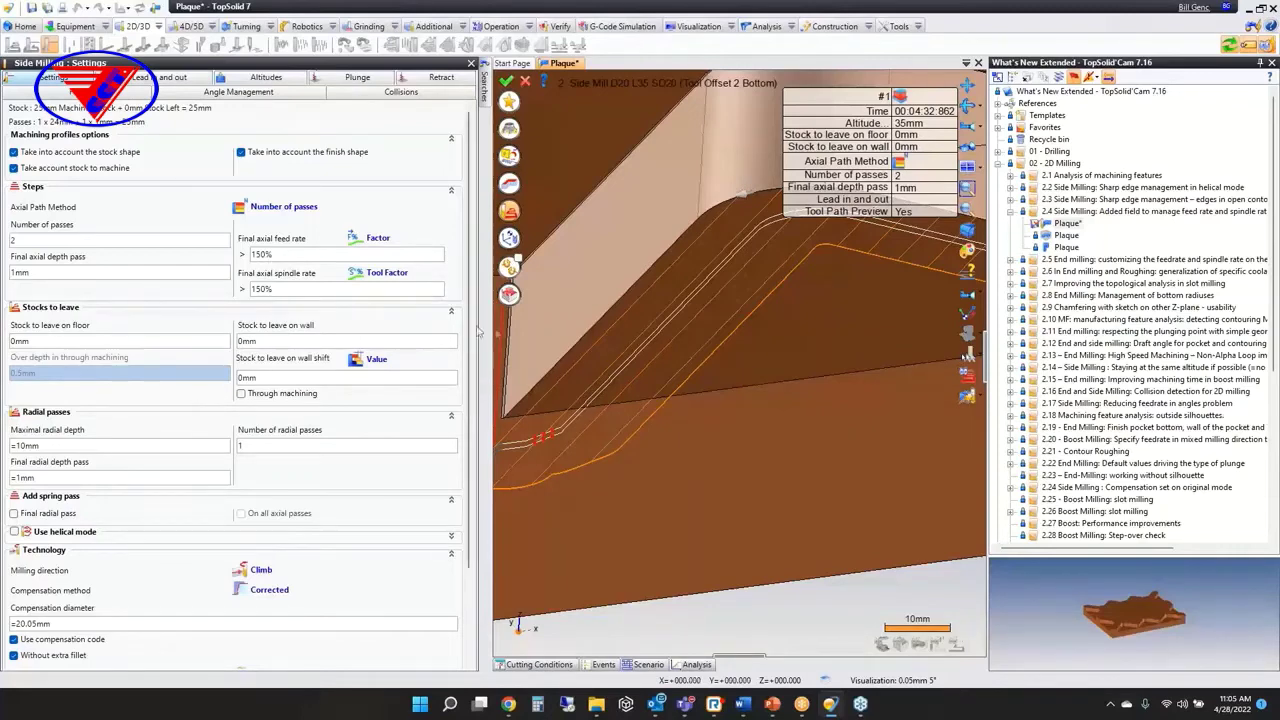
left_click_drag(408, 327, 262, 342)
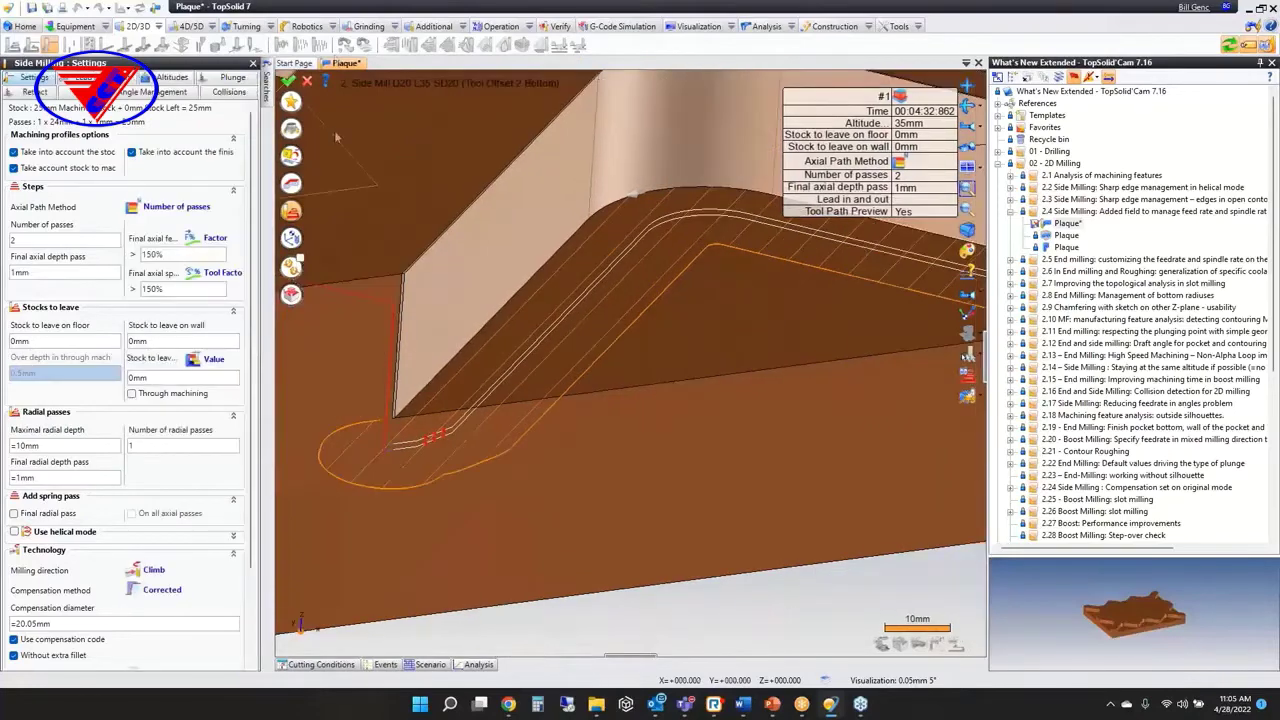
left_click(289, 83)
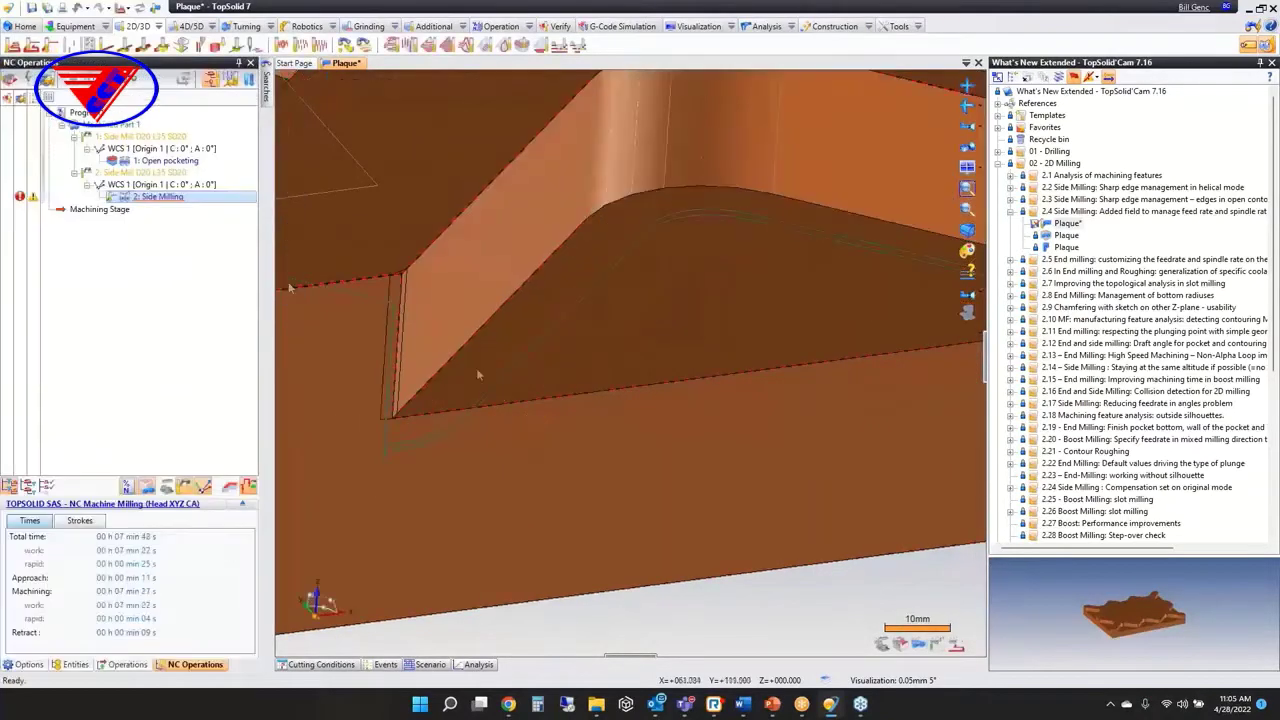
Step: Simulate the Side Milling operation around the plate to check the feed rate during the passes, and exit the simulation
scroll(591, 386, "down", 5)
scroll(591, 386, "down", 1)
left_click(122, 198)
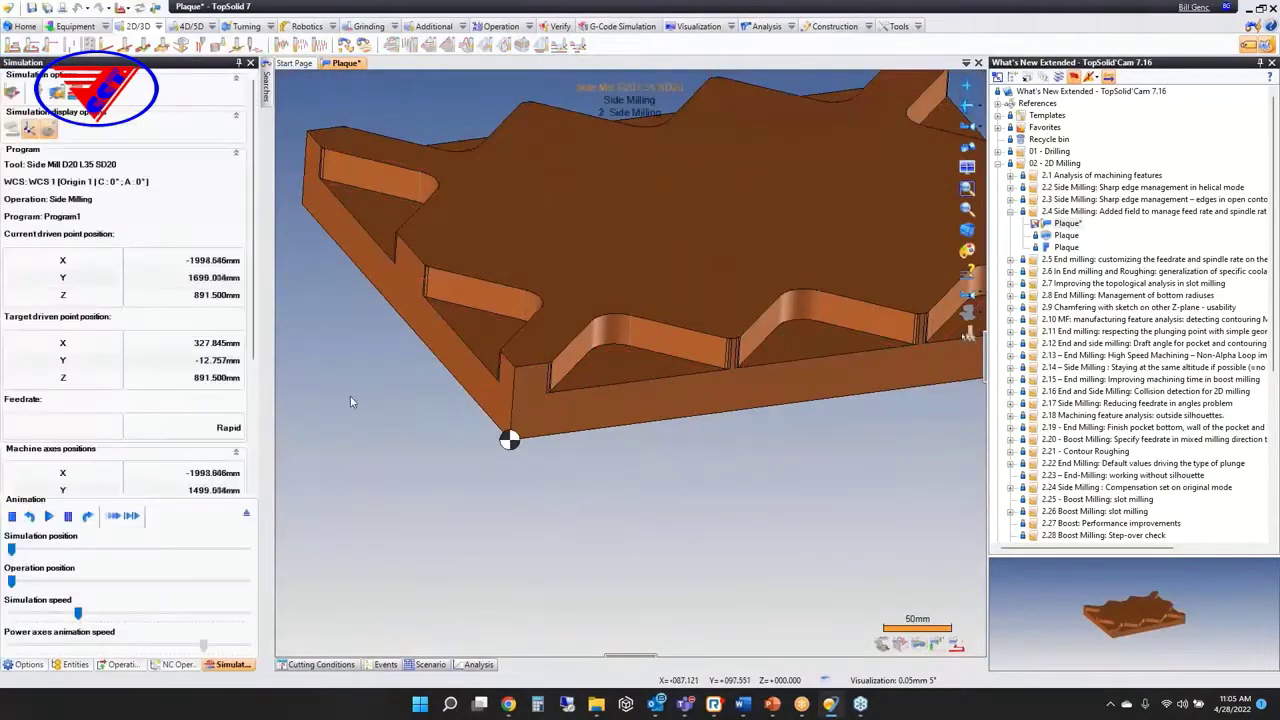
scroll(318, 500, "down", 1)
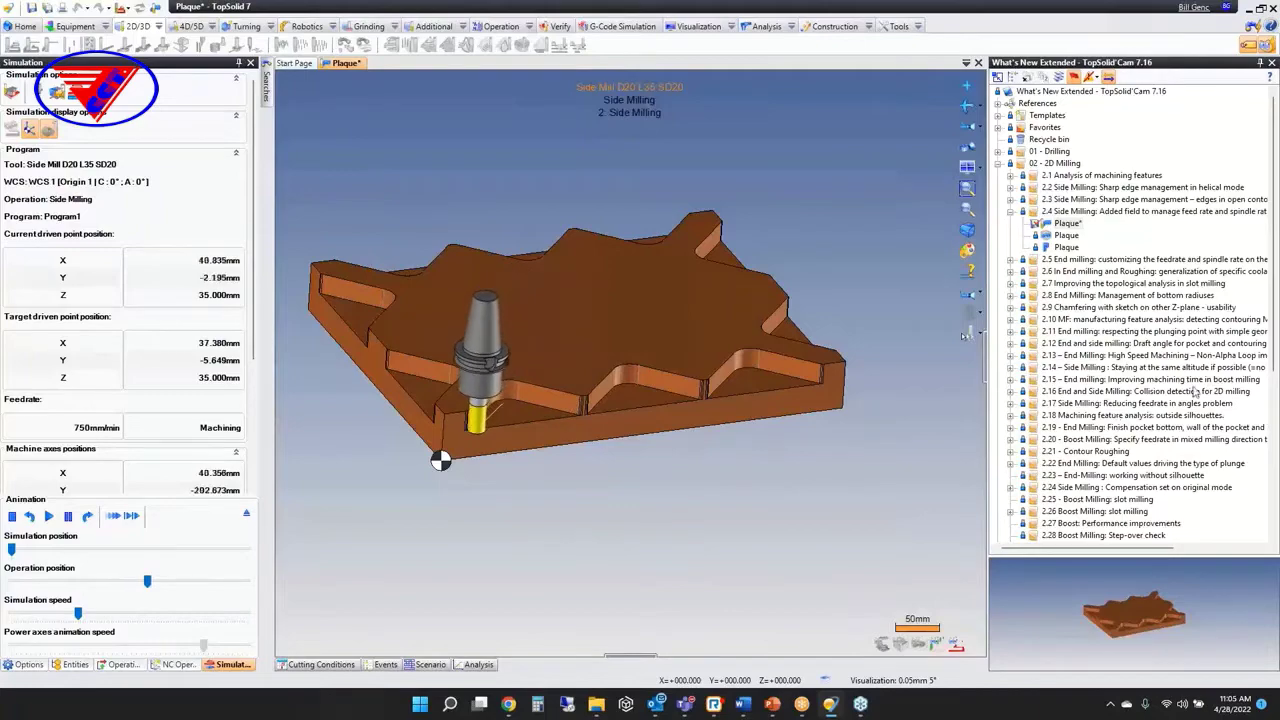
key("Escape")
Step: Replace the unsaved Plaque document with the one from section 2.5 and examine its Open pocketing operation's final axial feed and spindle settings
middle_click(341, 66)
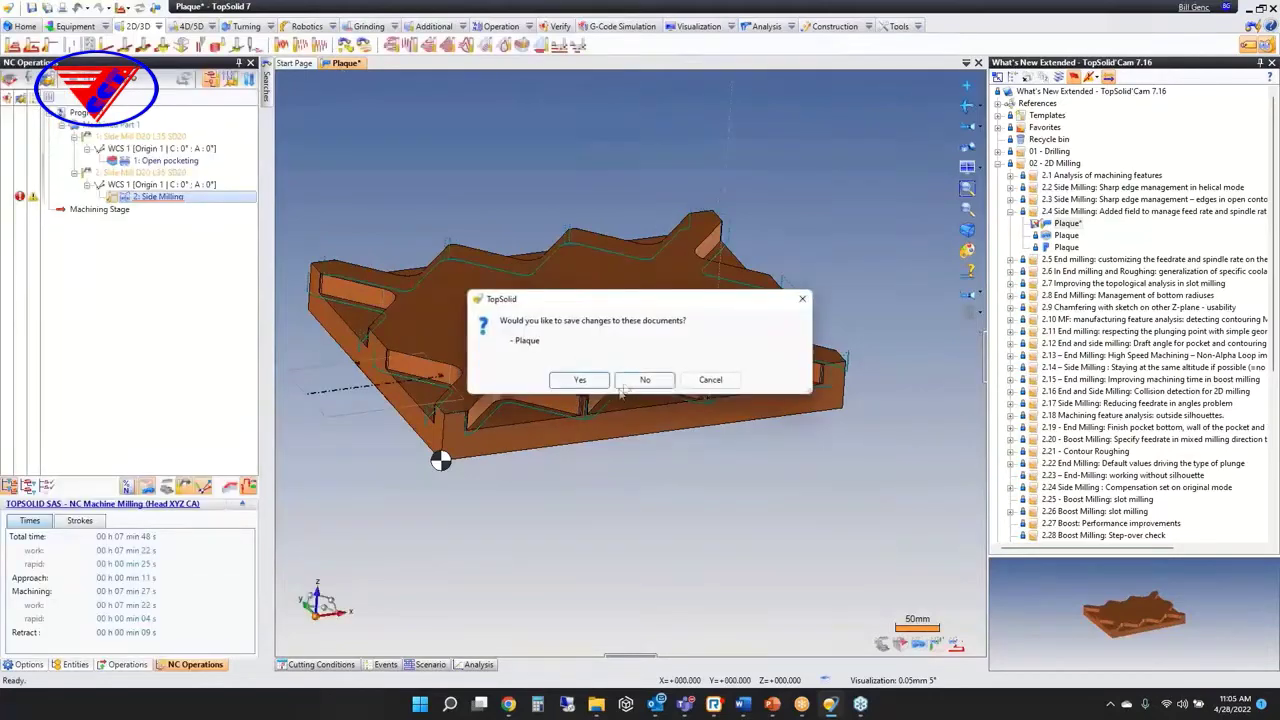
left_click(647, 386)
left_click(1010, 212)
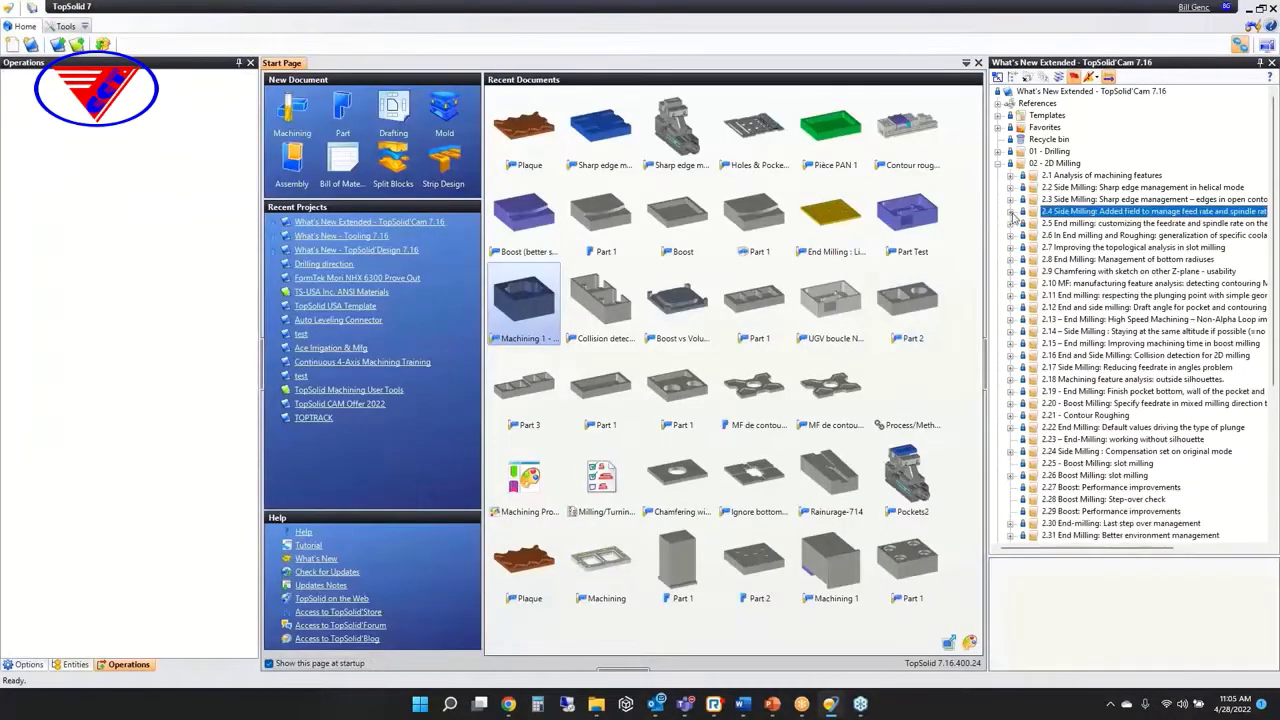
left_click(1011, 224)
double_click(1062, 237)
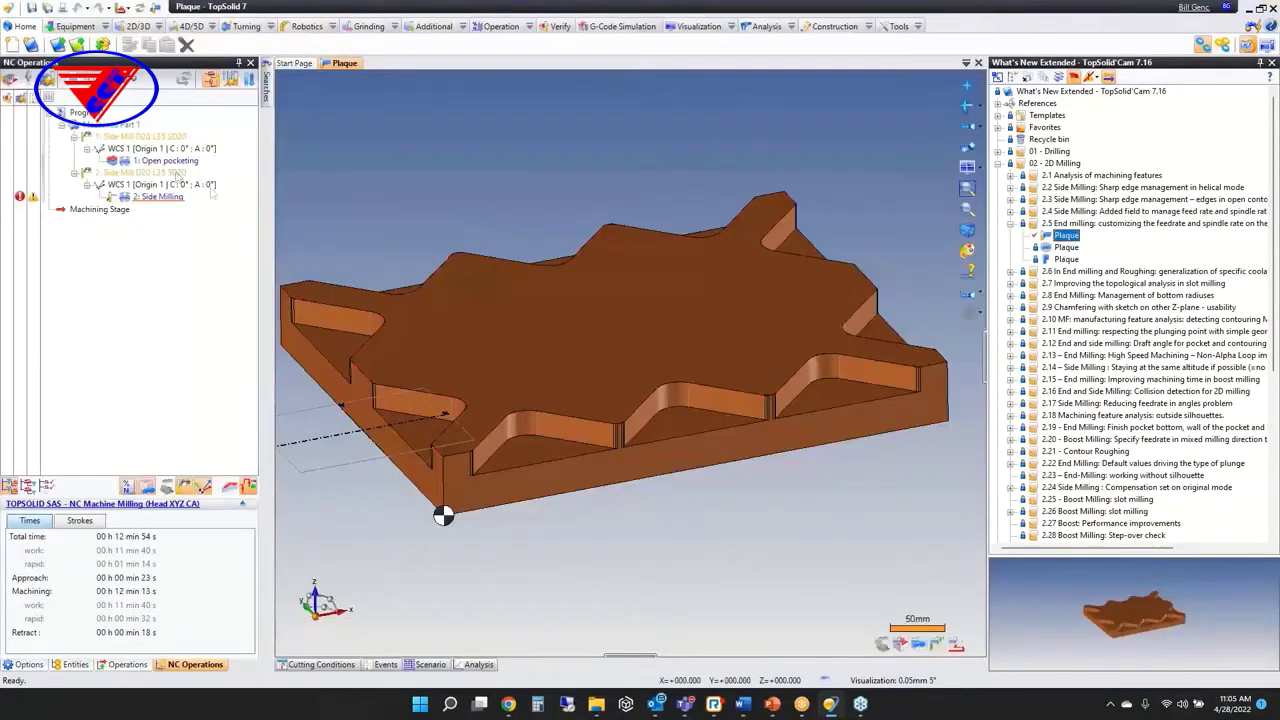
double_click(163, 163)
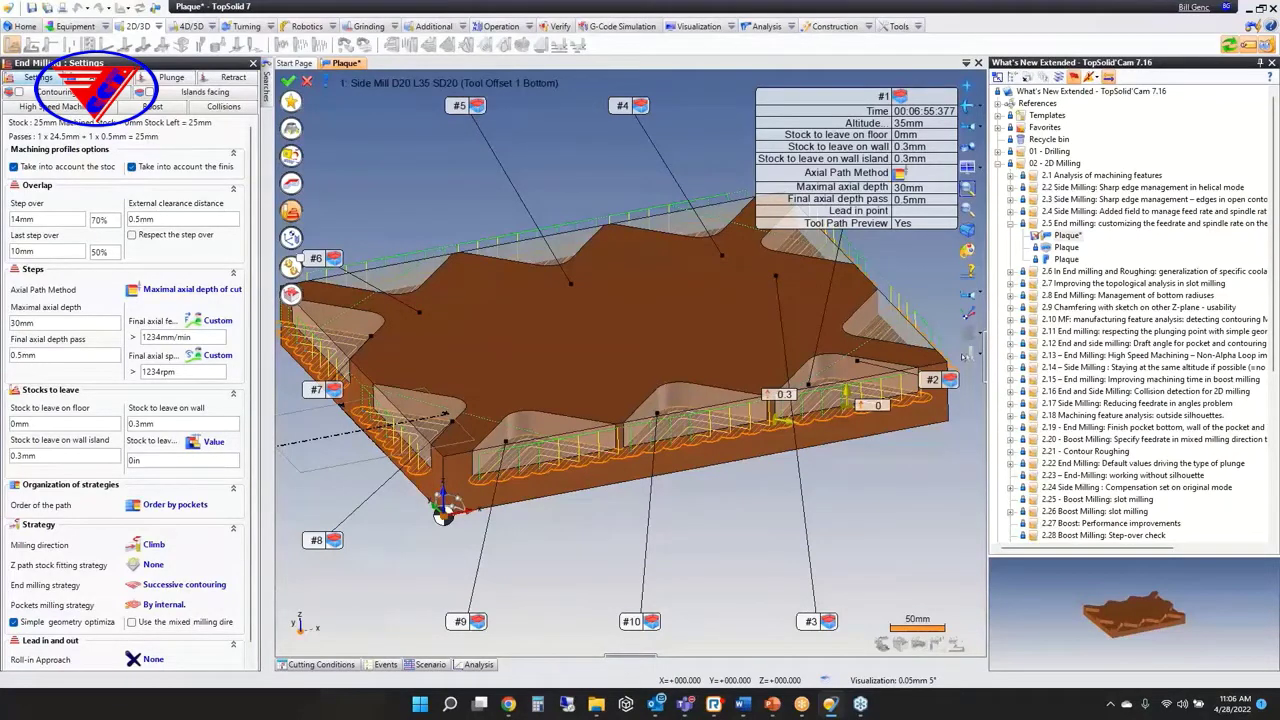
Step: Close the Plaque document without saving and open the Pockets2 machining document from section 2.6
middle_click(336, 66)
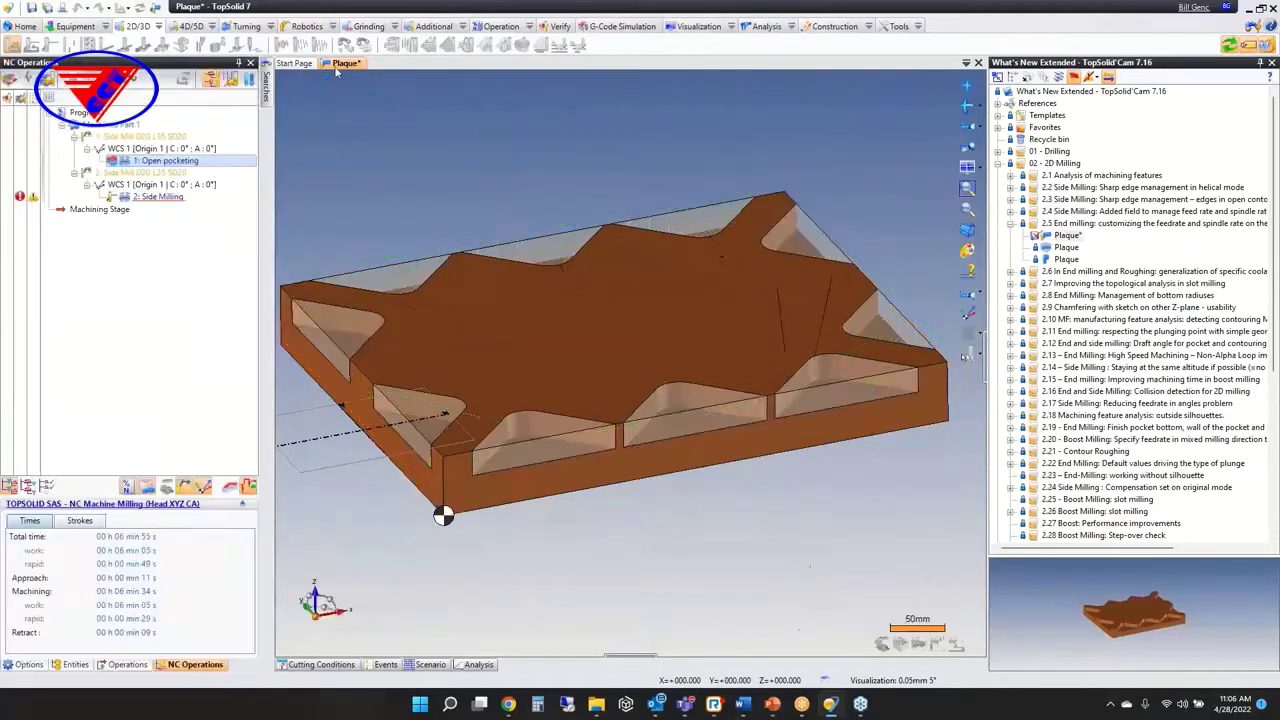
left_click(645, 379)
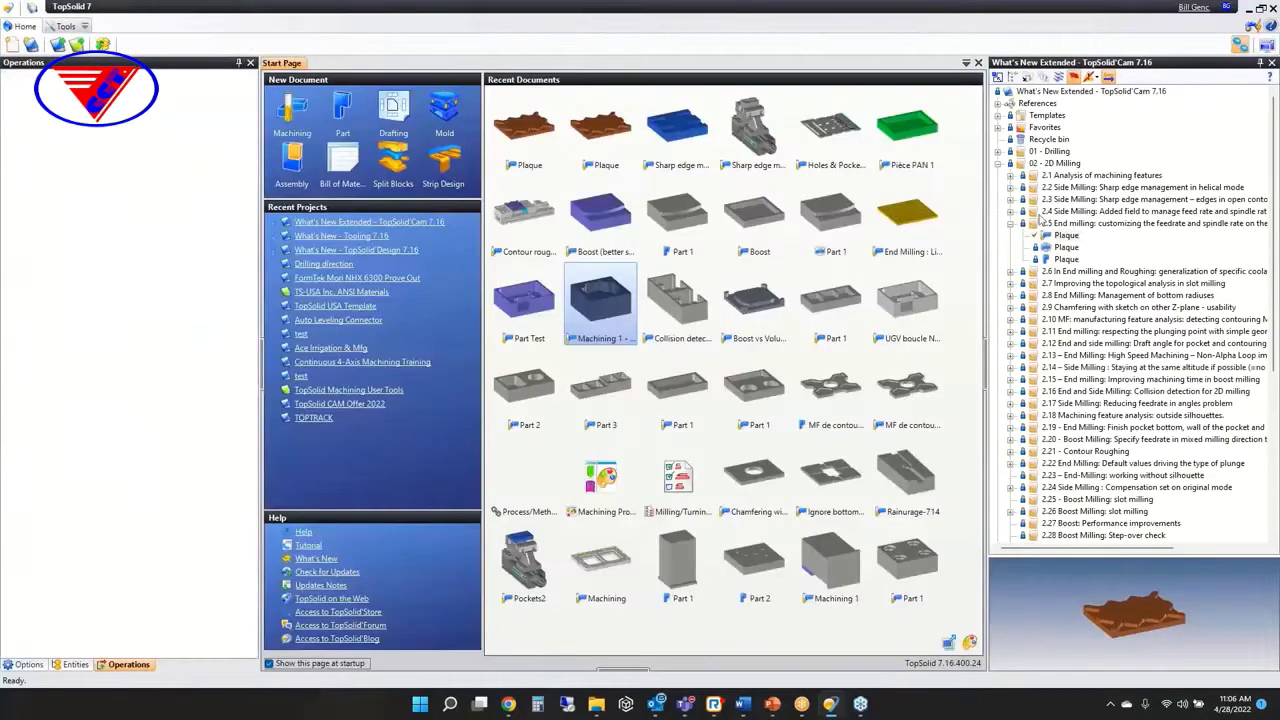
left_click(1011, 225)
left_click(1012, 237)
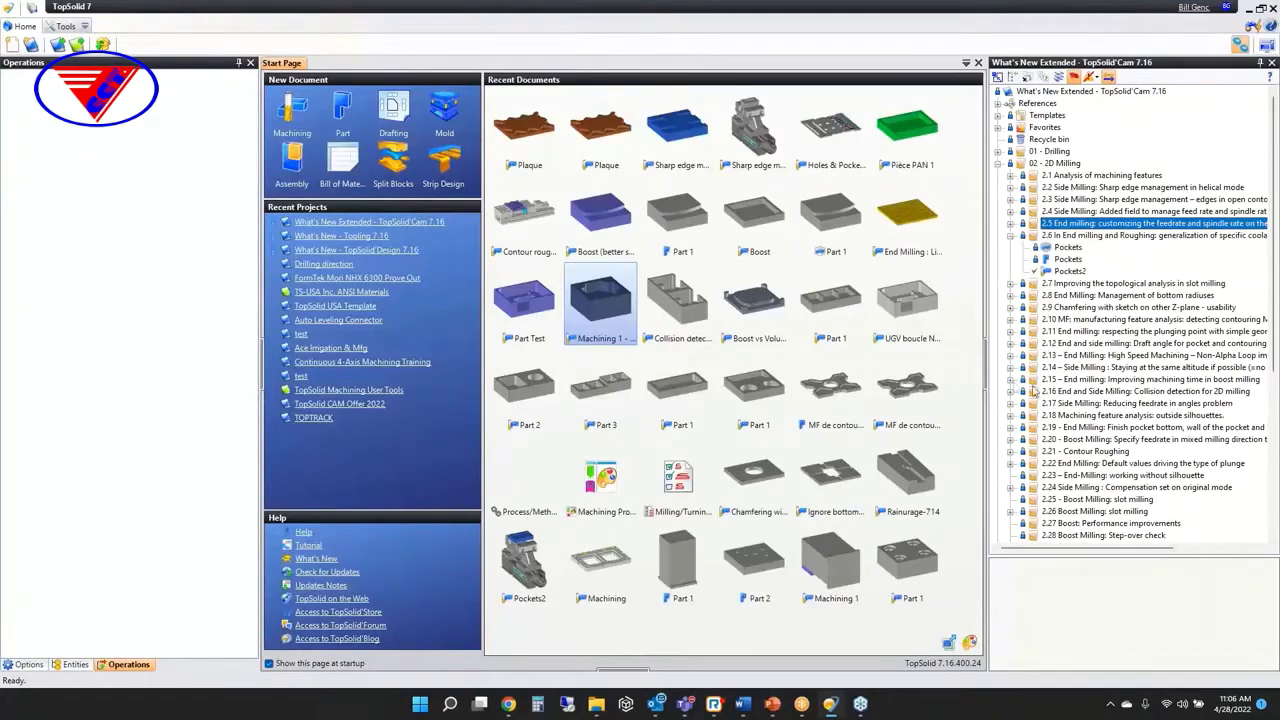
double_click(1068, 272)
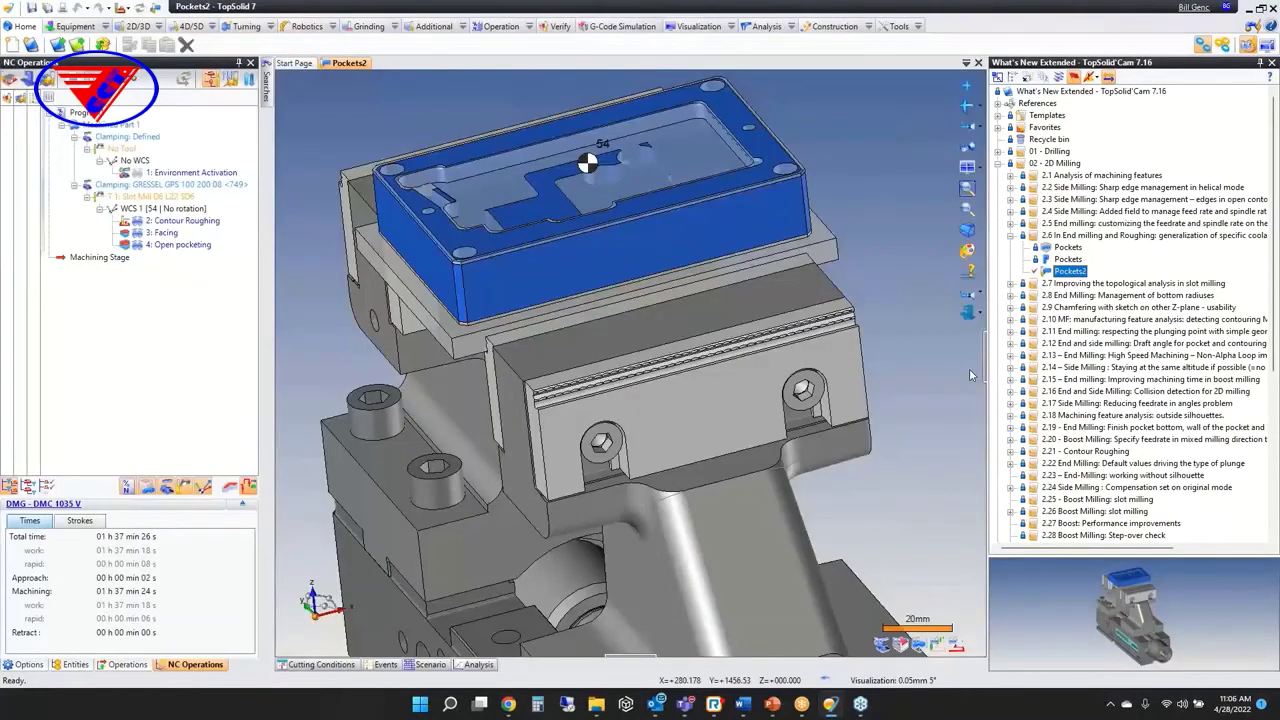
Step: Edit the Open pocketing operation and examine its helical plunge toolpath in the pocket
middle_click_drag(871, 277, 867, 324)
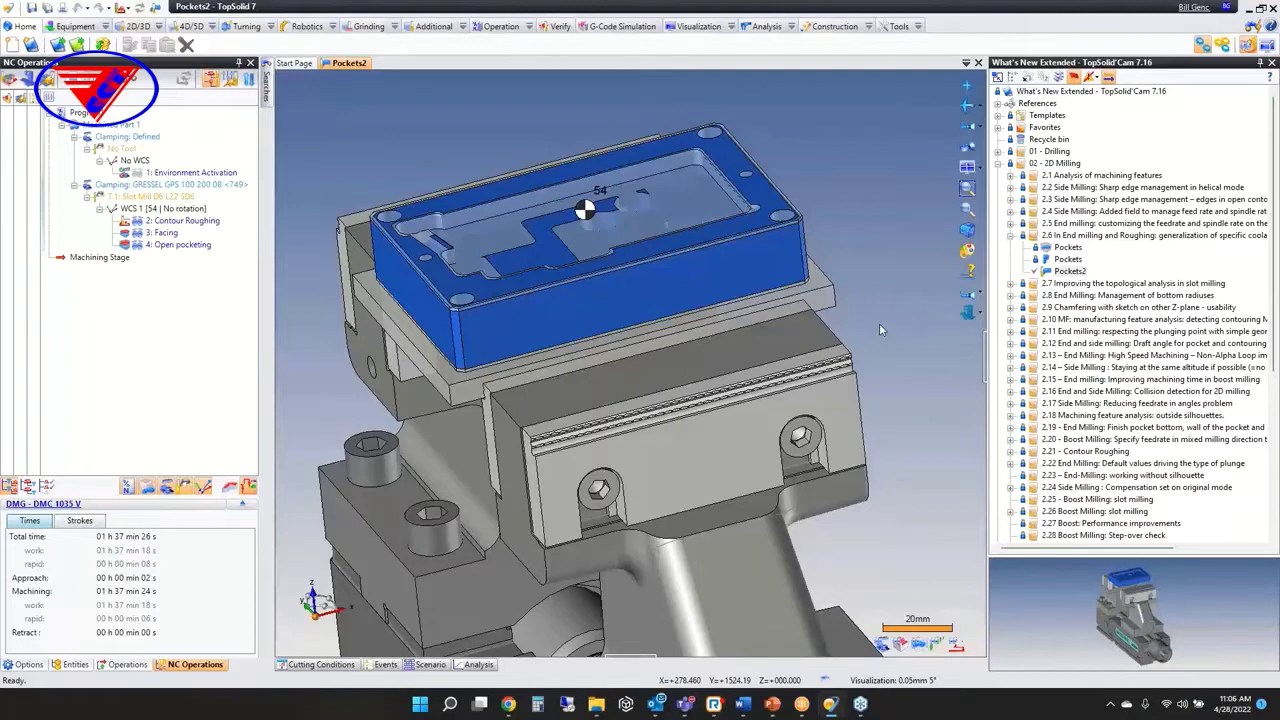
left_click(184, 244)
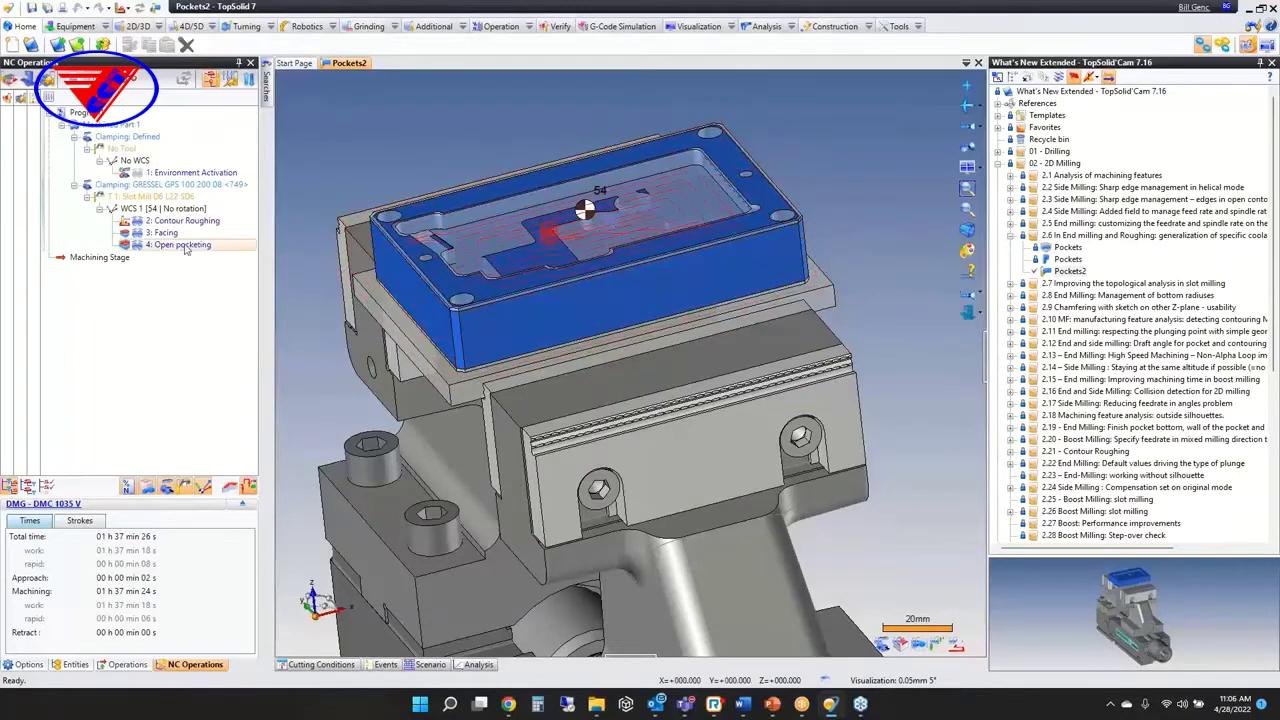
double_click(184, 244)
scroll(510, 263, "up", 5)
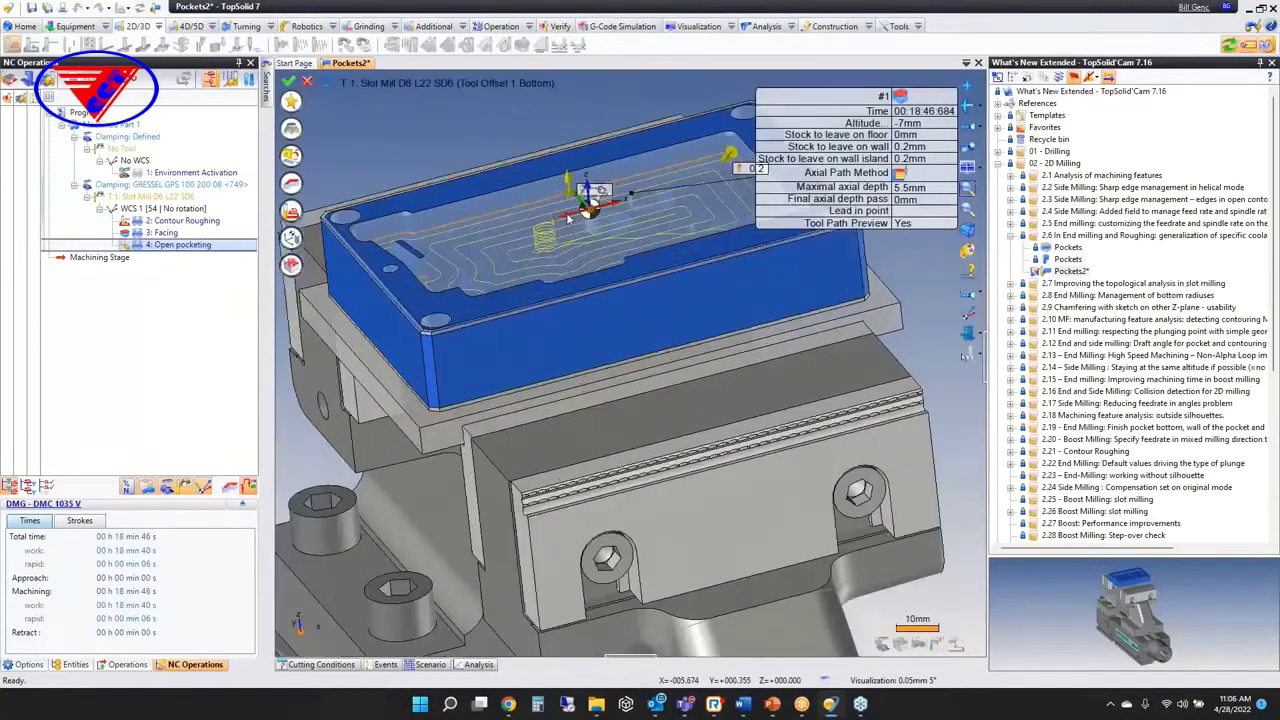
middle_click_drag(510, 263, 643, 293)
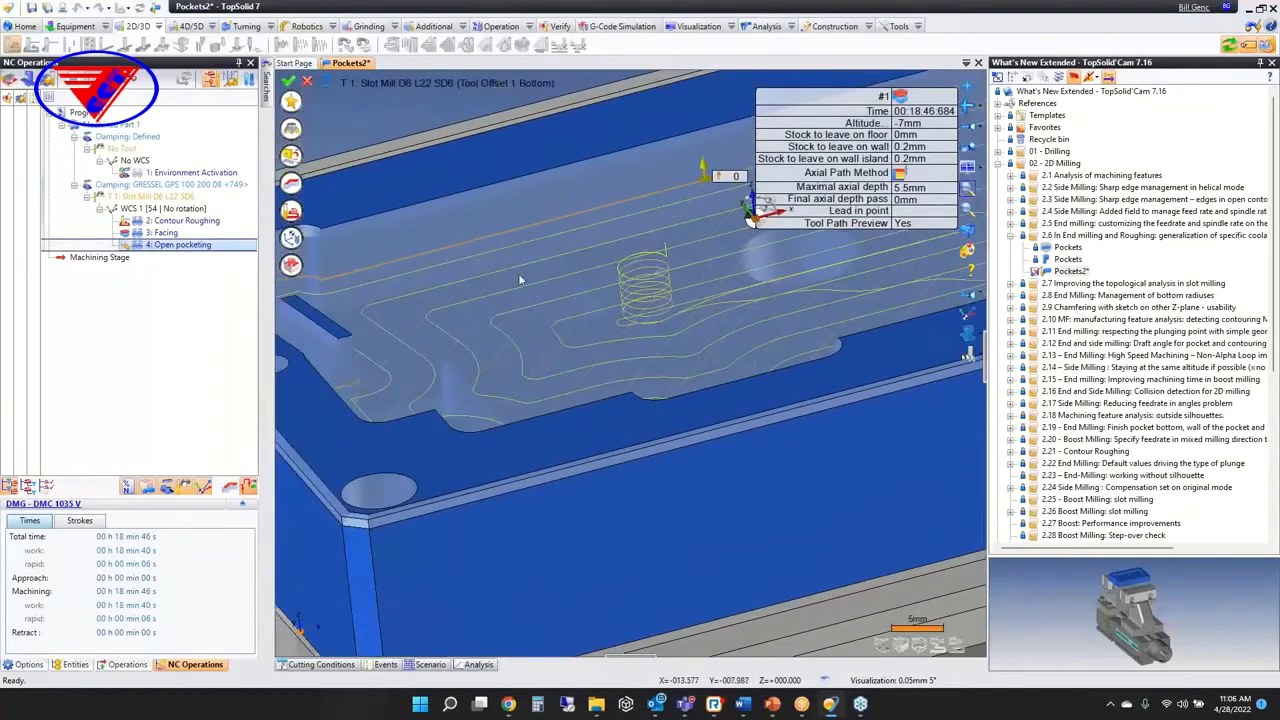
Step: Open the pocketing operation's plunge settings, review the coolant types and select Jet for the custom coolant
left_click(291, 211)
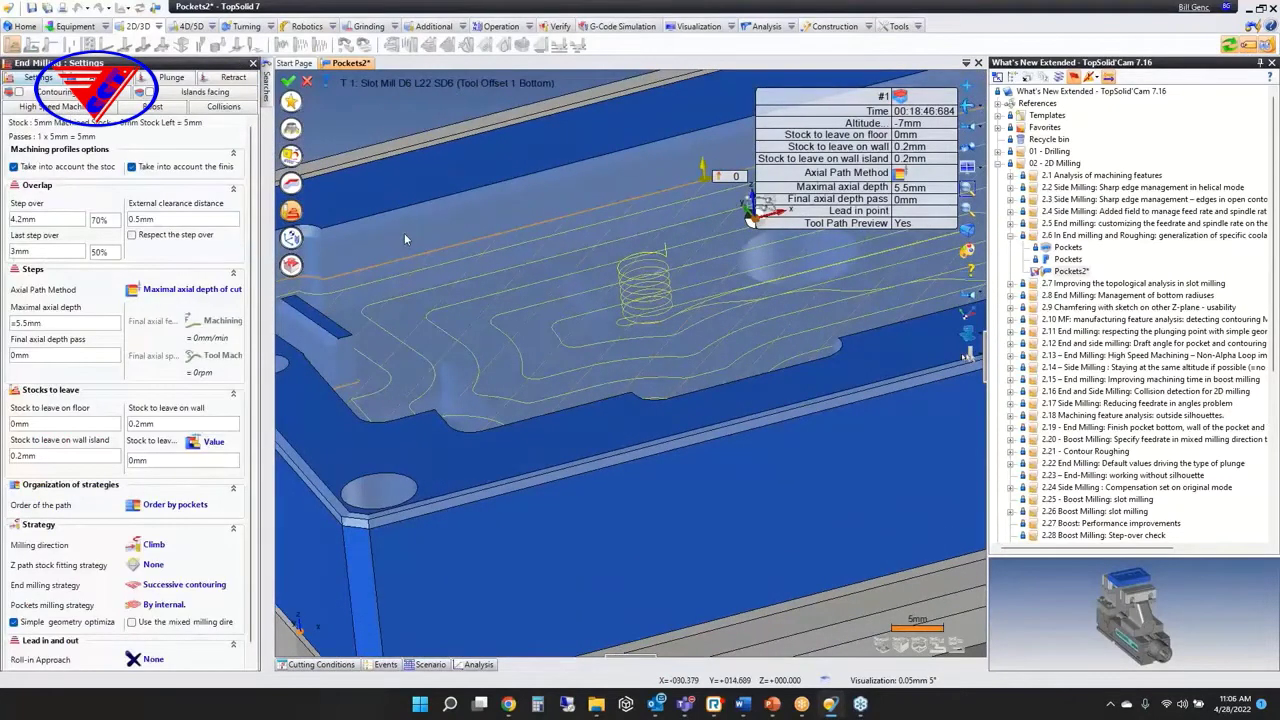
left_click(171, 78)
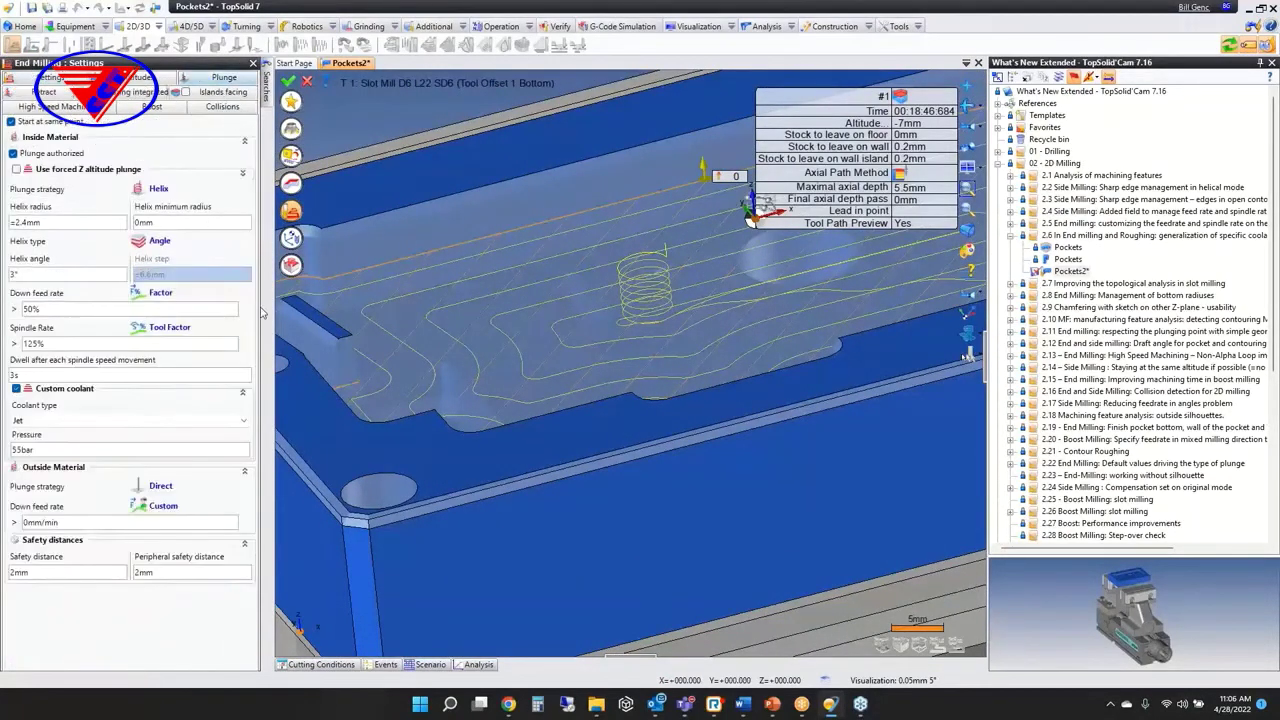
left_click_drag(259, 307, 371, 303)
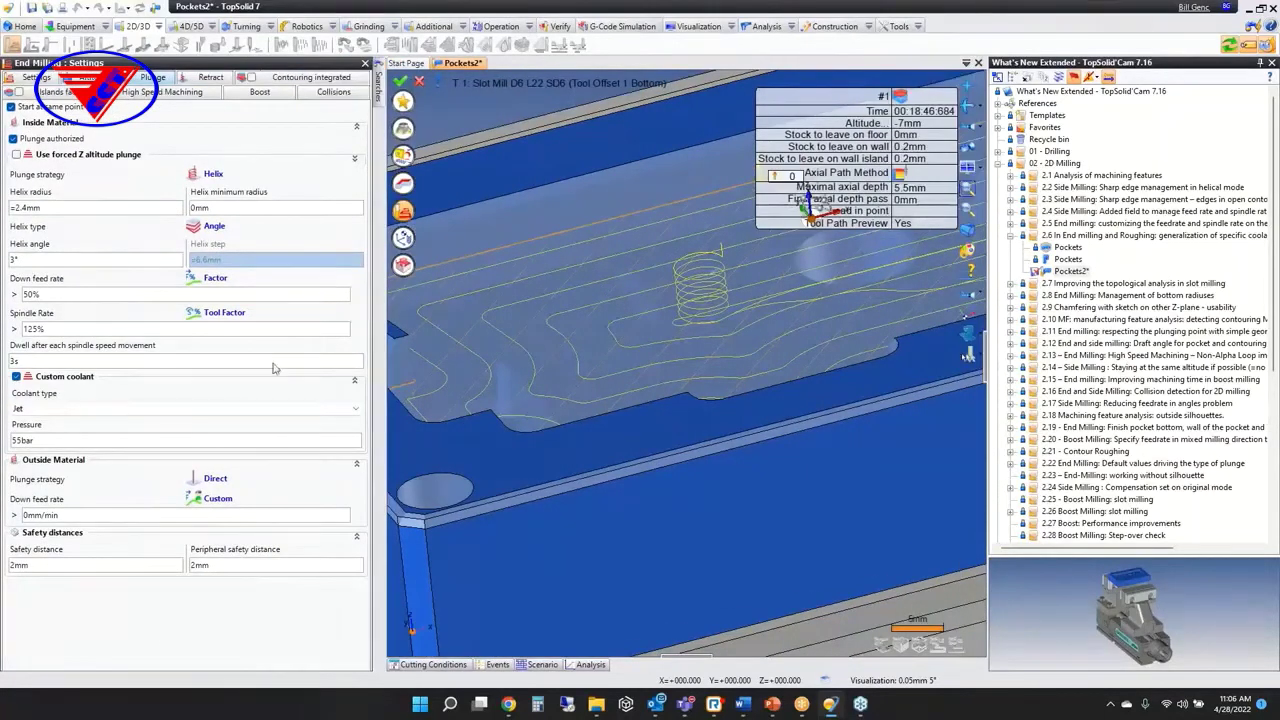
left_click(80, 408)
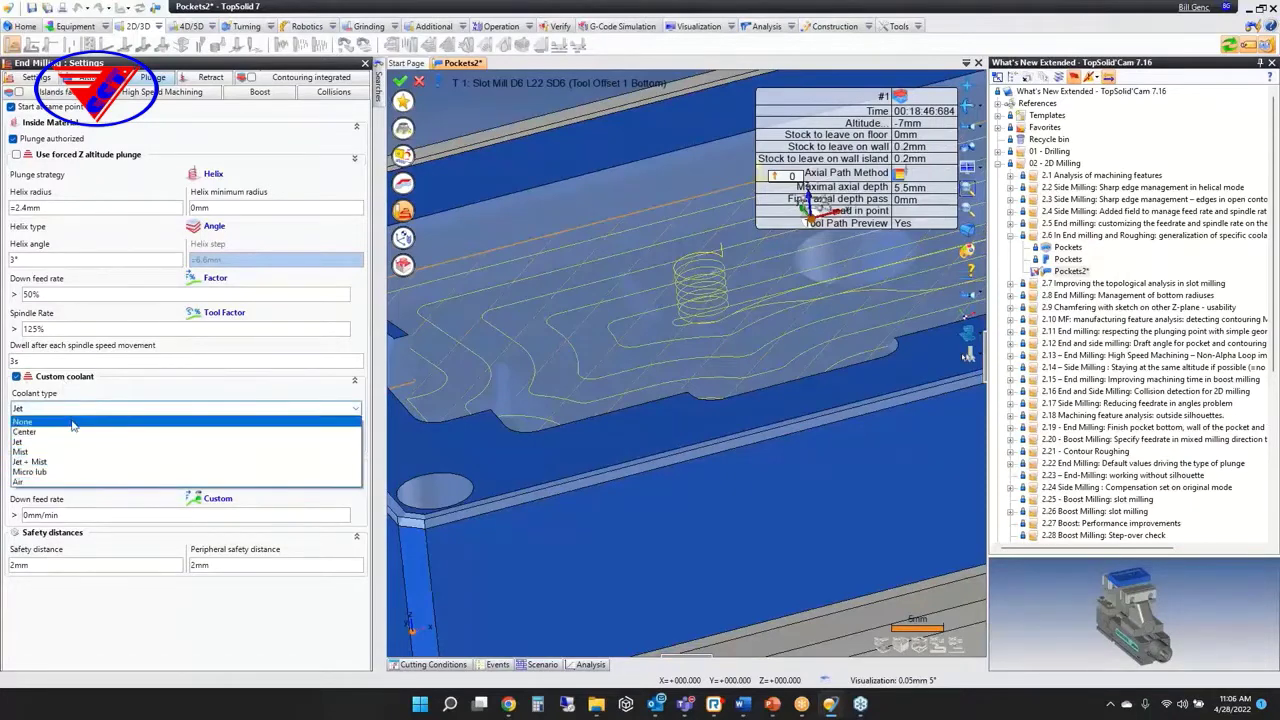
left_click(70, 444)
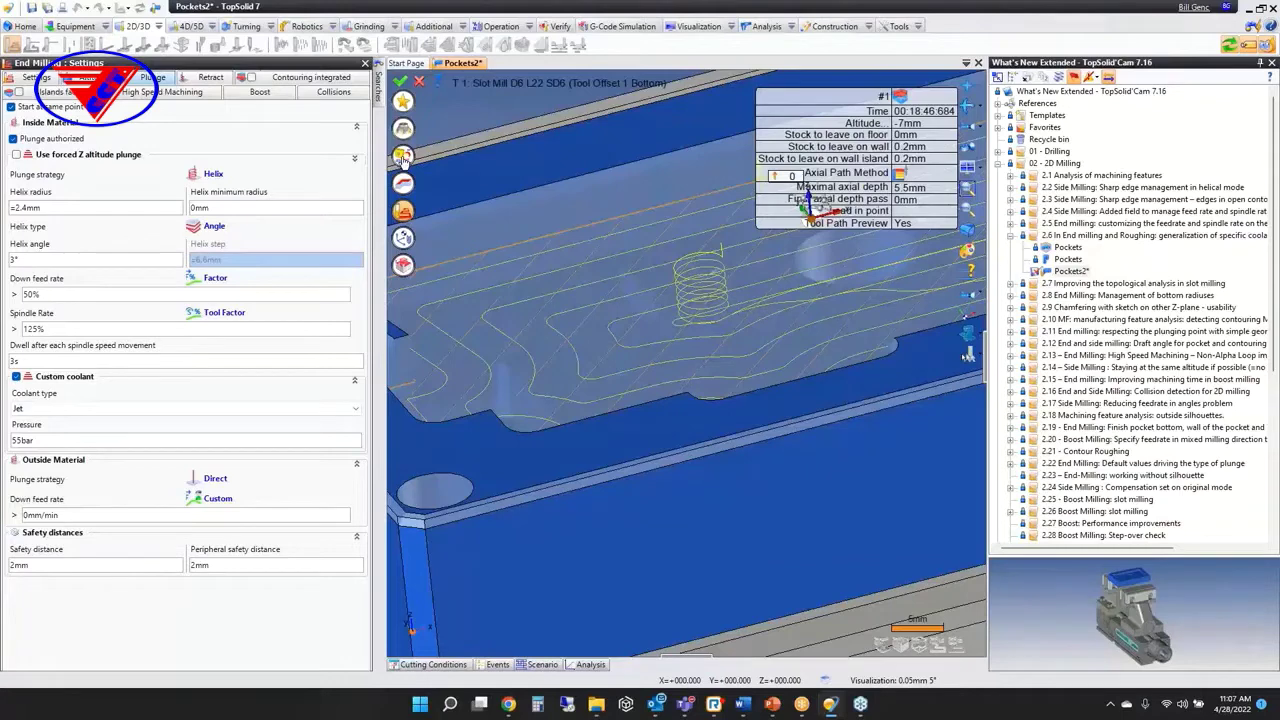
Step: Cancel the pocketing edit, close Pockets2 without saving and open the Rainurage-714 machining document from section 2.7
left_click(419, 82)
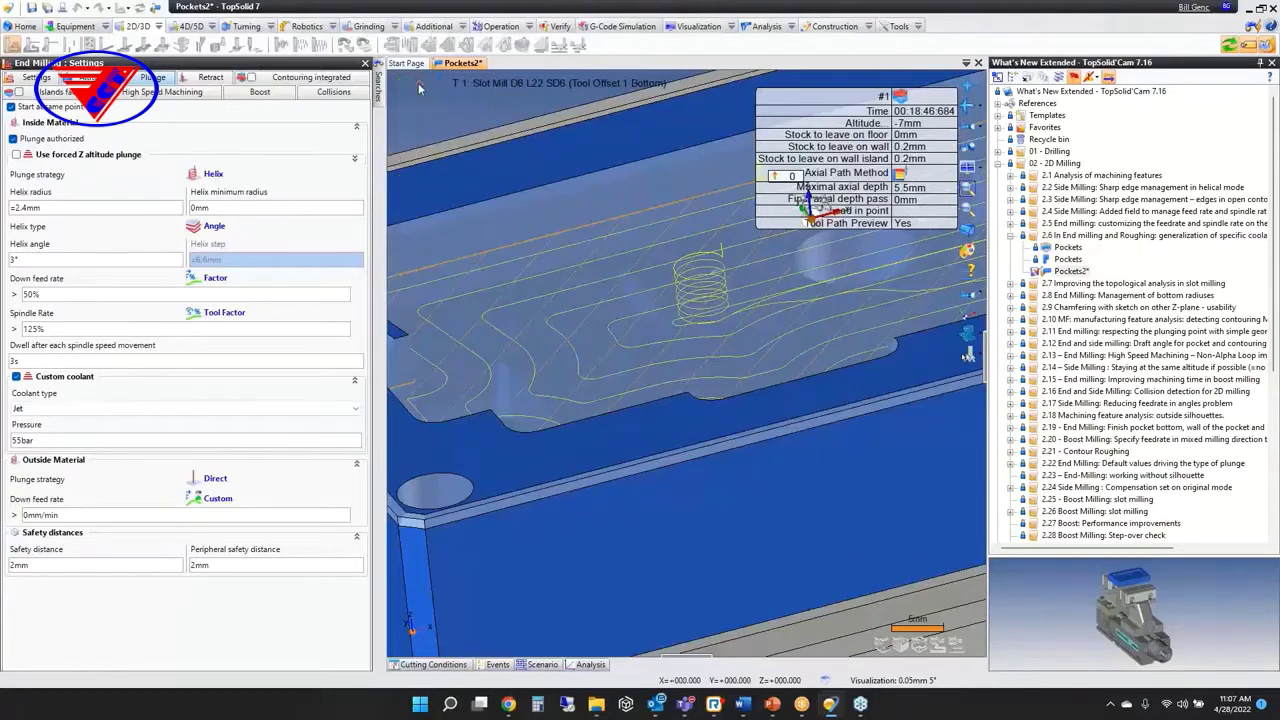
middle_click(450, 68)
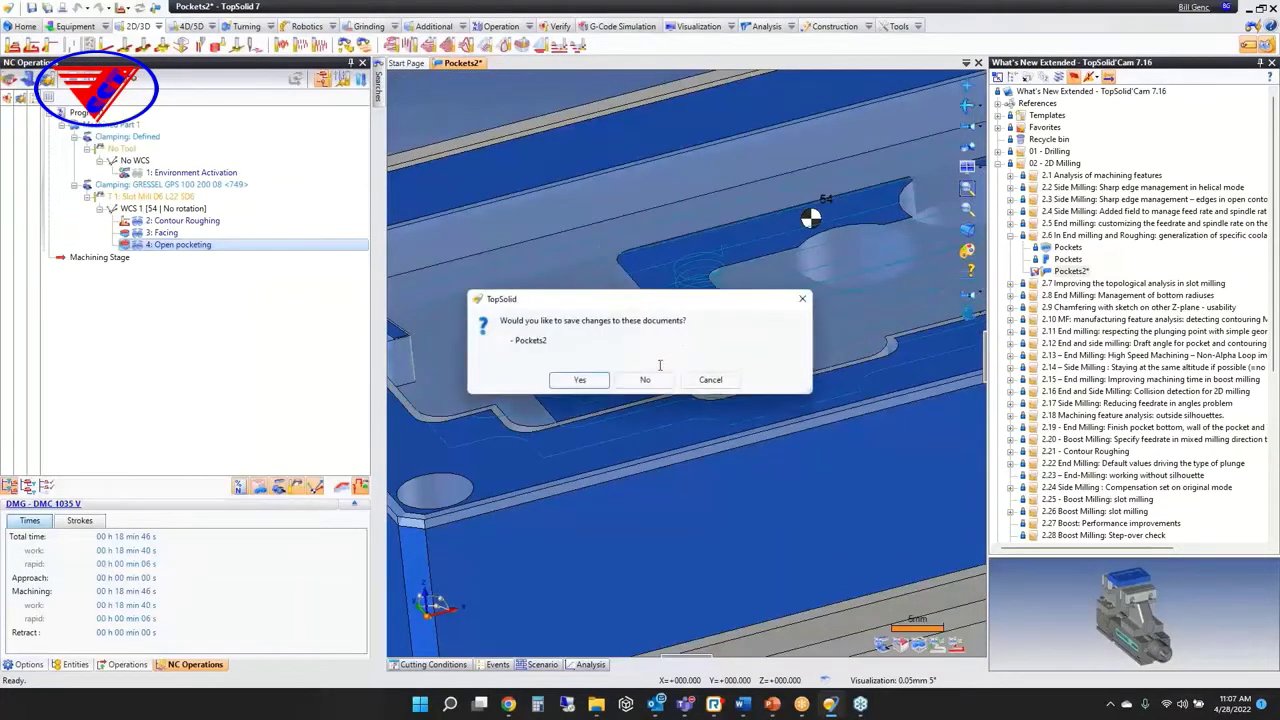
left_click(654, 382)
left_click(1010, 236)
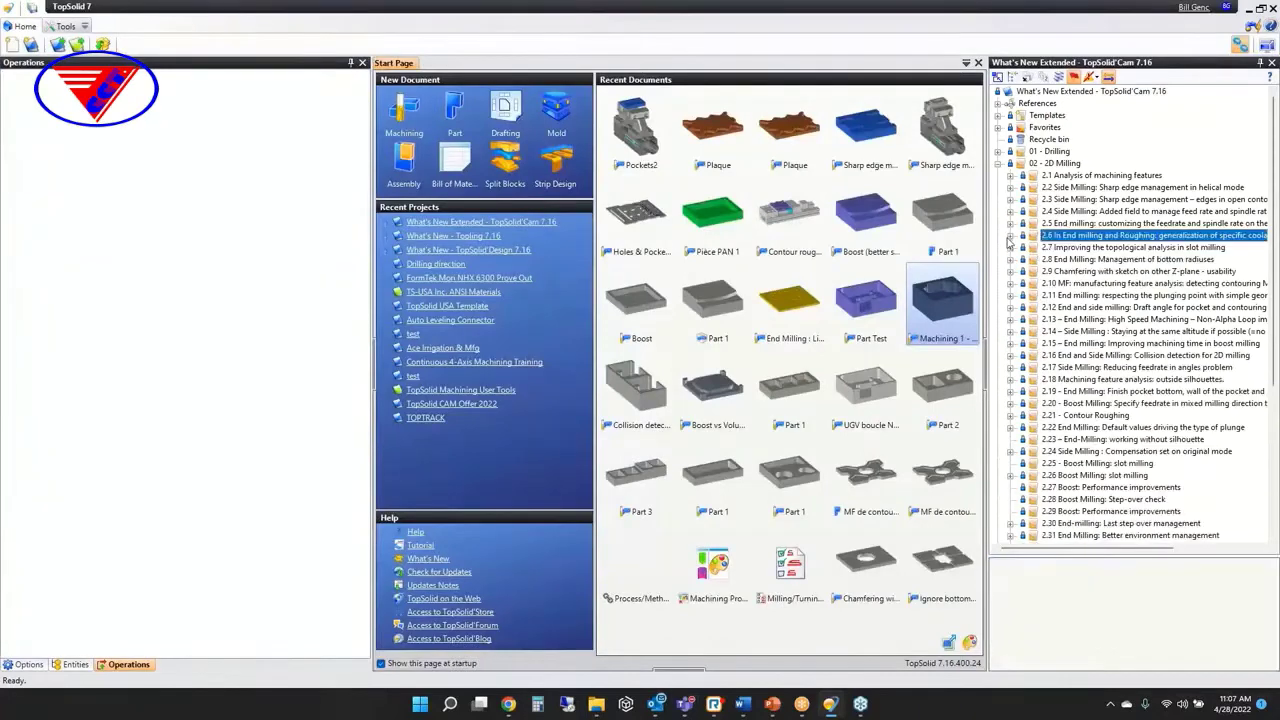
left_click(1010, 248)
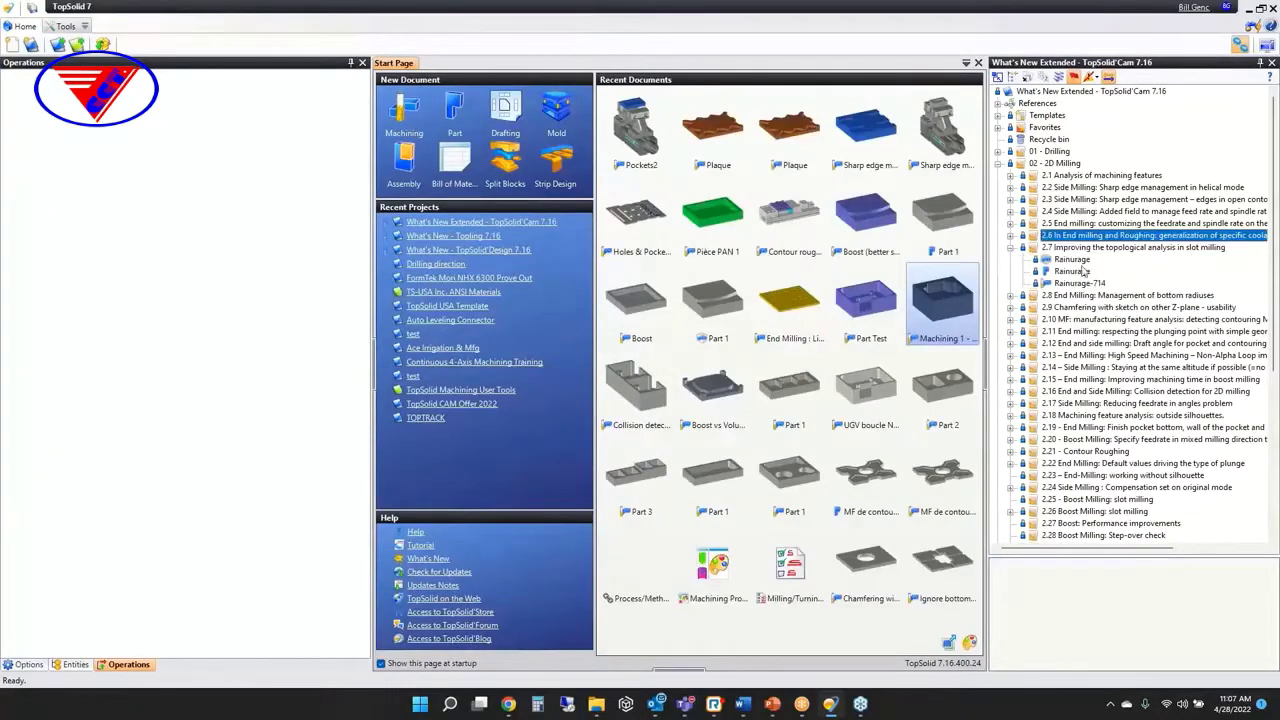
double_click(1078, 284)
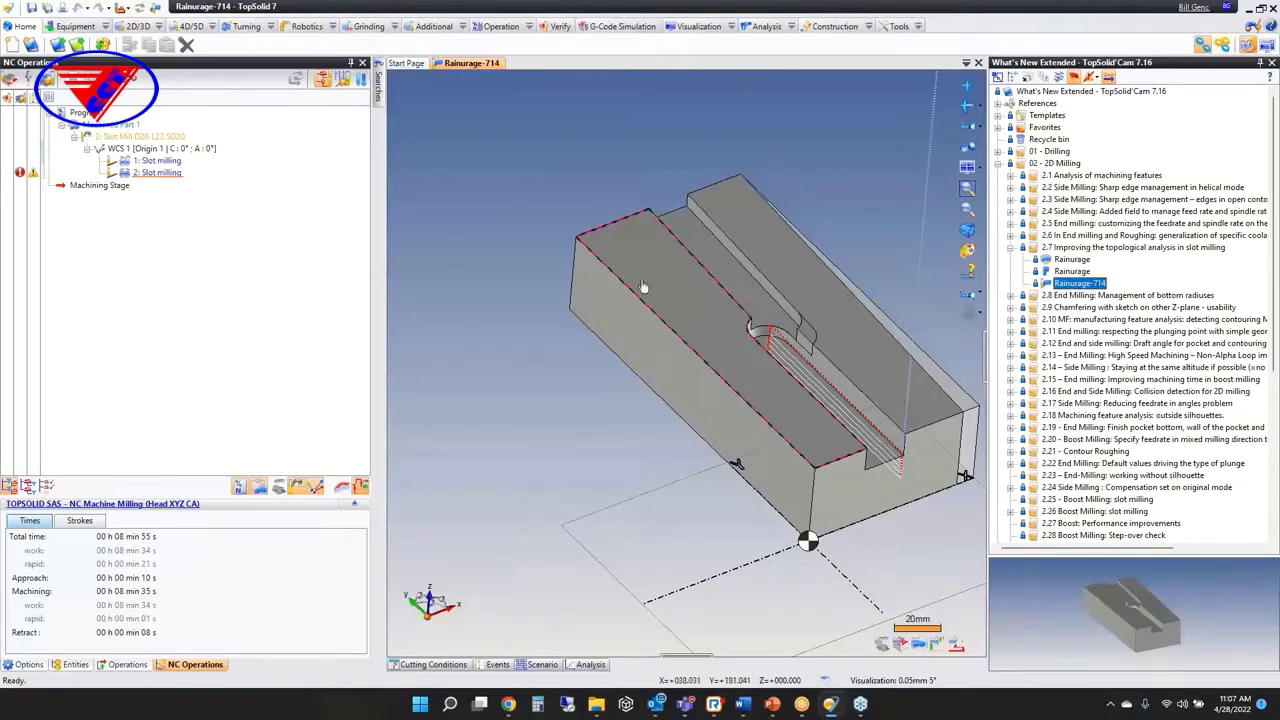
Step: Show the second Slot milling operation's toolpath and examine it at the rounded junction between the two slot sections
left_click(727, 270)
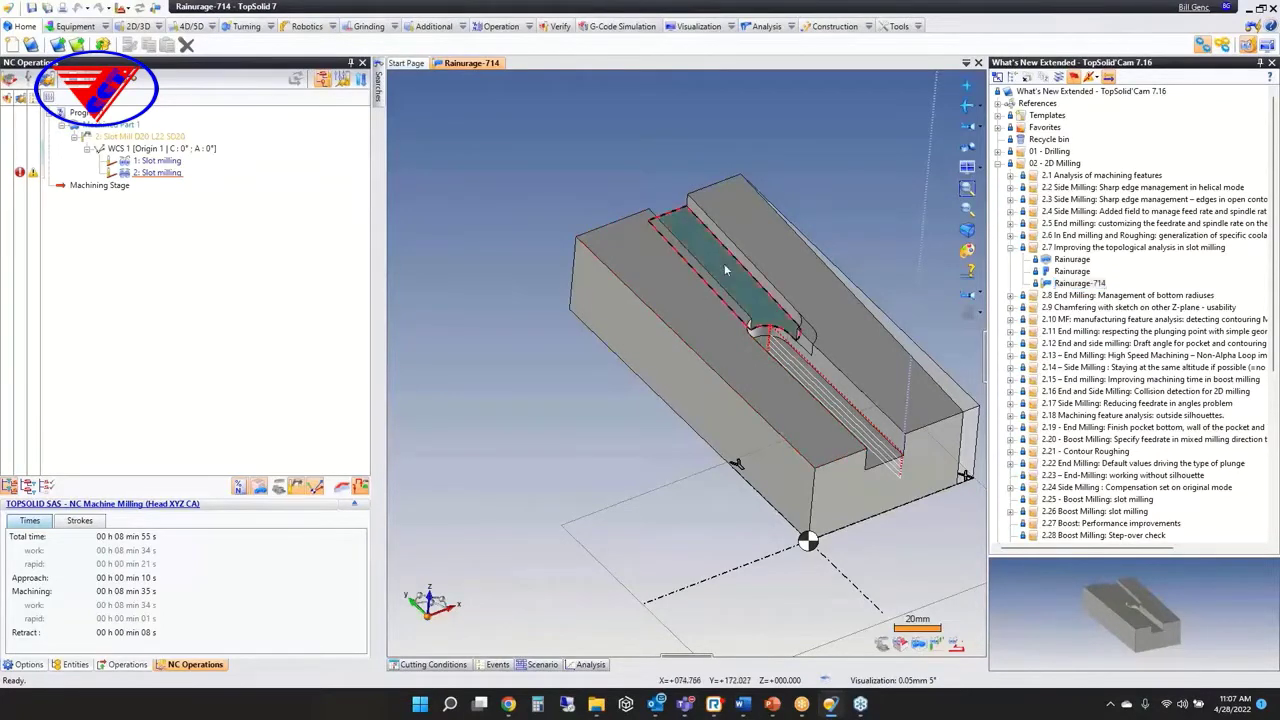
scroll(757, 299, "up", 5)
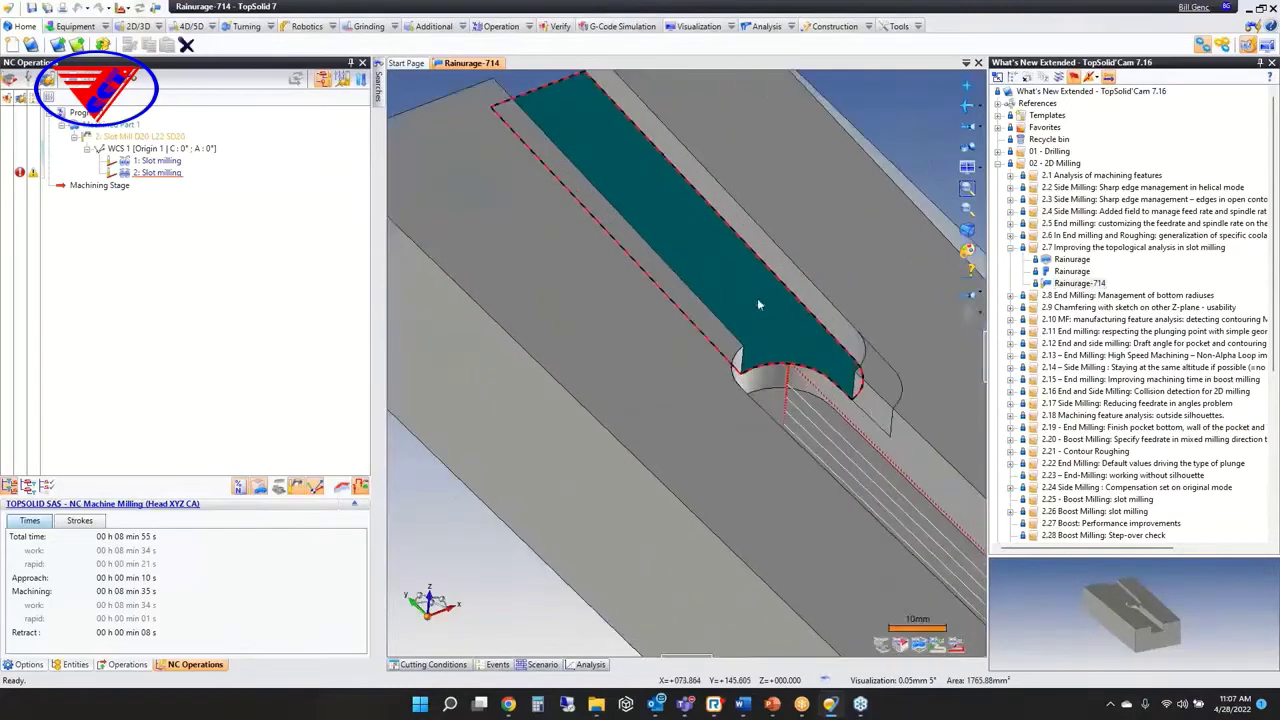
middle_click_drag(781, 305, 782, 332)
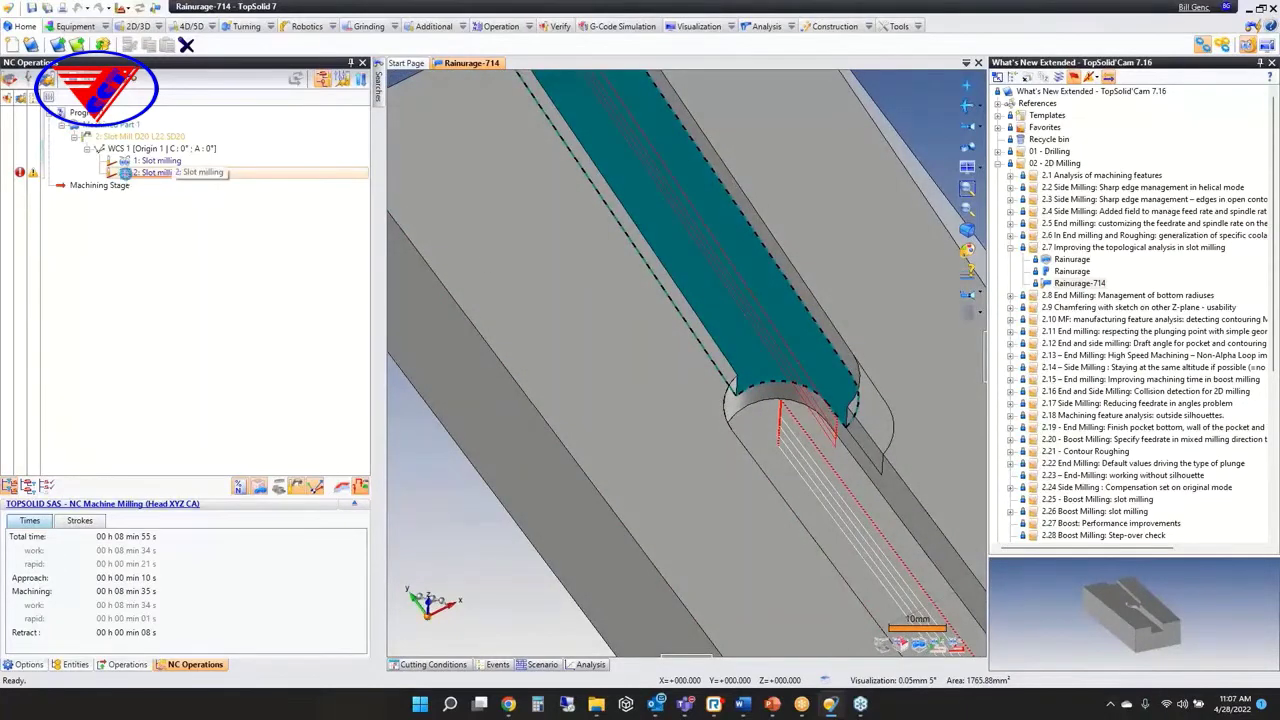
left_click(127, 174)
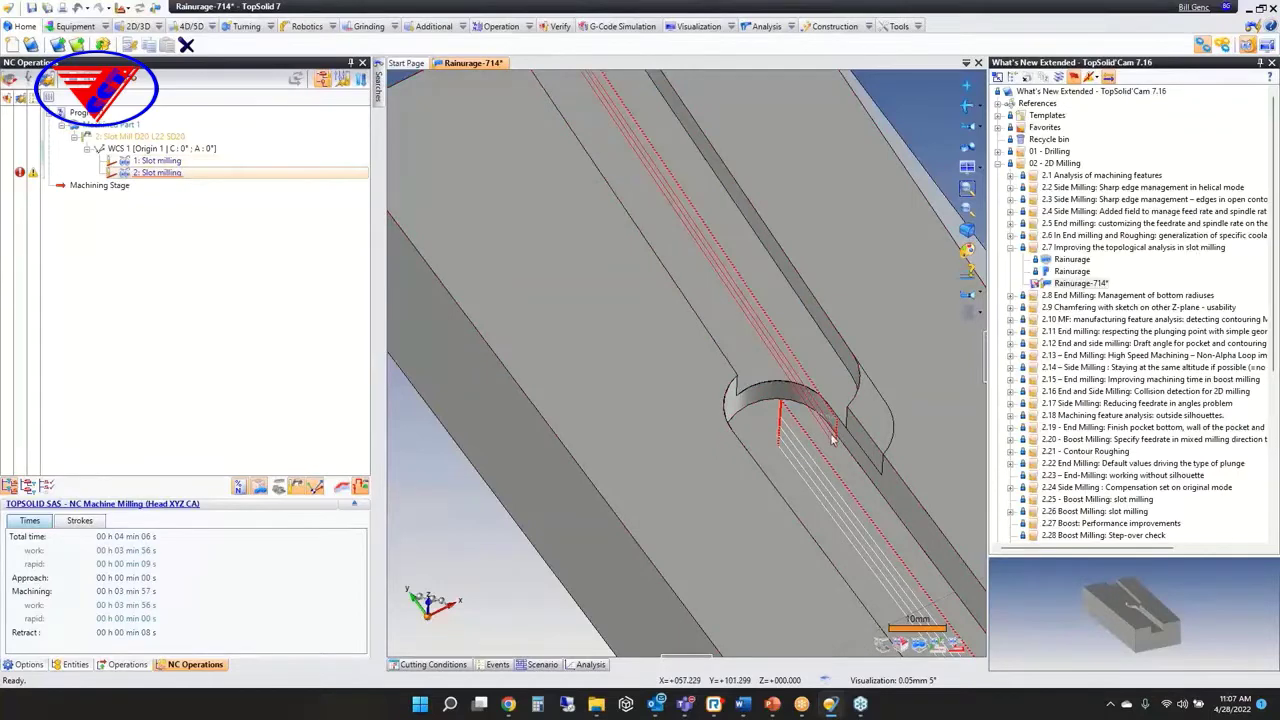
middle_click_drag(835, 440, 878, 470)
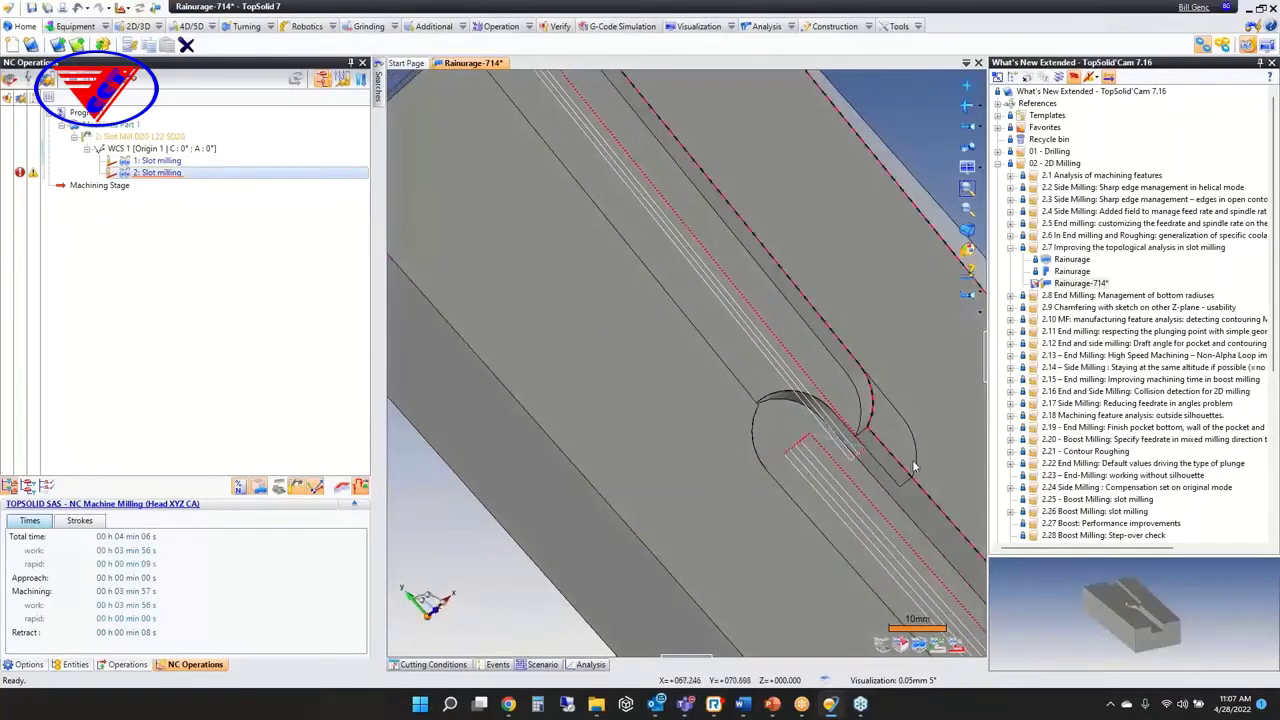
Step: Upgrade the Rainurage-714 document to recompute both Slot milling operations
left_click(8, 10)
mouse_move(35, 39)
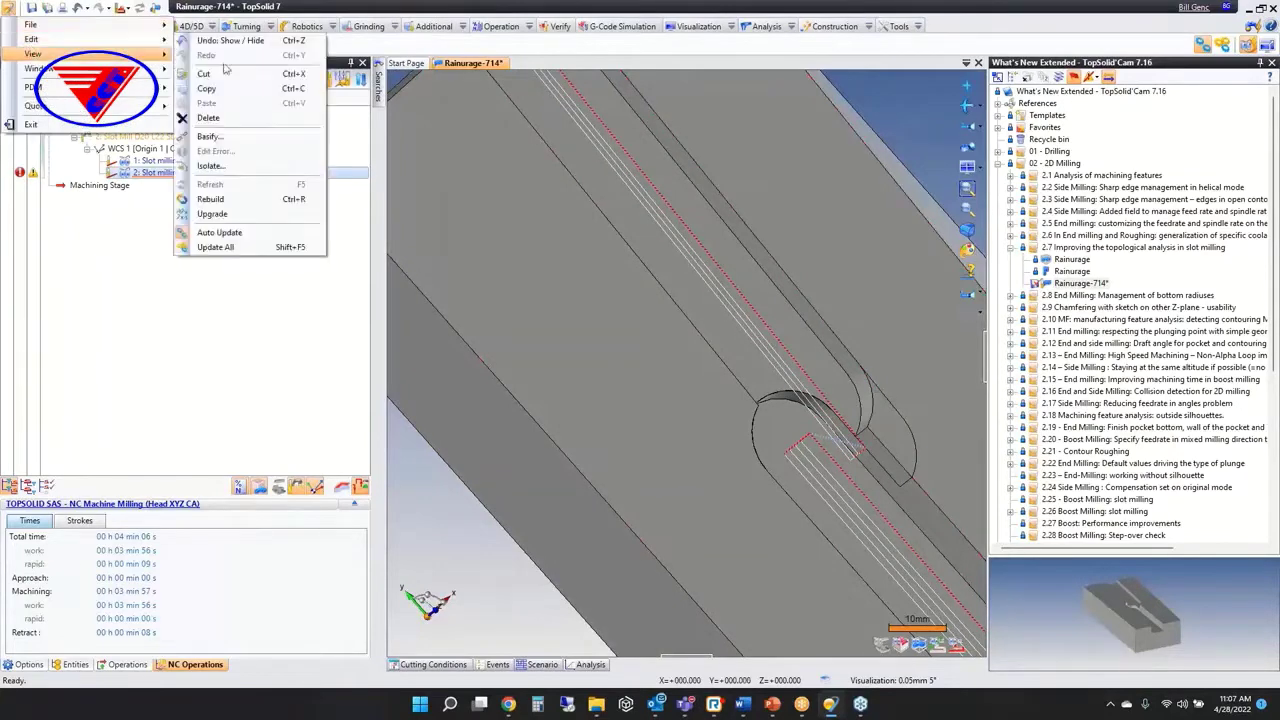
left_click(249, 219)
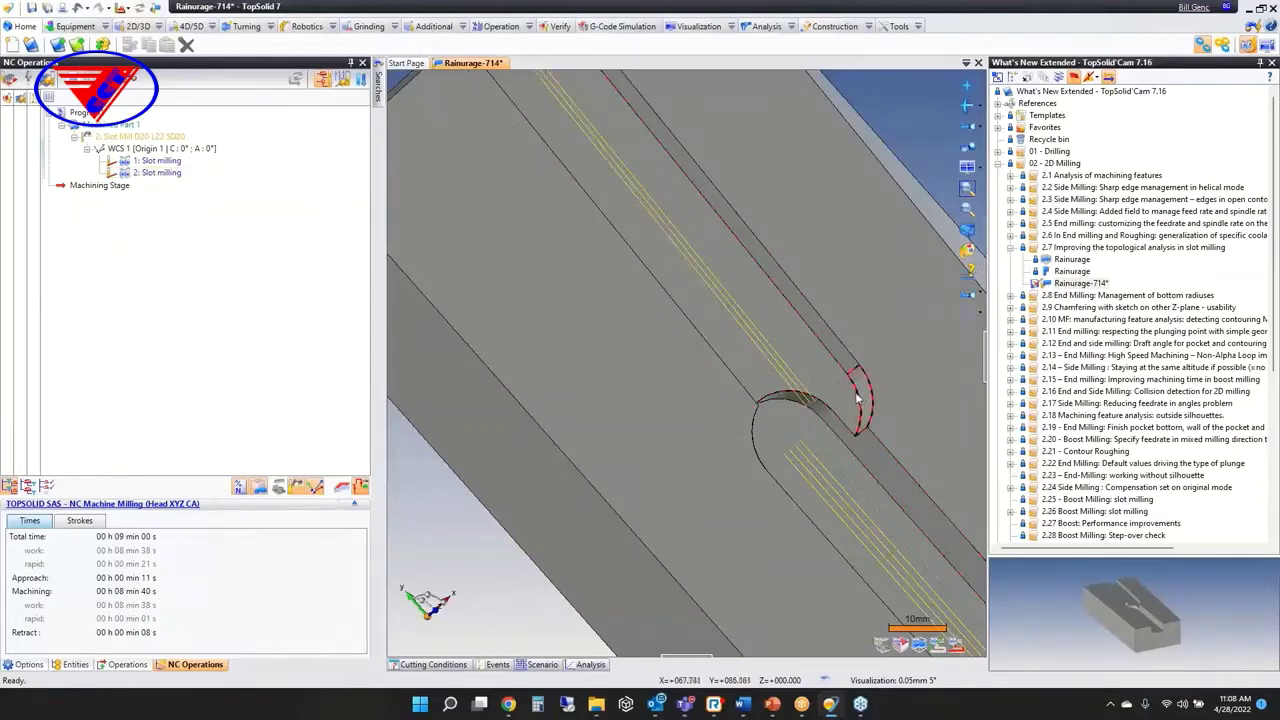
Step: Close Rainurage-714 without saving and open the Ignore bottom radius 716 machining document from section 2.8
middle_click(472, 67)
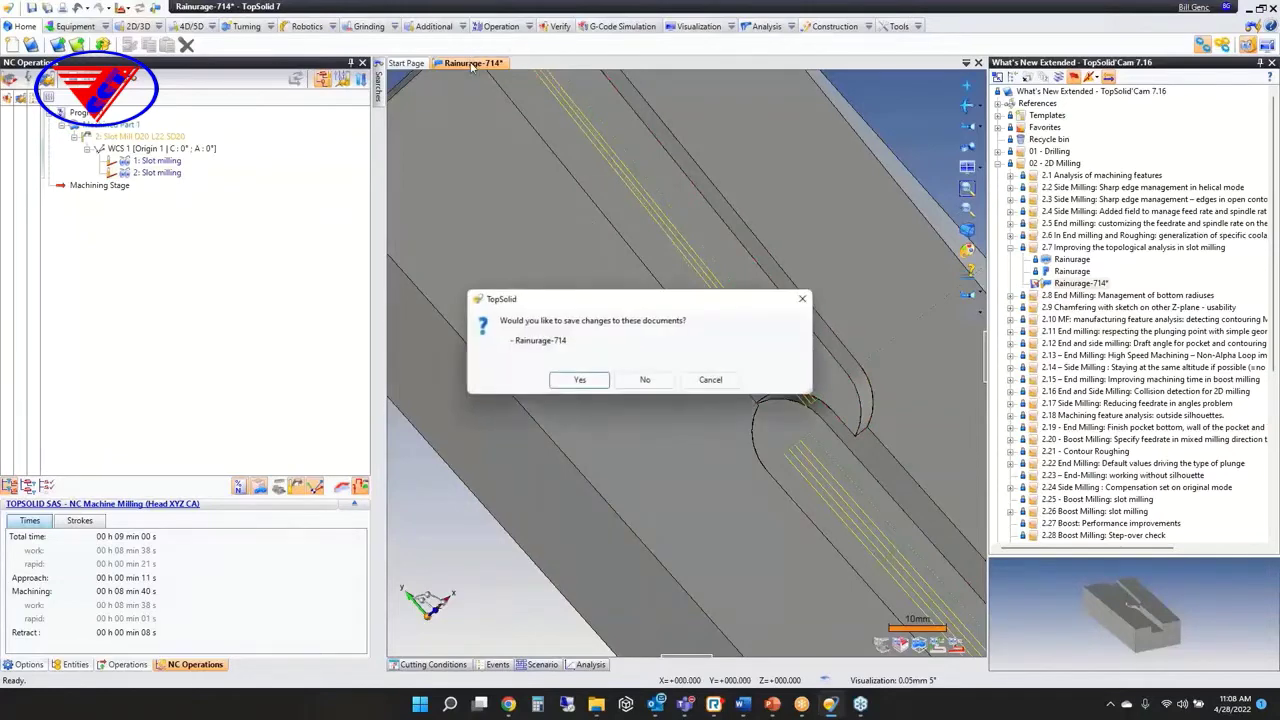
left_click(645, 380)
left_click(1010, 247)
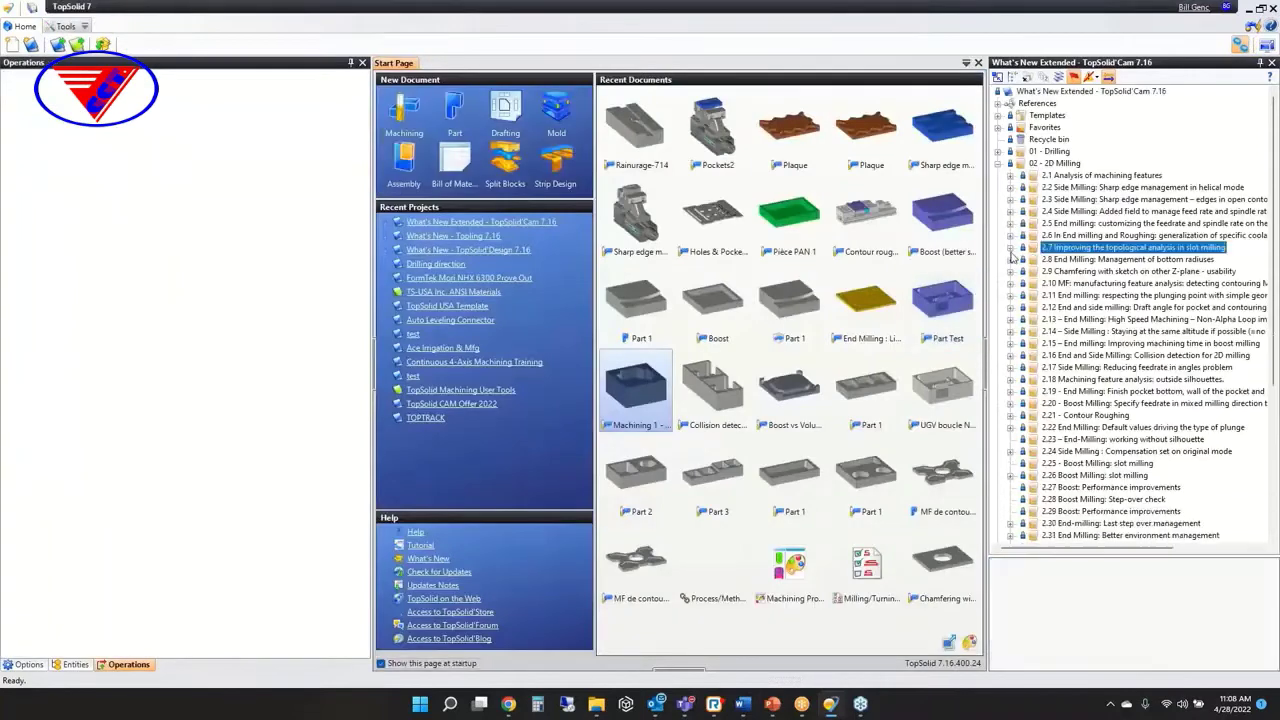
left_click(1010, 259)
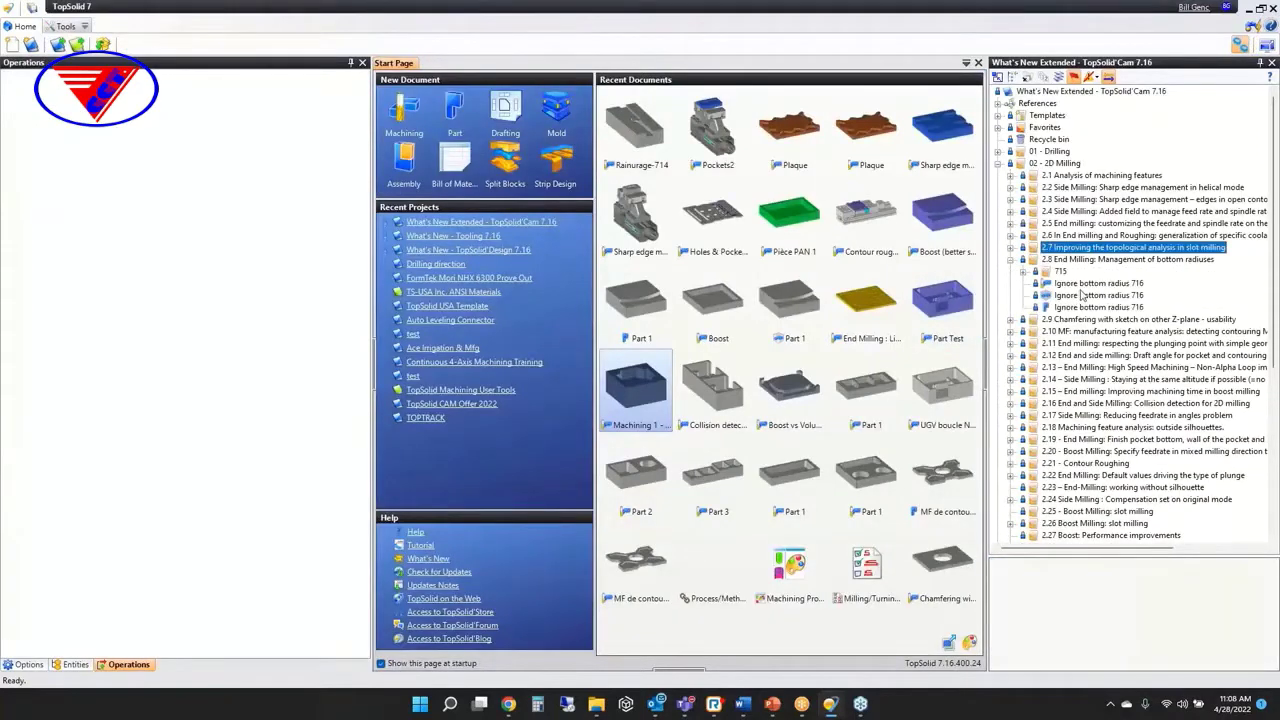
left_click(1084, 288)
double_click(1084, 288)
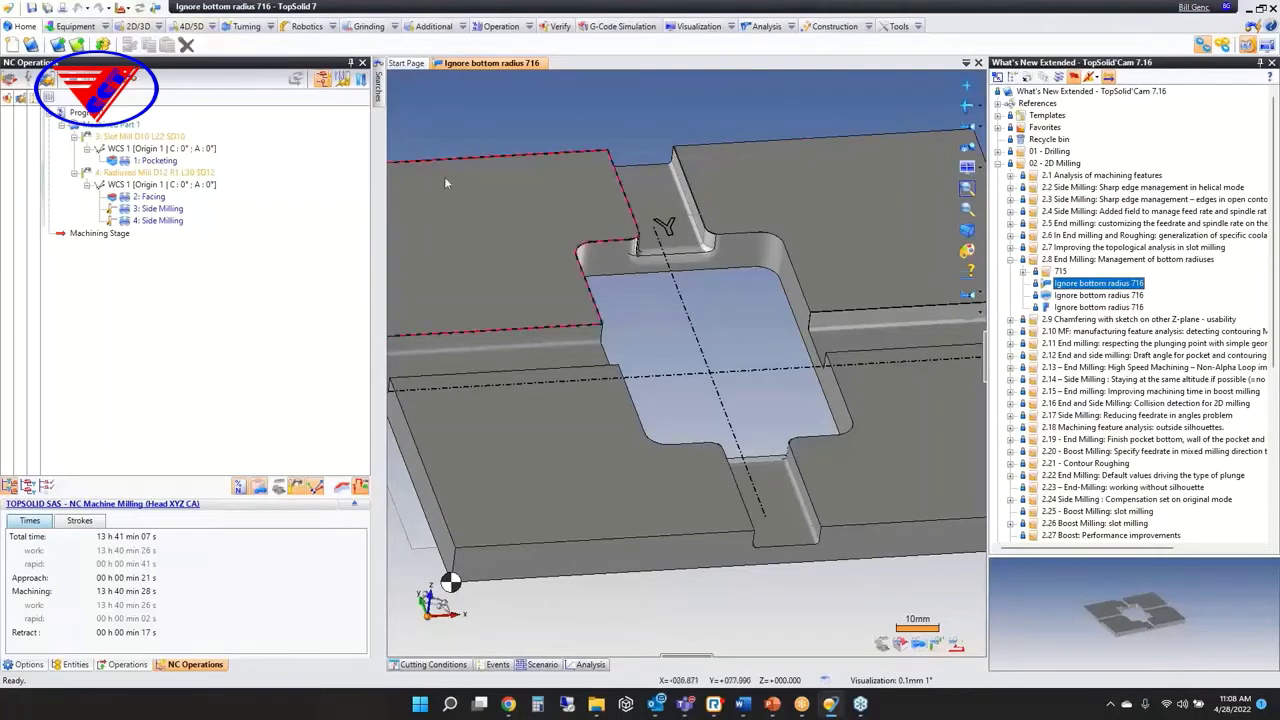
Step: Edit the Facing operation's settings, turn off Ignore bottom radius and compare the toolpath with and without the finish shape taken into account
left_click(143, 197)
double_click(143, 197)
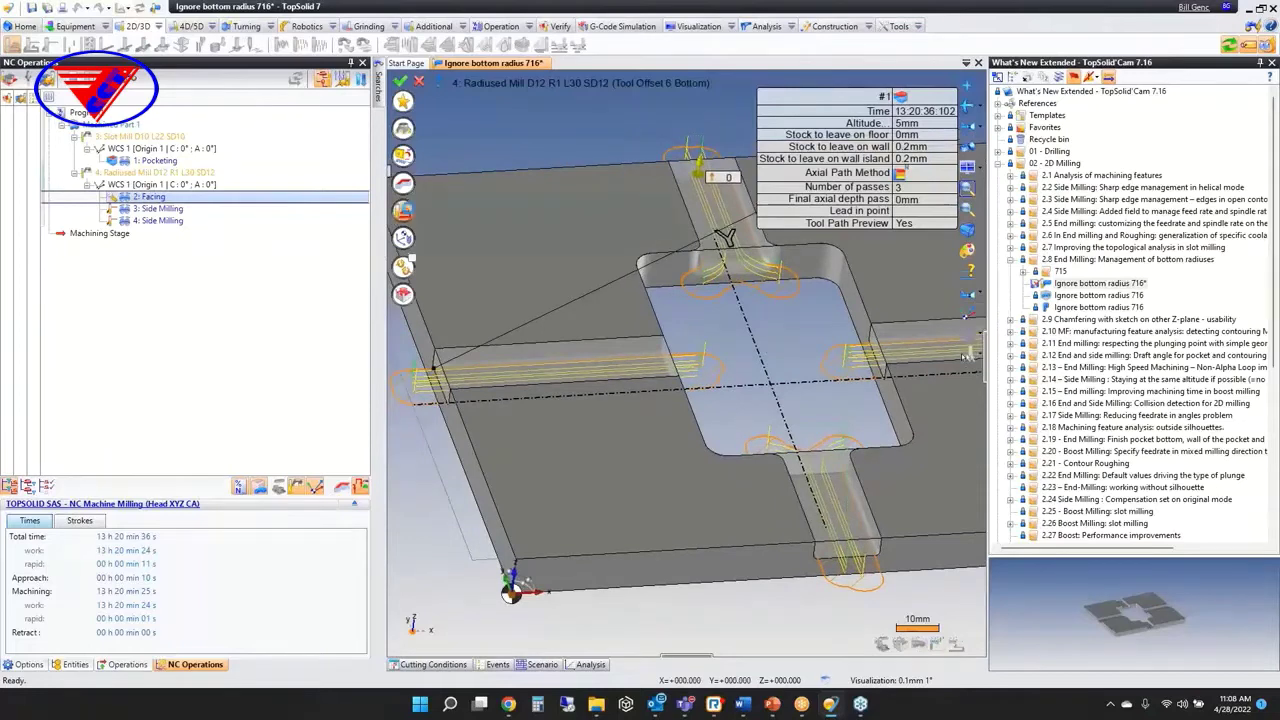
left_click(404, 211)
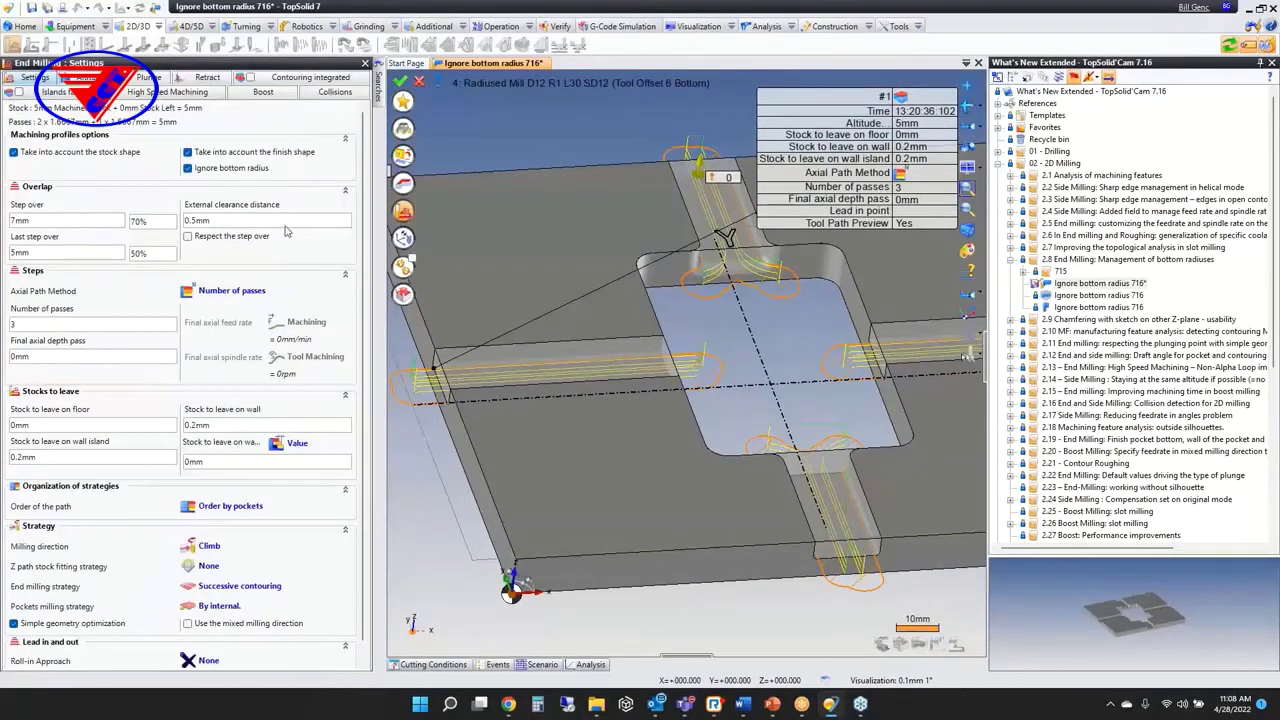
left_click(188, 168)
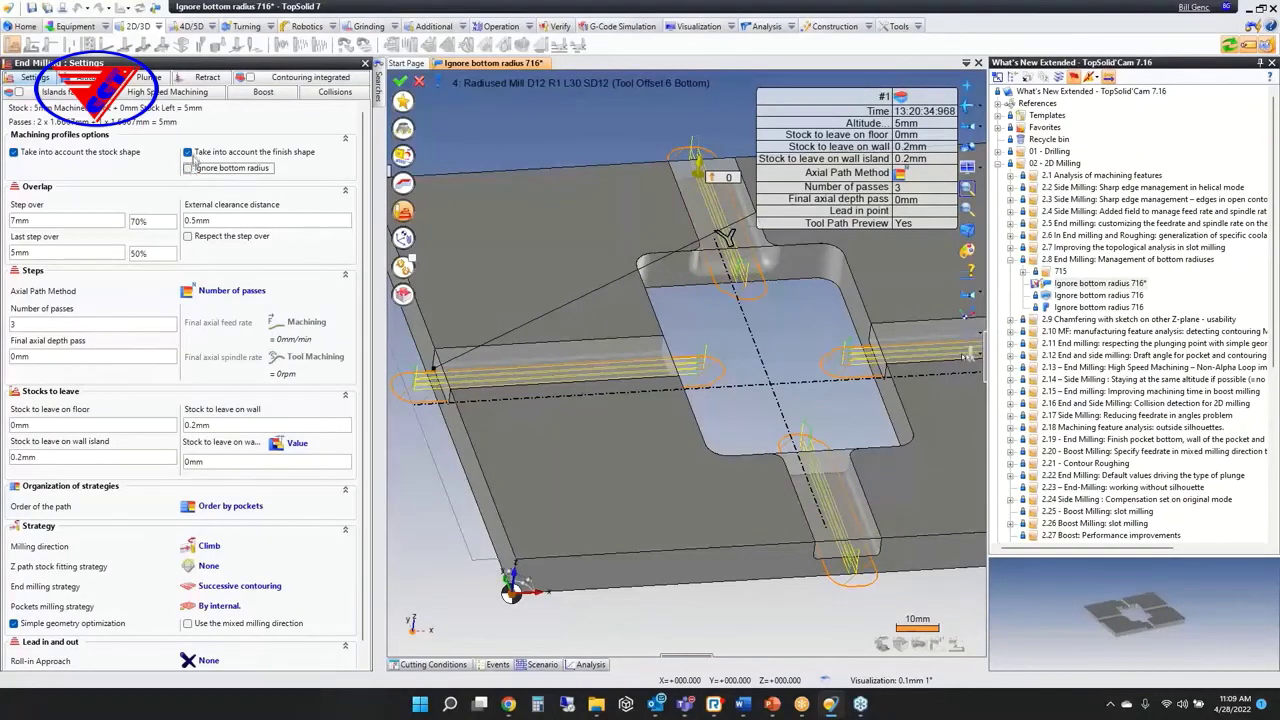
left_click(190, 153)
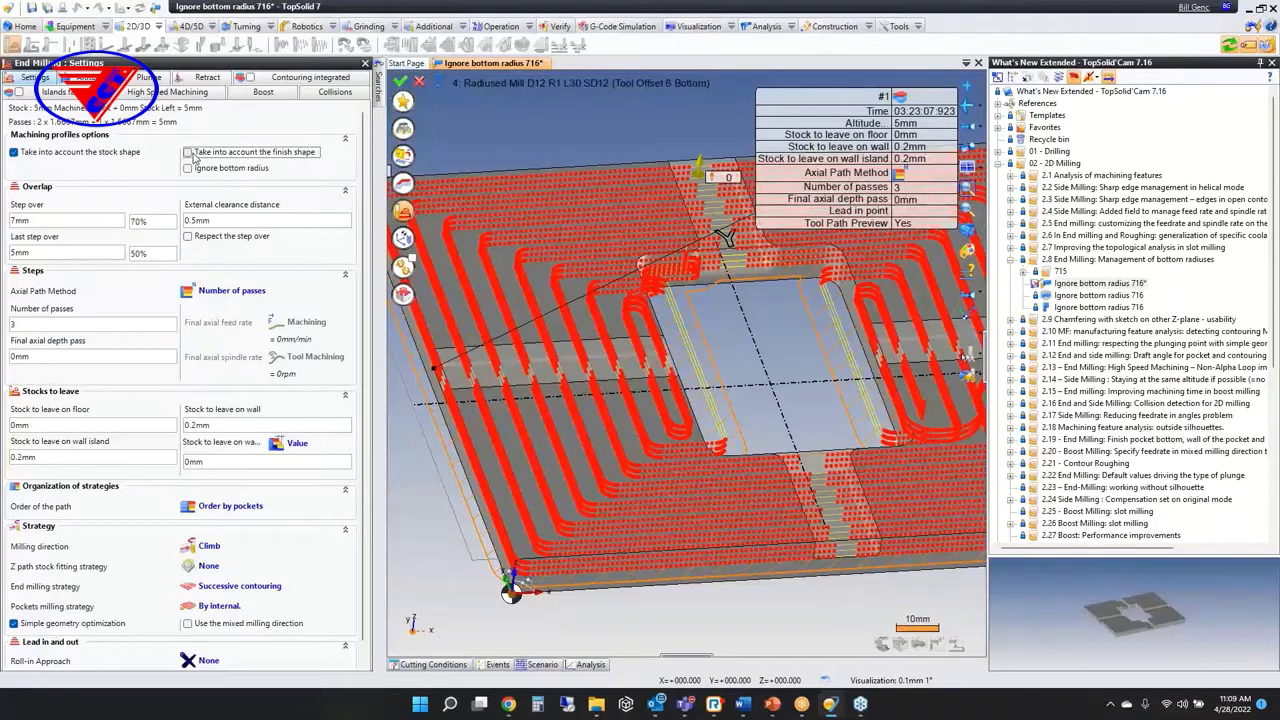
left_click(190, 153)
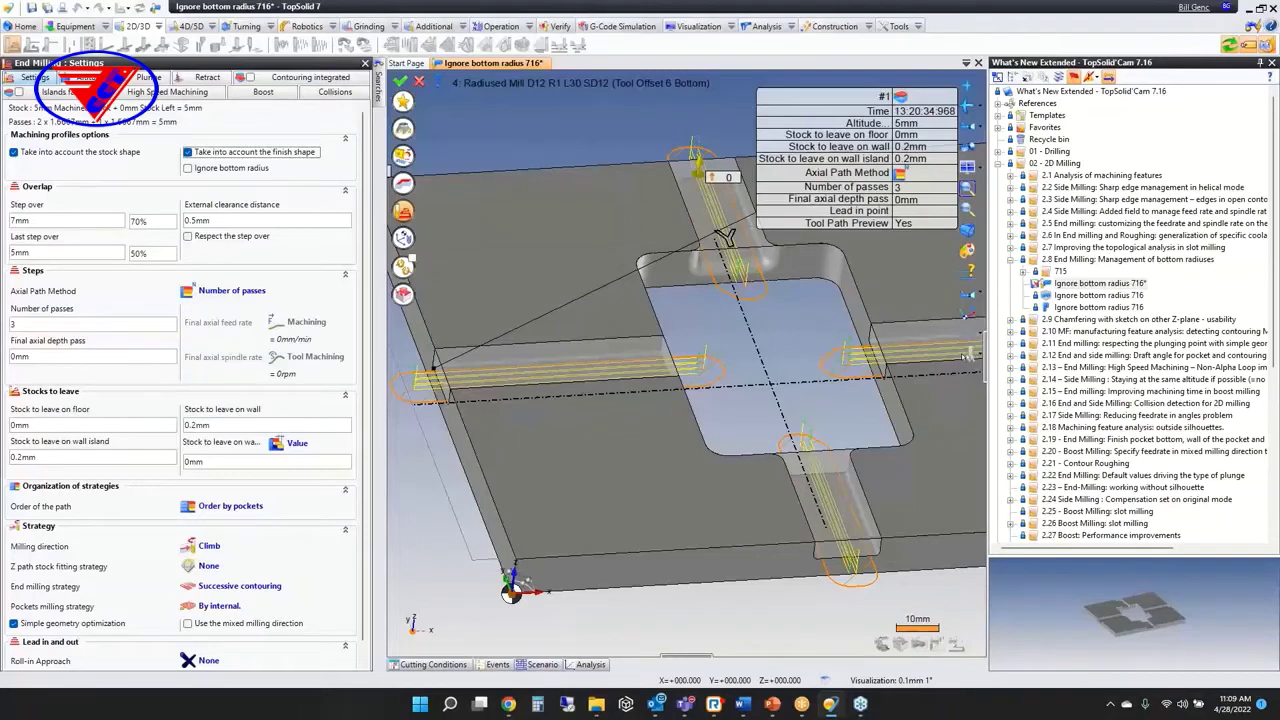
Step: Close Ignore bottom radius 716 without saving and open the Chamfering with sketch machining document from section 2.9
left_click(978, 63)
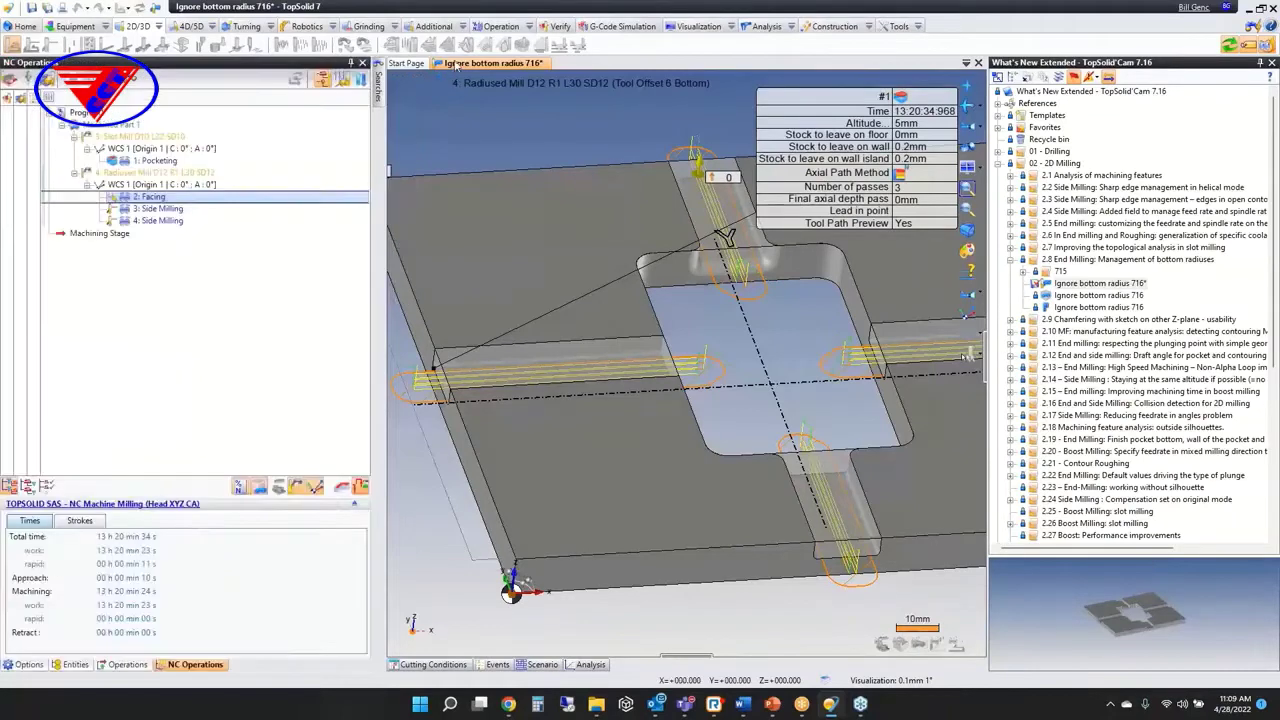
left_click(645, 380)
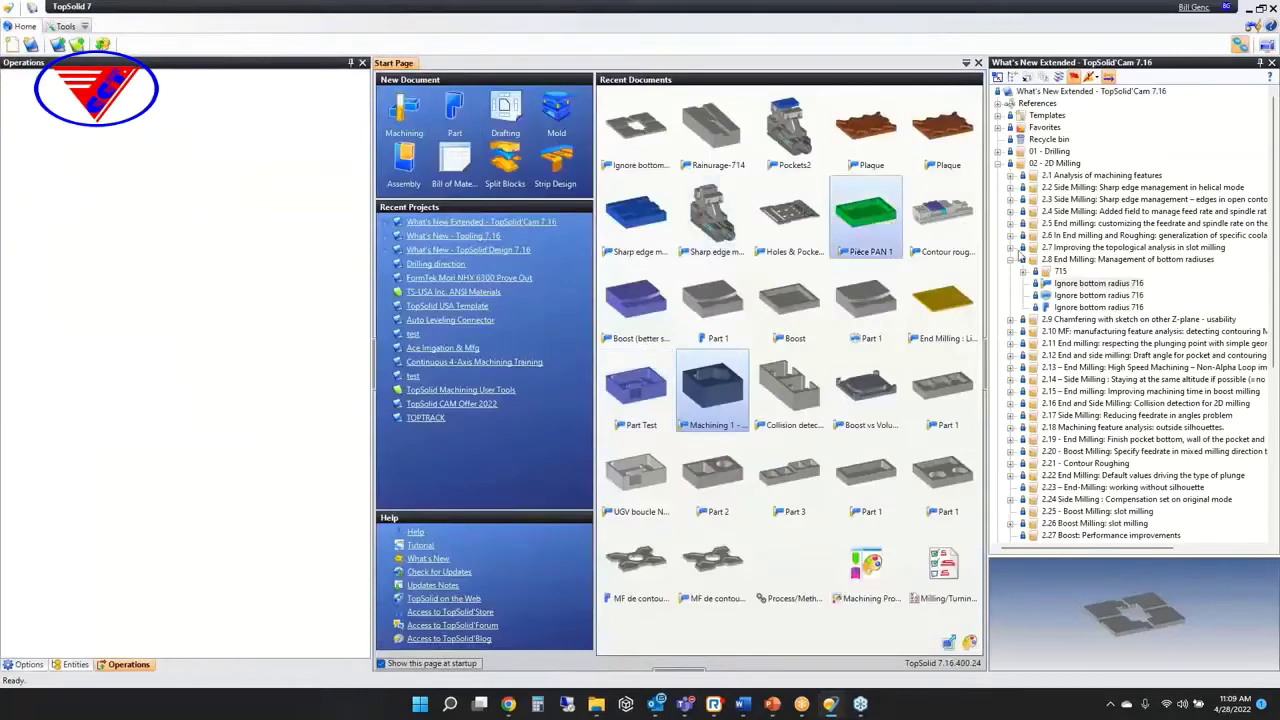
left_click(1010, 259)
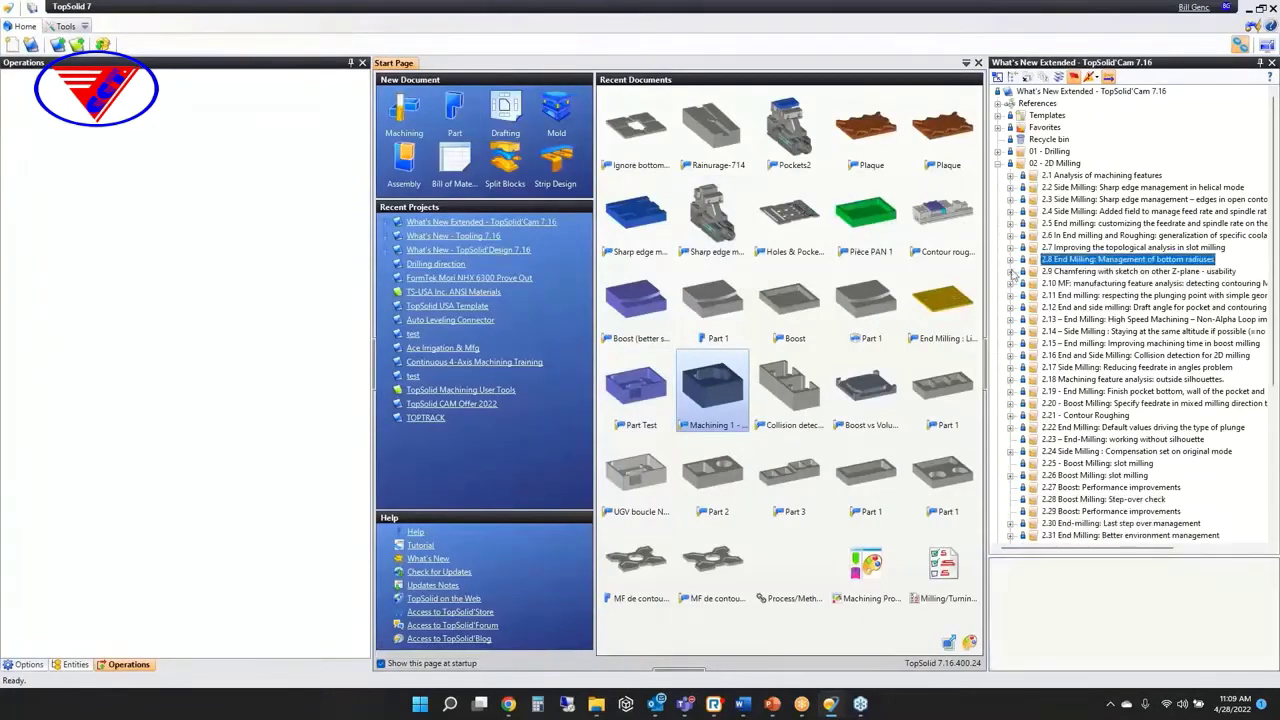
left_click(1010, 271)
double_click(1090, 284)
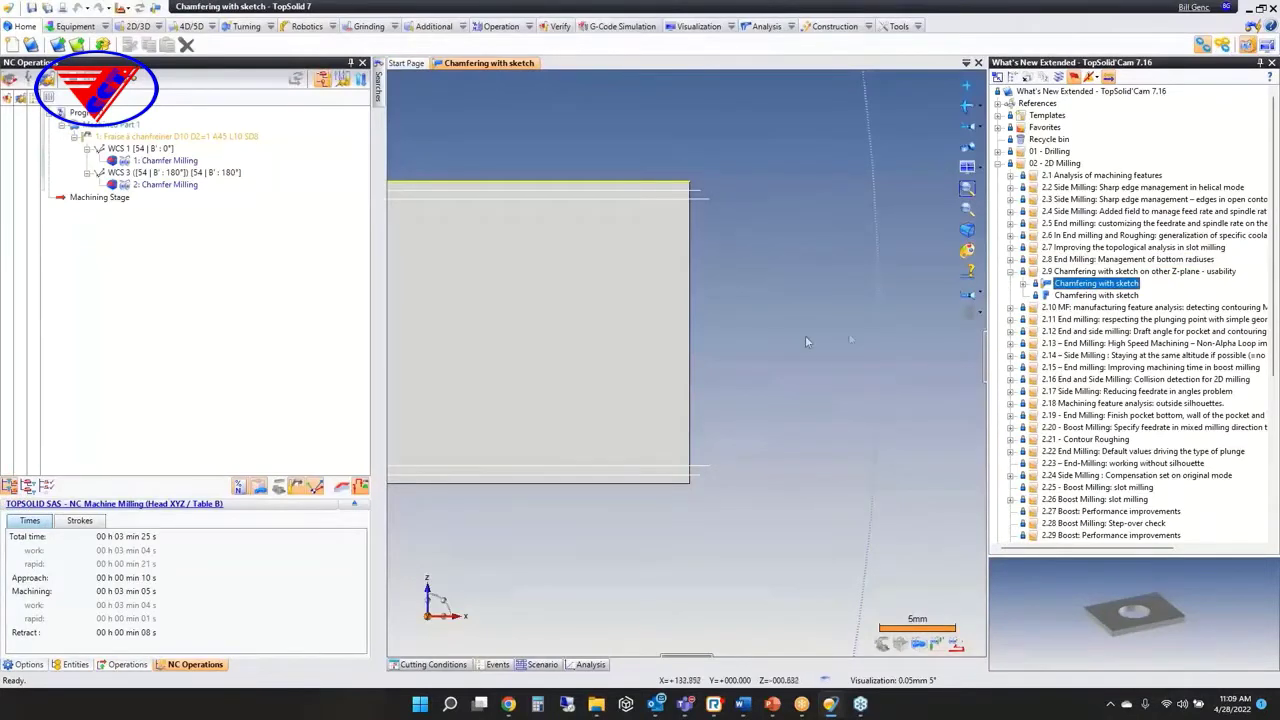
Step: Edit the first Chamfer Milling operation and examine its sketch geometry on the plate's outer edges and central hole
scroll(868, 330, "down", 15)
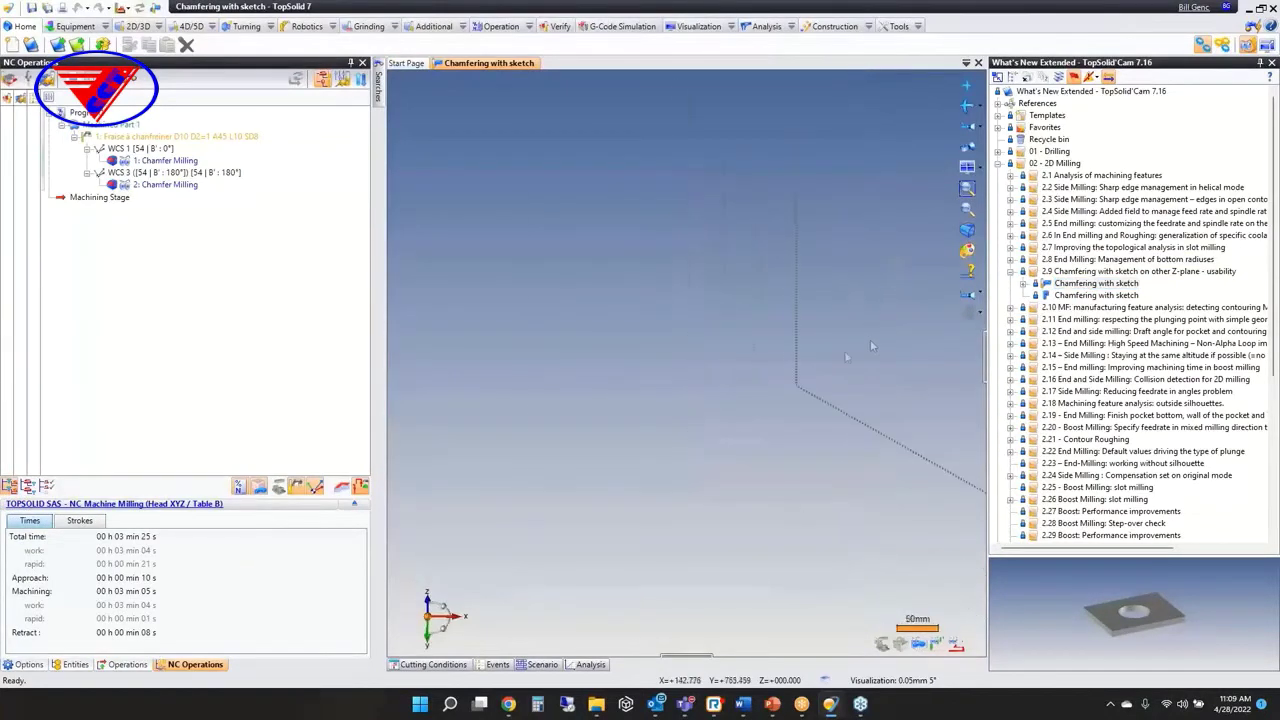
scroll(651, 366, "down", 5)
scroll(678, 285, "up", 10)
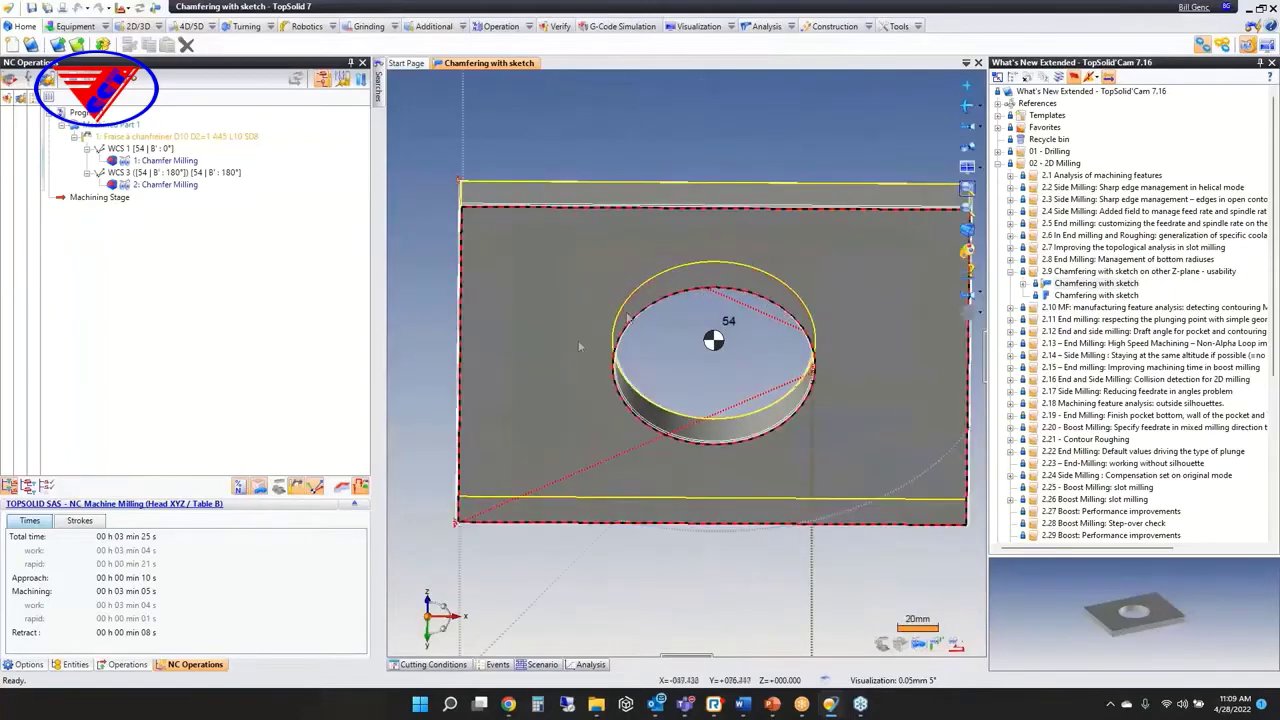
middle_click_drag(570, 354, 531, 643)
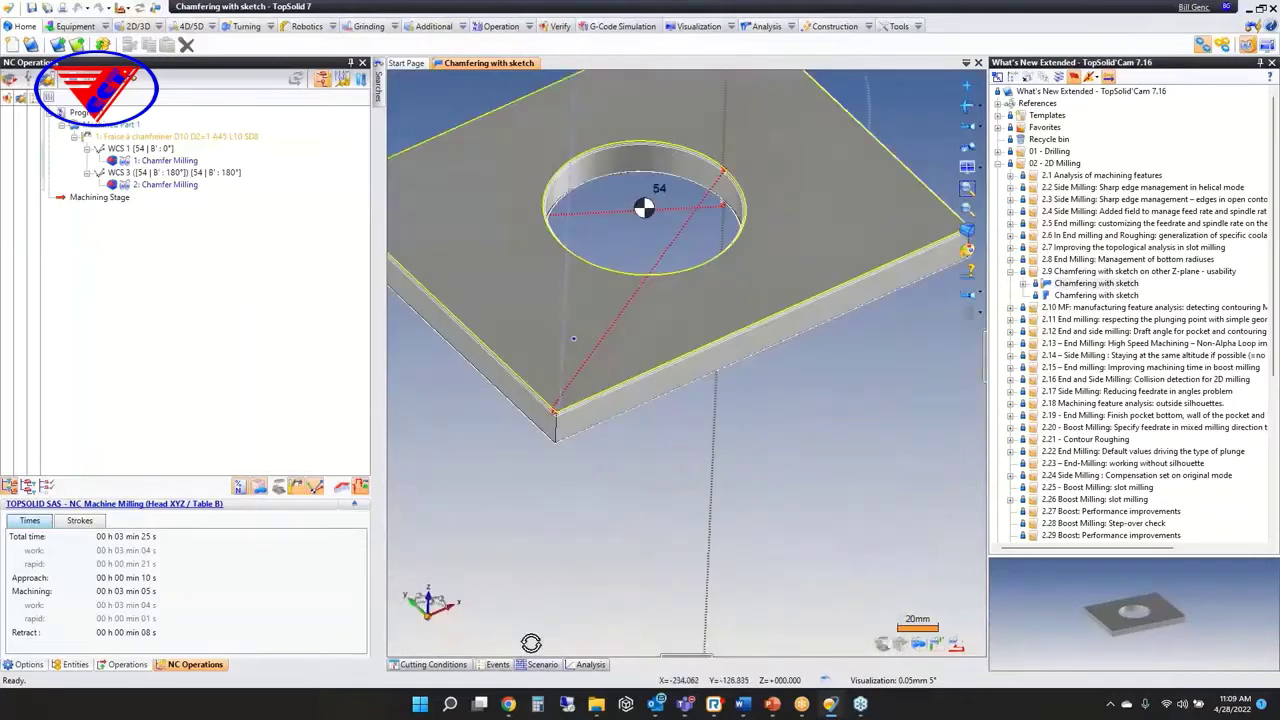
middle_click_drag(735, 325, 758, 425)
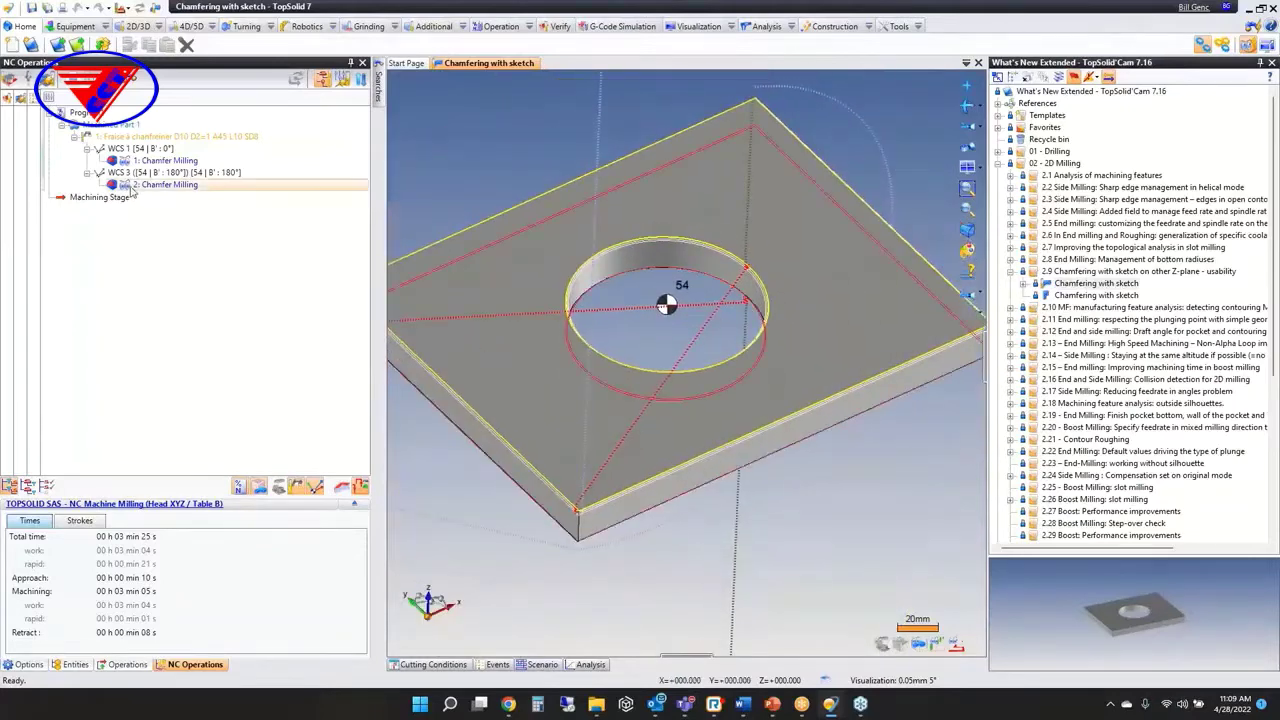
left_click(165, 184)
double_click(166, 162)
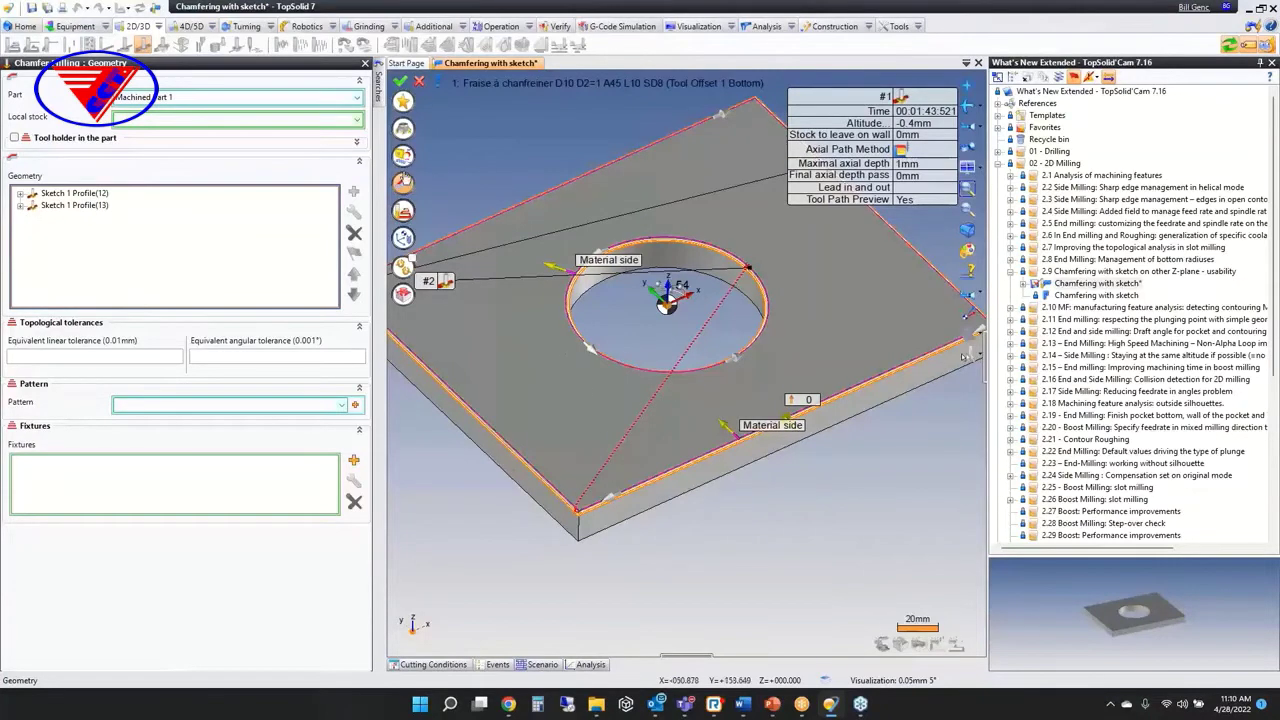
middle_click_drag(570, 385, 706, 401)
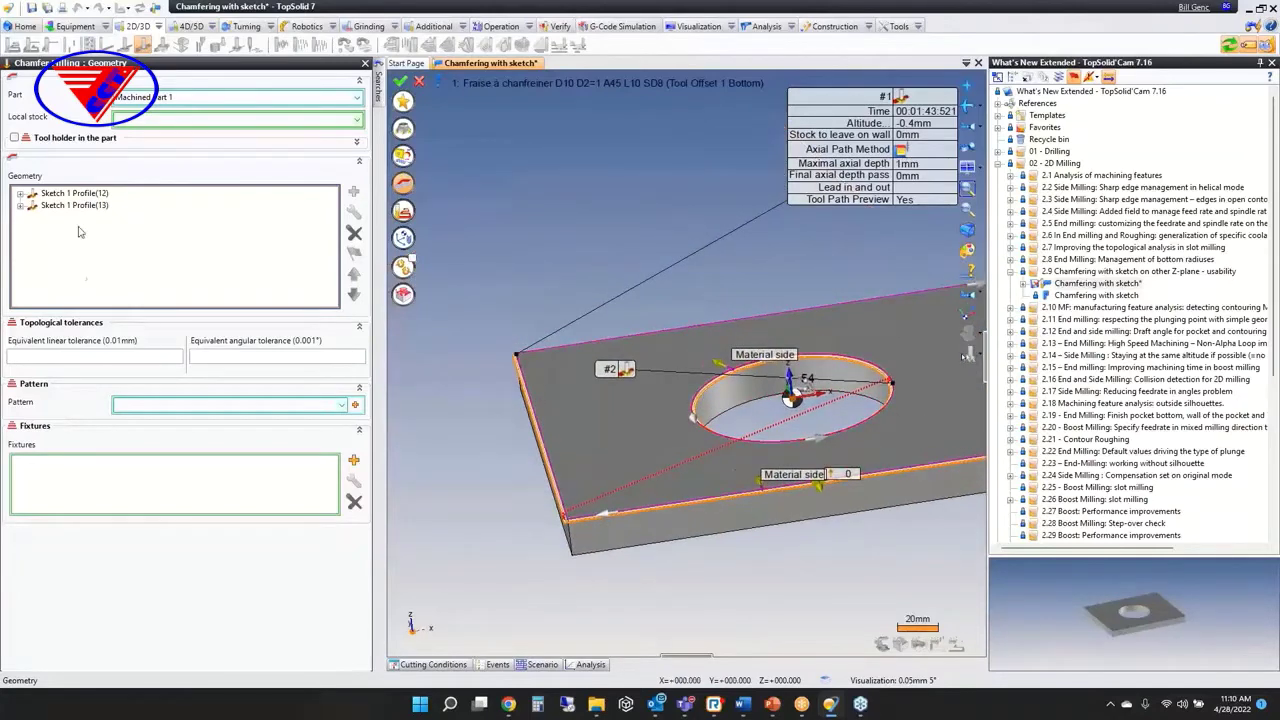
Step: Open the geometry altitude settings for the machined geometry of Sketch 1 Profile(12) and leave them without changes
left_click(50, 194)
left_click(20, 193)
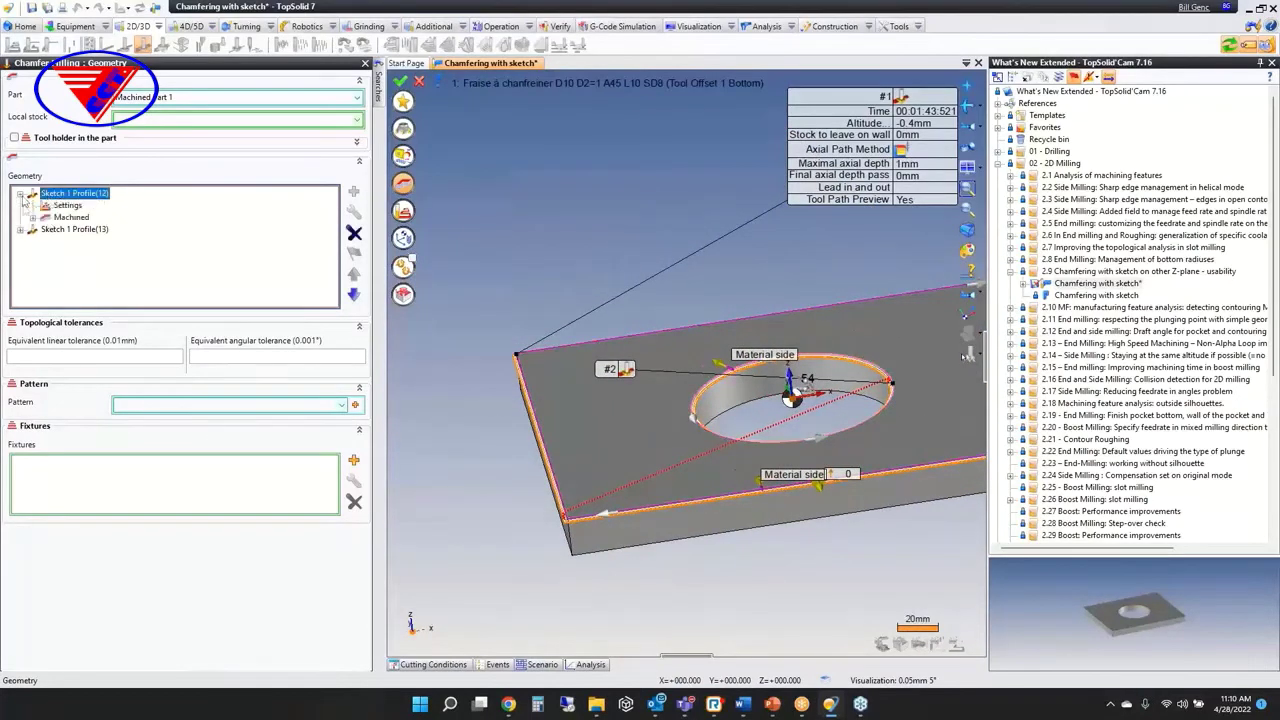
left_click(66, 218)
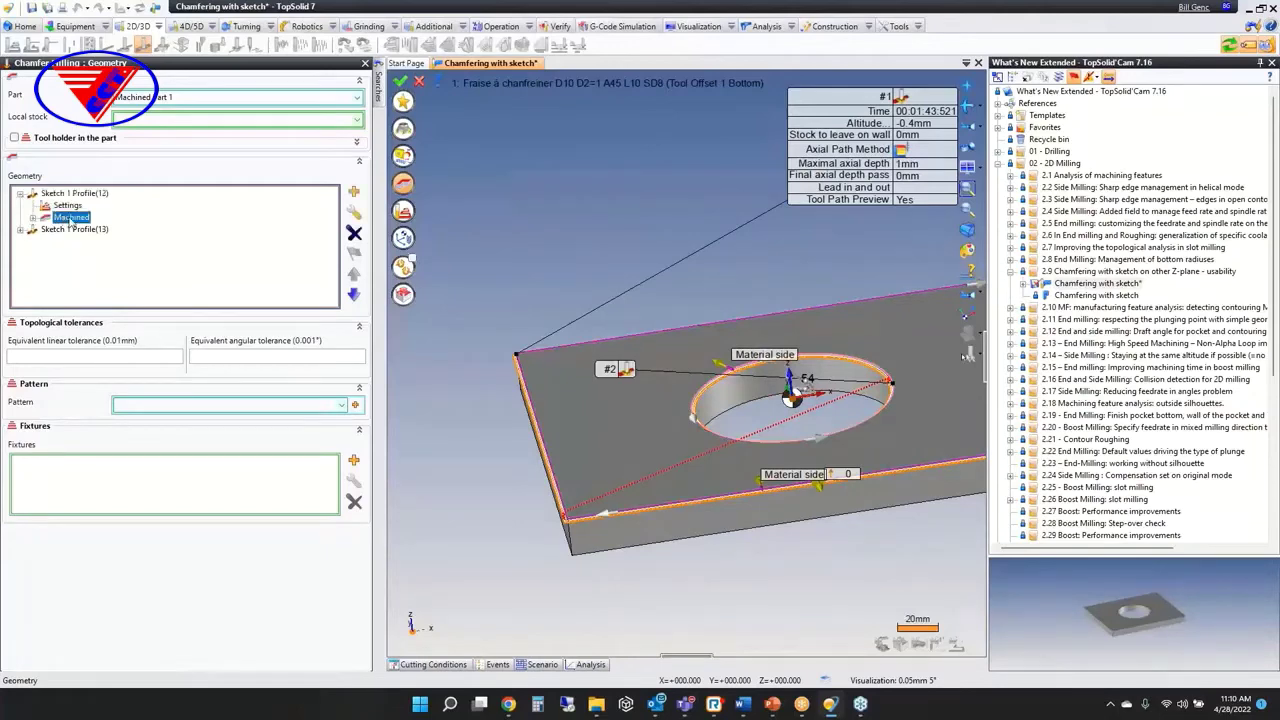
double_click(70, 221)
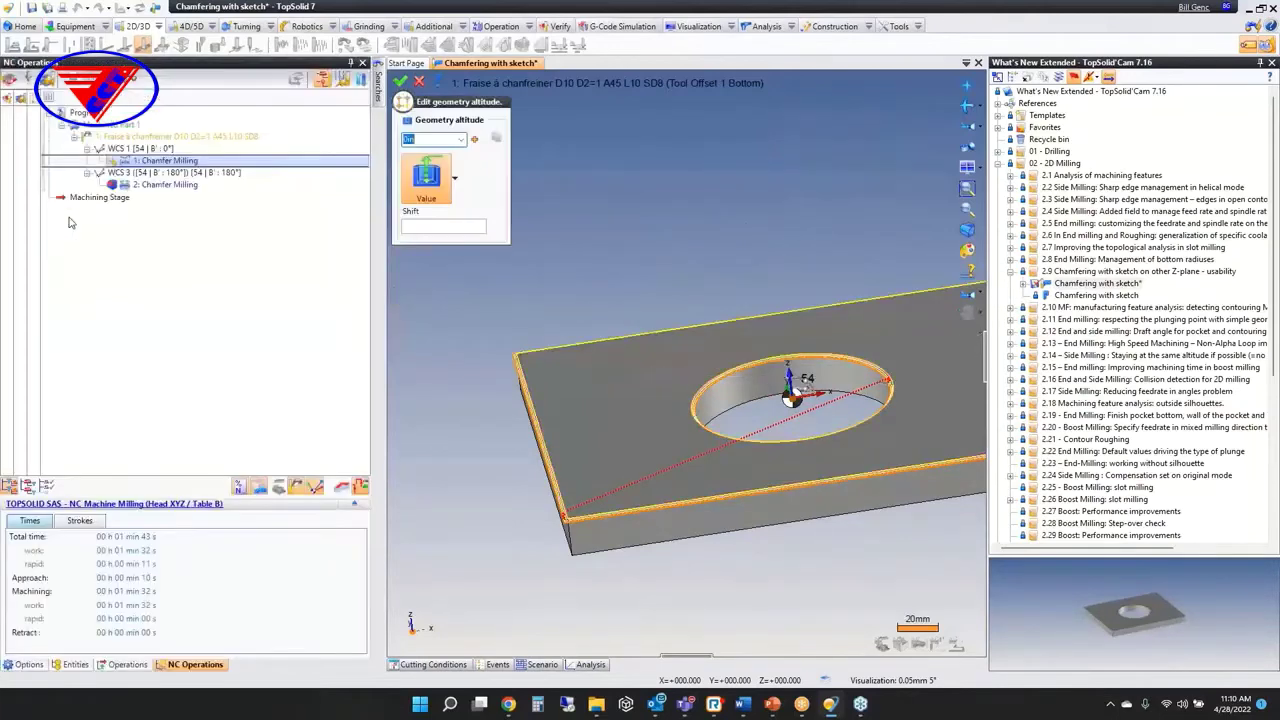
left_click(420, 82)
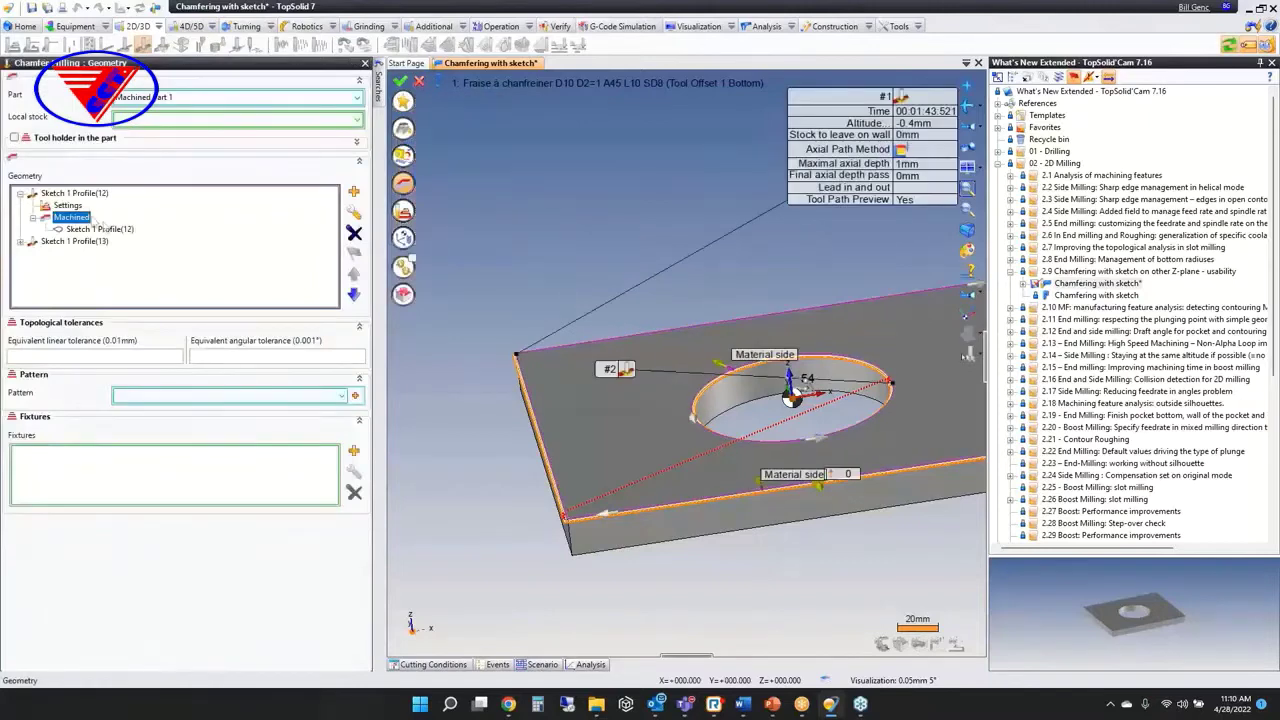
Step: Try a 20 mm geometry altitude for the machined geometry of Sketch 1 Profile(12), inspect the shifted toolpath and cancel the edit
left_click(355, 214)
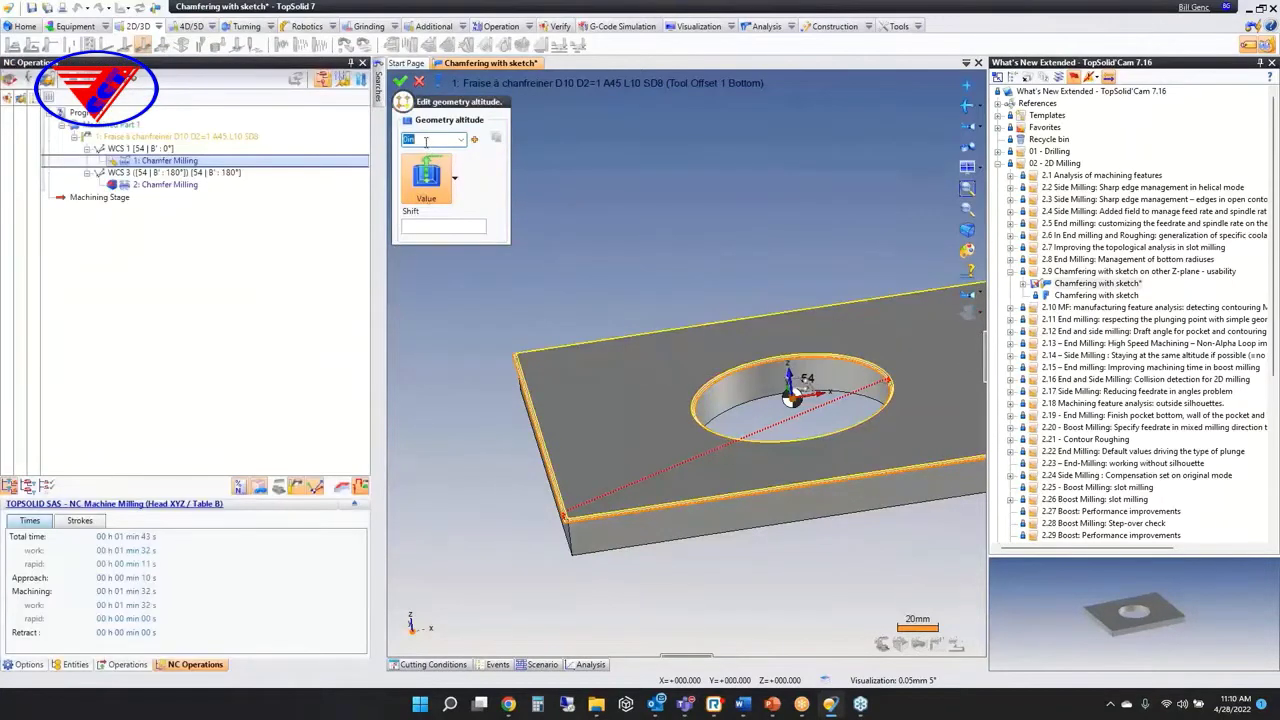
type("20")
key("Tab")
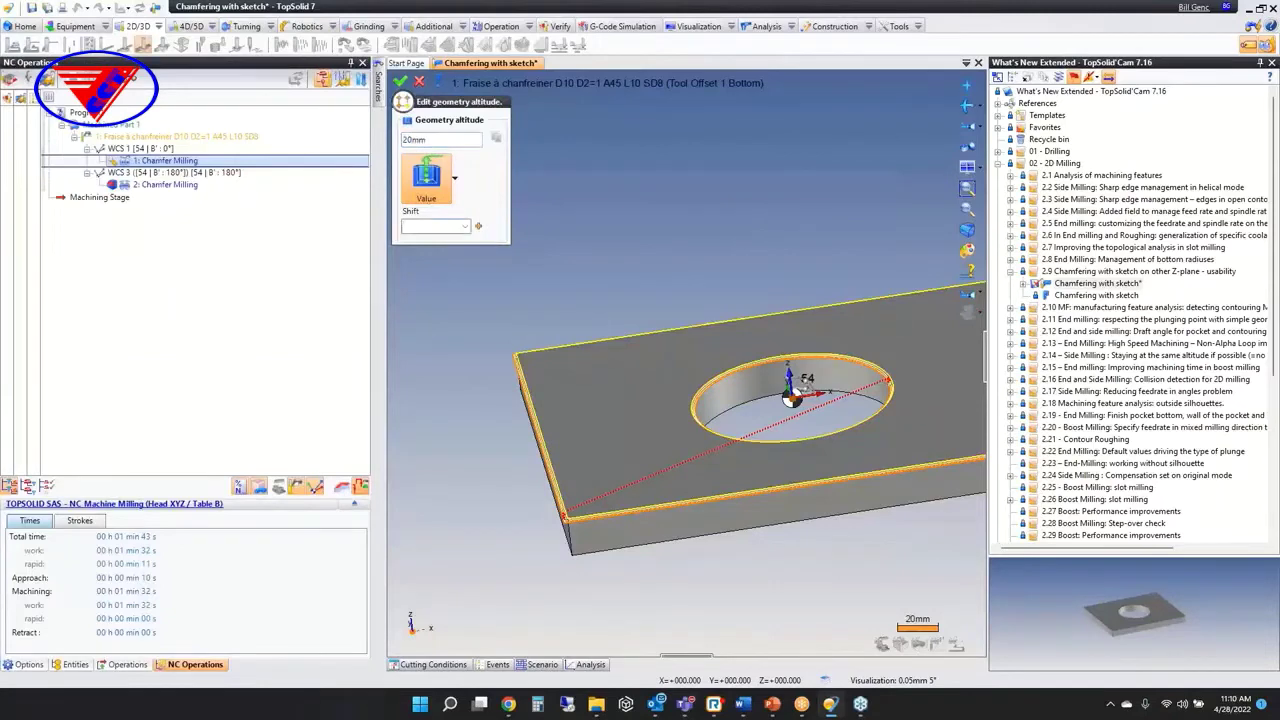
left_click(399, 81)
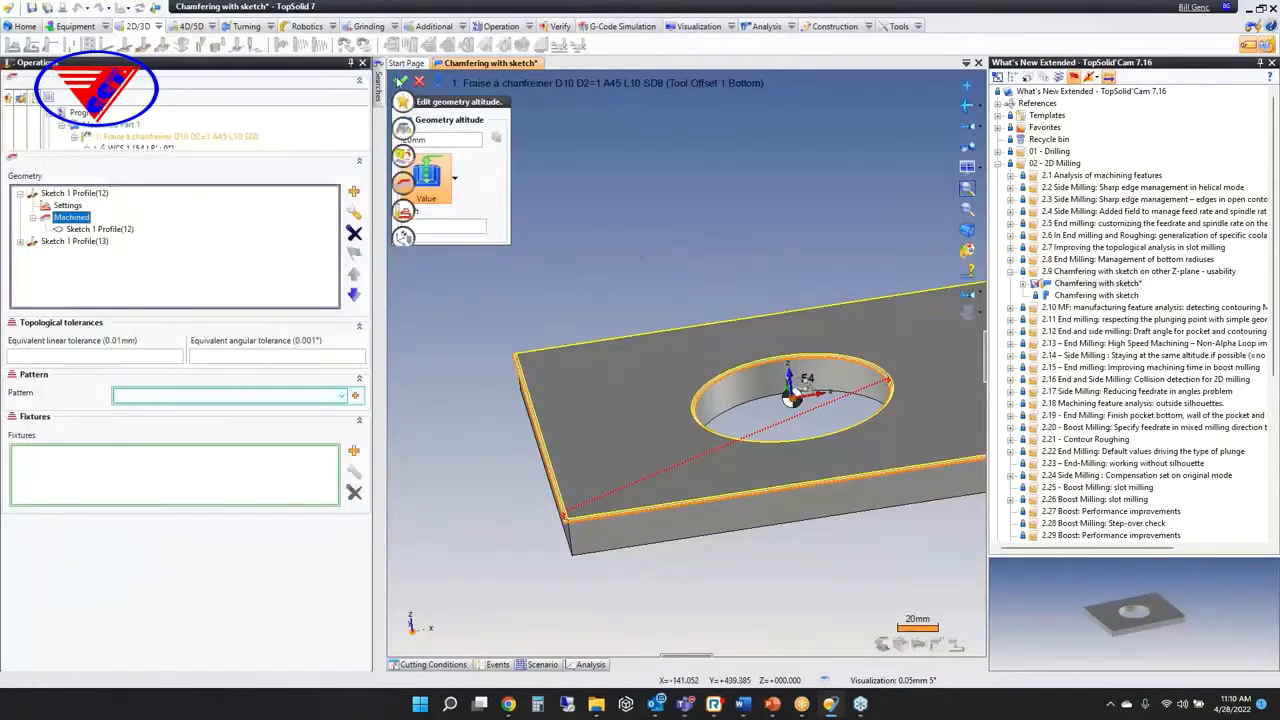
middle_click_drag(508, 228, 566, 227)
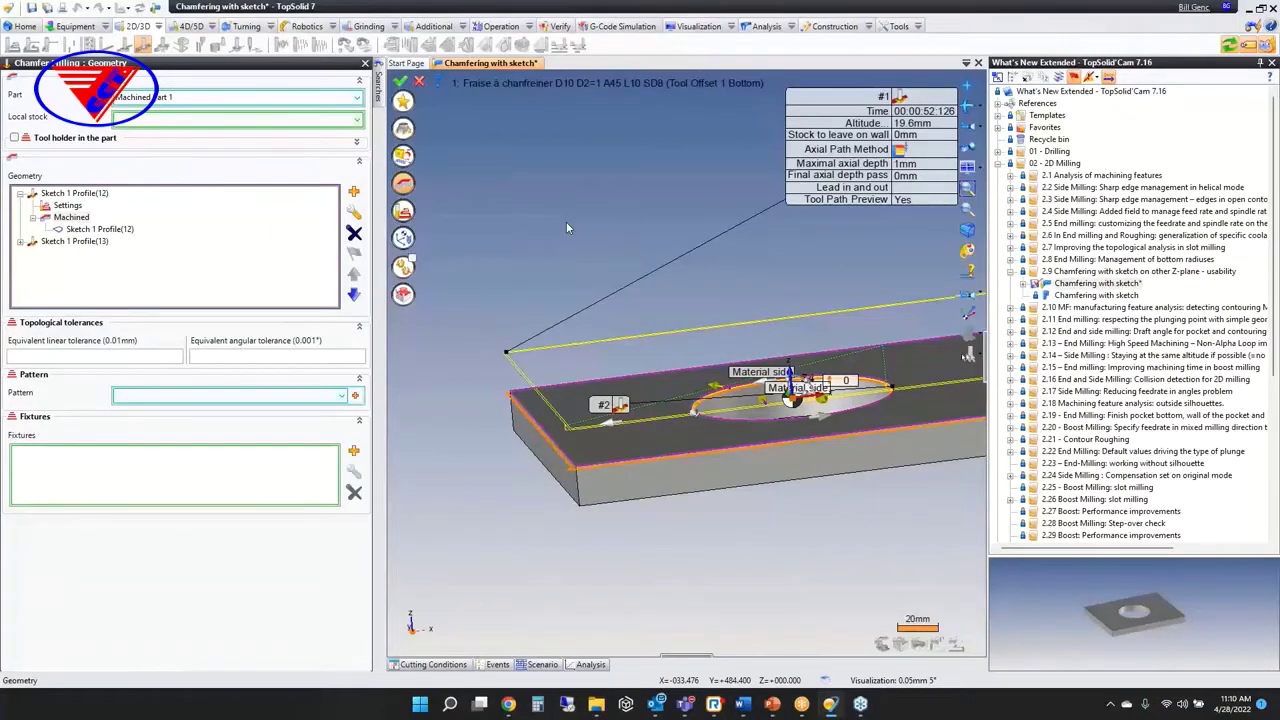
key("Escape")
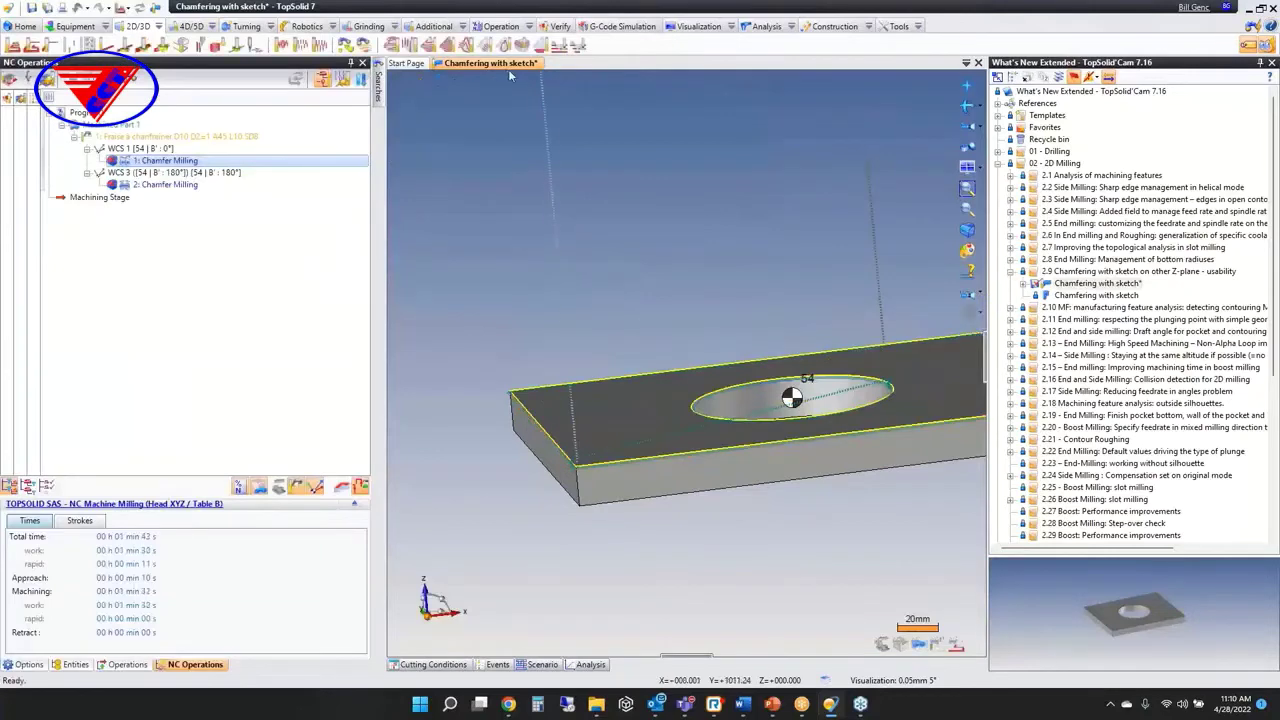
Step: Close Chamfering with sketch without saving and open the MF de contournage machining document from section 2.10
middle_click(510, 68)
left_click(646, 379)
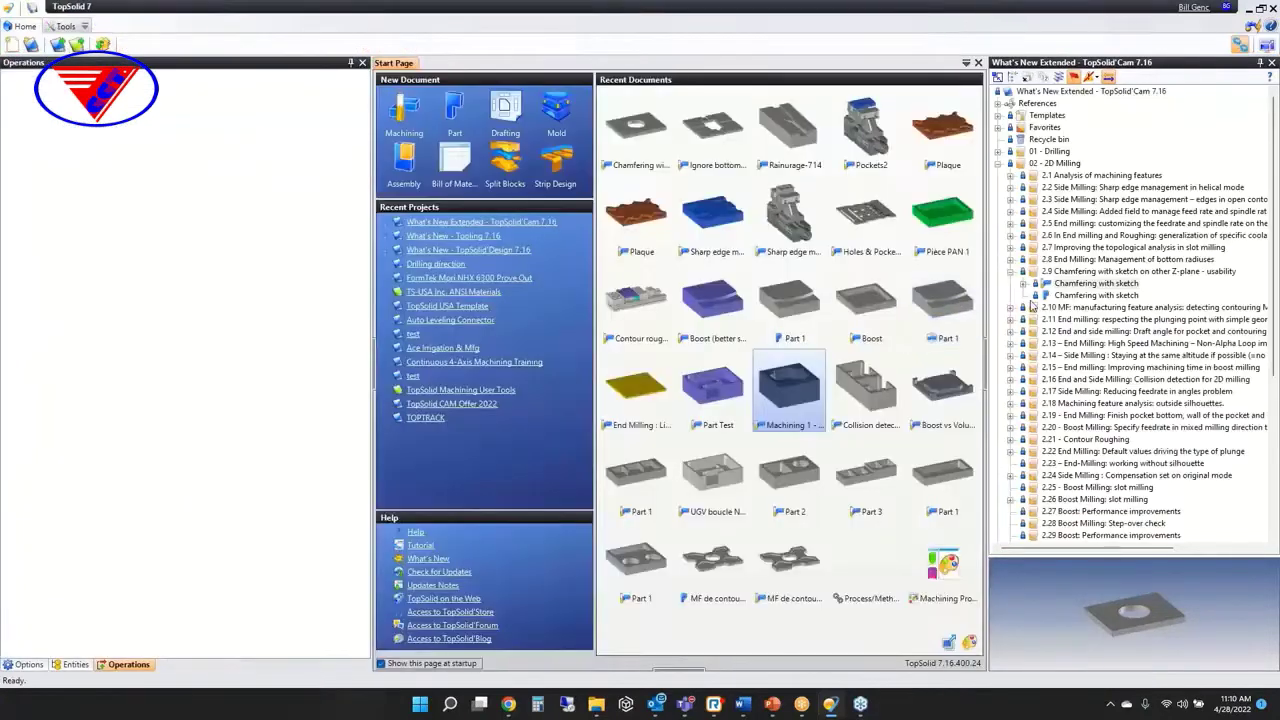
left_click(1010, 271)
left_click(1010, 283)
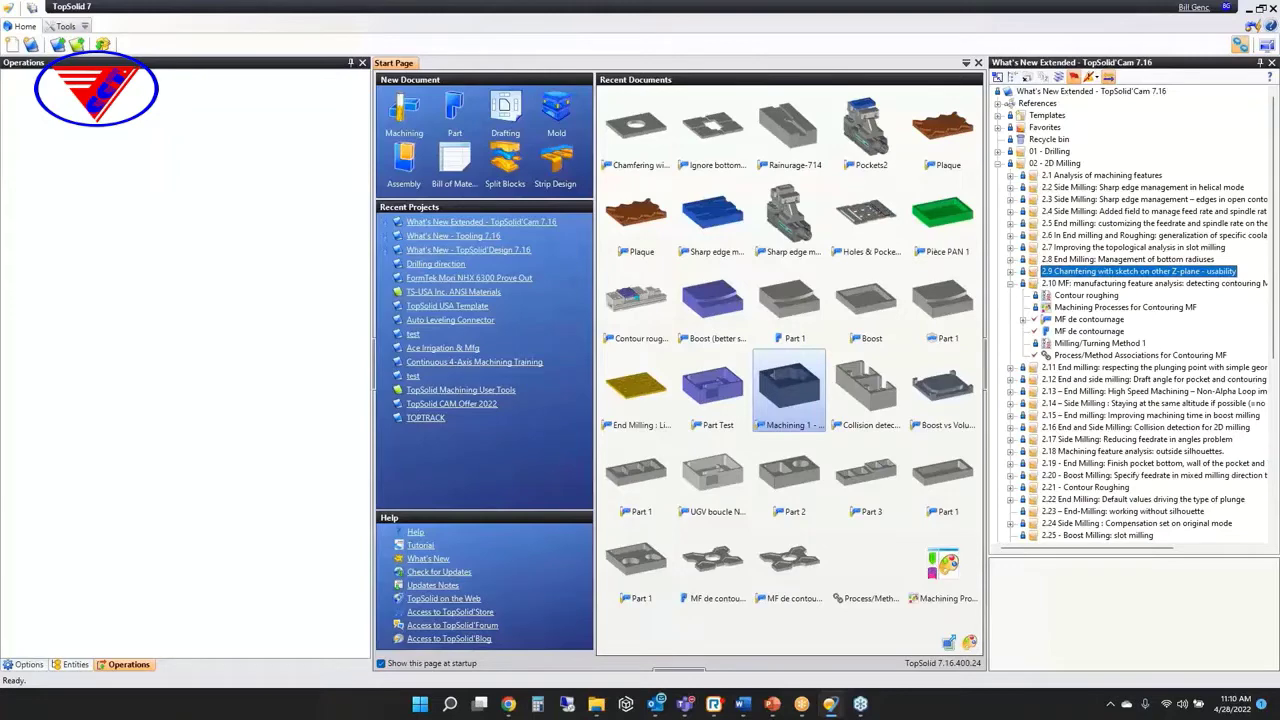
left_click(1092, 319)
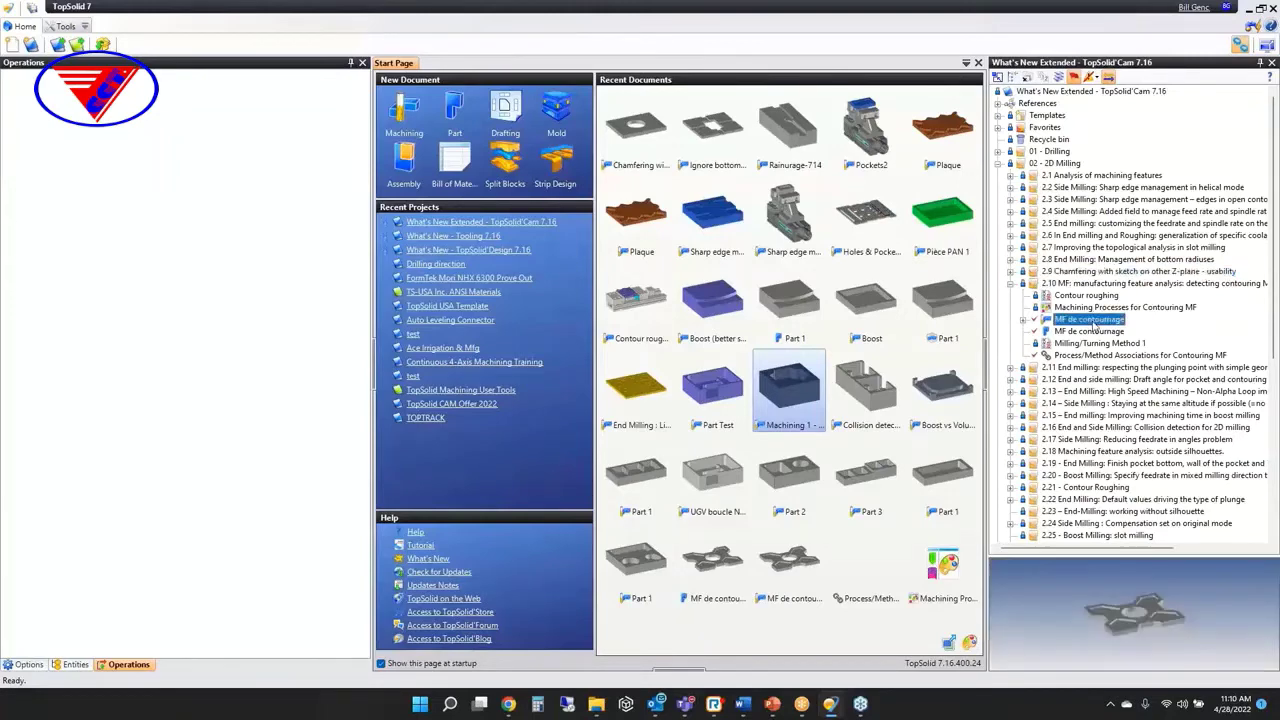
double_click(1095, 322)
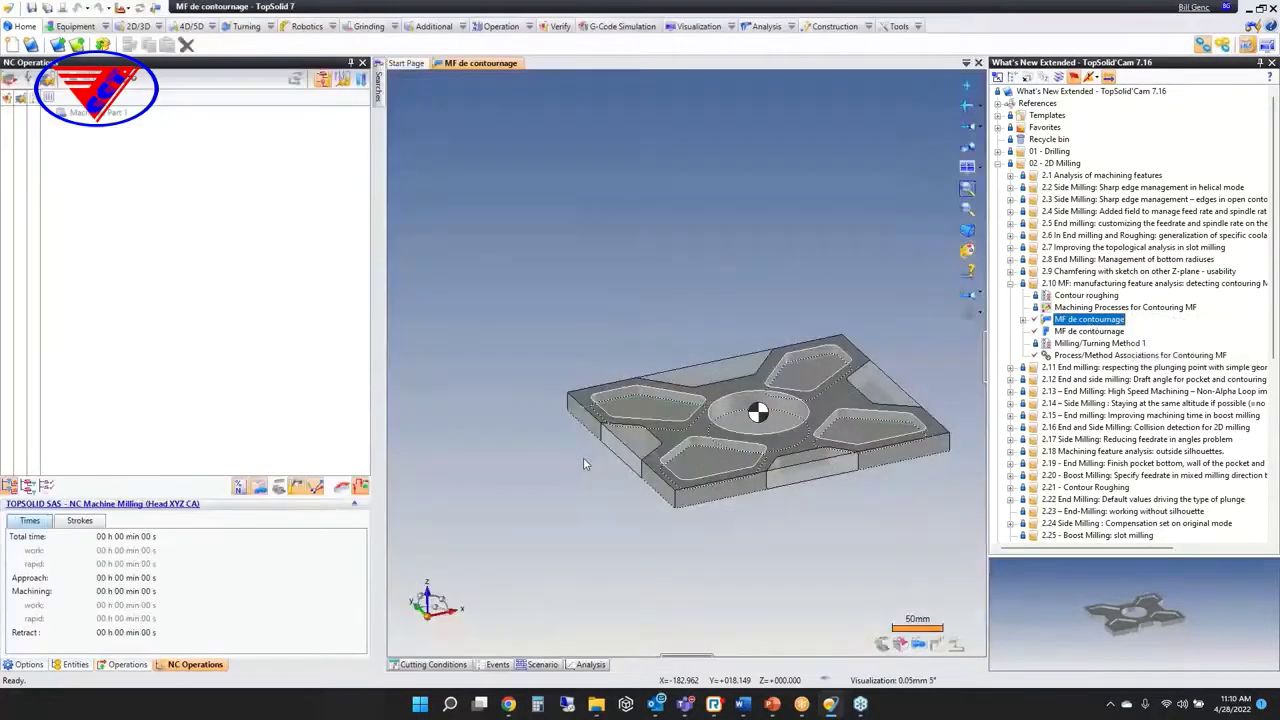
Step: Run the machining features analysis on the part, also list features without a machining process, examine their assigned methods and cancel
right_click(546, 216)
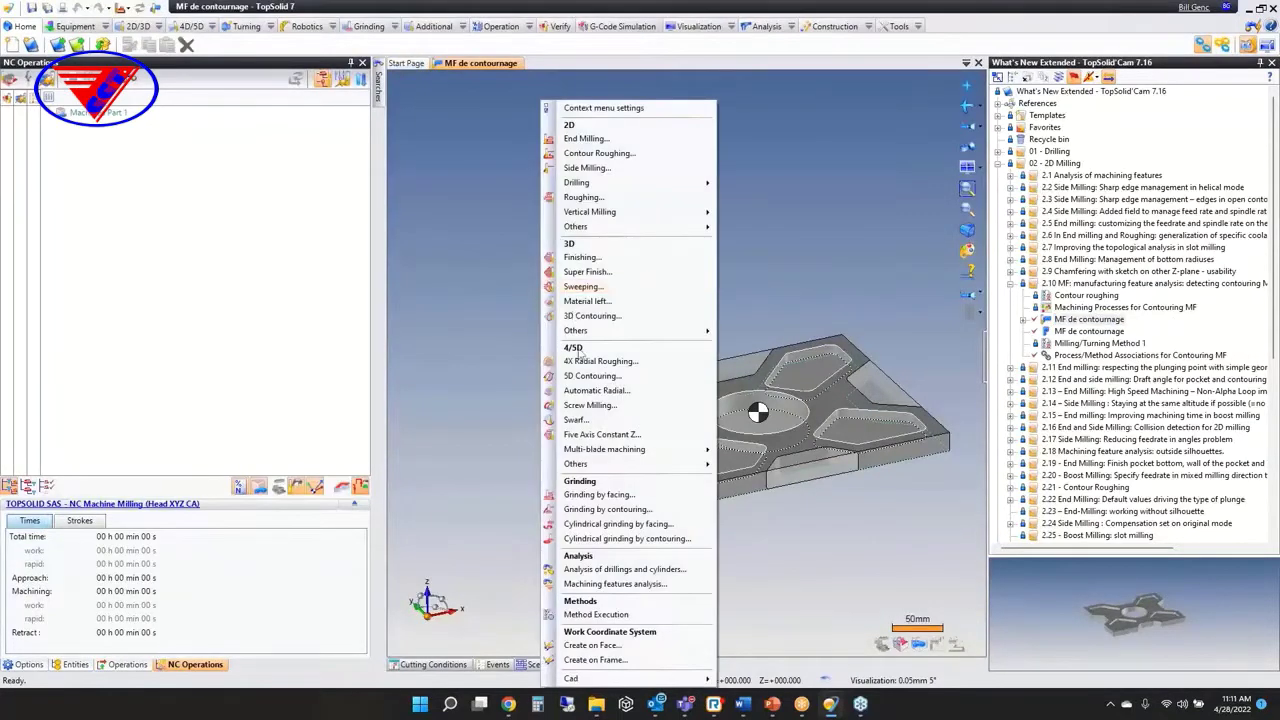
left_click(671, 590)
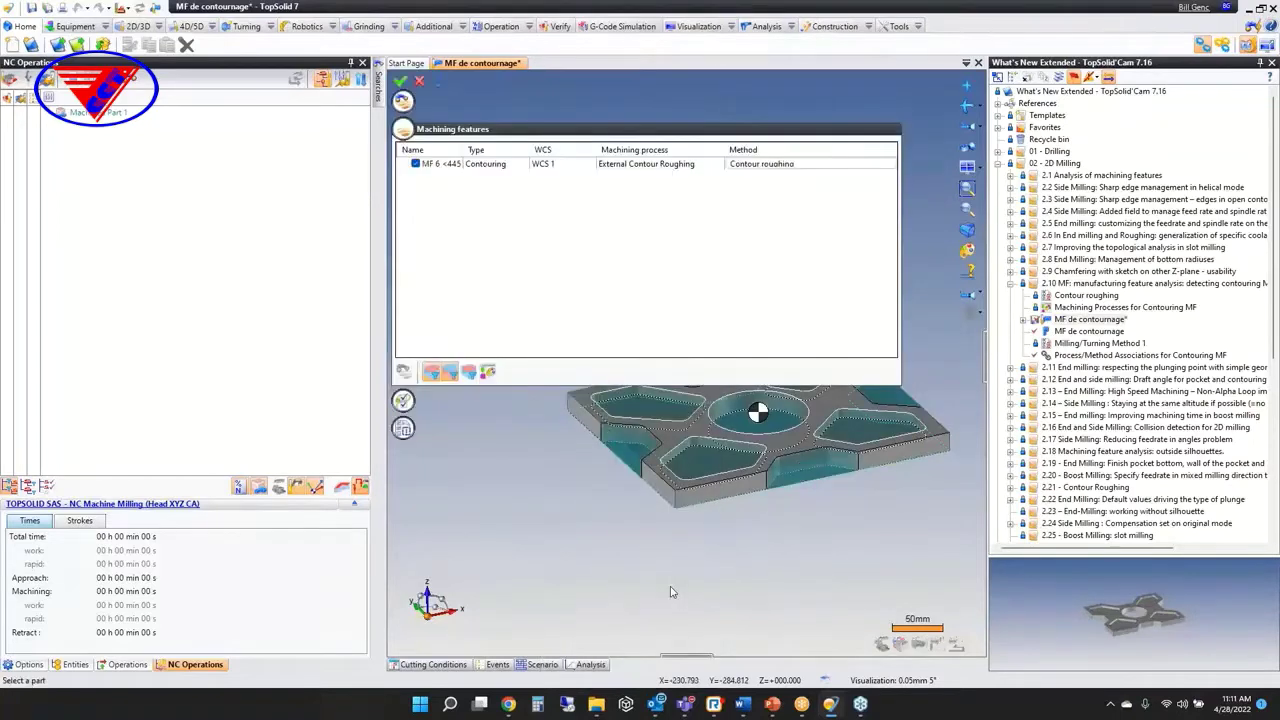
left_click(469, 371)
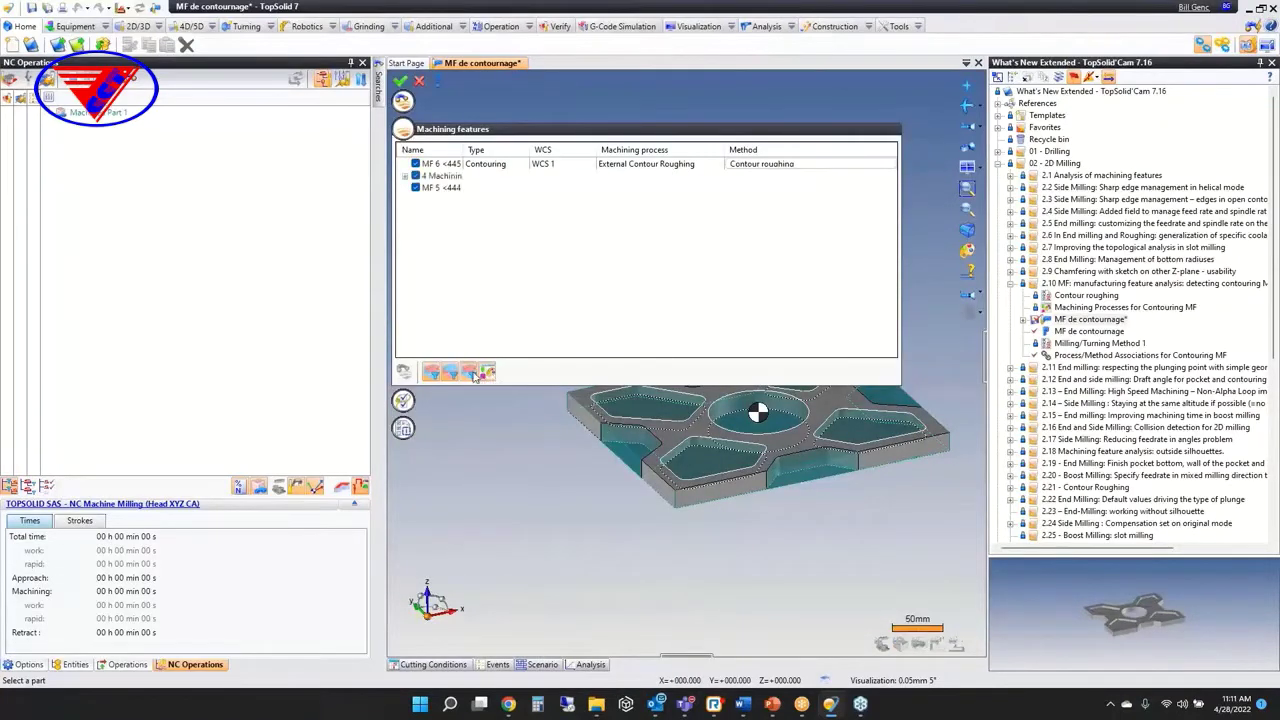
left_click(760, 165)
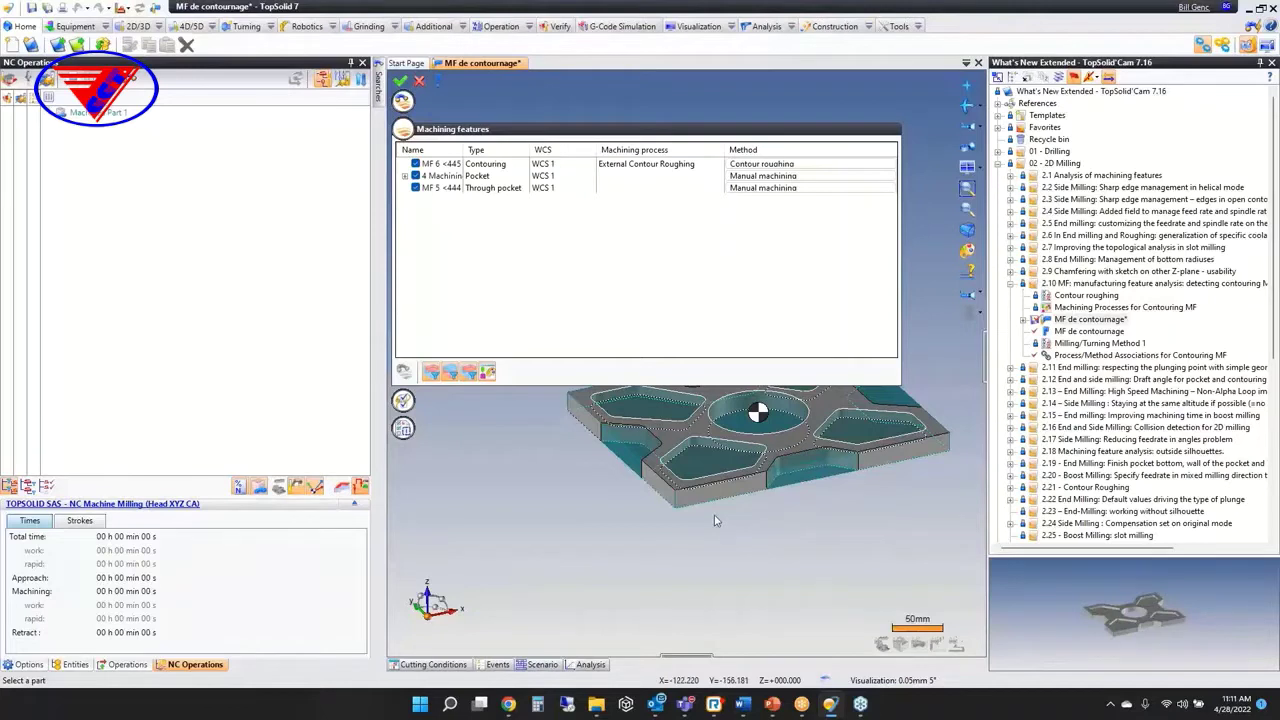
left_click(419, 80)
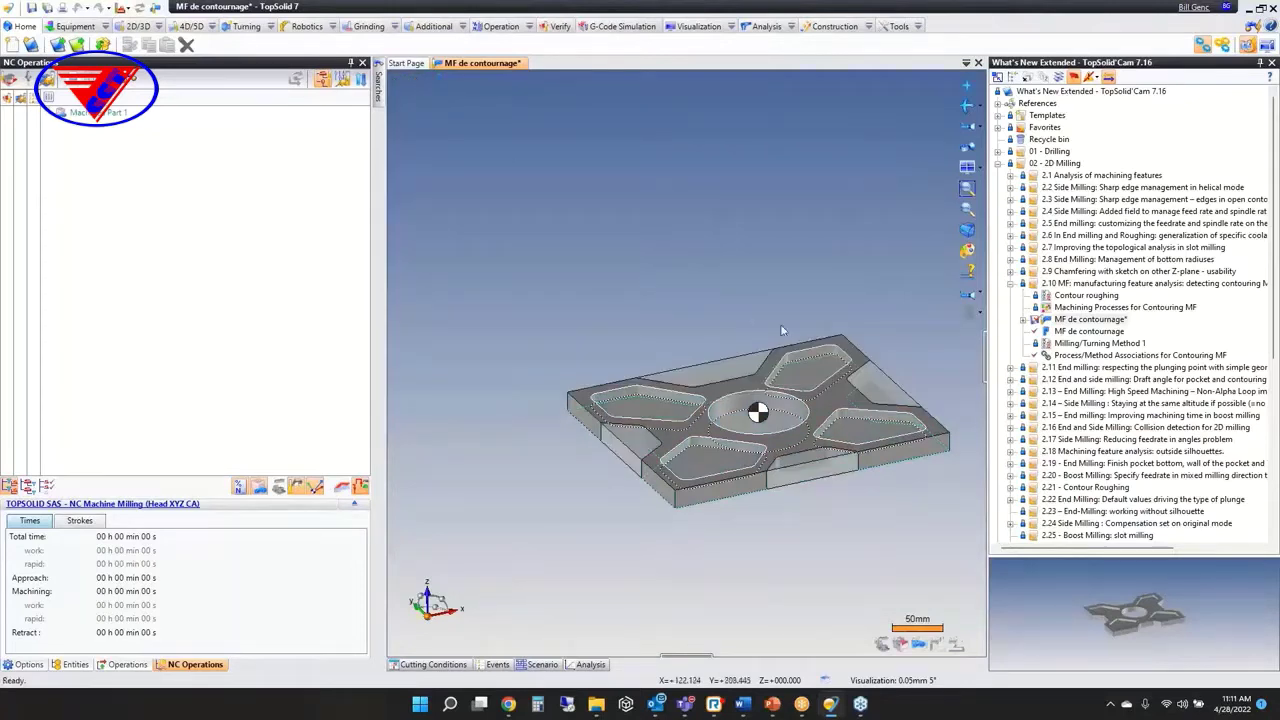
Step: Review the Machining Processes for Contouring MF document and the process and default method assignments in Process/Method Associations for Contouring MF
double_click(1070, 309)
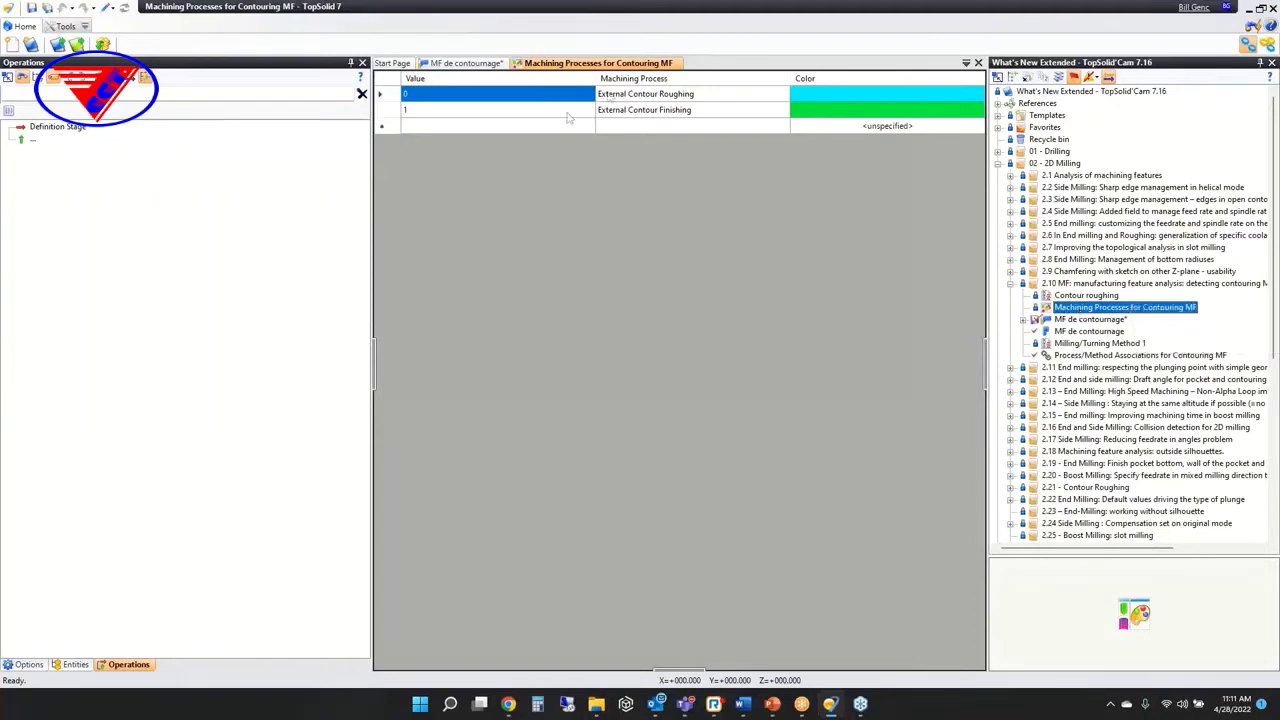
middle_click(620, 64)
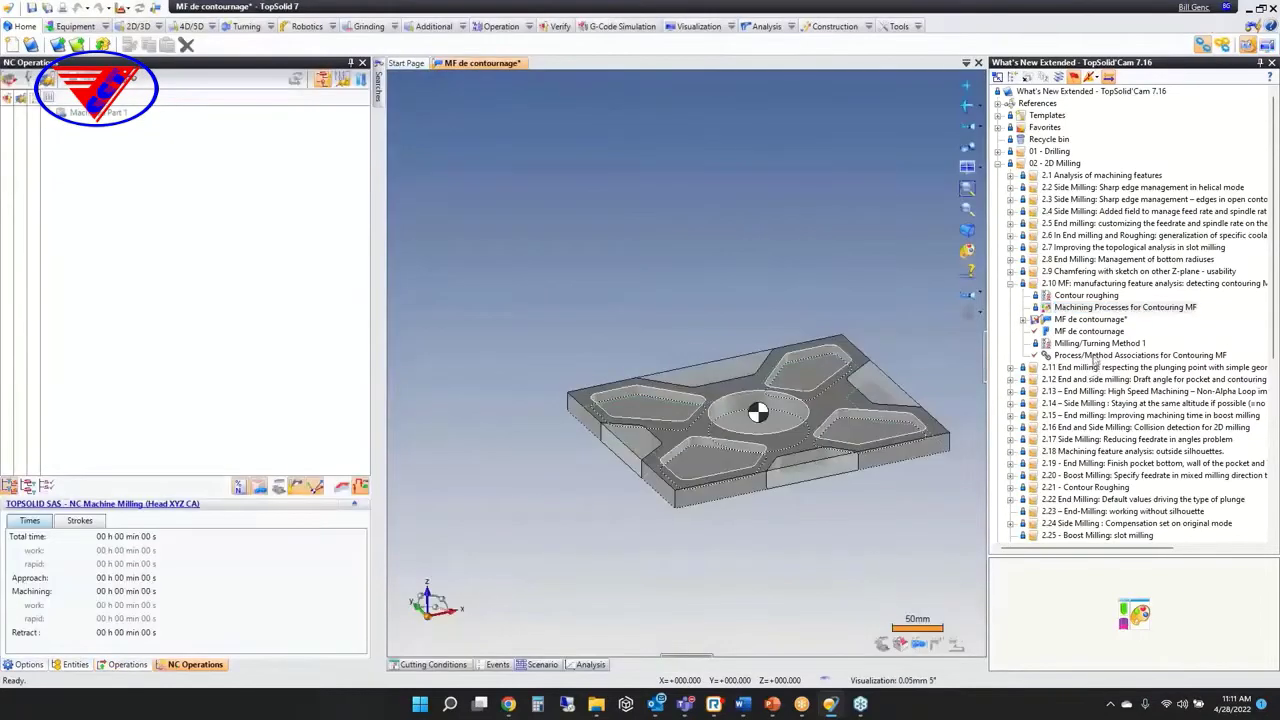
double_click(1100, 355)
left_click(436, 110)
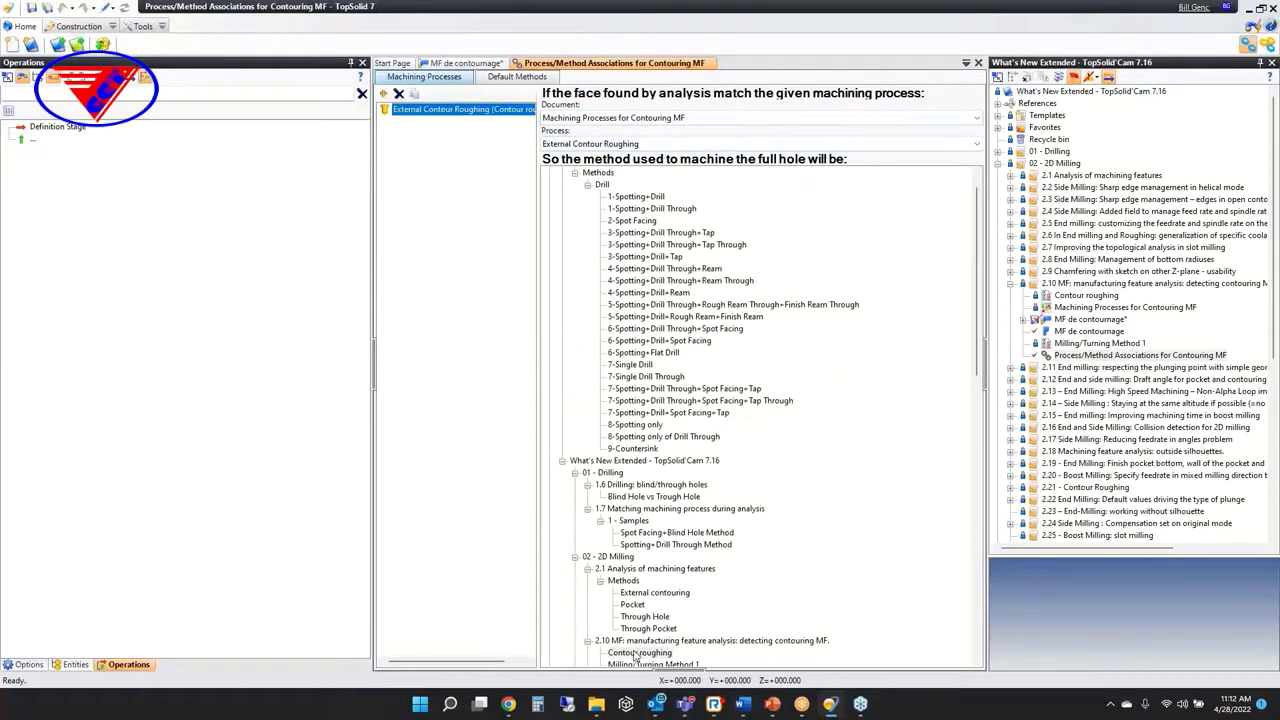
left_click(517, 78)
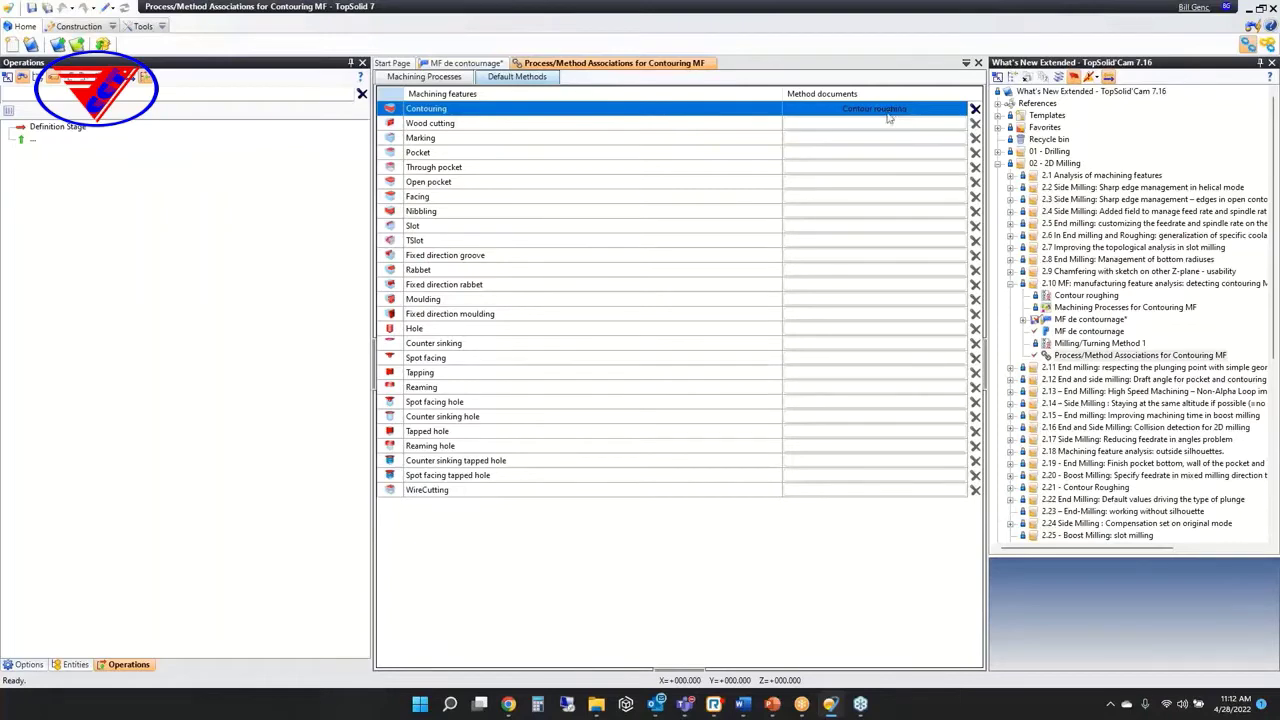
middle_click(642, 65)
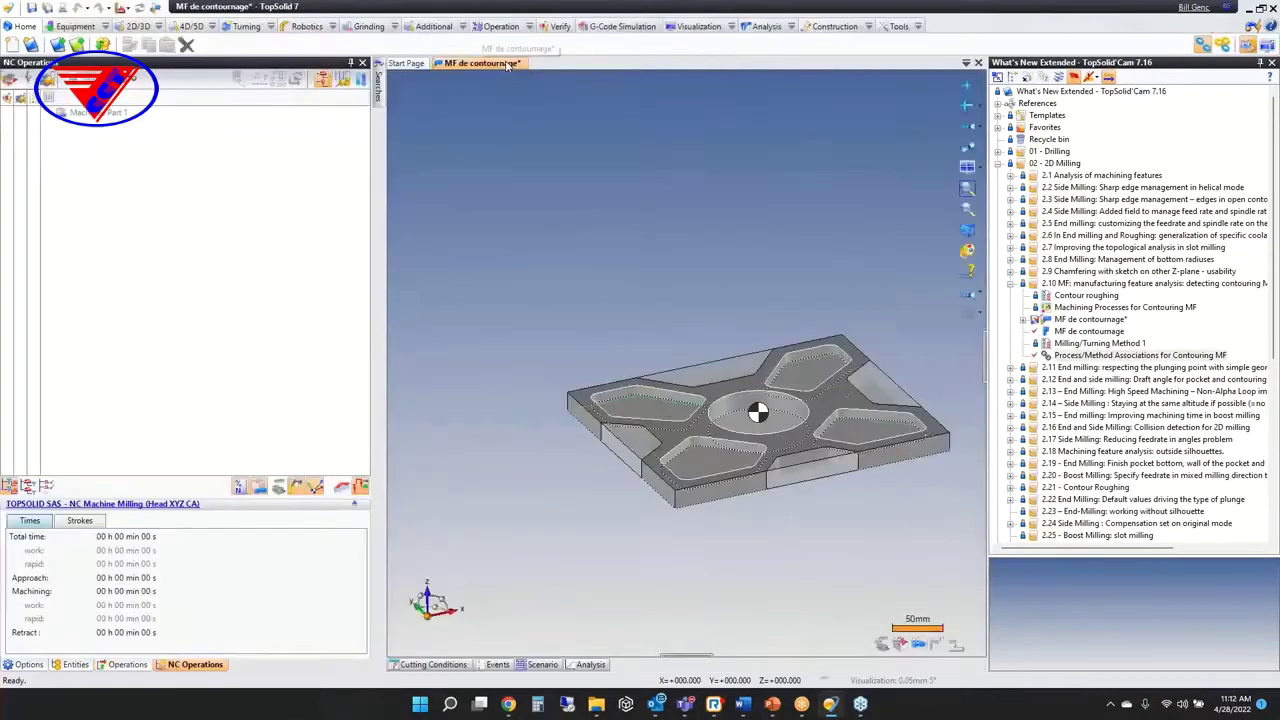
Step: Close MF de contournage without saving and open the Part 1 machining document from section 2.11
middle_click(507, 64)
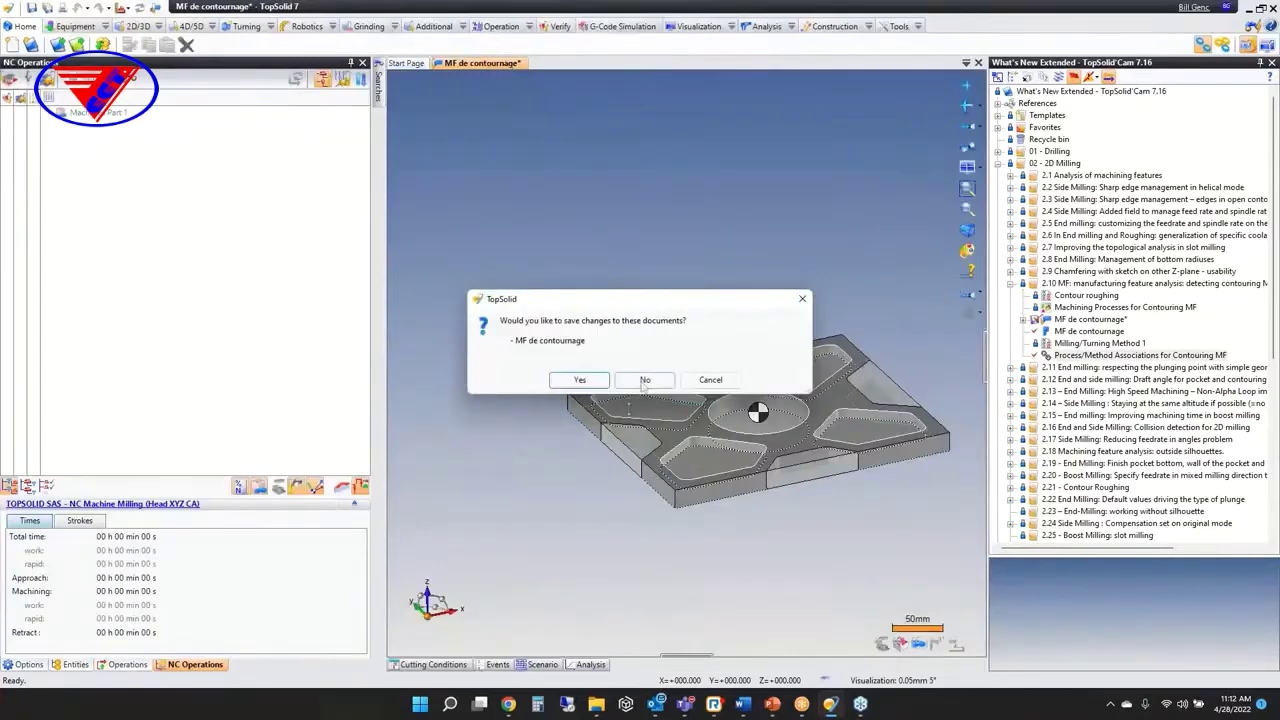
left_click(645, 380)
left_click(1010, 285)
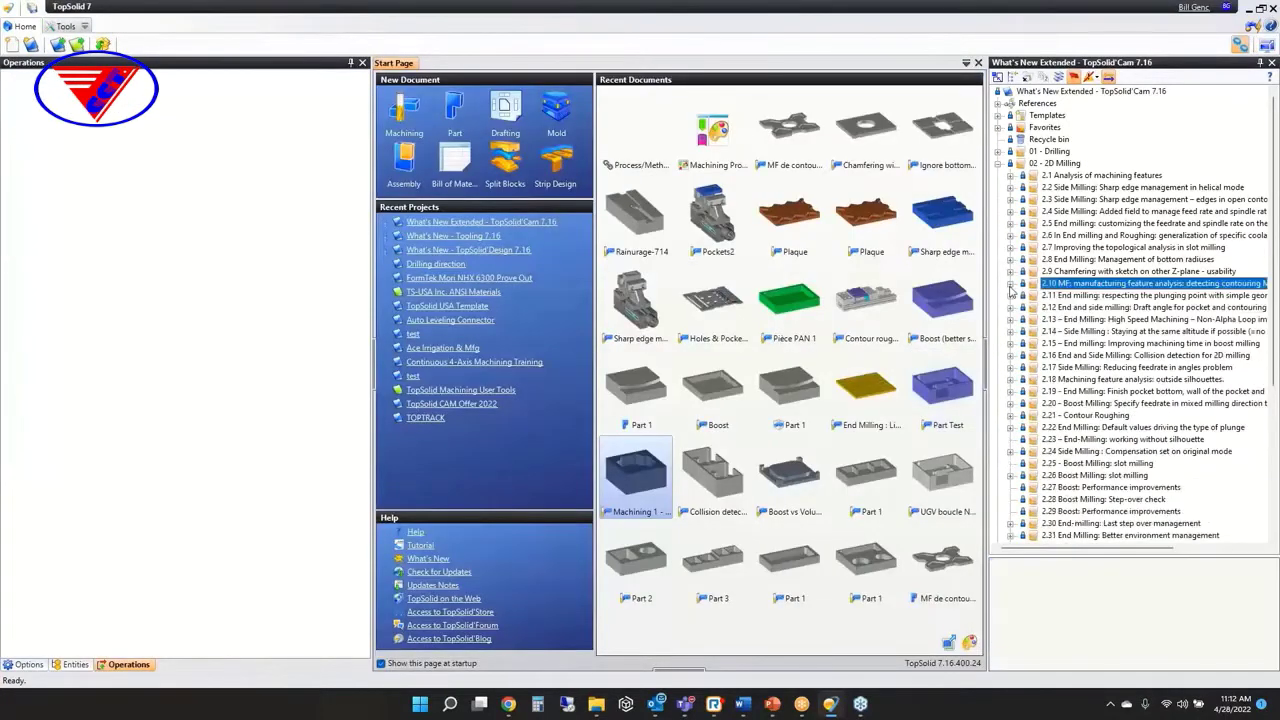
left_click(1010, 296)
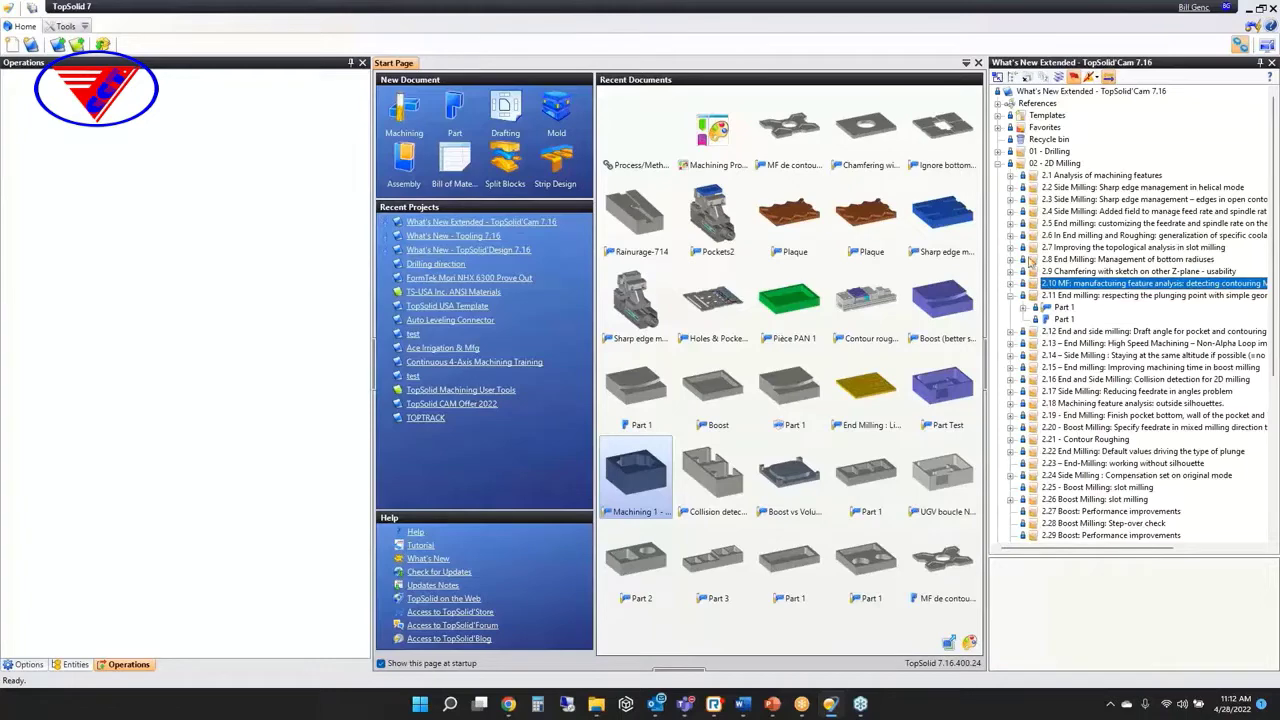
double_click(1064, 307)
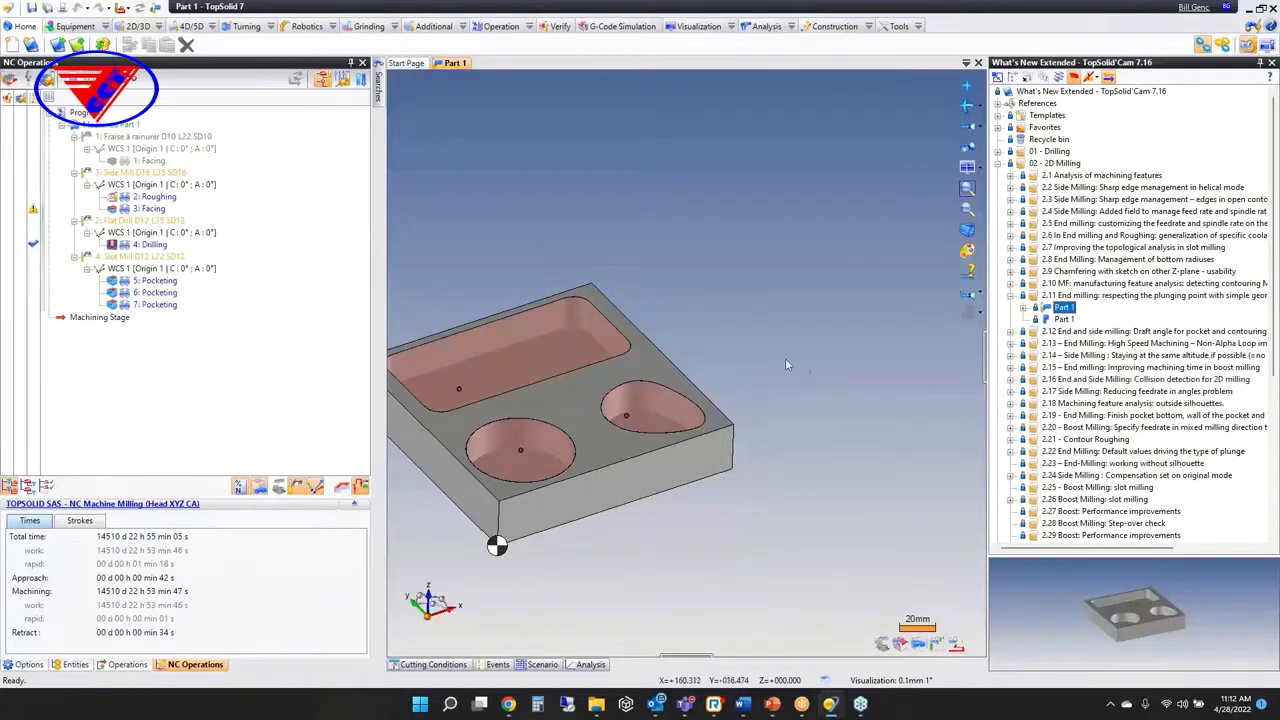
Step: Edit Pocketing operation 5 and examine its settings and lead-in point in the rectangular pocket, leaving them without changes
middle_click_drag(658, 292, 752, 326)
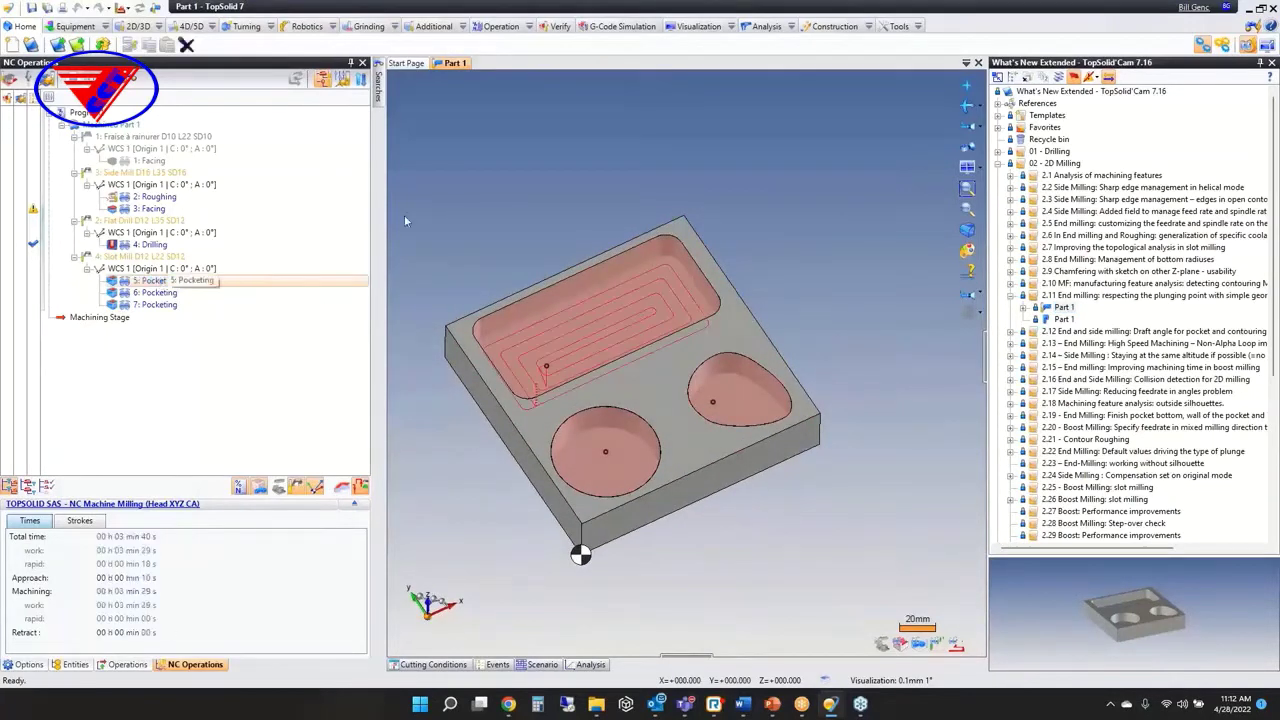
double_click(157, 284)
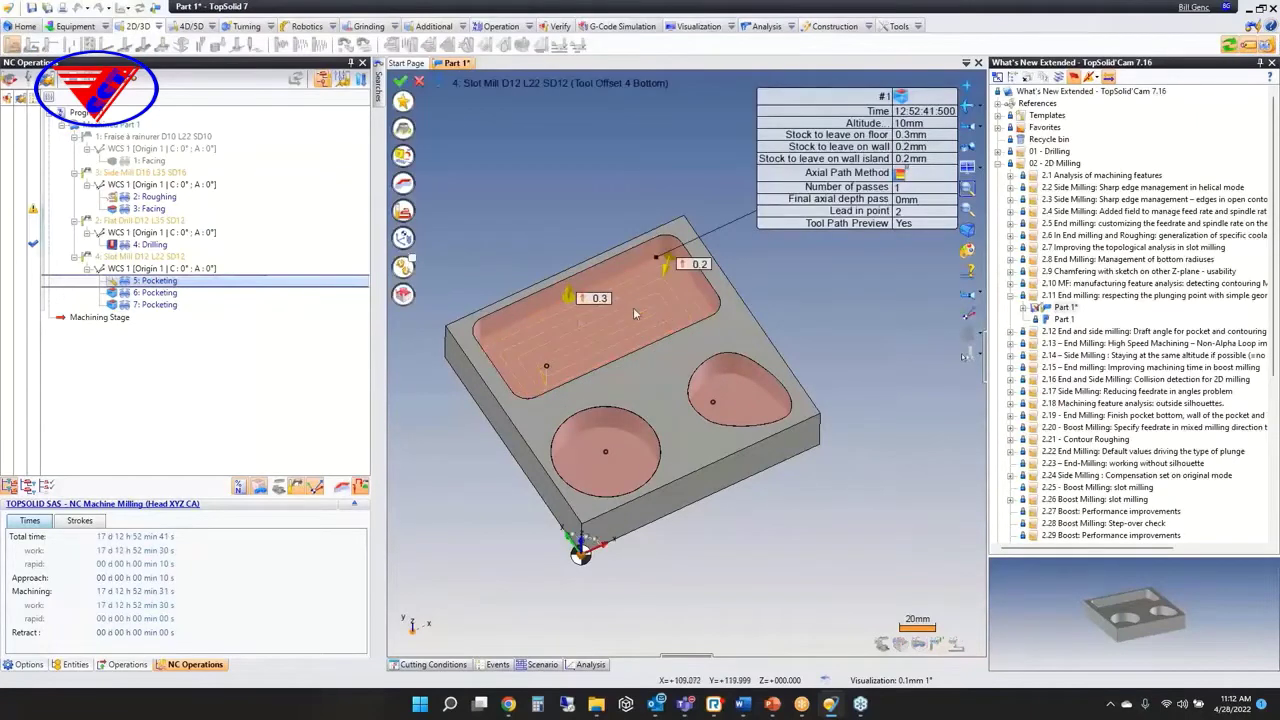
left_click(403, 210)
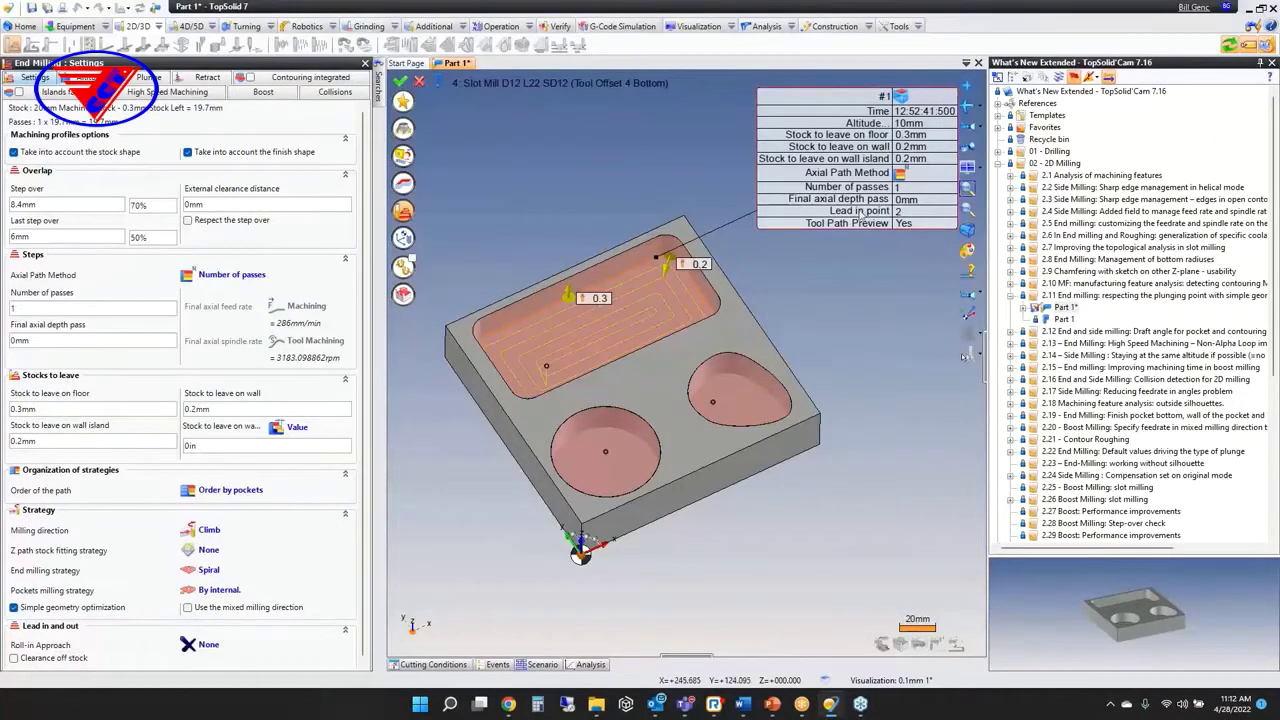
left_click(919, 212)
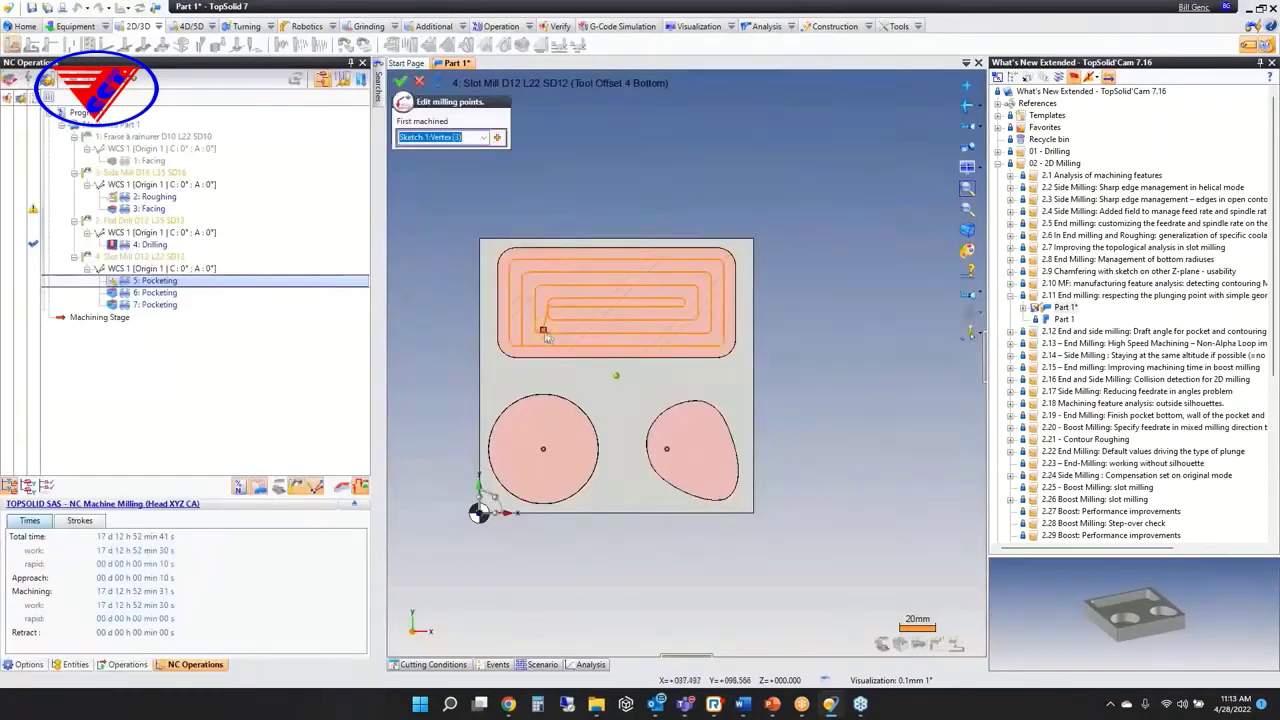
scroll(546, 337, "up", 5)
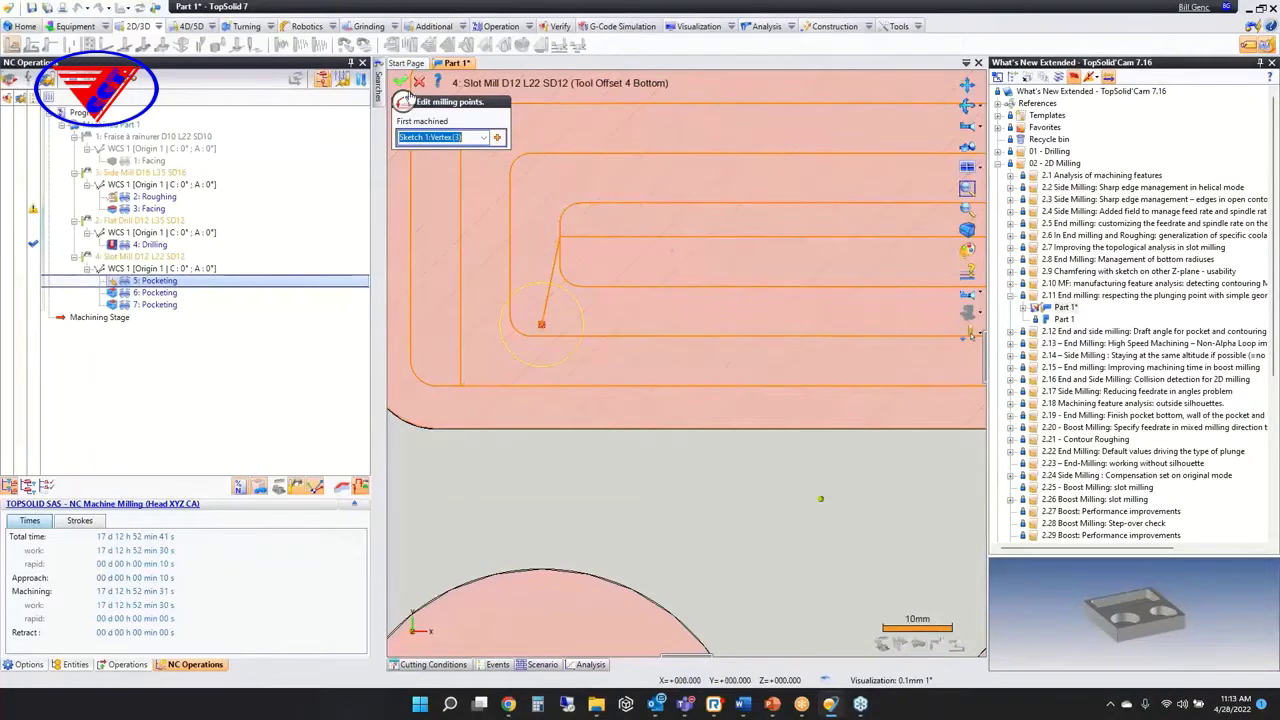
left_click(403, 102)
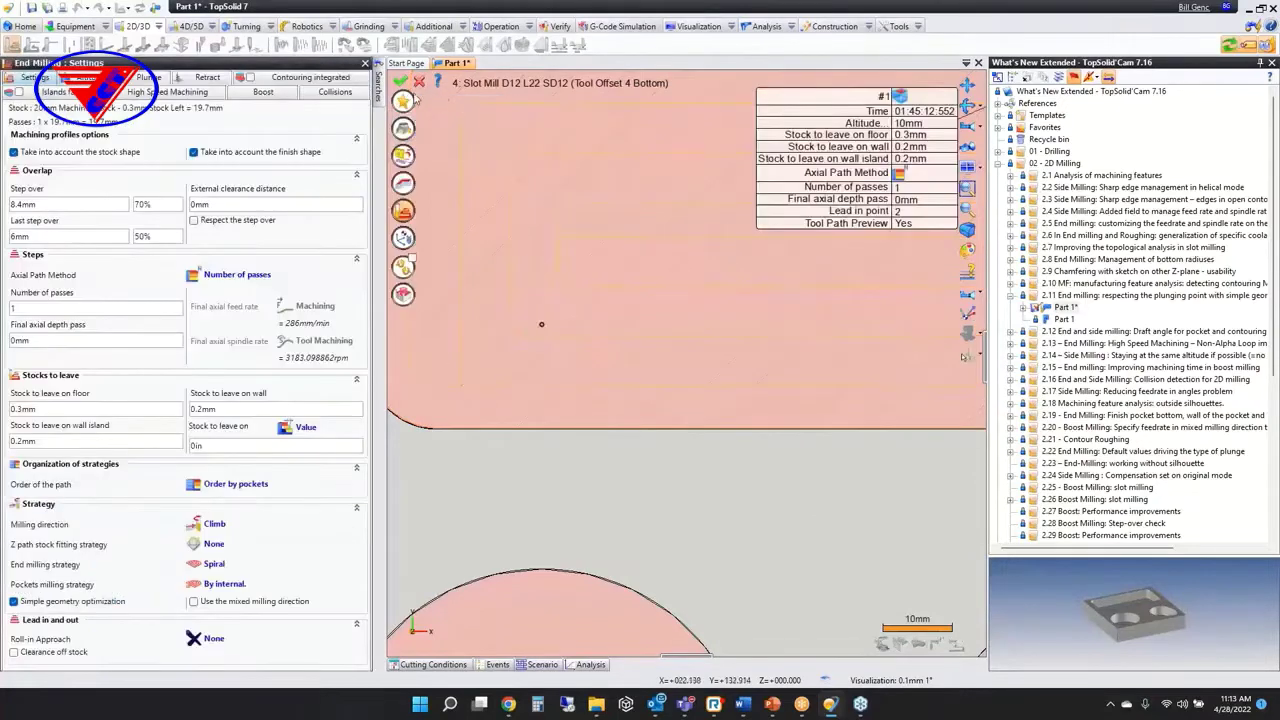
left_click(421, 87)
Step: Examine the toolpaths of Pocketing operations 6 and 7 in relation to their plunge points in the circular and free-form pockets
scroll(619, 349, "down", 2)
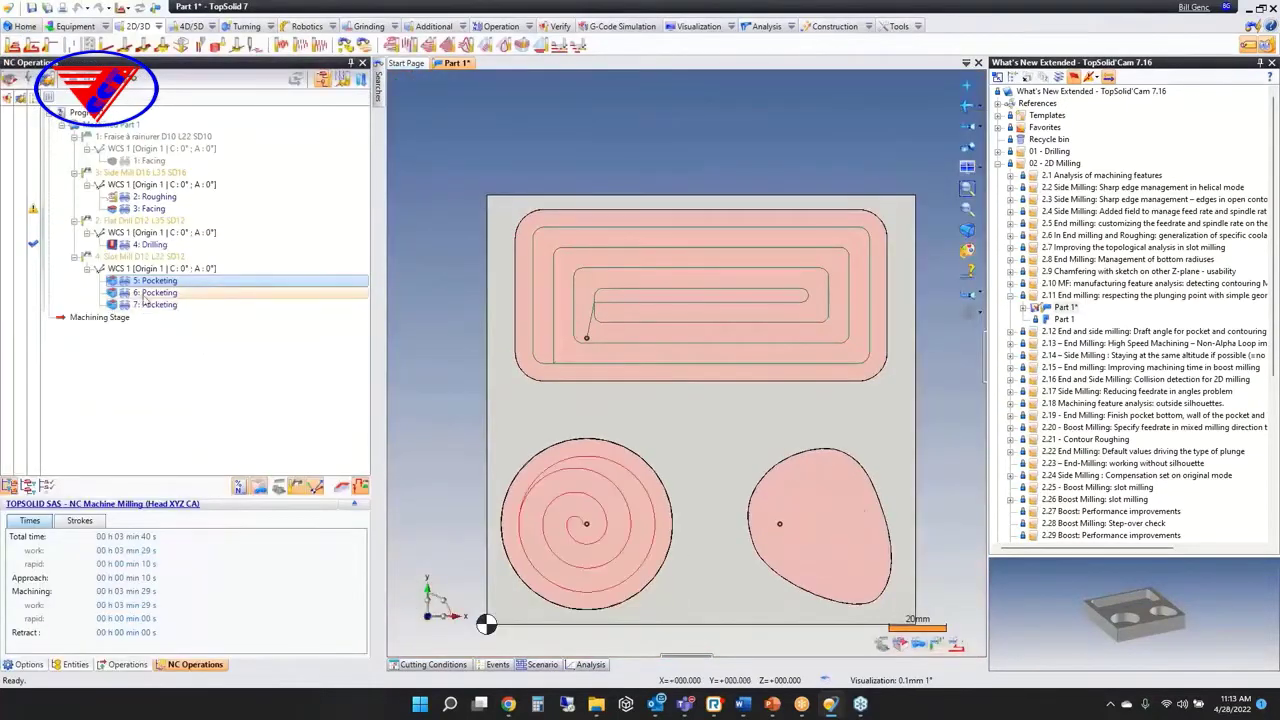
left_click(148, 294)
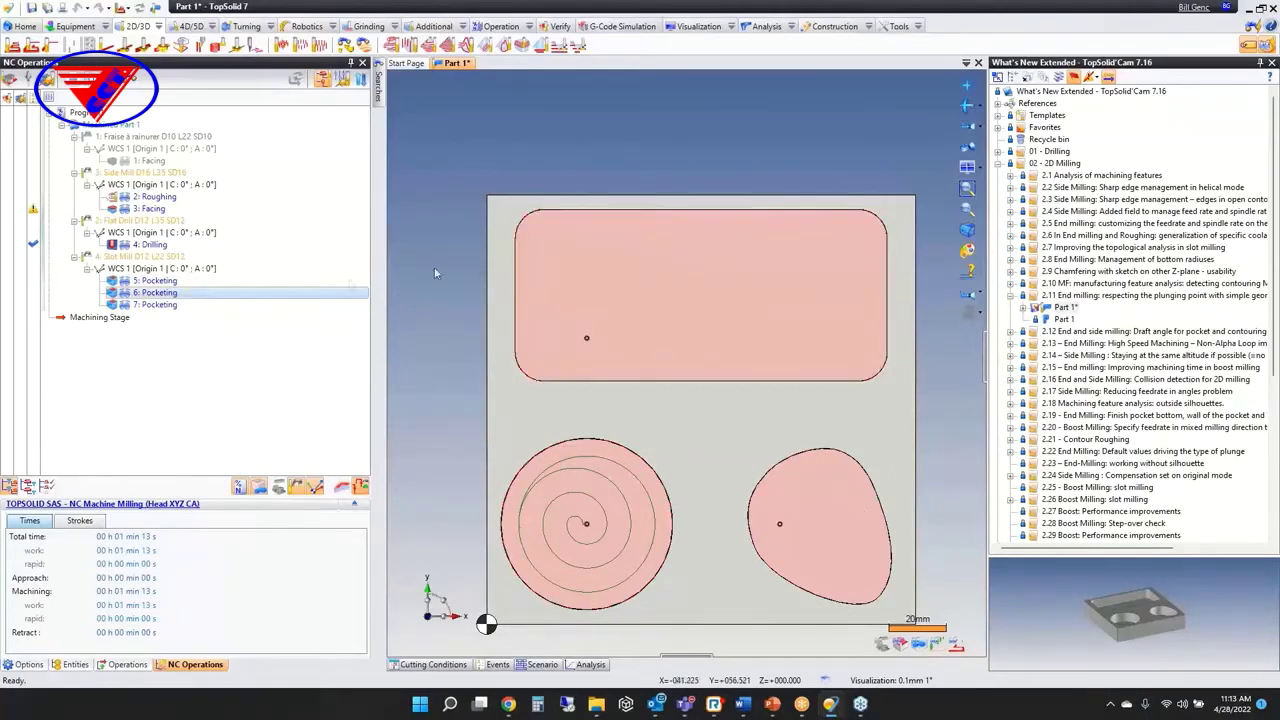
left_click(155, 304)
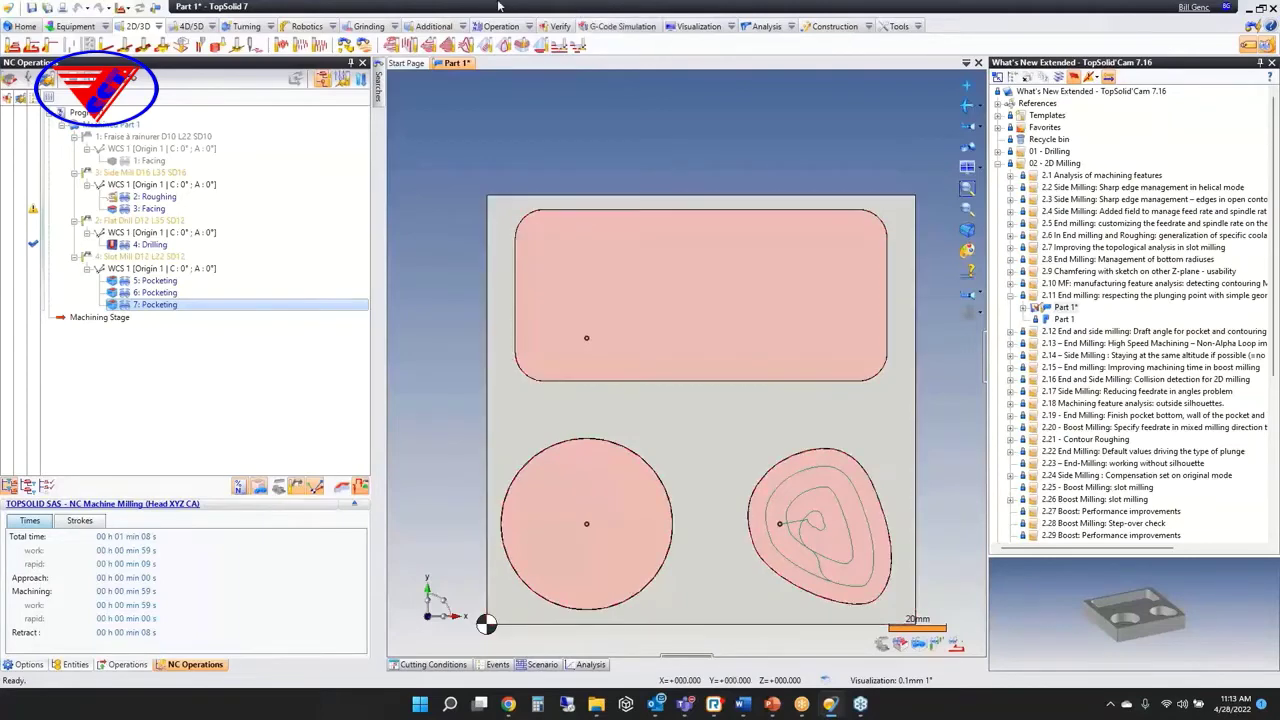
Step: Close the current Part 1 without saving and open the Part 1 machining document from section 2.12
left_click(465, 63)
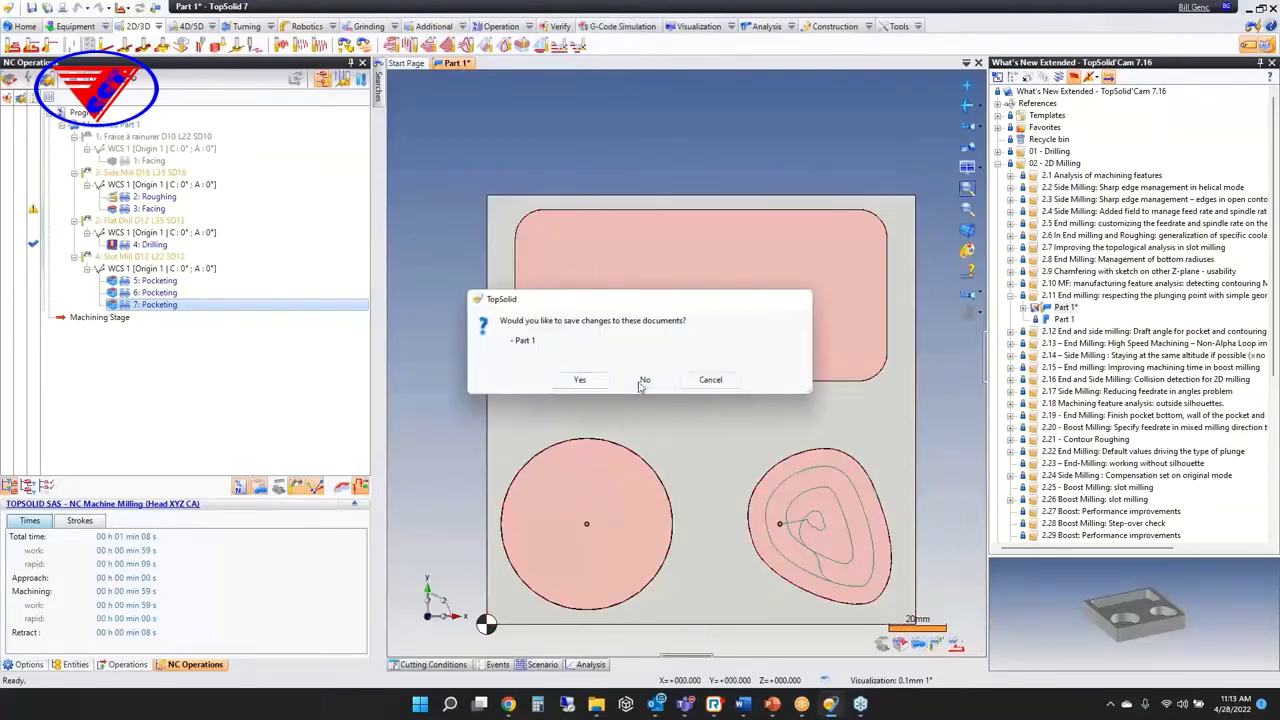
left_click(645, 379)
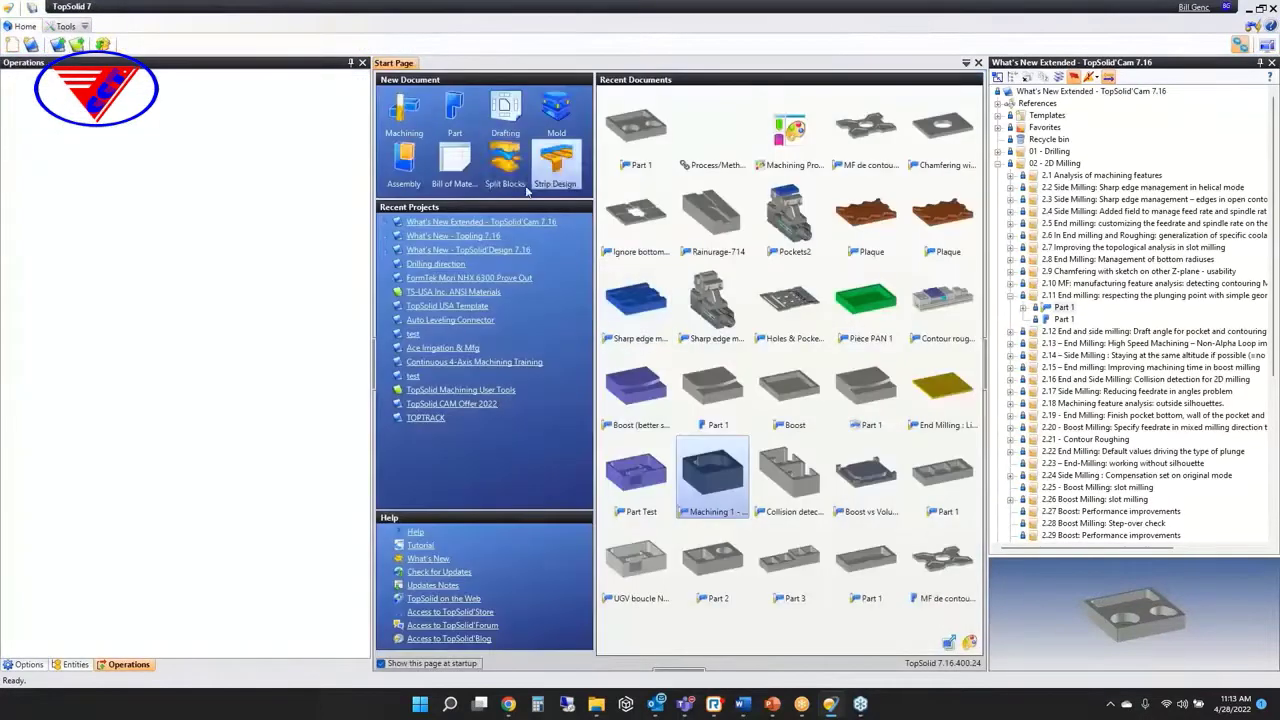
left_click(1010, 296)
left_click(1010, 307)
left_click(1064, 319)
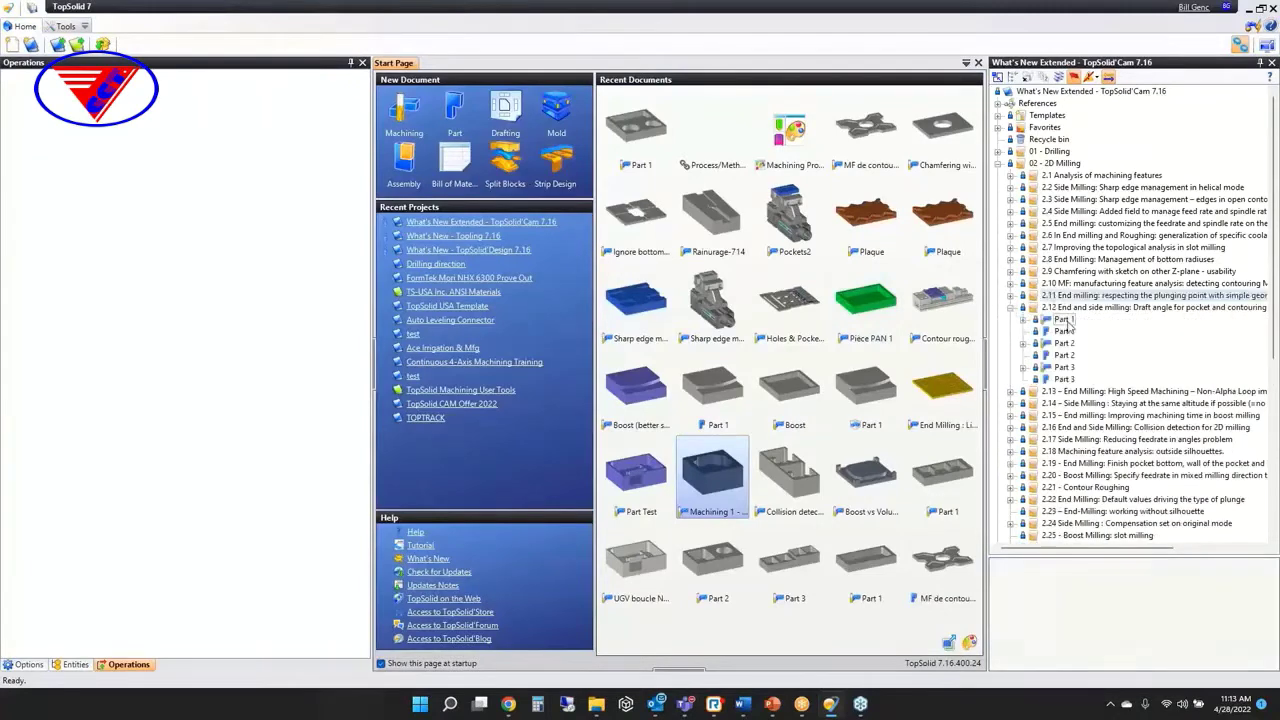
left_click(1065, 319)
double_click(1065, 319)
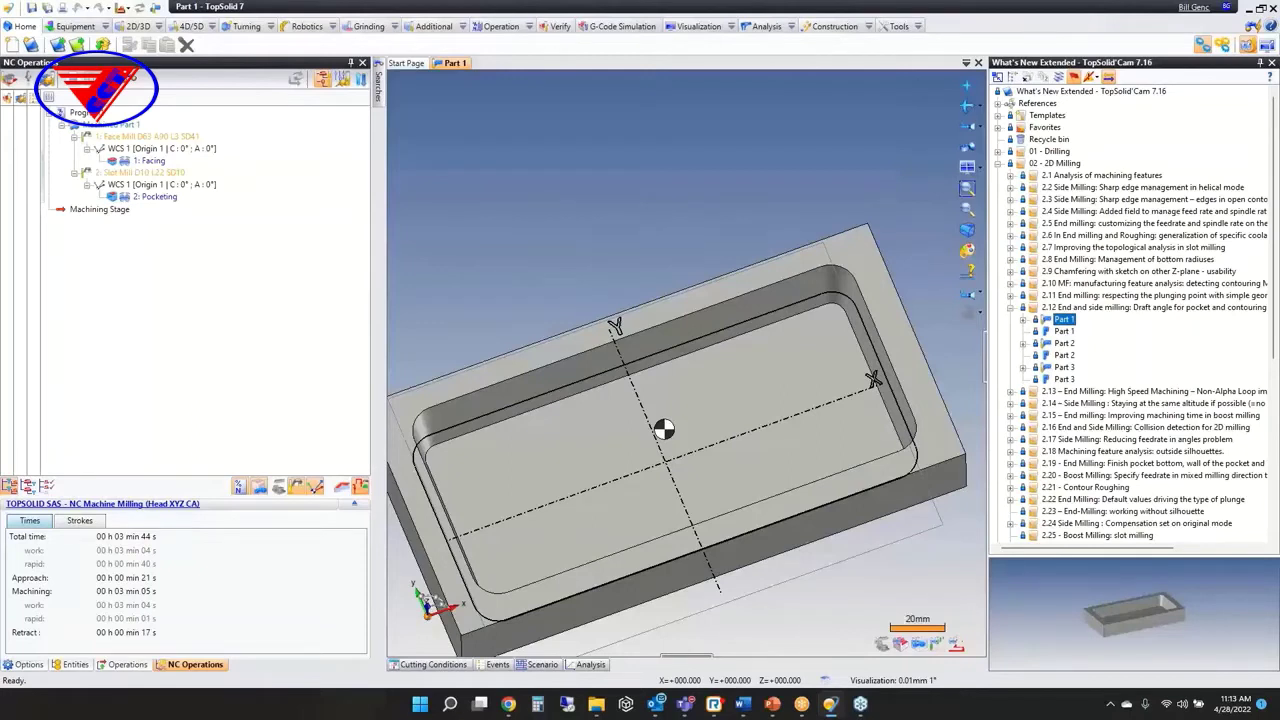
Step: Edit Pocketing operation 2, switch the stock to leave on wall shift to Angle with 10°, and validate the operation
mouse_move(433, 485)
middle_mouse_down()
mouse_move(444, 518)
mouse_move(442, 466)
middle_mouse_up()
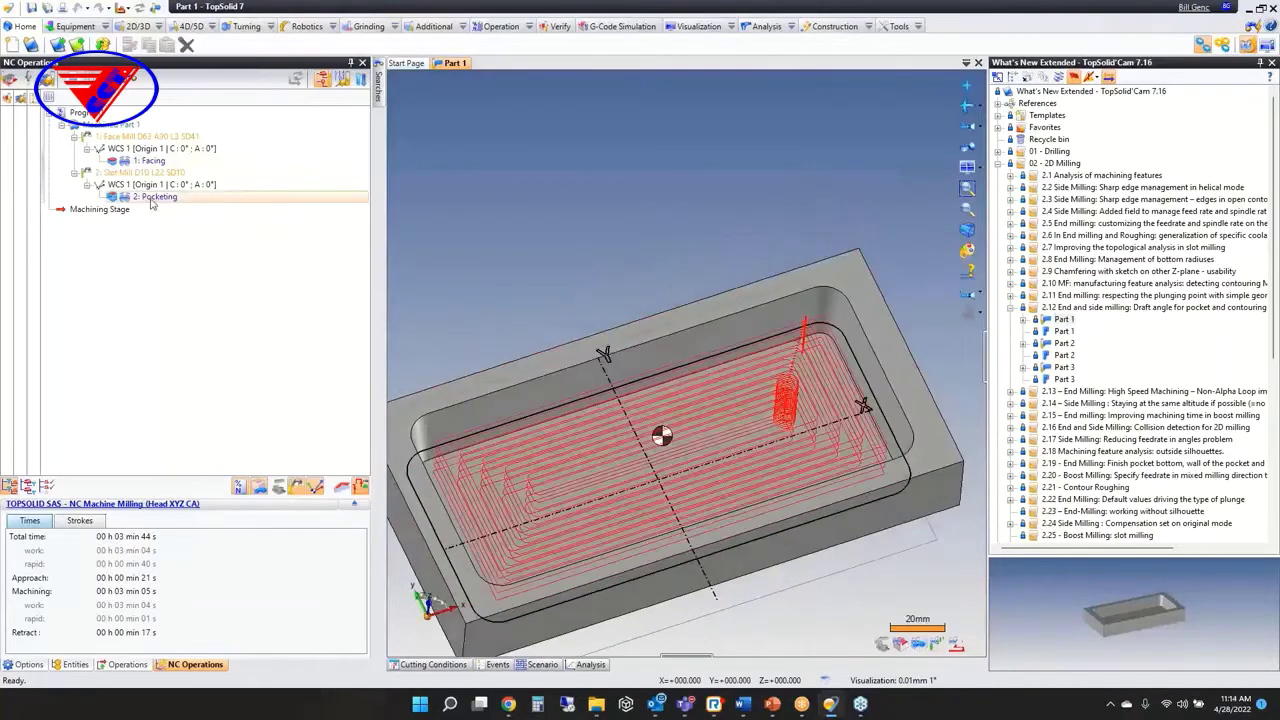
double_click(150, 197)
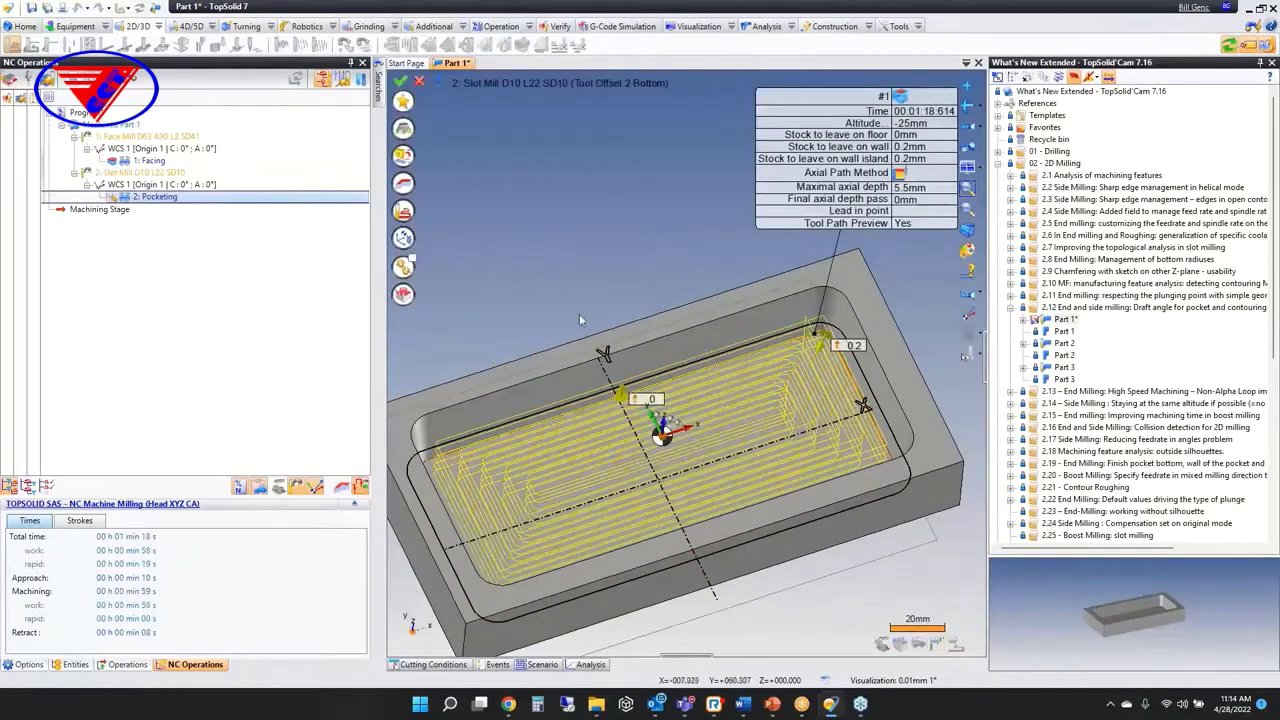
scroll(473, 459, "up", 3)
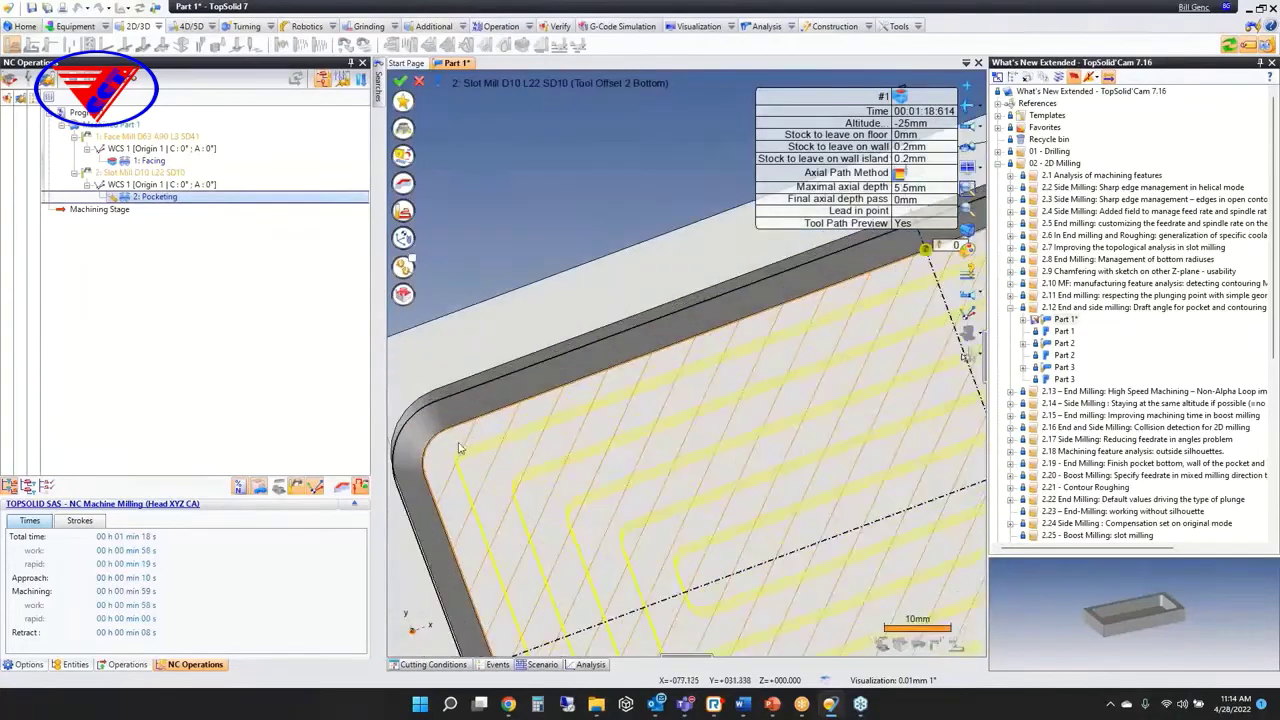
left_click(403, 212)
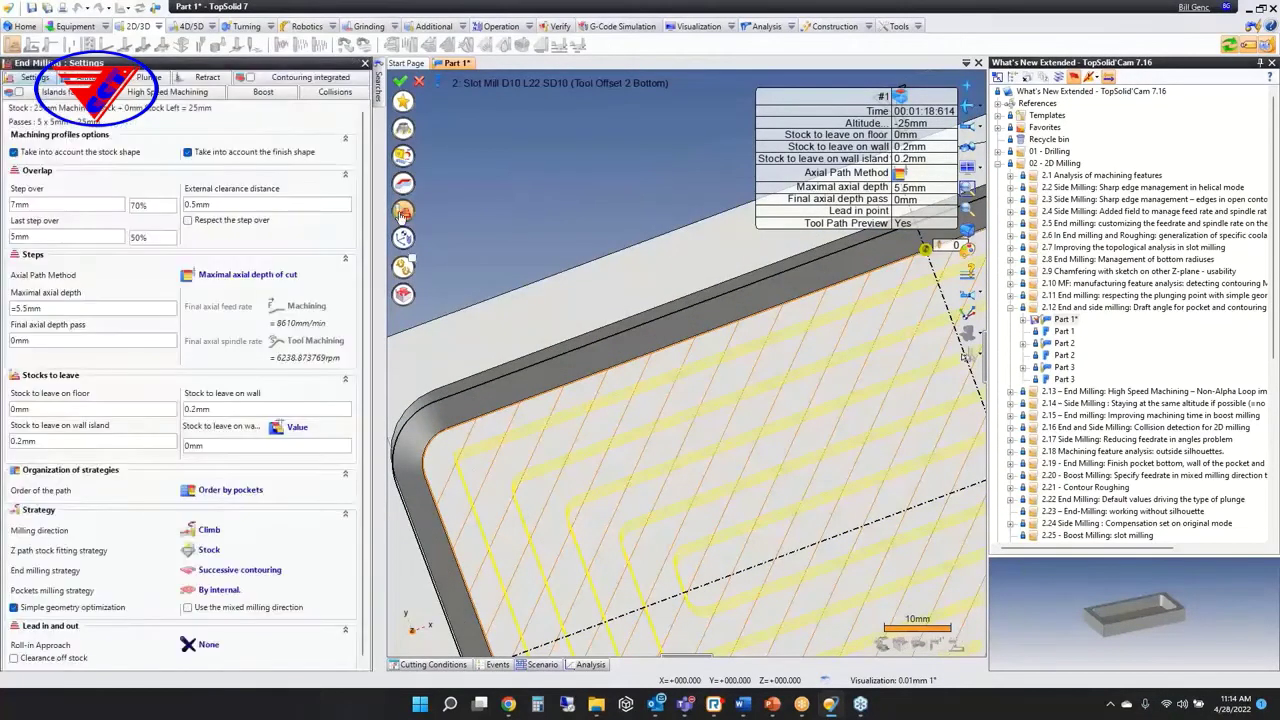
left_click(286, 436)
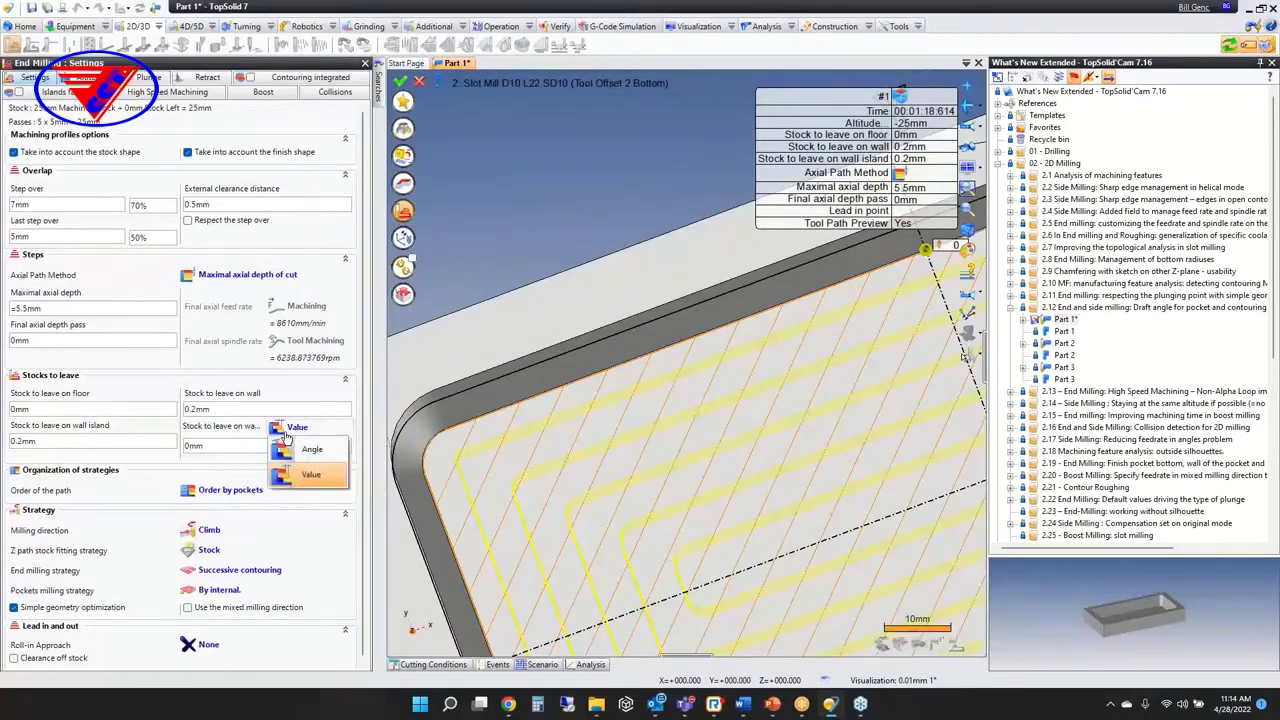
left_click(305, 449)
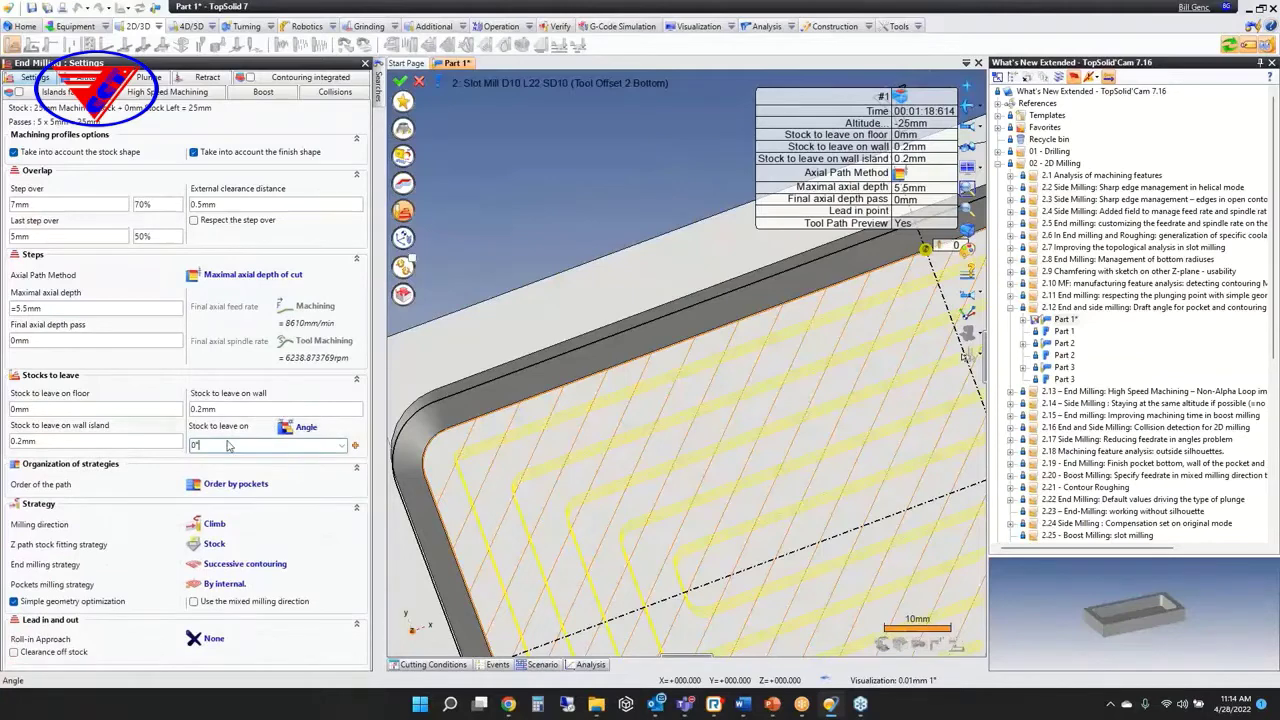
double_click(225, 446)
type("10")
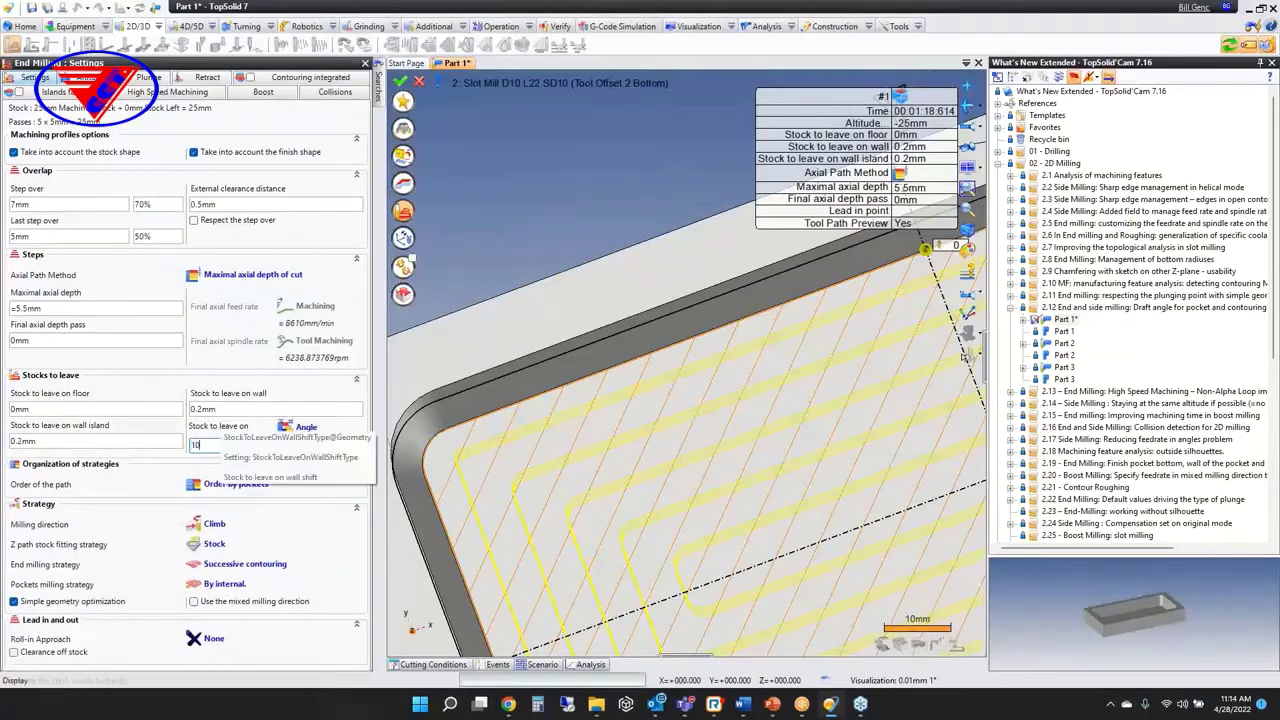
key("Return")
middle_click_drag(581, 514, 566, 464)
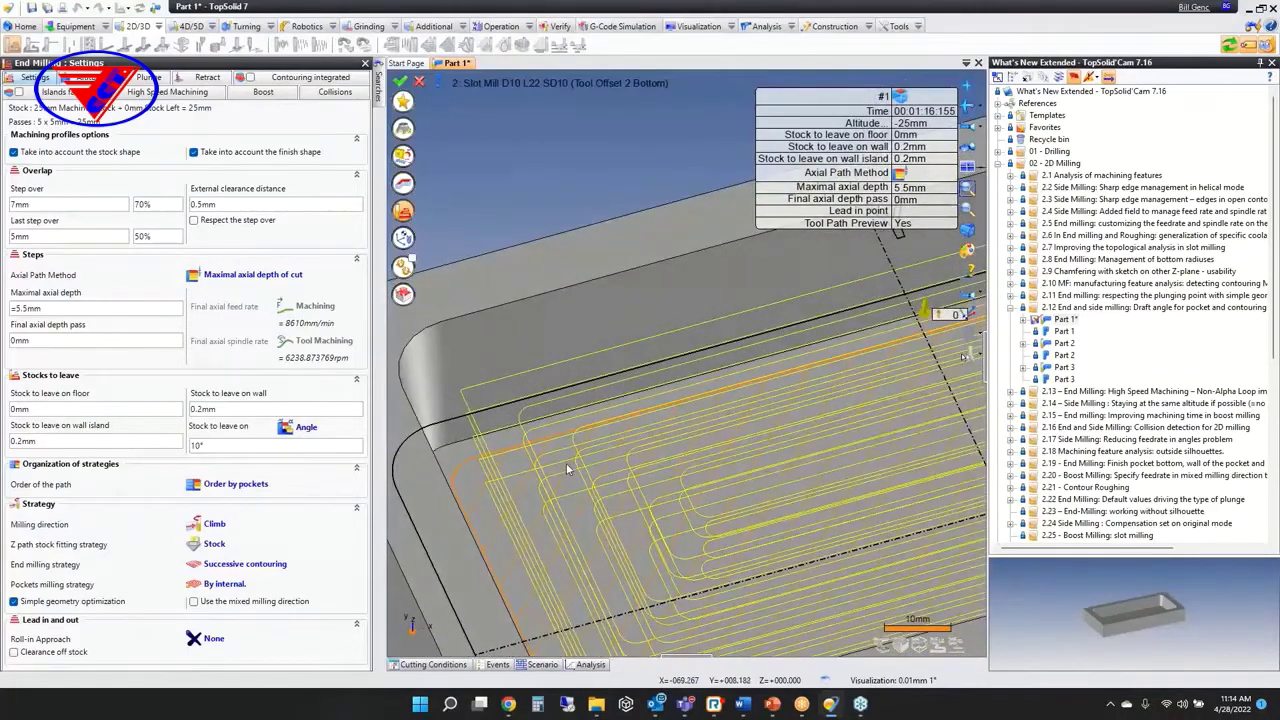
key("Return")
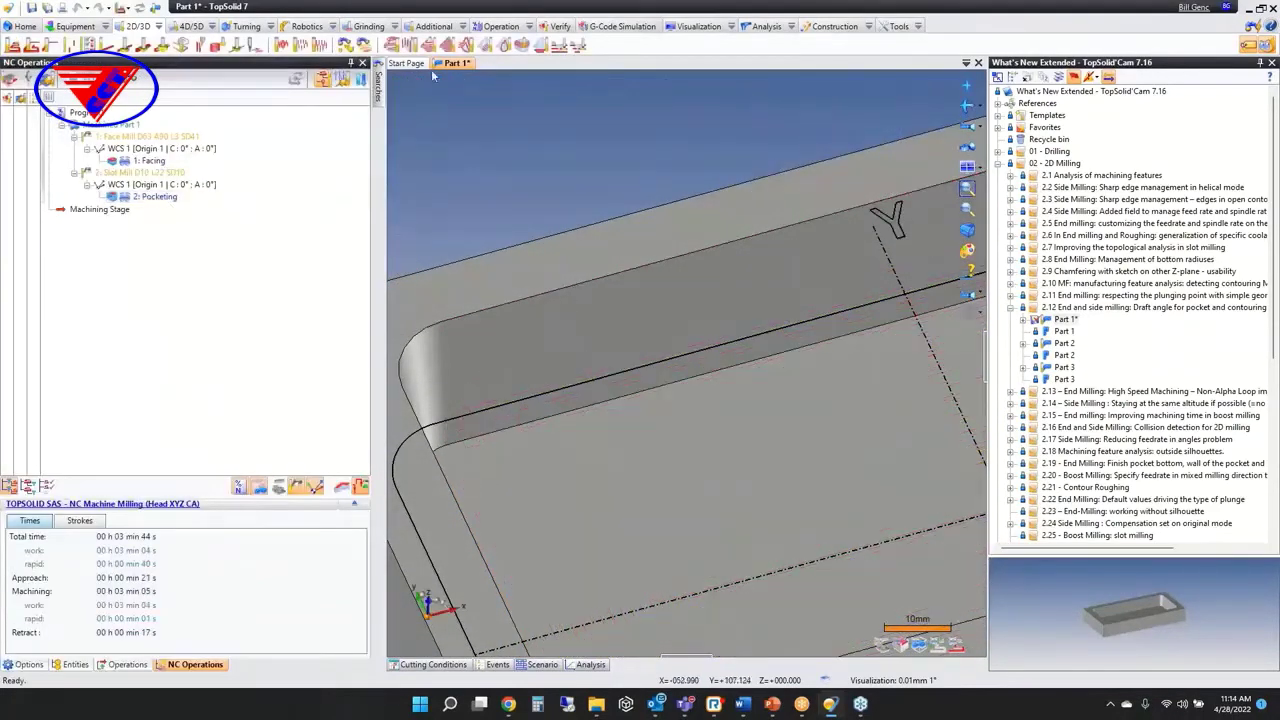
Step: Close Part 1 without saving and open the Part 2 machining document from section 2.12
middle_click(456, 66)
left_click(647, 385)
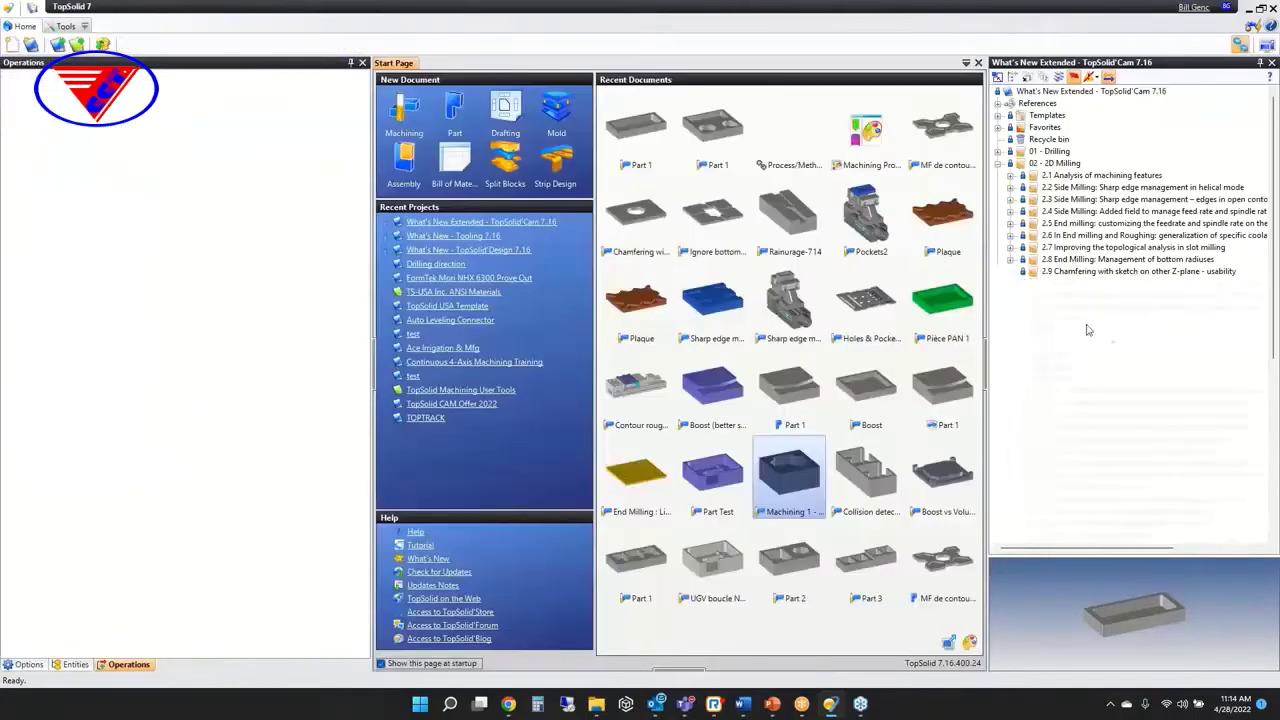
double_click(1064, 343)
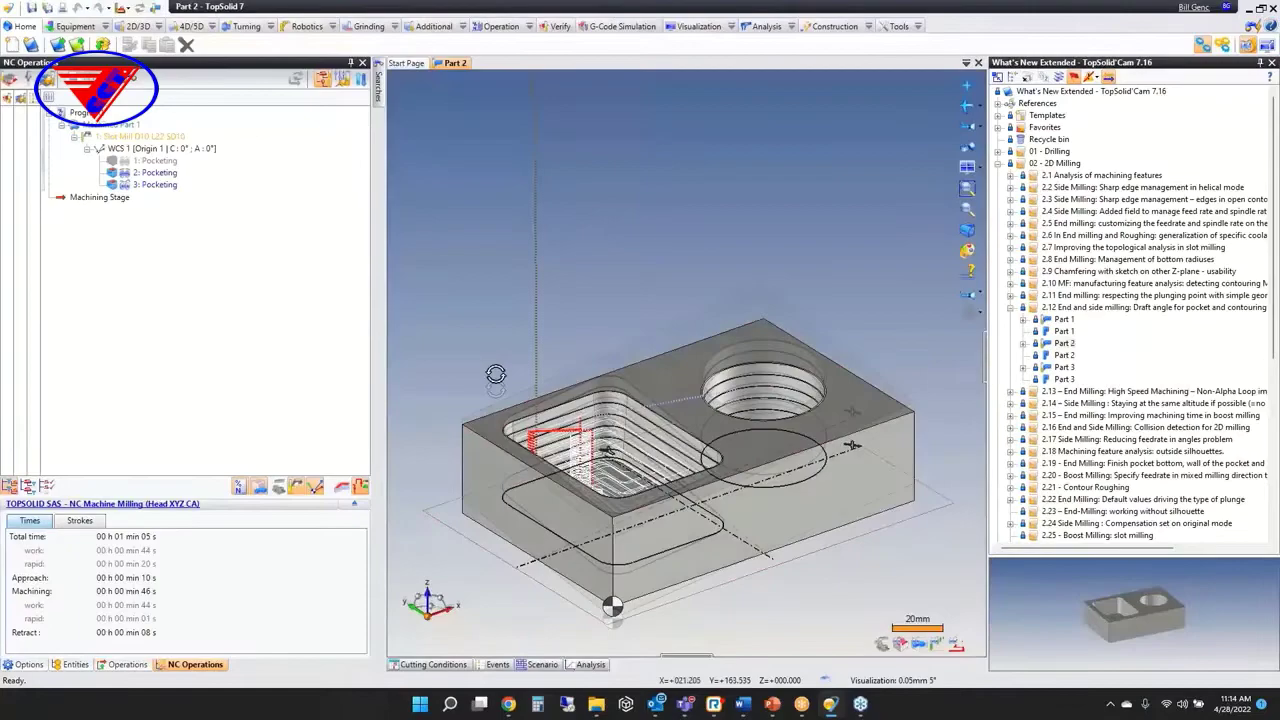
Step: Try a Side Milling operation on the square pocket's wall with the stock to leave on wall shift defined by Angle
middle_click_drag(496, 374, 498, 444)
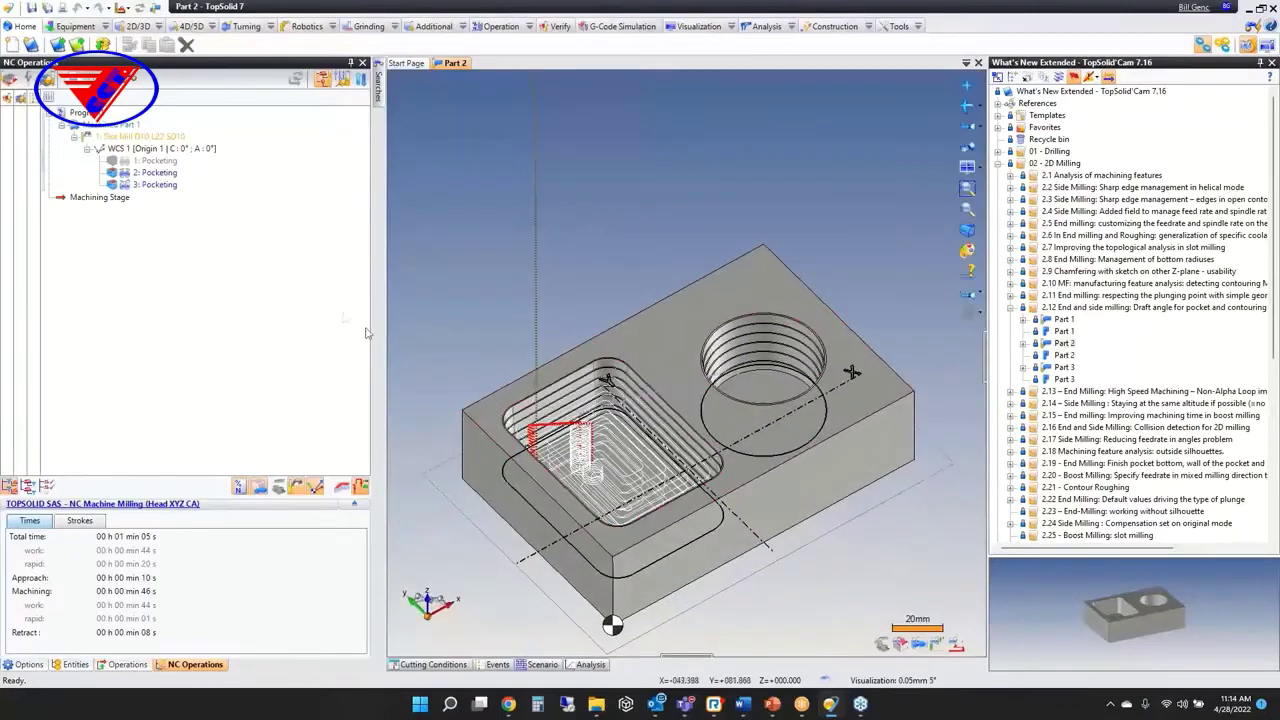
scroll(582, 438, "up", 3)
middle_click_drag(586, 447, 565, 410)
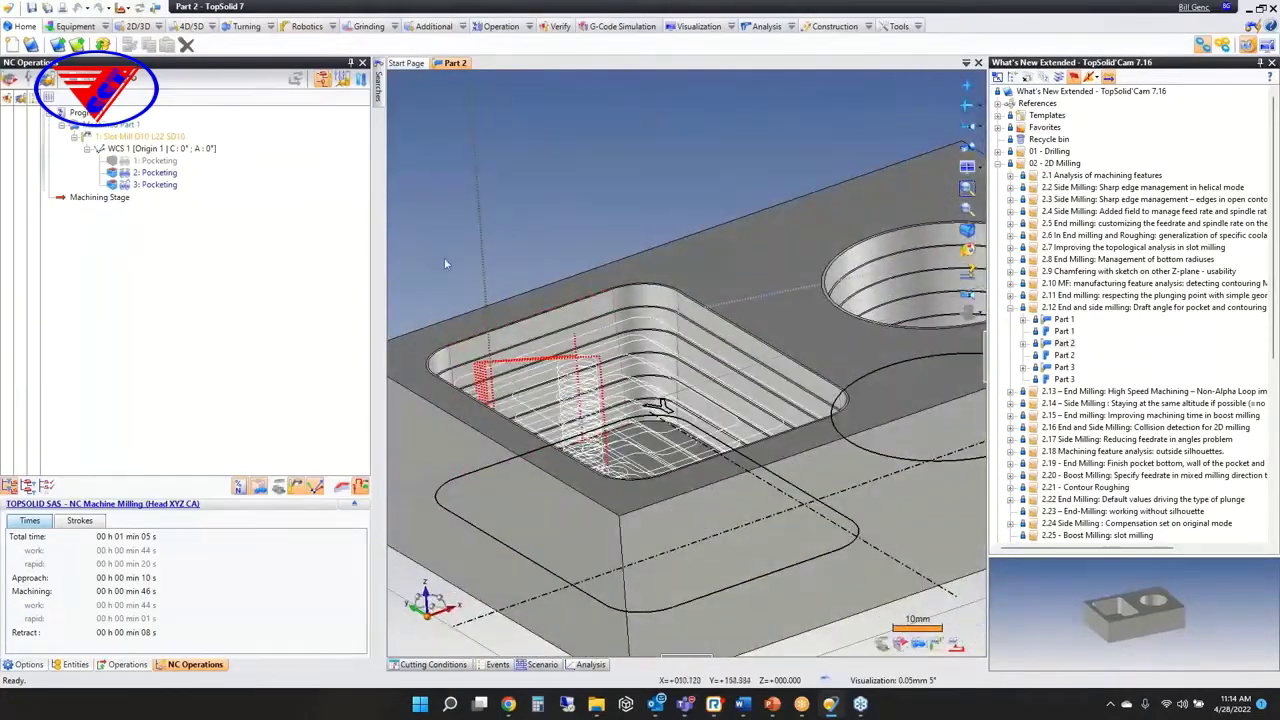
right_click(576, 318)
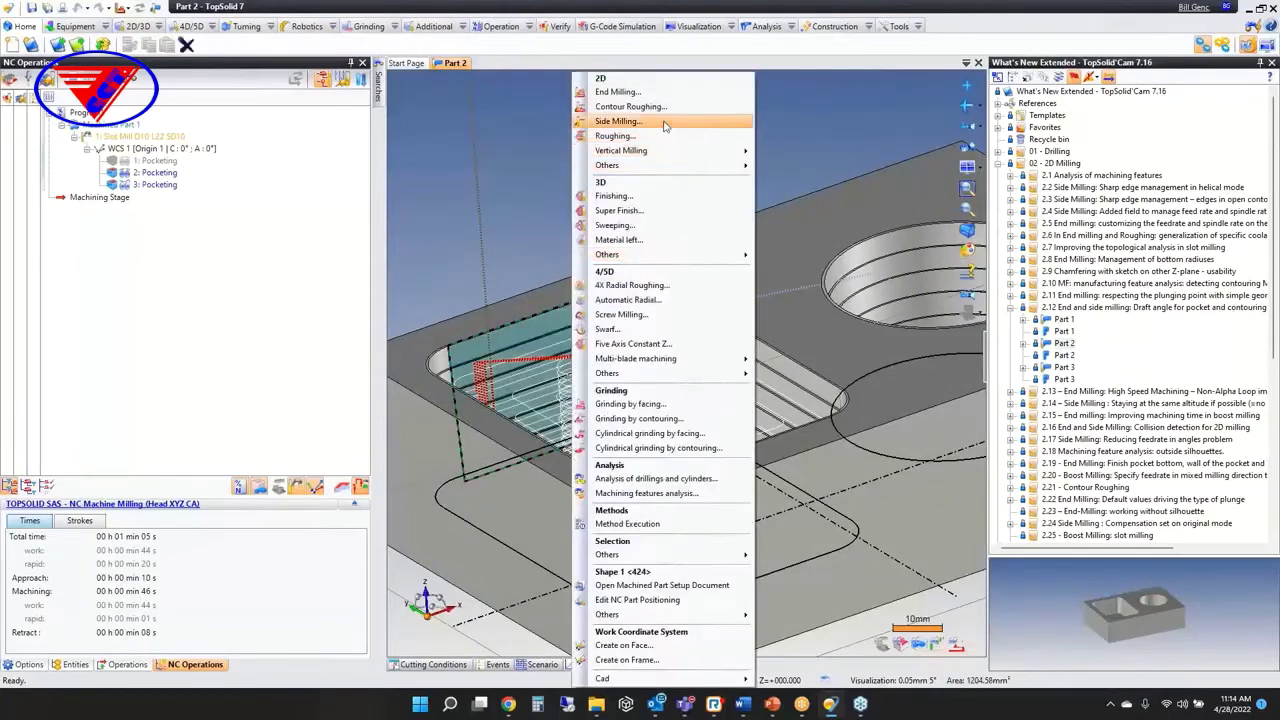
left_click(660, 121)
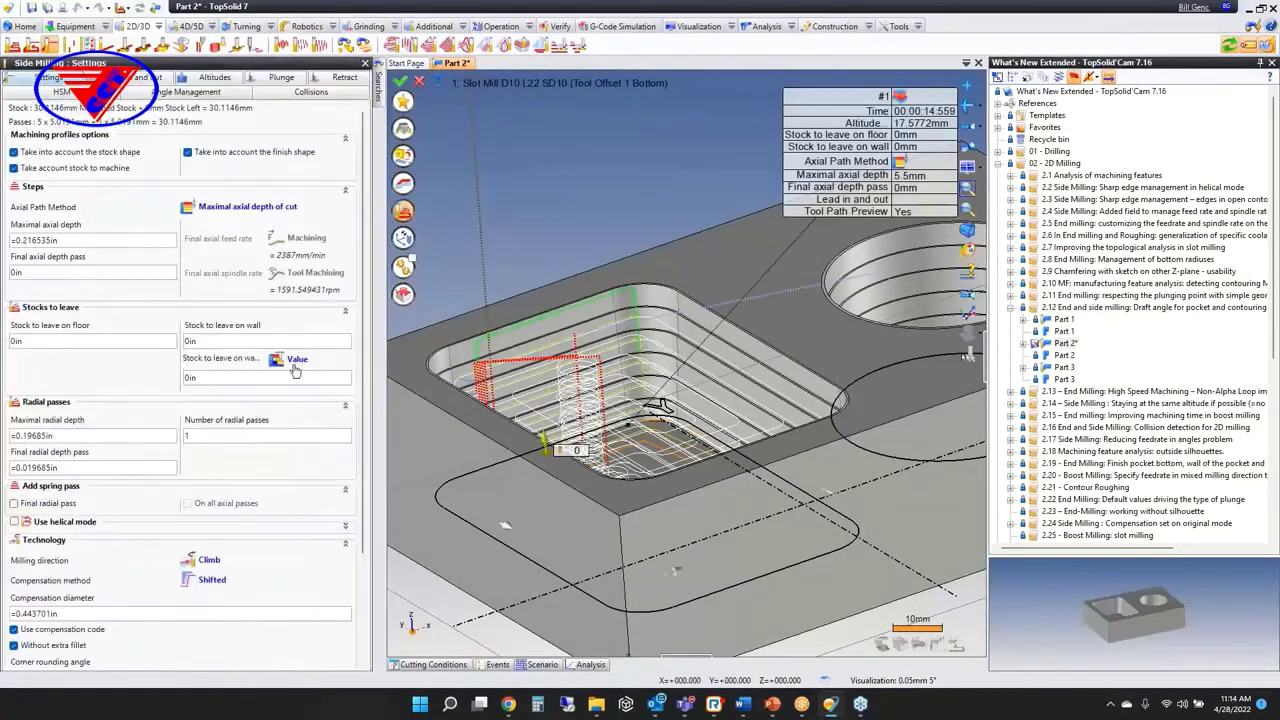
left_click(297, 361)
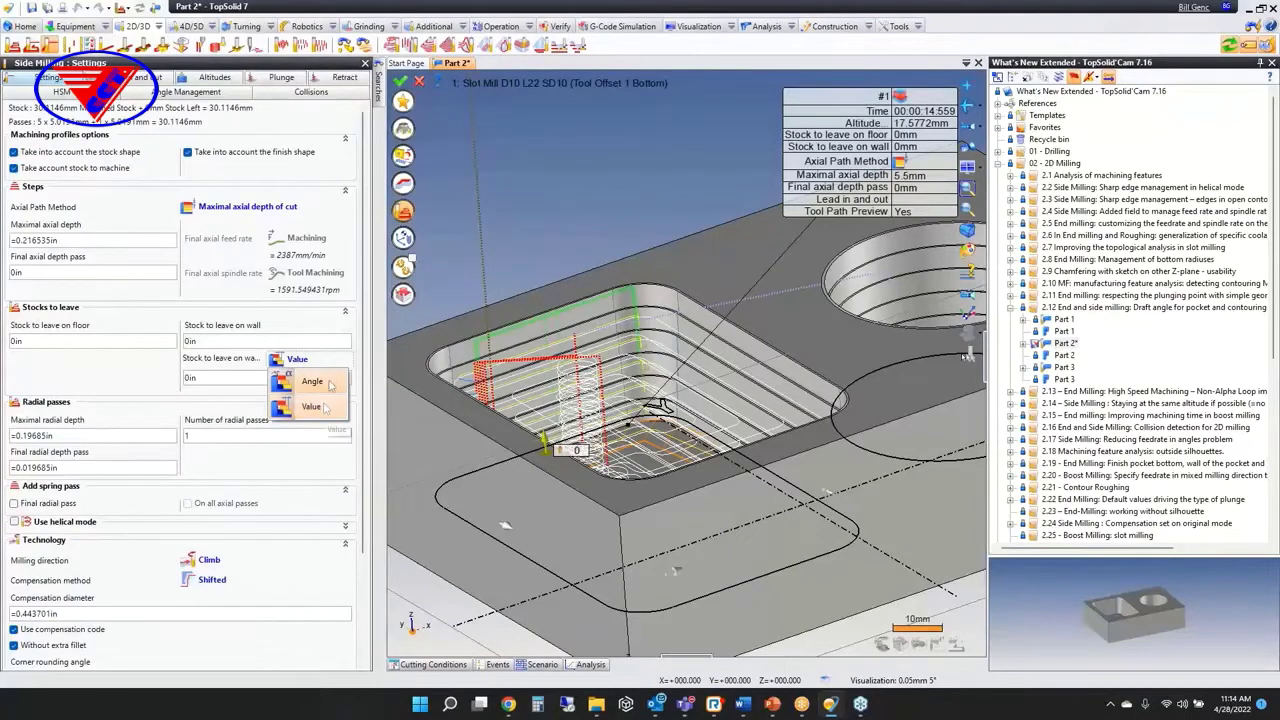
left_click(330, 385)
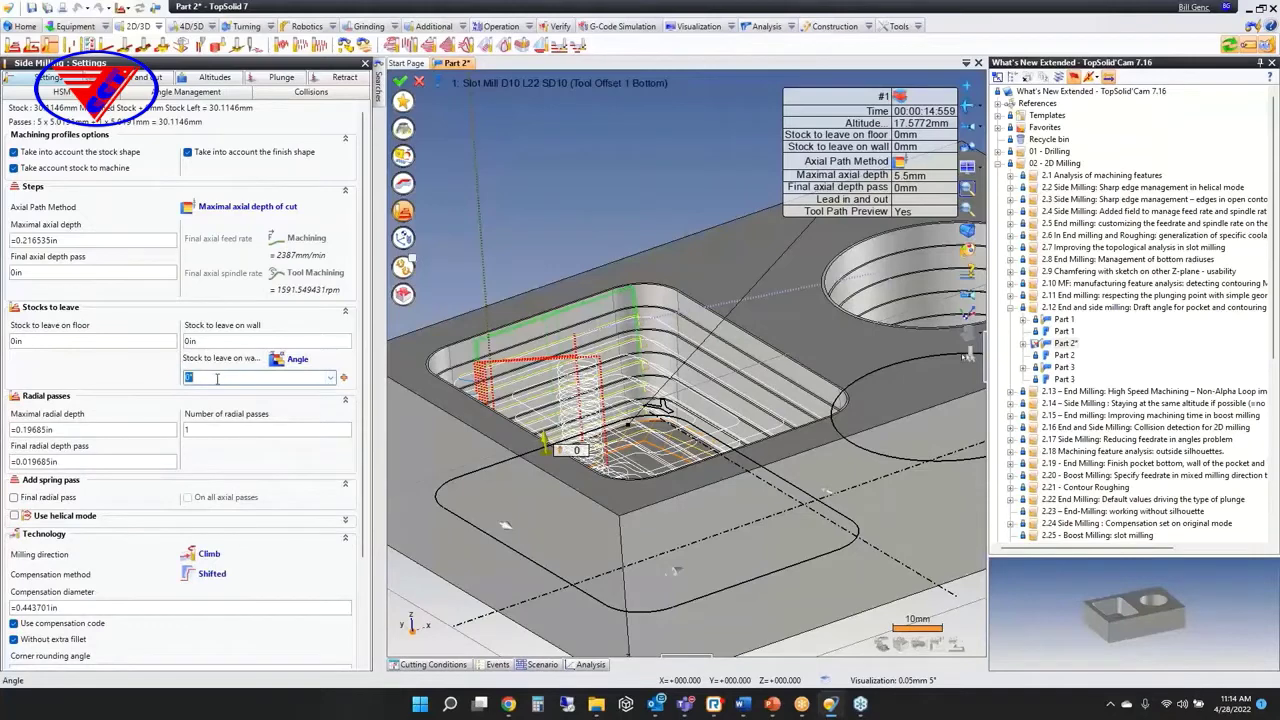
key("Escape")
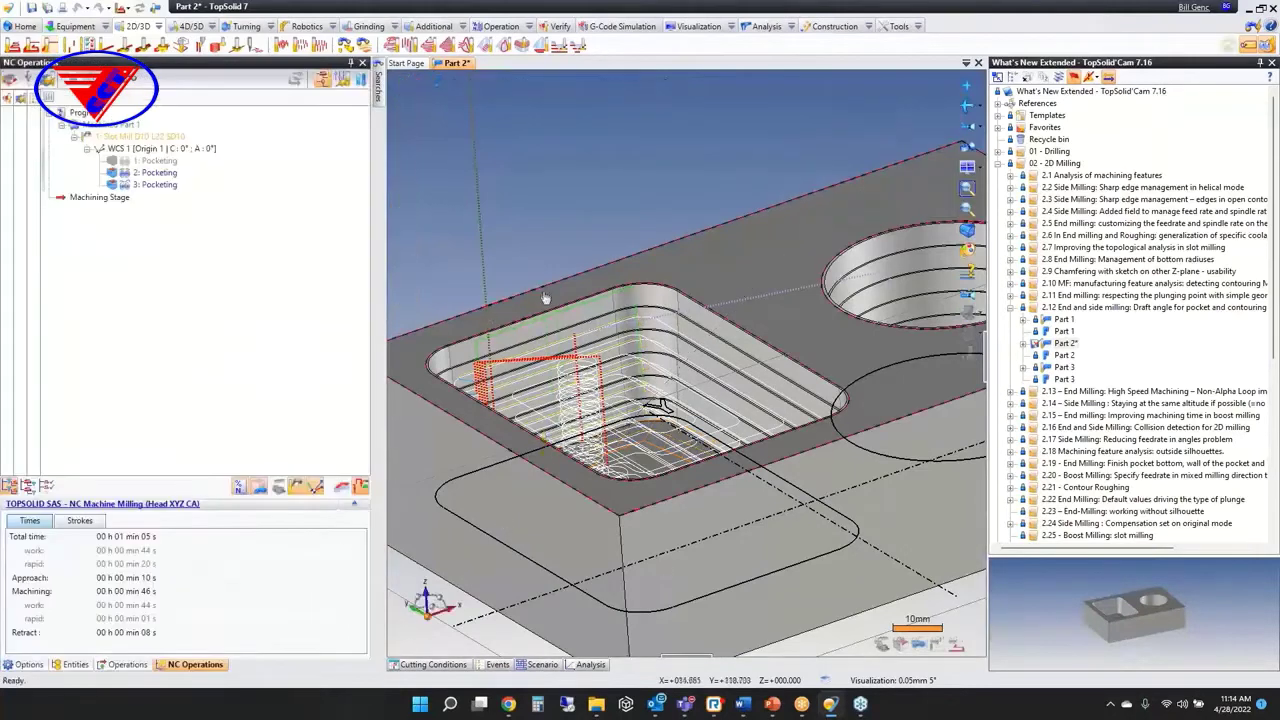
Step: Close Part 2 without saving and open the UGV boucle Non Alpha - 715 machining document from section 2.13
middle_click(460, 65)
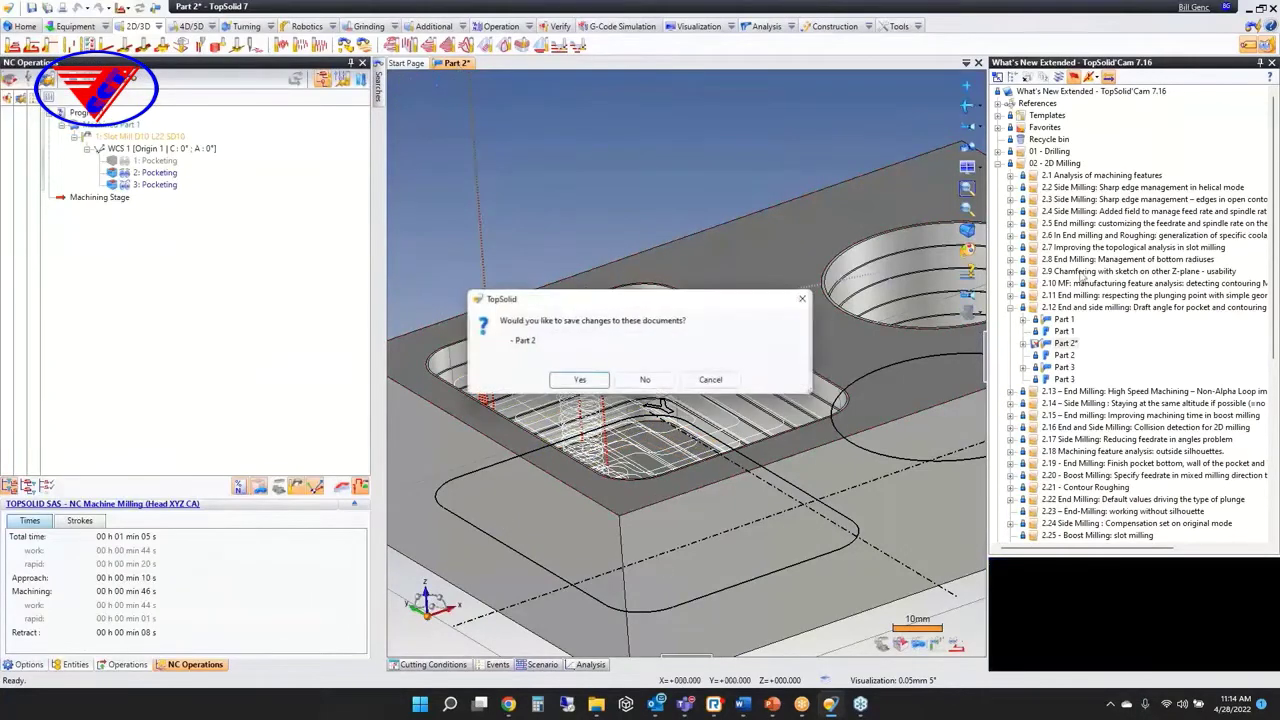
left_click(645, 379)
left_click(1011, 308)
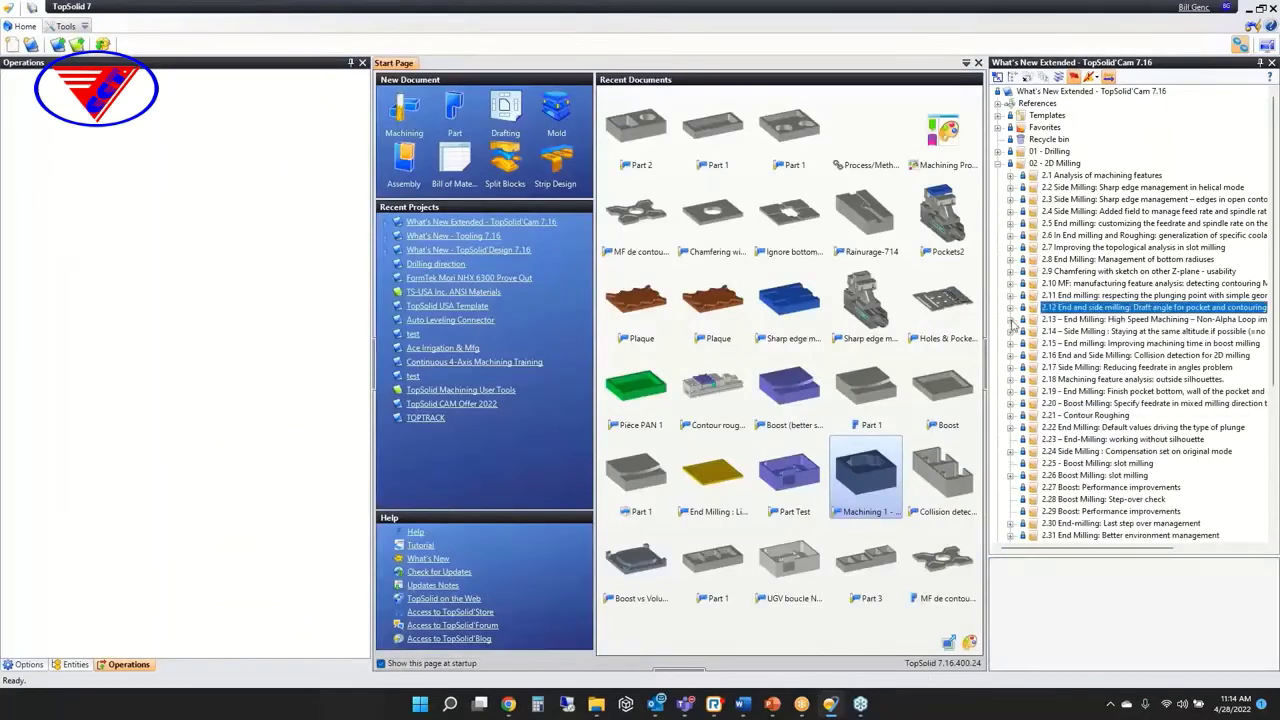
left_click(1010, 320)
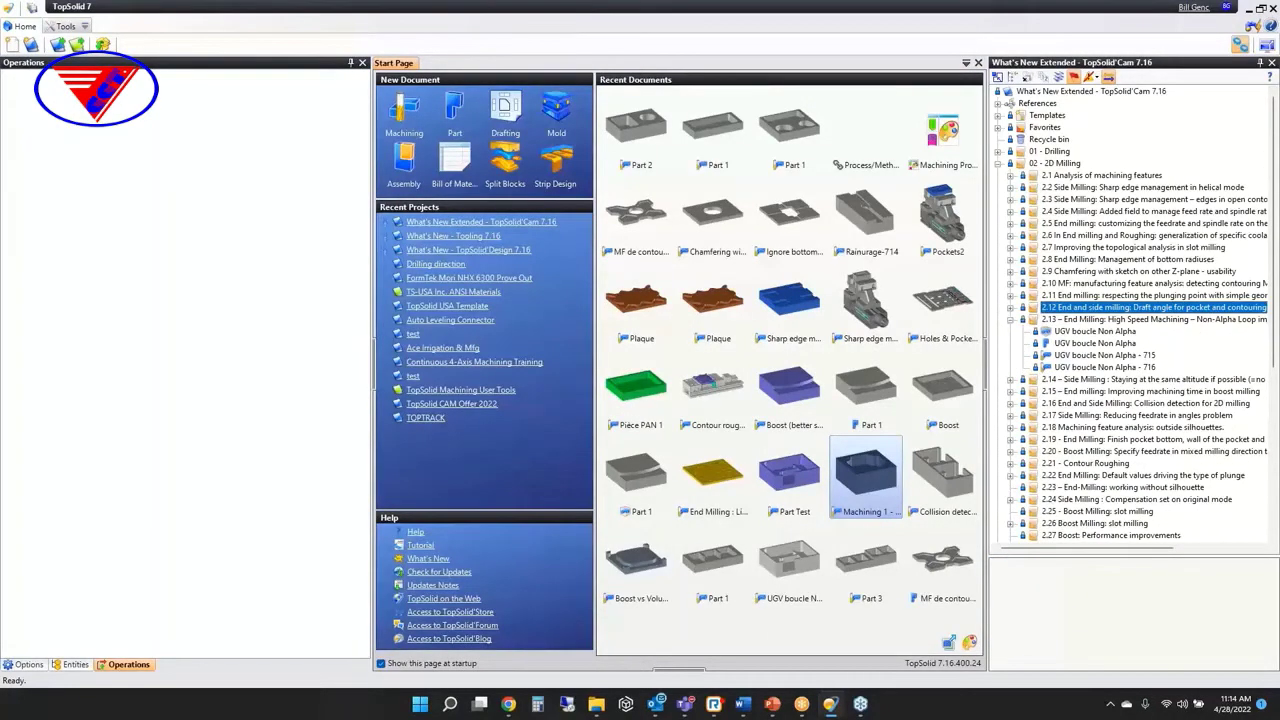
double_click(1105, 356)
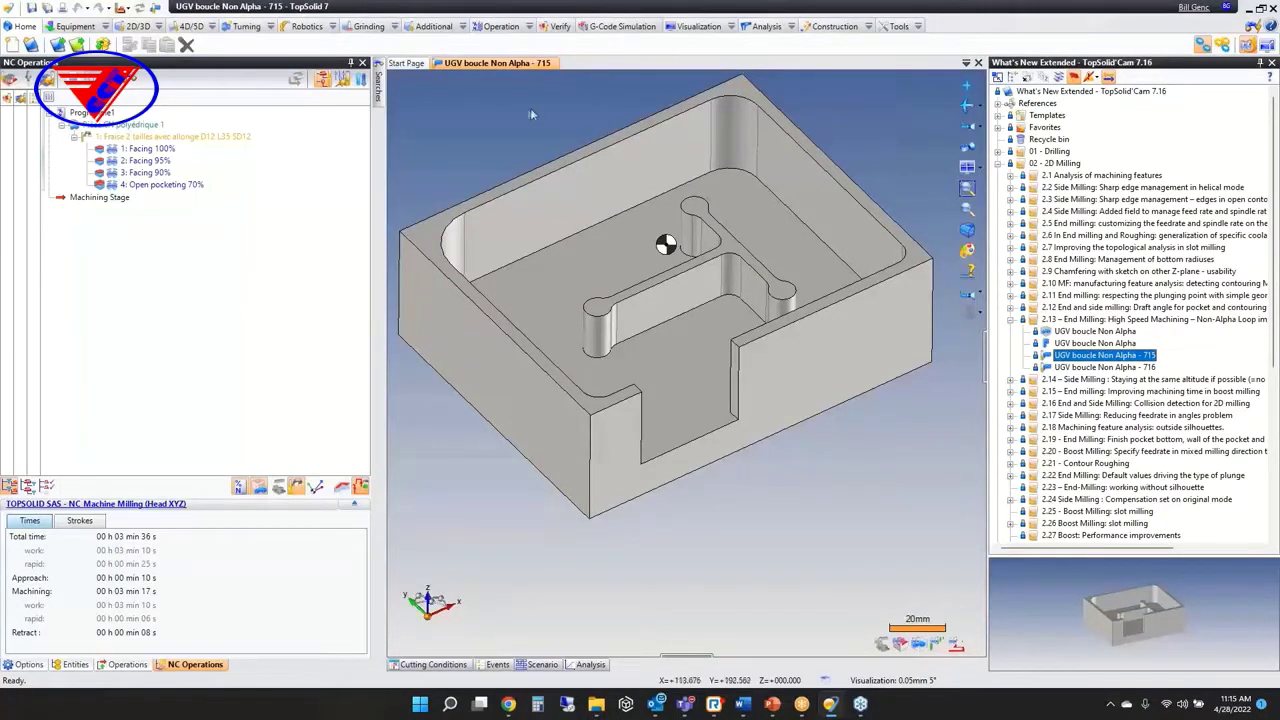
Step: Edit the Facing 100% operation and review its step over and toolpath settings without changing them
left_click(142, 149)
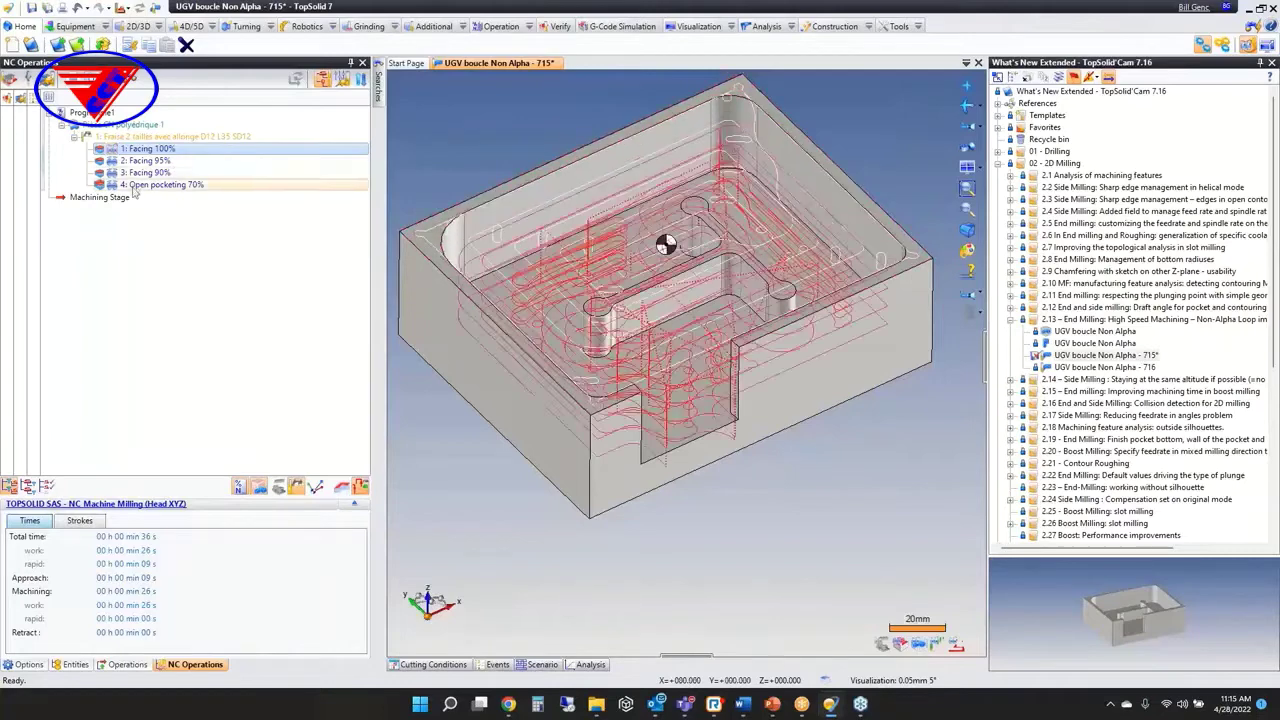
double_click(146, 155)
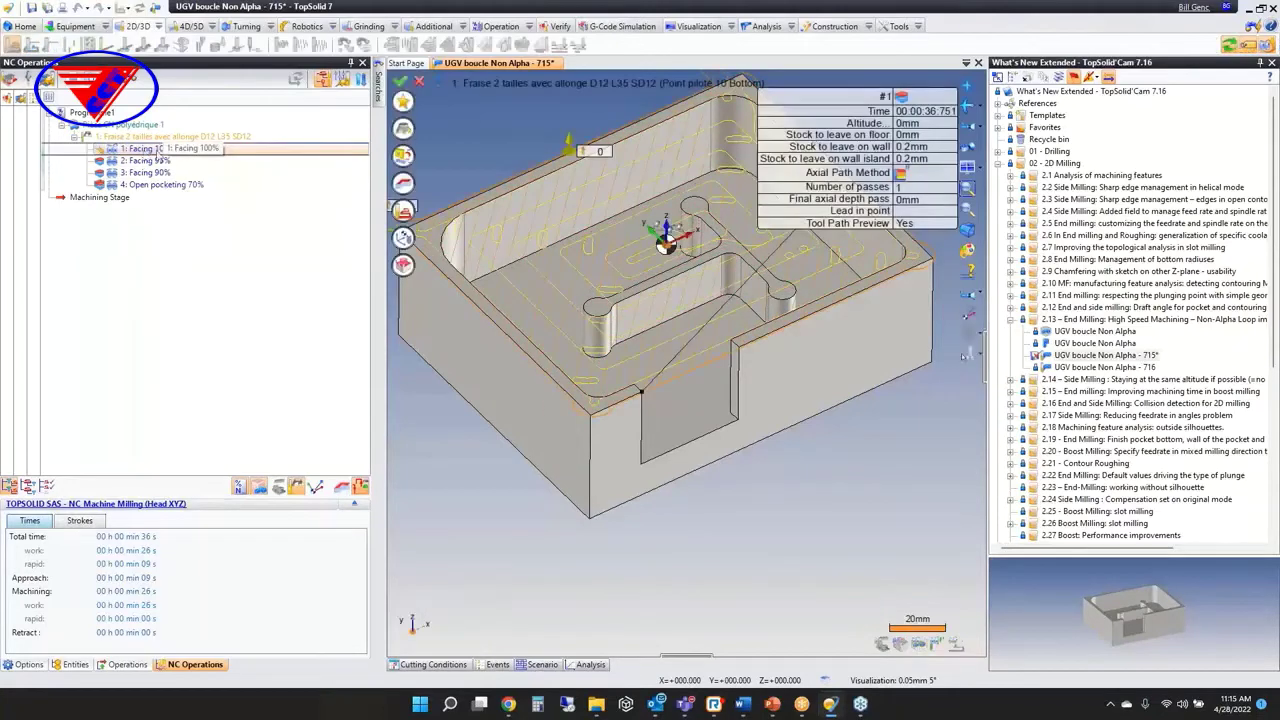
left_click(403, 210)
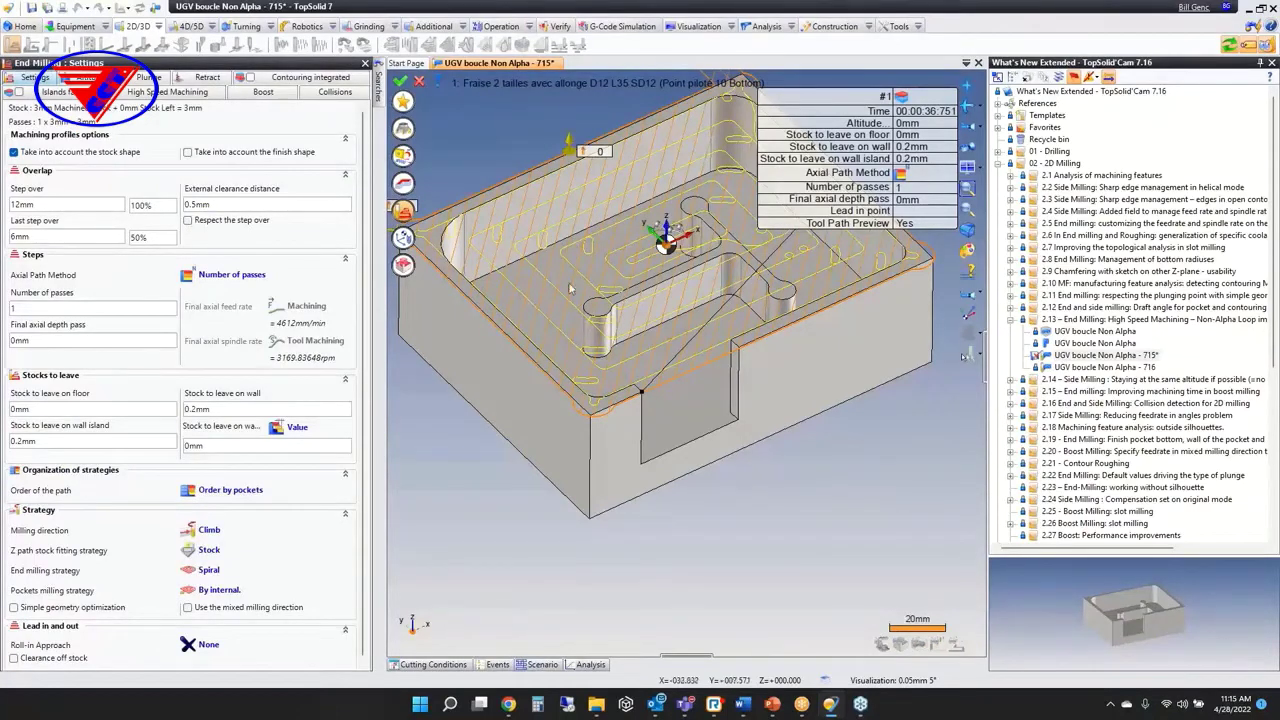
left_click(400, 80)
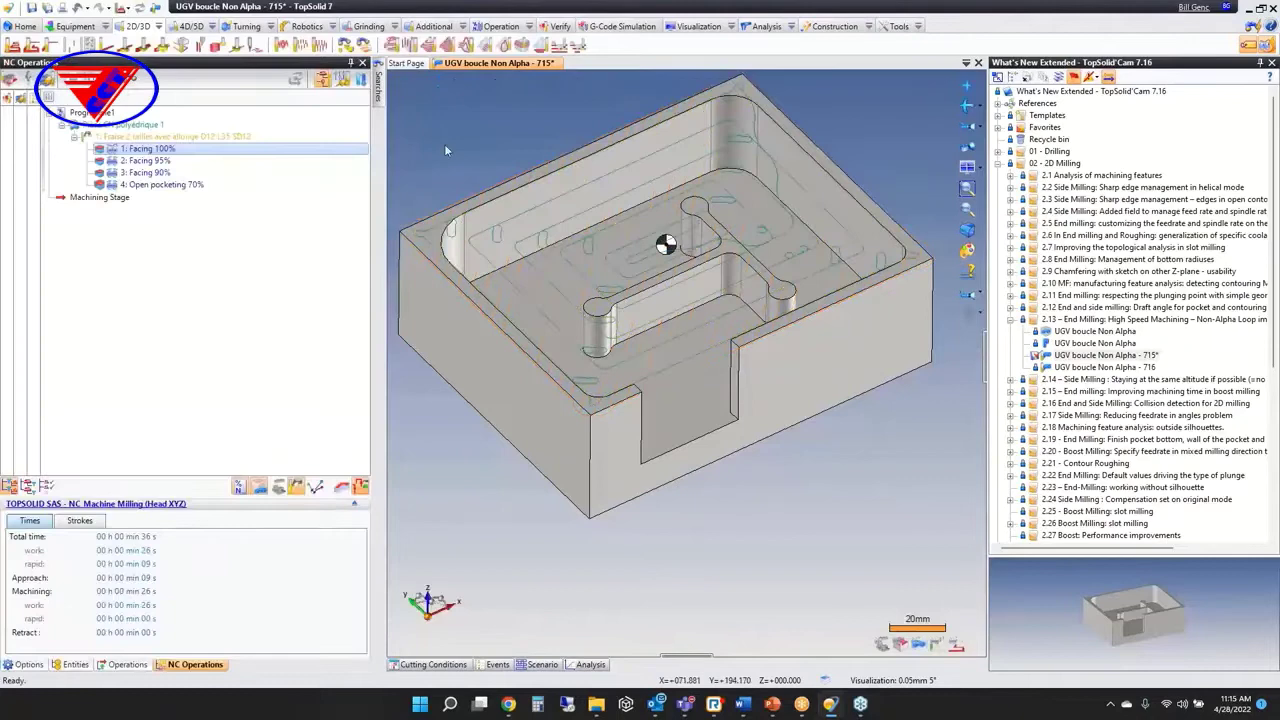
Step: Upgrade the Facing 100% and Facing 95% operations to the current version of the high speed machining toolpath
right_click(142, 150)
mouse_move(197, 216)
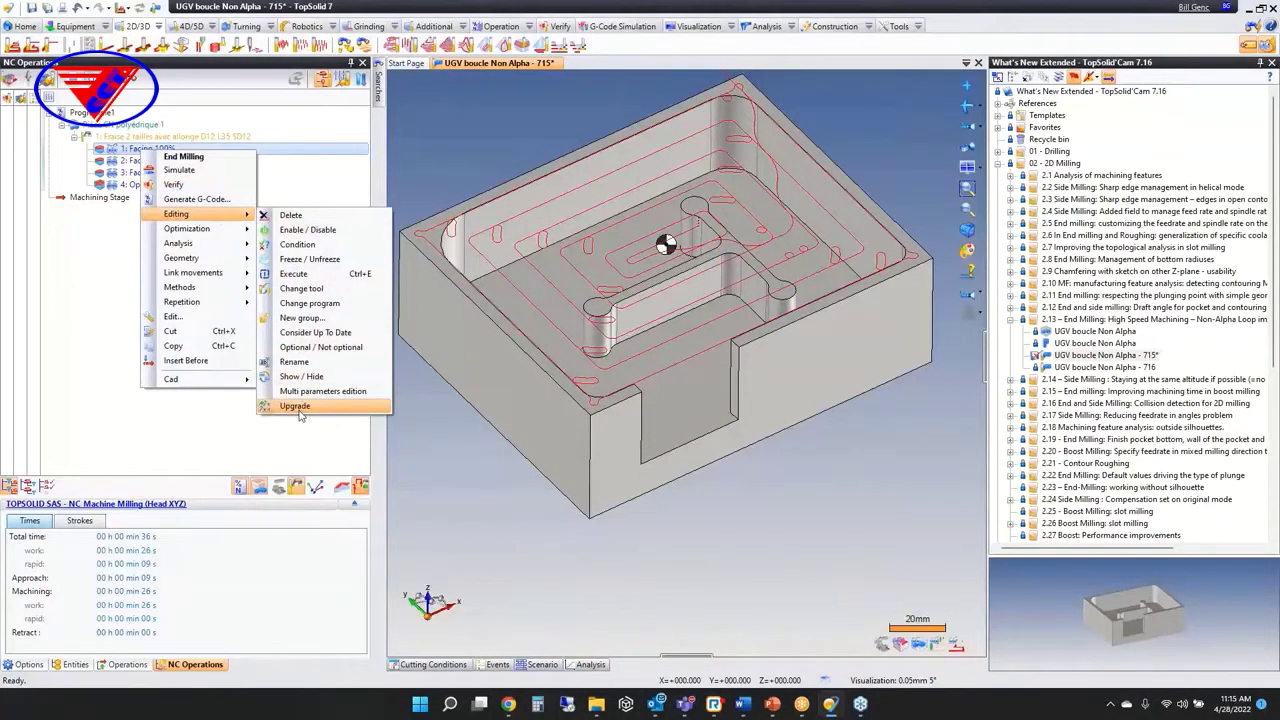
left_click(298, 408)
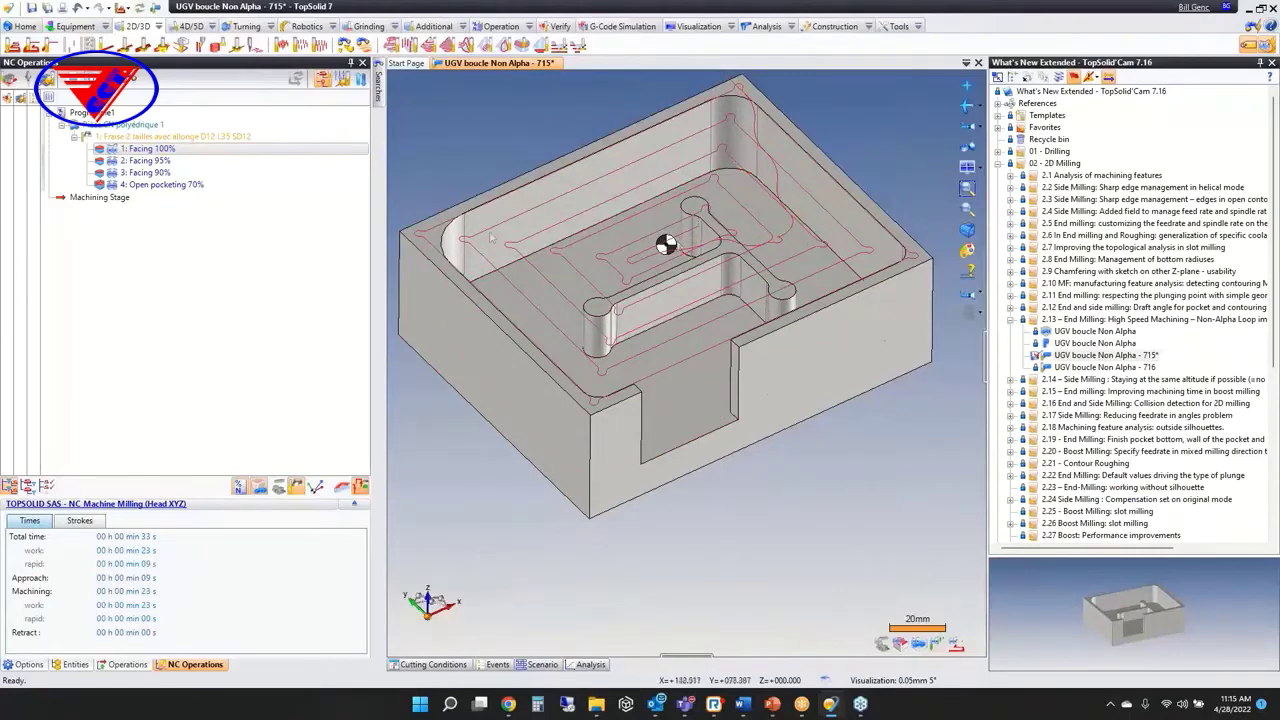
left_click(148, 162)
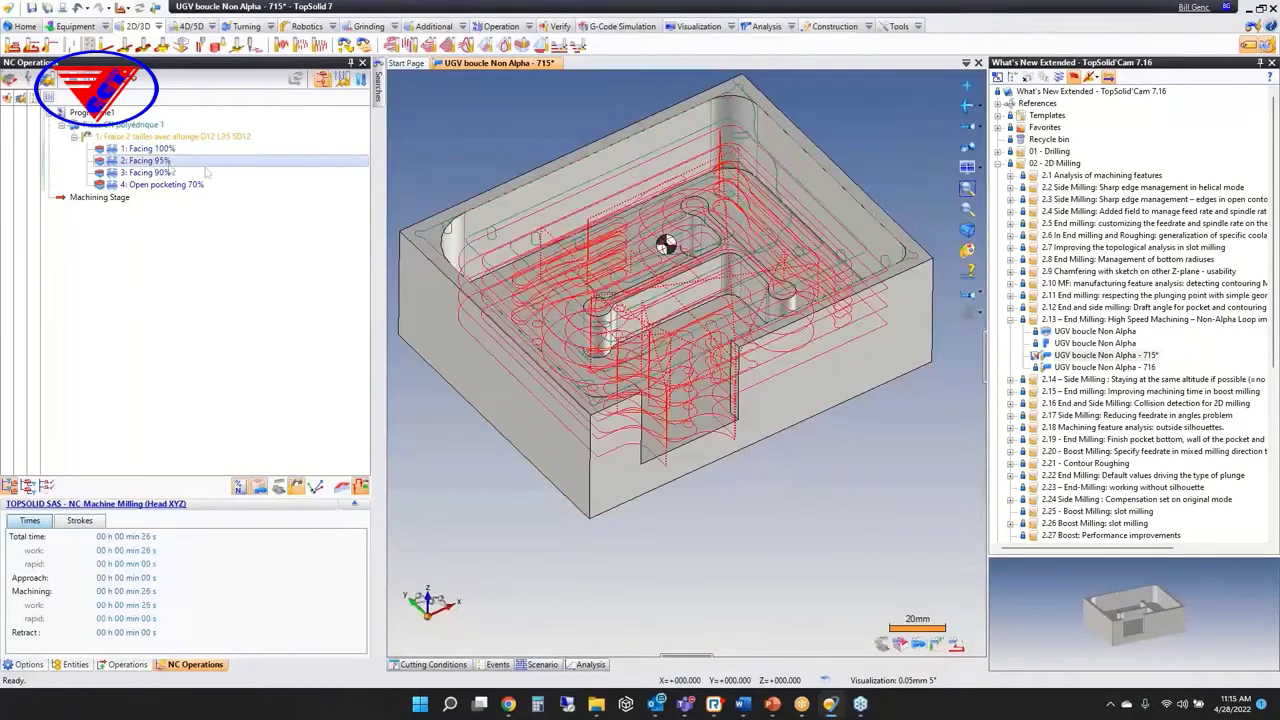
right_click(150, 162)
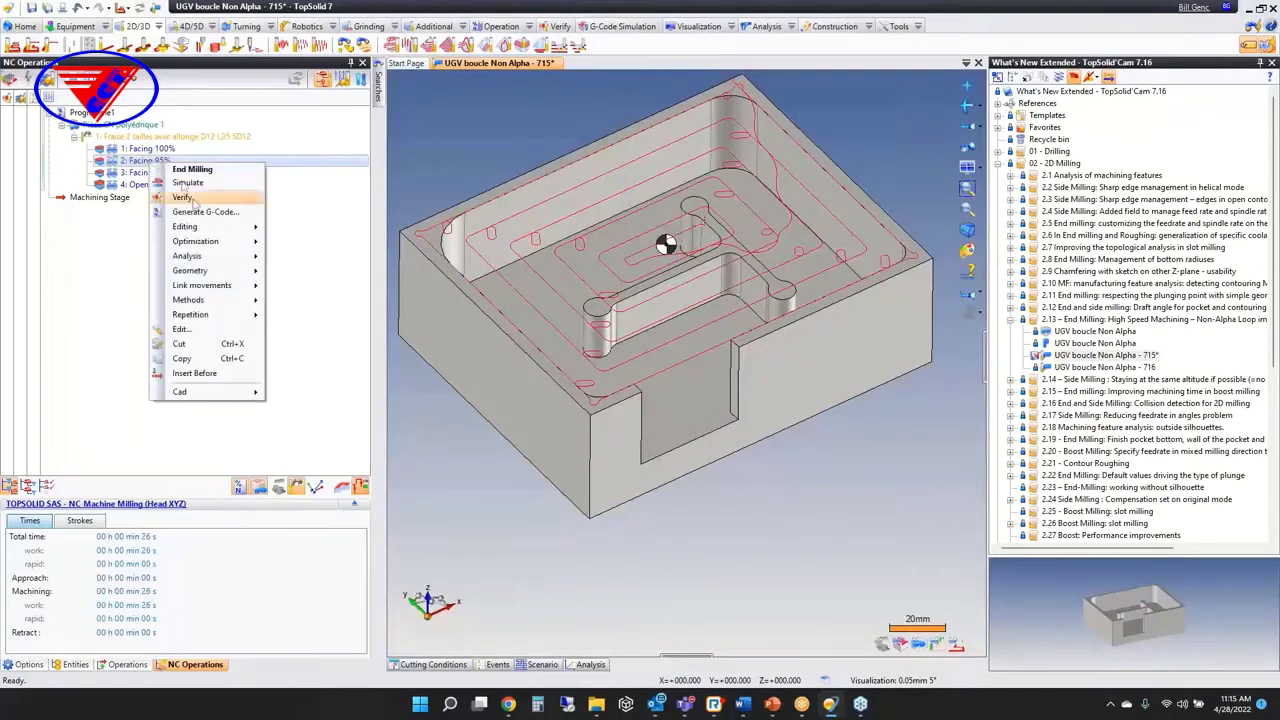
mouse_move(190, 226)
left_click(304, 418)
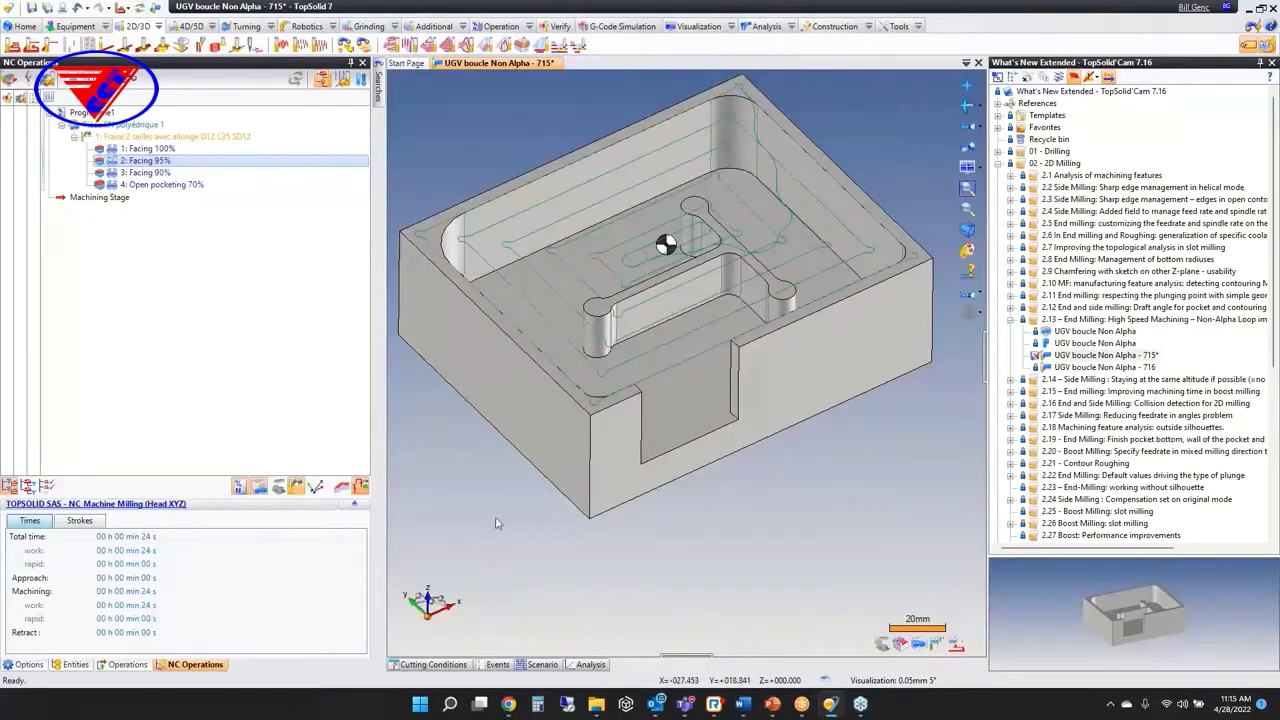
Step: Upgrade the Facing 90% operation to the current version of the high speed machining toolpath
left_click(146, 173)
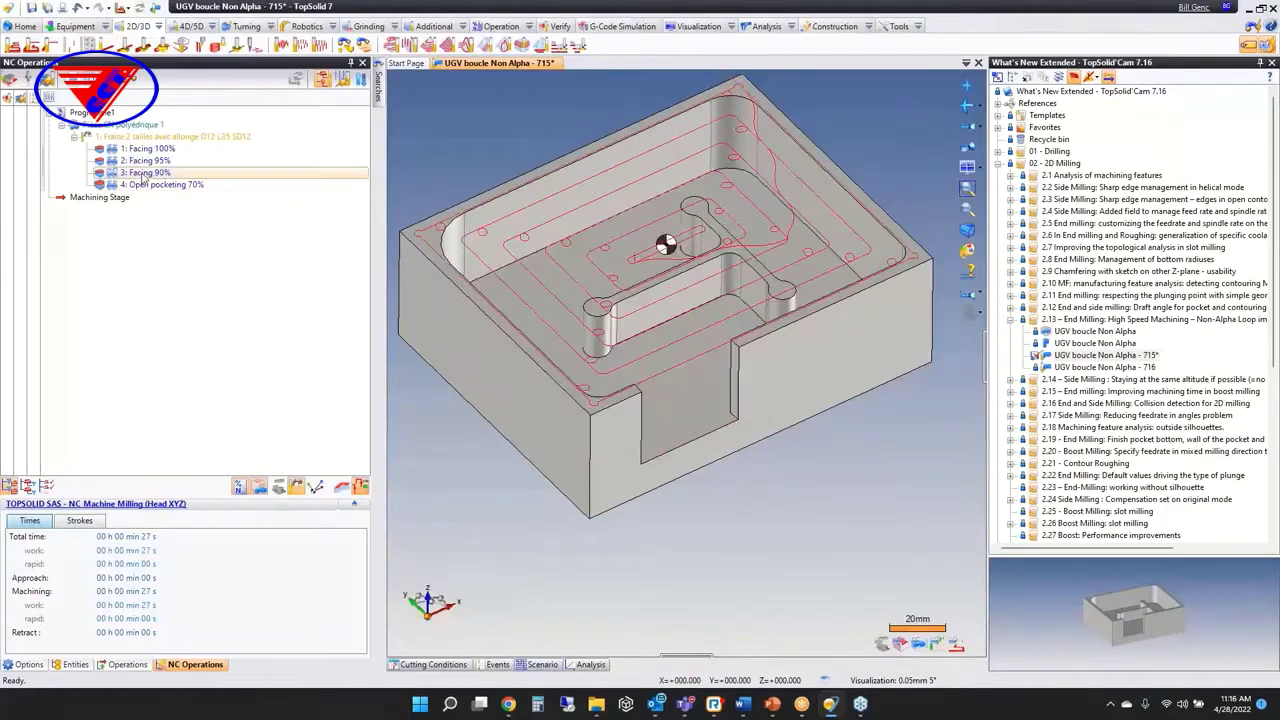
right_click(148, 173)
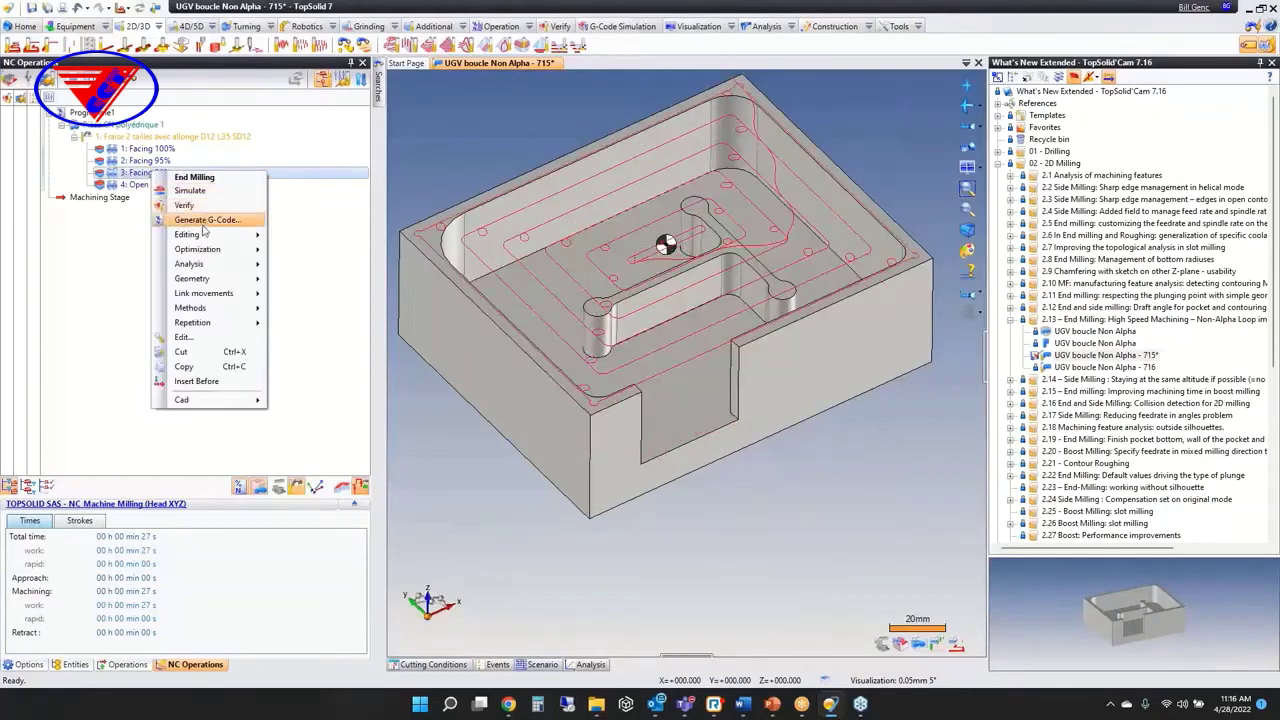
mouse_move(202, 235)
left_click(342, 428)
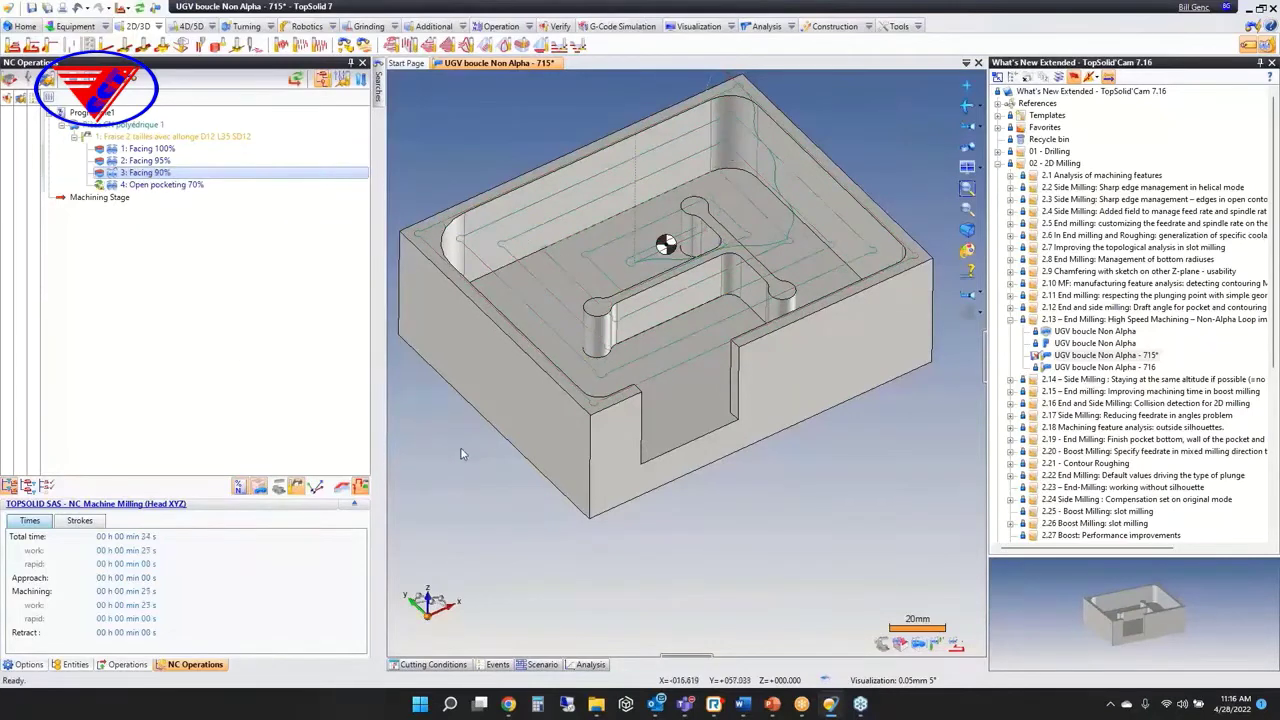
Step: Inspect the Open pocketing 70% toolpath and upgrade that operation to the current version
left_click(148, 187)
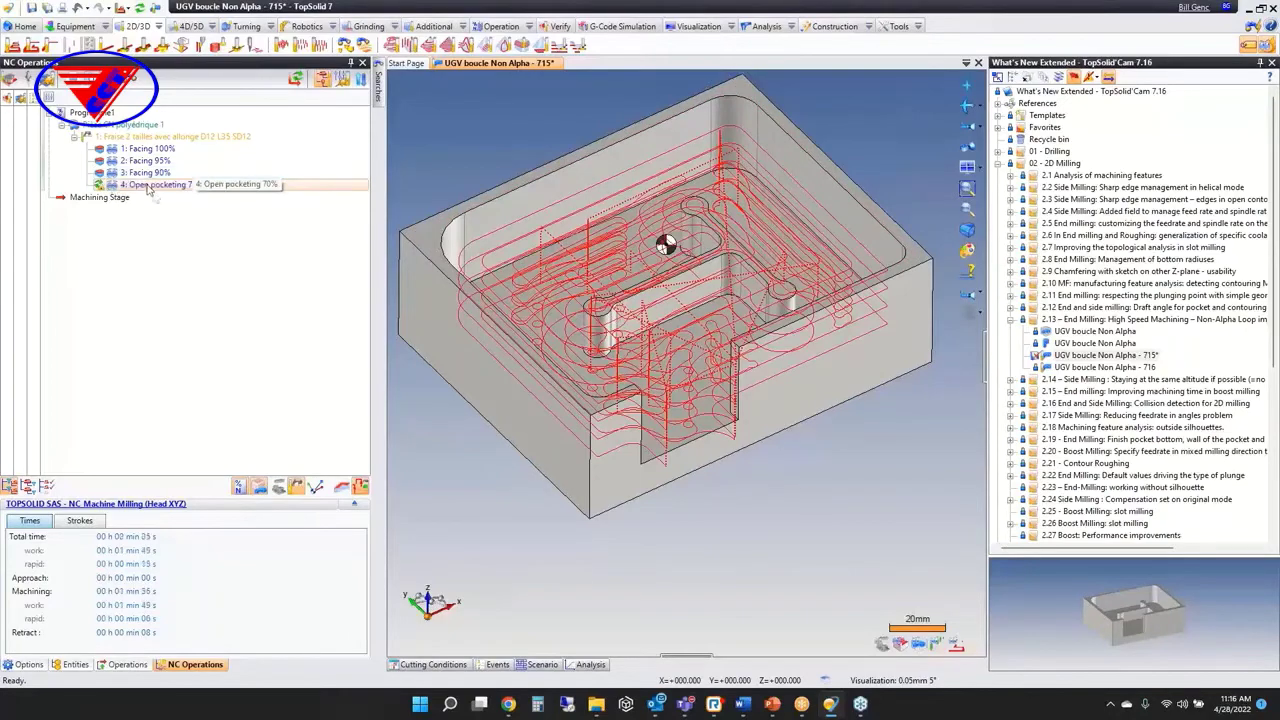
middle_click_drag(410, 355, 509, 163)
scroll(512, 443, "up", 4)
middle_click_drag(504, 455, 590, 480)
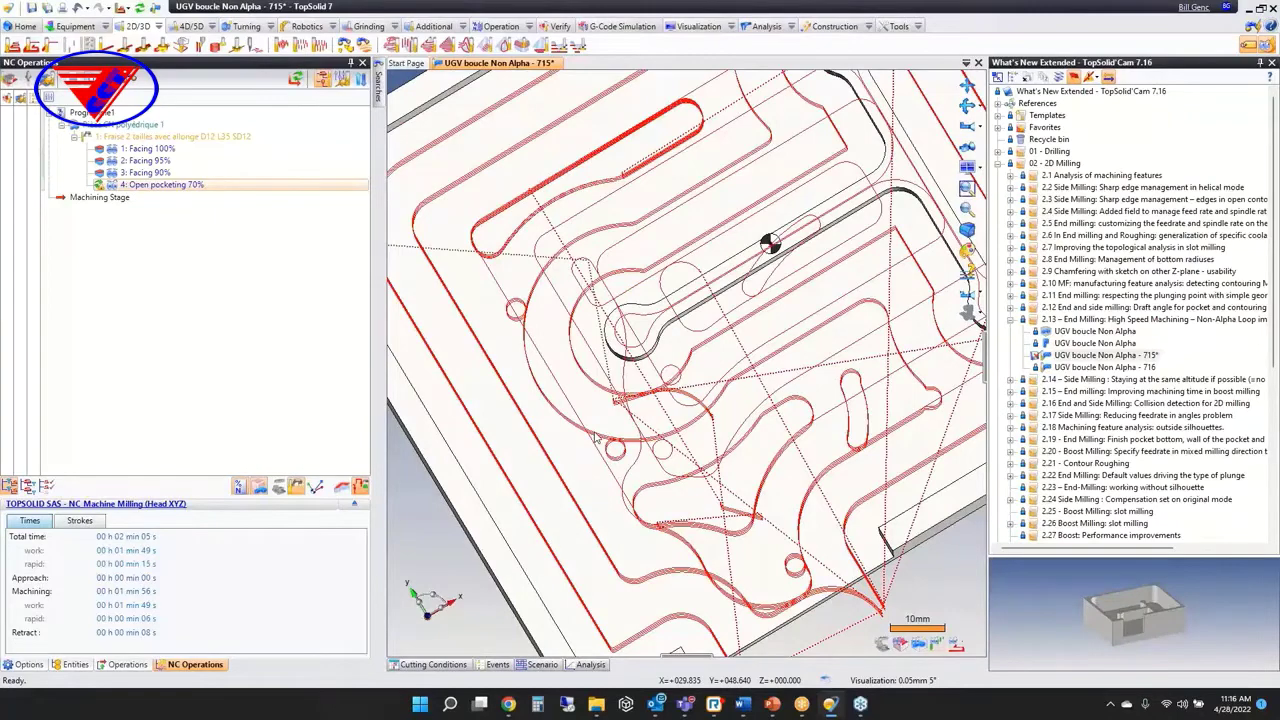
right_click(140, 186)
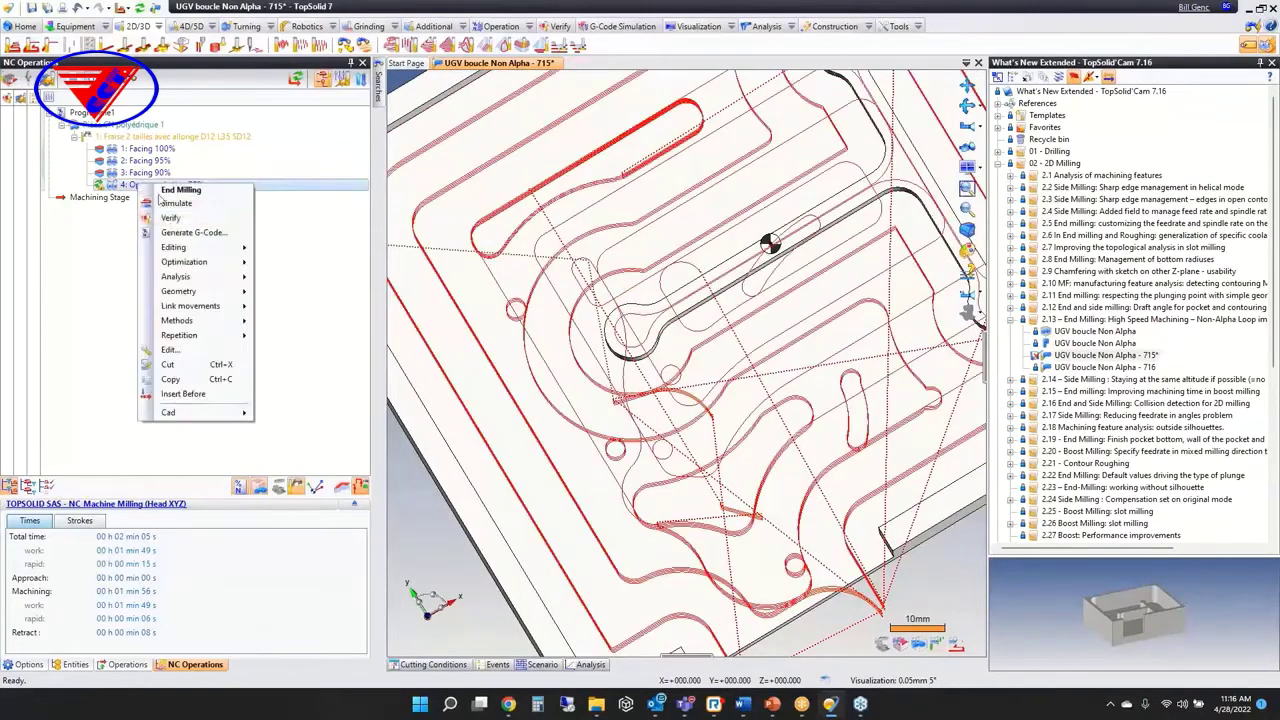
mouse_move(200, 247)
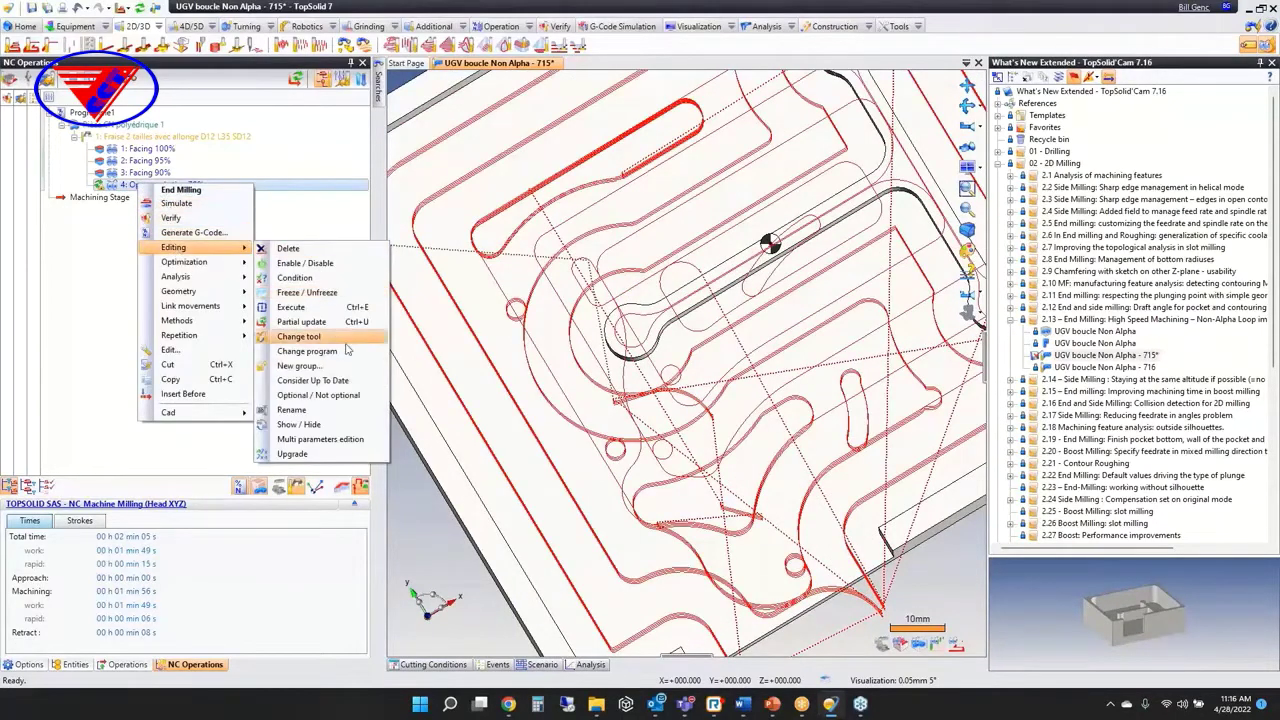
left_click(322, 454)
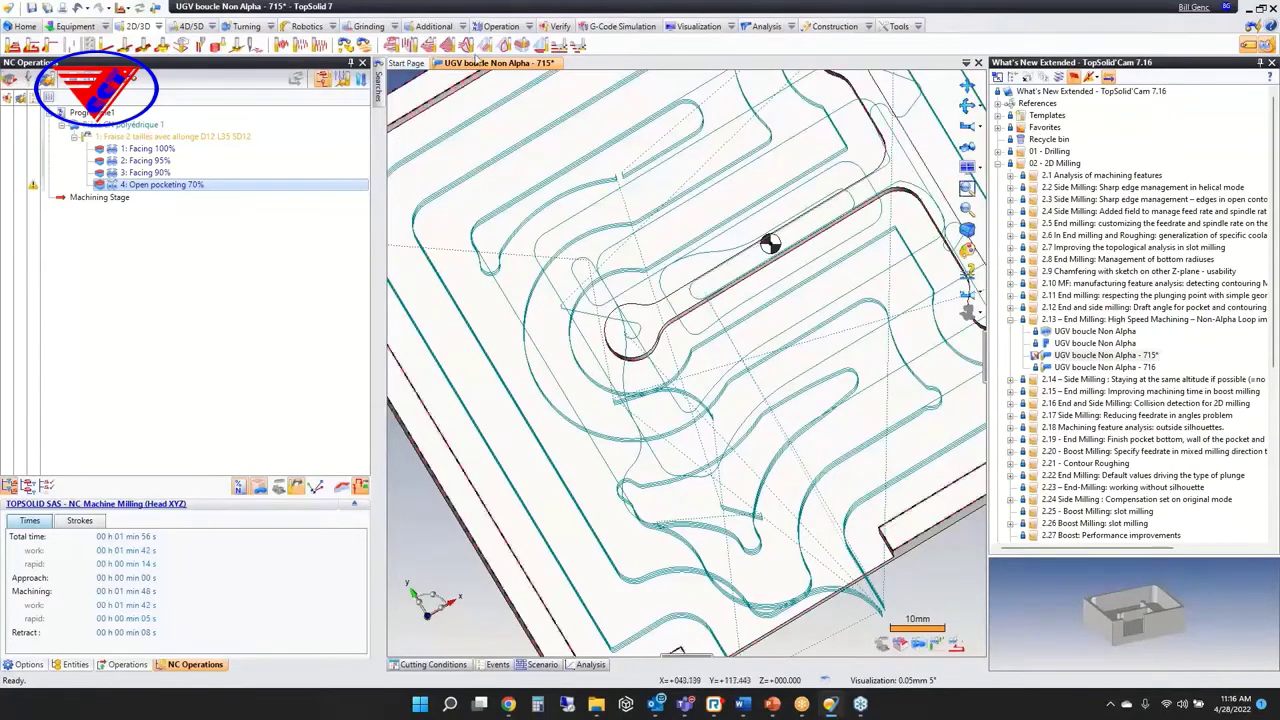
Step: Edit the Open pocketing 70% operation and review its high speed machining strategy and loop radius without changing them
double_click(168, 186)
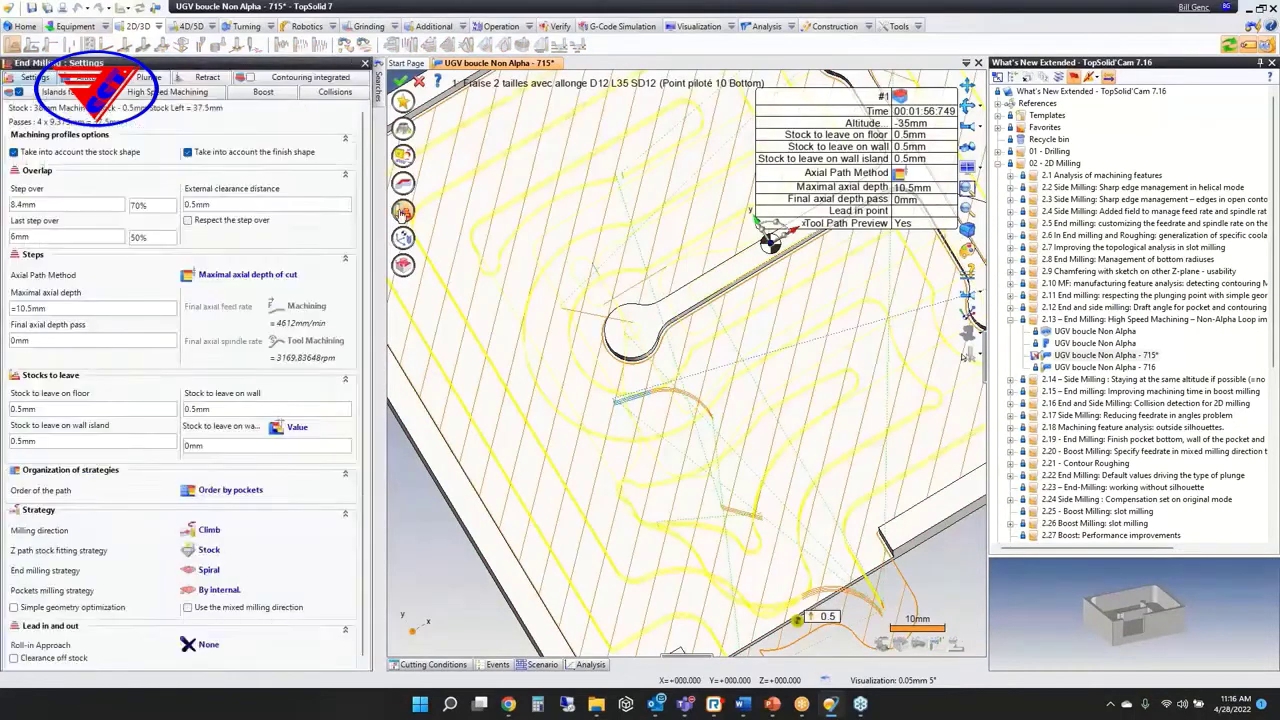
left_click(147, 95)
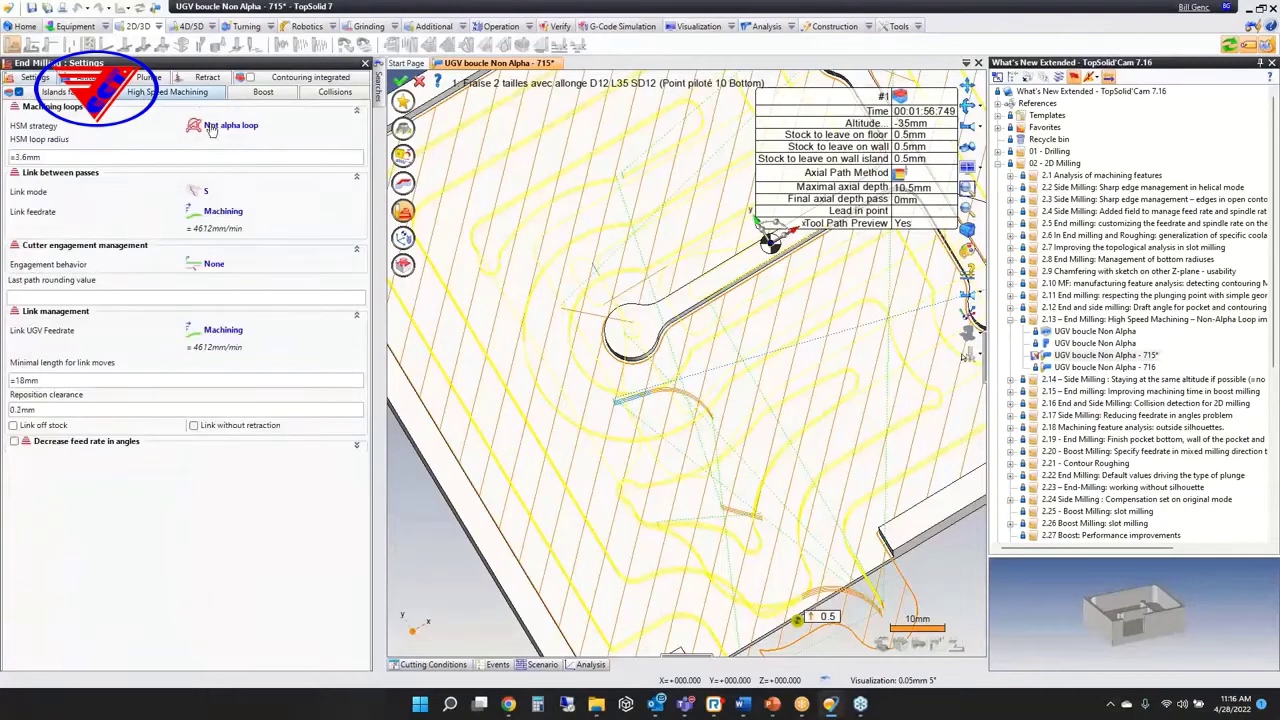
left_click(404, 82)
Step: Close the UGV boucle Non Alpha - 715 document without saving and open the Part 1 machining document from section 2.14
middle_click(470, 68)
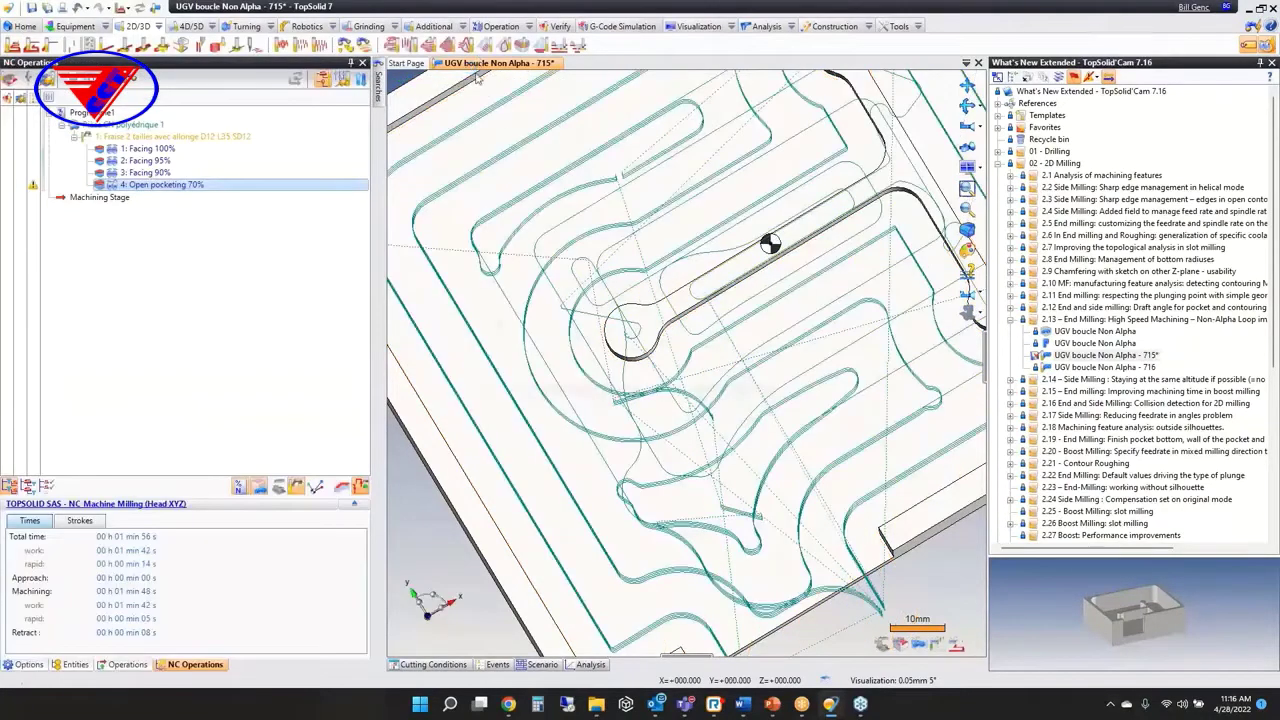
left_click(648, 380)
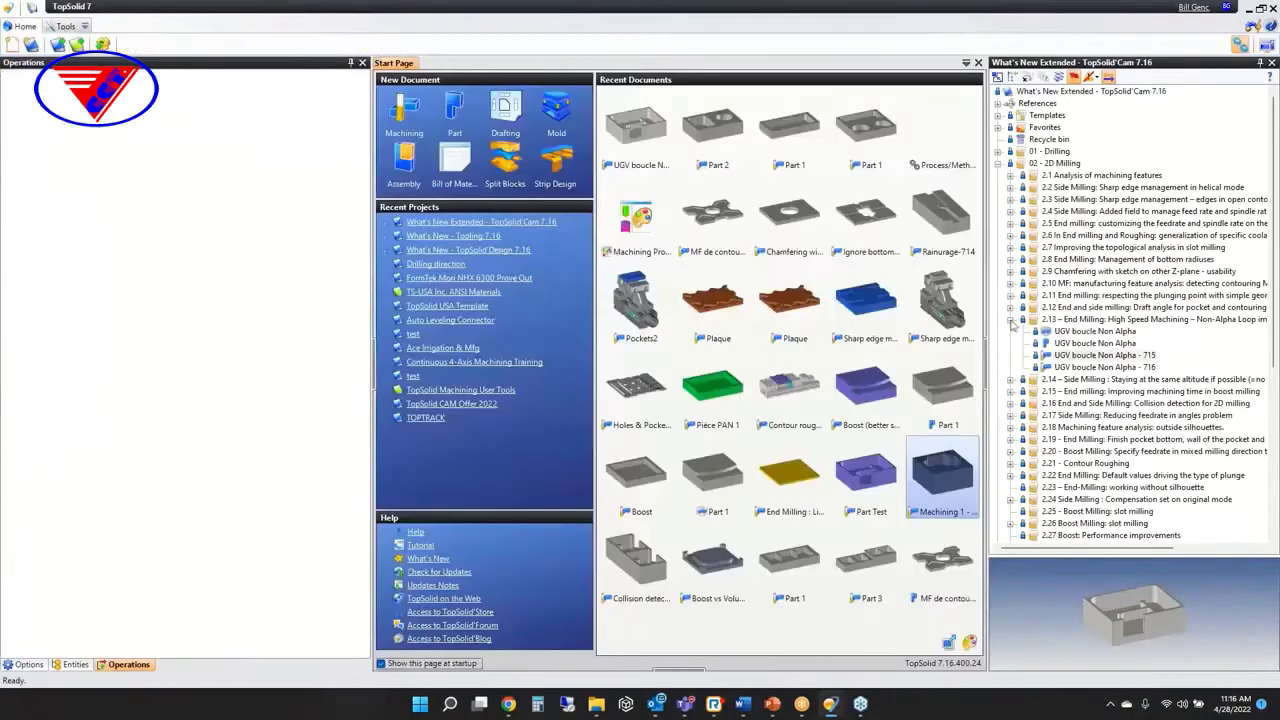
left_click(1011, 320)
left_click(1011, 331)
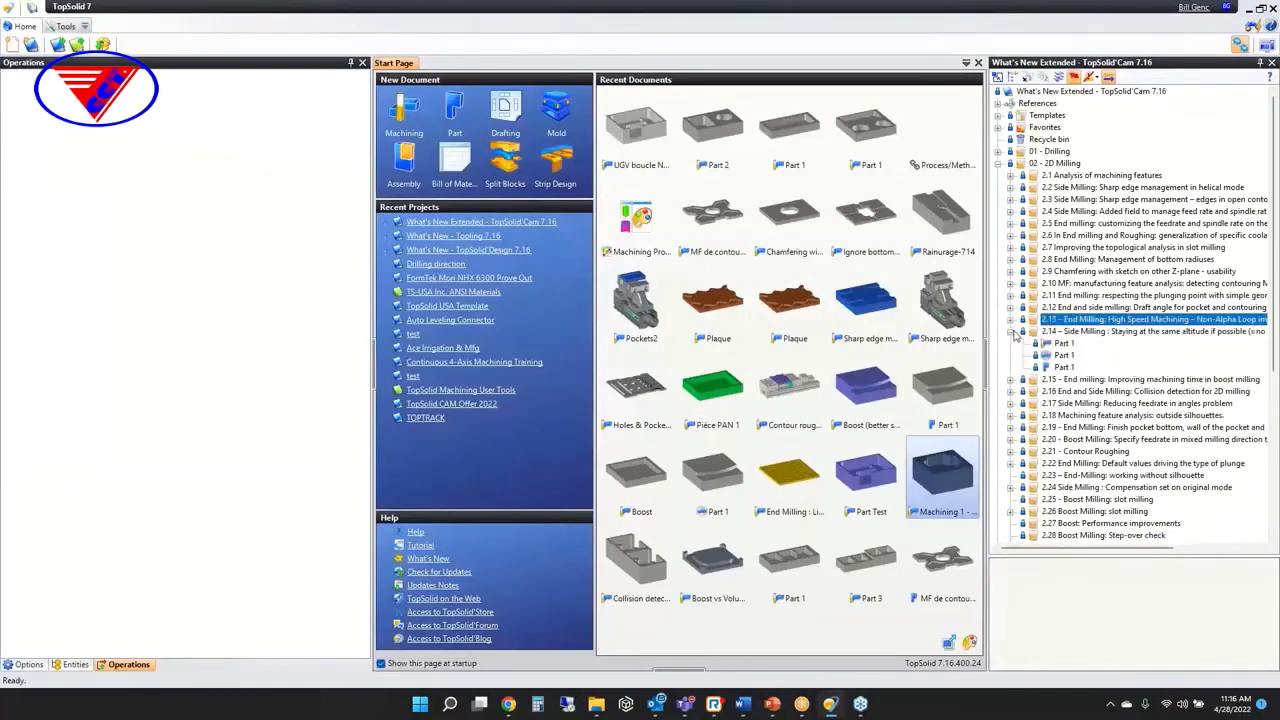
double_click(1062, 345)
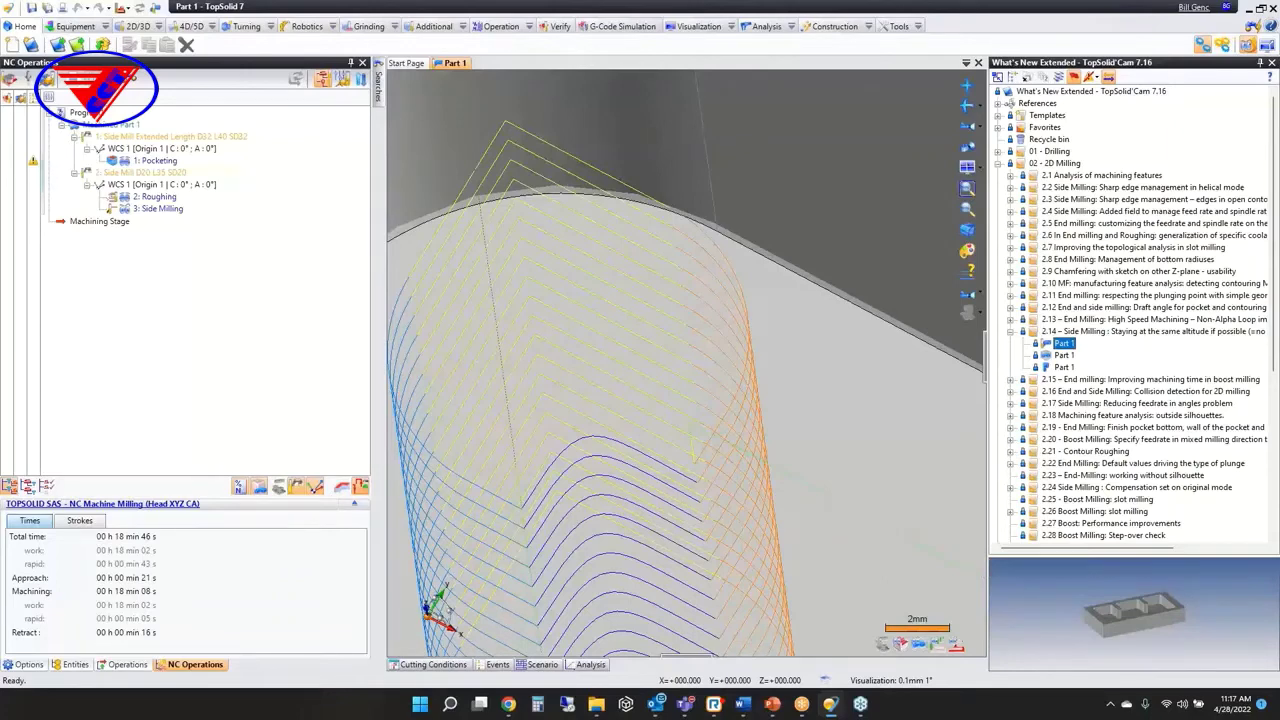
Step: Examine the remachining passes and link moves stacked in the pocket corners of Part 1 from several angles
scroll(617, 394, "down", 6)
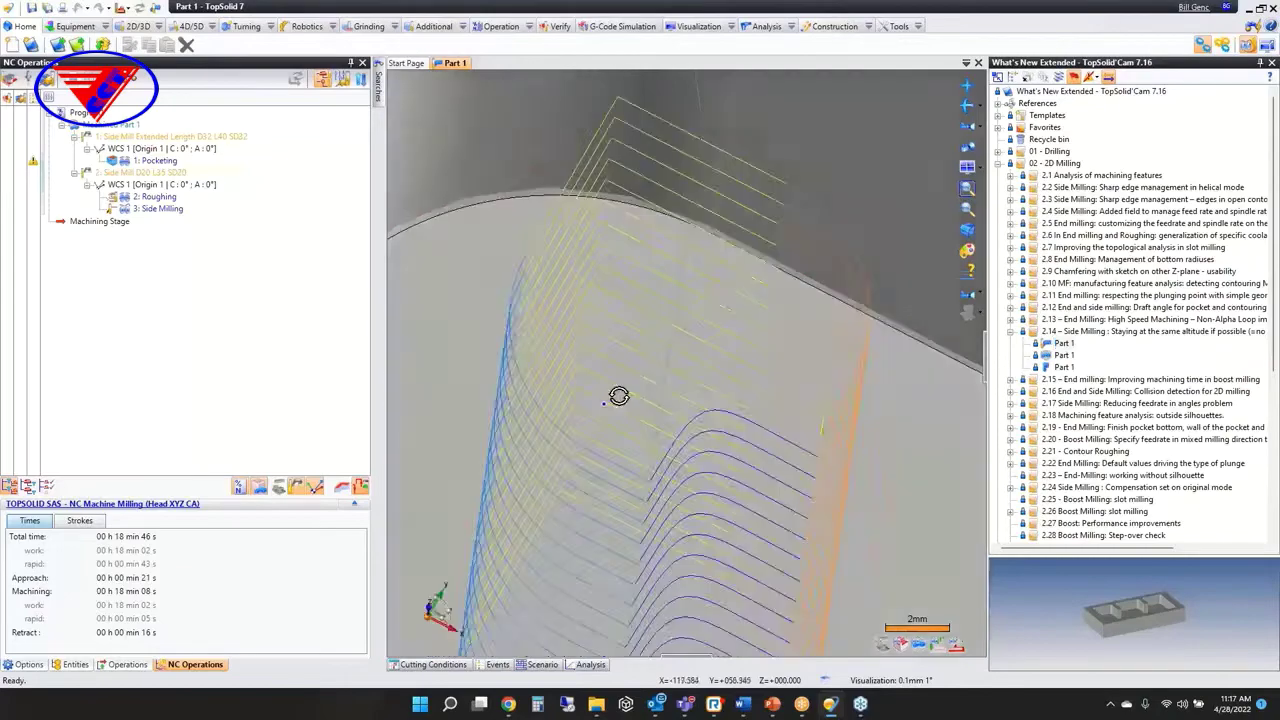
scroll(644, 493, "down", 5)
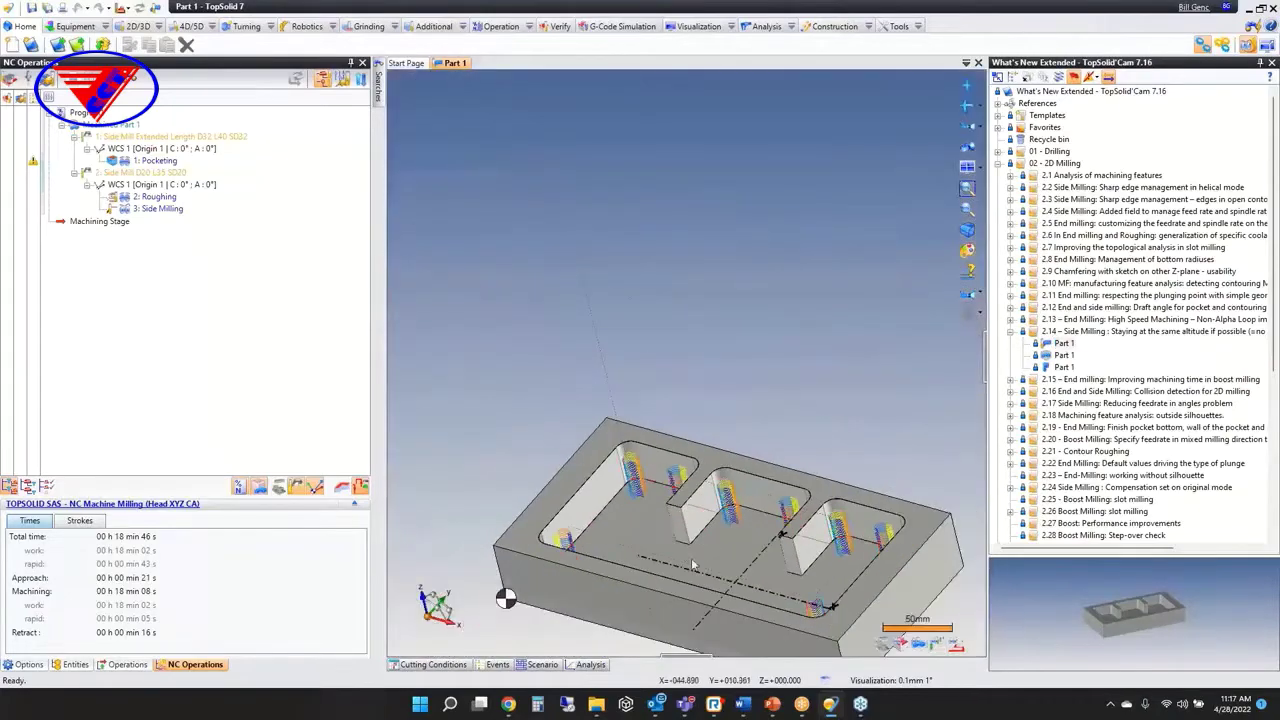
mouse_move(691, 558)
middle_mouse_down()
mouse_move(677, 424)
mouse_move(687, 536)
middle_mouse_up()
scroll(655, 467, "up", 9)
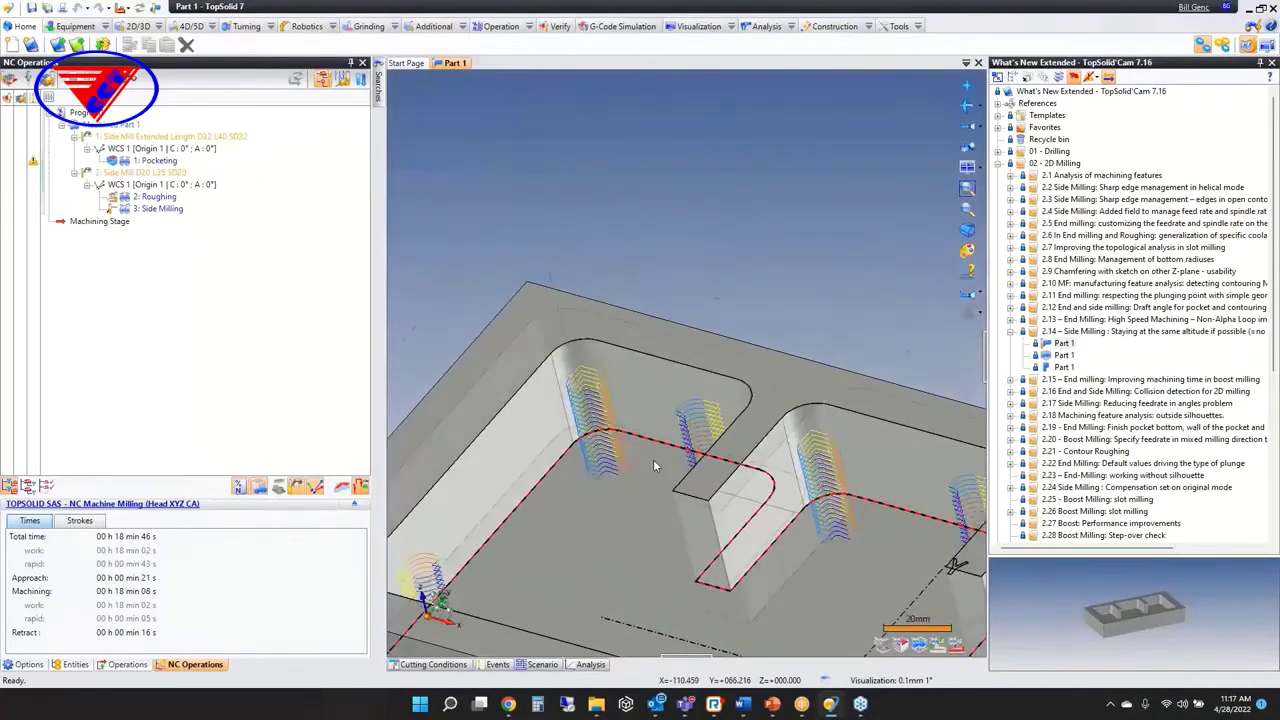
middle_click_drag(678, 372, 671, 336)
scroll(671, 336, "up", 3)
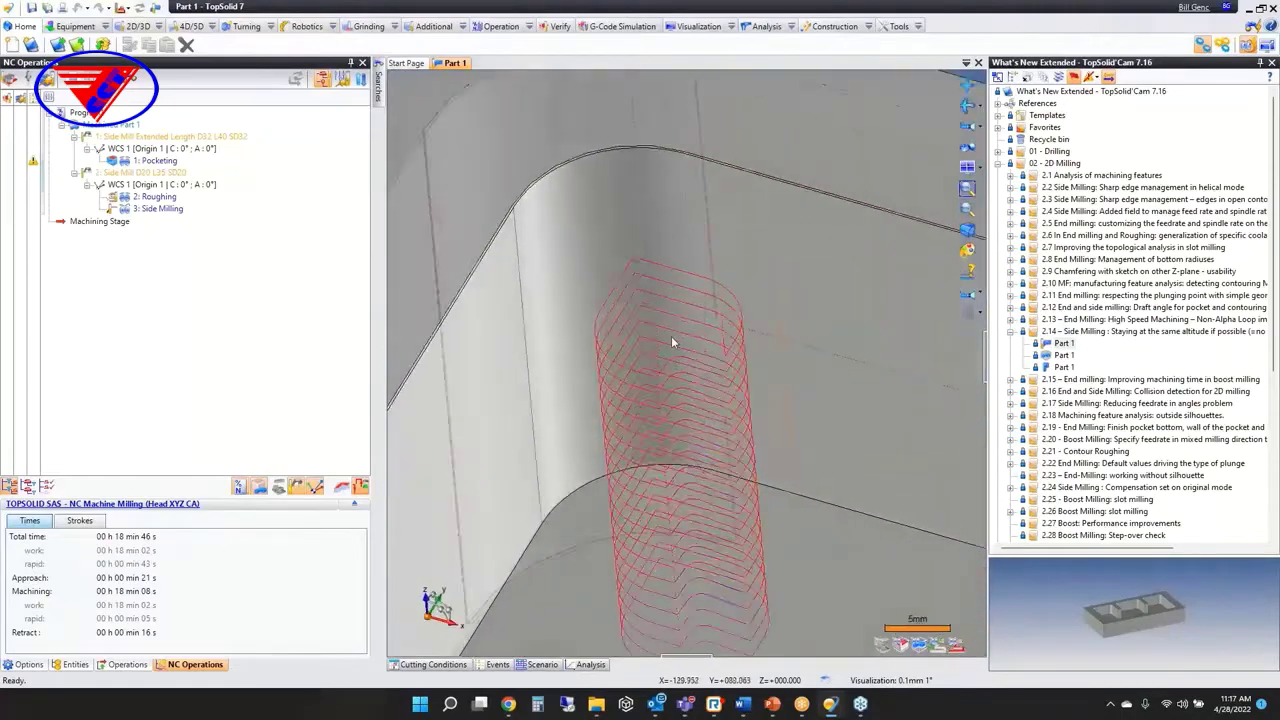
middle_click_drag(547, 352, 736, 254)
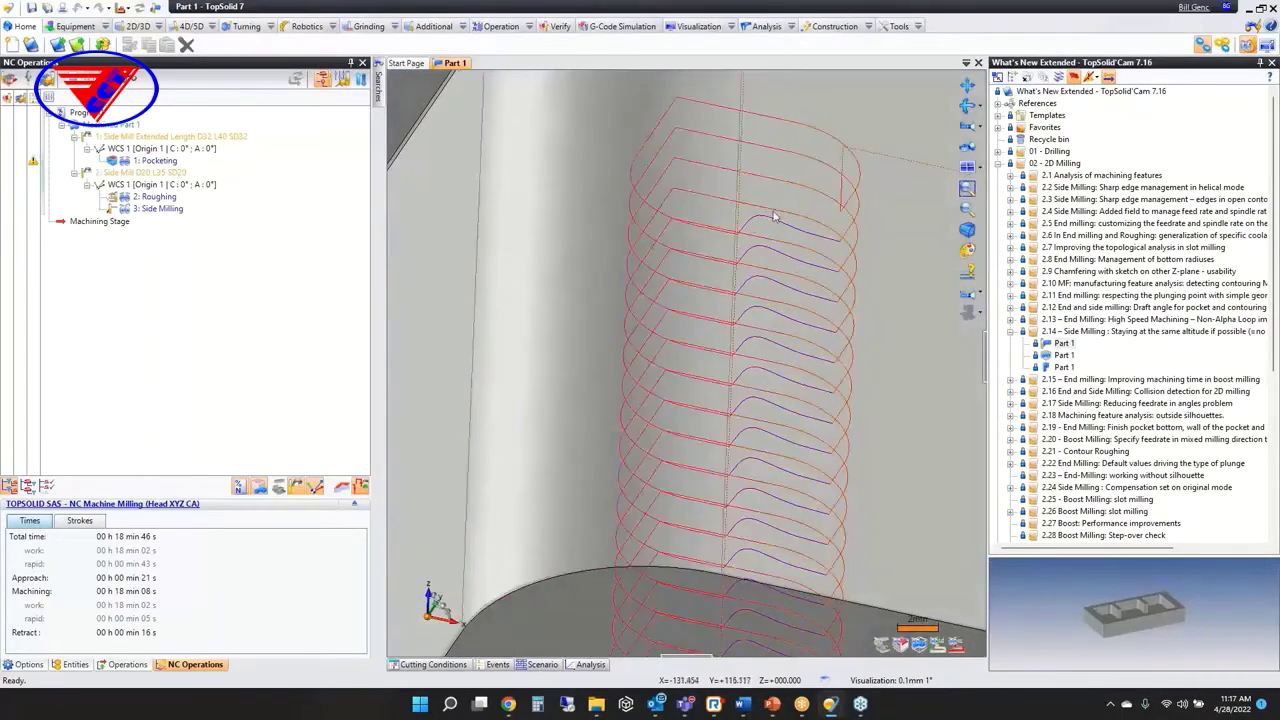
mouse_move(860, 249)
middle_mouse_down()
mouse_move(823, 237)
mouse_move(843, 211)
mouse_move(845, 262)
middle_mouse_up()
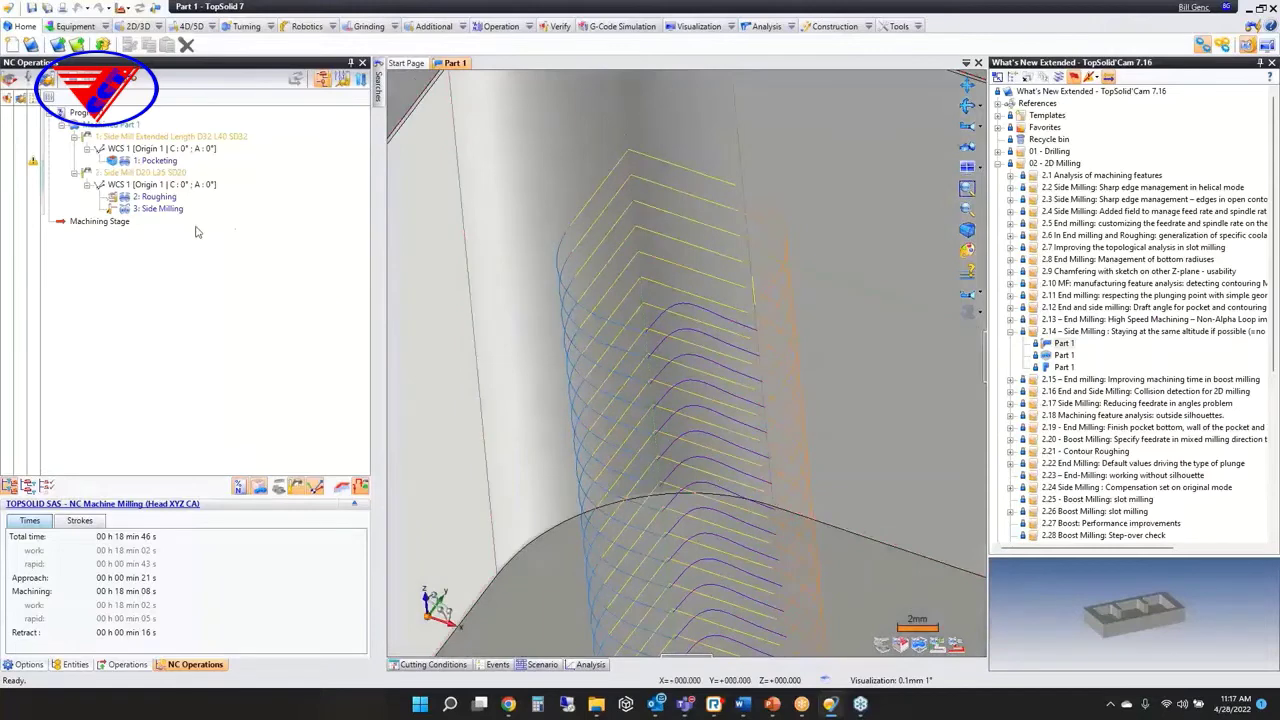
Step: Edit the Side Milling operation and switch its Stay at same Z level if possible option off and back on
double_click(166, 211)
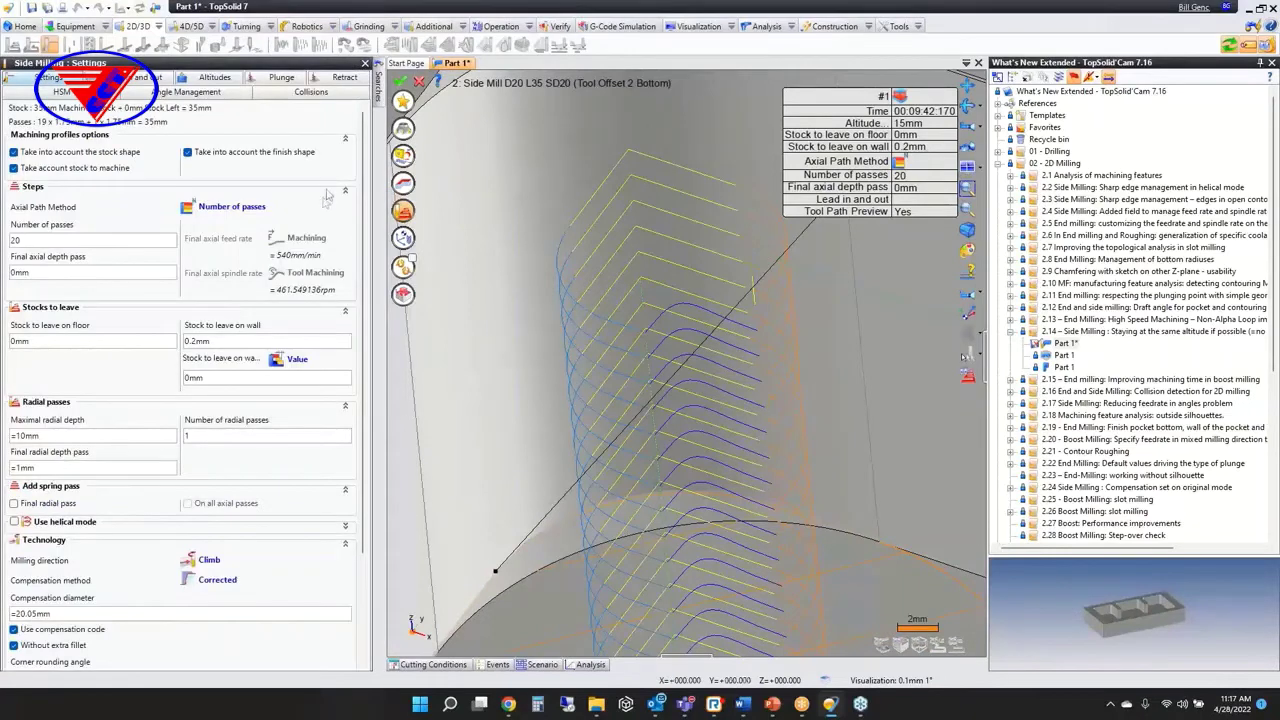
scroll(185, 390, "down", 10)
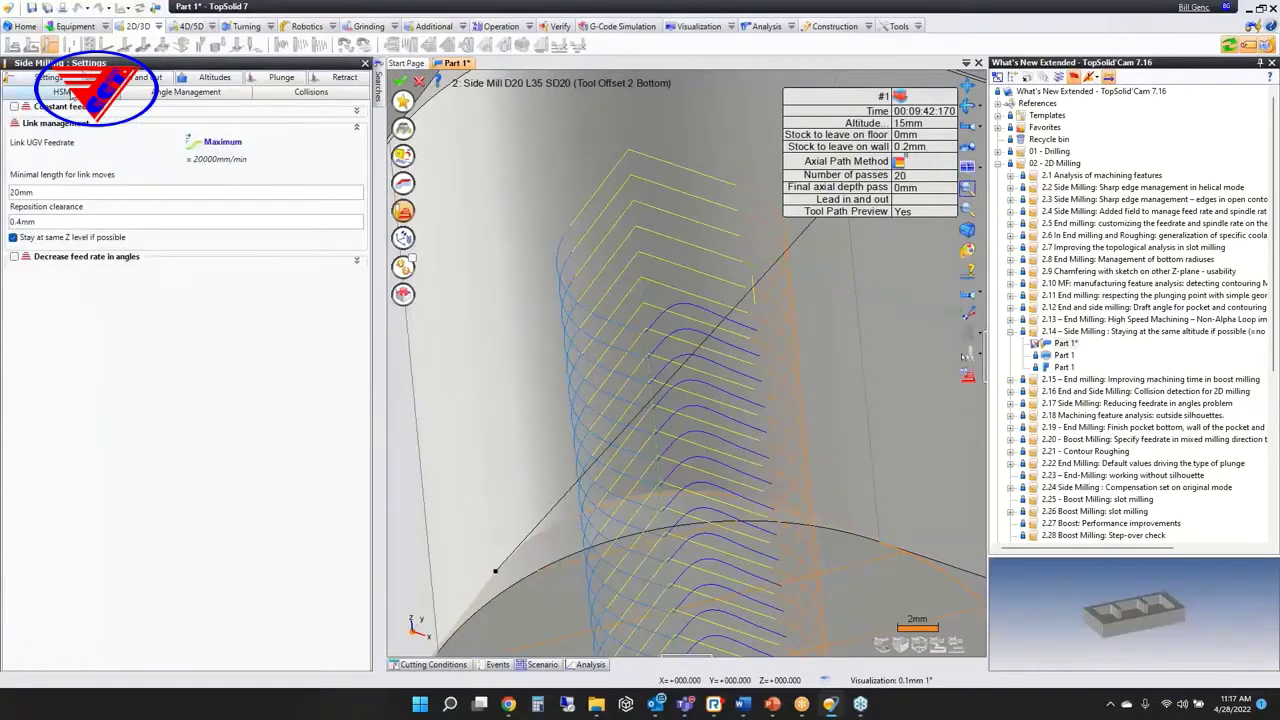
left_click(14, 239)
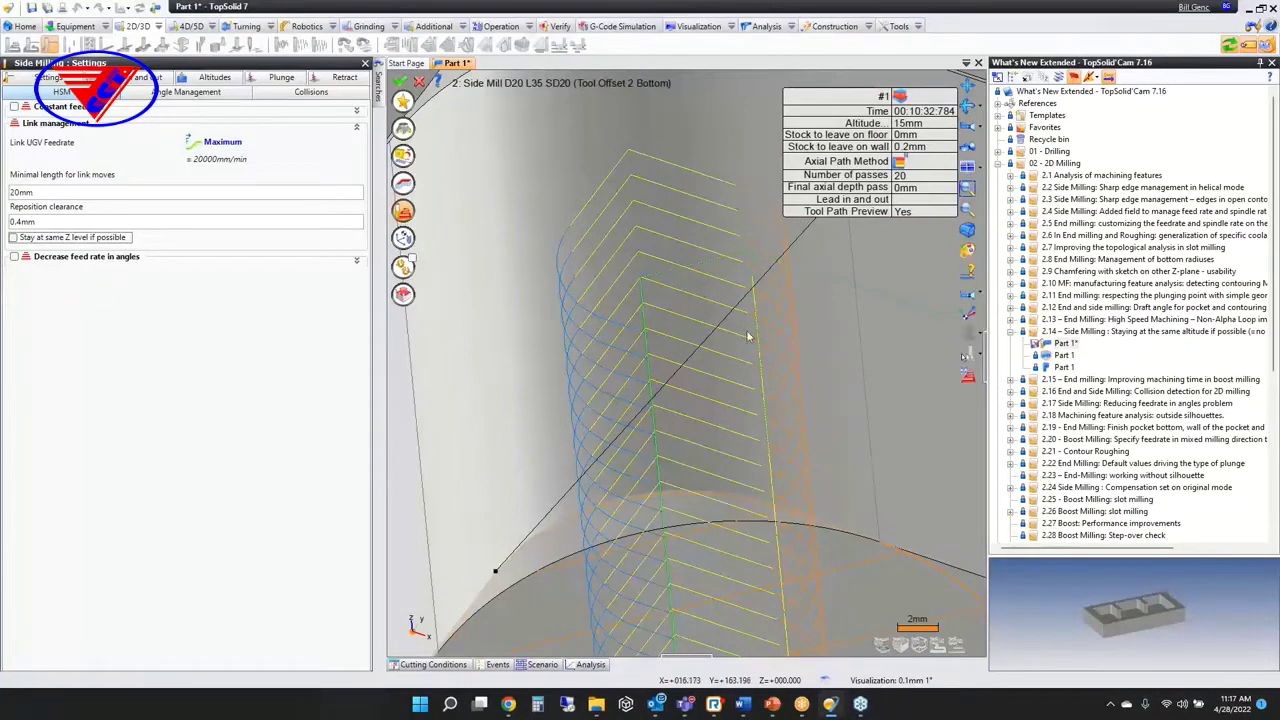
left_click(57, 239)
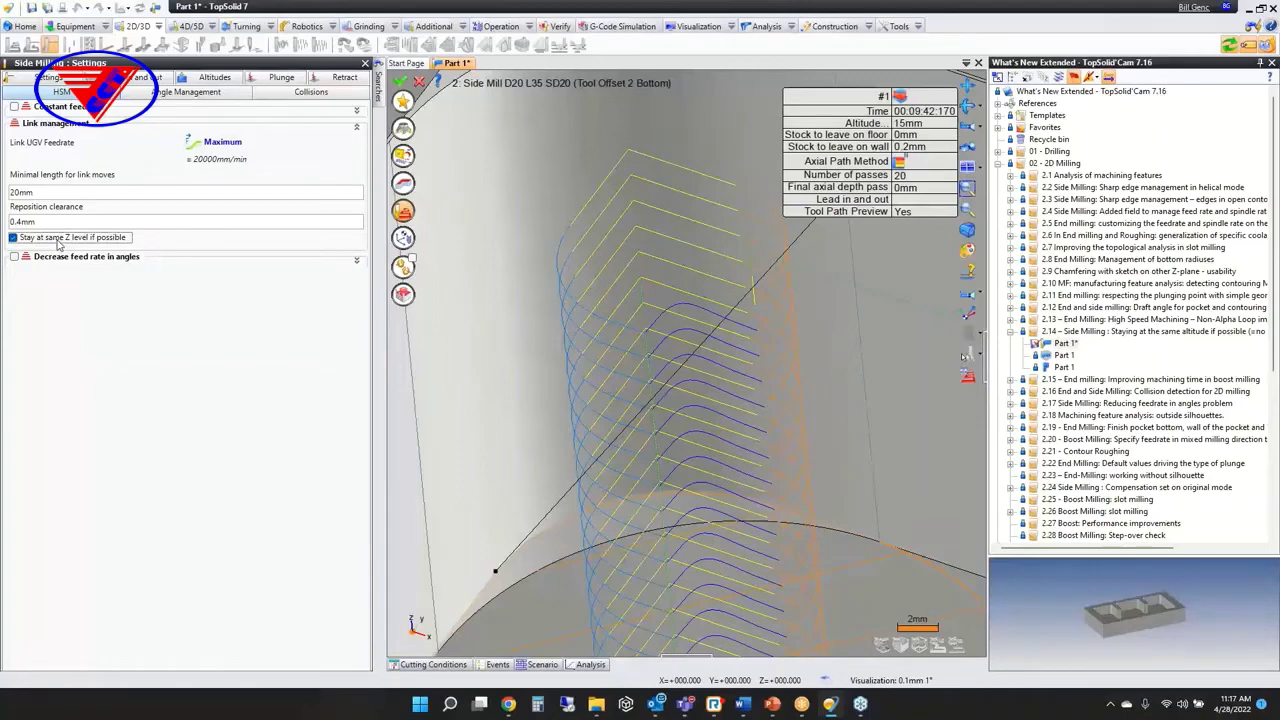
Step: Check the minimal length for link moves and examine the corner passes of the Side Milling toolpath up close
double_click(40, 193)
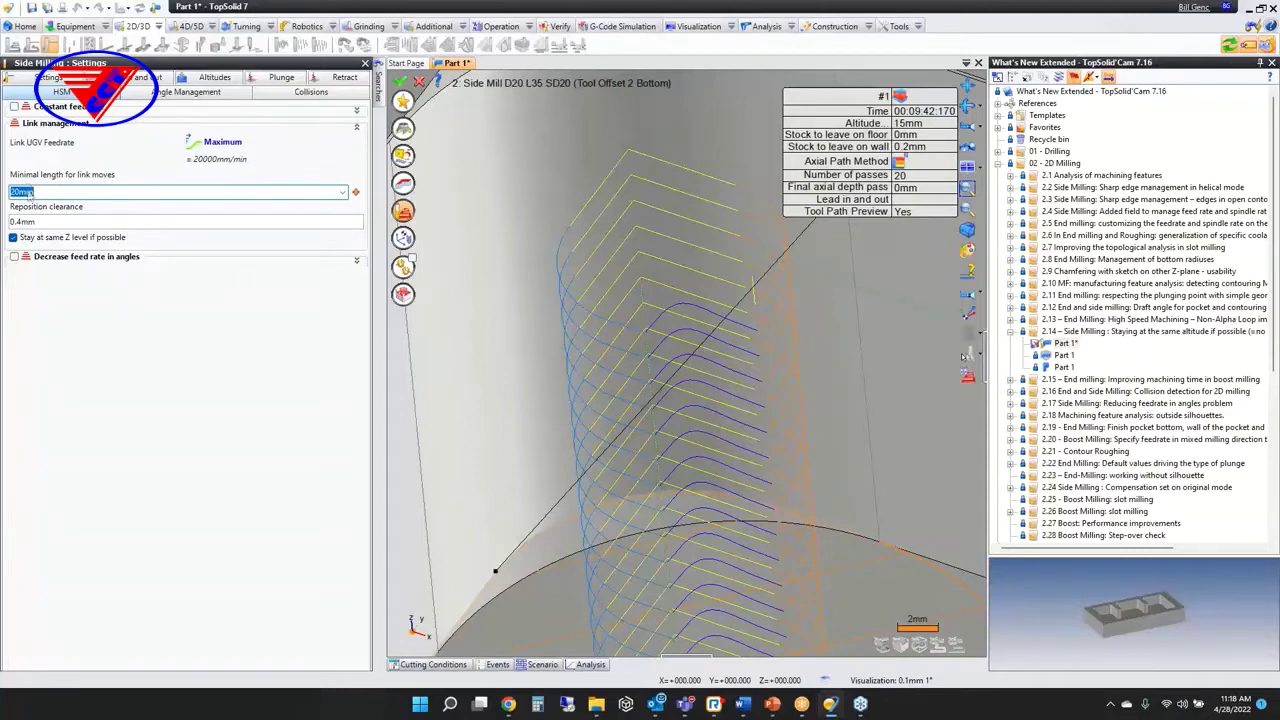
scroll(551, 407, "down", 5)
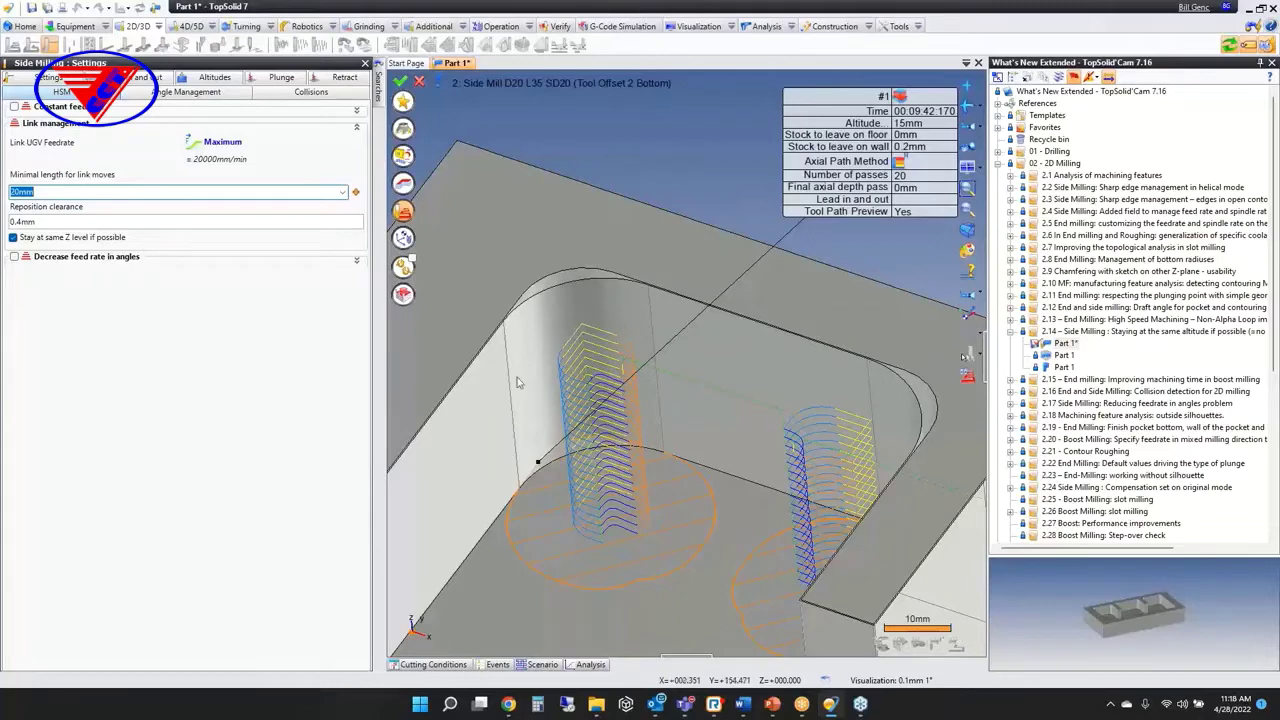
scroll(540, 380, "up", 10)
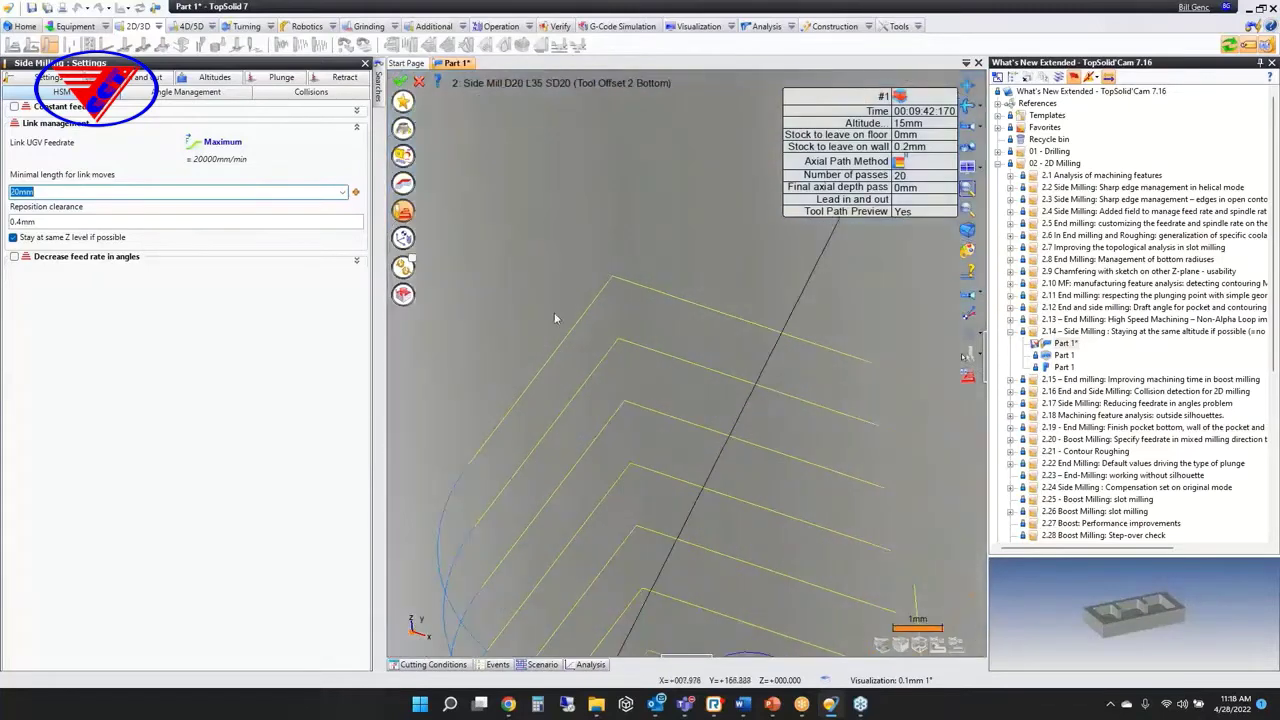
scroll(622, 292, "up", 5)
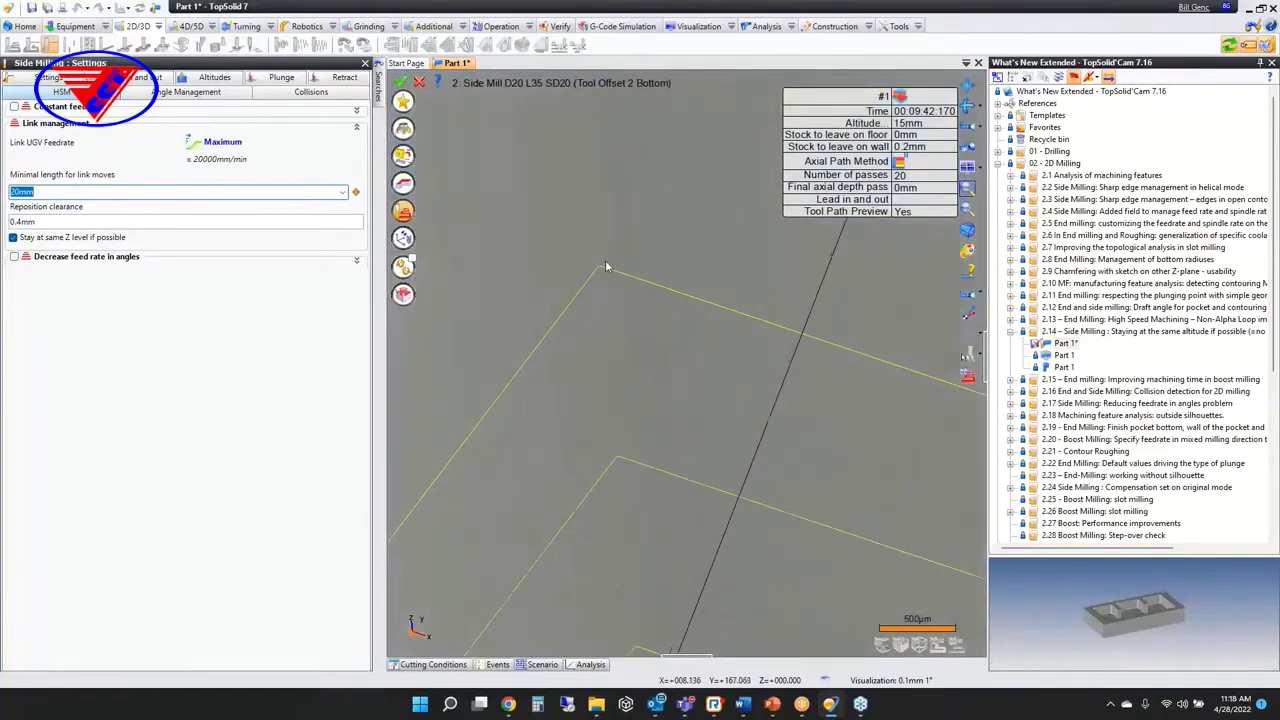
Step: Inspect the compensation diameter formula in the Side Milling settings and examine the corner toolpath in top view
left_click(46, 80)
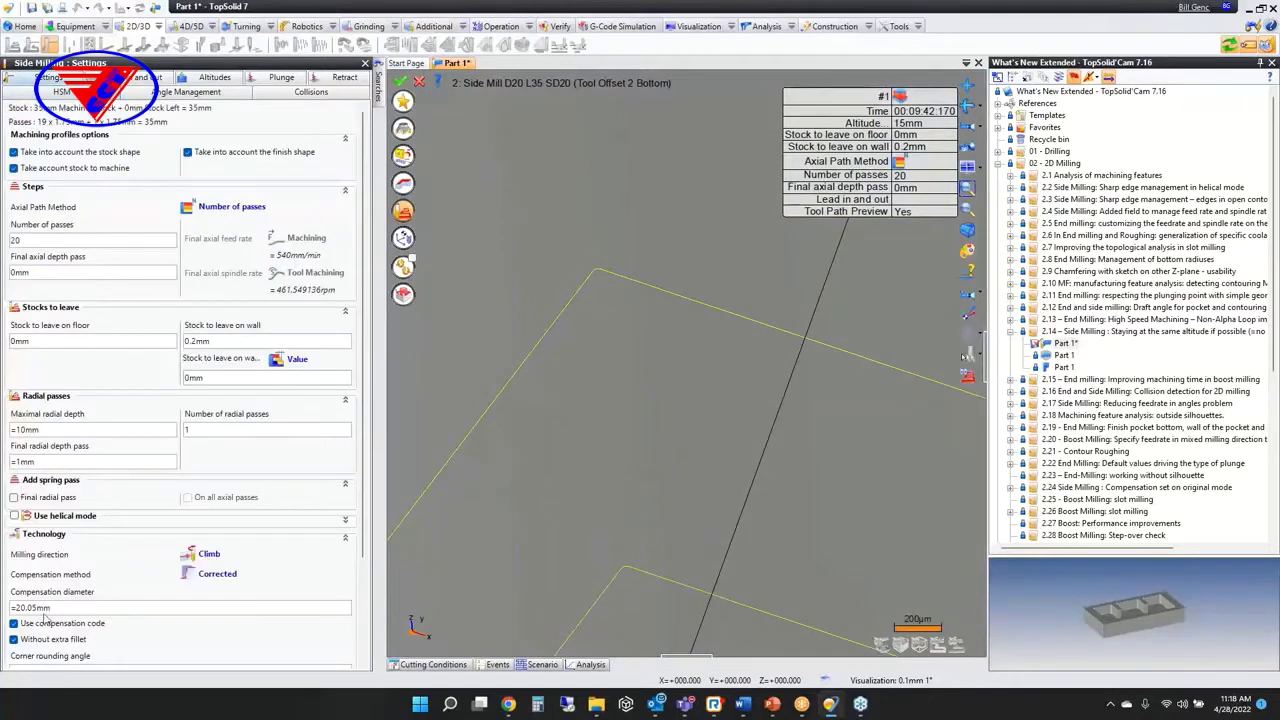
left_click(45, 608)
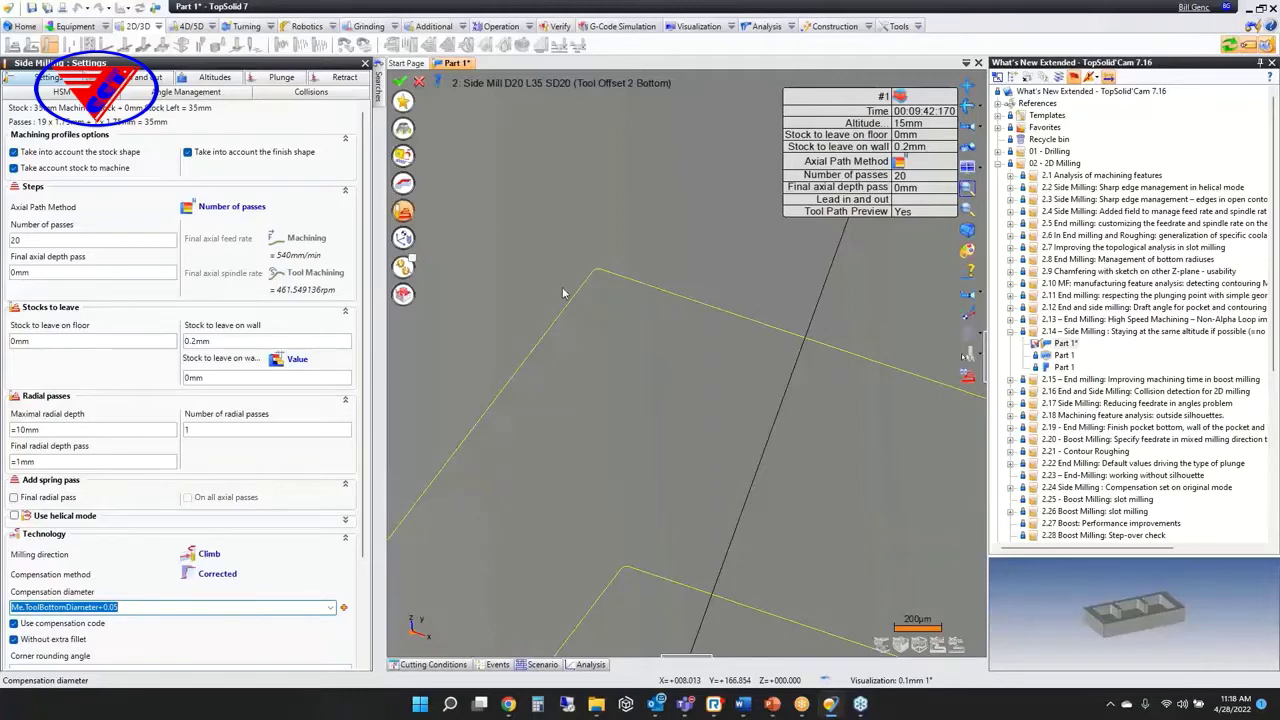
scroll(562, 400, "down", 5)
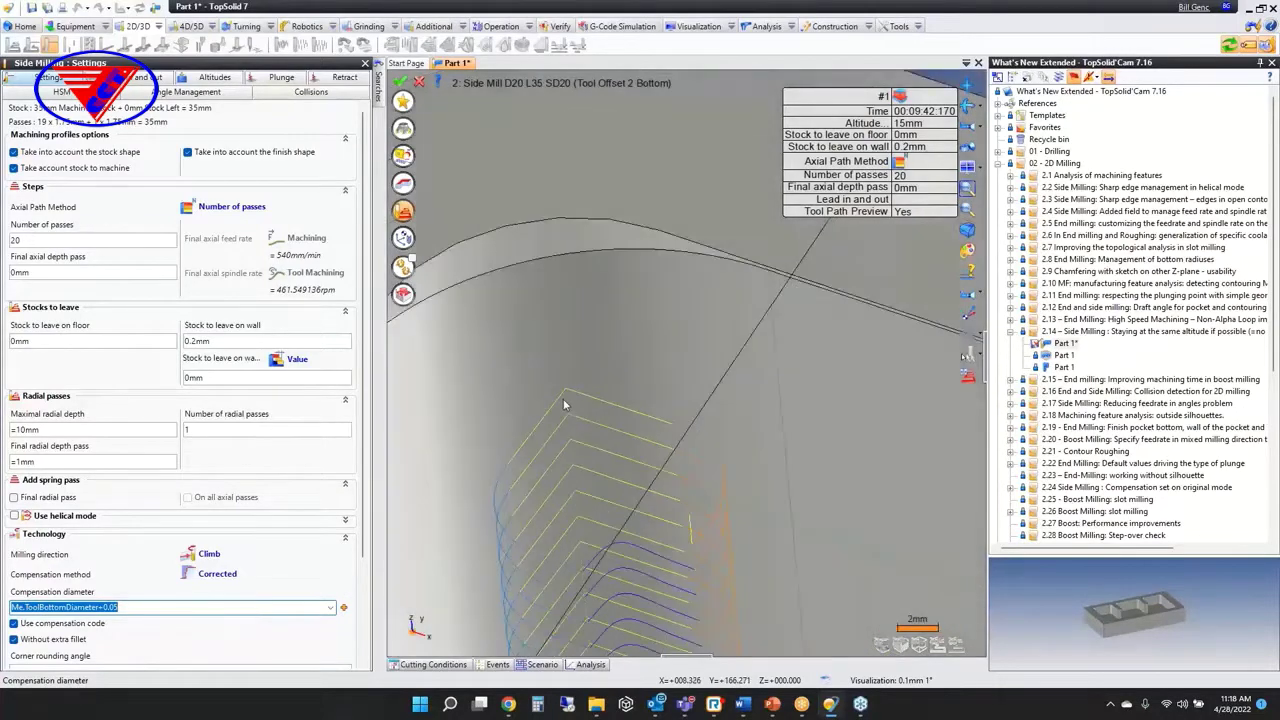
middle_click_drag(563, 404, 760, 393)
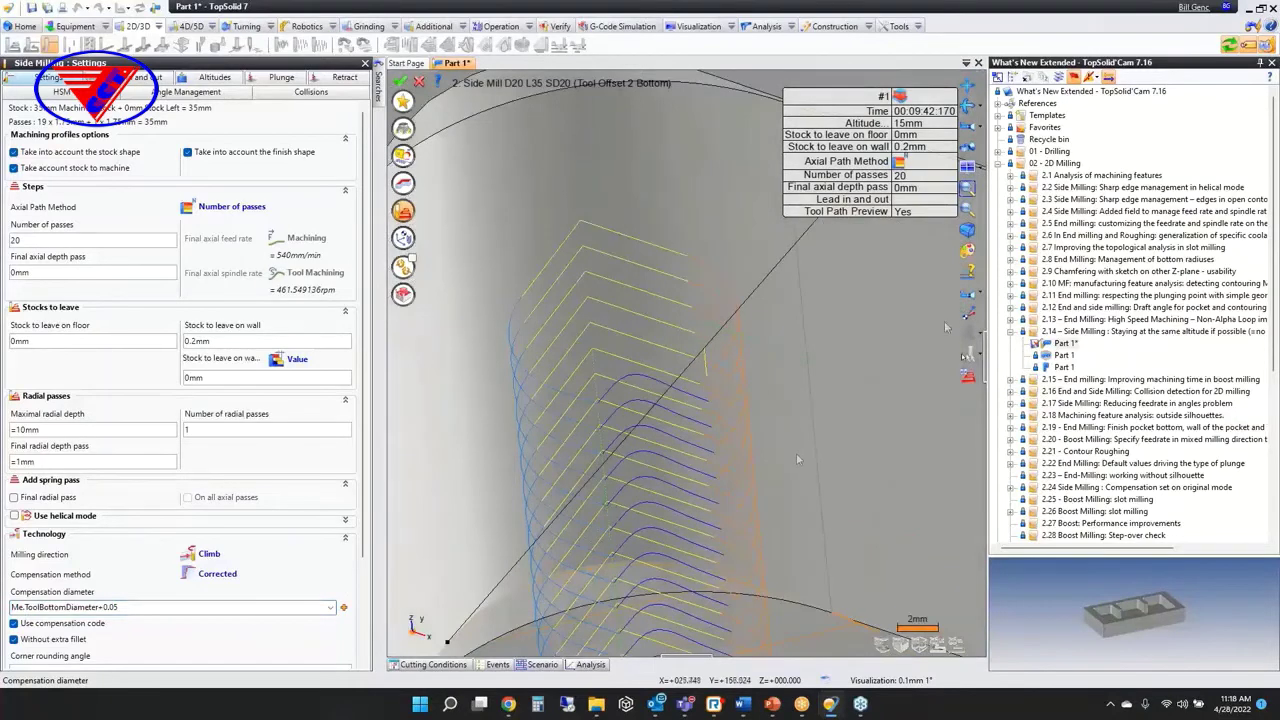
left_click(968, 300)
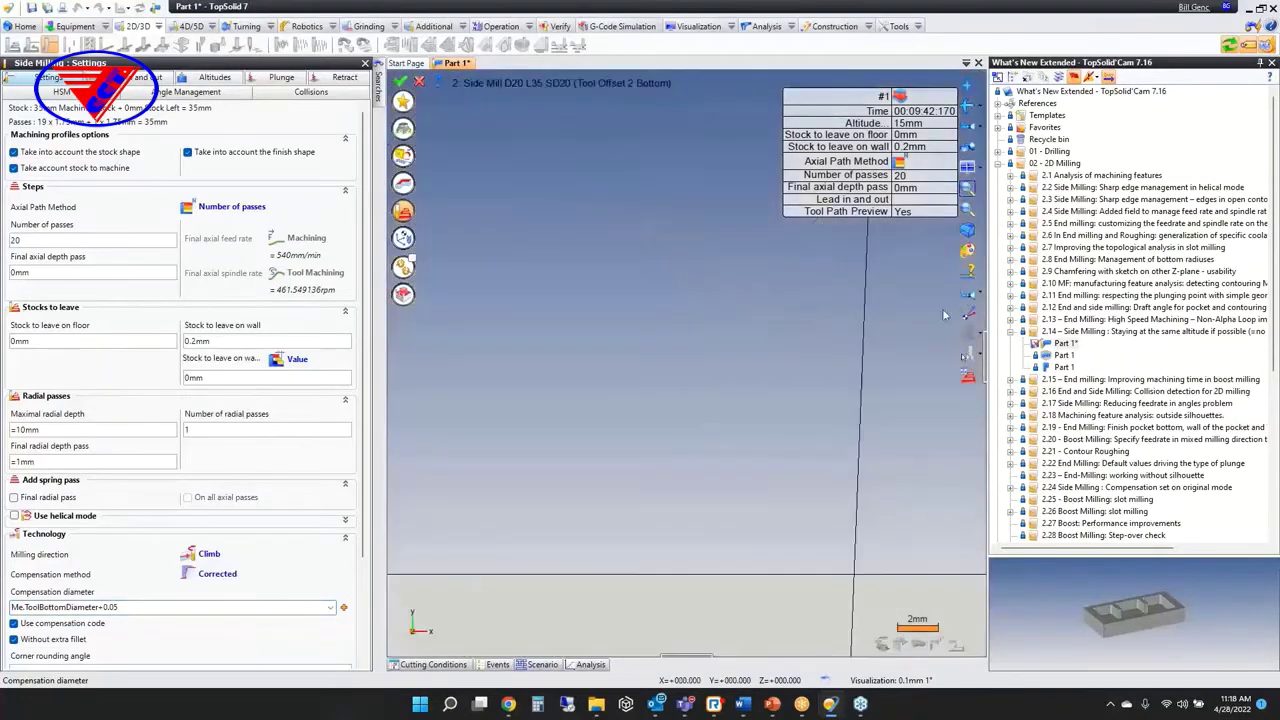
scroll(627, 351, "up", 5)
scroll(715, 463, "up", 5)
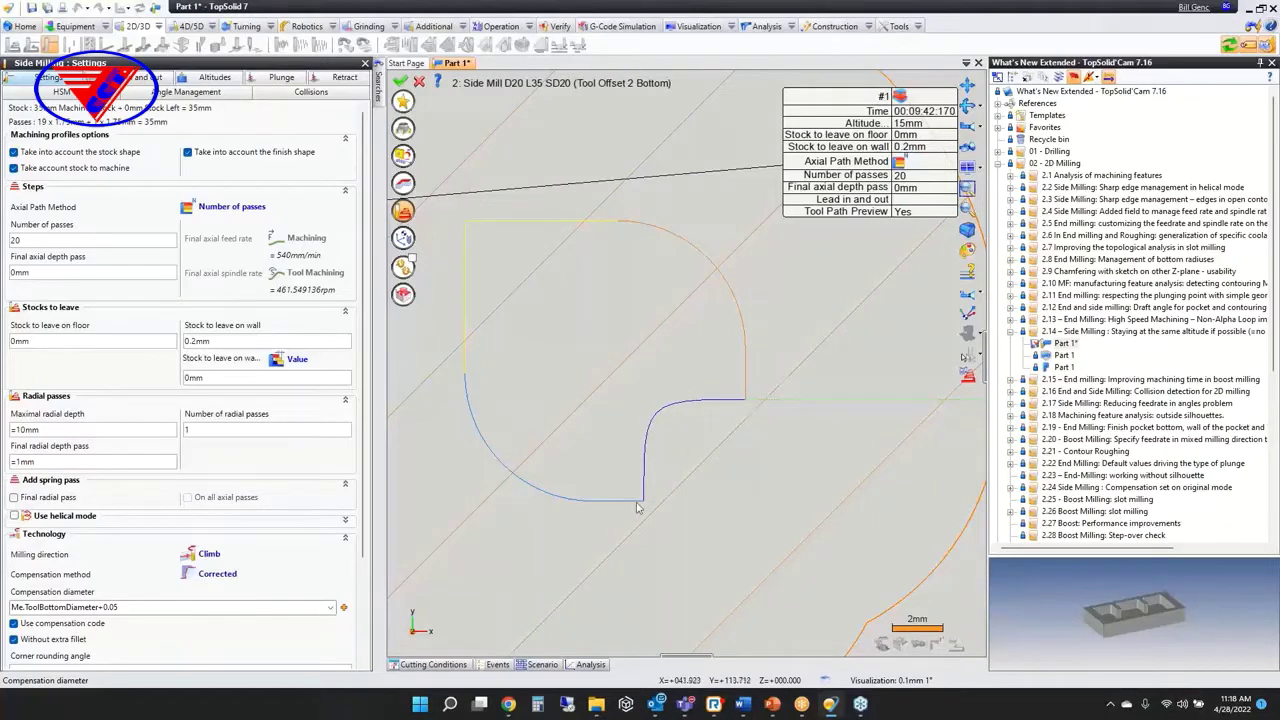
Step: Remove the 0.05 offset from the compensation diameter formula, leaving Me.ToolBottomDiameter, and inspect the corner of the toolpath
left_click(132, 607)
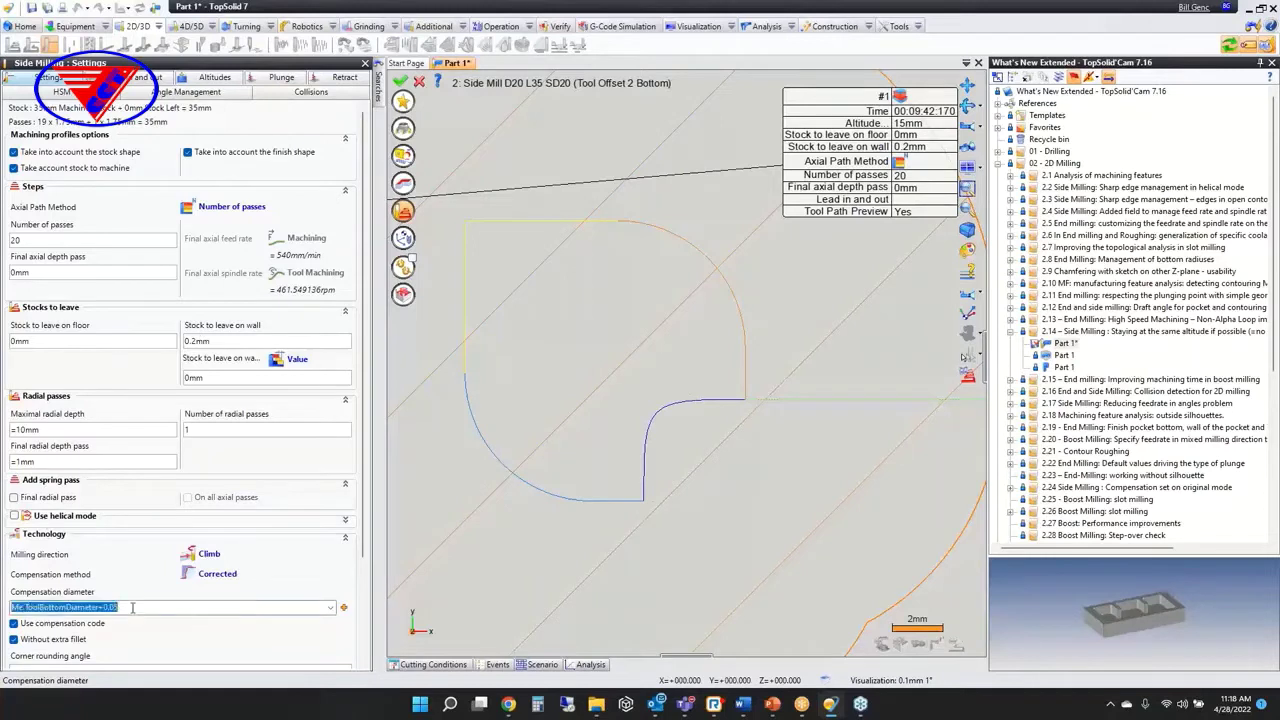
left_click_drag(132, 607, 103, 607)
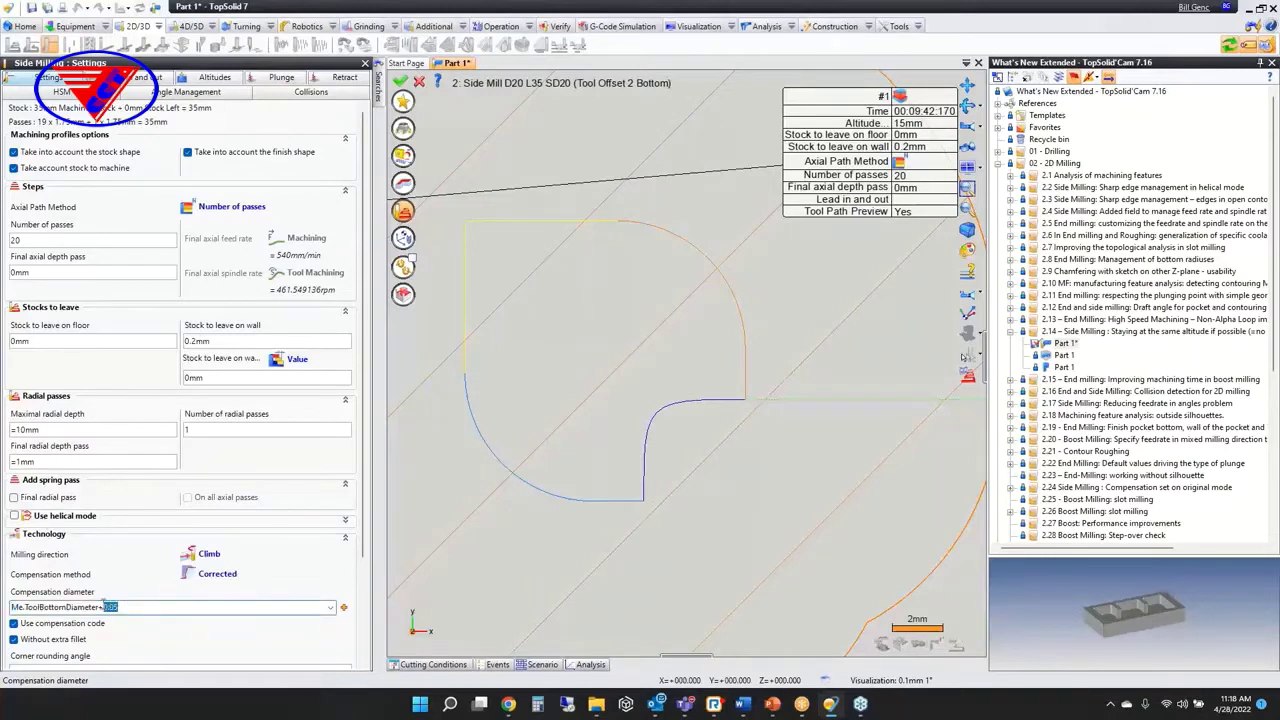
key("BackSpace")
key("BackSpace")
key("Tab")
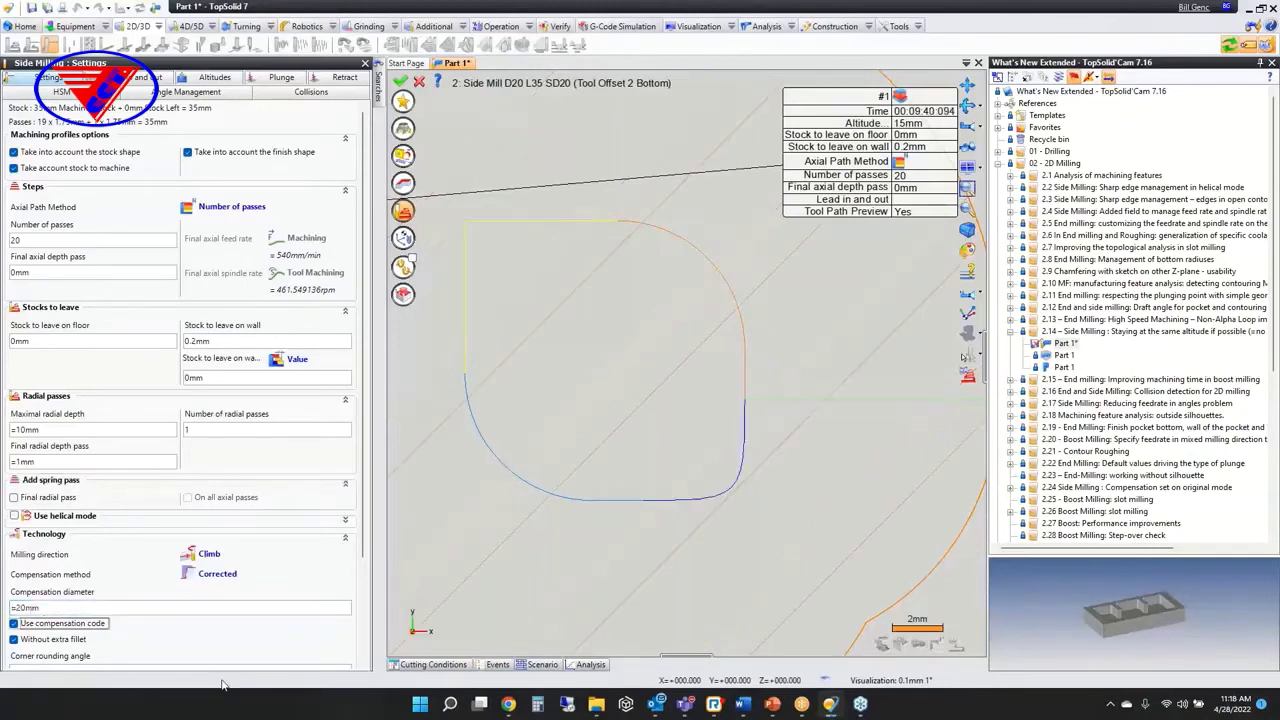
scroll(460, 228, "up", 5)
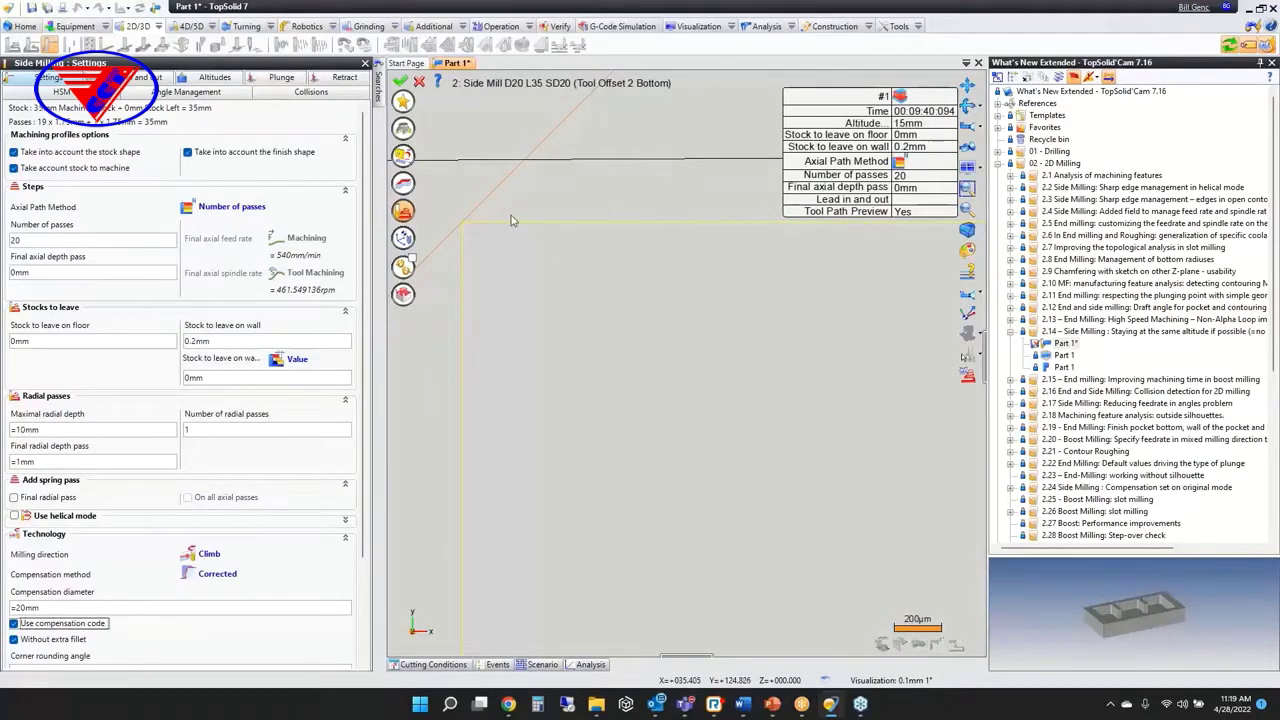
Step: Examine the side milling passes in the pocket from an angled view and display the operation's high-speed machining settings
scroll(511, 220, "down", 7)
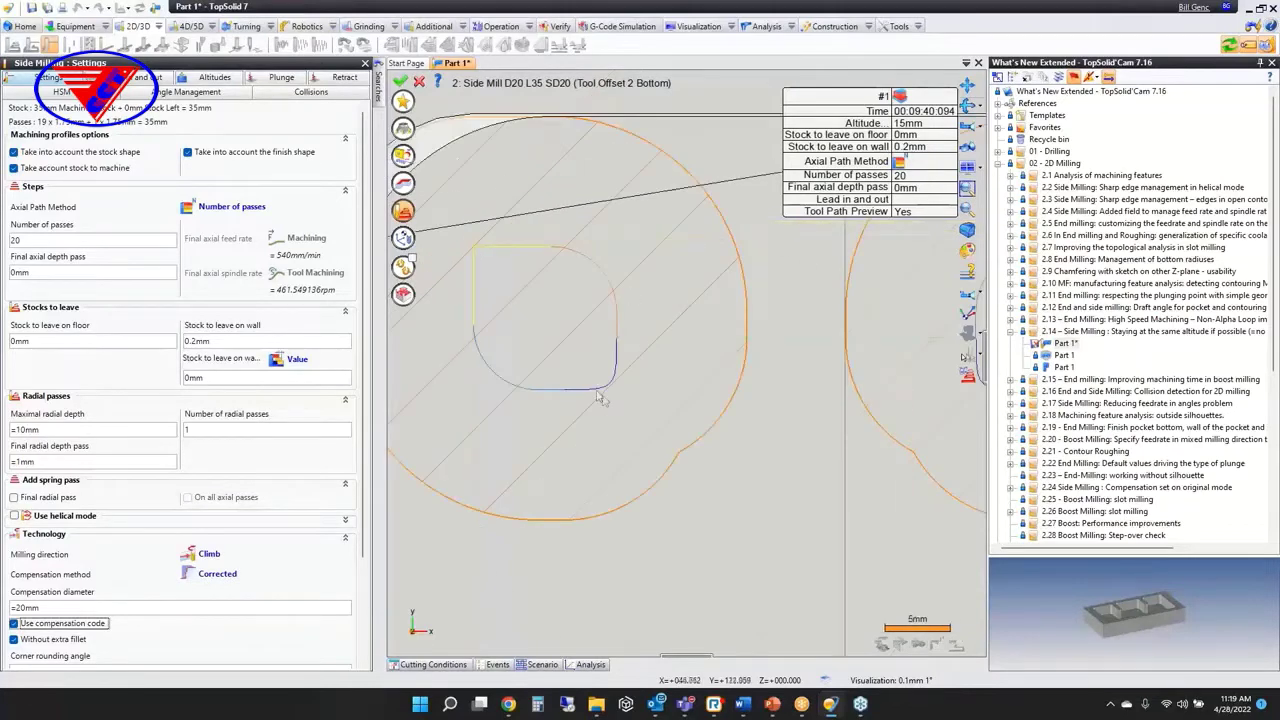
middle_click_drag(695, 195, 622, 393)
scroll(622, 393, "up", 5)
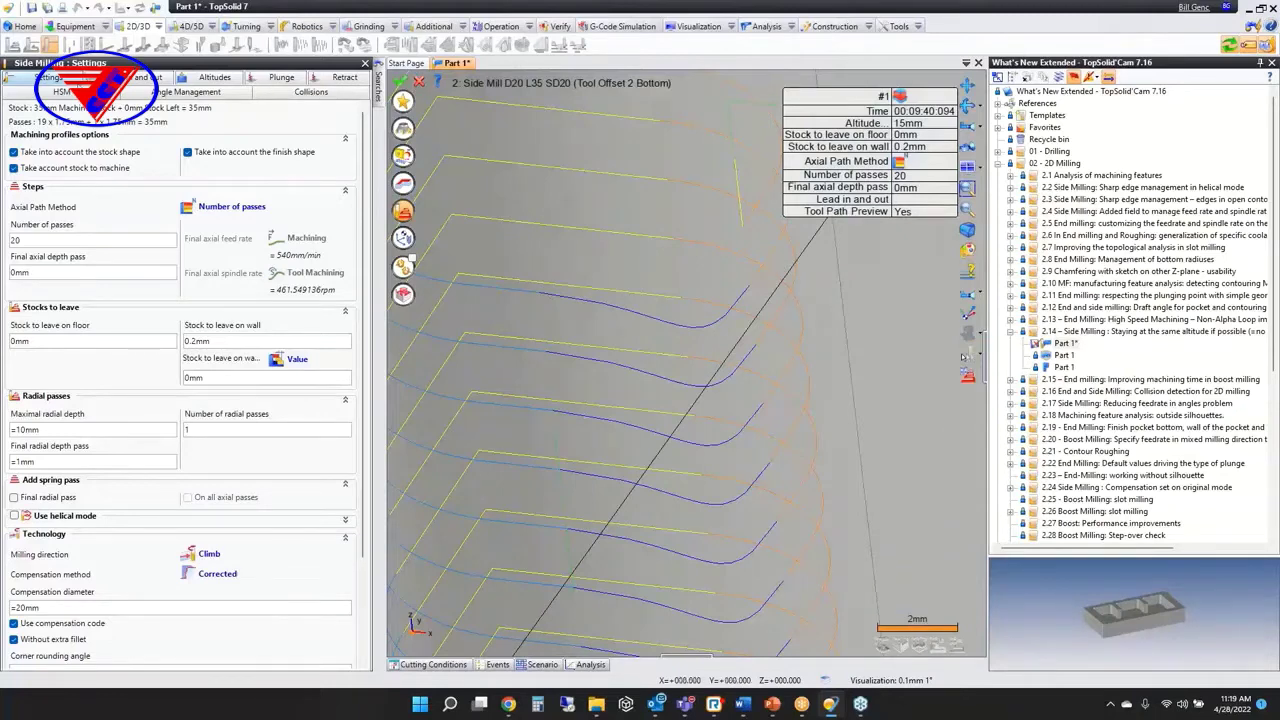
left_click(62, 92)
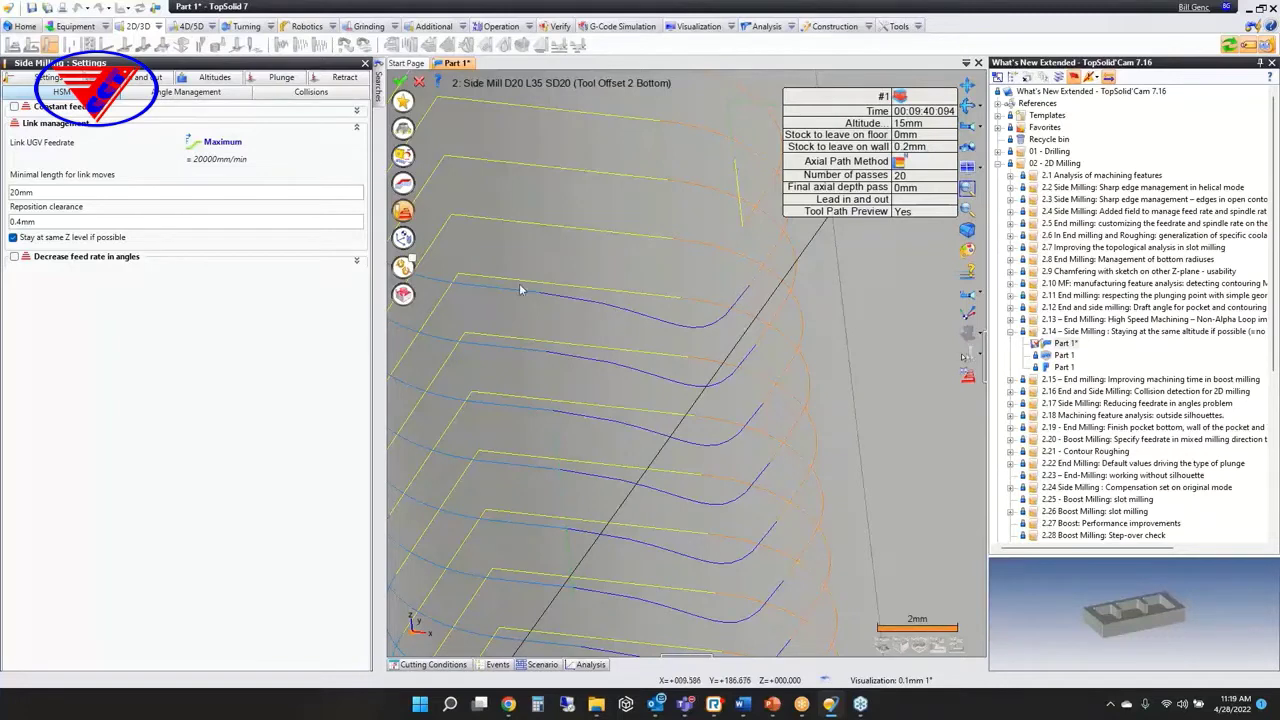
Step: Review the side milling operation's link feed rate options and its cutting conditions
left_click(232, 146)
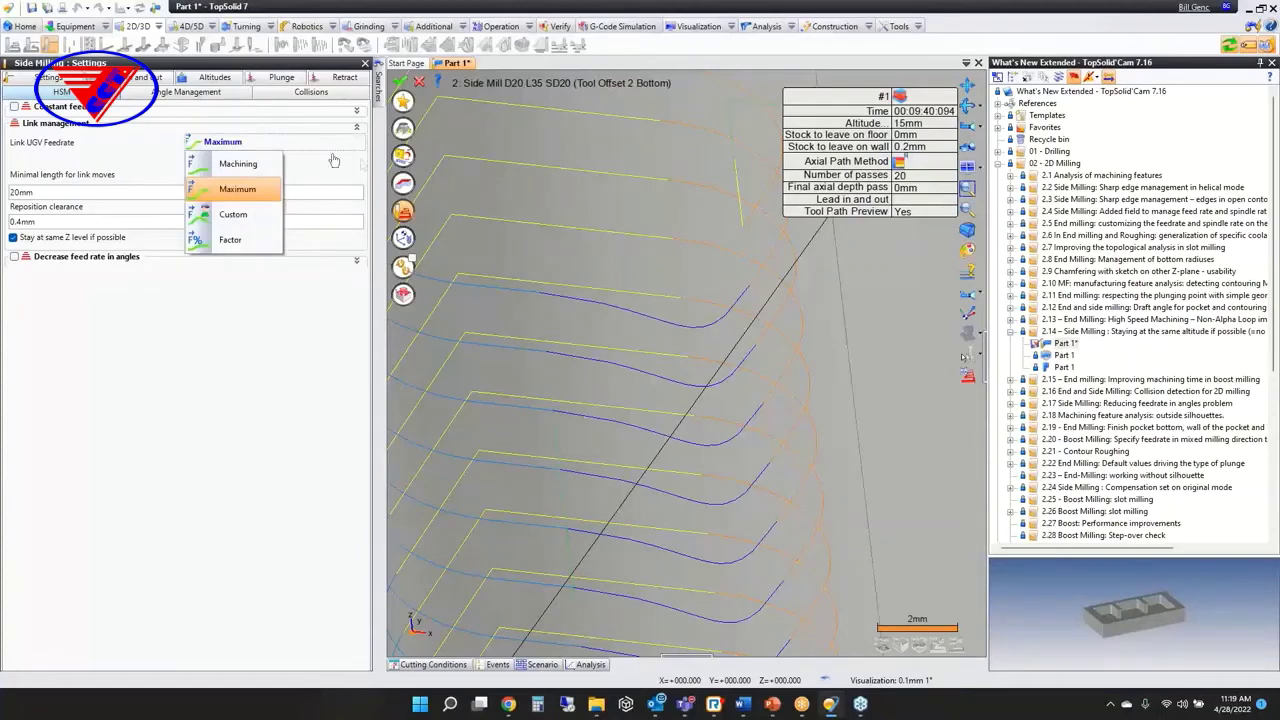
left_click(403, 166)
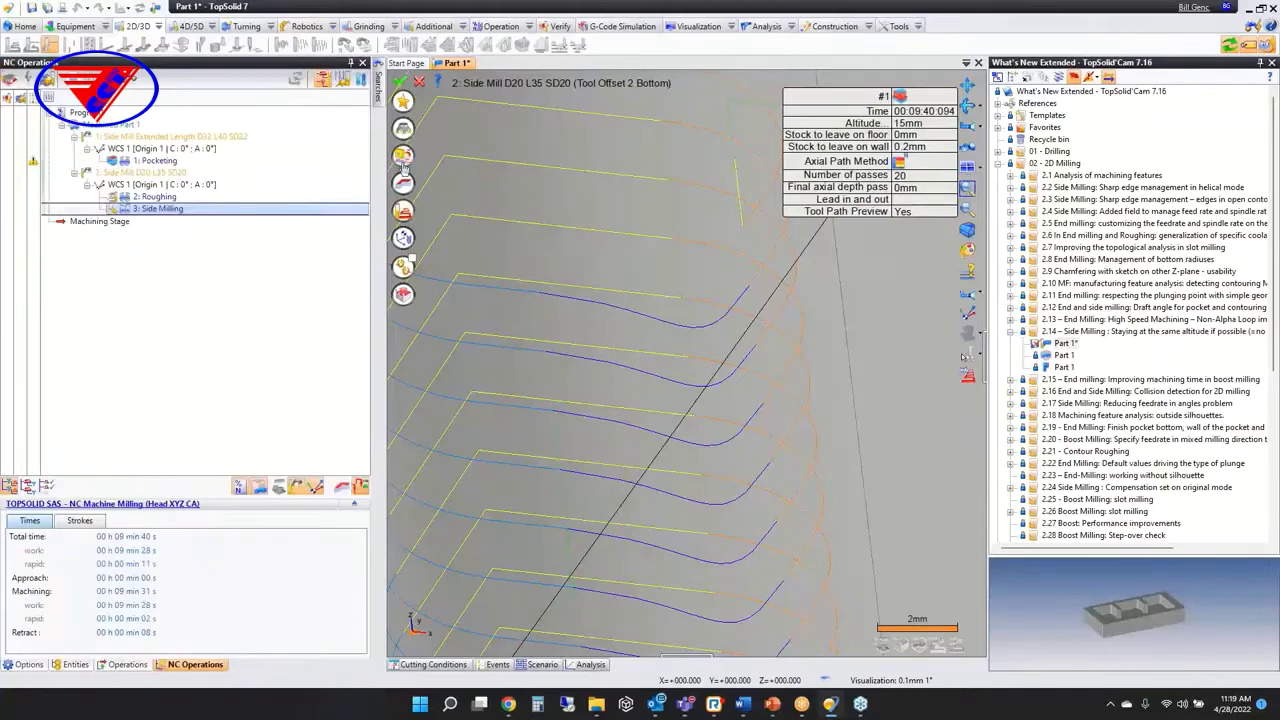
left_click(403, 160)
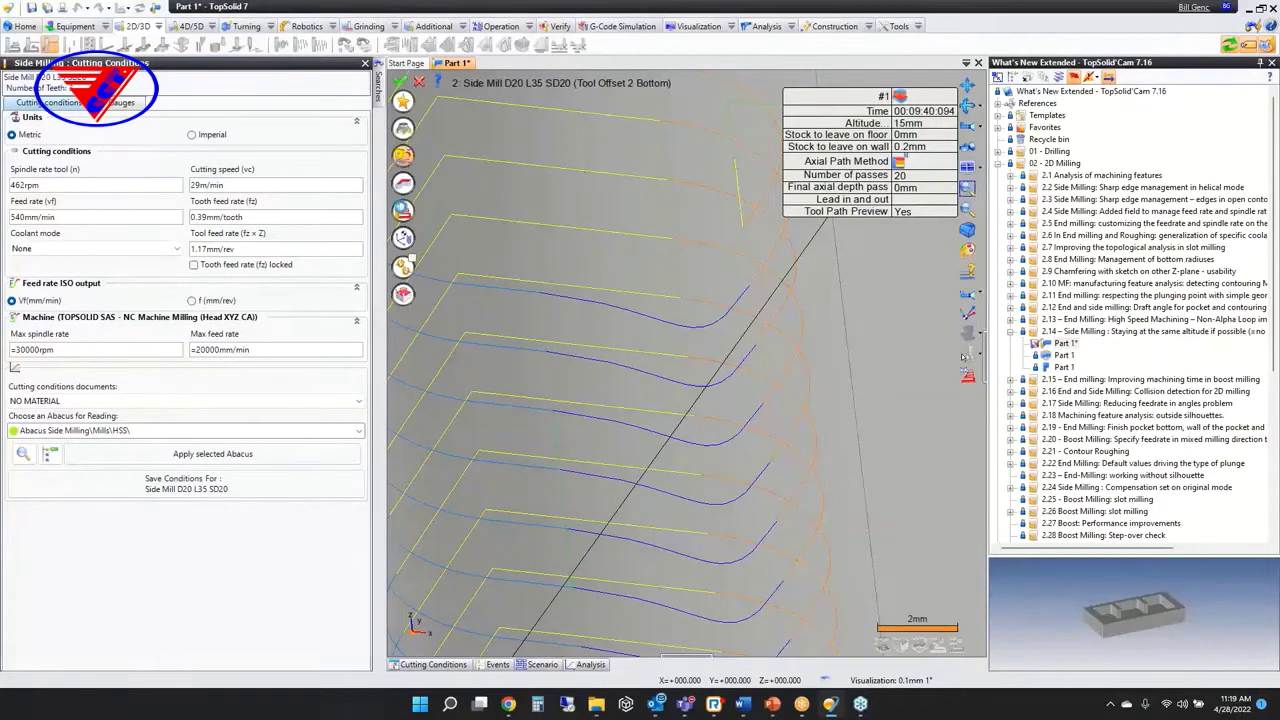
Step: Change the side milling link feed rate from the maximum mode to a factor of 120%
left_click(403, 209)
left_click(230, 141)
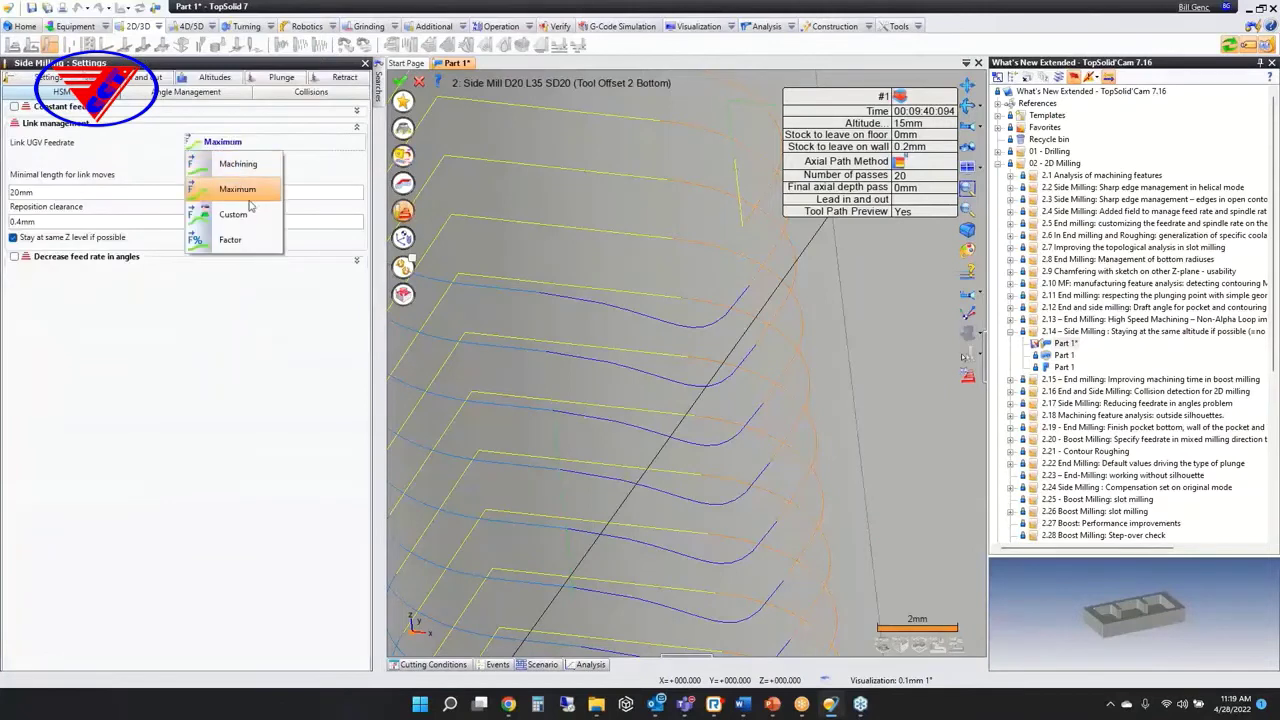
left_click(250, 244)
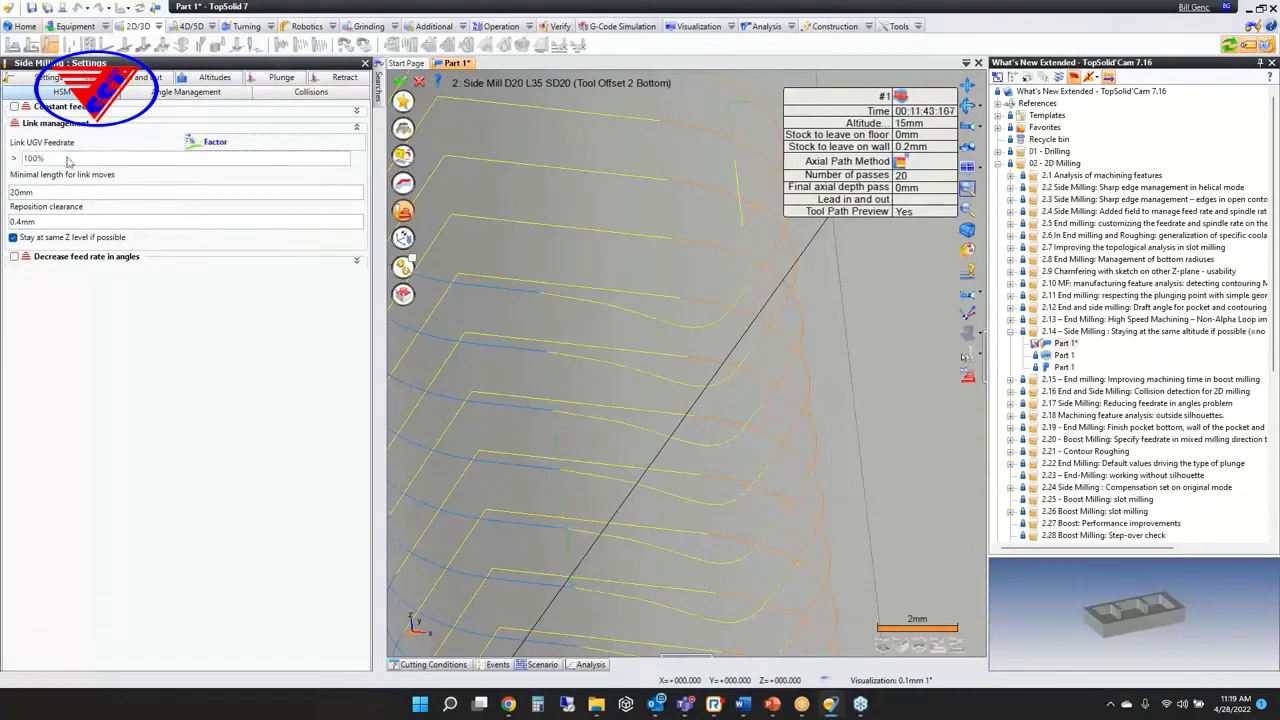
left_click(69, 159)
type("120")
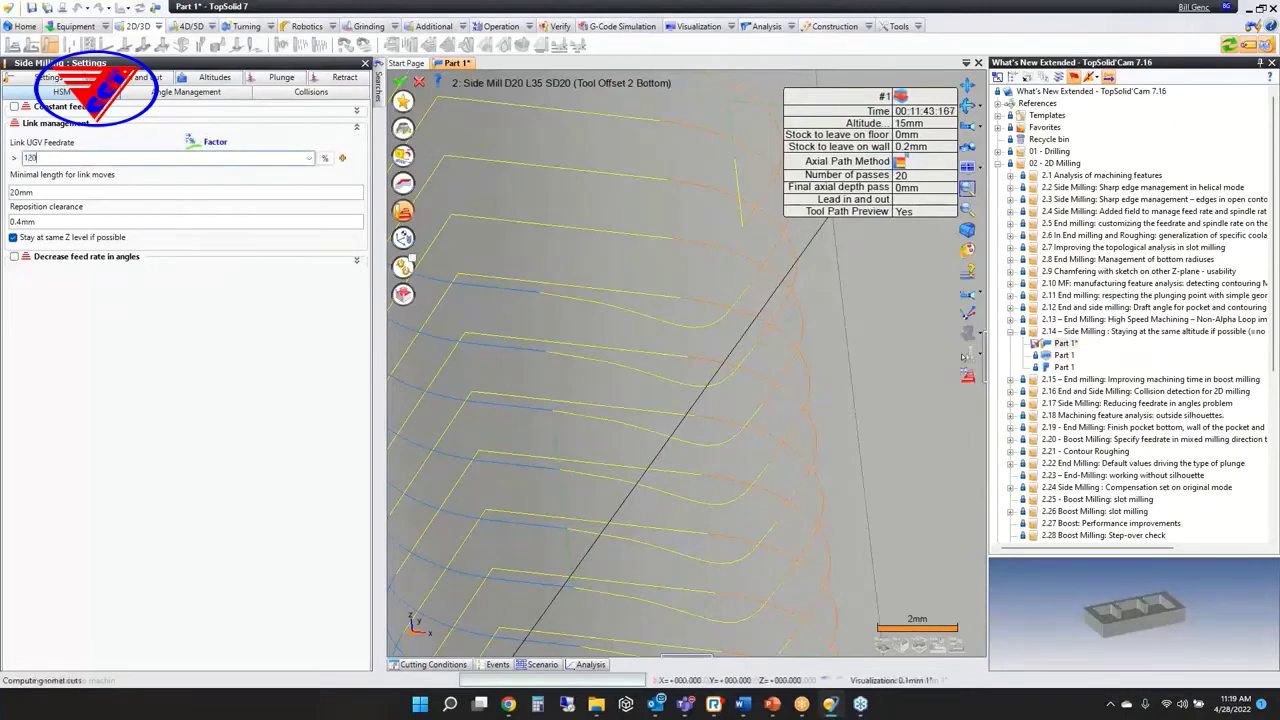
key("Tab")
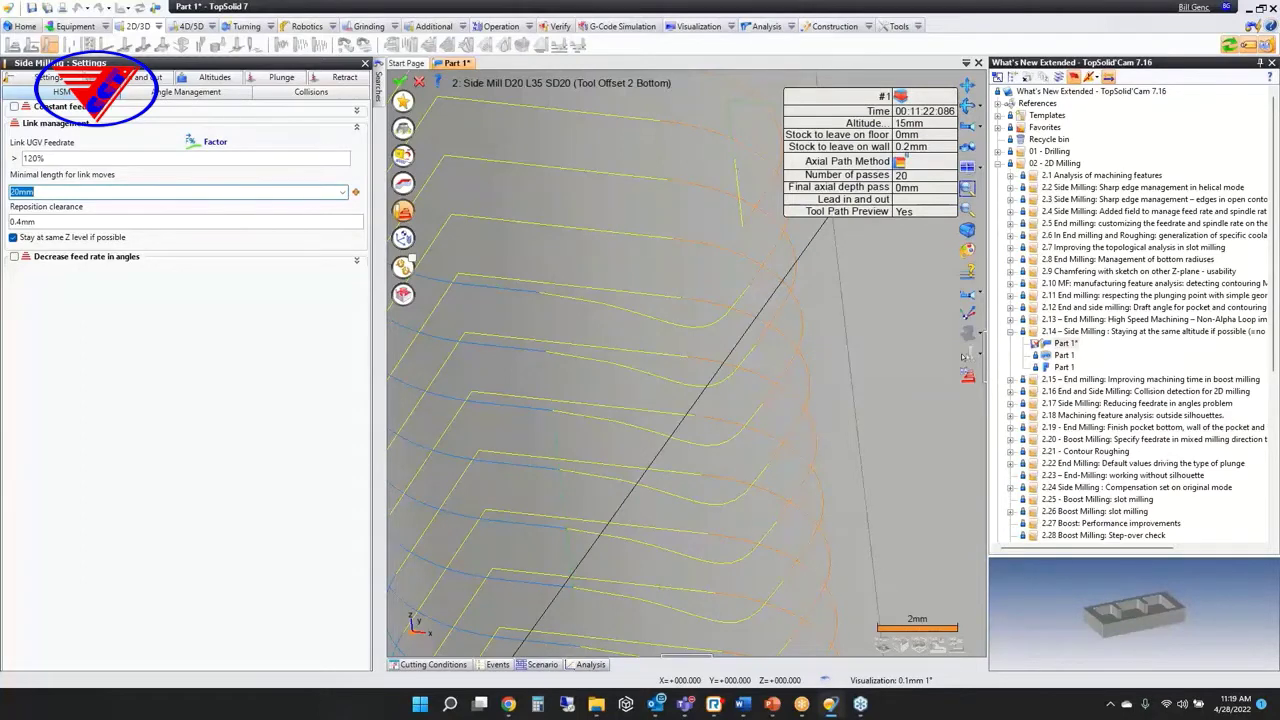
Step: Close Part 1 without saving and open the Boost vs Volumill - 715 document from project folder 2.15
scroll(660, 420, "down", 5)
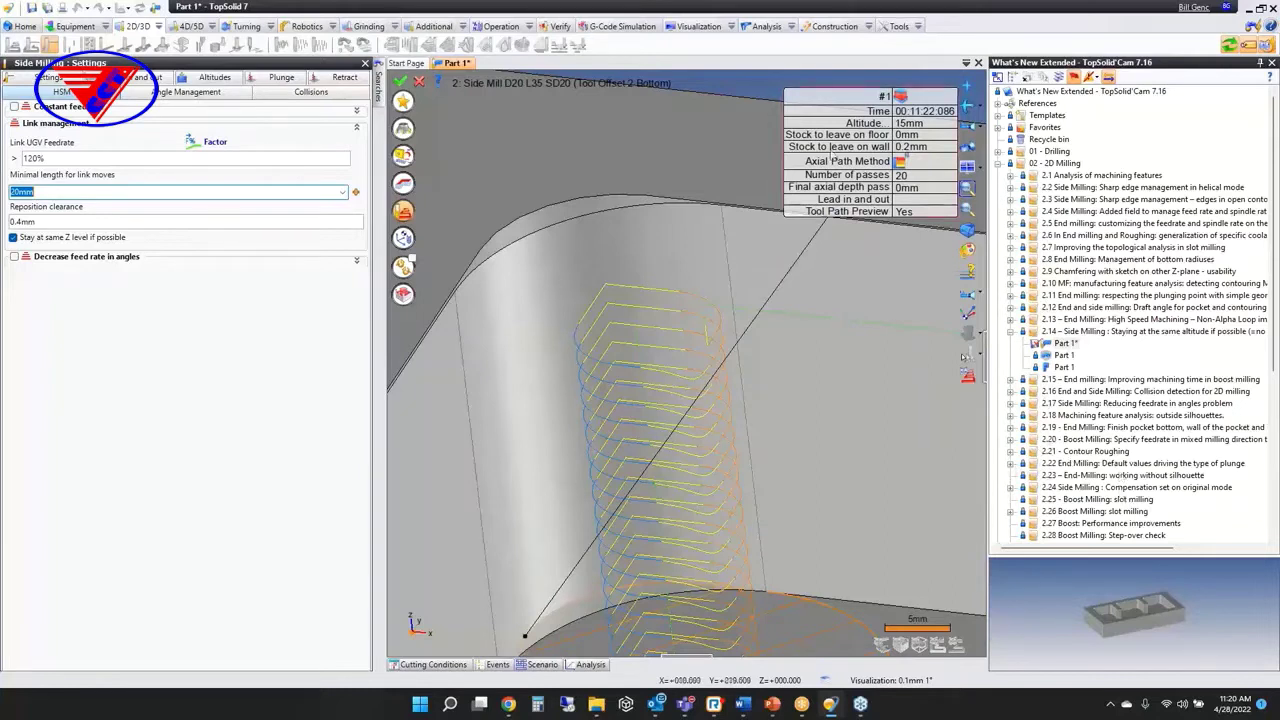
left_click(462, 64)
left_click(651, 379)
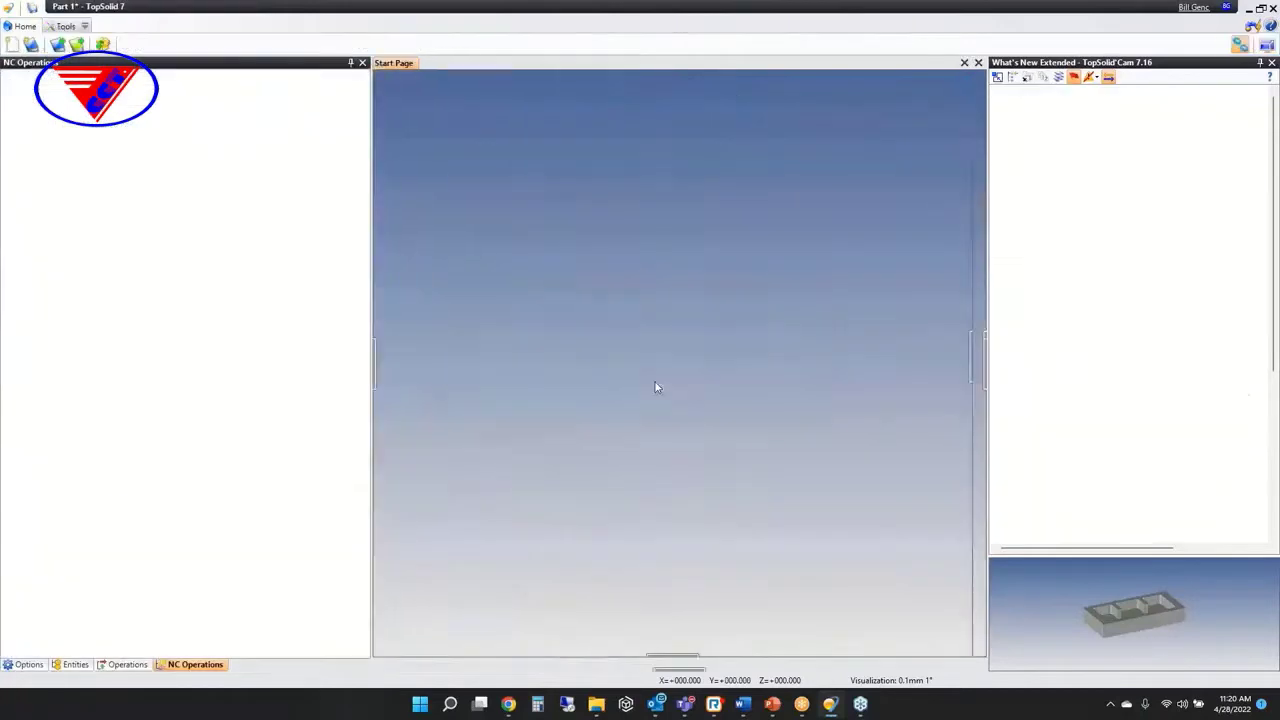
left_click(1012, 336)
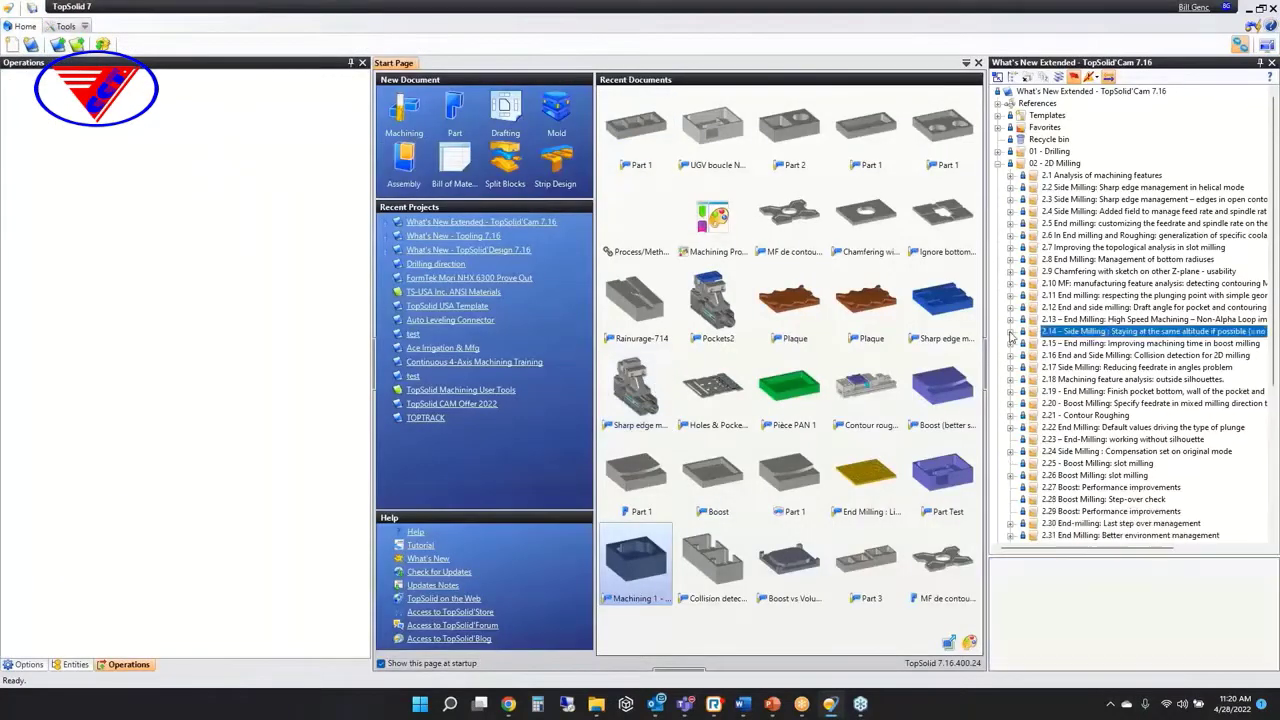
left_click(1010, 344)
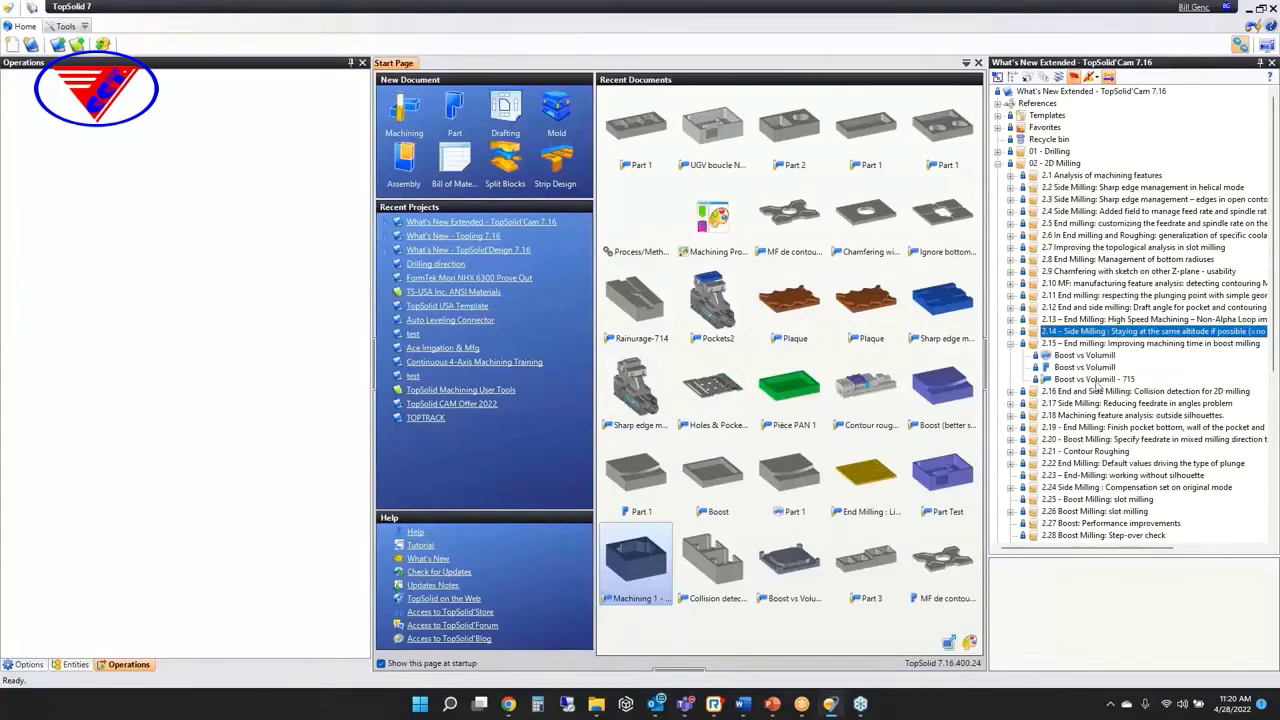
double_click(1094, 382)
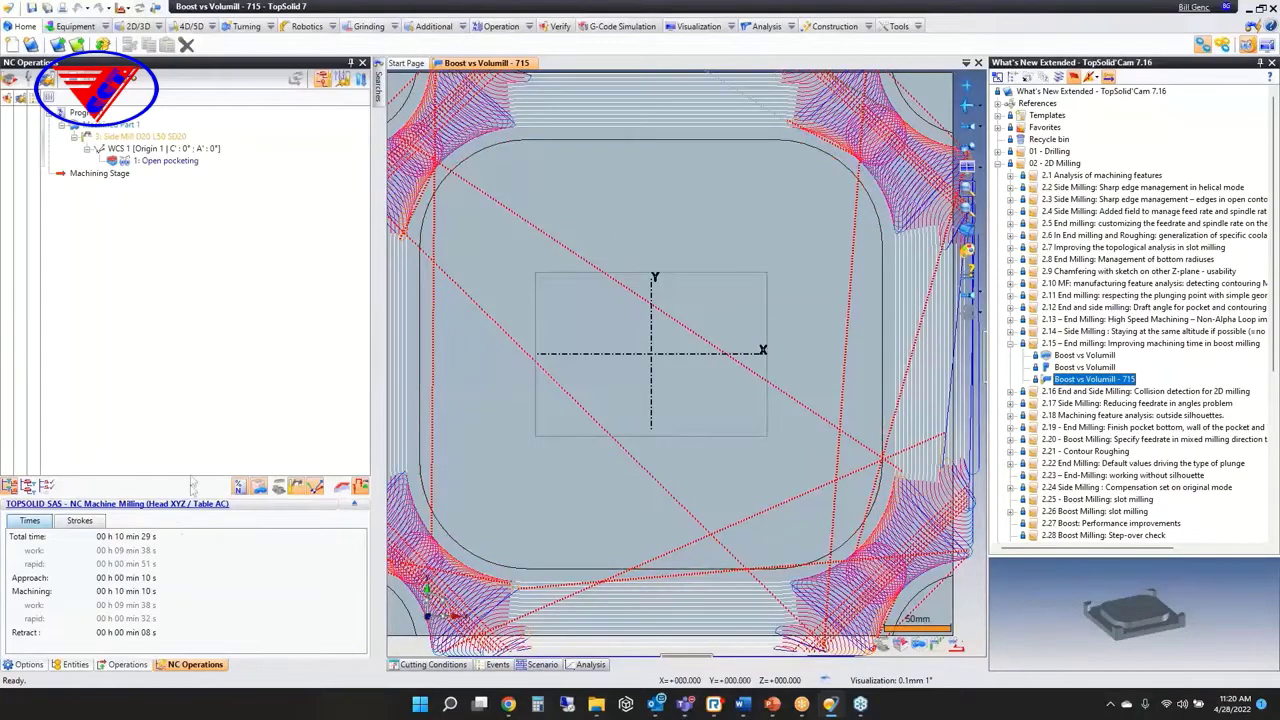
Step: Upgrade the open pocketing operation and inspect its recomputed toolpath around the part's corner
right_click(160, 163)
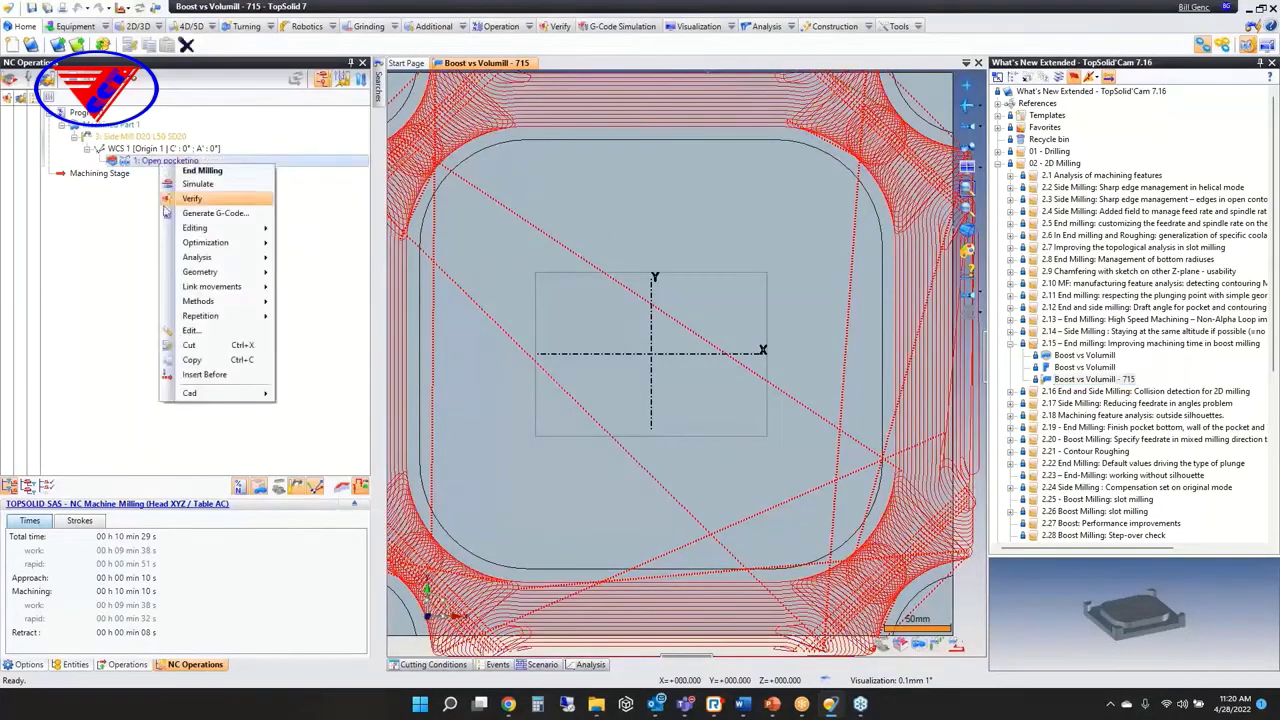
mouse_move(250, 228)
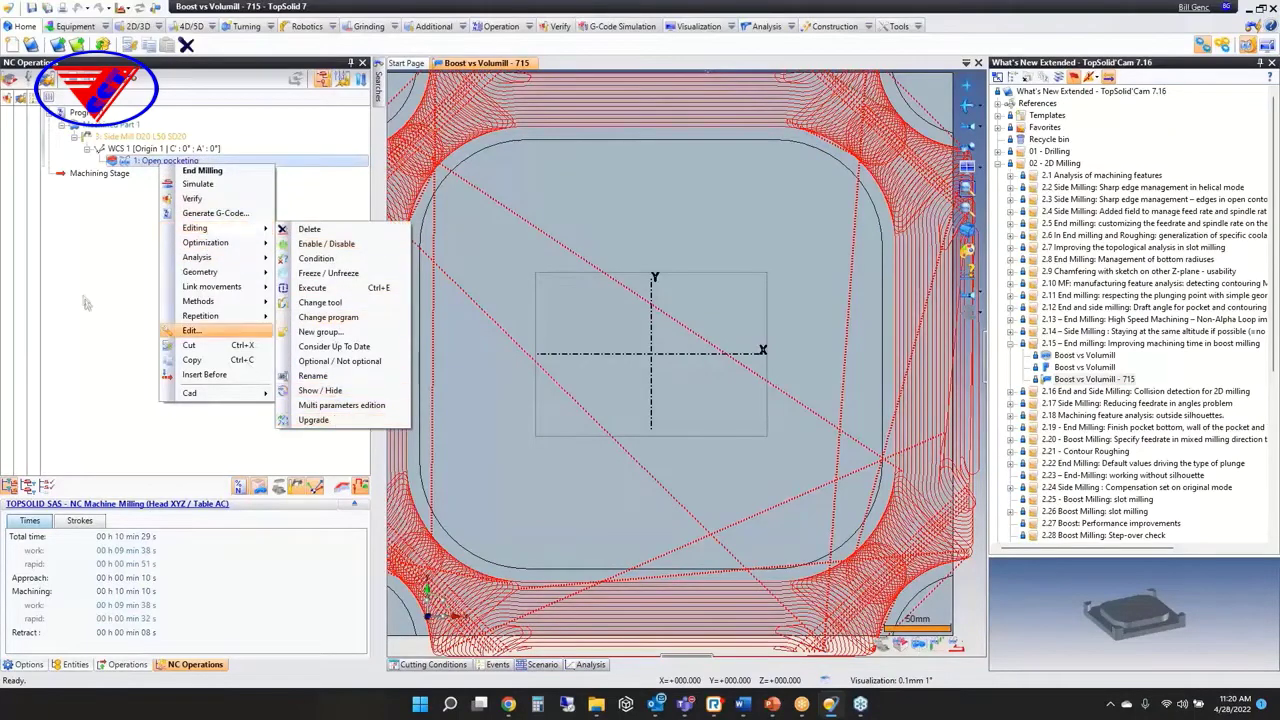
left_click(312, 421)
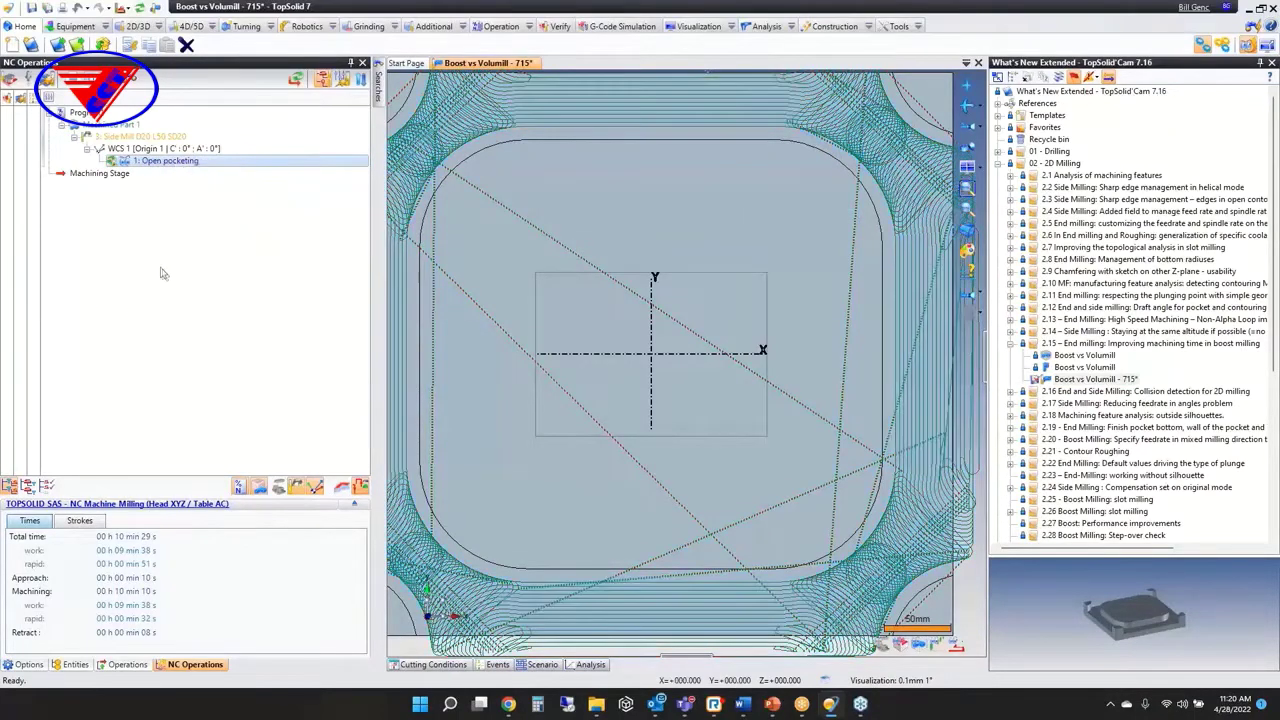
middle_click_drag(627, 351, 638, 359)
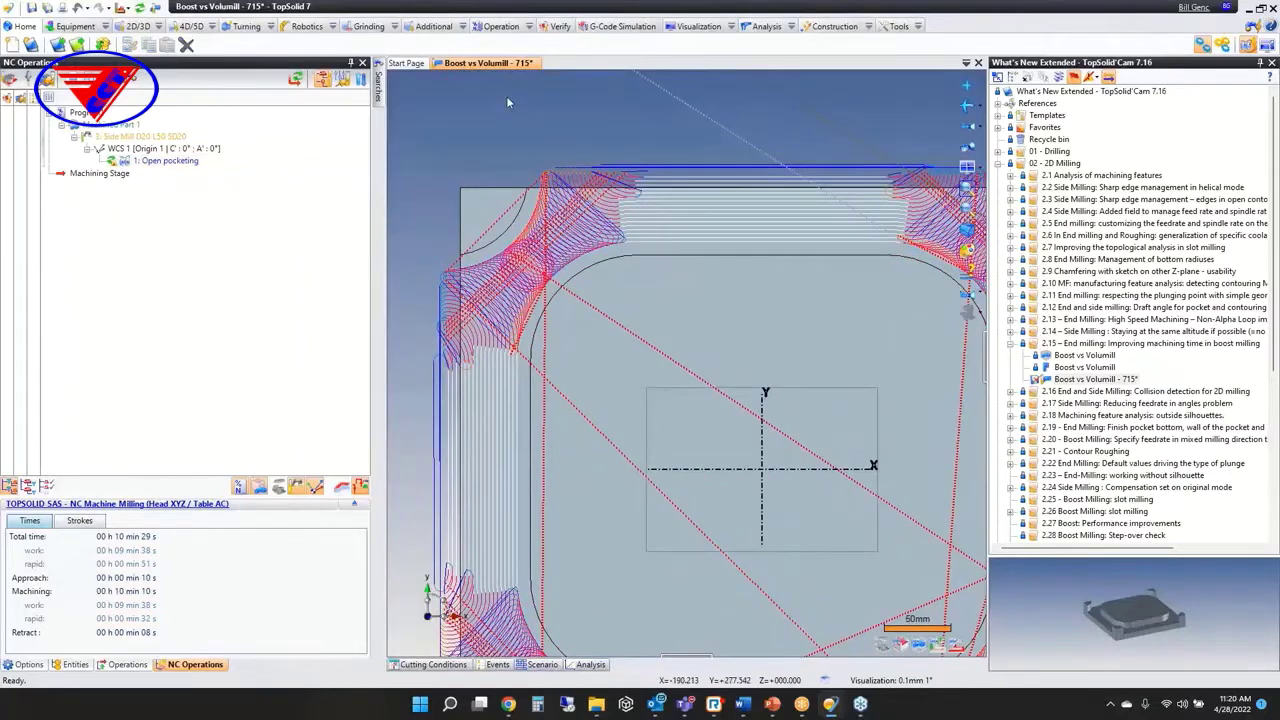
left_click(170, 161)
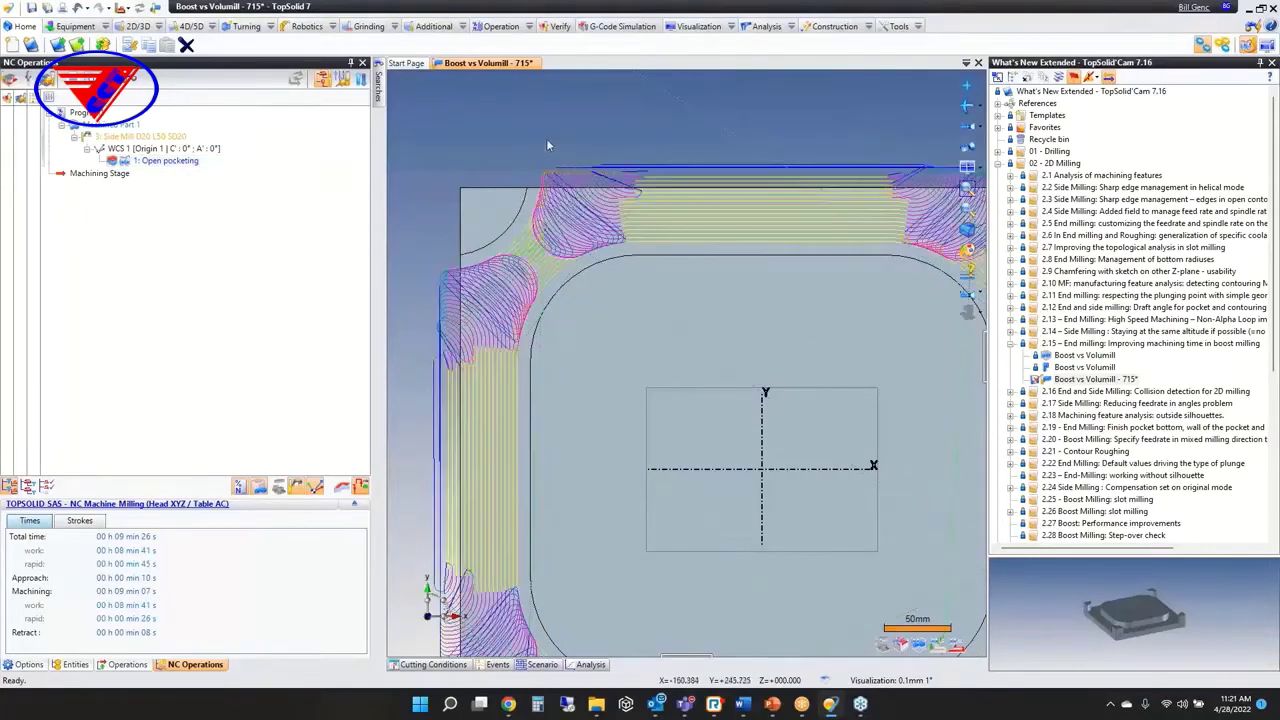
scroll(548, 280, "up", 3)
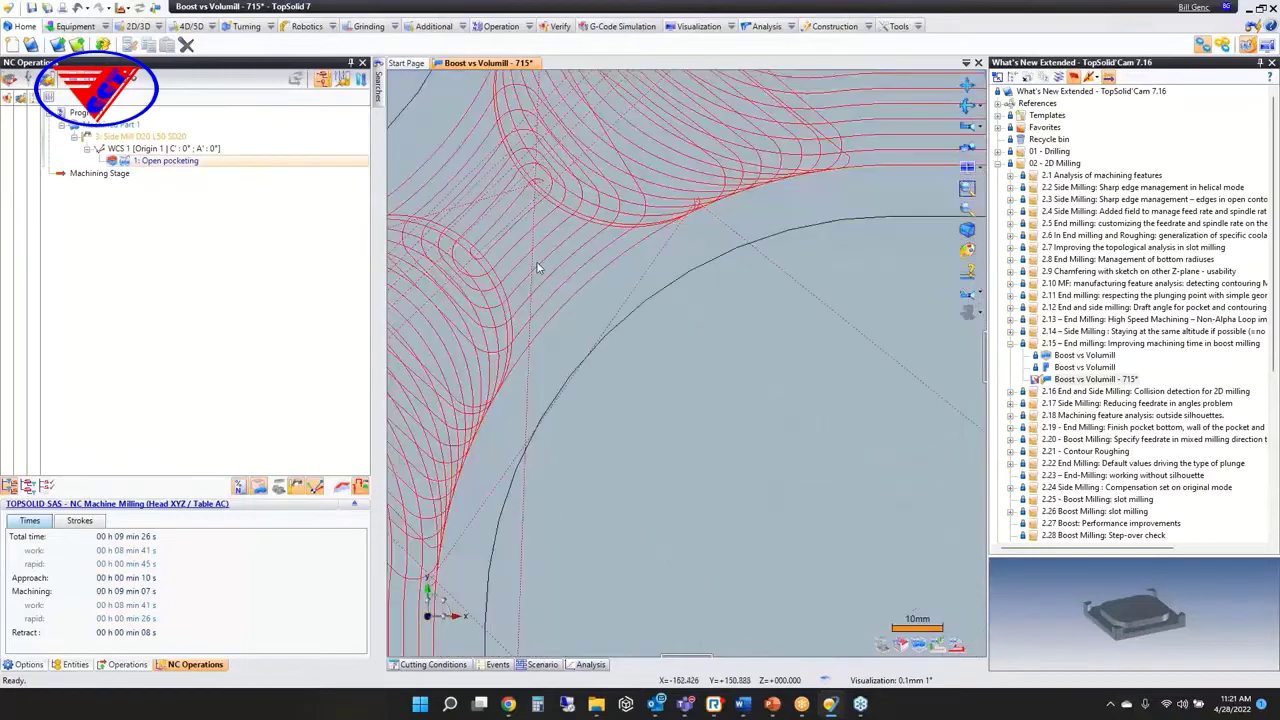
scroll(513, 258, "down", 4)
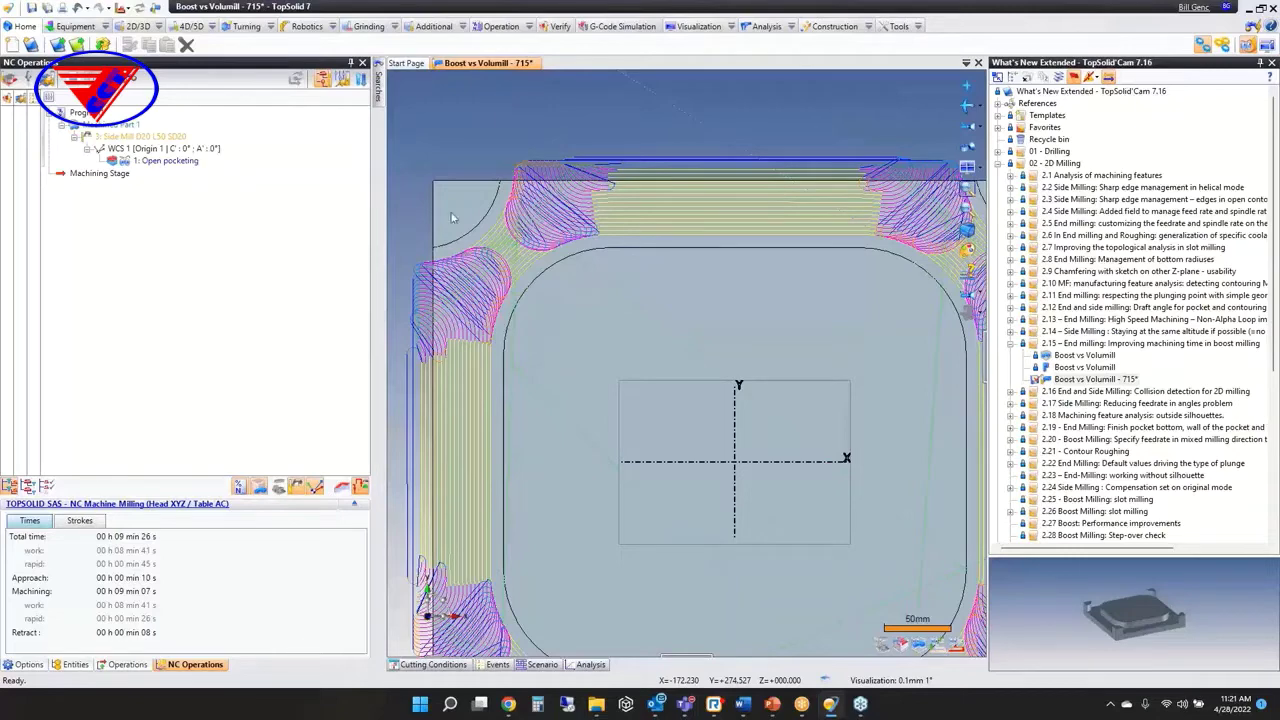
Step: Close Boost vs Volumill - 715 without saving and open the Collision detection for End Milling and Side Milling sample from folder 2.16
middle_click(487, 65)
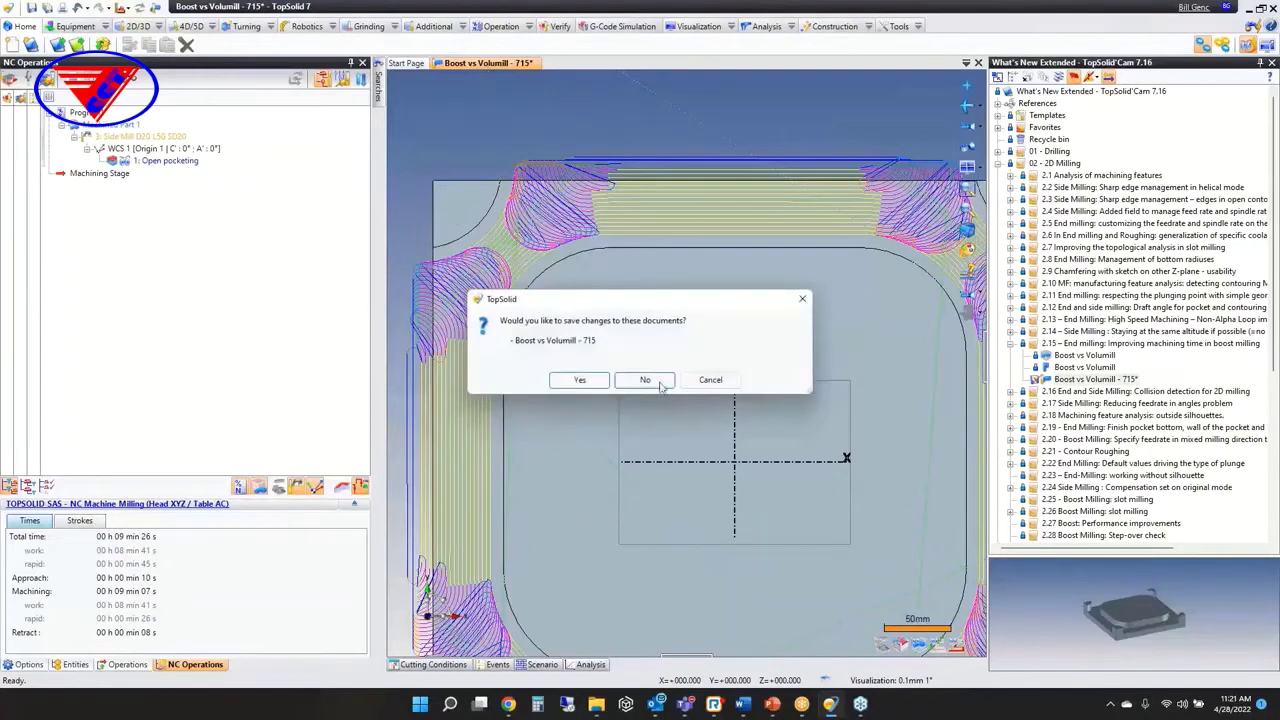
left_click(658, 380)
left_click(1011, 345)
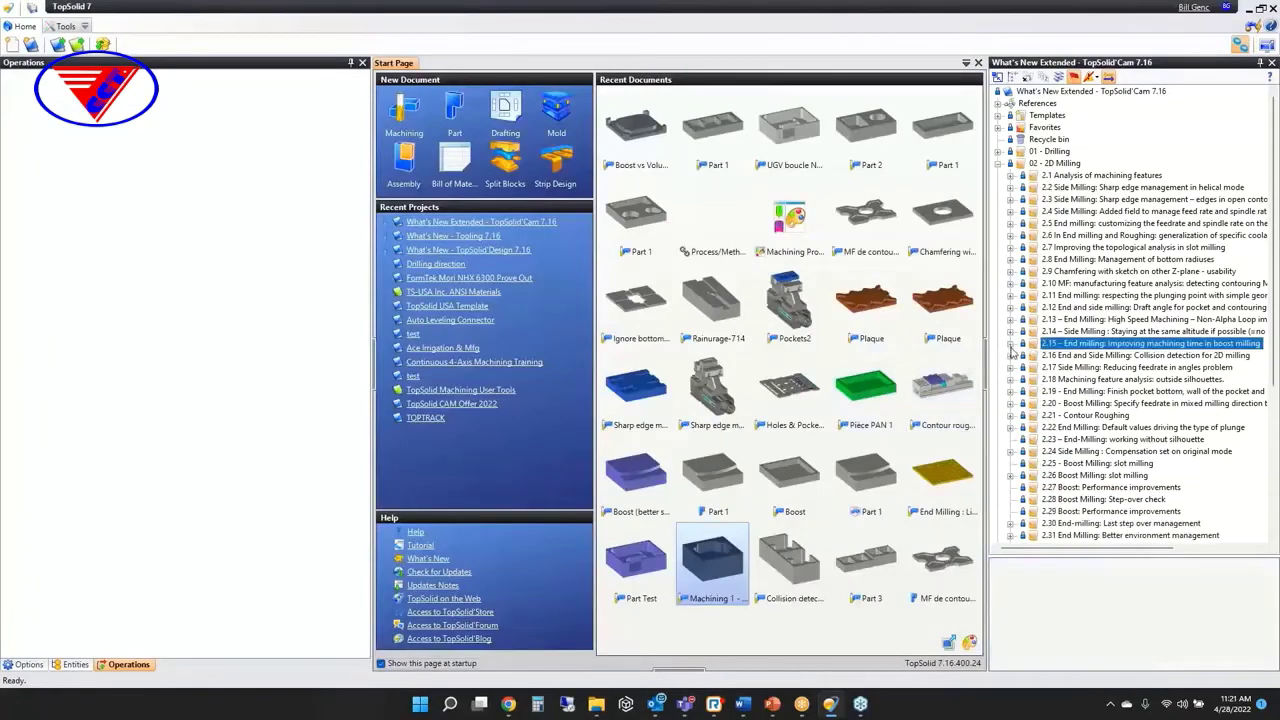
left_click(1011, 356)
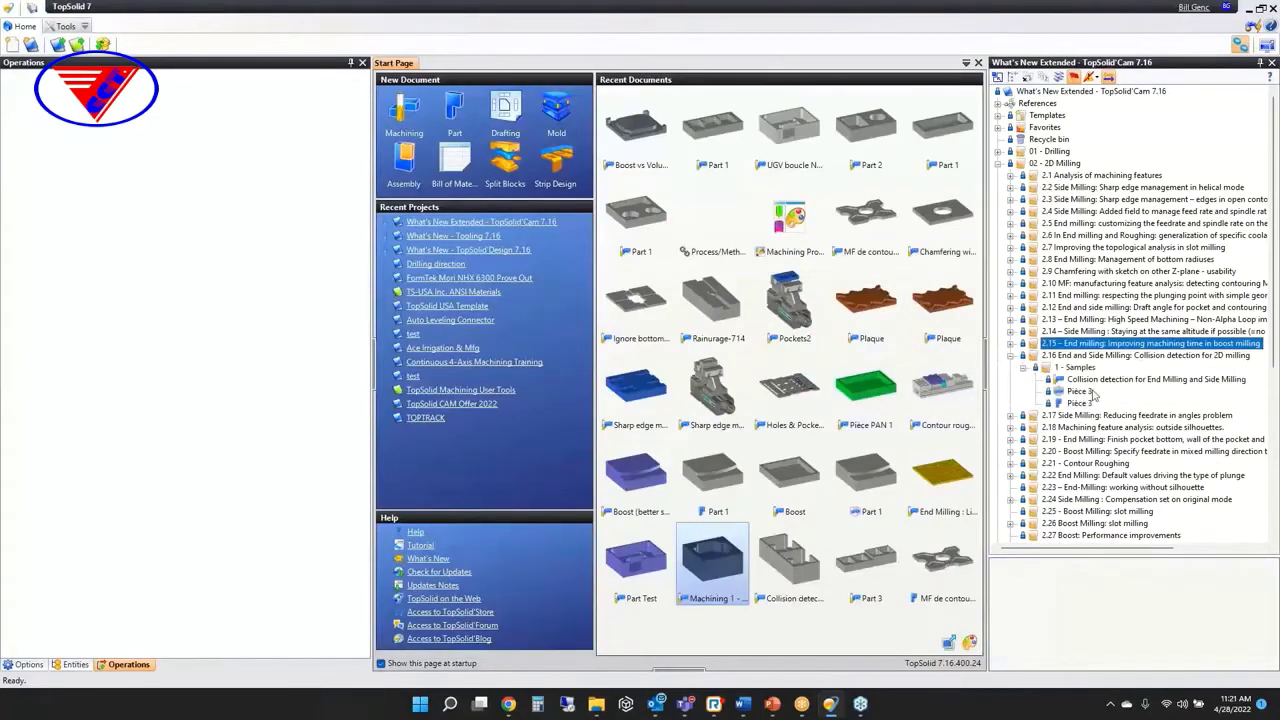
double_click(1096, 381)
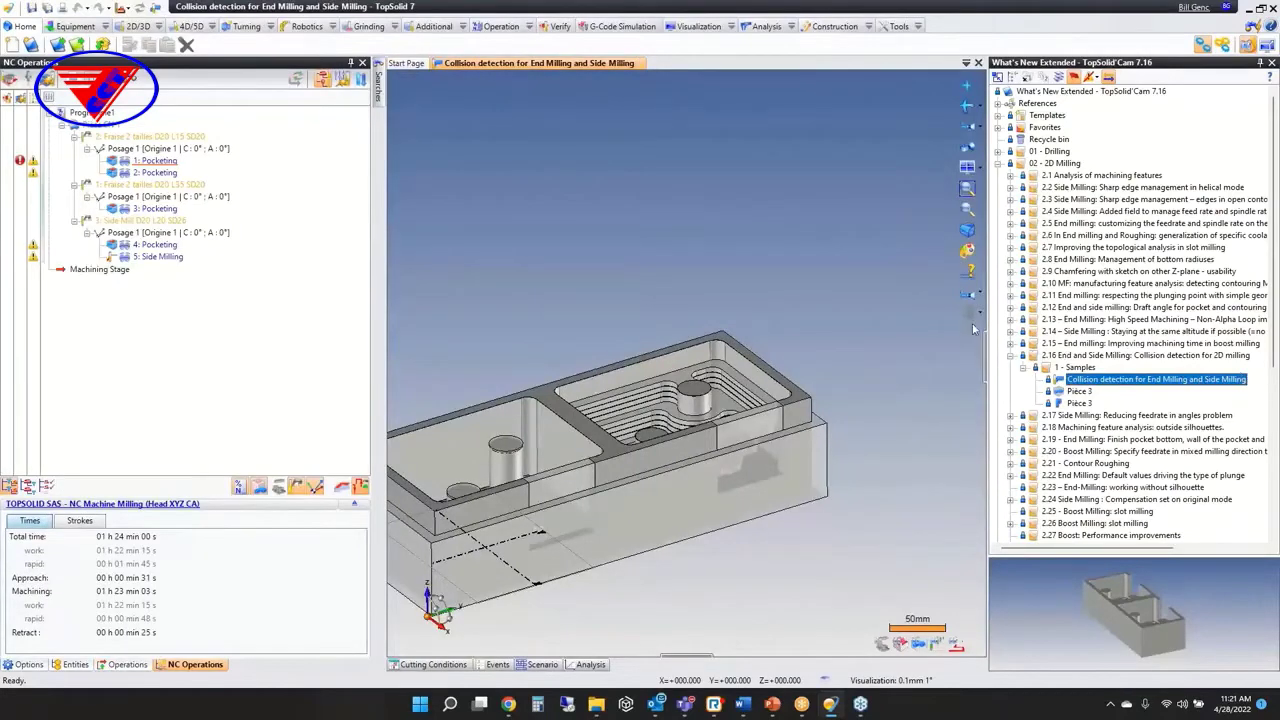
Step: Edit the first pocketing operation, display its end milling settings and inspect the tool holder against the pocket toolpath
middle_click_drag(484, 285, 617, 256)
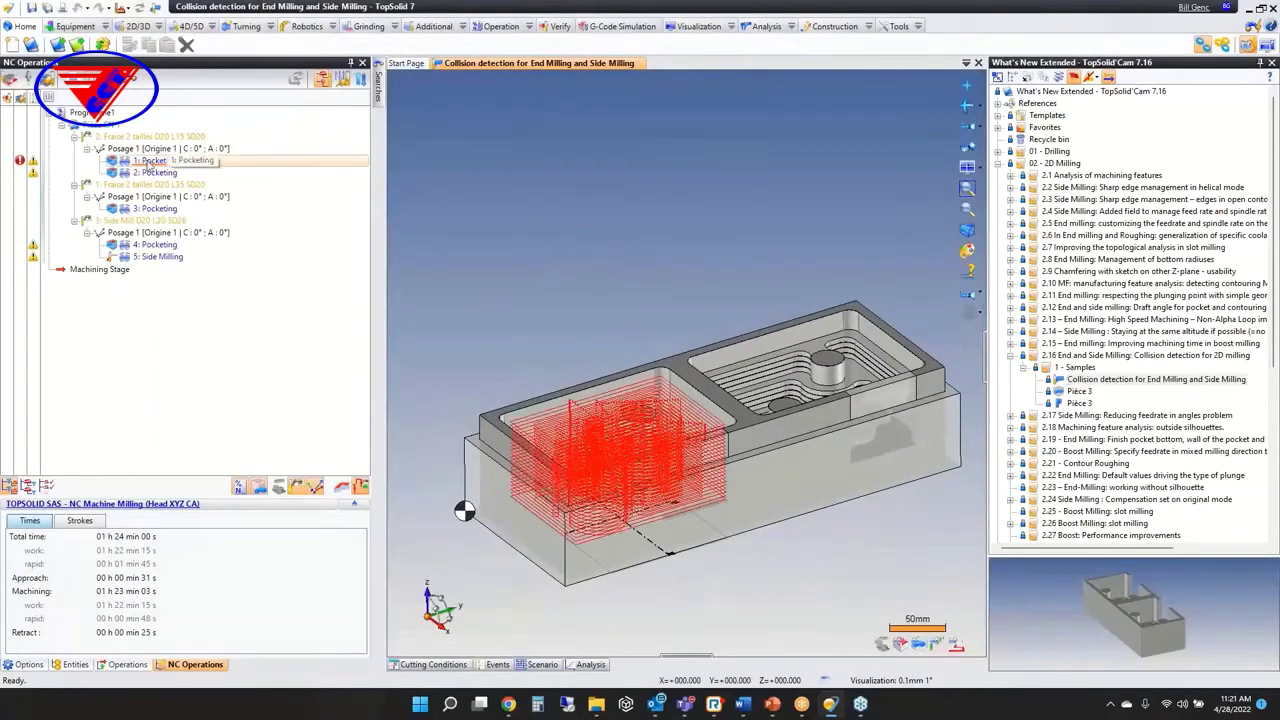
double_click(148, 161)
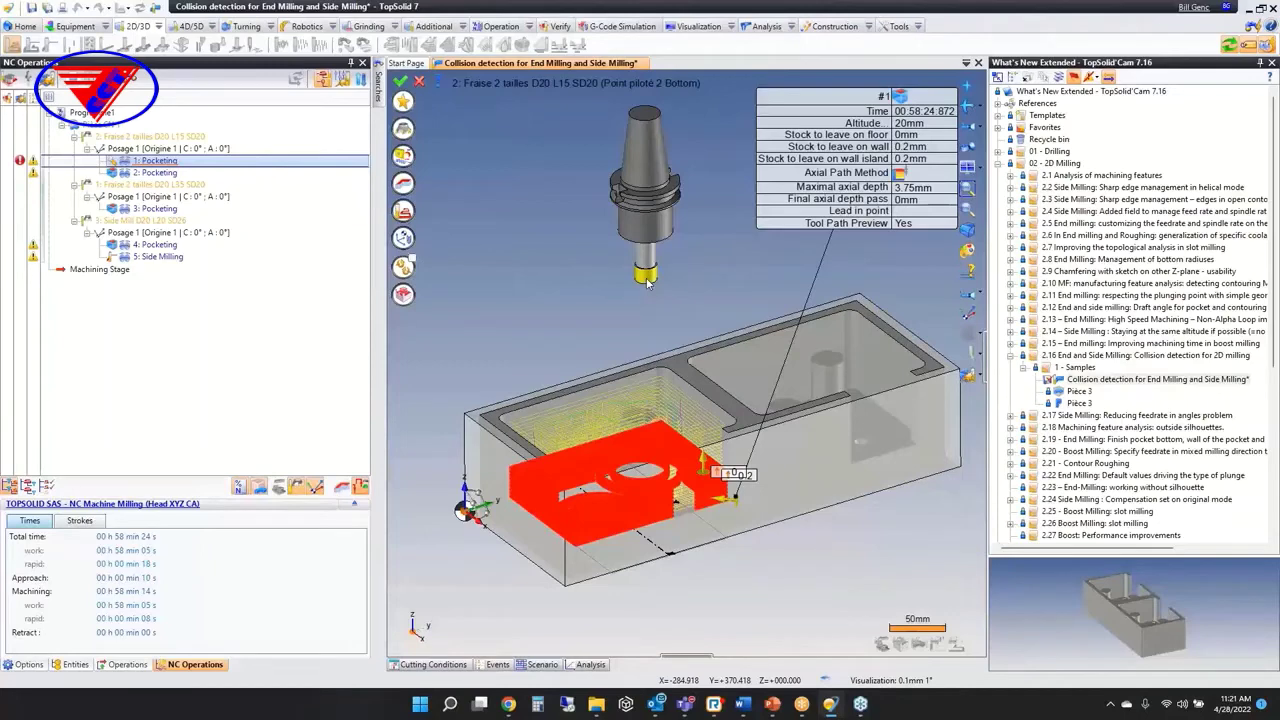
left_click(403, 211)
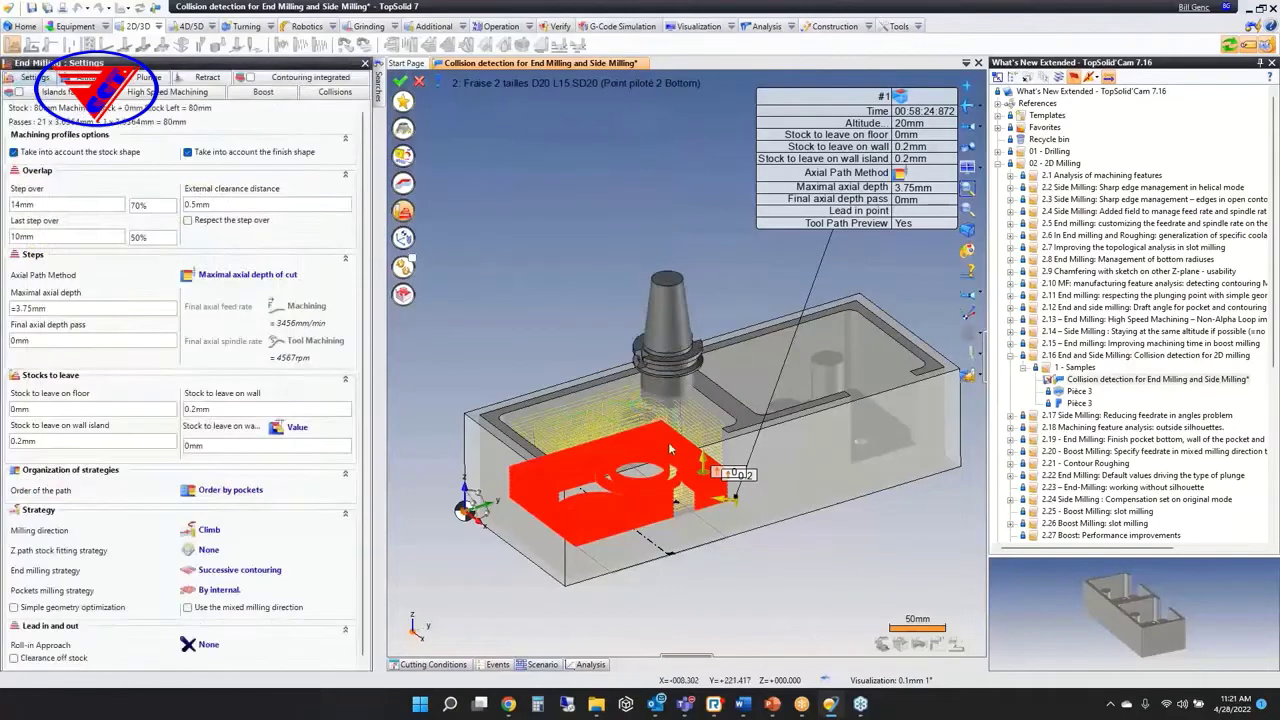
scroll(668, 442, "up", 5)
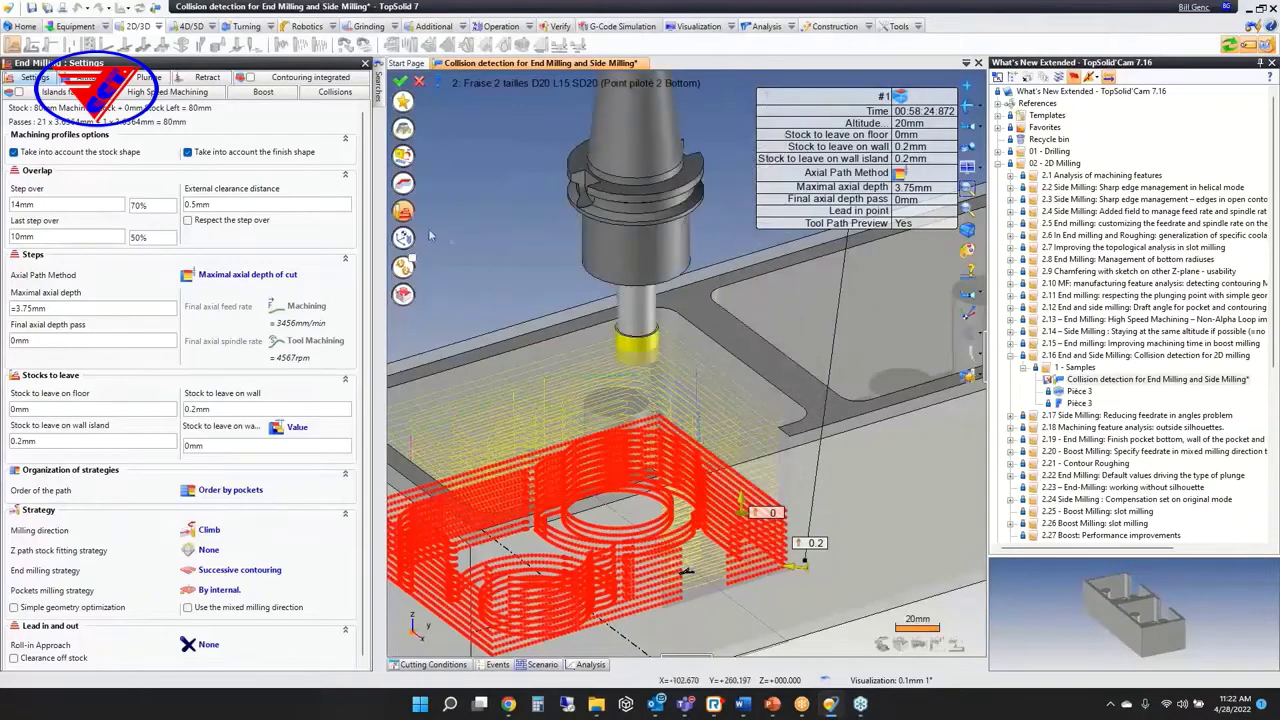
Step: Enable tool holder management in the pocketing operation's collision settings with a lateral safe distance of 2 mm, and inspect the holder's clearance
left_click(334, 92)
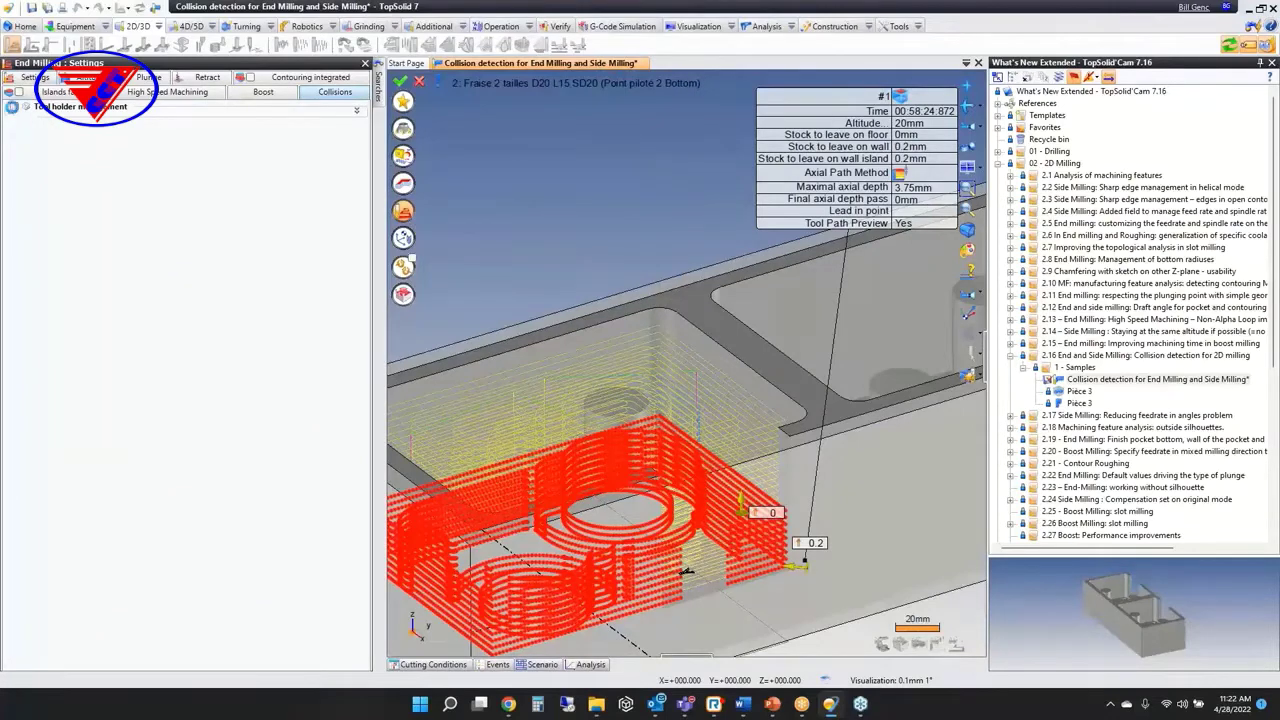
left_click(13, 106)
left_click(47, 157)
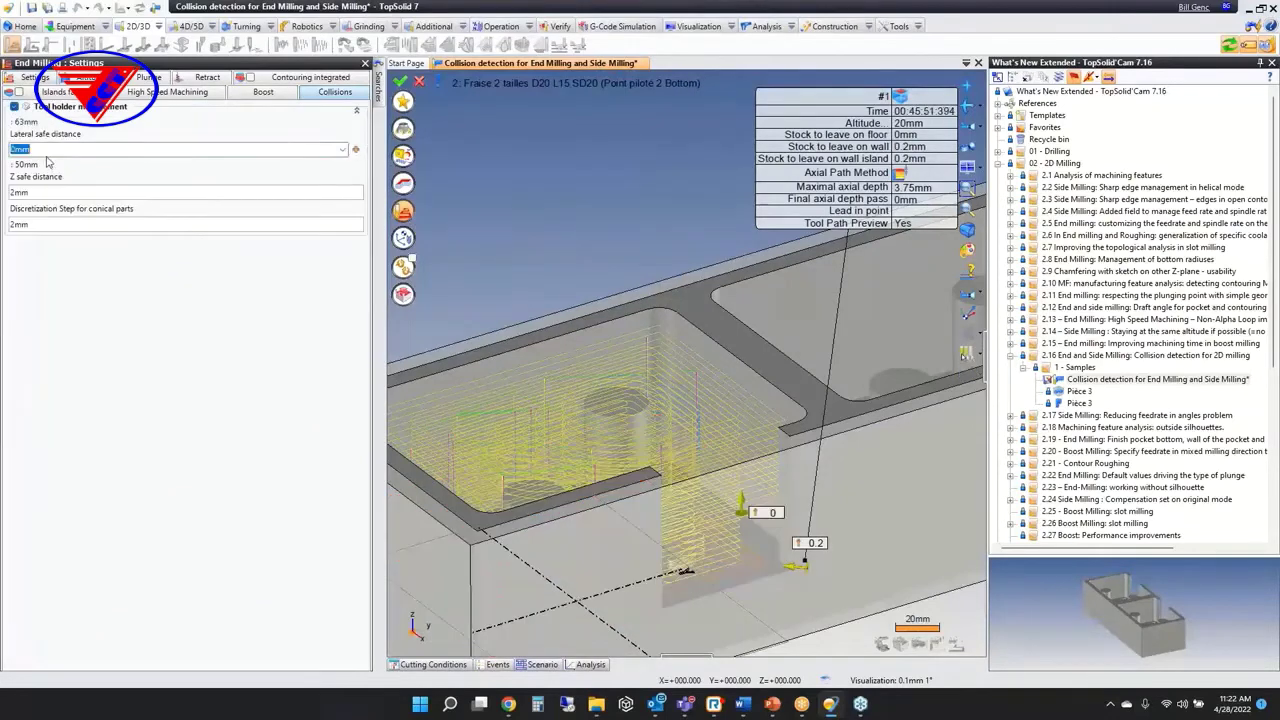
key("Tab")
key("Tab")
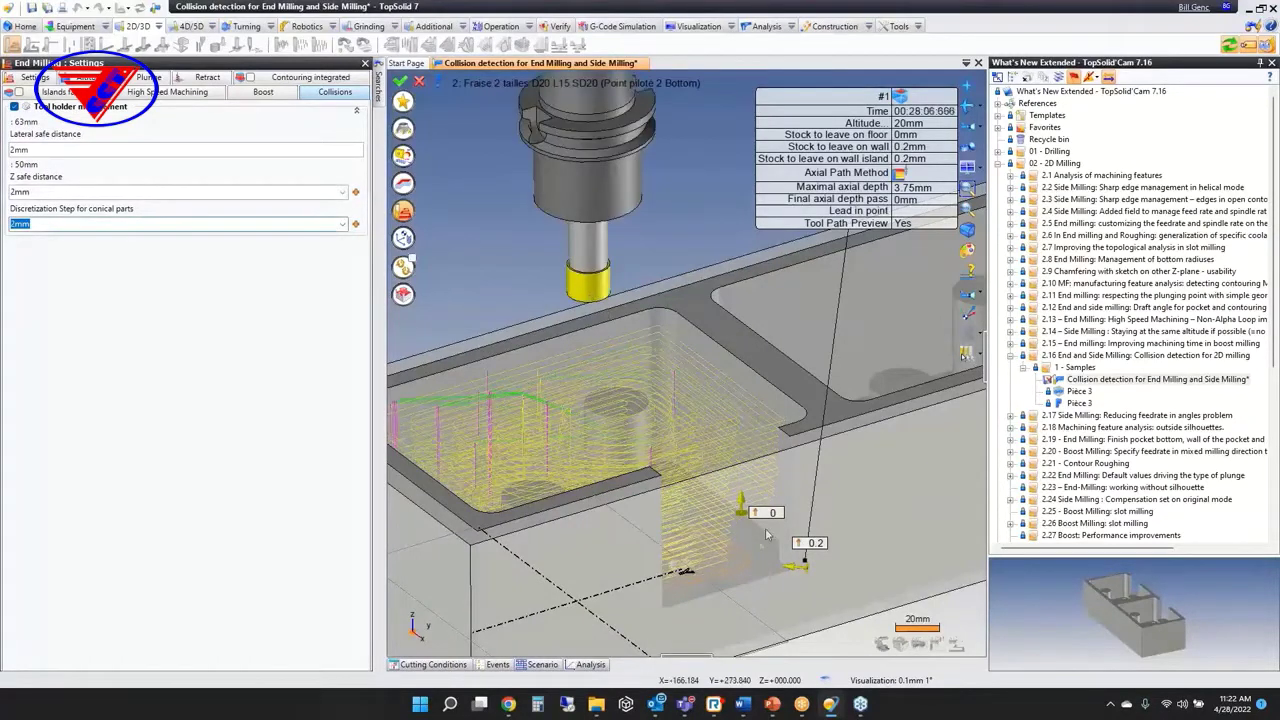
scroll(733, 558, "up", 3)
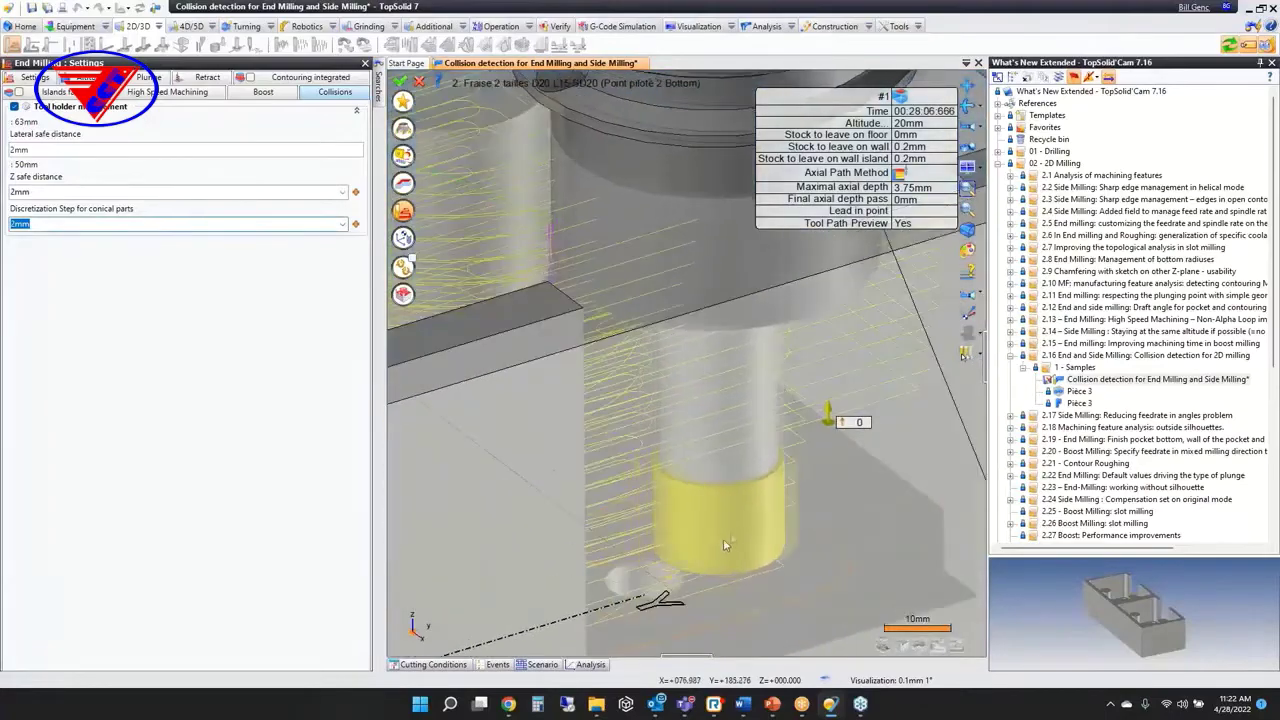
mouse_move(707, 553)
middle_mouse_down()
mouse_move(757, 571)
mouse_move(726, 600)
mouse_move(729, 569)
mouse_move(712, 566)
middle_mouse_up()
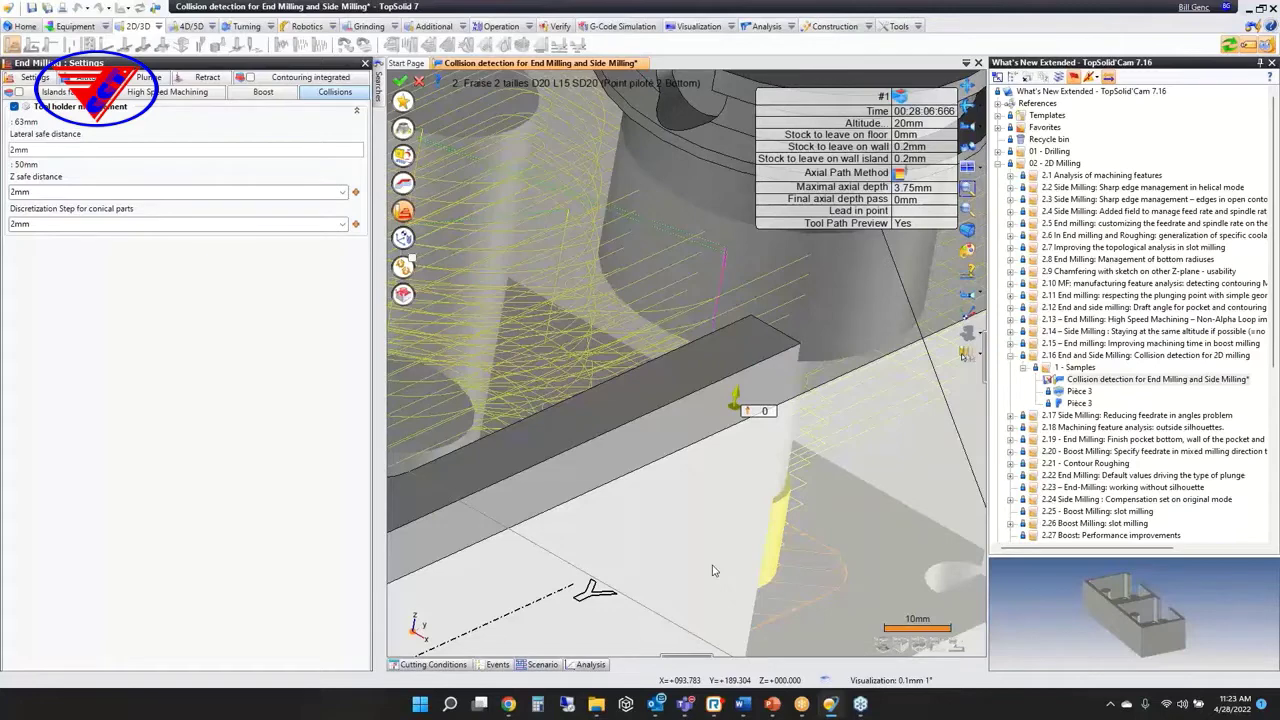
Step: Close the collision detection sample without saving and open the Machining 1 - 715 document from folder 2.17
middle_click(475, 66)
left_click(645, 379)
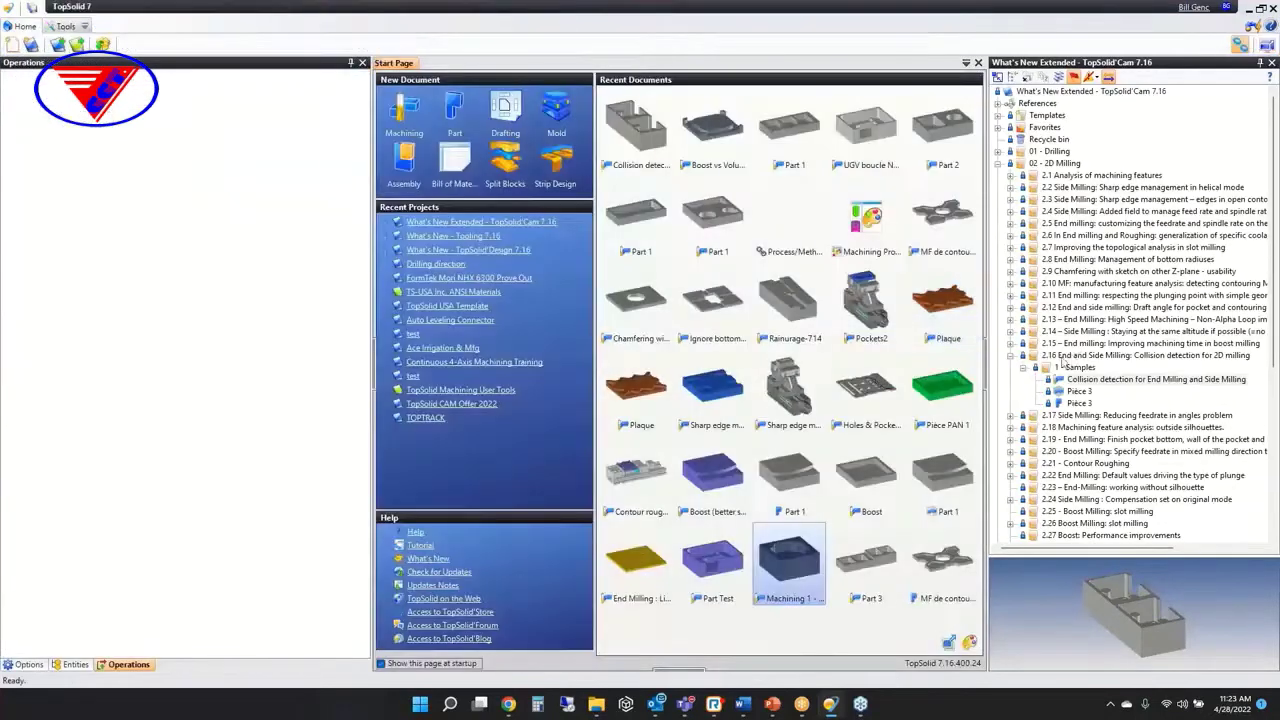
left_click(1010, 356)
left_click(1011, 368)
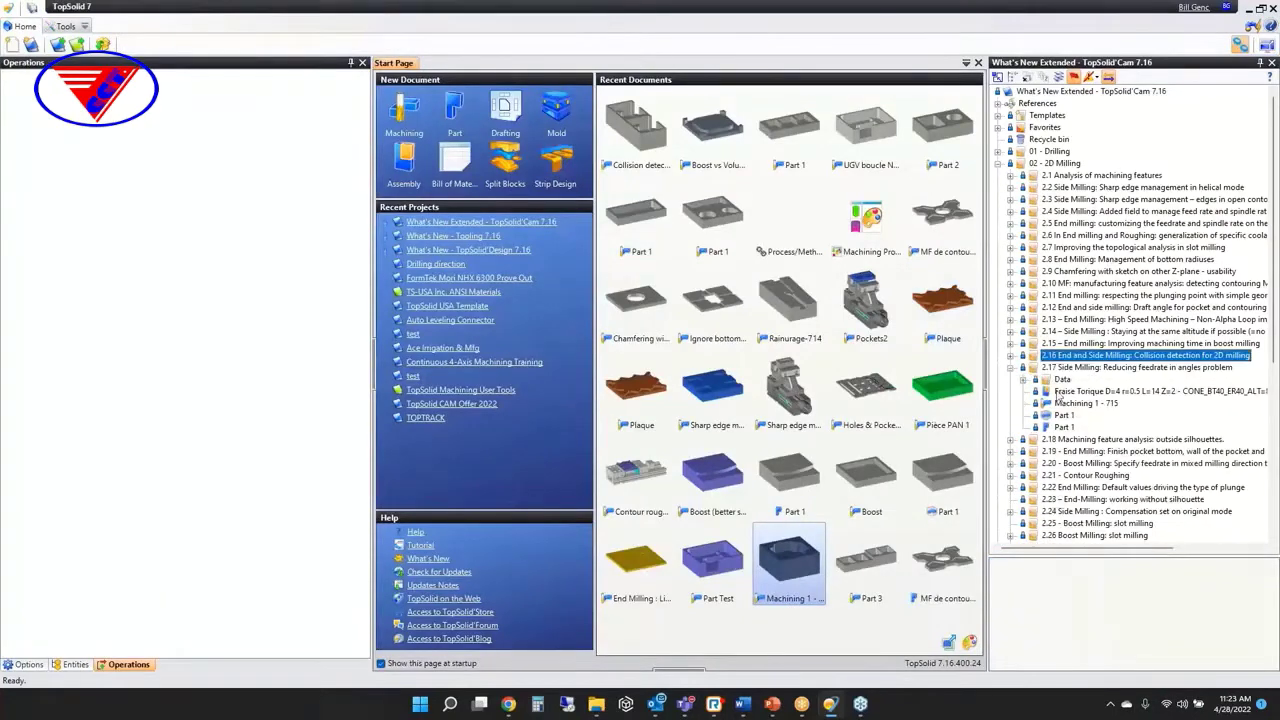
left_click(1074, 405)
double_click(1074, 405)
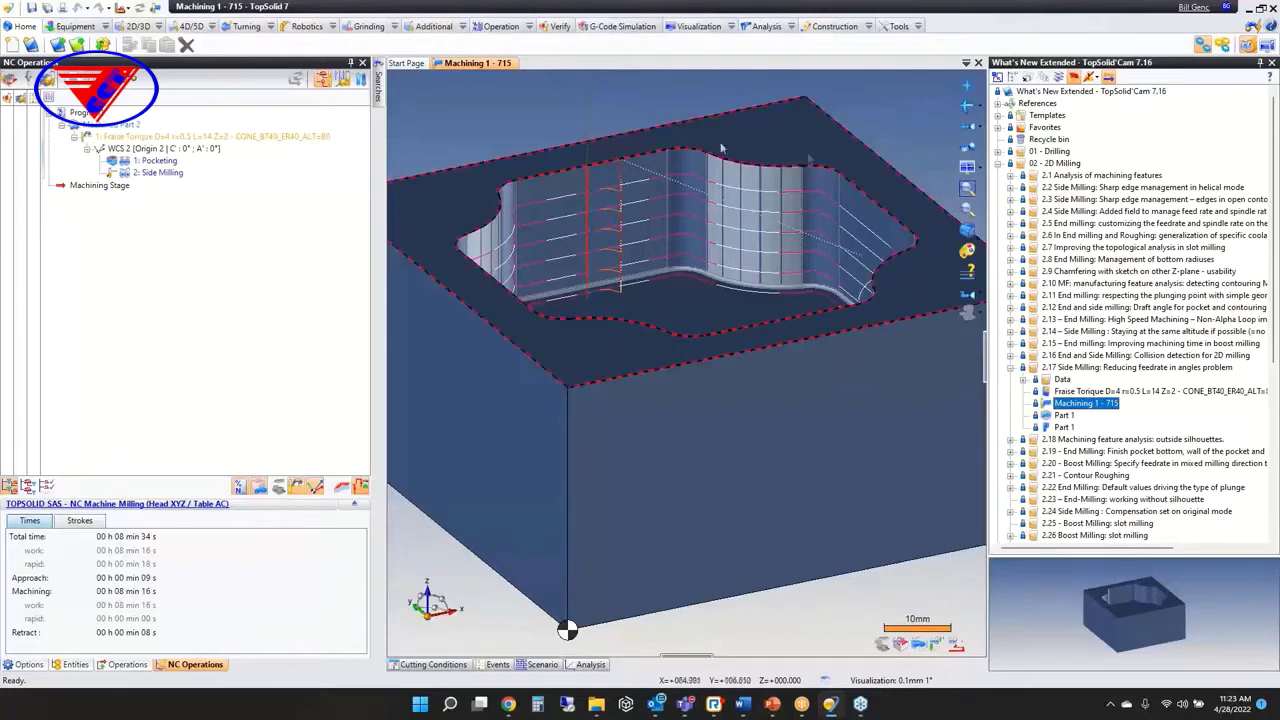
Step: Inspect the side milling toolpath along the pocket walls and upgrade the Side Milling operation
scroll(463, 112, "up", 3)
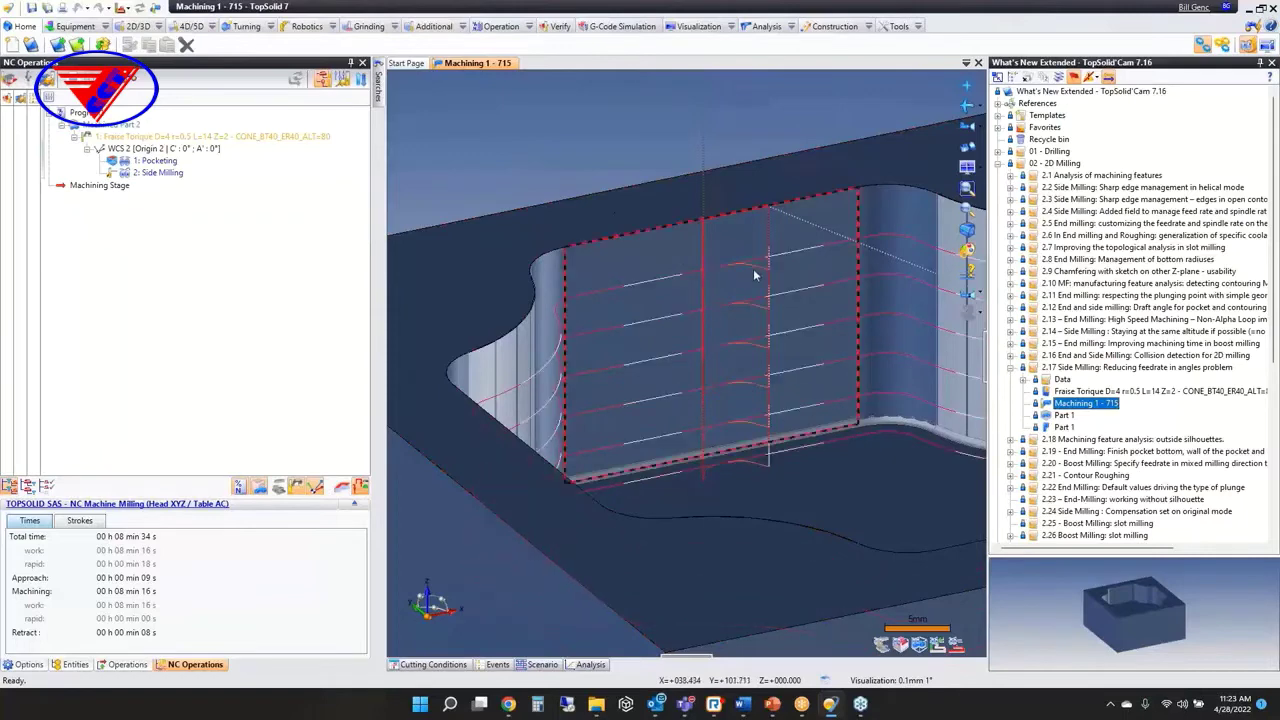
scroll(478, 192, "down", 3)
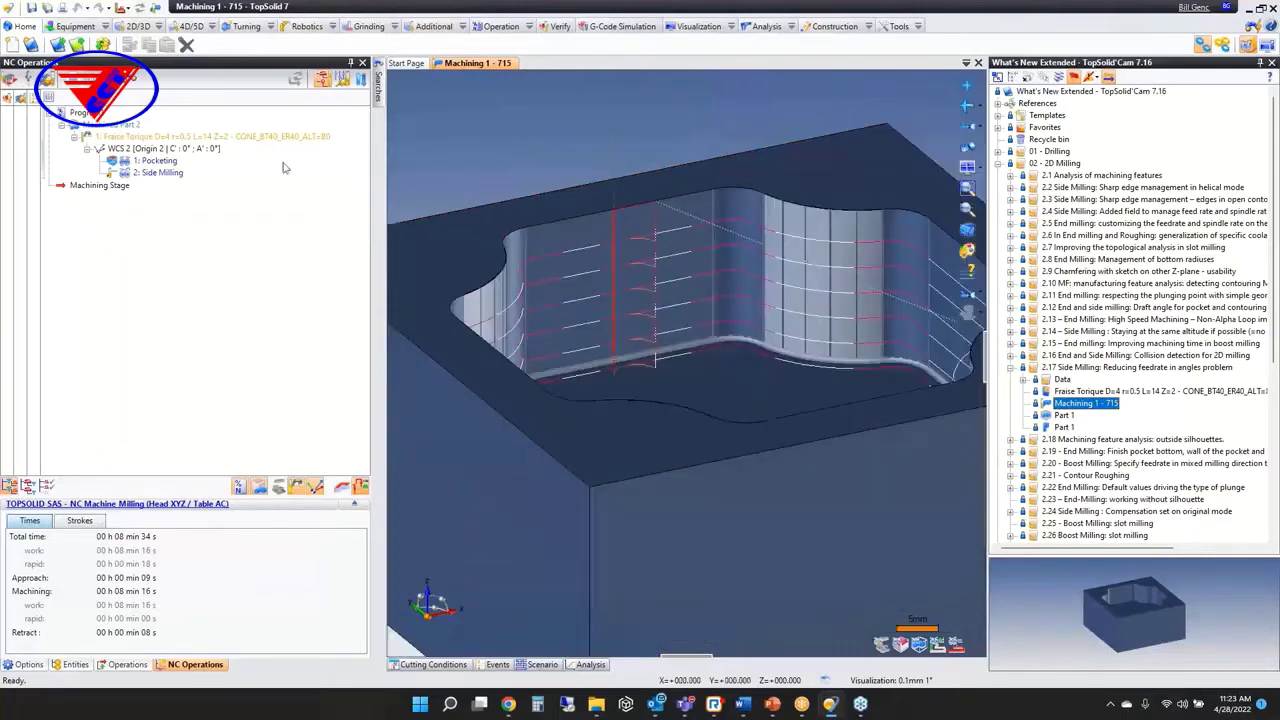
right_click(179, 174)
mouse_move(213, 236)
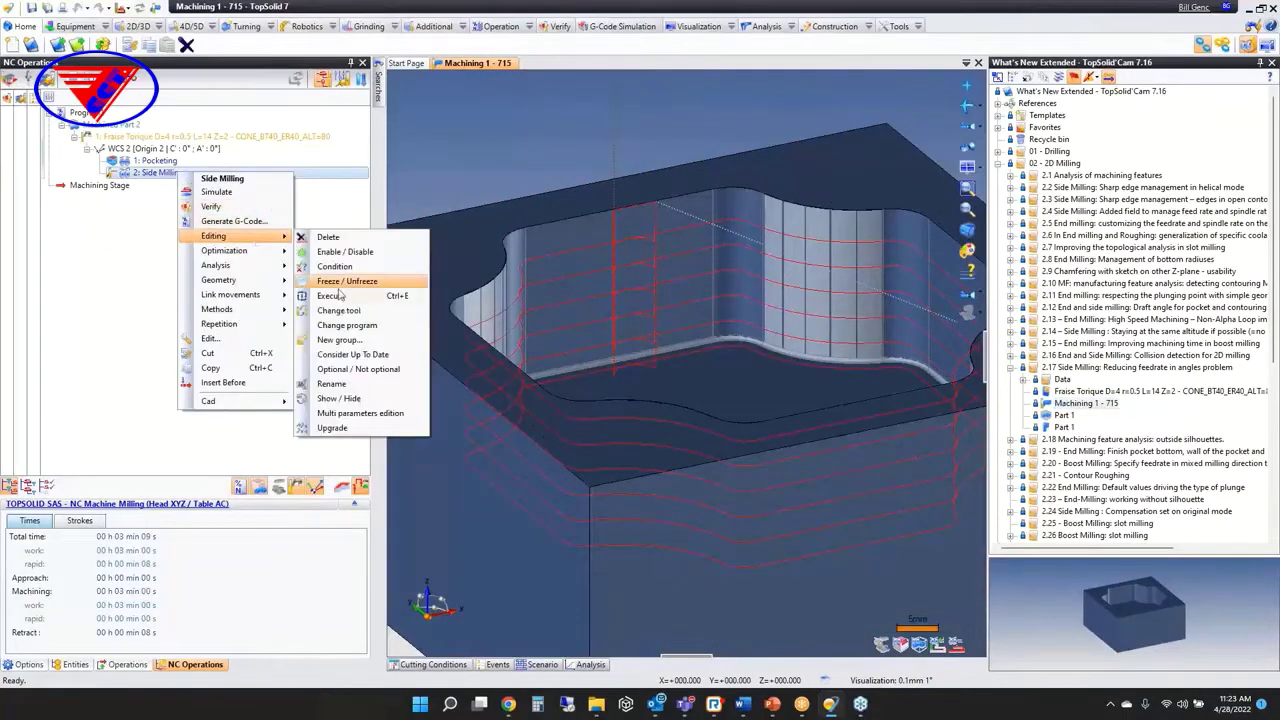
left_click(345, 430)
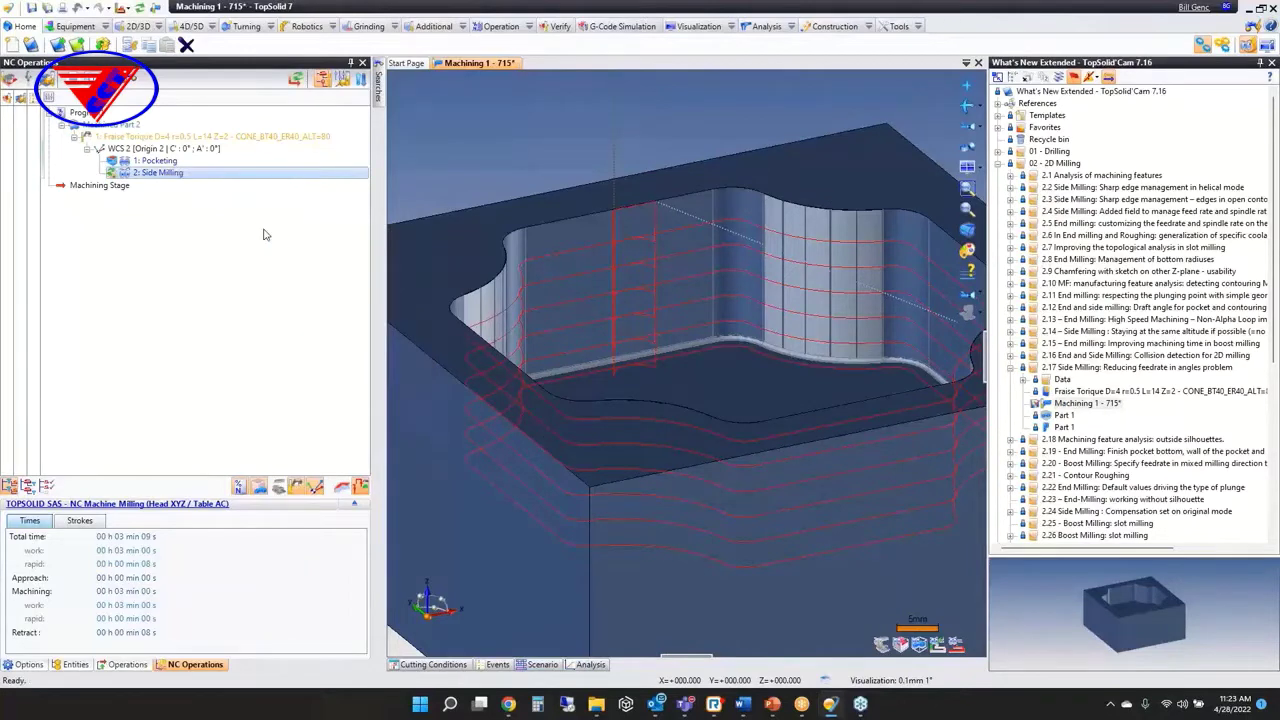
Step: Enable feed rate decrease in angles for the Side Milling operation, using the minimum radius criterion with a 6 mm radius
double_click(200, 174)
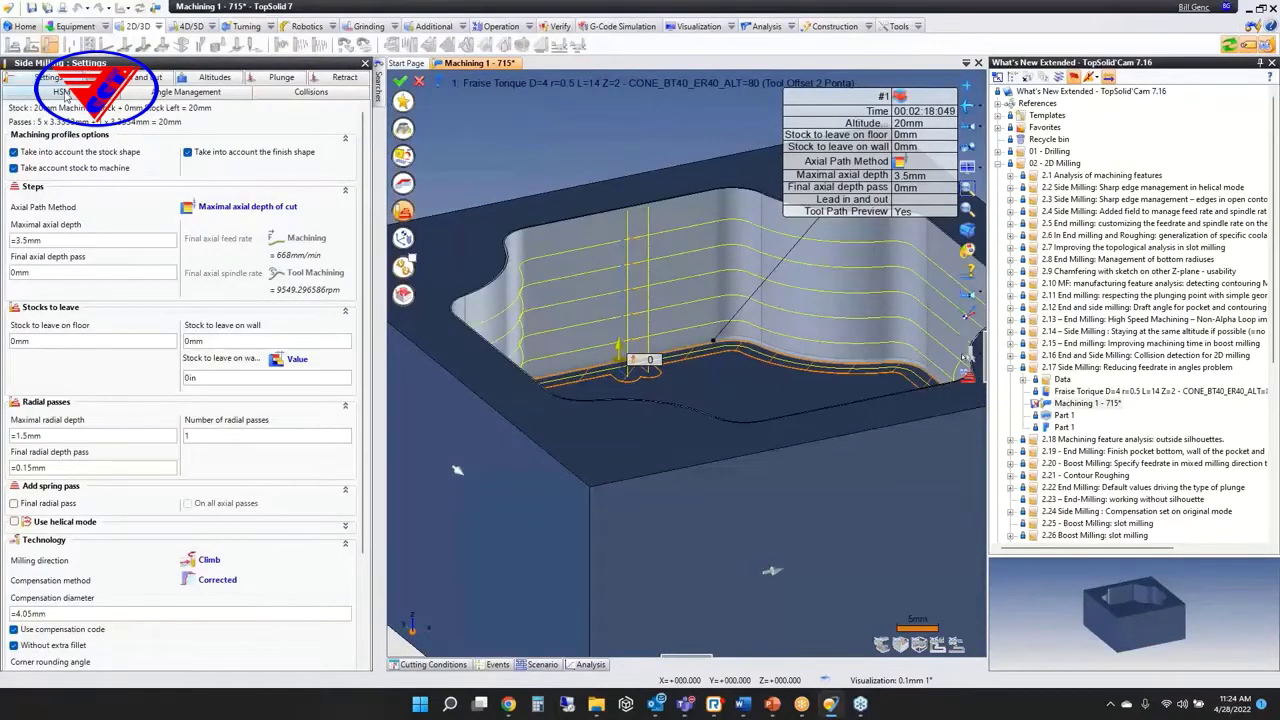
left_click(162, 92)
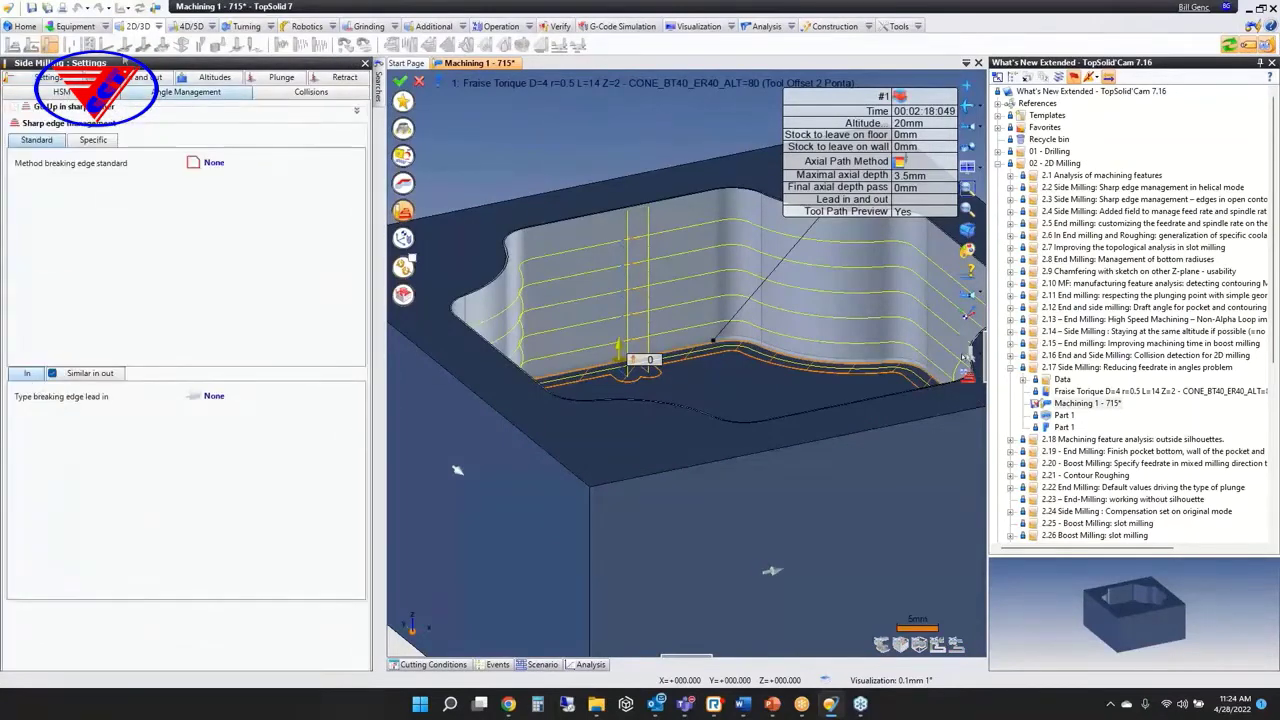
left_click(92, 92)
left_click(16, 259)
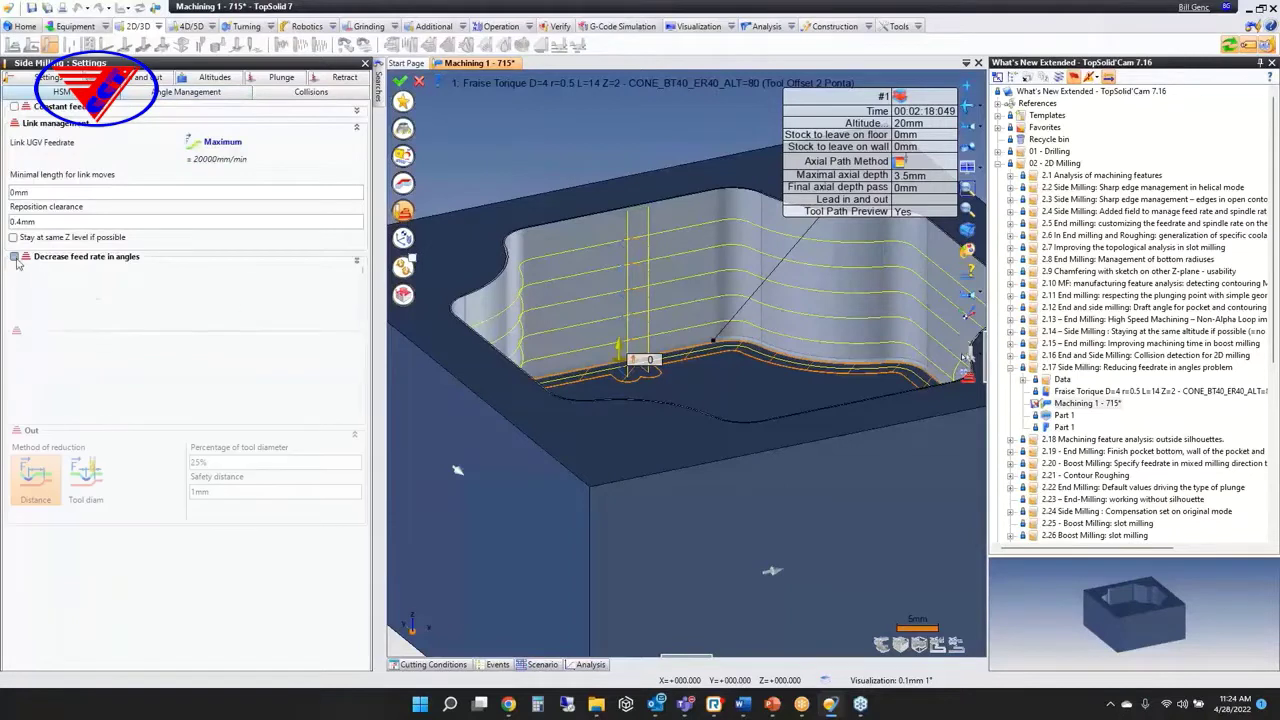
left_click(13, 304)
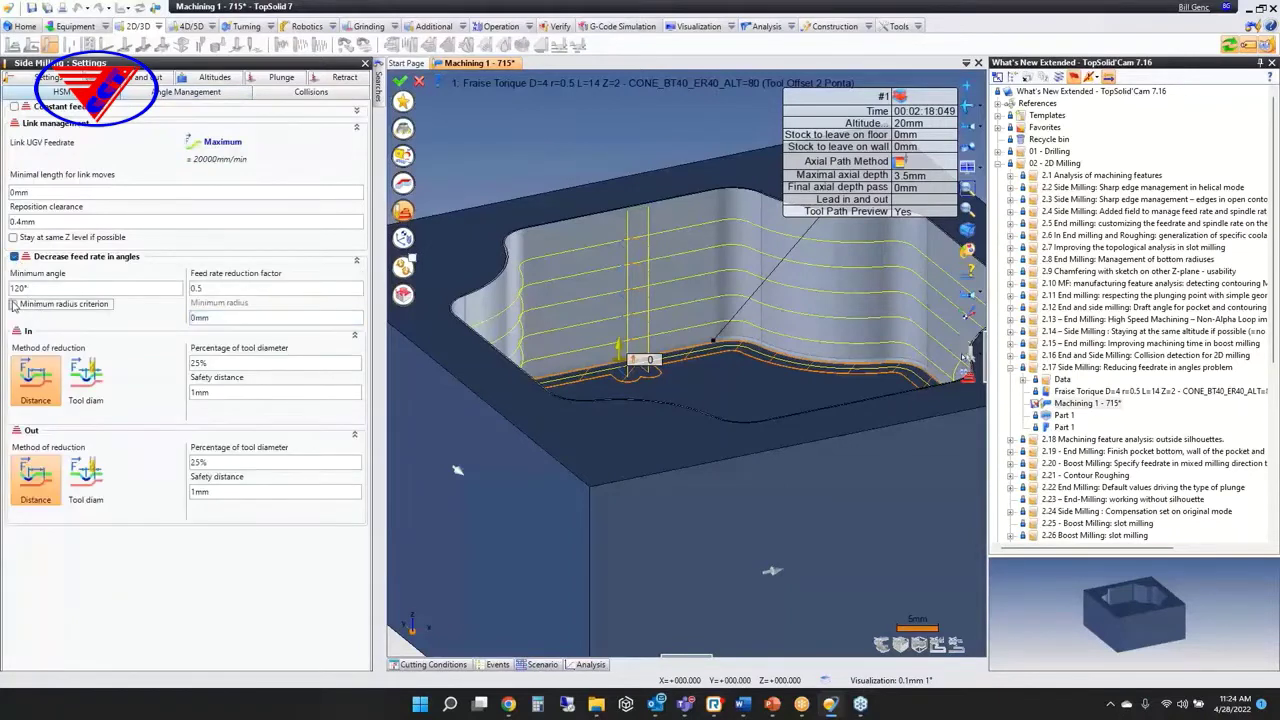
left_click(232, 318)
type("6")
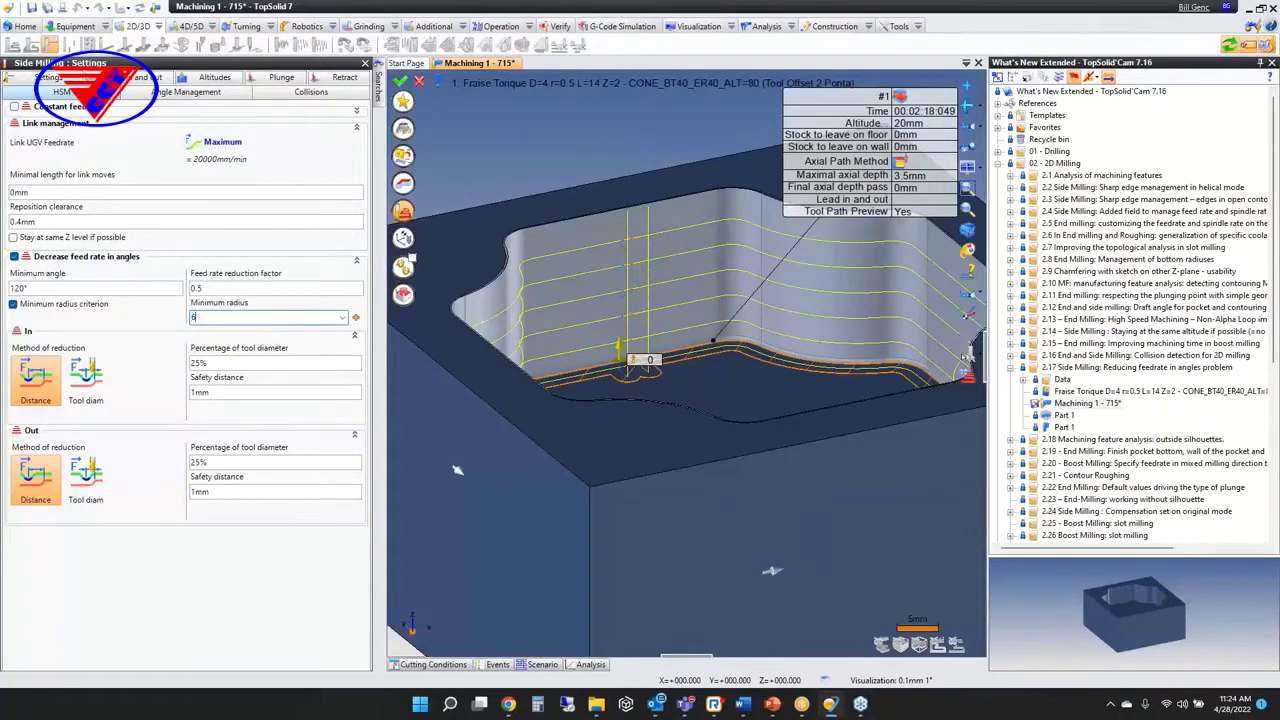
key("Return")
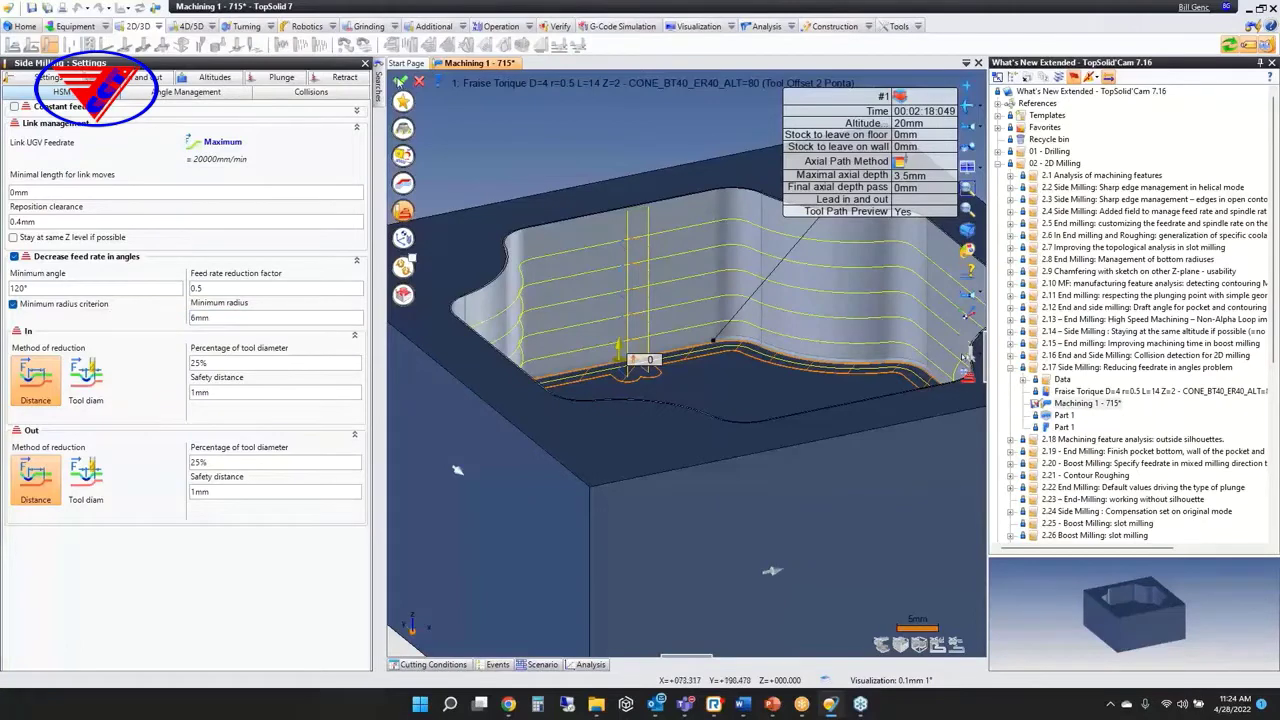
left_click(399, 79)
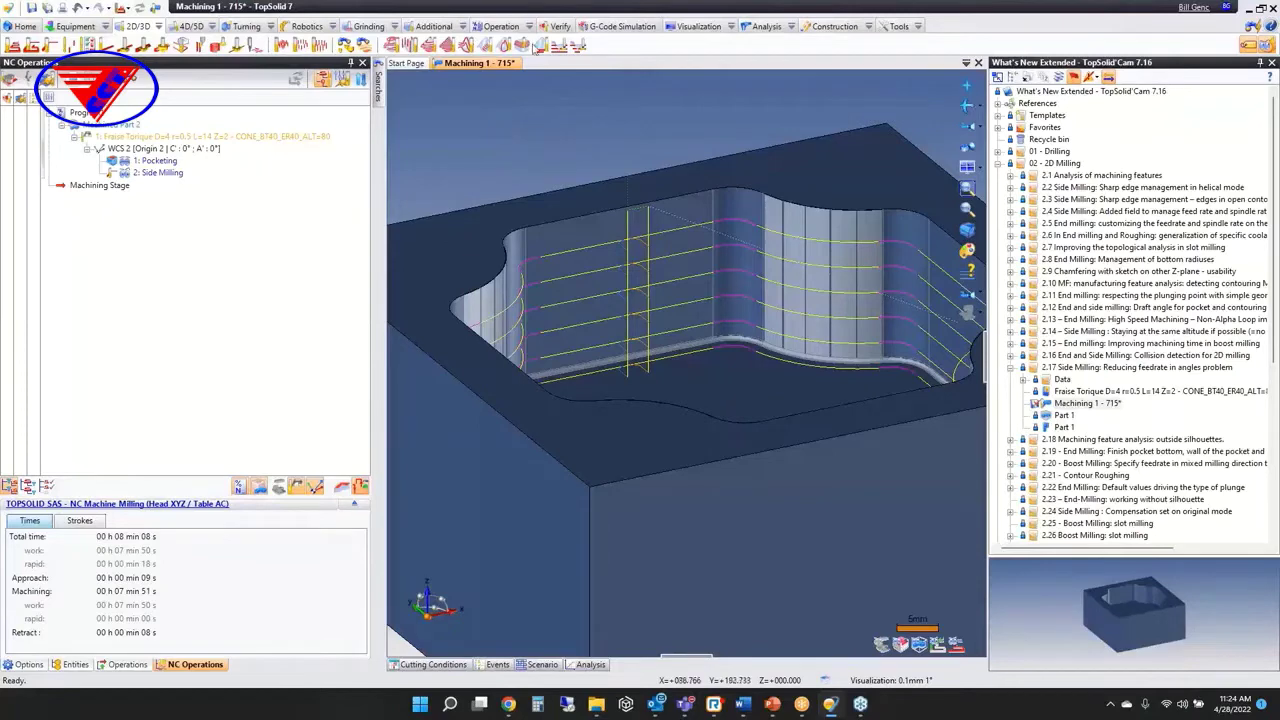
Step: Close Machining 1 - 715 without saving and open the Part Test machining document from folder 2.18
middle_click(493, 63)
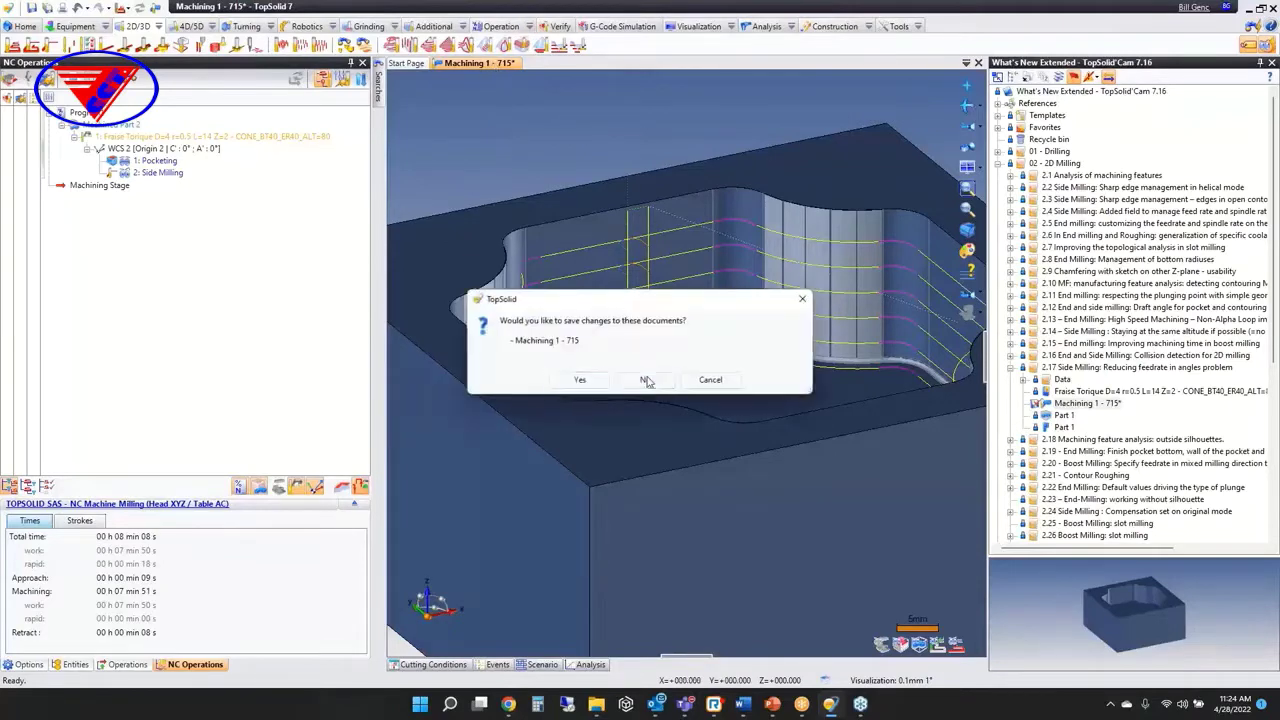
left_click(648, 380)
left_click(1010, 369)
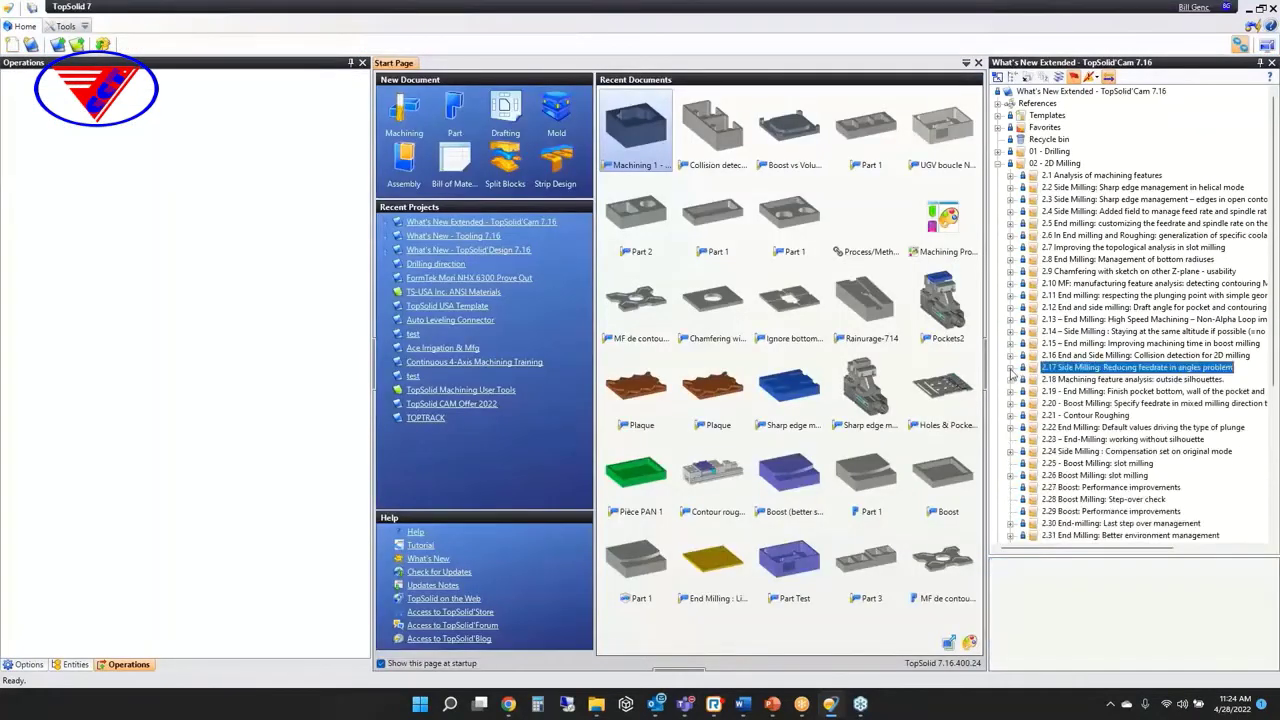
left_click(1010, 379)
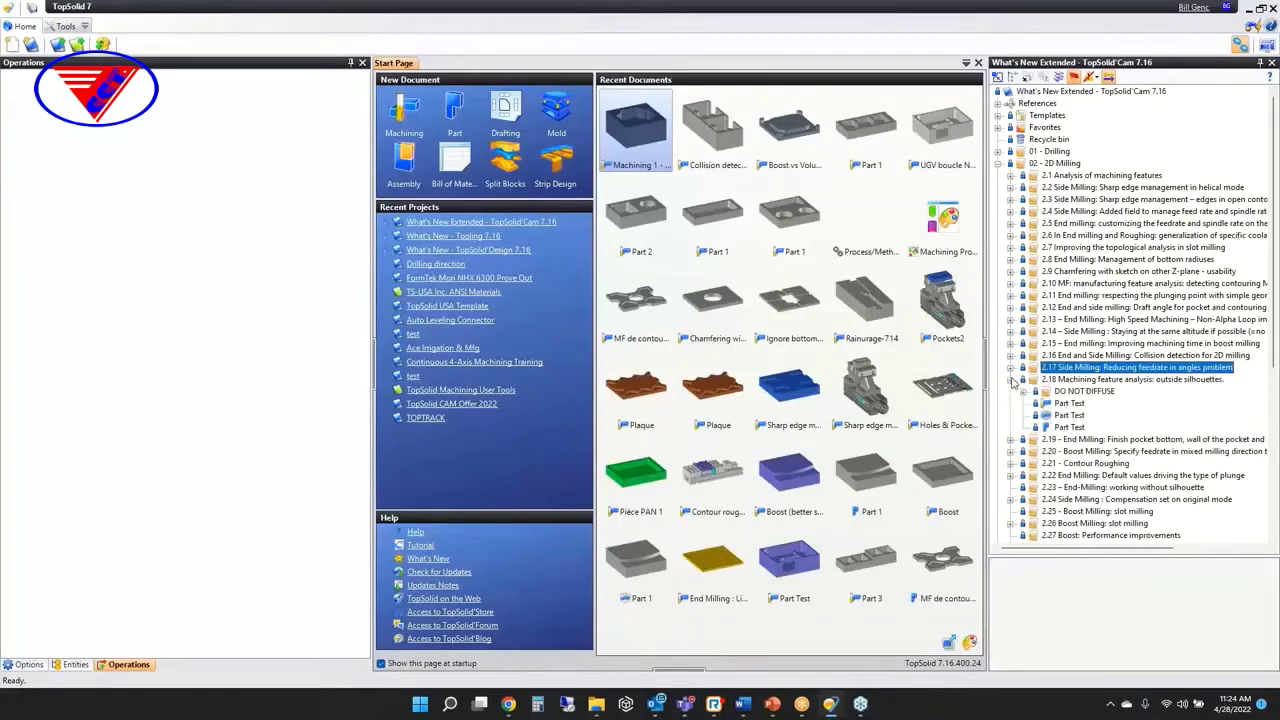
left_click(1072, 404)
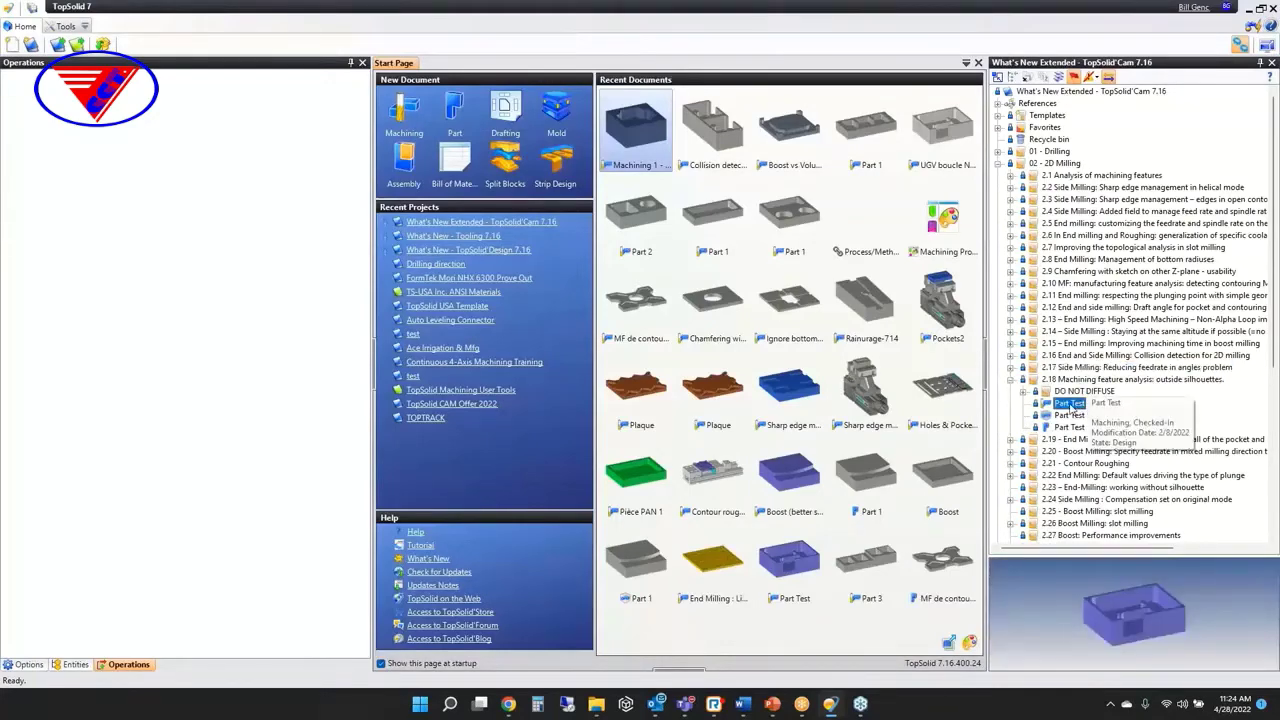
double_click(1070, 403)
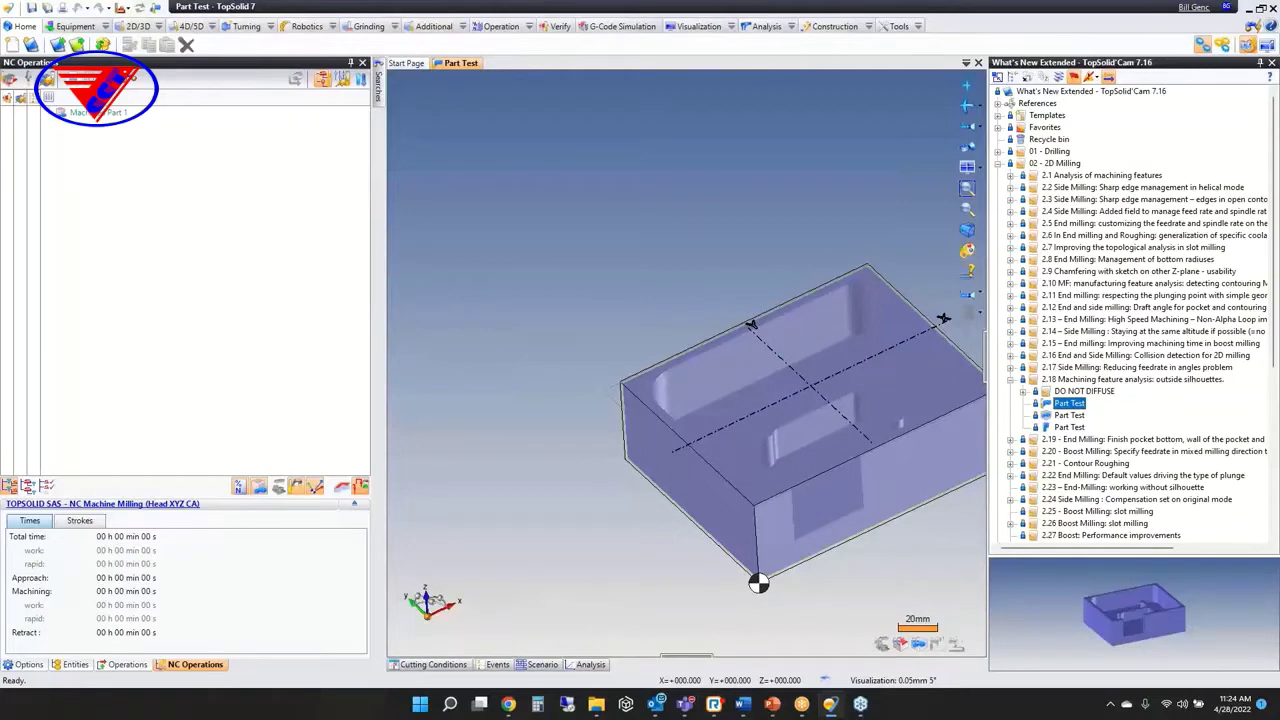
right_click(656, 182)
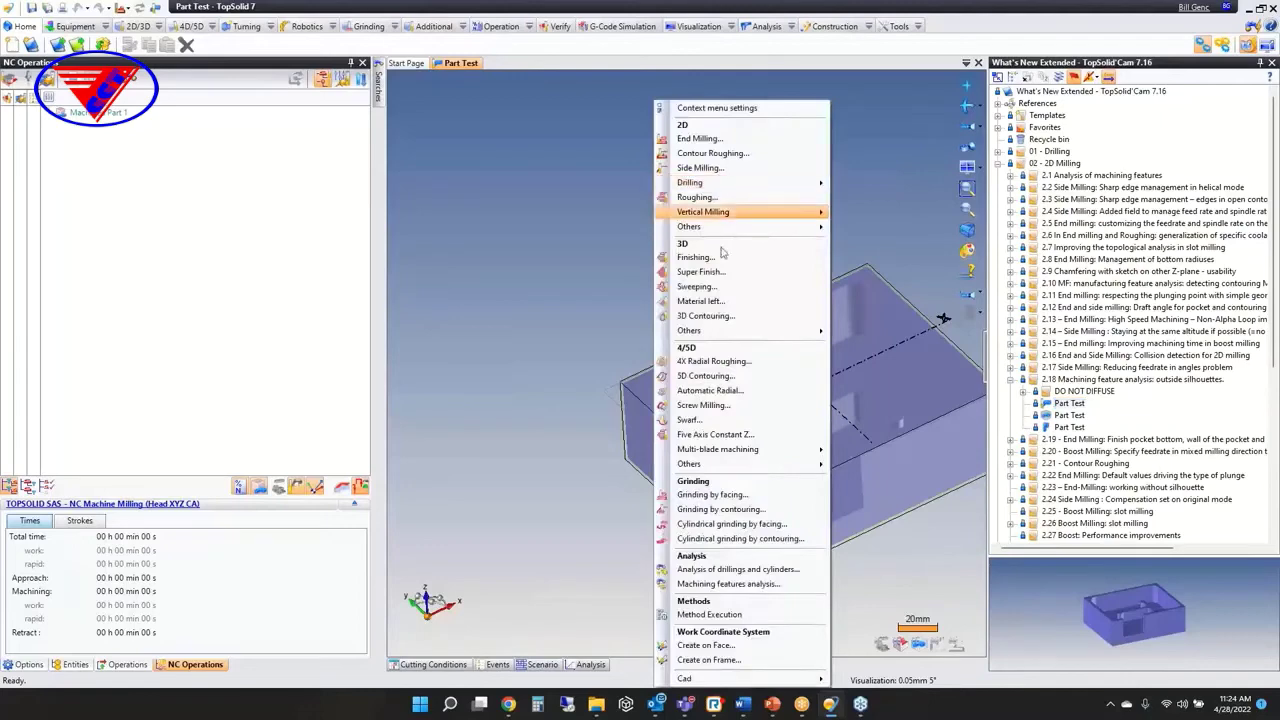
left_click(764, 587)
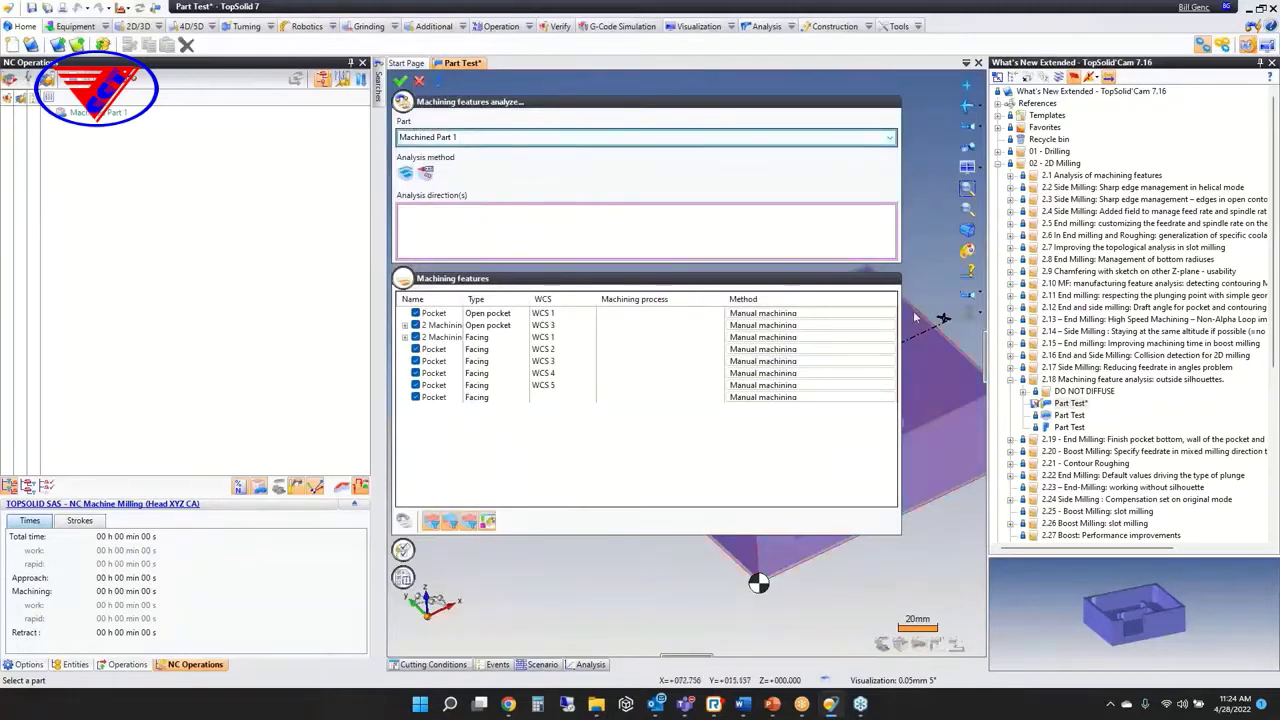
left_click(484, 231)
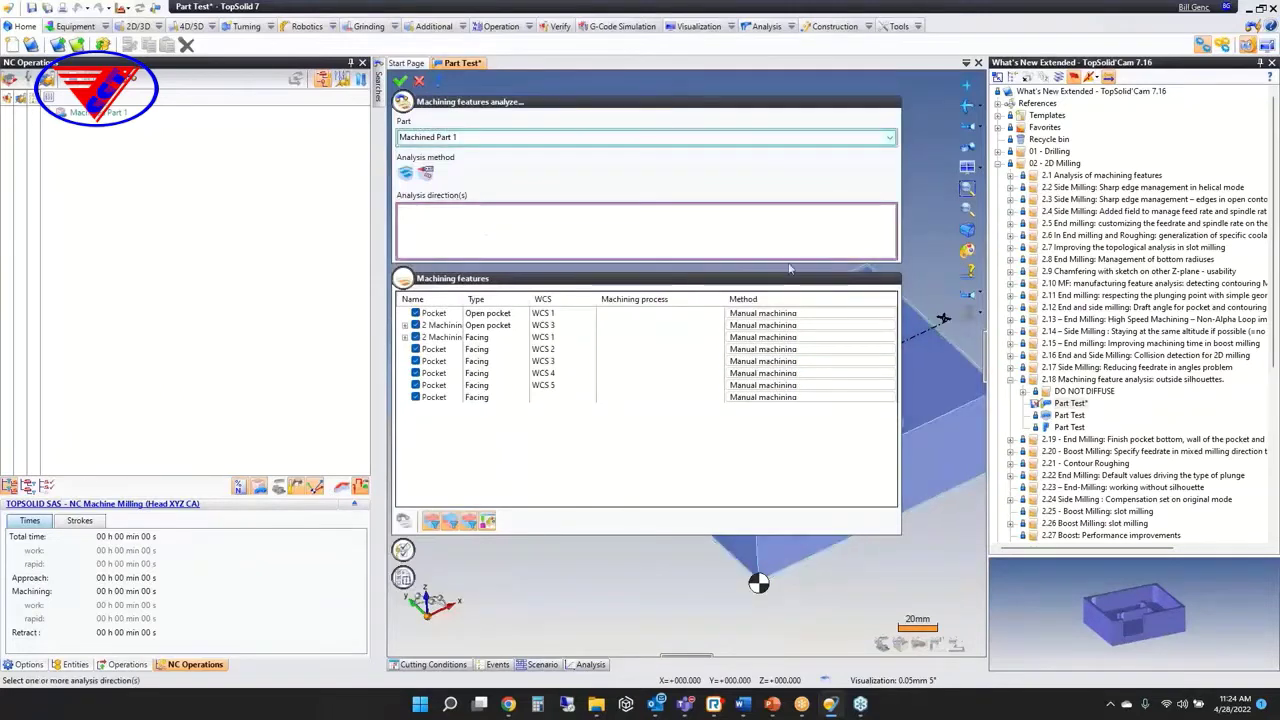
left_click(960, 405)
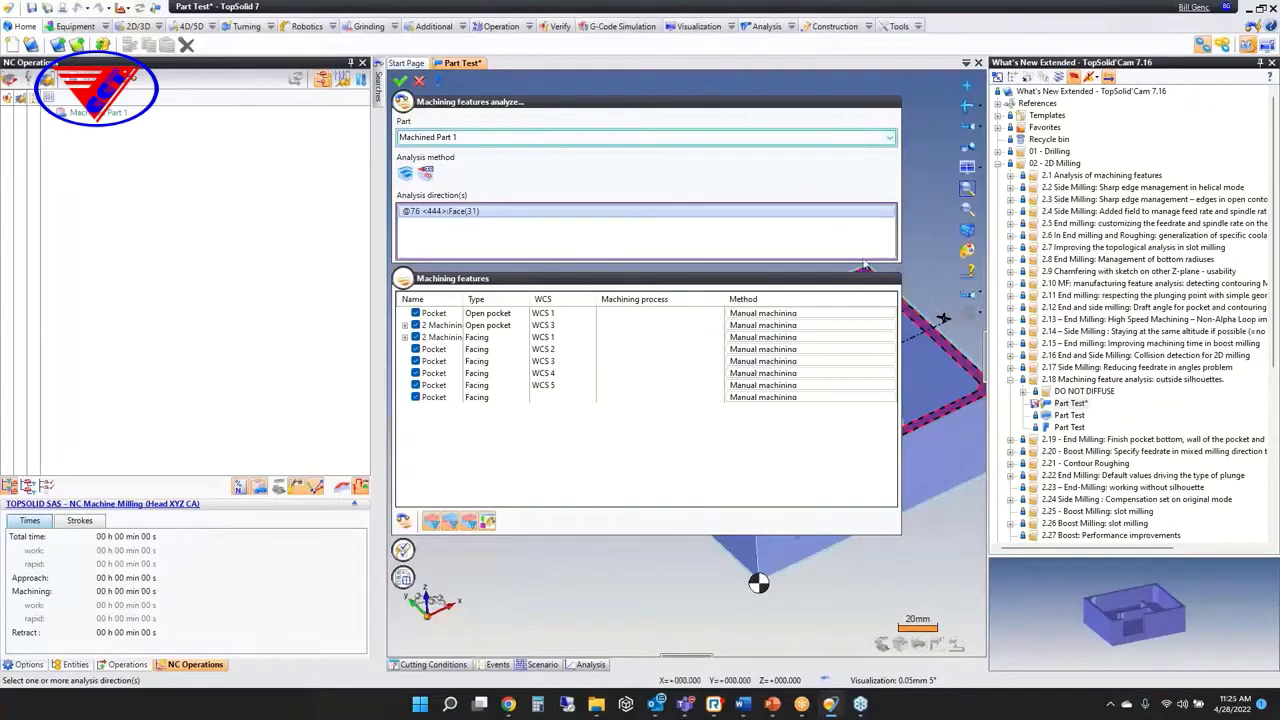
left_click(403, 543)
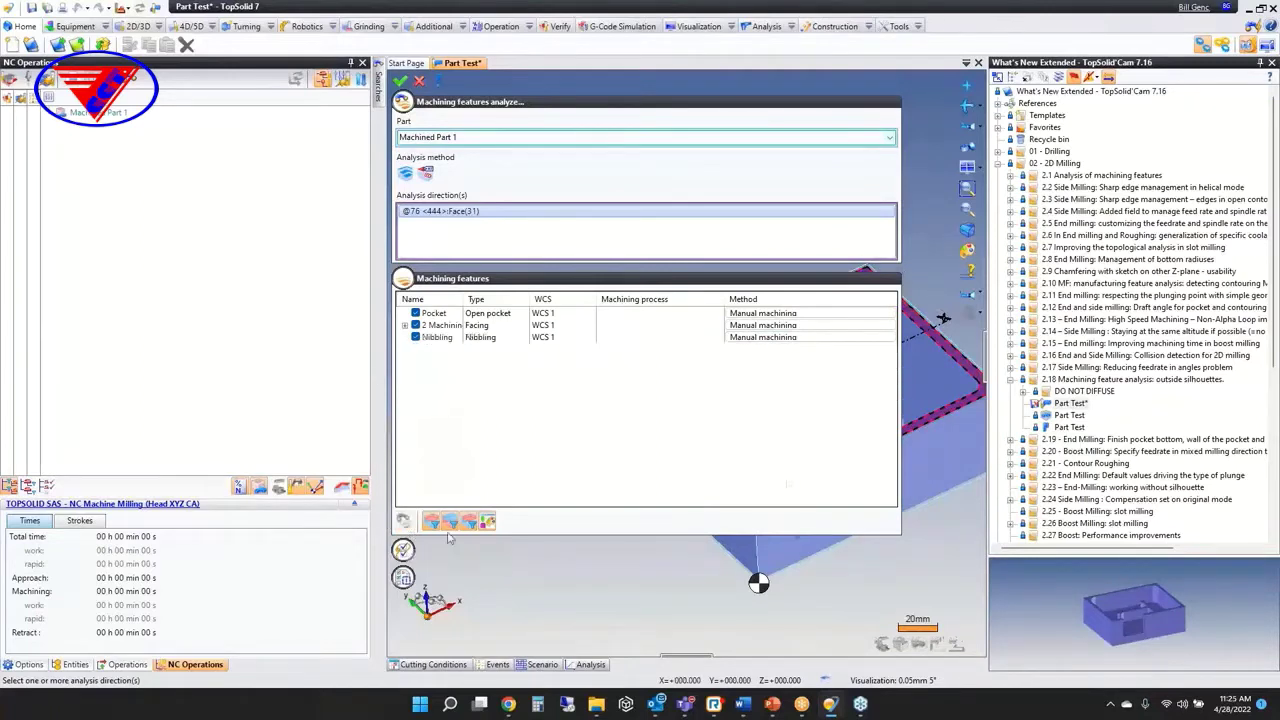
left_click_drag(899, 398, 717, 398)
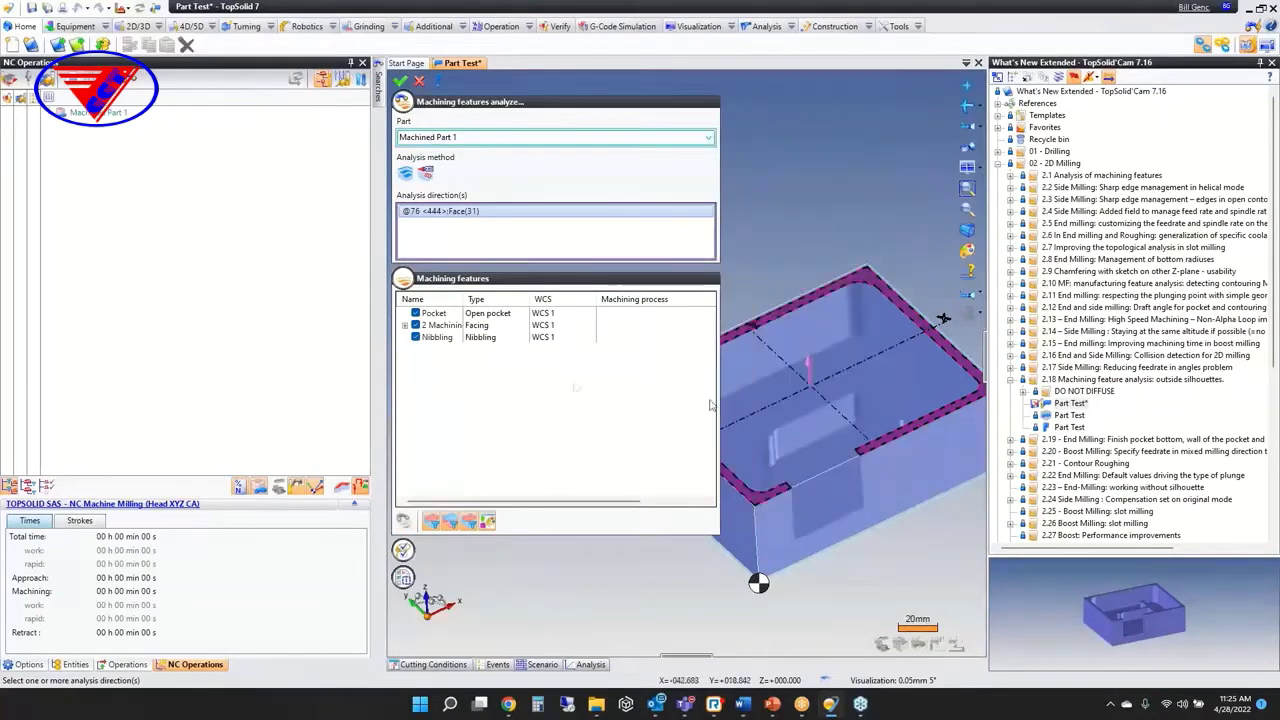
left_click(474, 338)
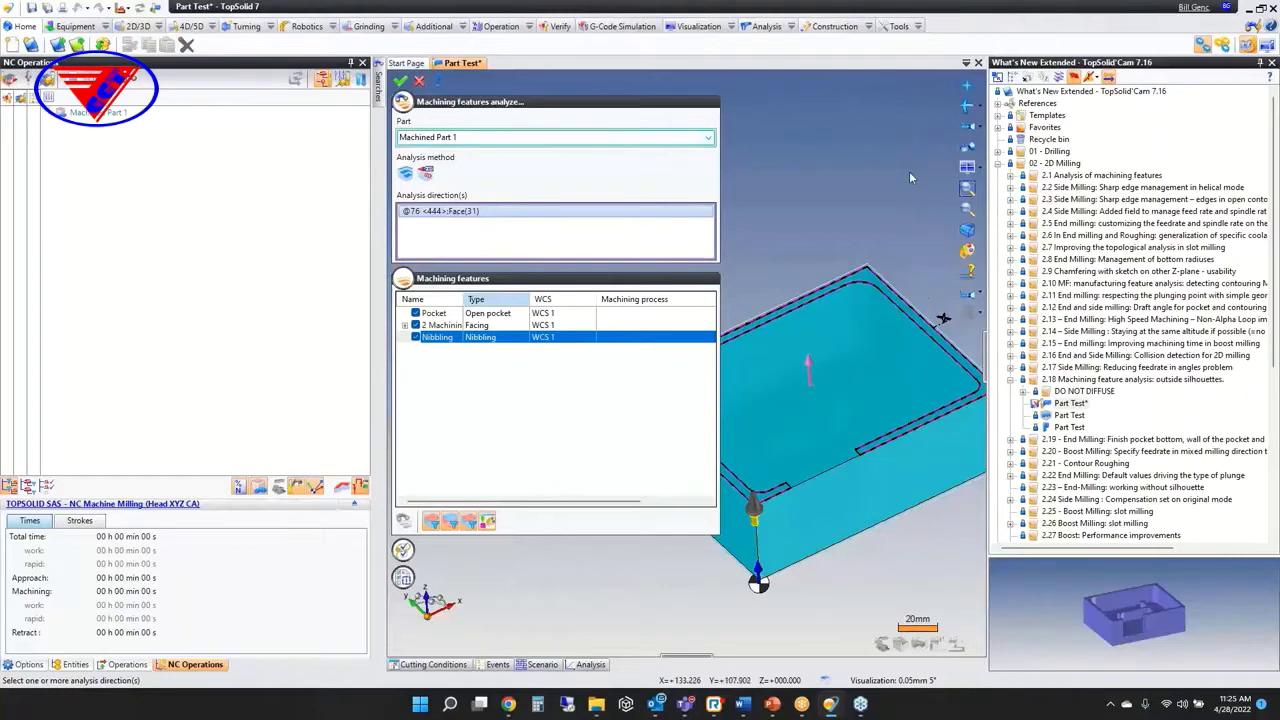
left_click(420, 80)
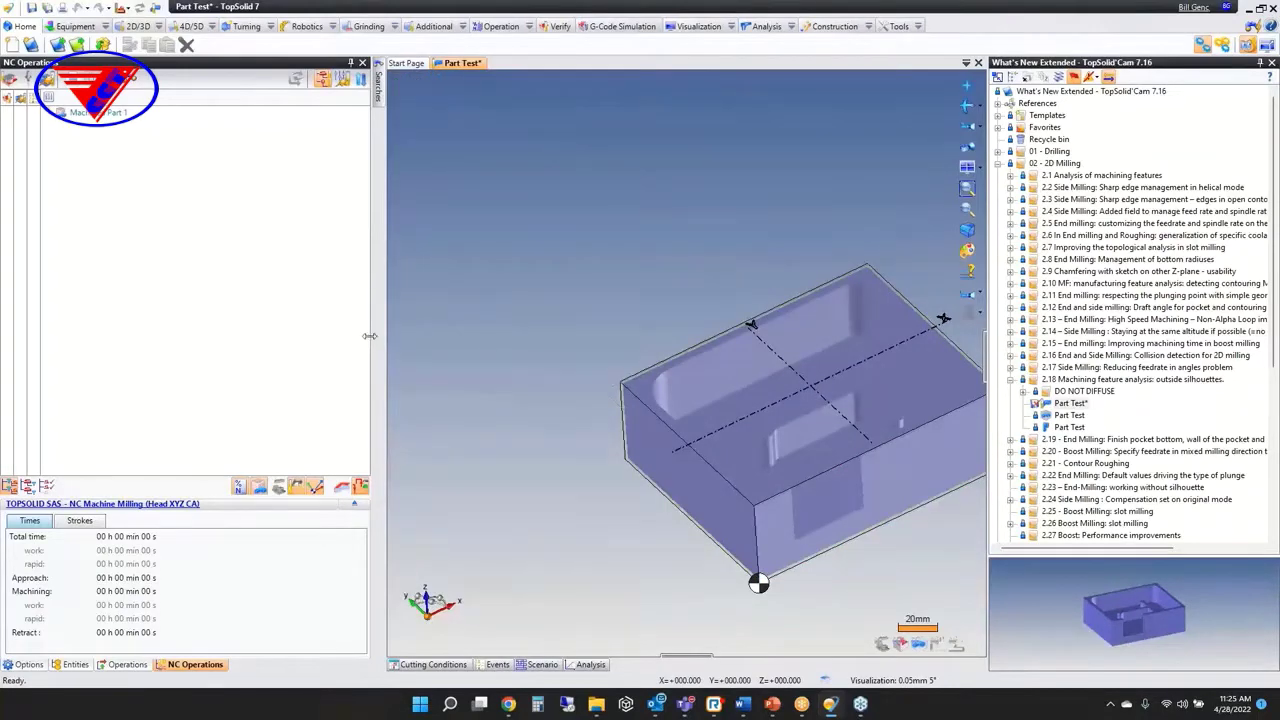
Step: Enlarge the graphics area, start a machining features analysis of the part and examine the detected pocket and facing features one by one
left_click_drag(372, 340, 196, 340)
right_click(574, 320)
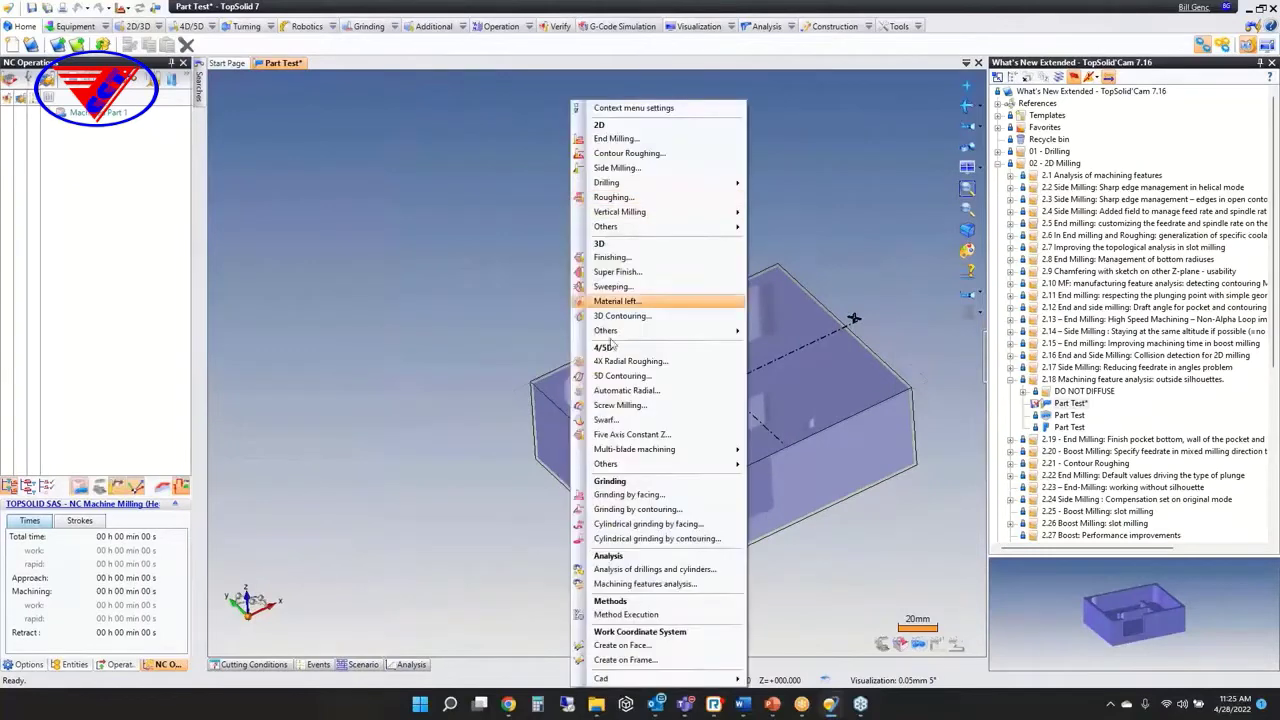
left_click(686, 591)
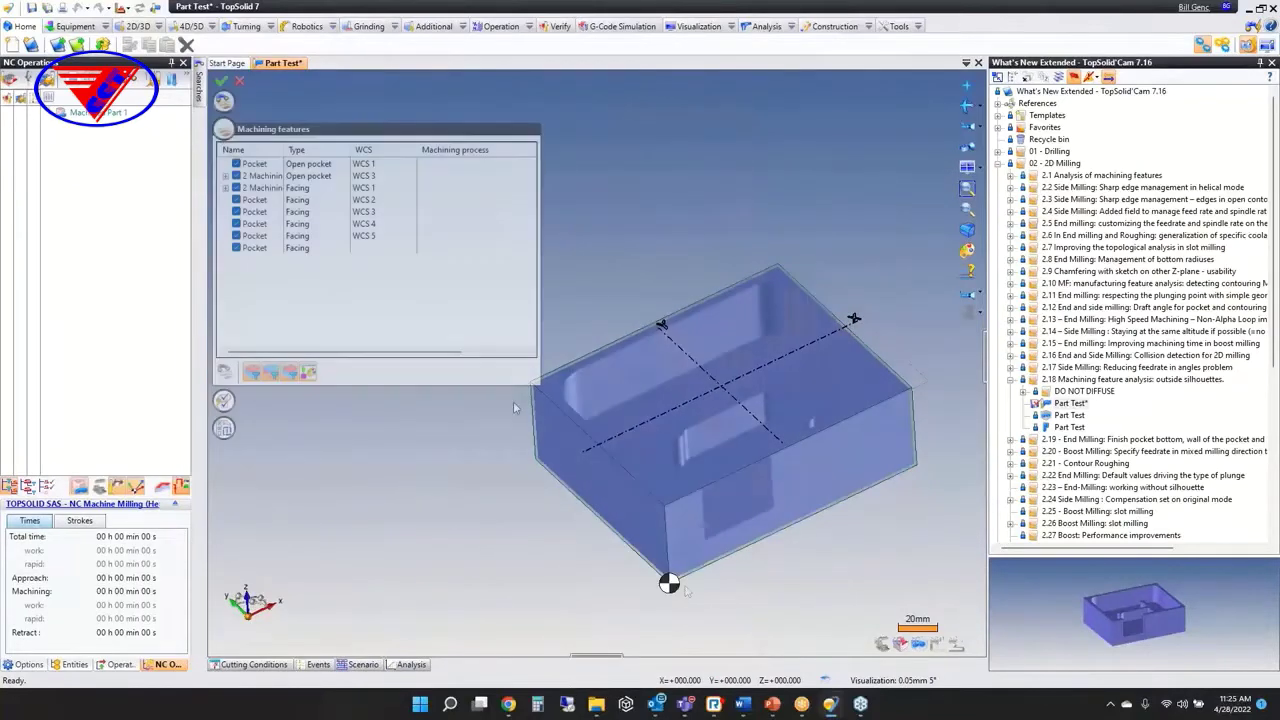
left_click(293, 166)
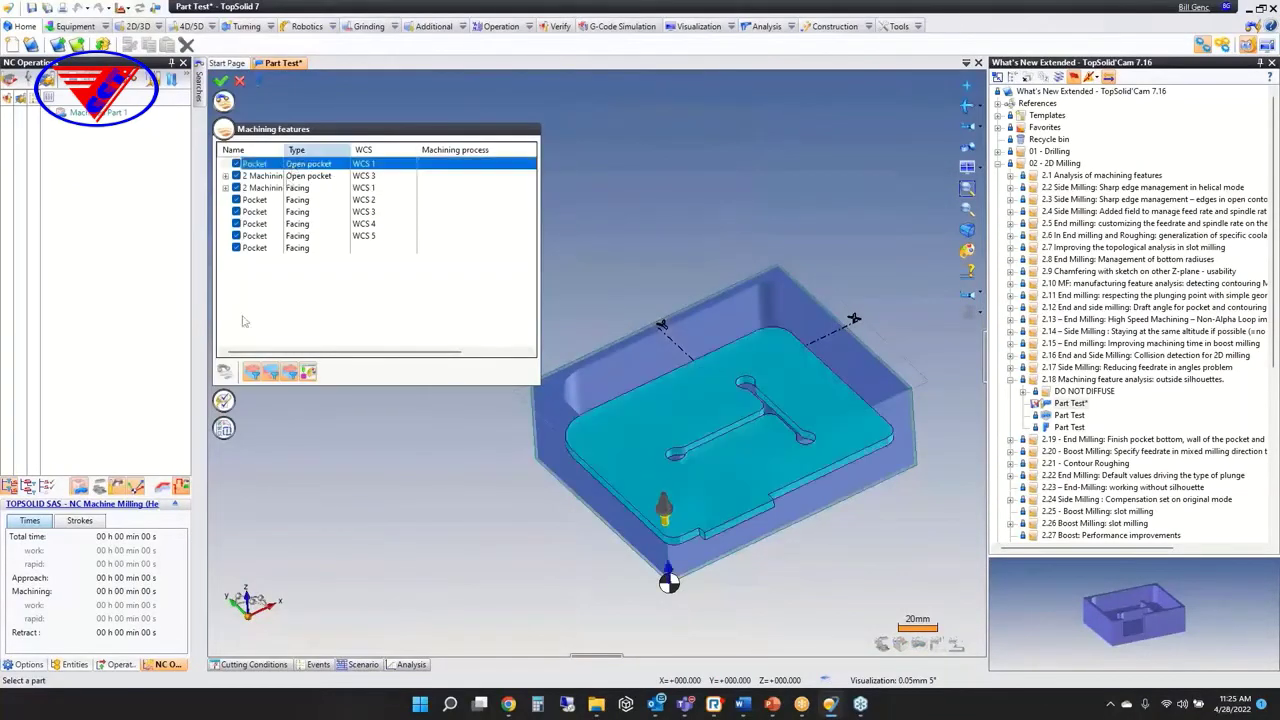
key("Down")
key("Down")
key("Down")
key("Down")
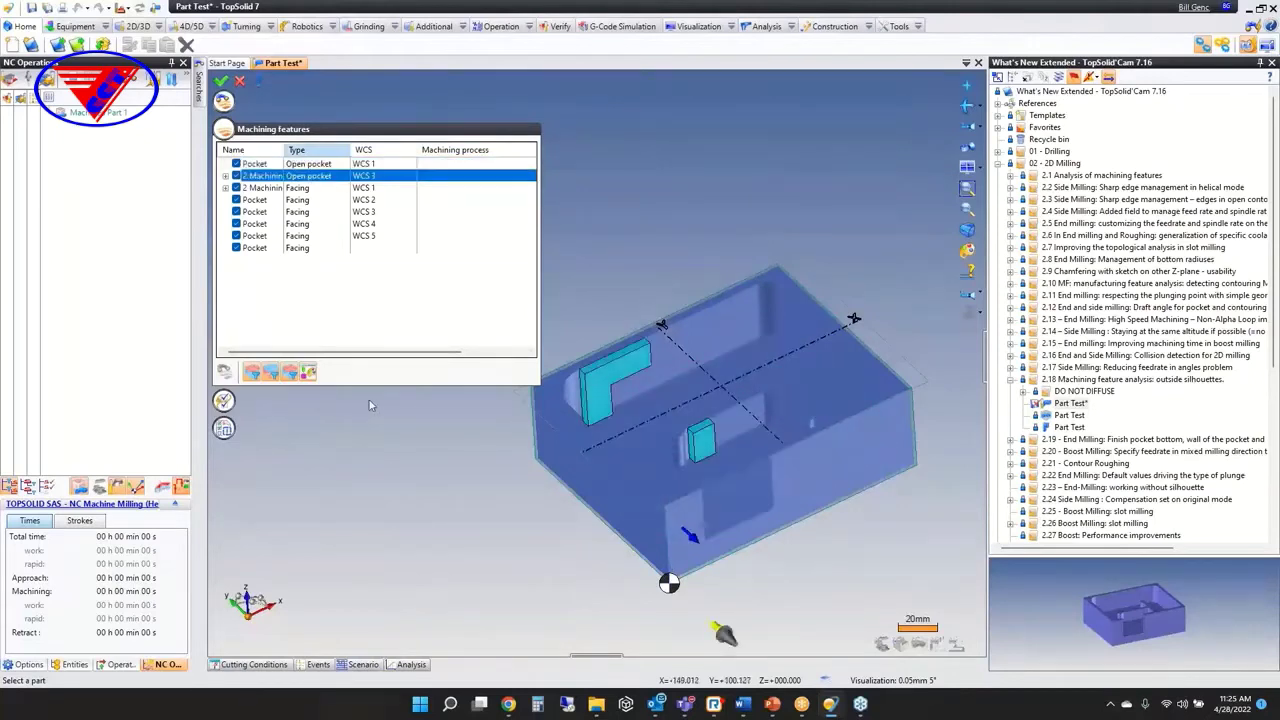
key("Down")
key("Down")
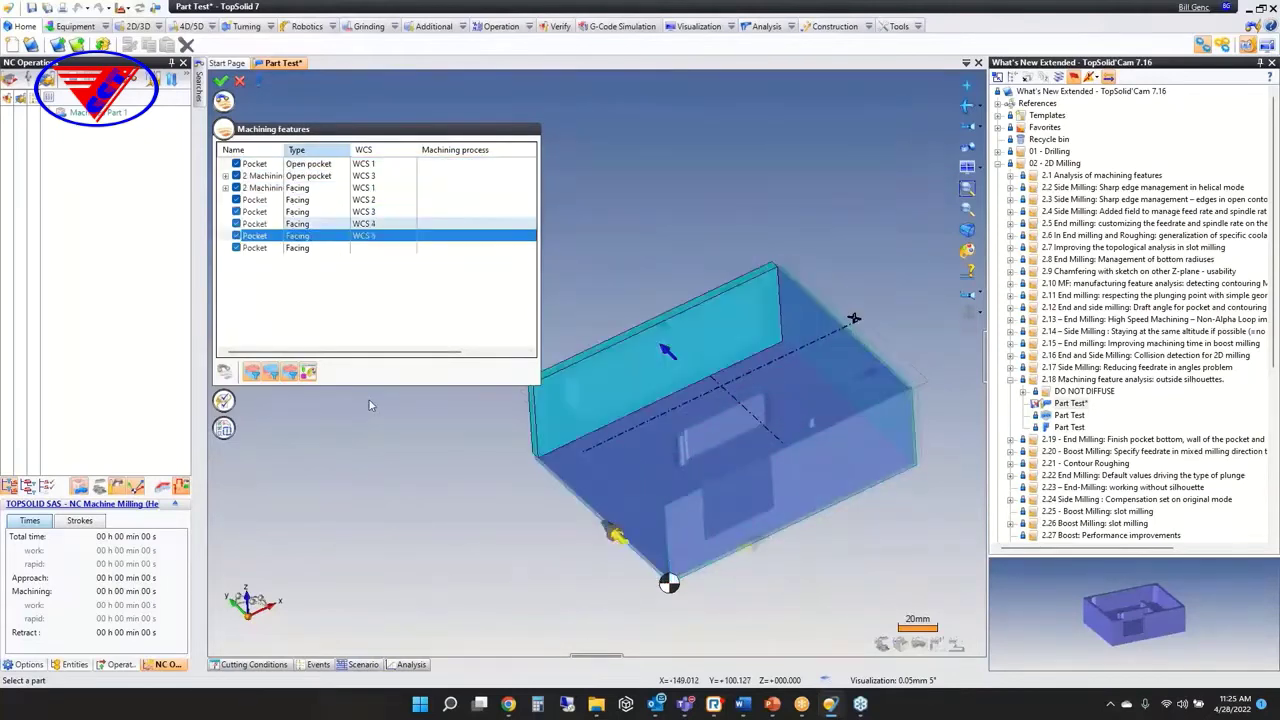
Step: Rerun the features analysis with the part's upper rim face as analysis direction and highlight the Nibbling feature
left_click(224, 102)
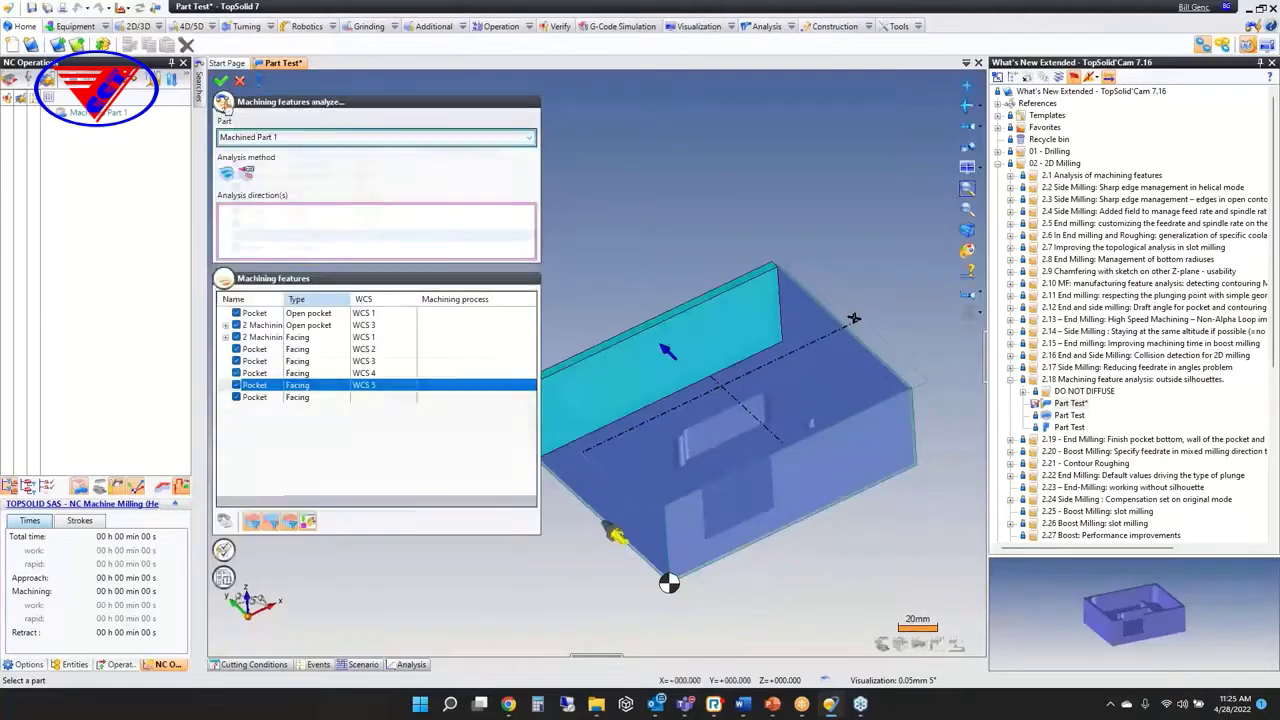
left_click(898, 390)
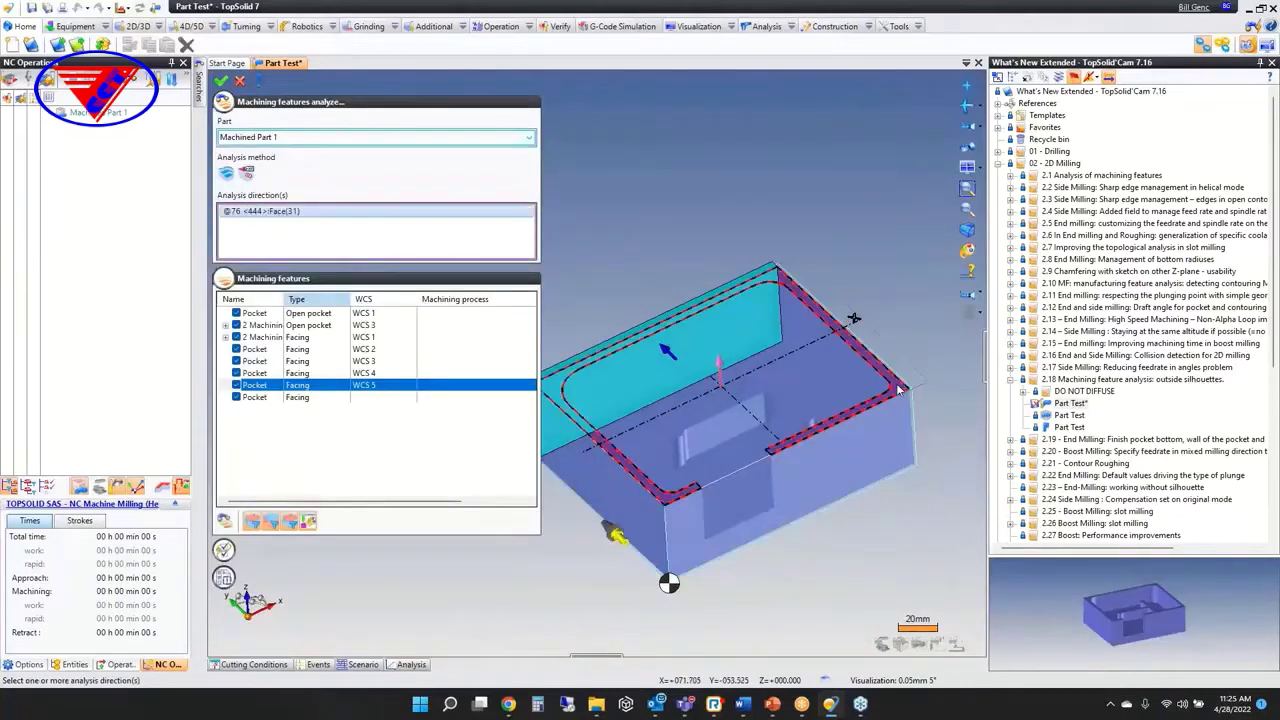
left_click(223, 521)
left_click(260, 338)
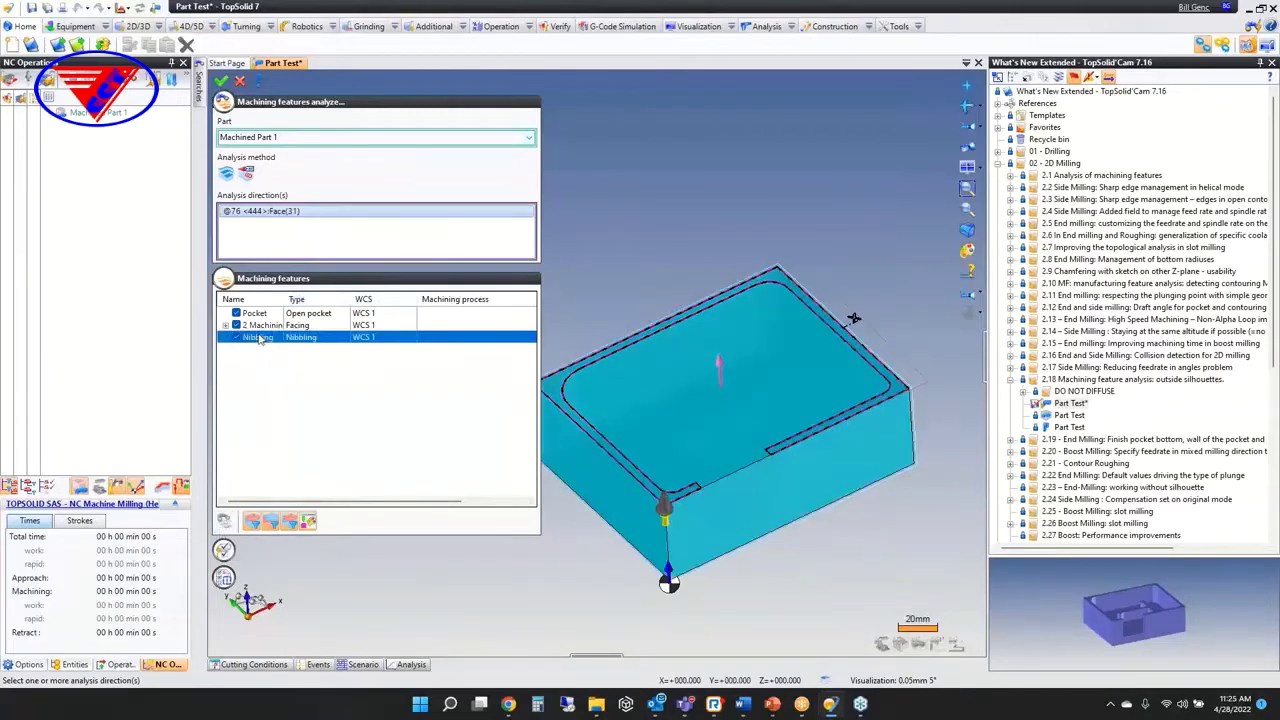
Step: Accept the machining features analysis and close the Part Test document without saving
left_click(222, 80)
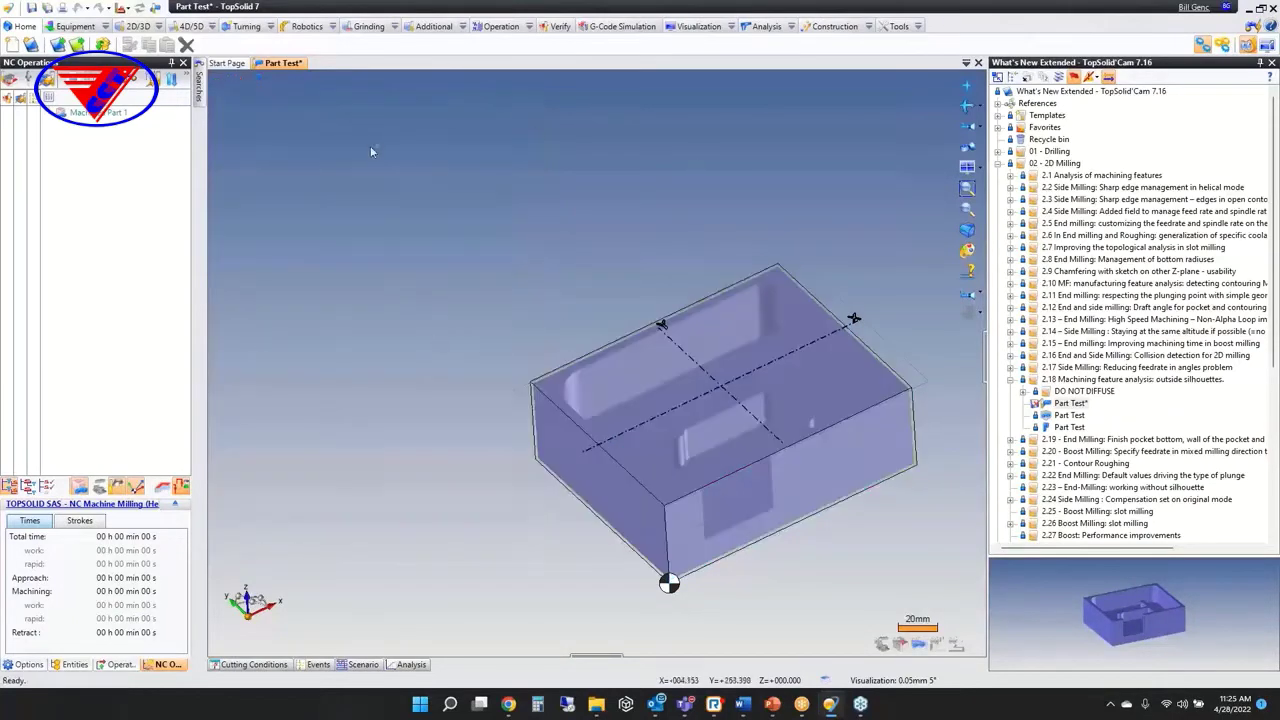
left_click(265, 66)
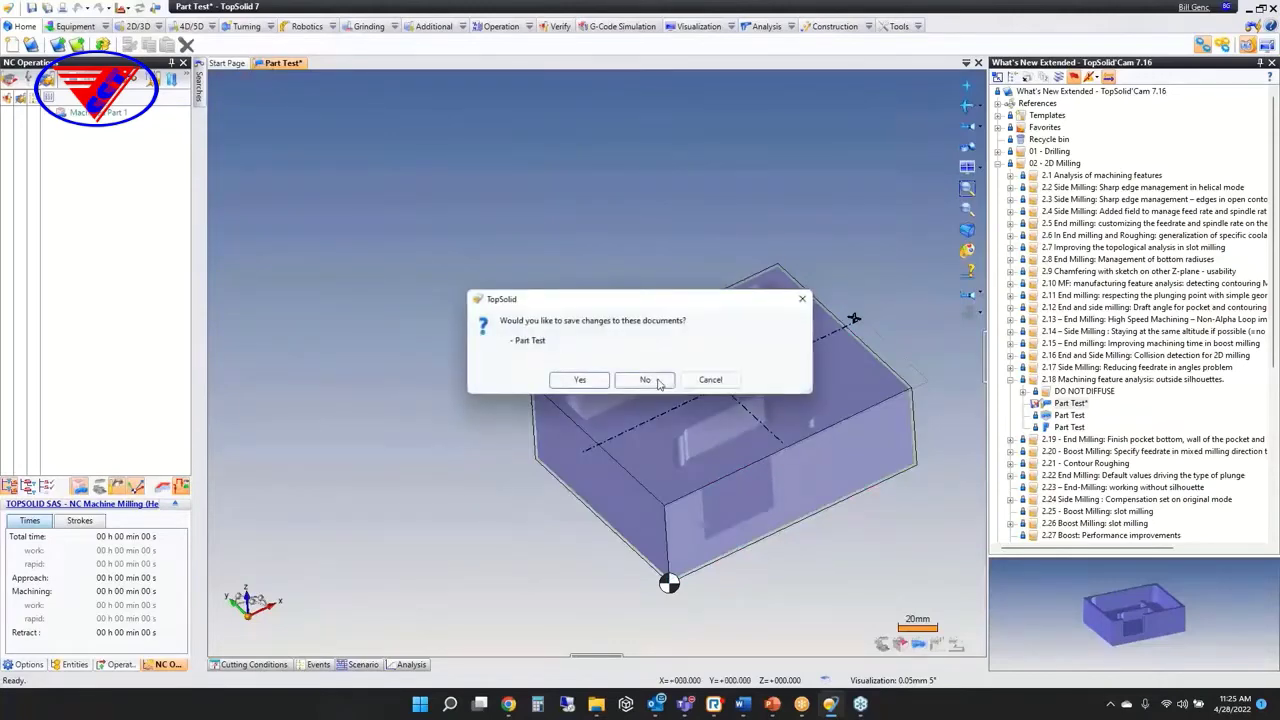
left_click(650, 379)
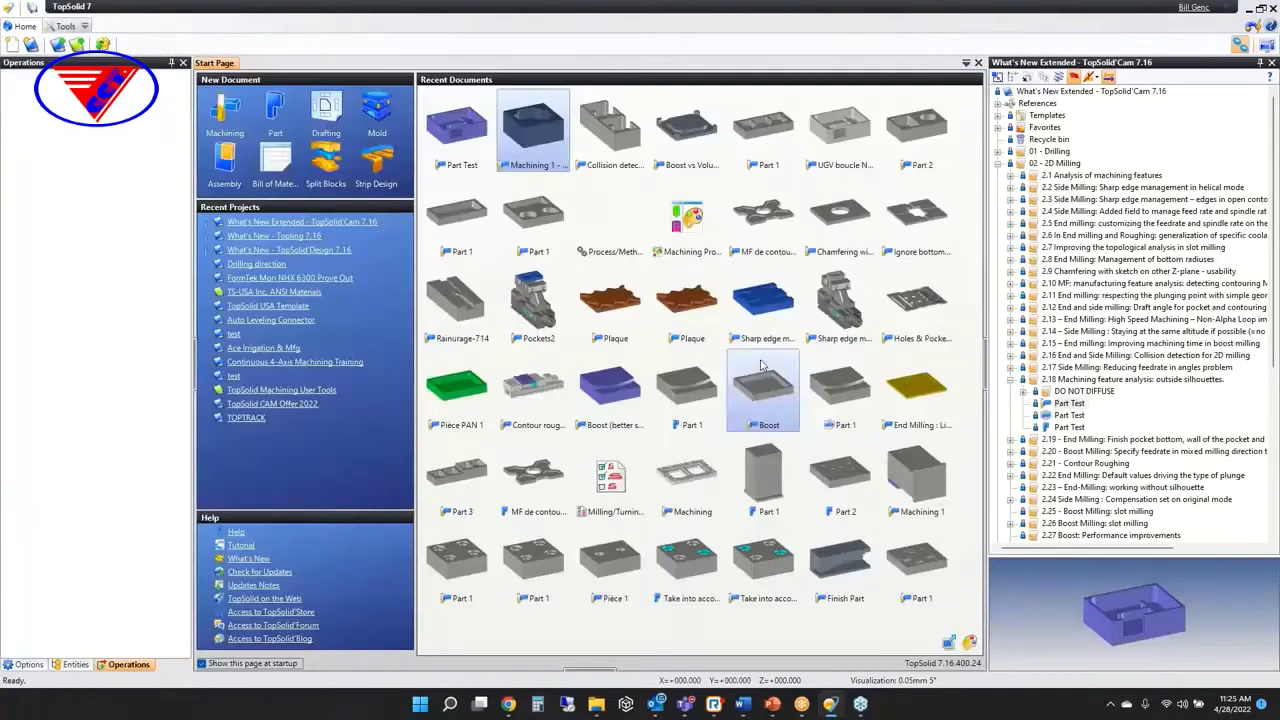
Step: Open the End Milling : Link without retraction machining document from folder 2.19
left_click(1012, 384)
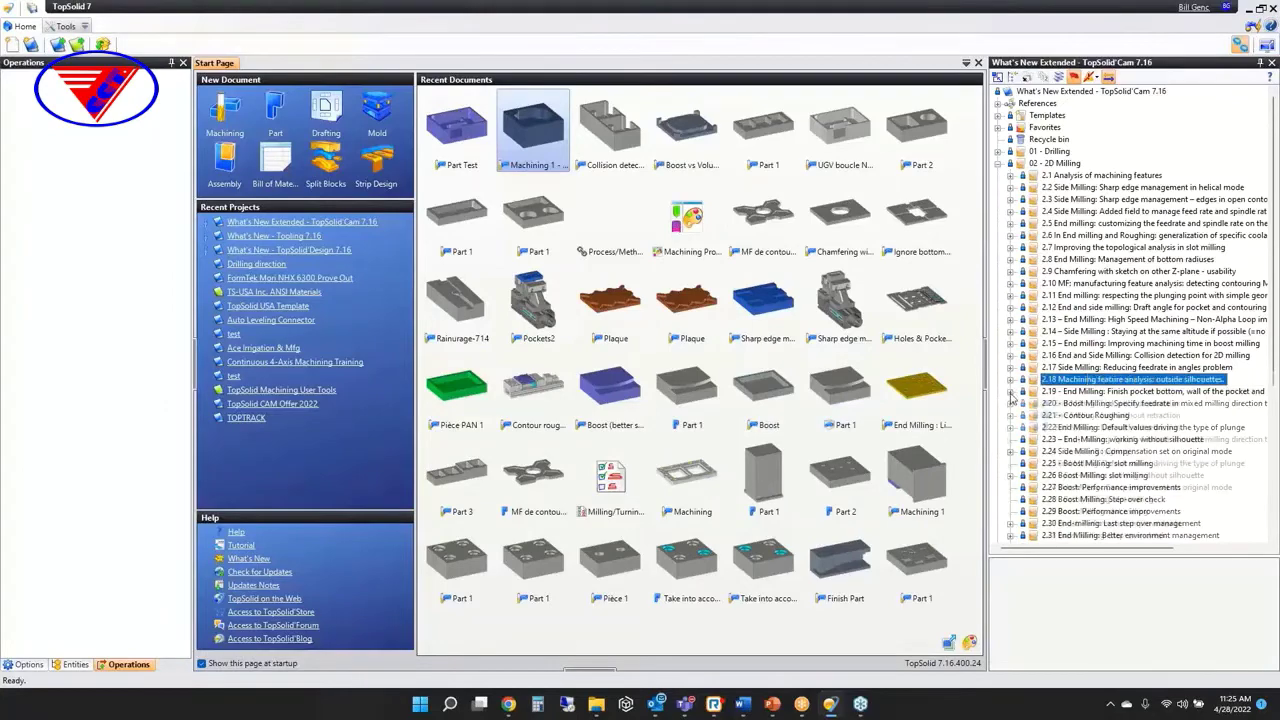
left_click(1012, 392)
double_click(1100, 403)
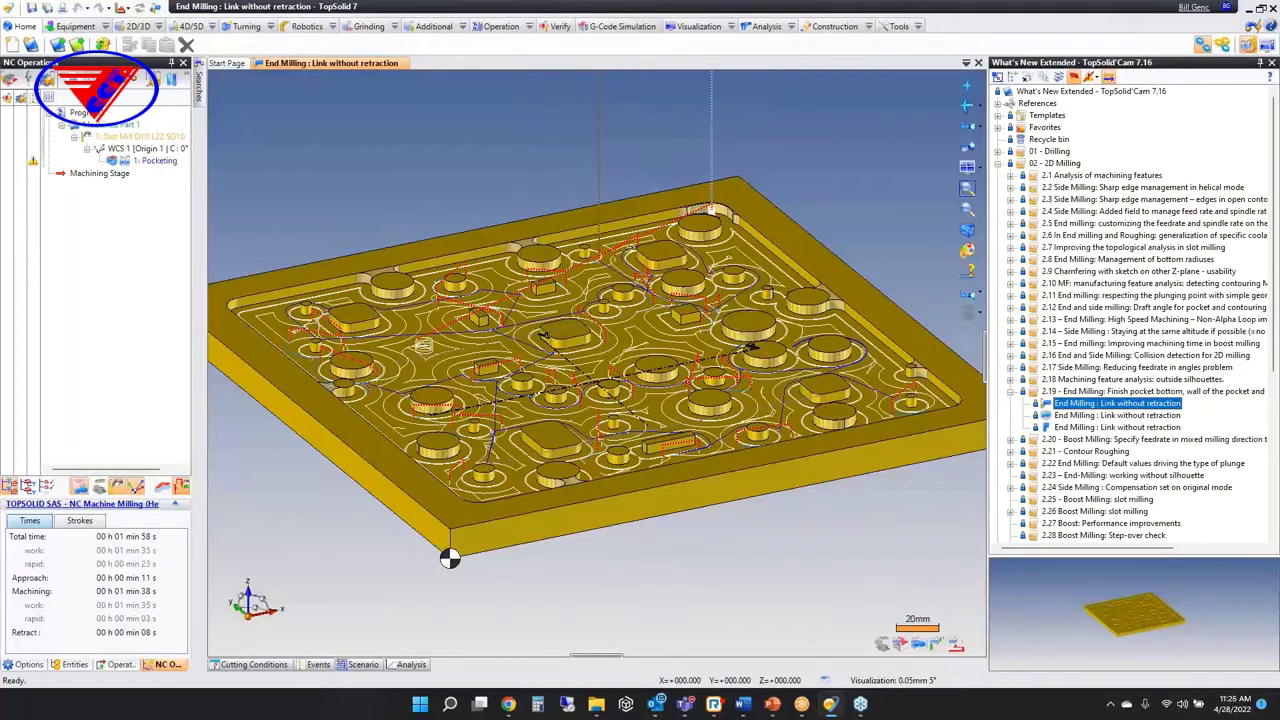
Step: Open the Pocketing operation for editing and examine the link and retraction moves of its tool path around the islands
middle_click_drag(422, 282, 475, 277)
double_click(153, 162)
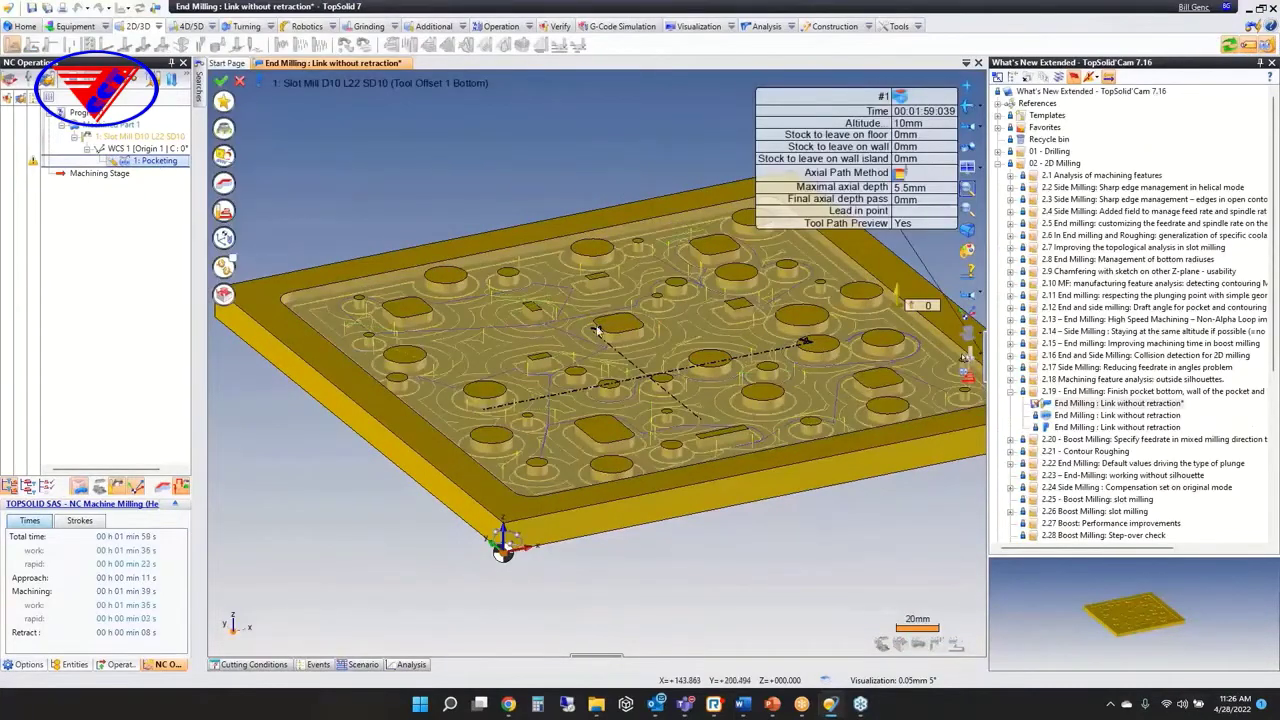
scroll(590, 328, "up", 4)
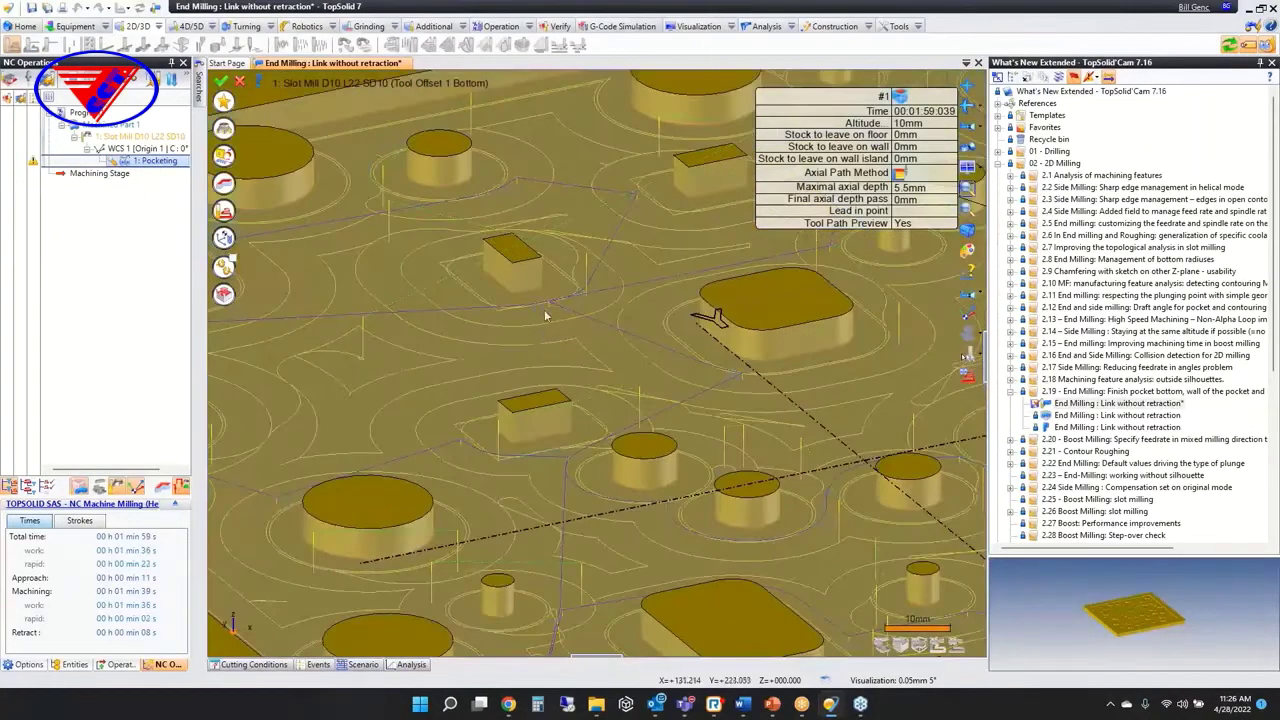
scroll(545, 316, "down", 3)
scroll(550, 305, "up", 10)
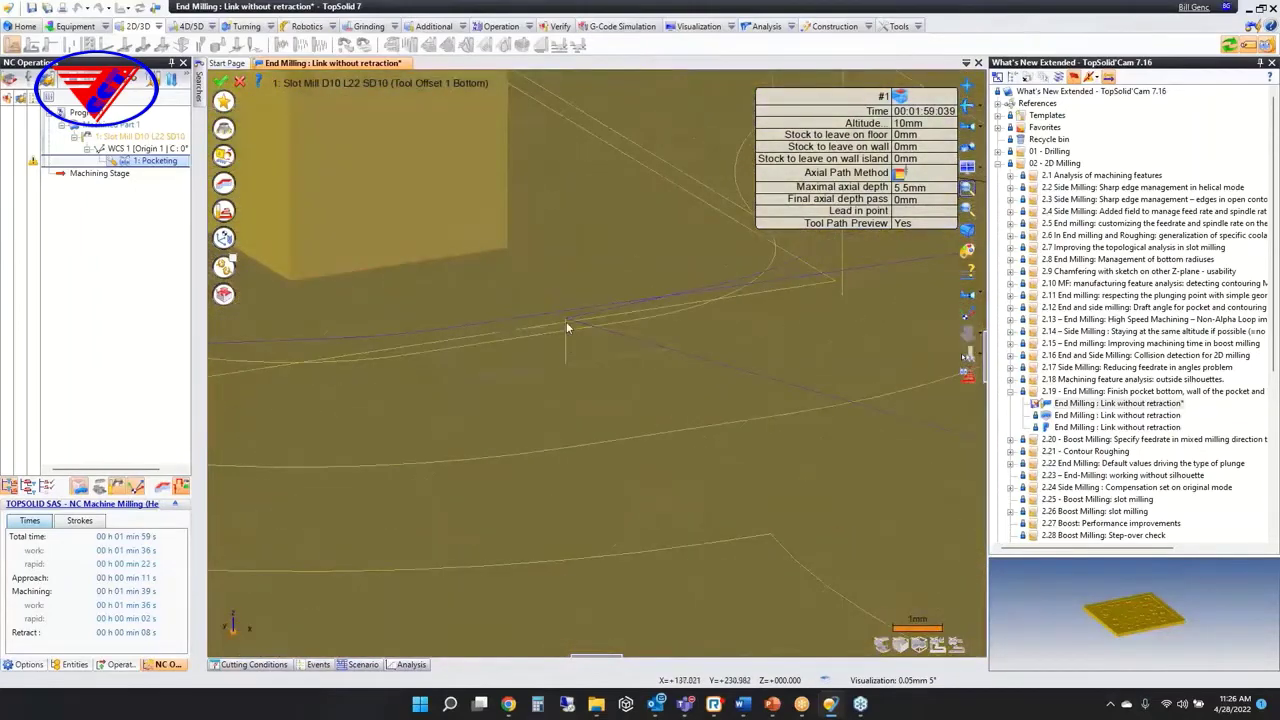
scroll(530, 405, "down", 5)
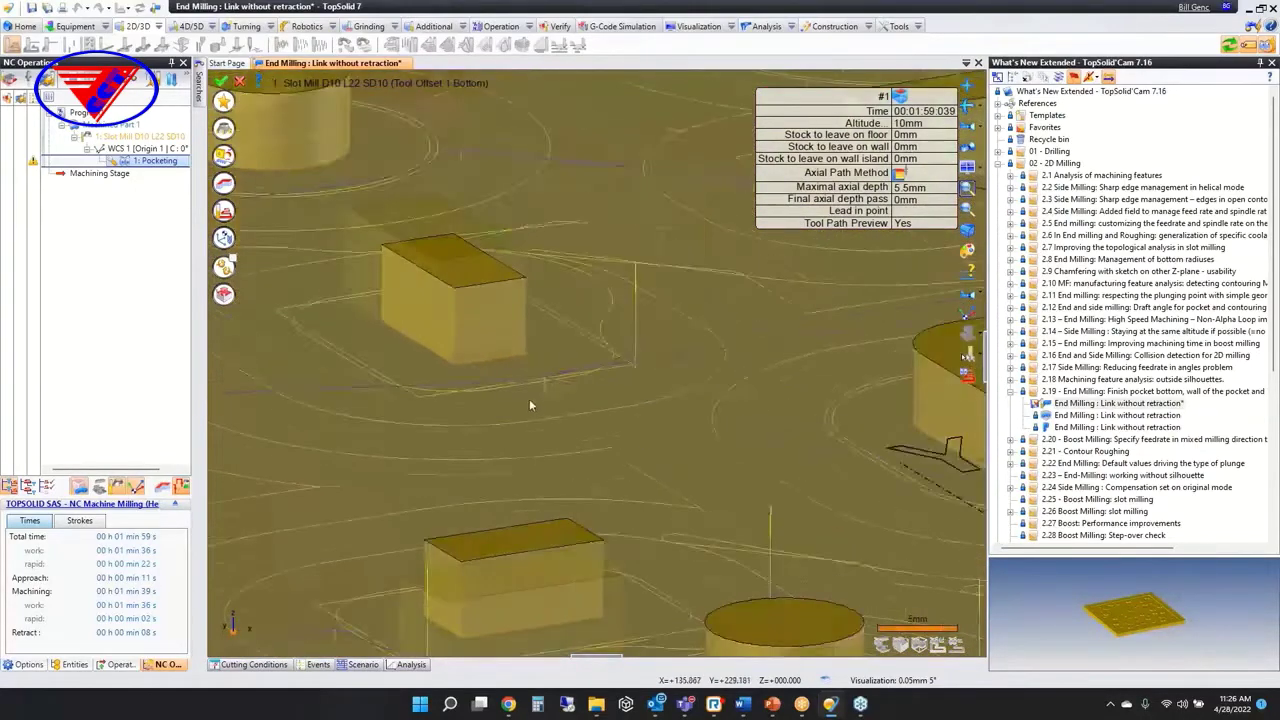
scroll(530, 405, "down", 3)
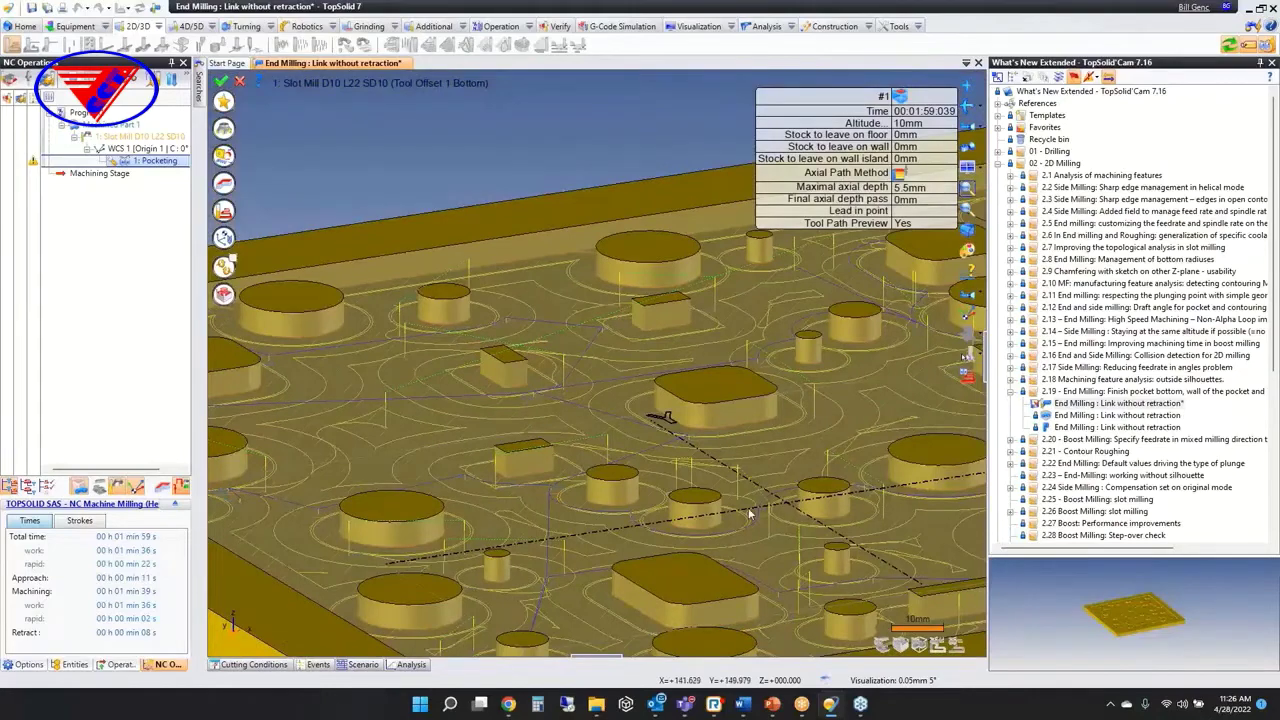
scroll(595, 340, "down", 3)
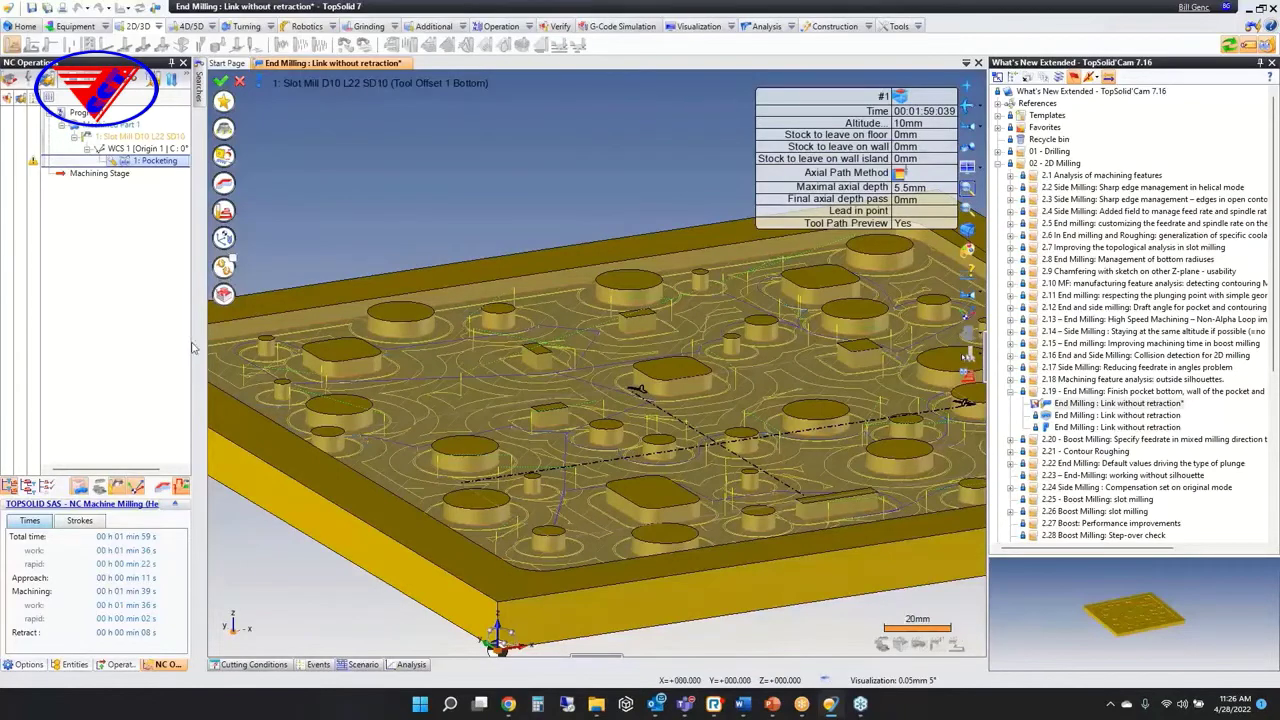
Step: Widen the operations area and enable Link without retraction in the Pocketing operation's high speed machining settings
left_click_drag(190, 342, 371, 342)
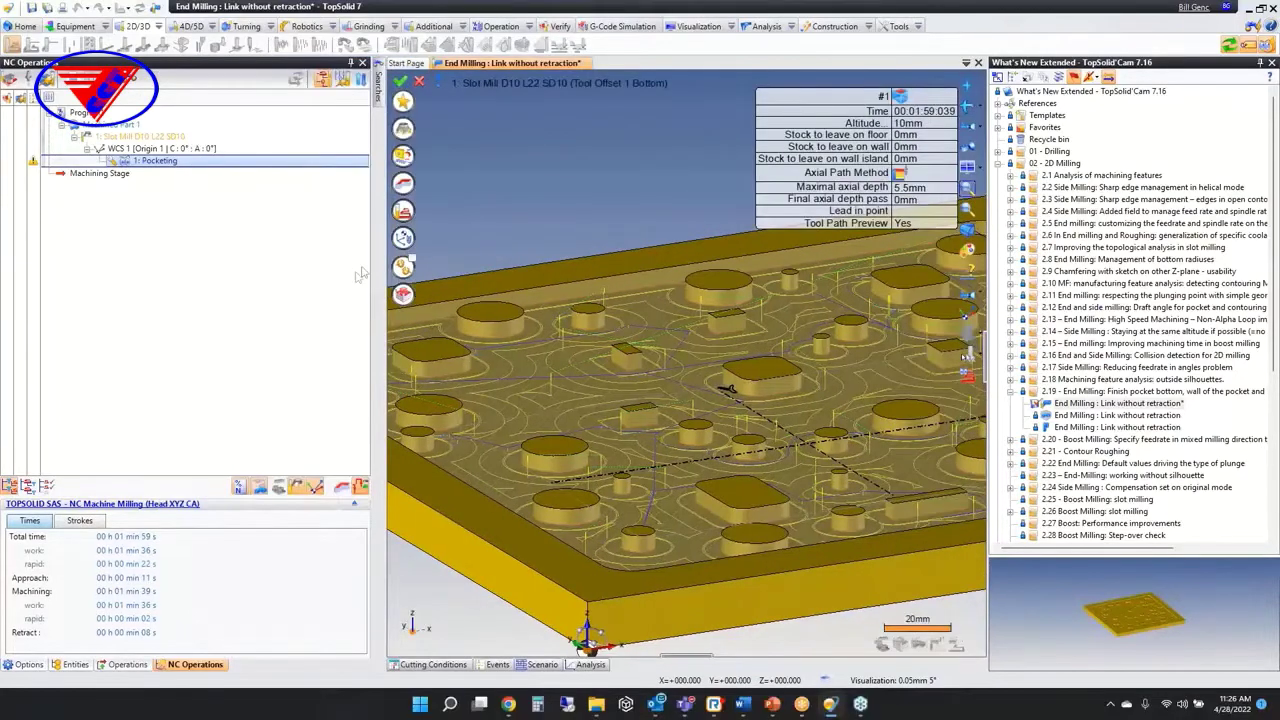
left_click(404, 210)
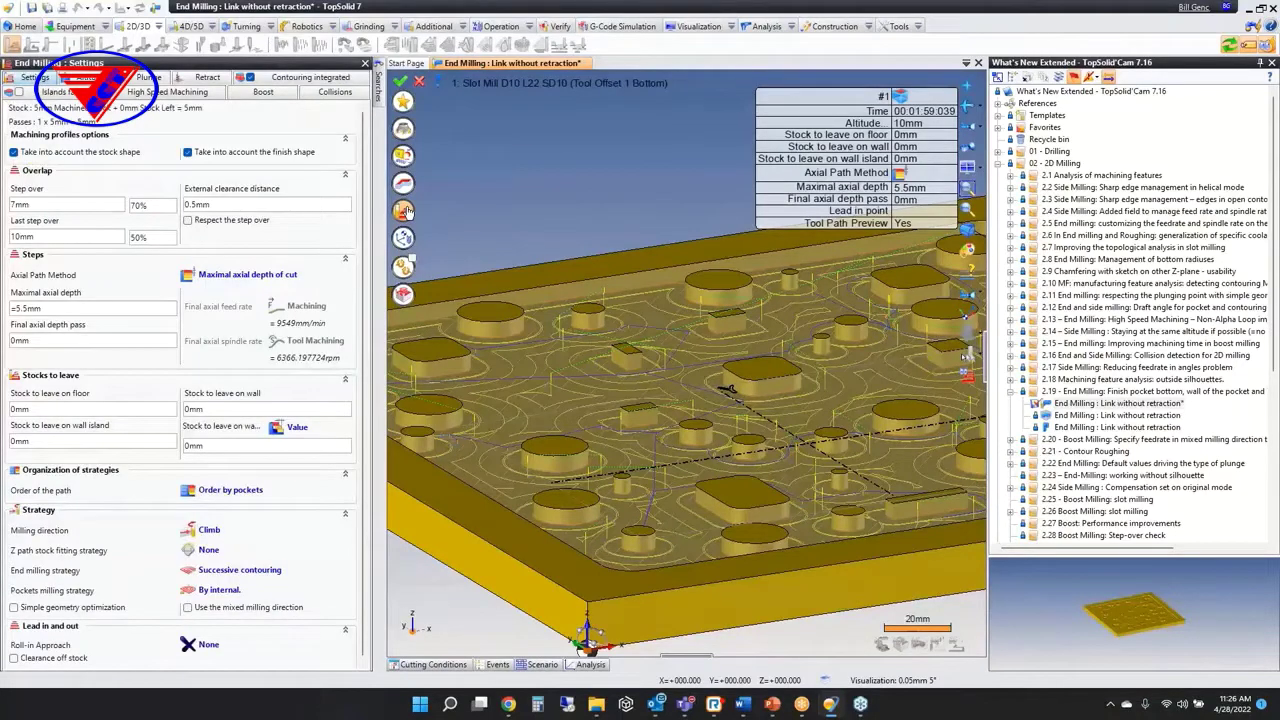
left_click(155, 94)
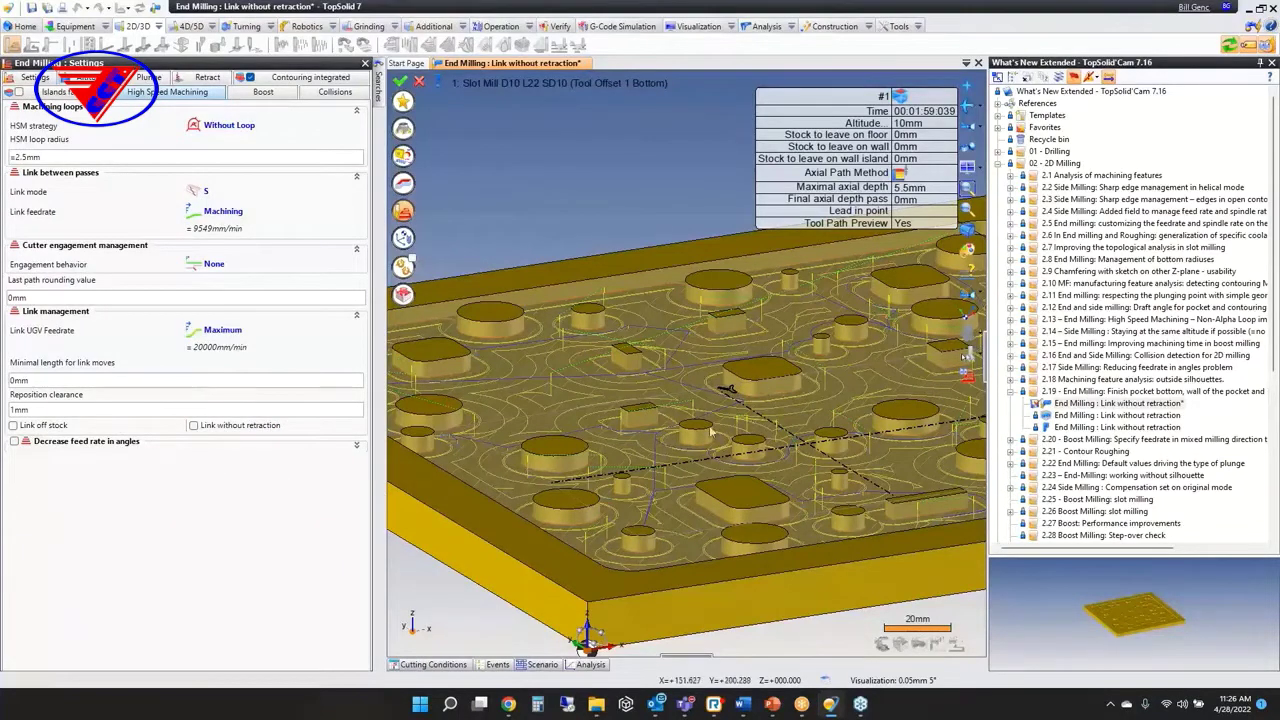
left_click(194, 426)
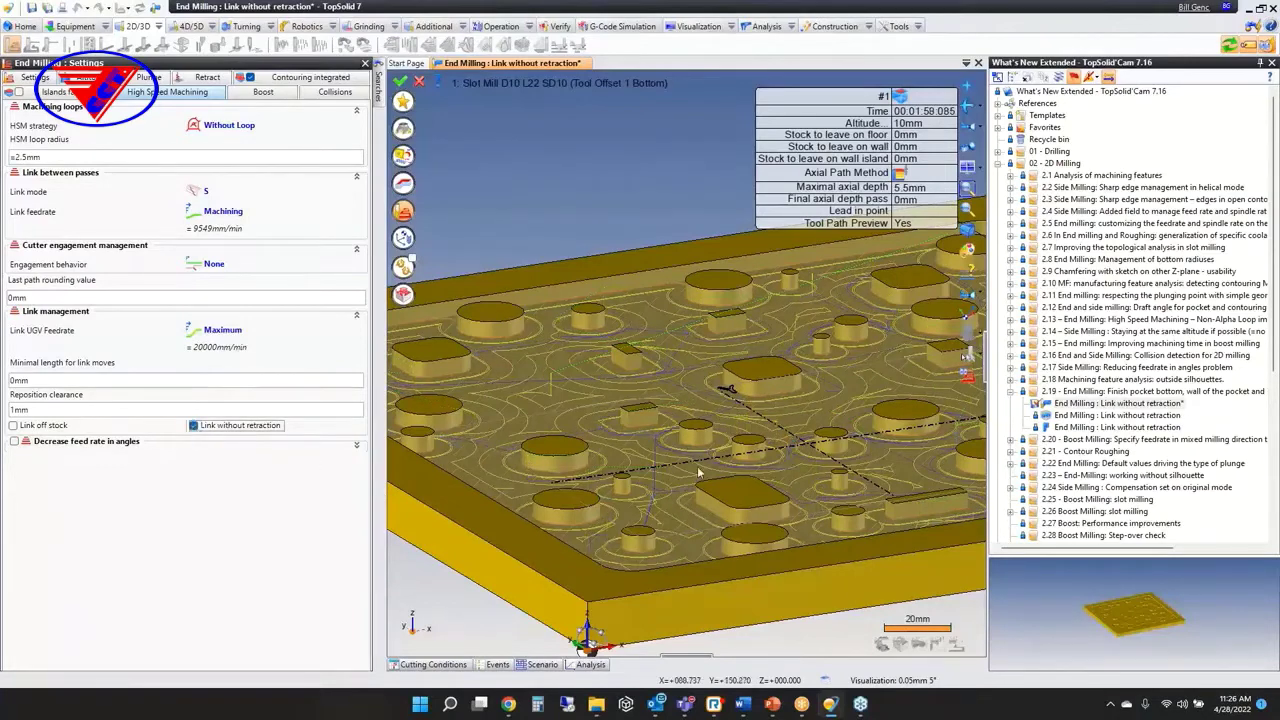
Step: Inspect the recalculated links between the islands and review the Link UGV Feedrate options without changing the selection
scroll(640, 430, "up", 10)
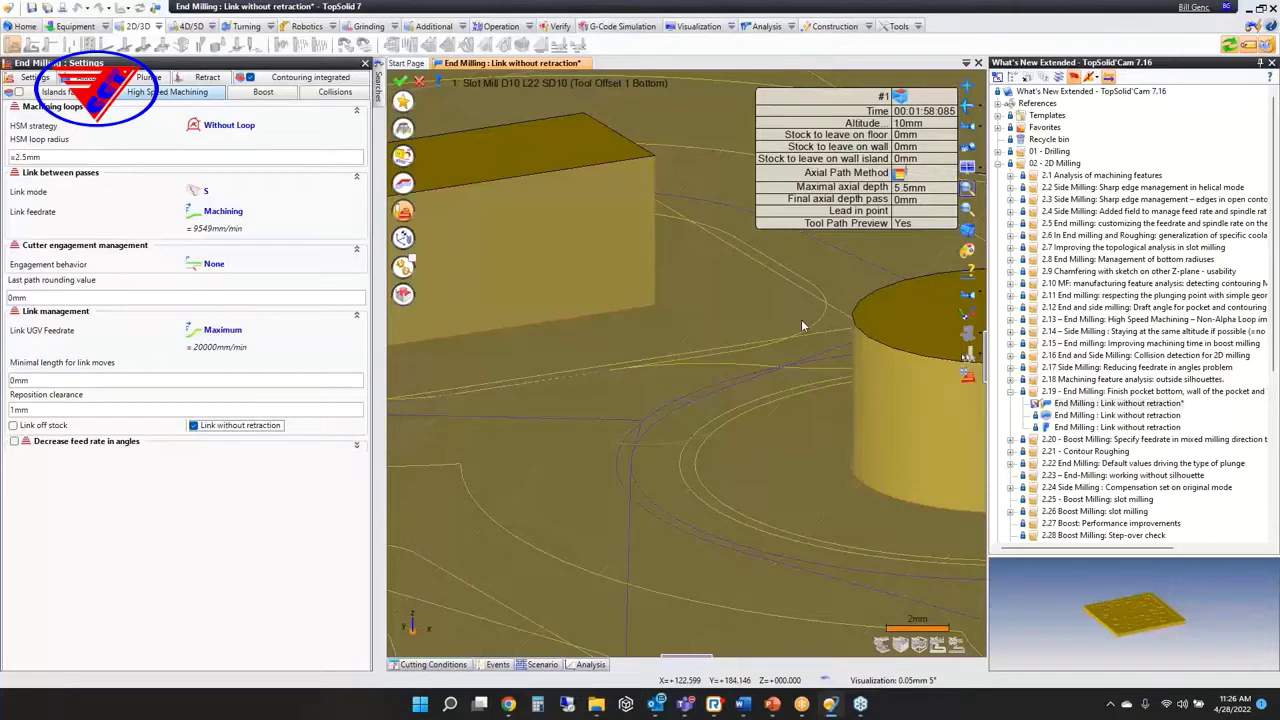
scroll(606, 420, "down", 6)
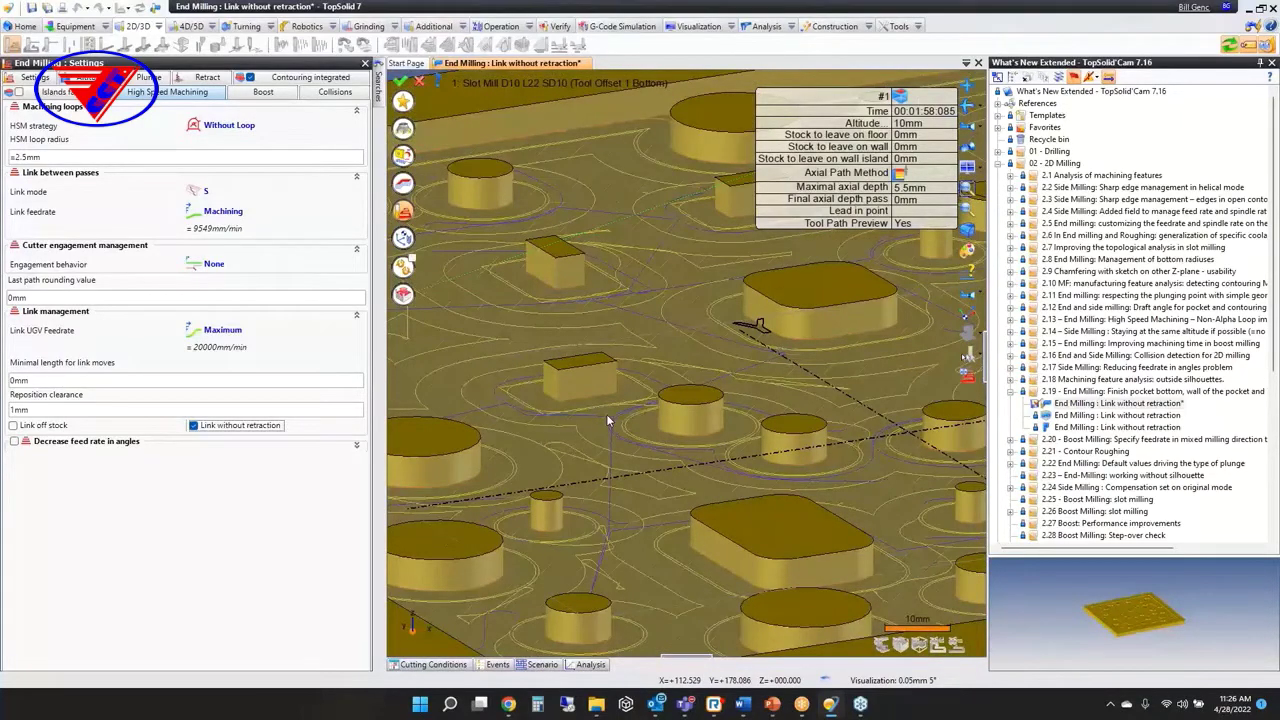
scroll(608, 419, "up", 2)
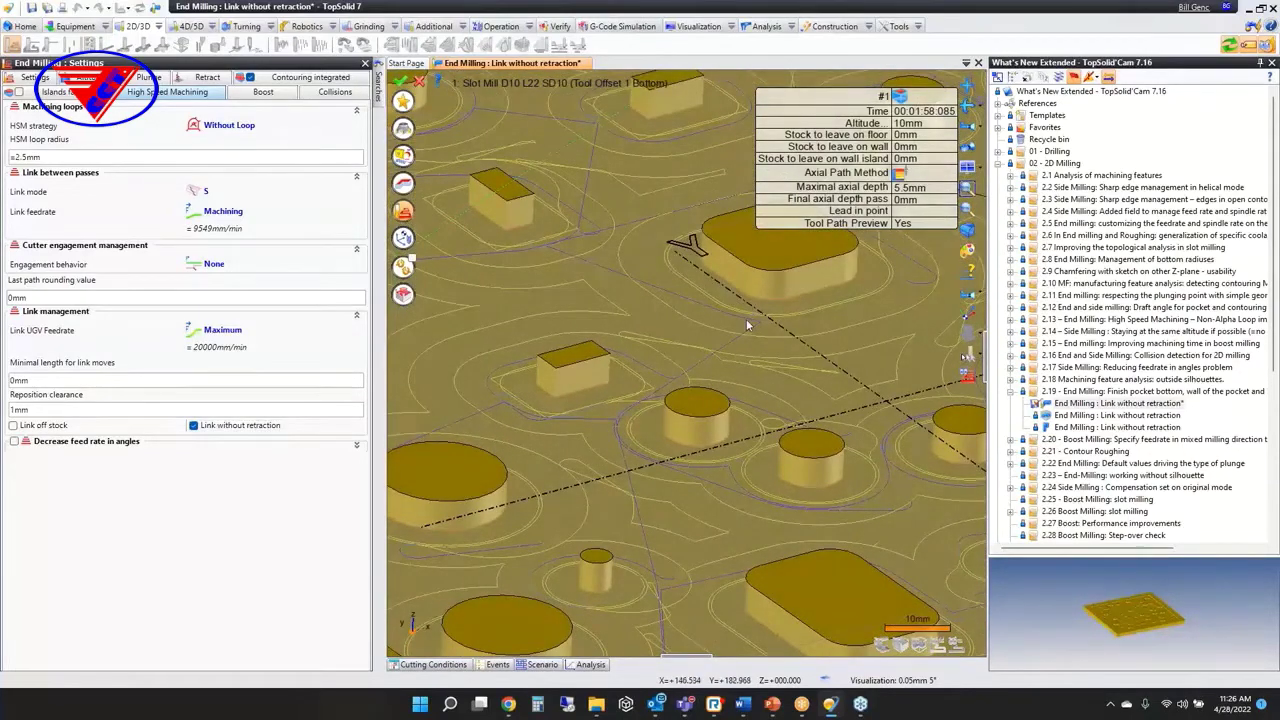
left_click(222, 330)
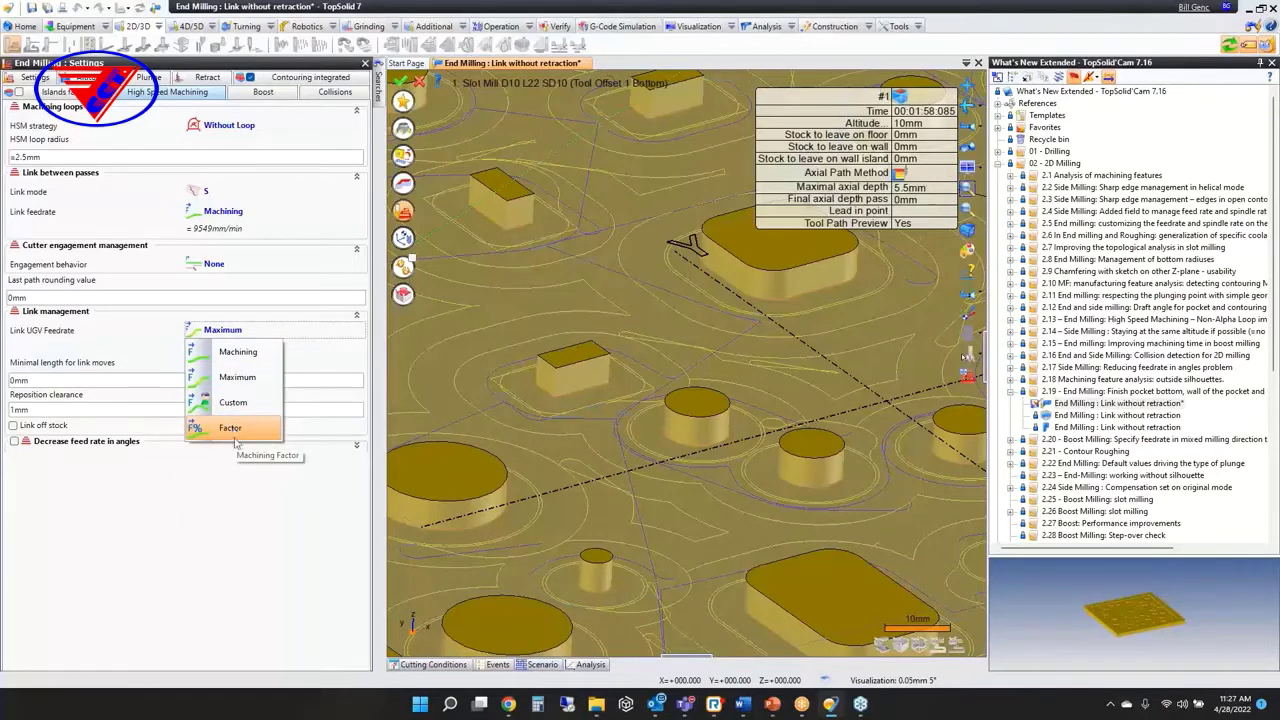
left_click(243, 507)
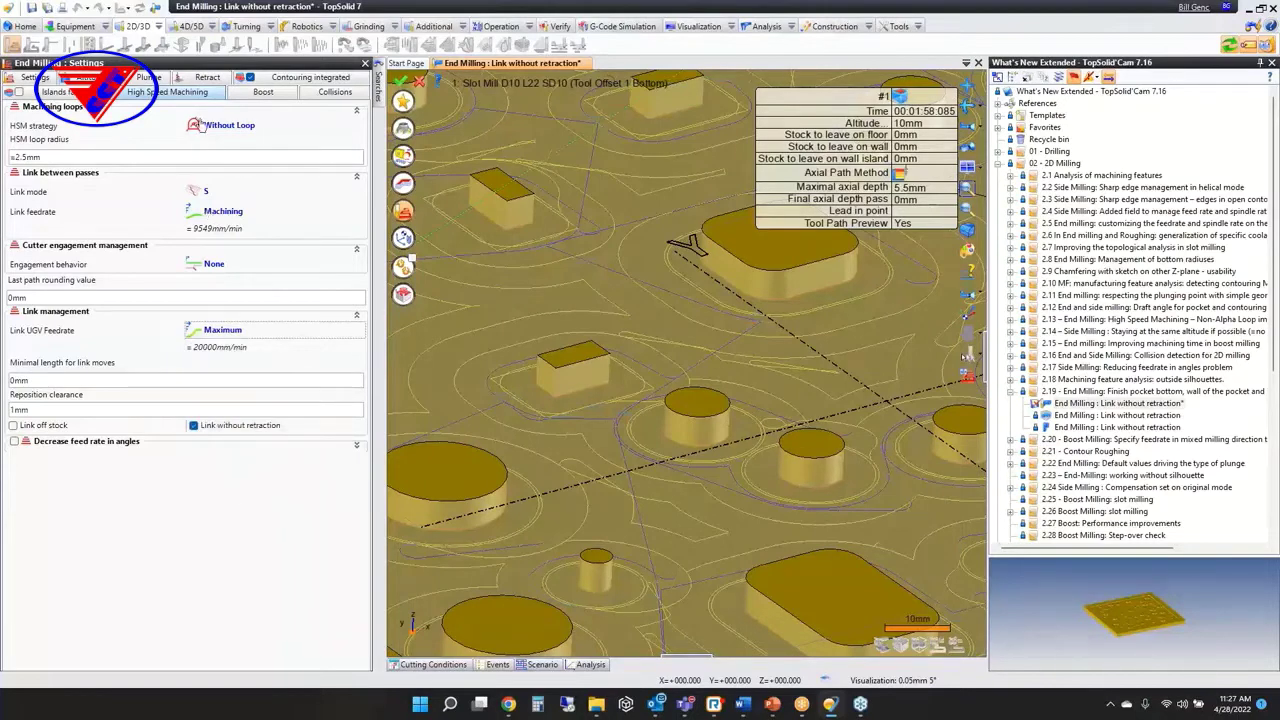
Step: Set the peripheral safety distance in the Pocketing operation's plunge settings to 20 mm
left_click(146, 79)
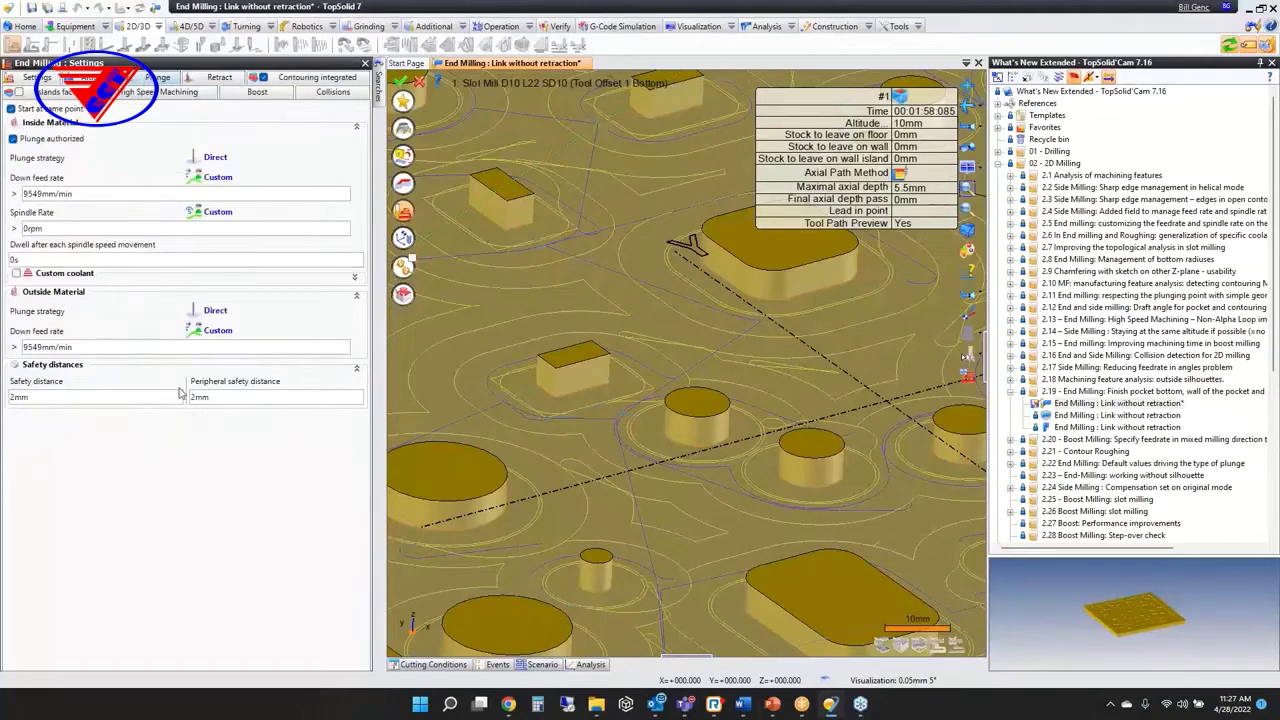
left_click(229, 398)
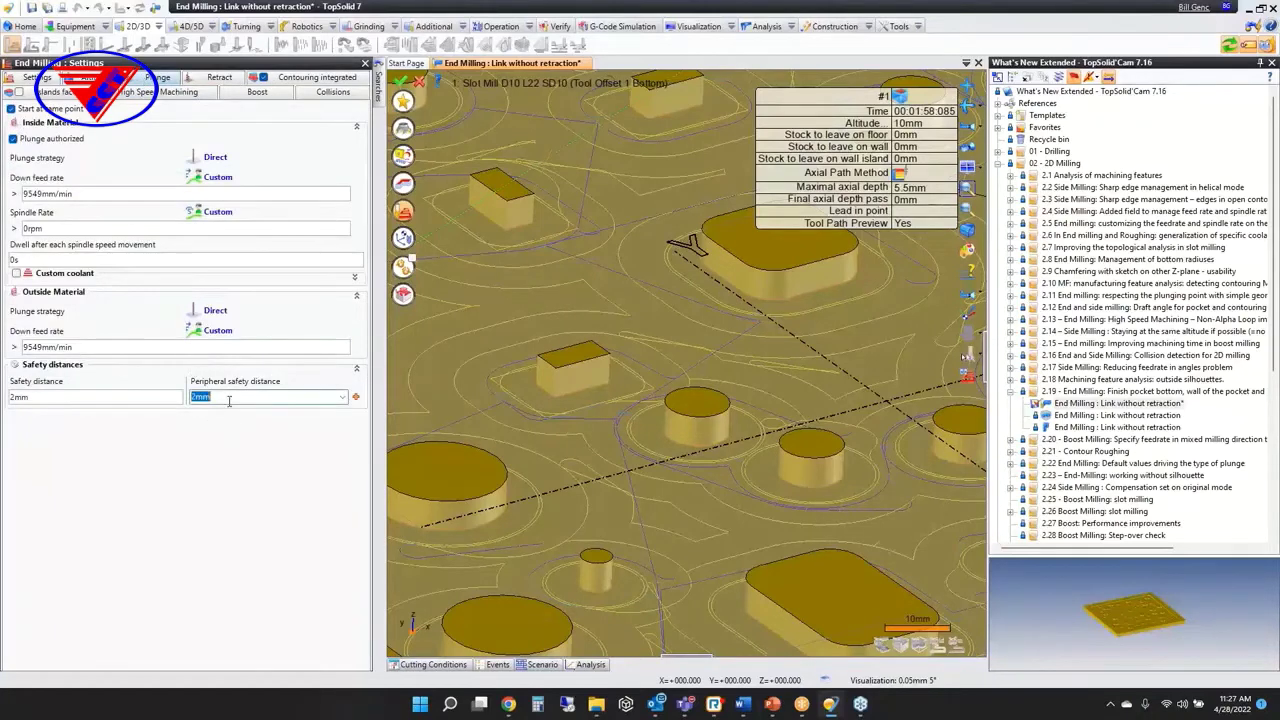
type("20")
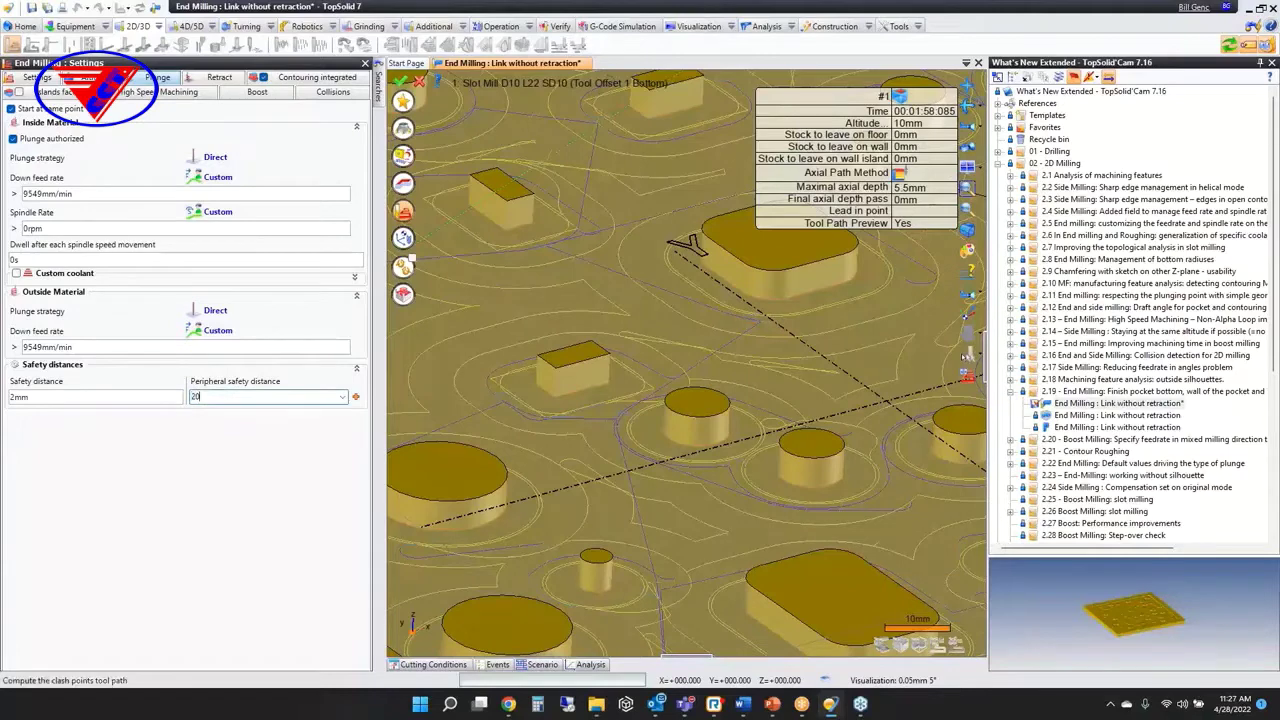
key("Return")
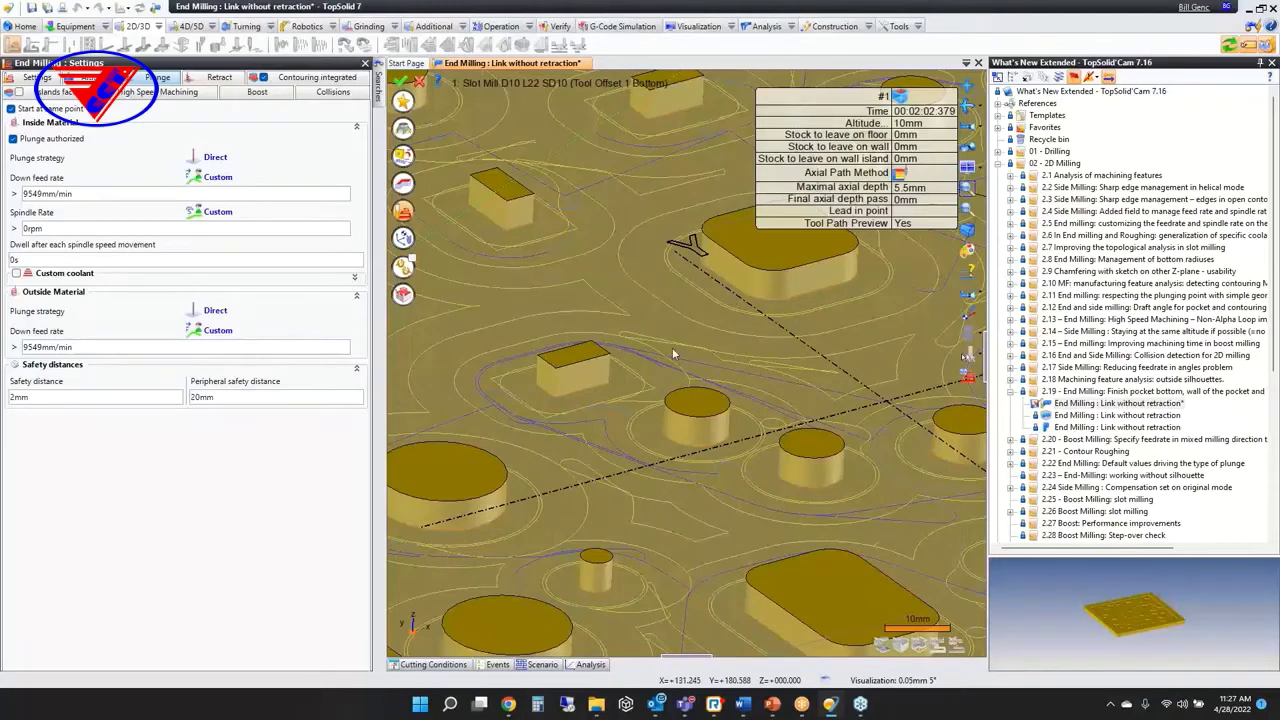
Step: Set the peripheral safety distance back to 2 mm
left_click(200, 397)
type("4")
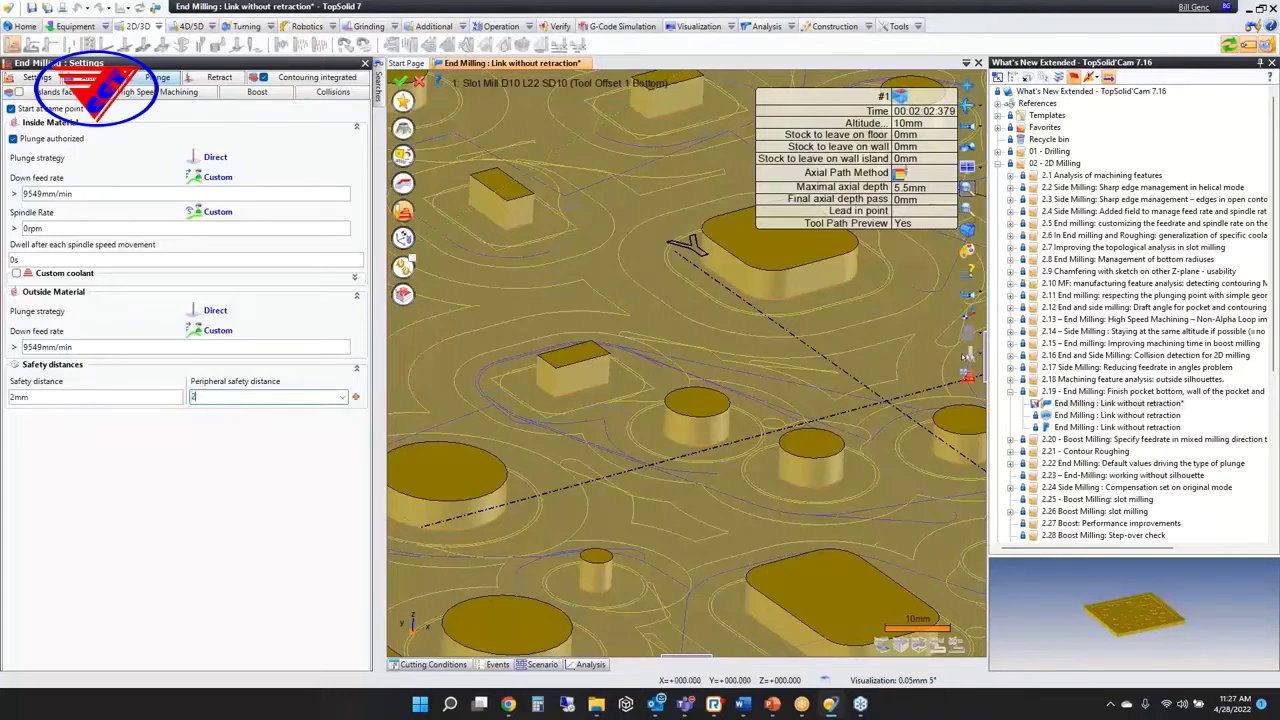
key("Return")
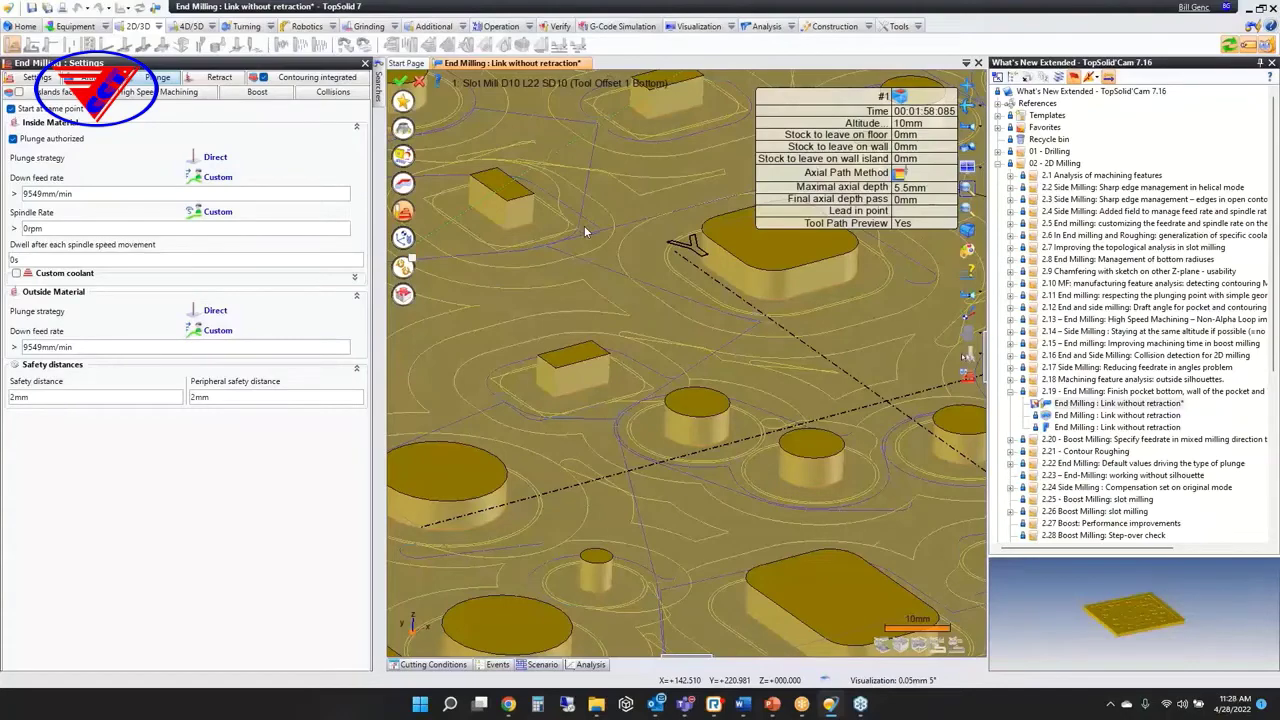
Step: Cancel the Pocketing edit, close its document without saving, and open the Boost (better sample) machining document from folder 2.20
left_click(420, 82)
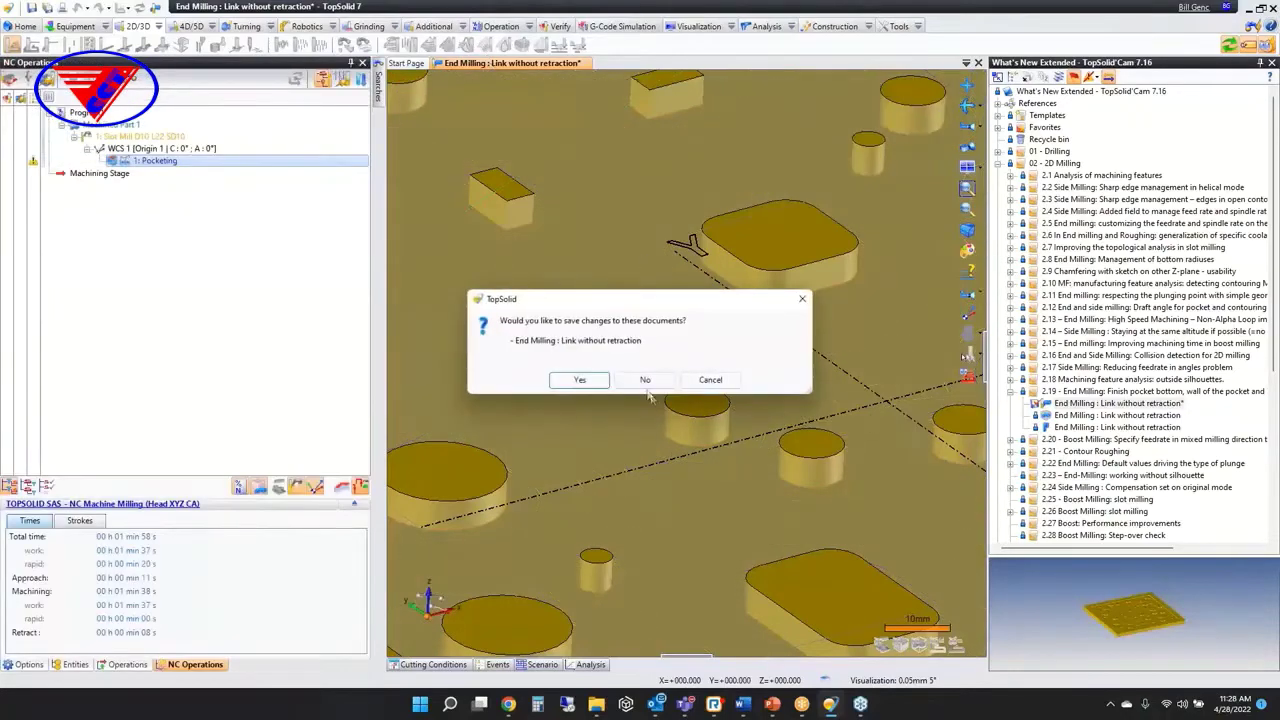
left_click(648, 382)
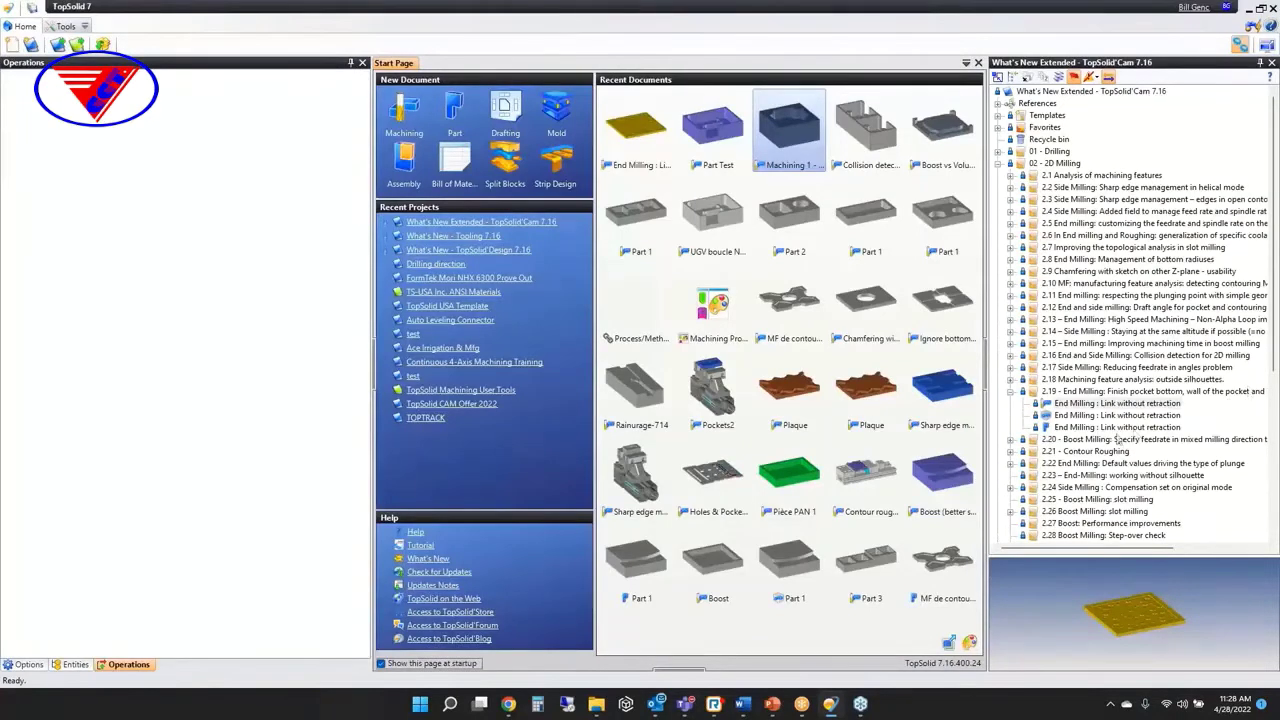
left_click(1022, 391)
left_click(1022, 403)
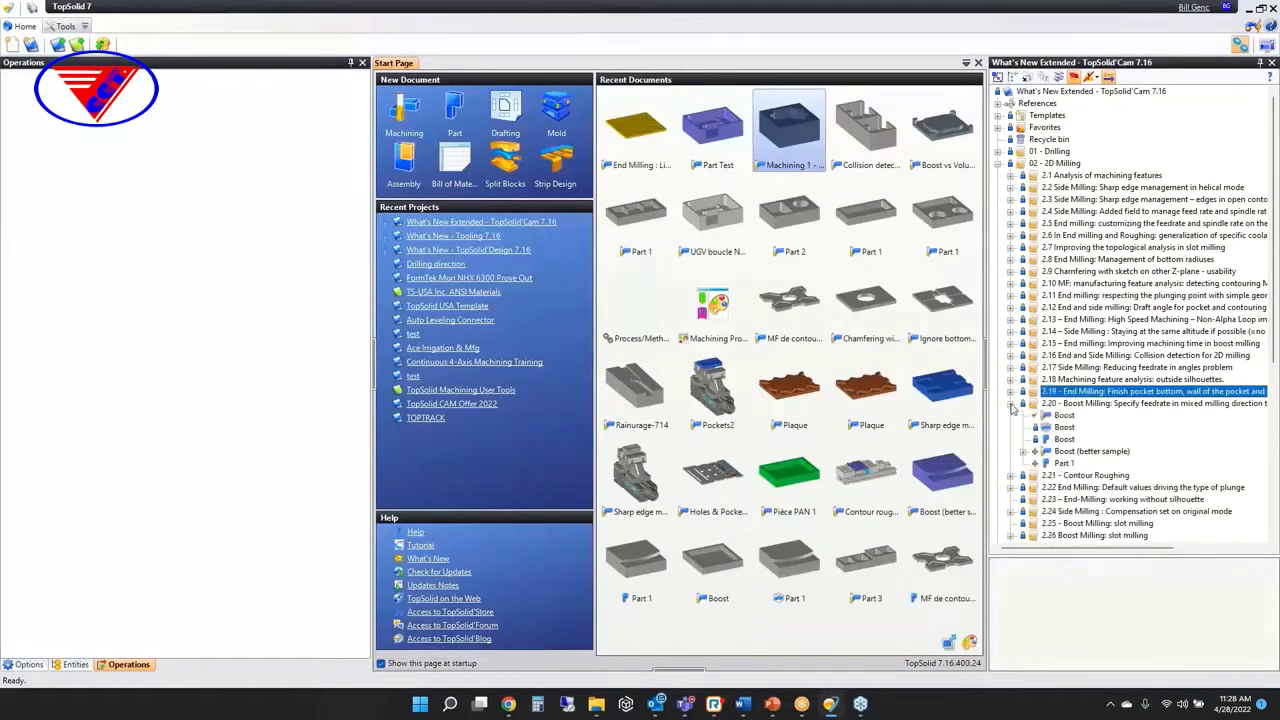
left_click(1106, 452)
left_click(1068, 415)
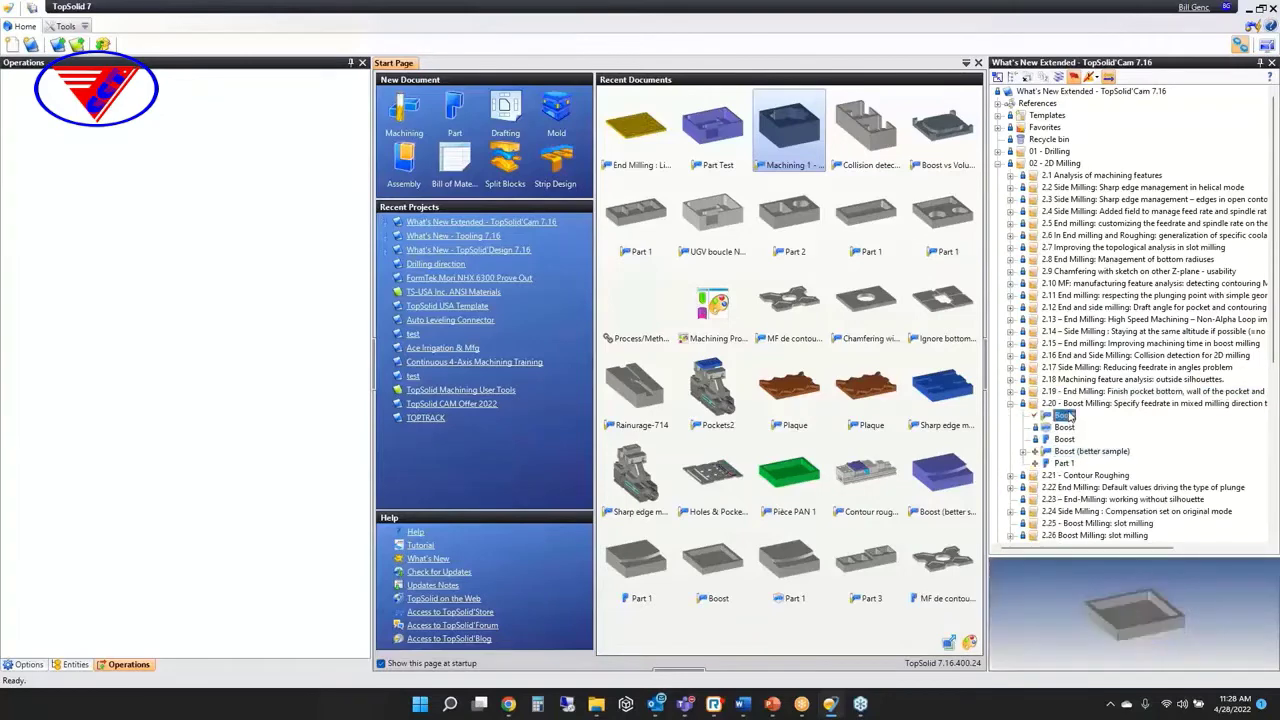
left_click(1068, 452)
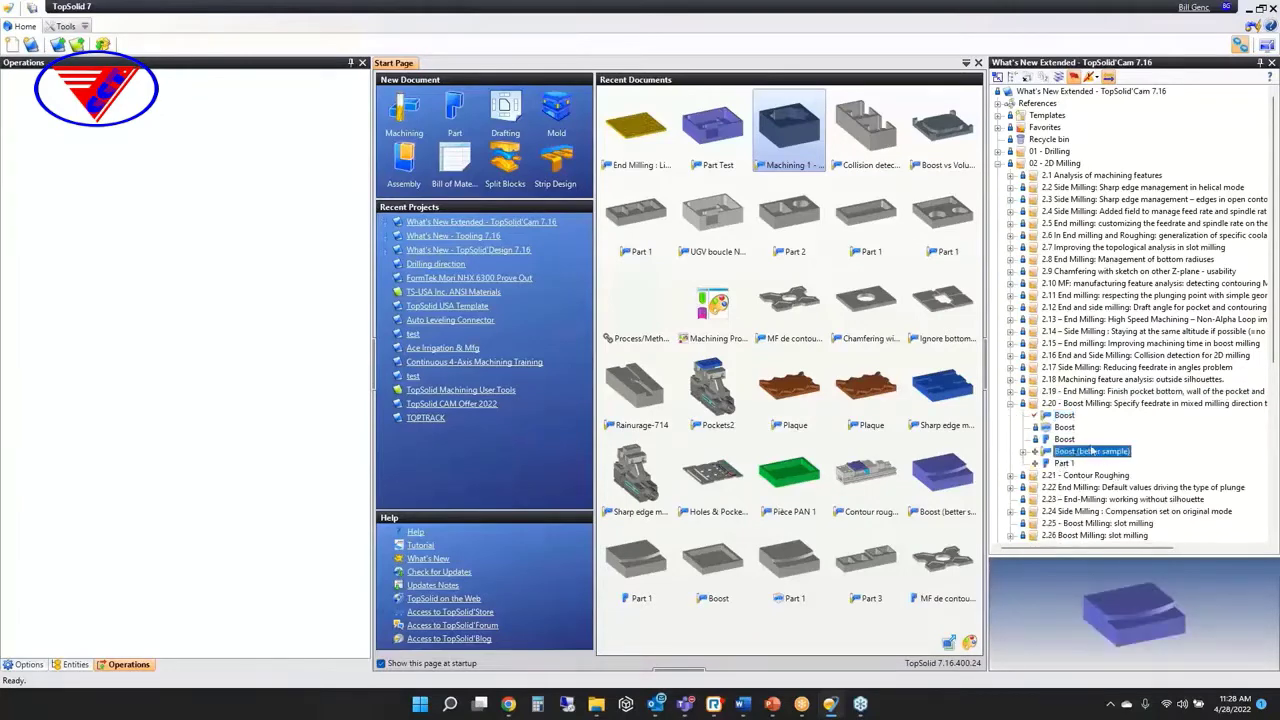
double_click(1093, 452)
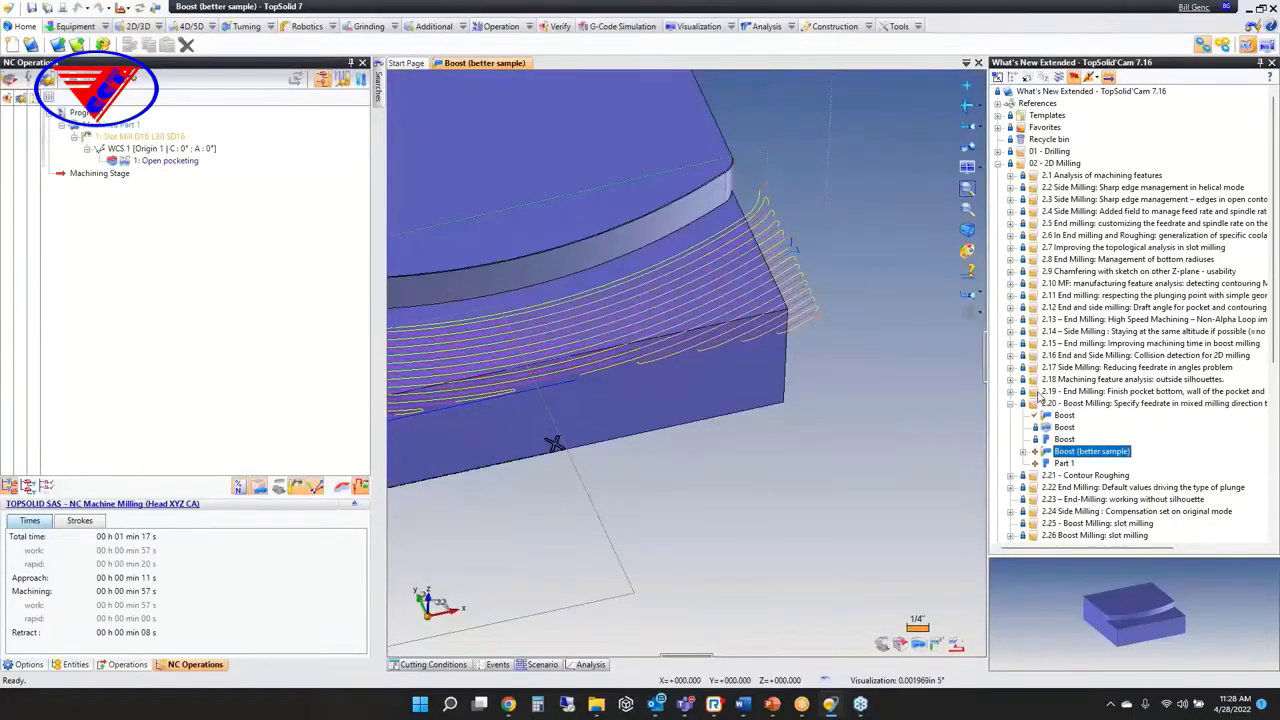
Step: Open the Open pocketing operation for editing and review its cutting conditions and milling strategy settings
double_click(165, 160)
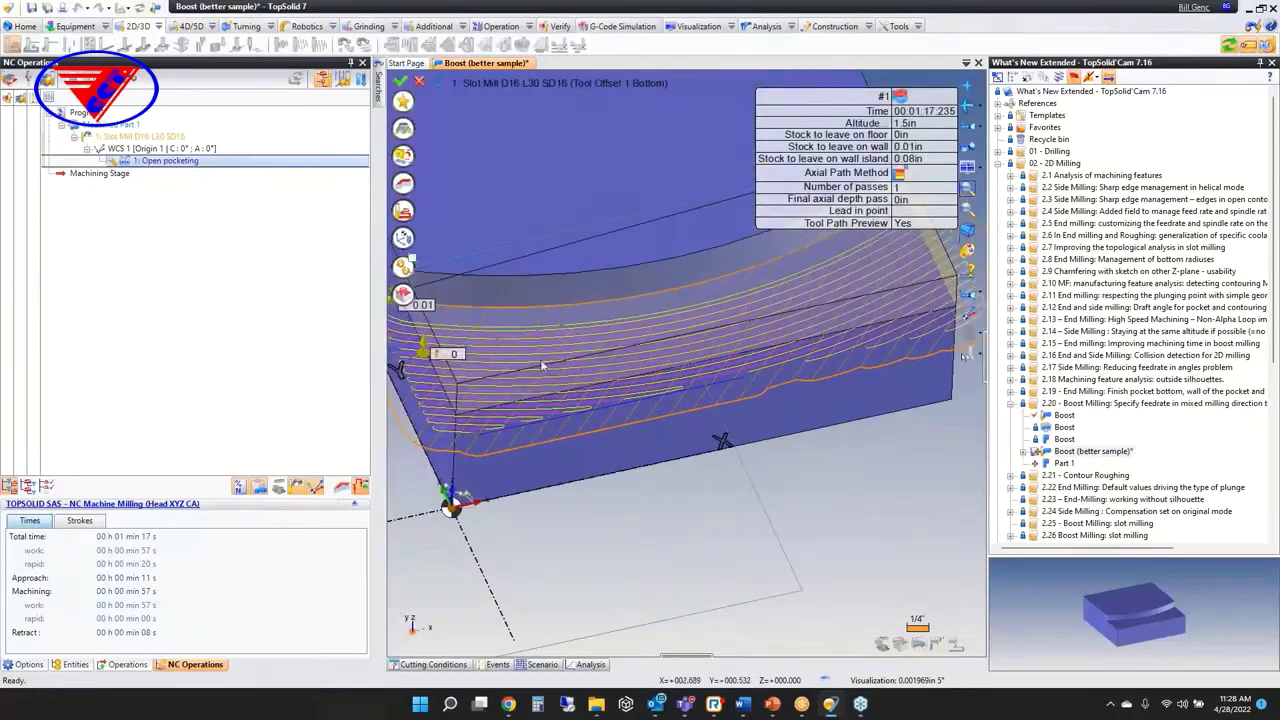
left_click(404, 158)
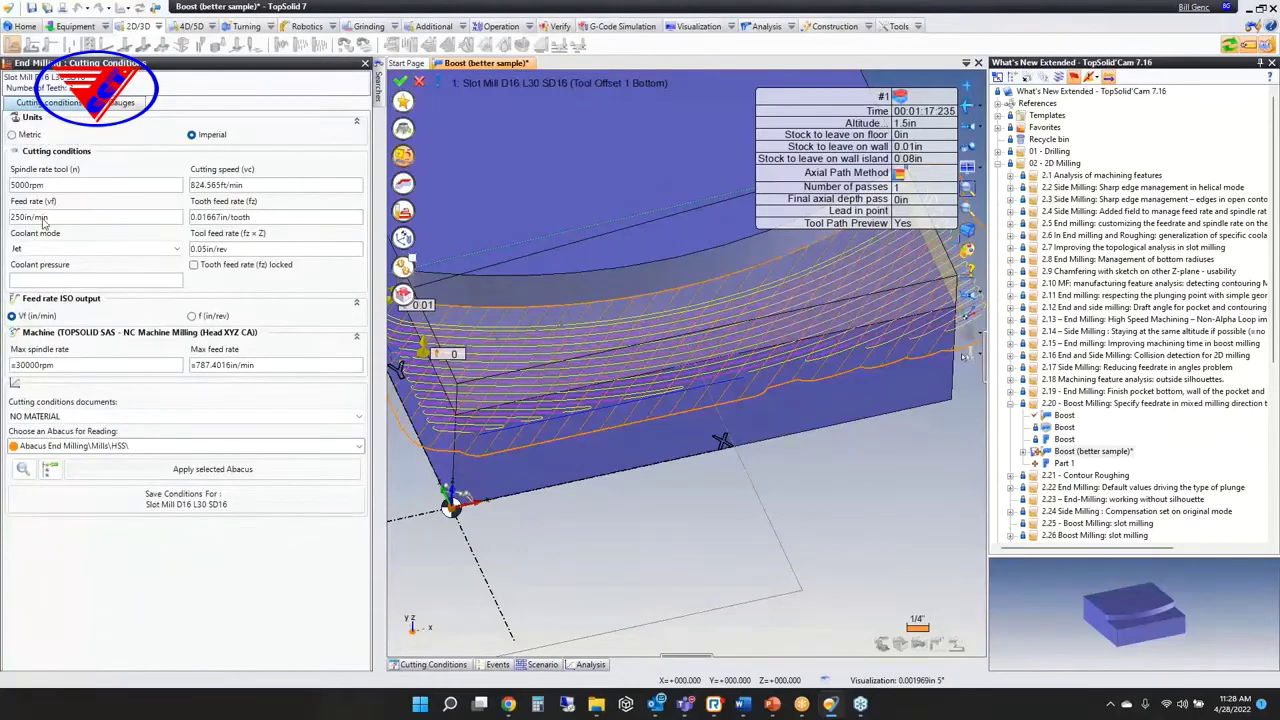
left_click(405, 212)
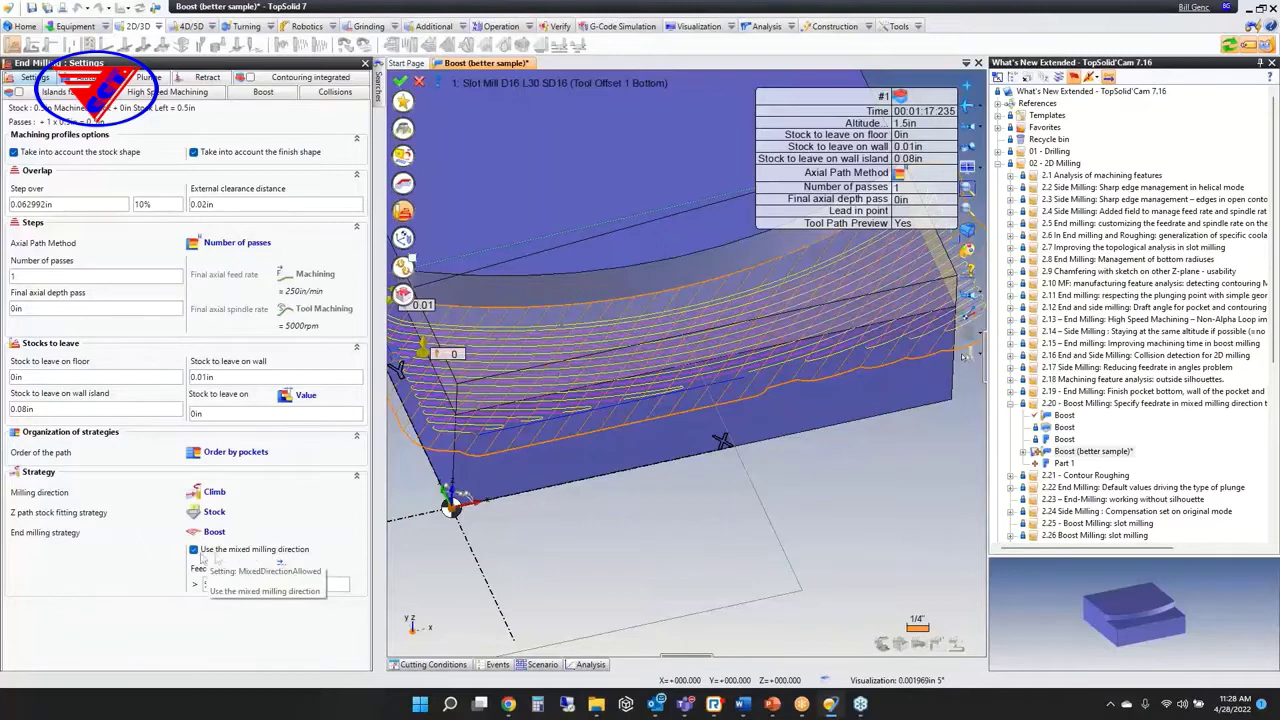
Step: Toggle the Boost strategy's mixed milling direction off and on, review its feed rate modes and validate the operation
left_click(196, 553)
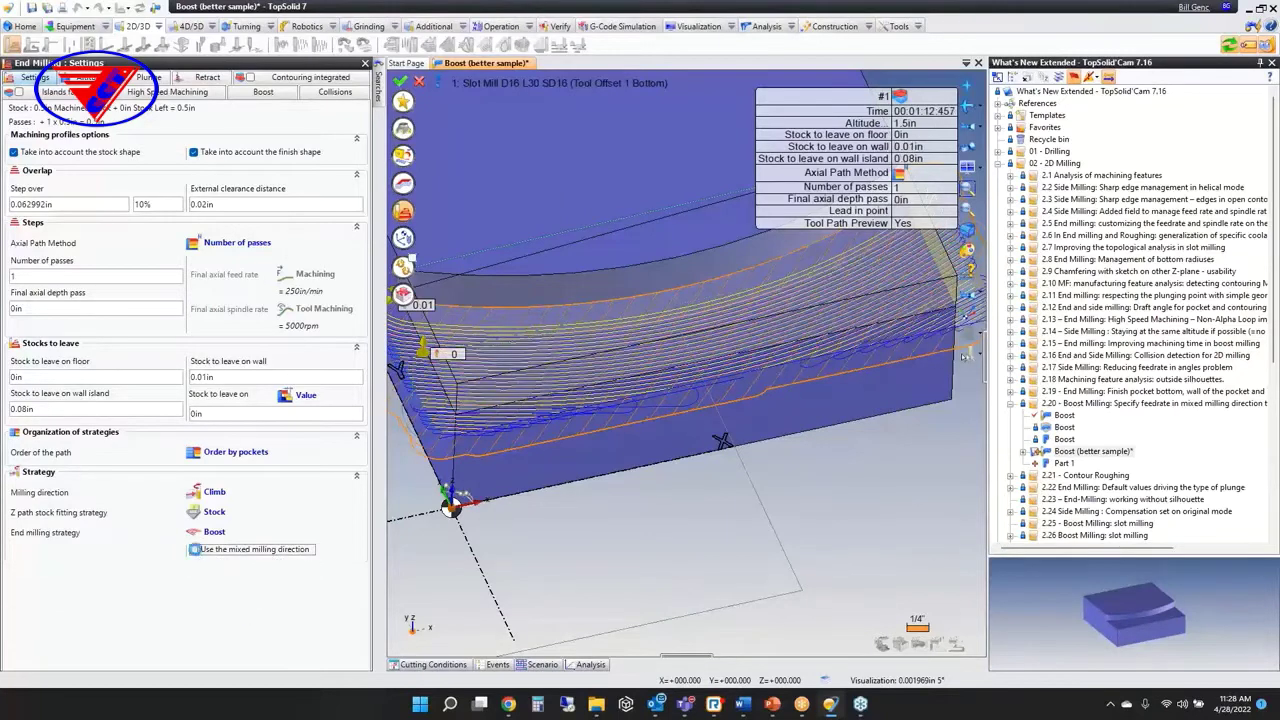
left_click(195, 551)
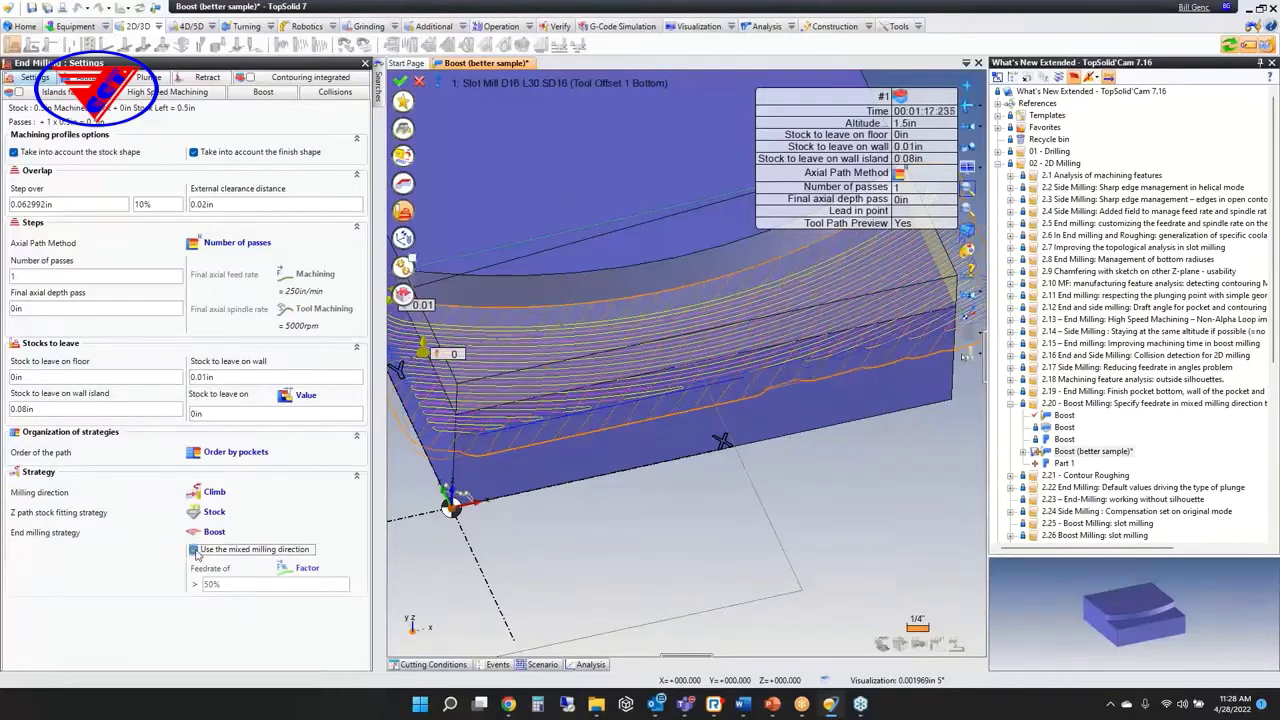
left_click(308, 568)
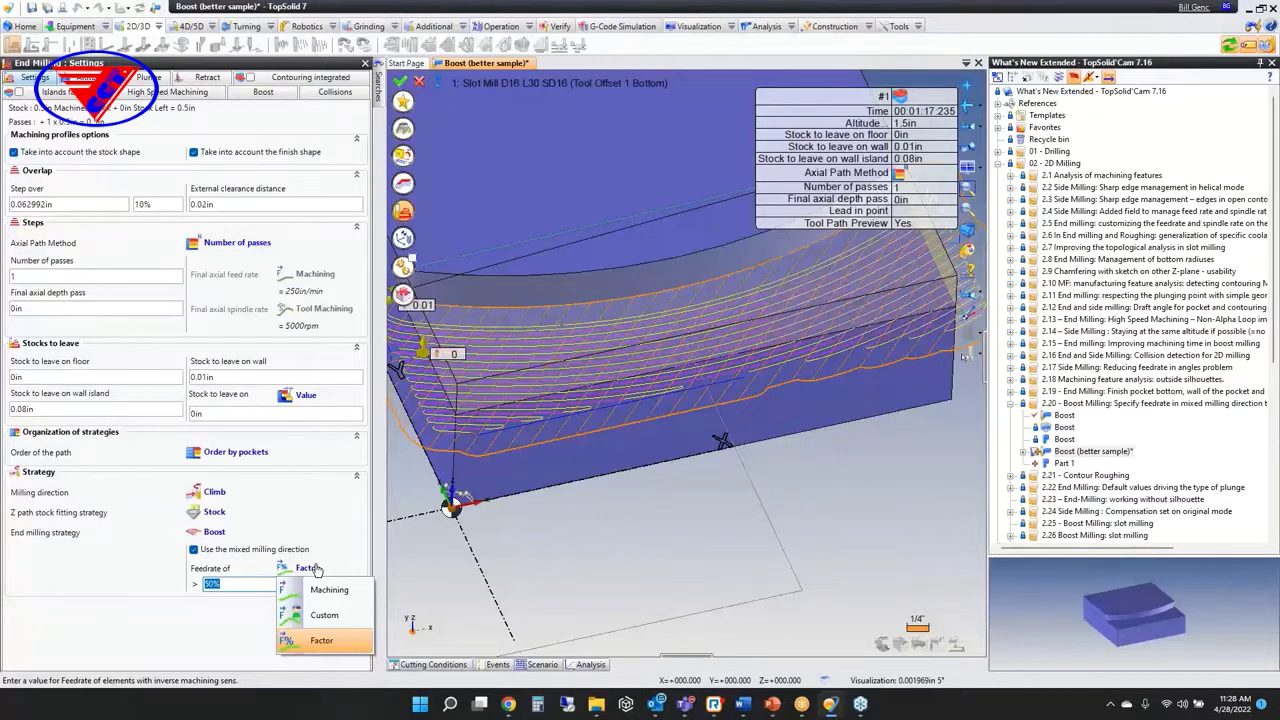
left_click(222, 609)
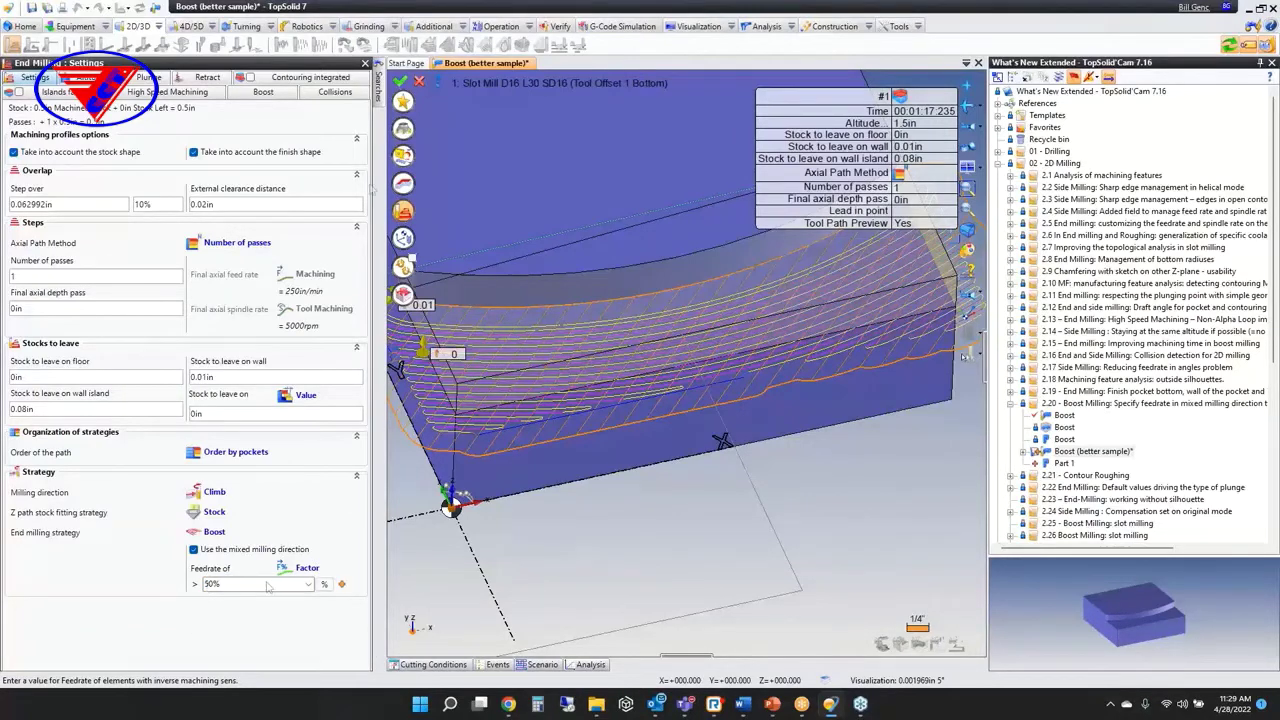
left_click(400, 80)
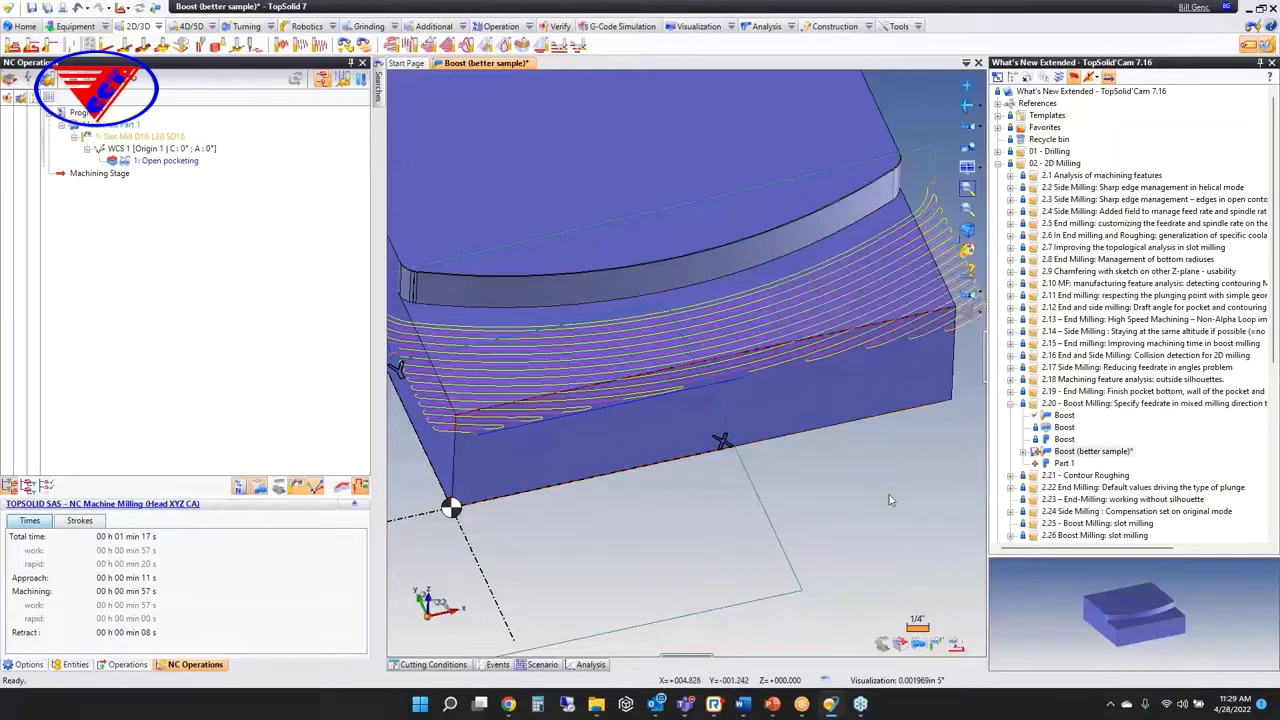
Step: Simulate the Open pocketing operation and close the Boost (better sample) document without saving
double_click(113, 161)
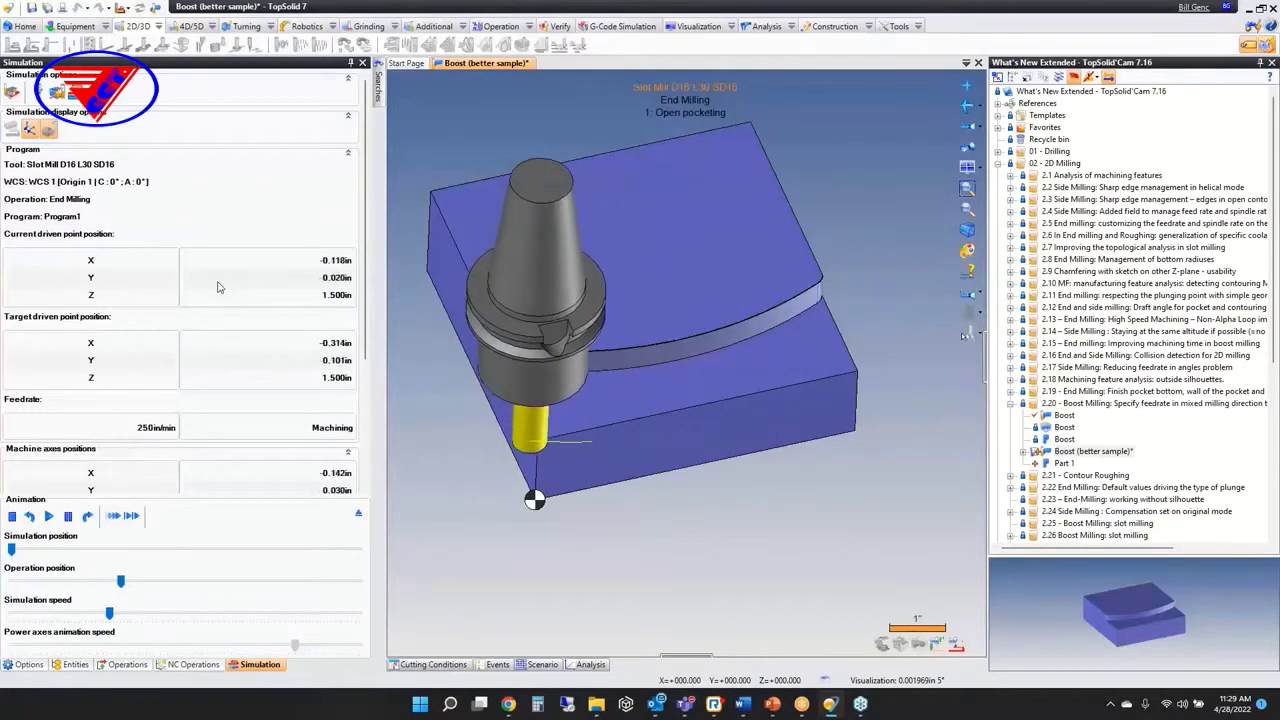
key("Escape")
middle_click(461, 66)
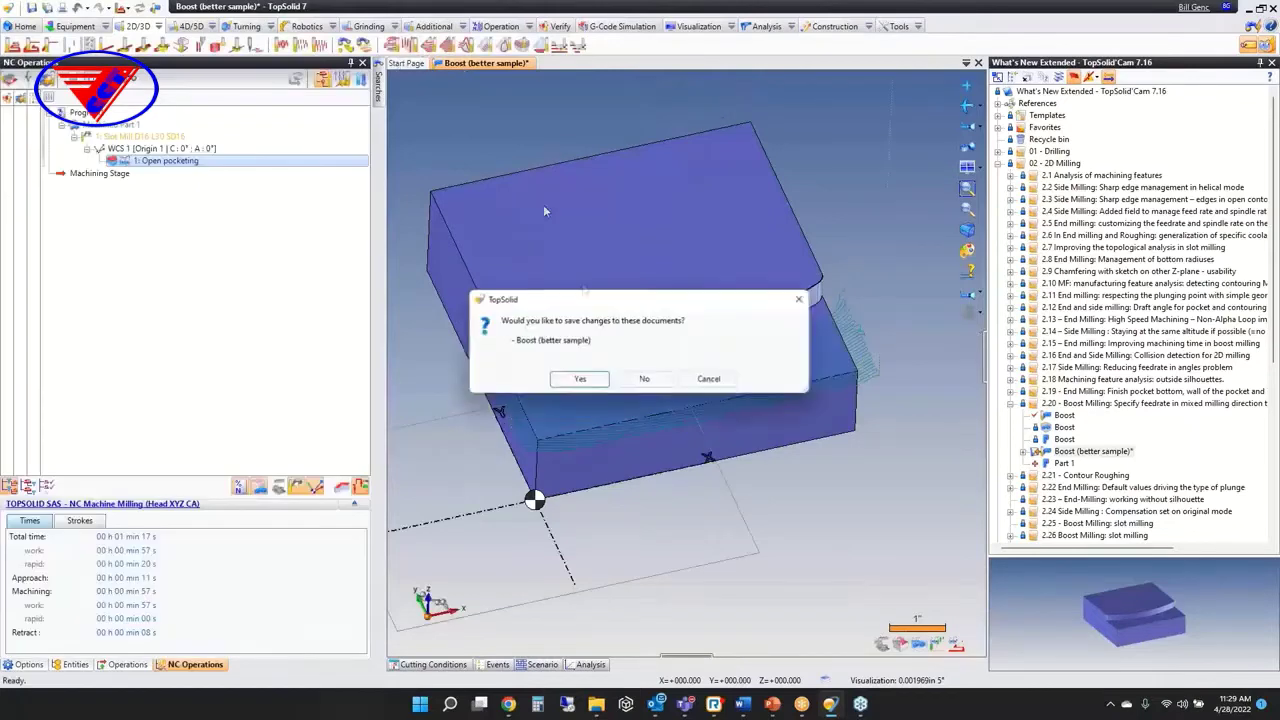
left_click(644, 378)
Step: Open the Contour roughing machining document from the Samples folder of 2.21 - Contour Roughing
left_click(1010, 403)
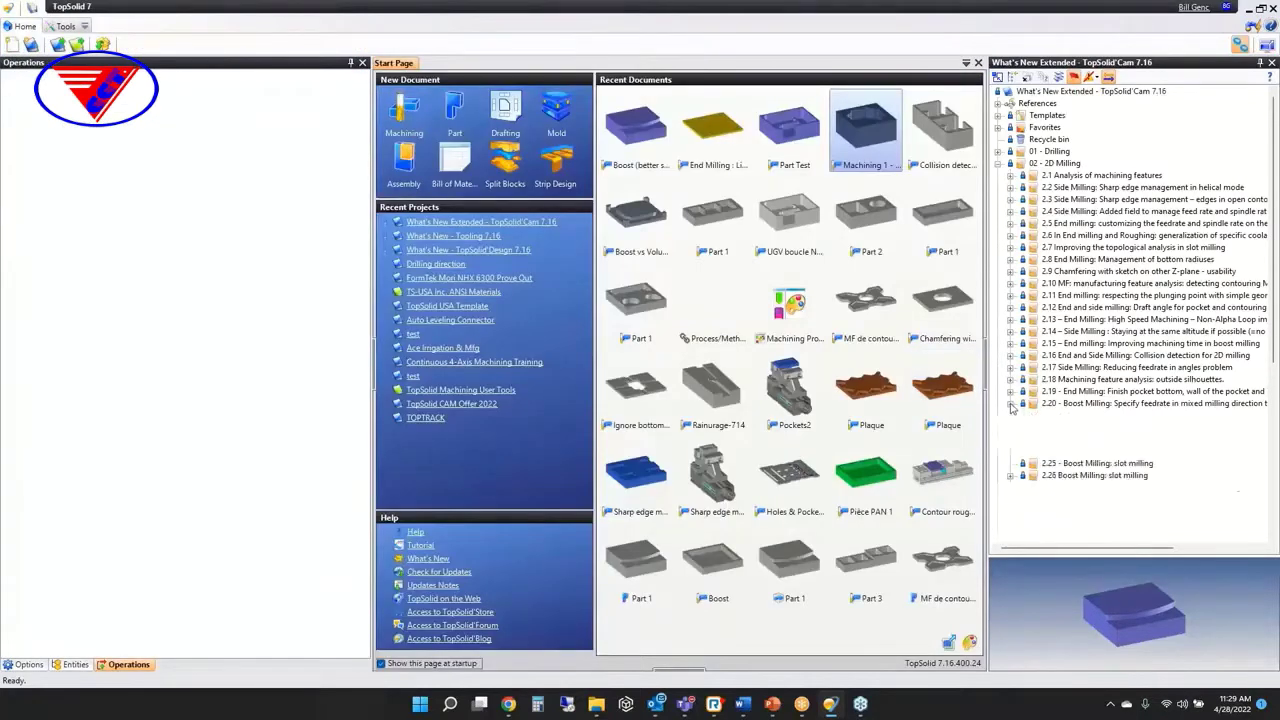
left_click(1022, 428)
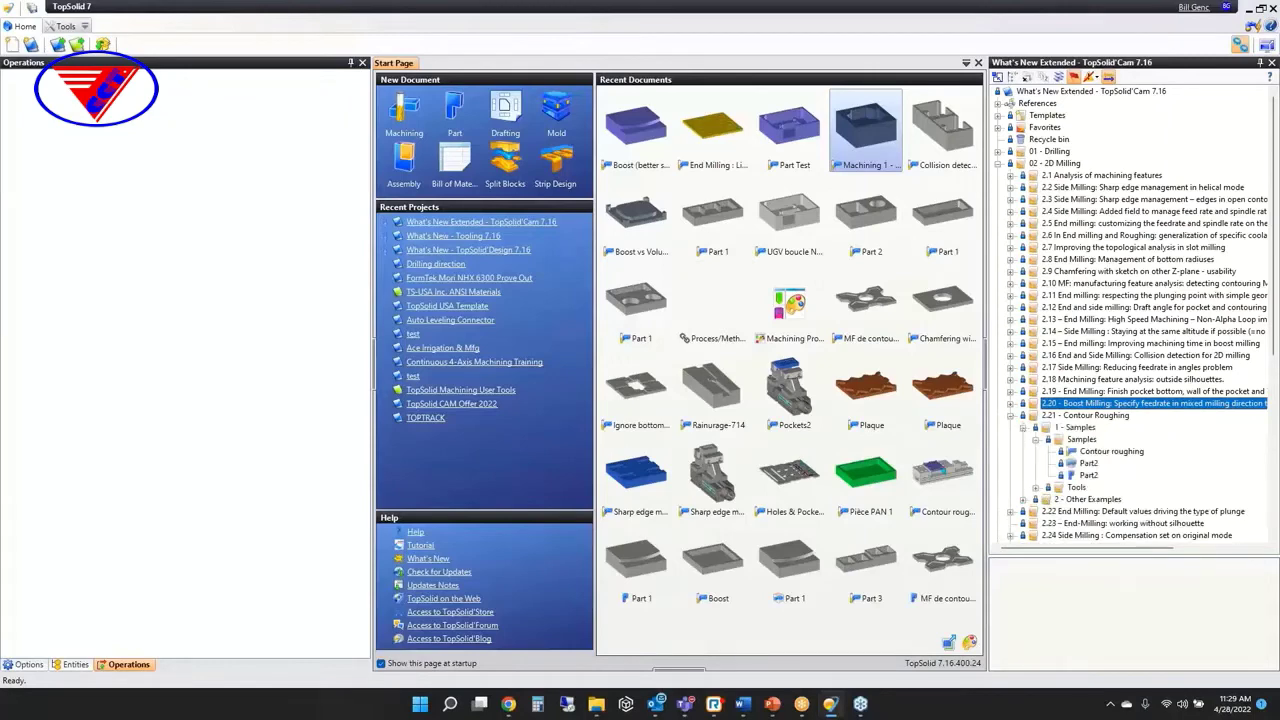
double_click(1111, 452)
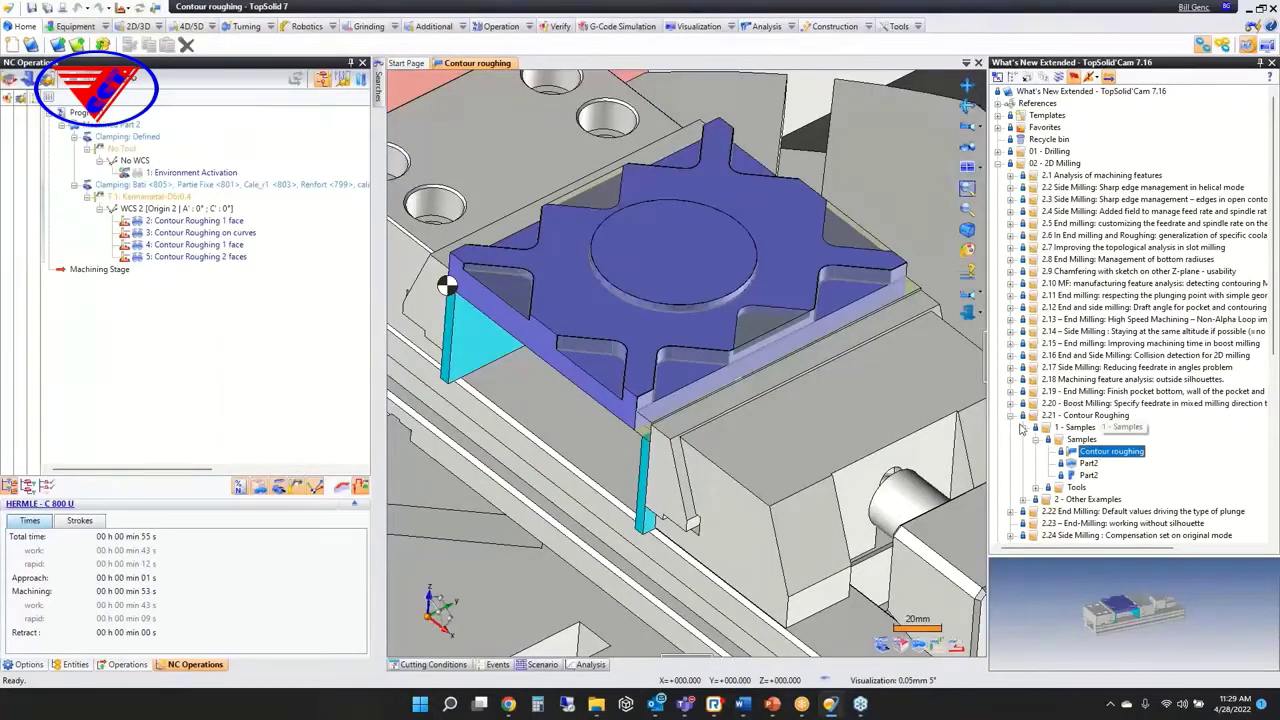
Step: Delete the four existing Contour Roughing operations, numbers 2 to 5, from the program
left_click(194, 259)
left_click(210, 222, "shift")
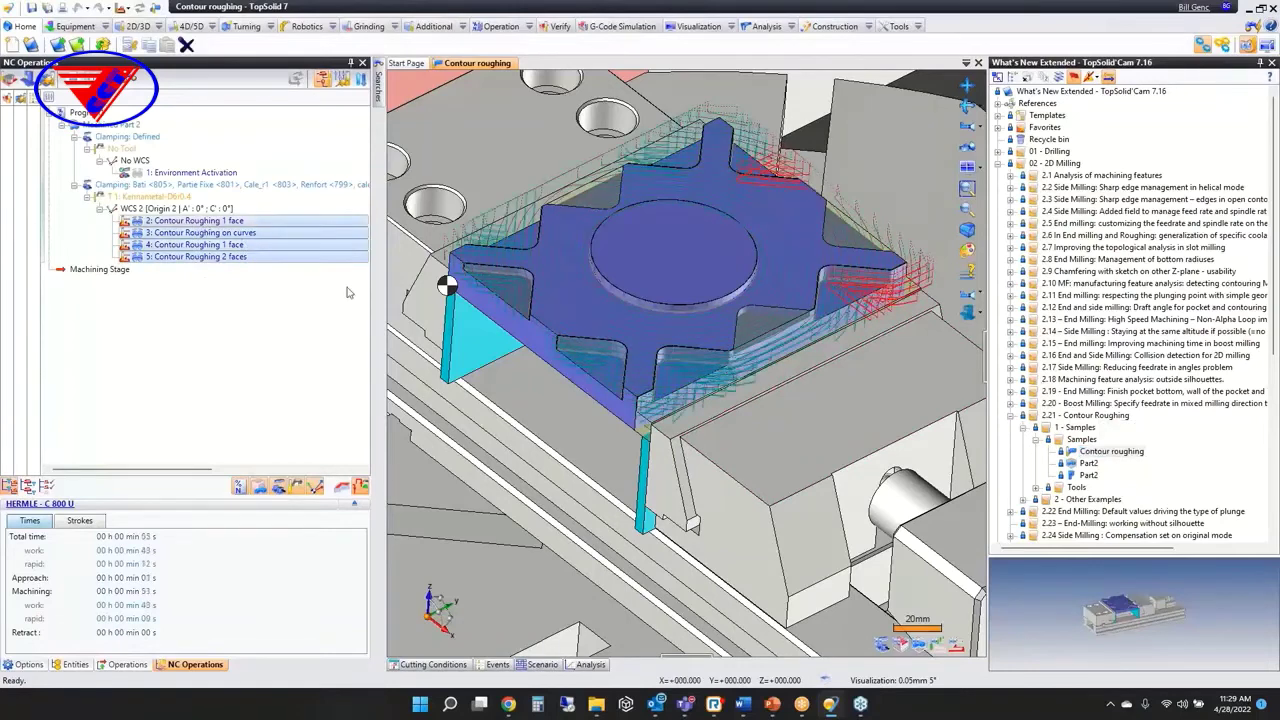
key("Delete")
left_click(620, 370)
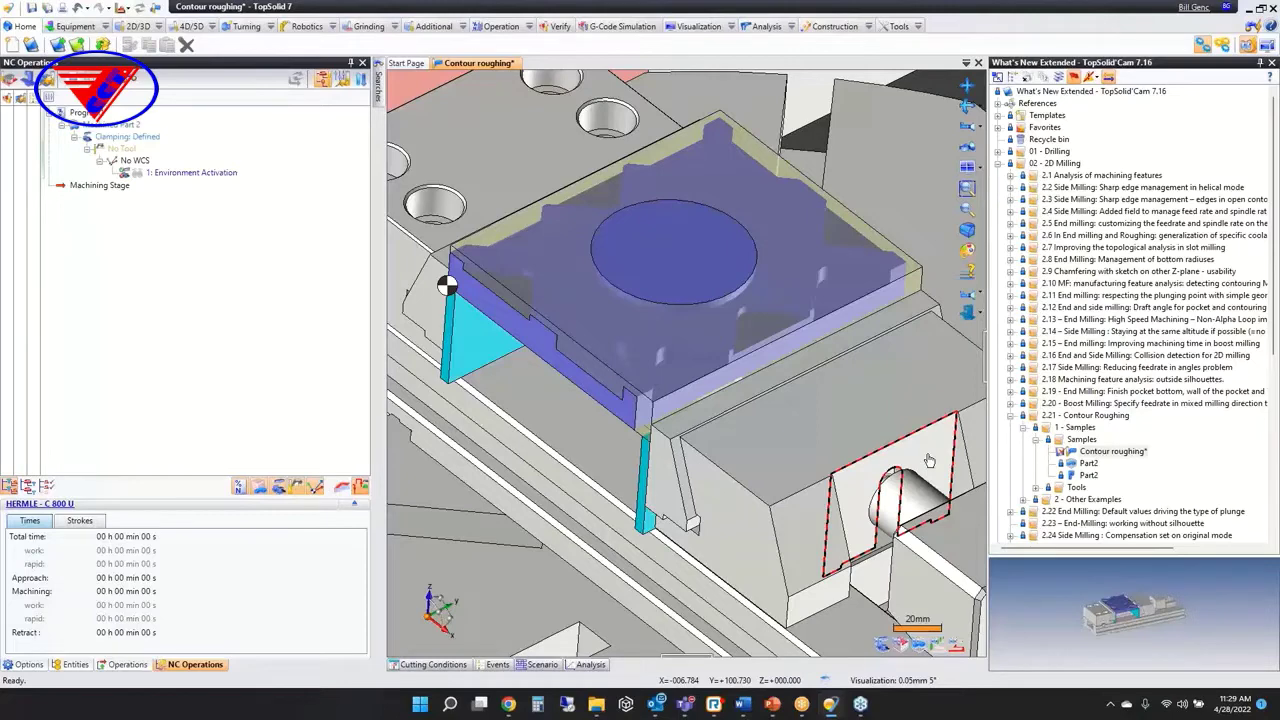
Step: Create a Contour Roughing operation on the central circular boss's side face, reviewing the available end milling strategies before validating
scroll(632, 310, "up", 5)
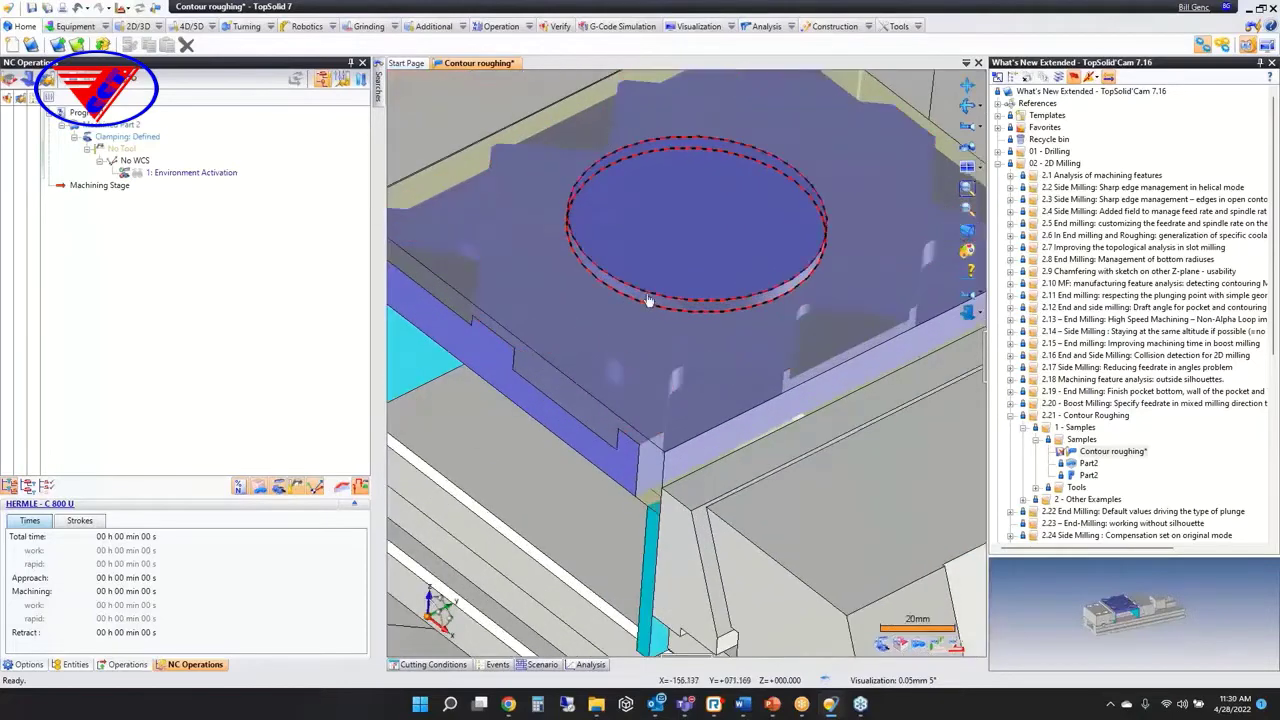
right_click(646, 296)
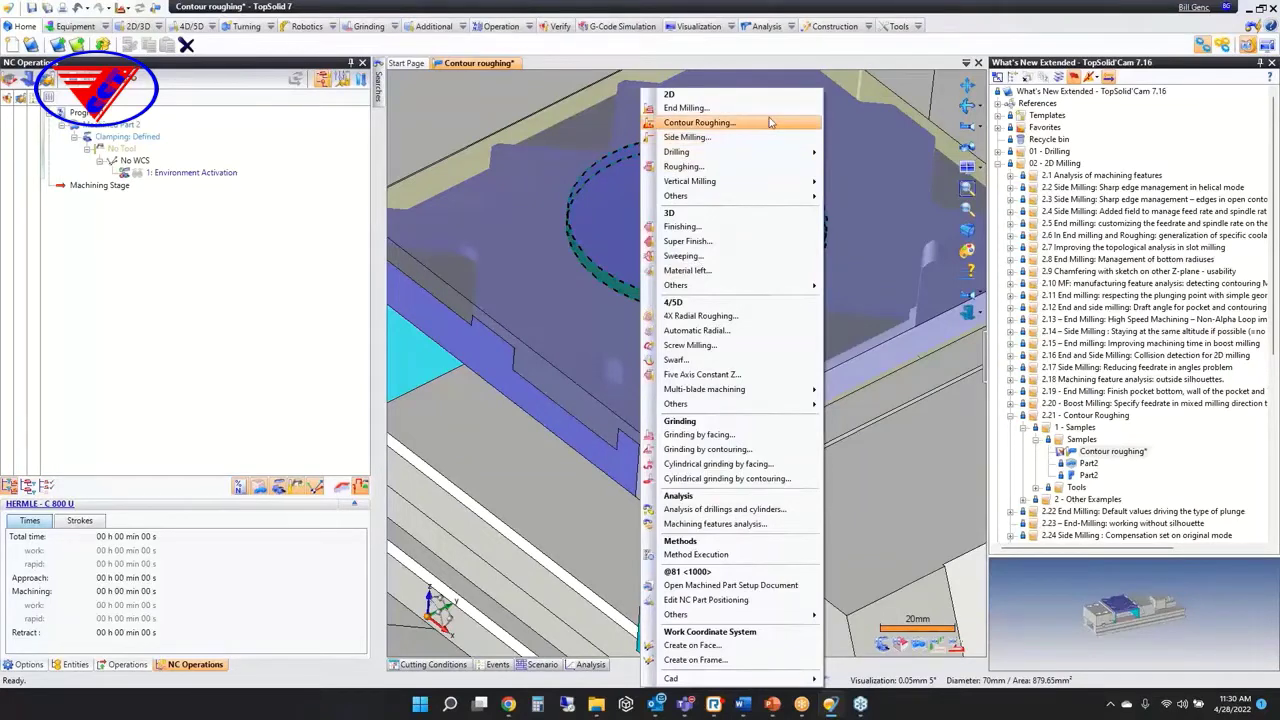
left_click(770, 121)
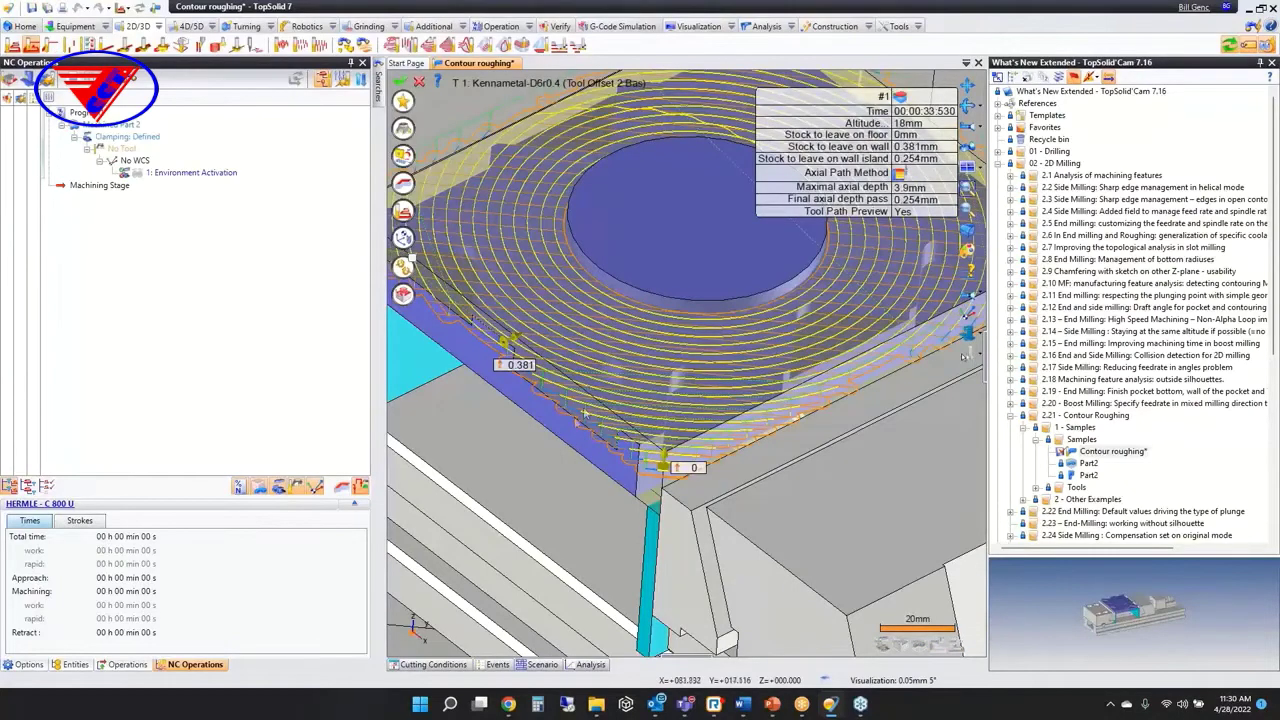
scroll(558, 436, "down", 3)
mouse_move(716, 477)
middle_mouse_down()
mouse_move(711, 543)
mouse_move(718, 496)
middle_mouse_up()
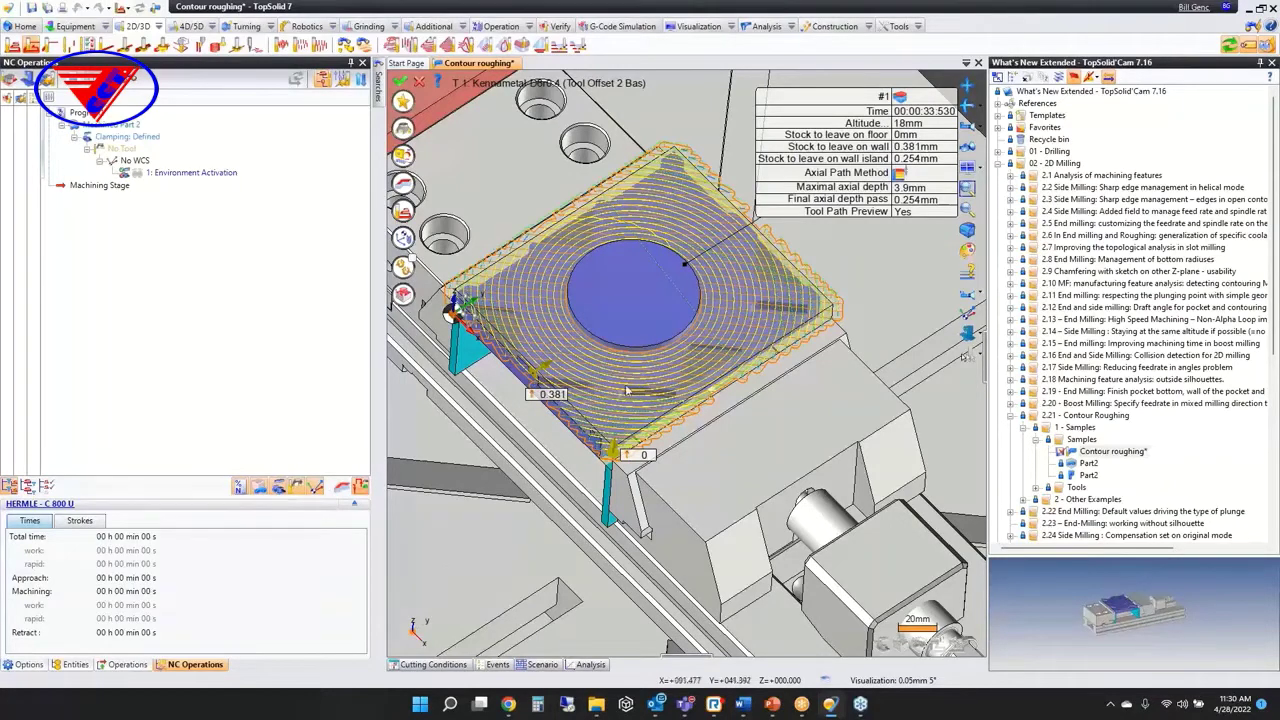
scroll(626, 387, "up", 3)
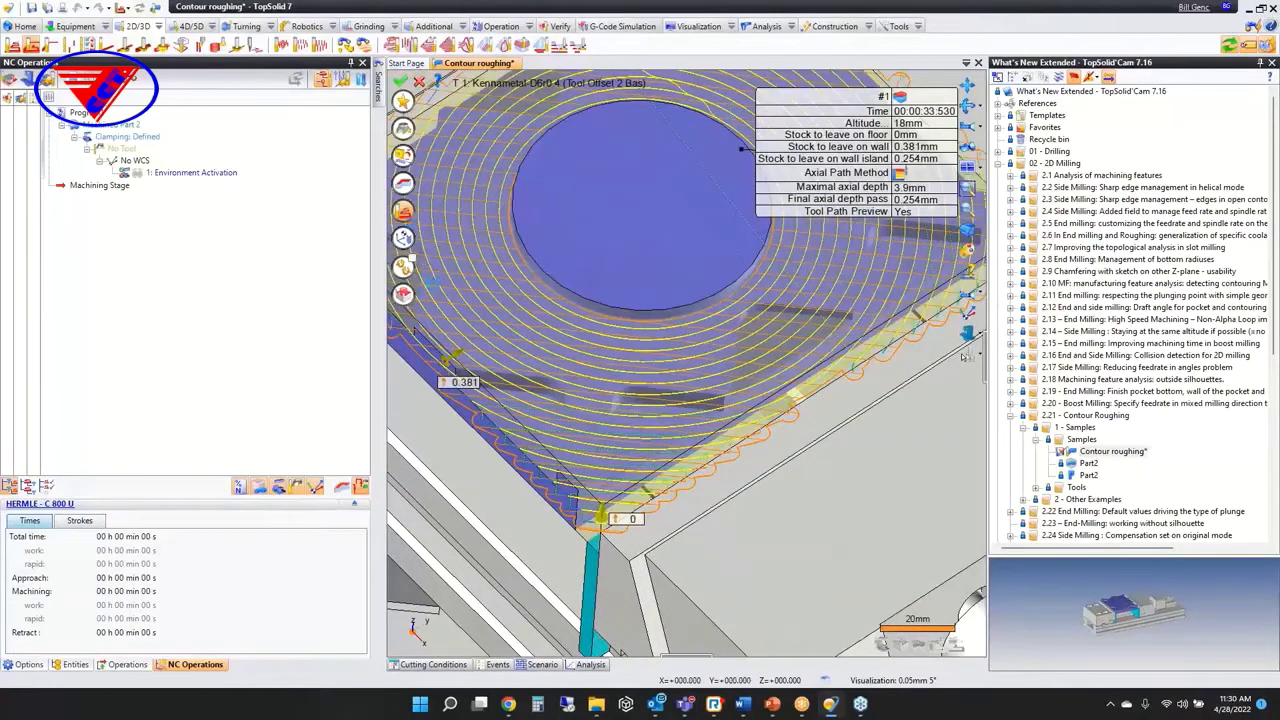
left_click(248, 566)
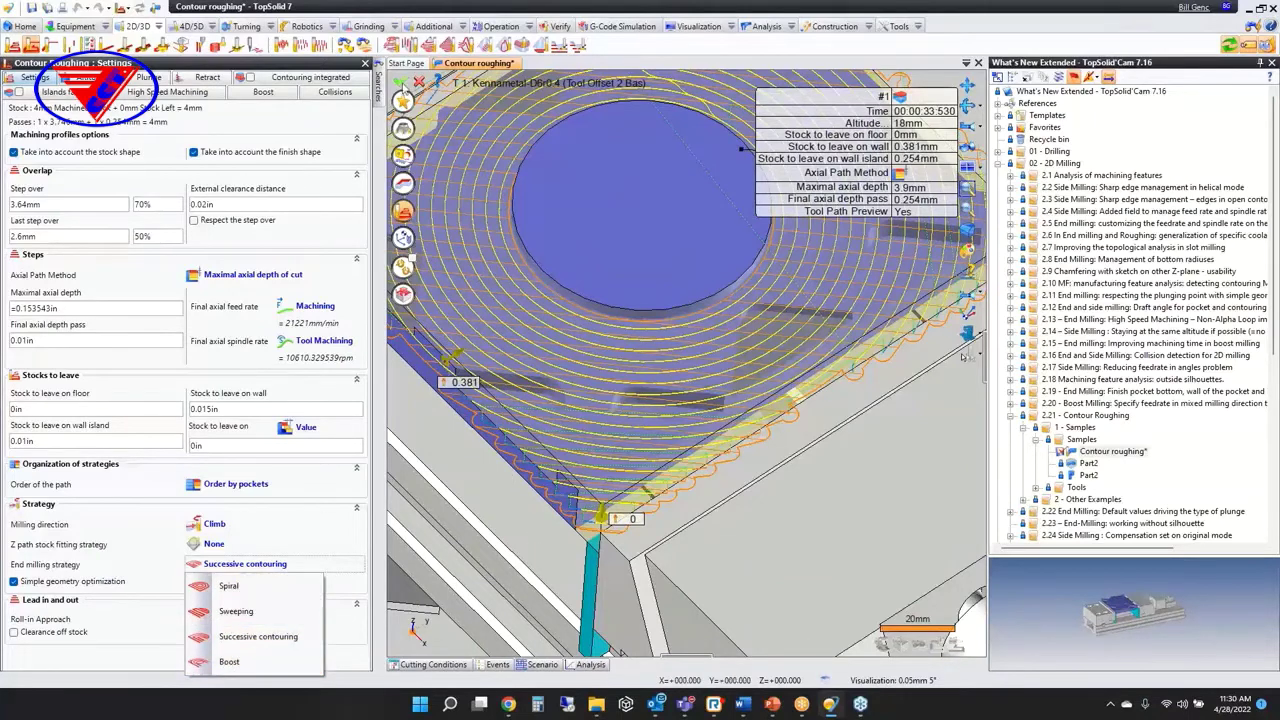
left_click(404, 97)
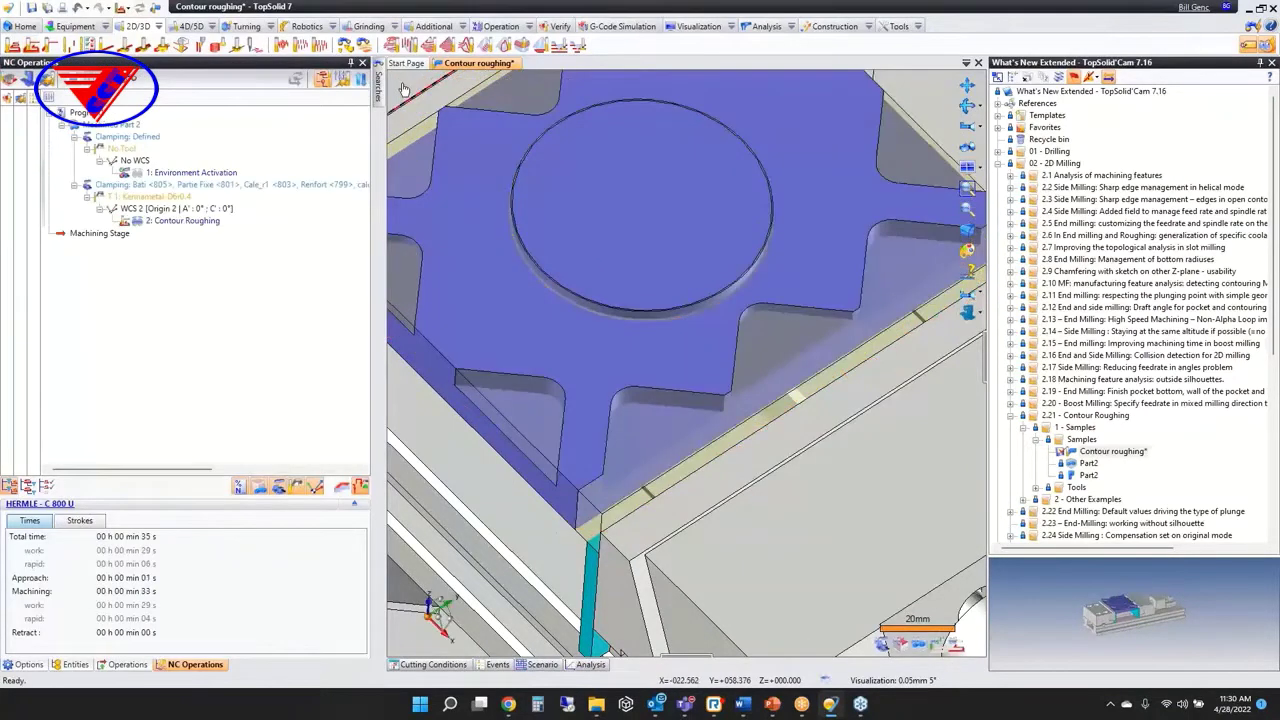
Step: Try a Contour Roughing operation on a single wall face of a side notch, inspect its toolpath preview and cancel it
middle_click_drag(590, 451, 596, 409)
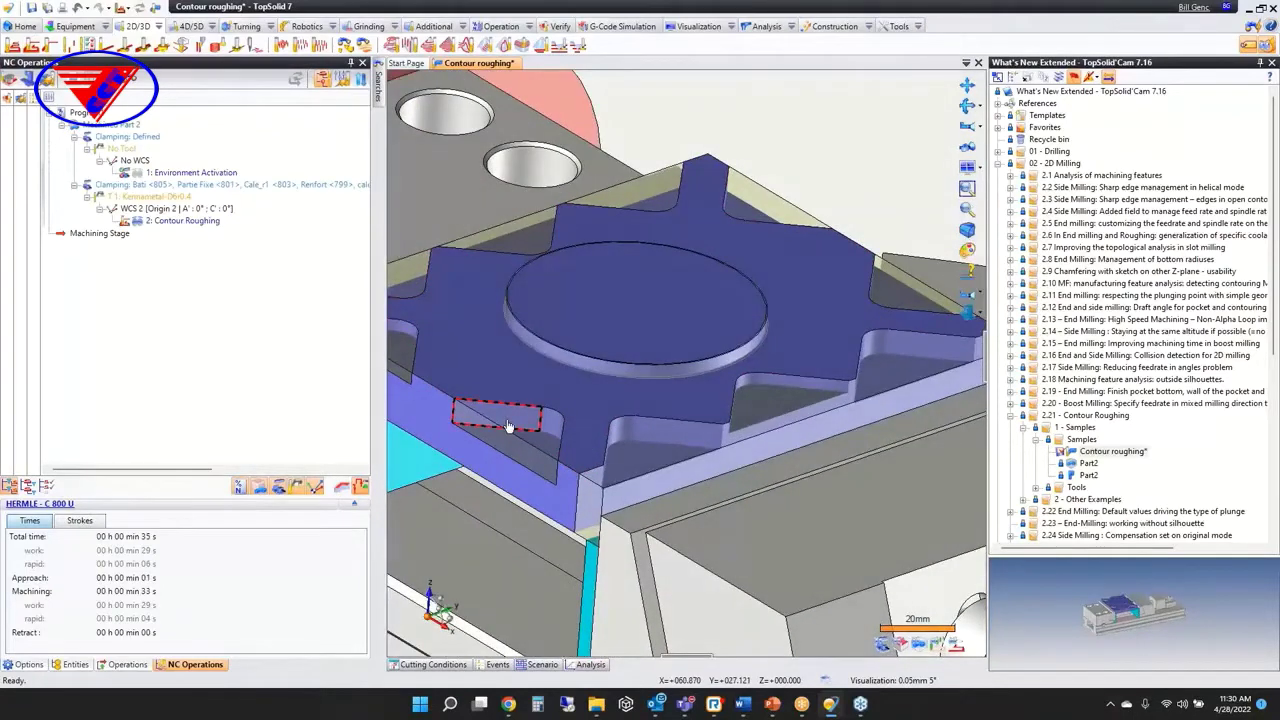
middle_click_drag(451, 350, 571, 399)
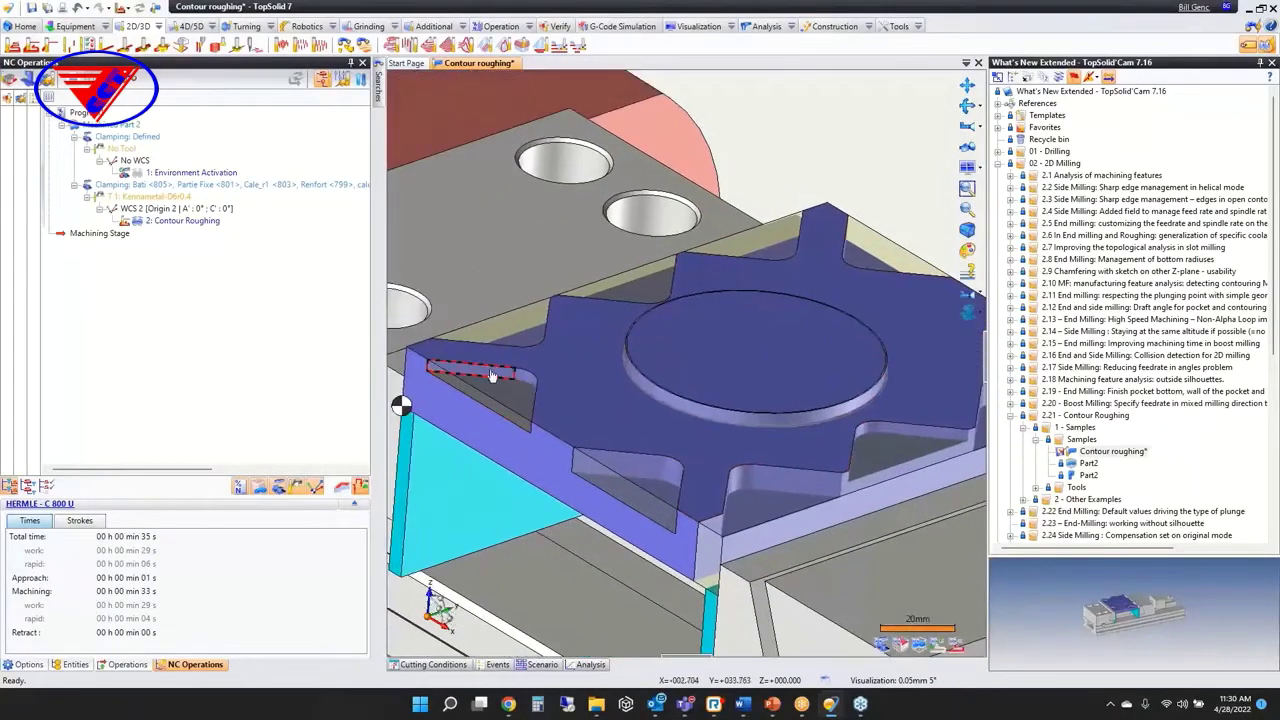
right_click(488, 374)
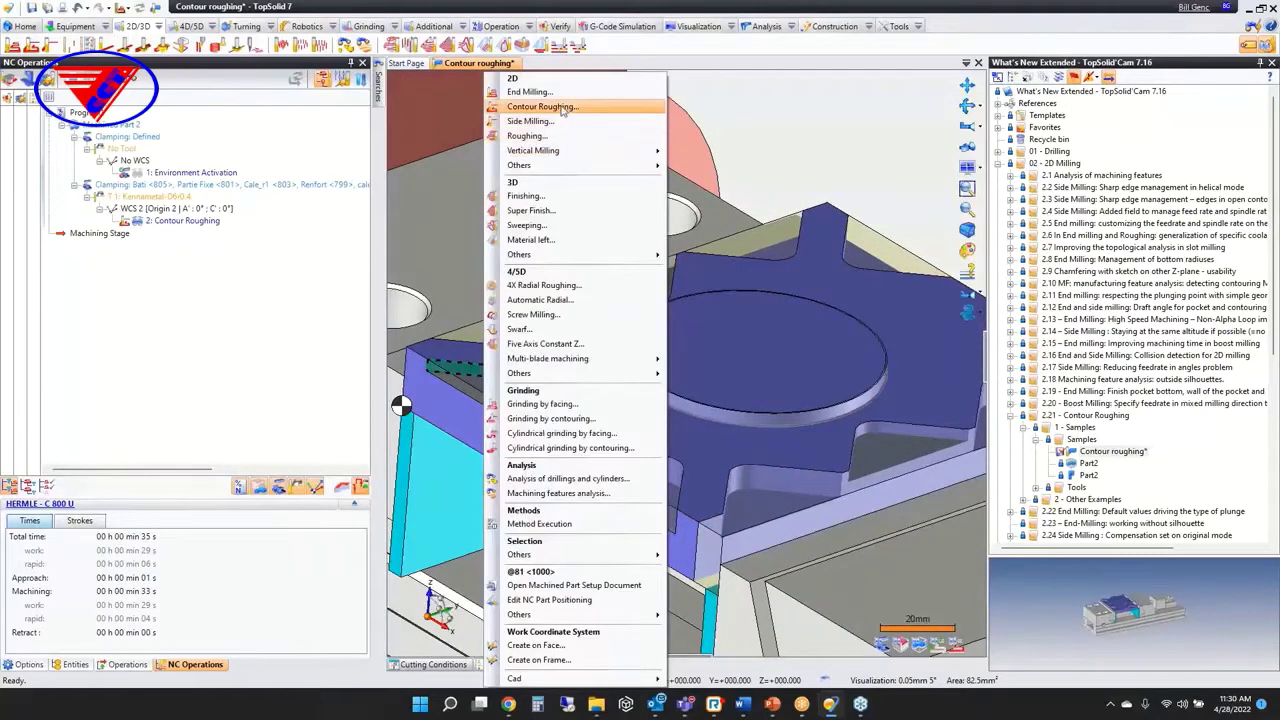
left_click(562, 110)
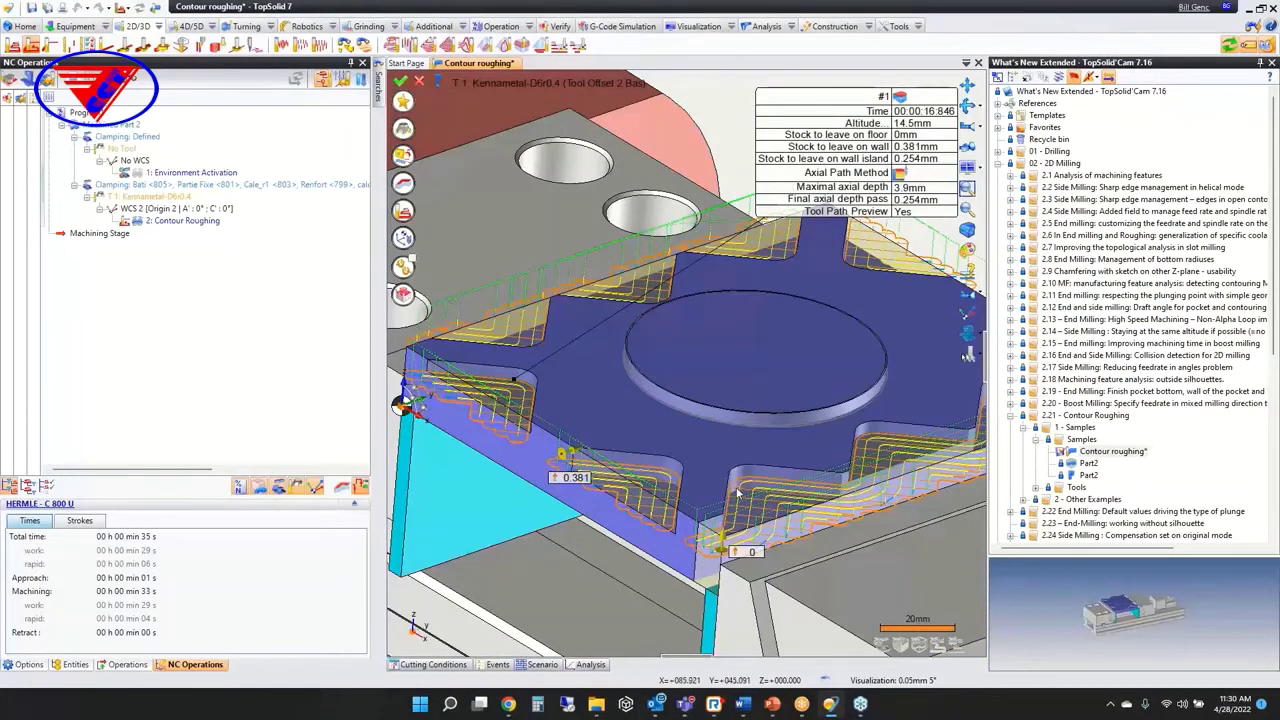
middle_click_drag(737, 493, 709, 481)
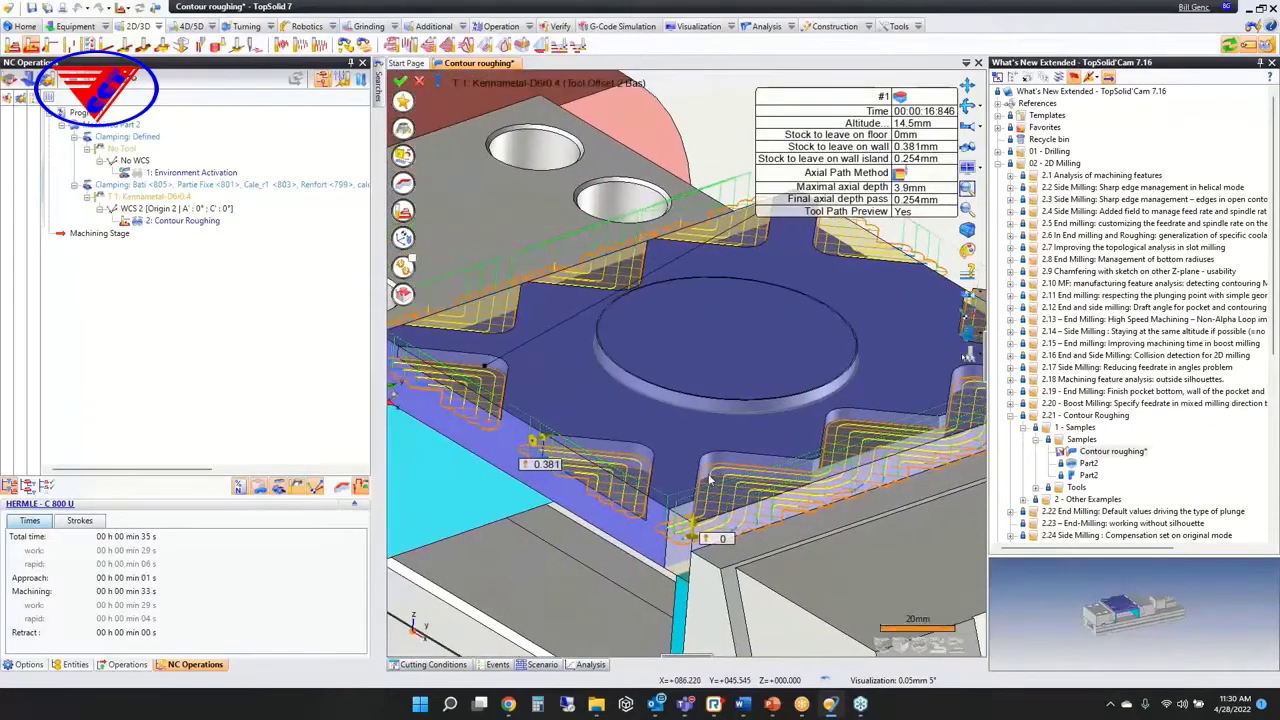
key("Escape")
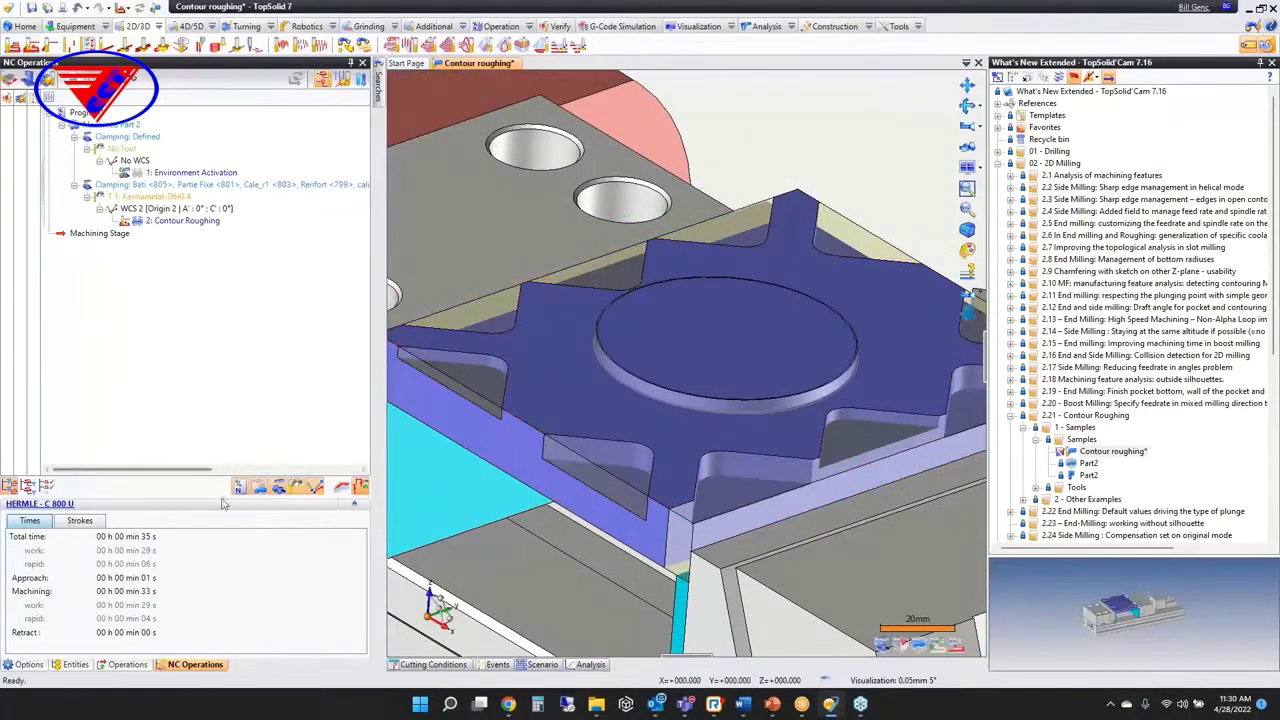
Step: Display the document's sketches in the graphics area
left_click(75, 664)
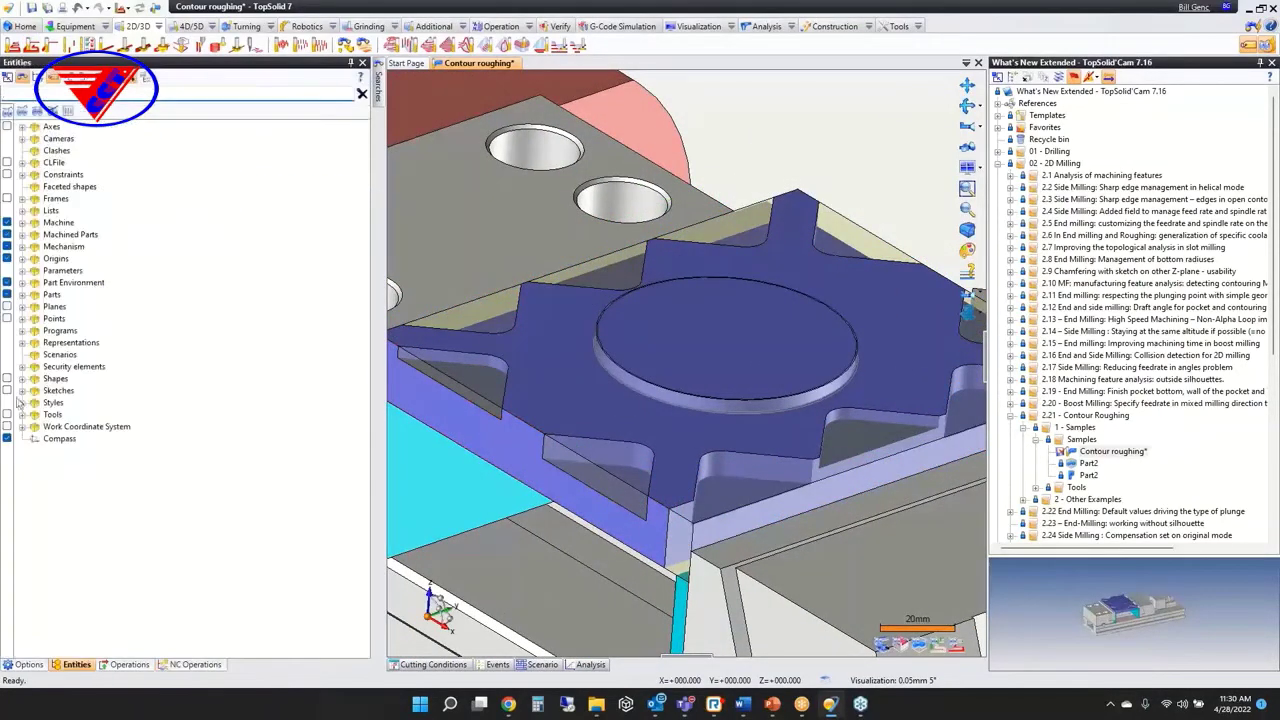
left_click(7, 391)
scroll(441, 508, "down", 3)
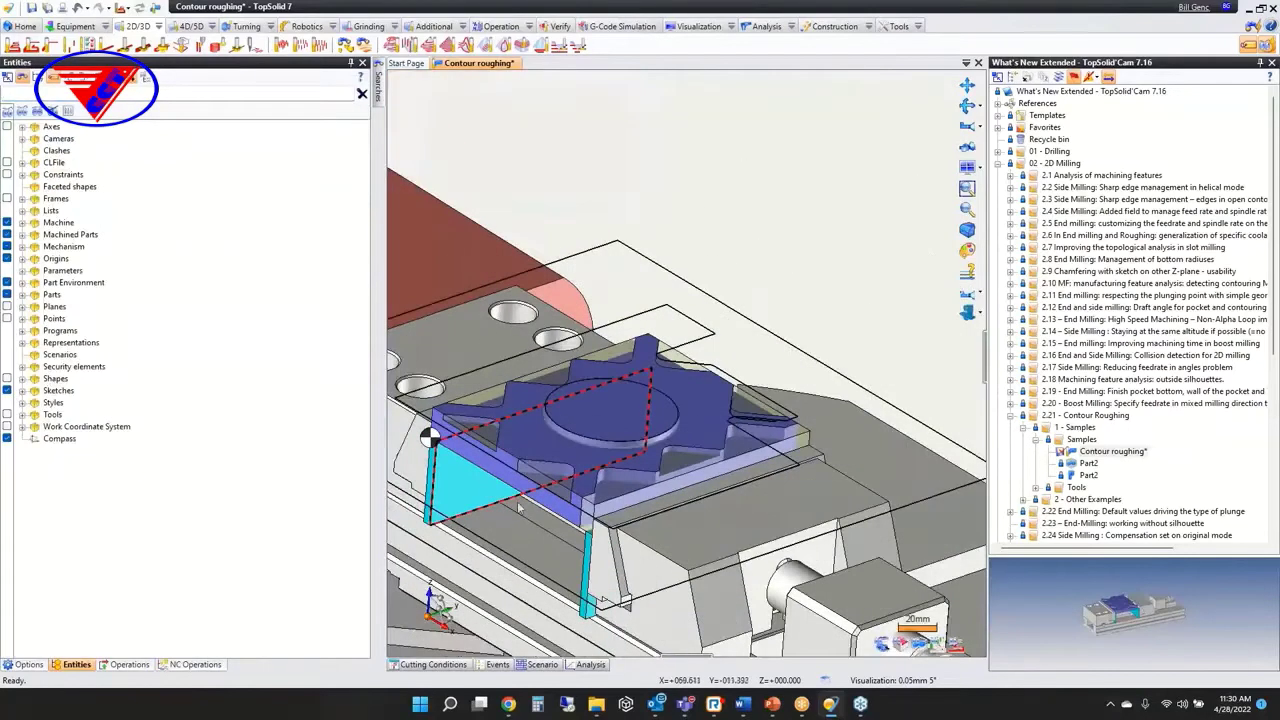
Step: Try a Contour Roughing operation on the large outline of Sketch 3, inspect its toolpath preview and cancel it
right_click(881, 402)
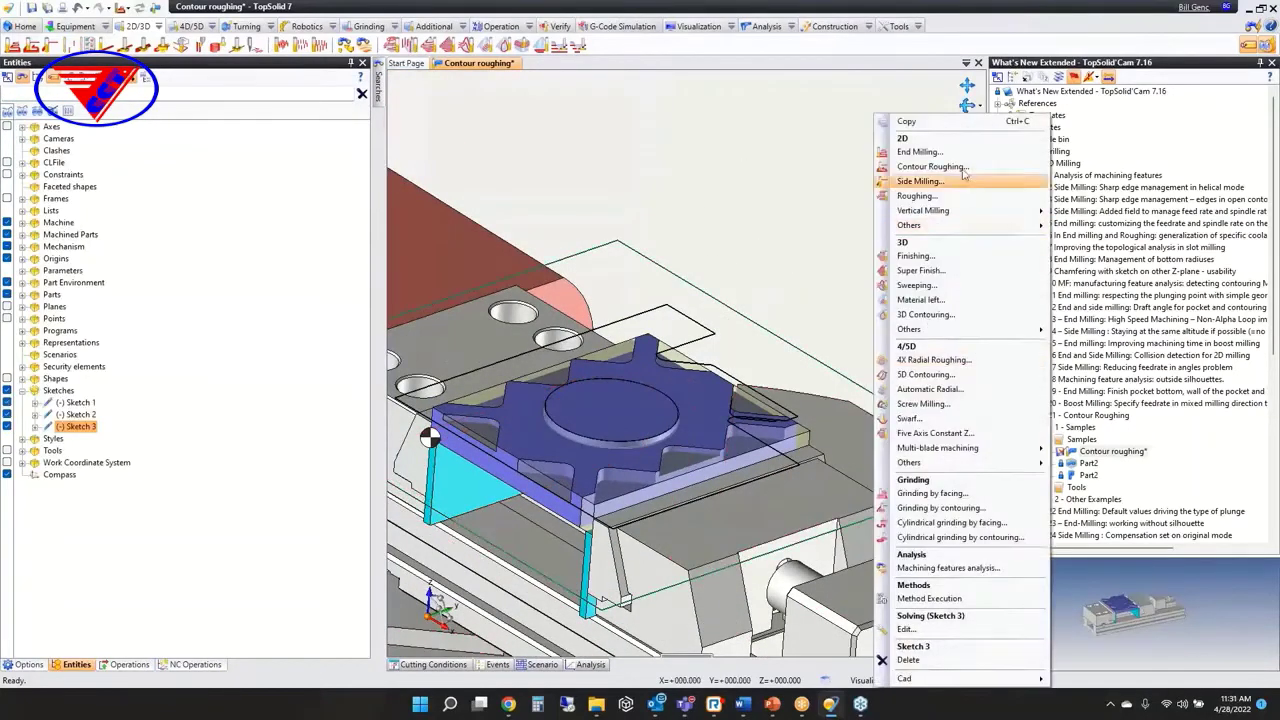
left_click(930, 166)
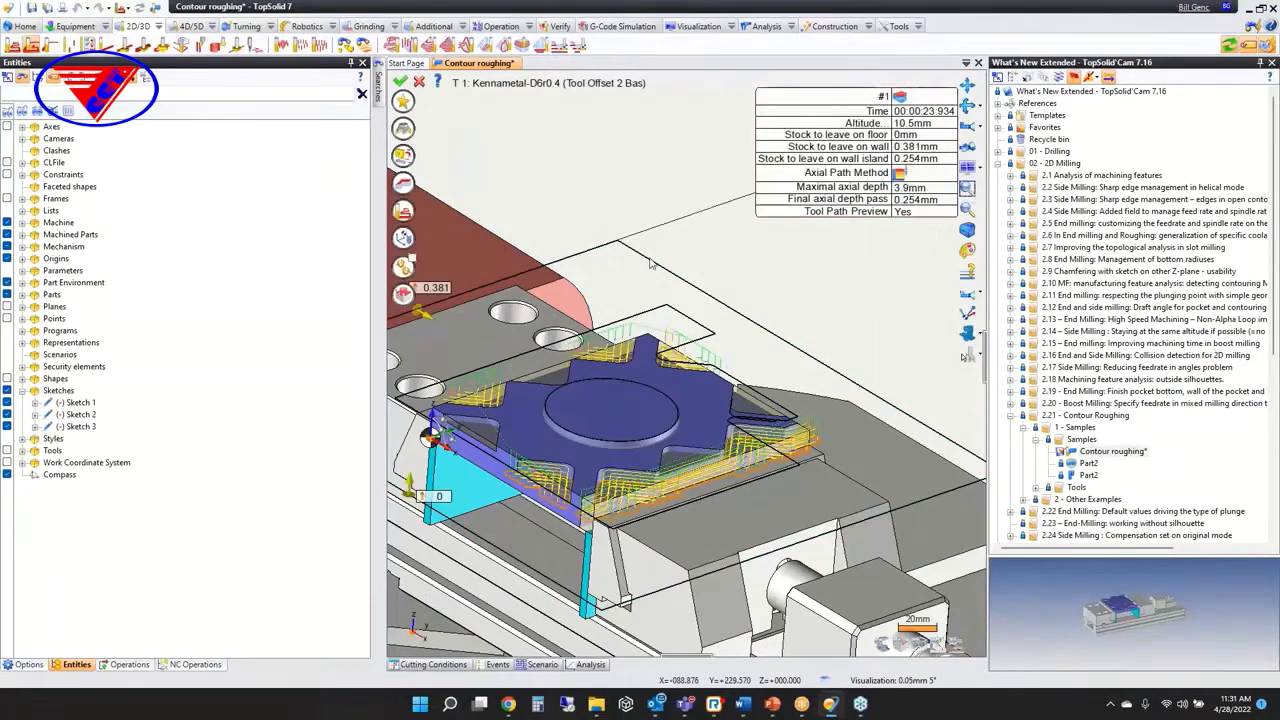
middle_click_drag(880, 390, 837, 450)
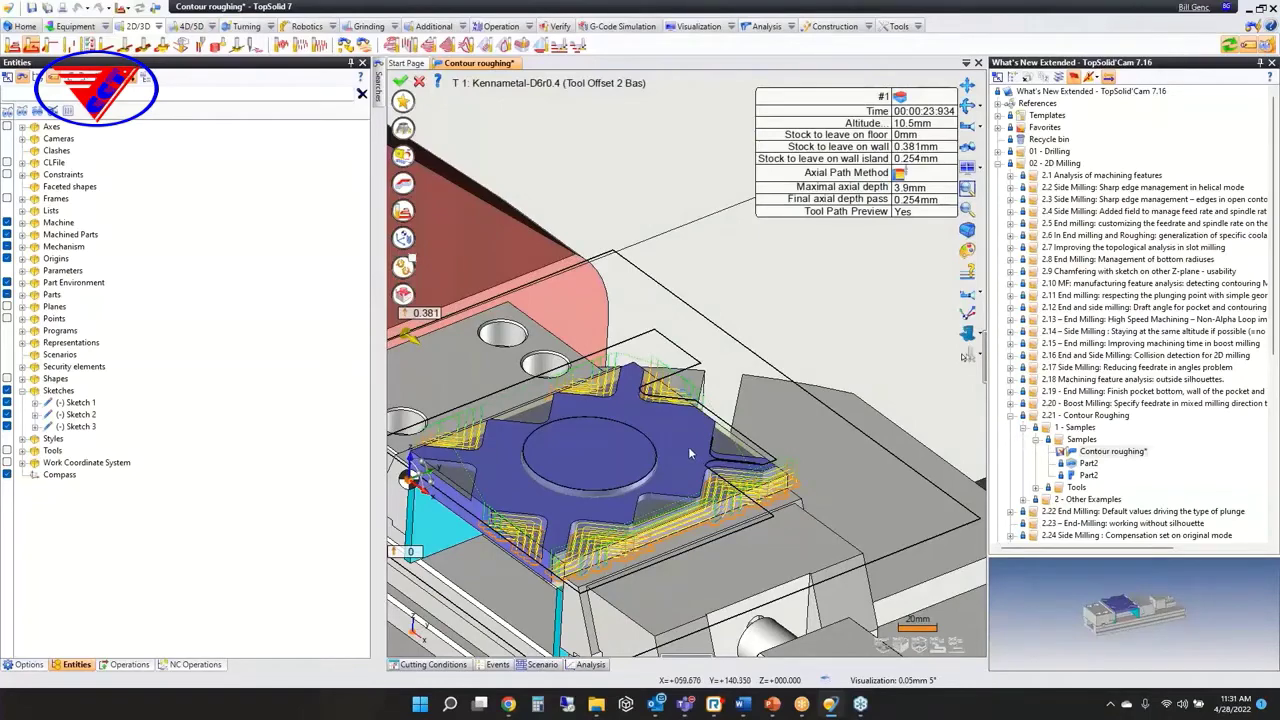
key("Escape")
Step: Try a Contour Roughing operation on the adjoining wall faces of a triangular side notch, inspect its toolpath preview and cancel it
scroll(600, 545, "up", 5)
scroll(600, 548, "up", 2)
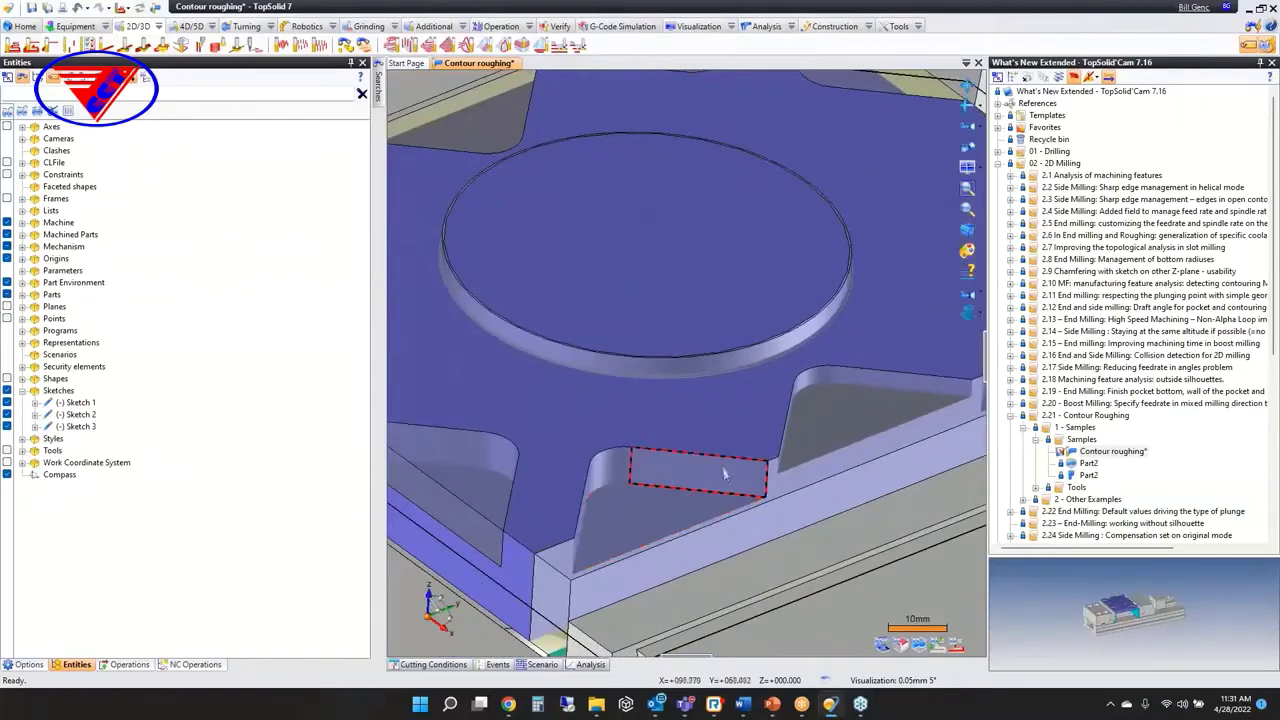
left_click(720, 480)
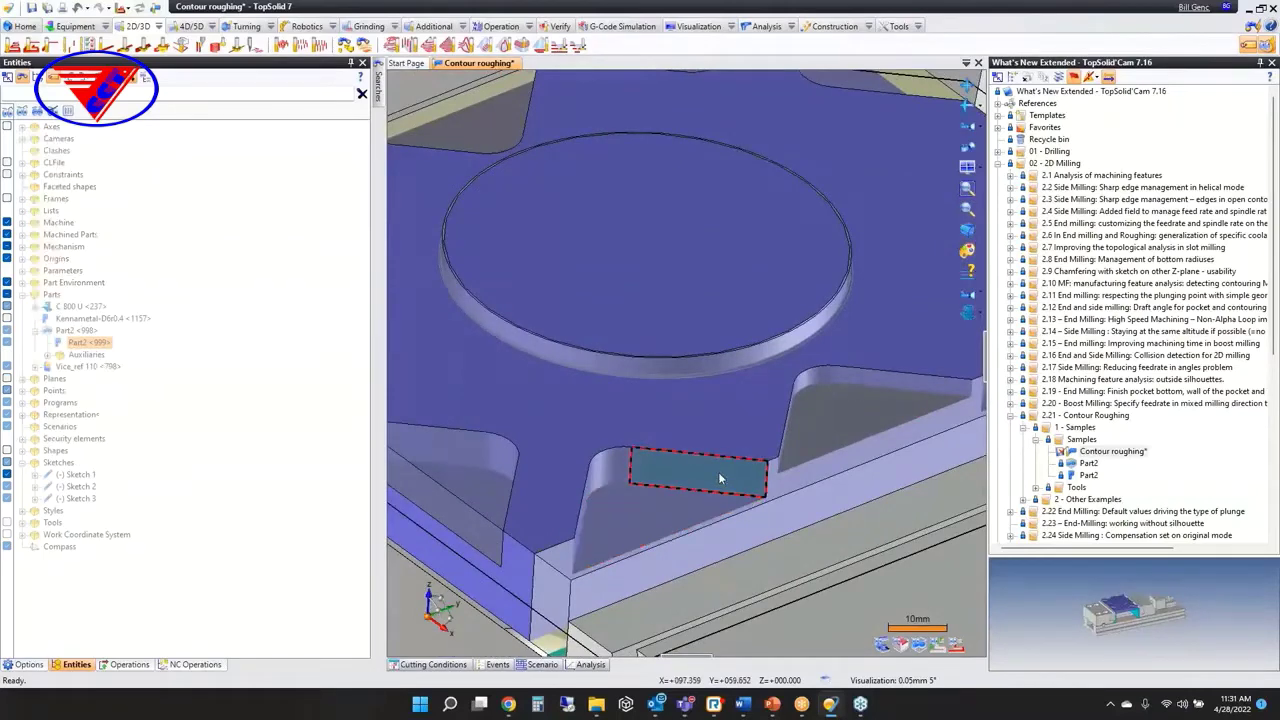
middle_click_drag(718, 472, 610, 493)
right_click(564, 504)
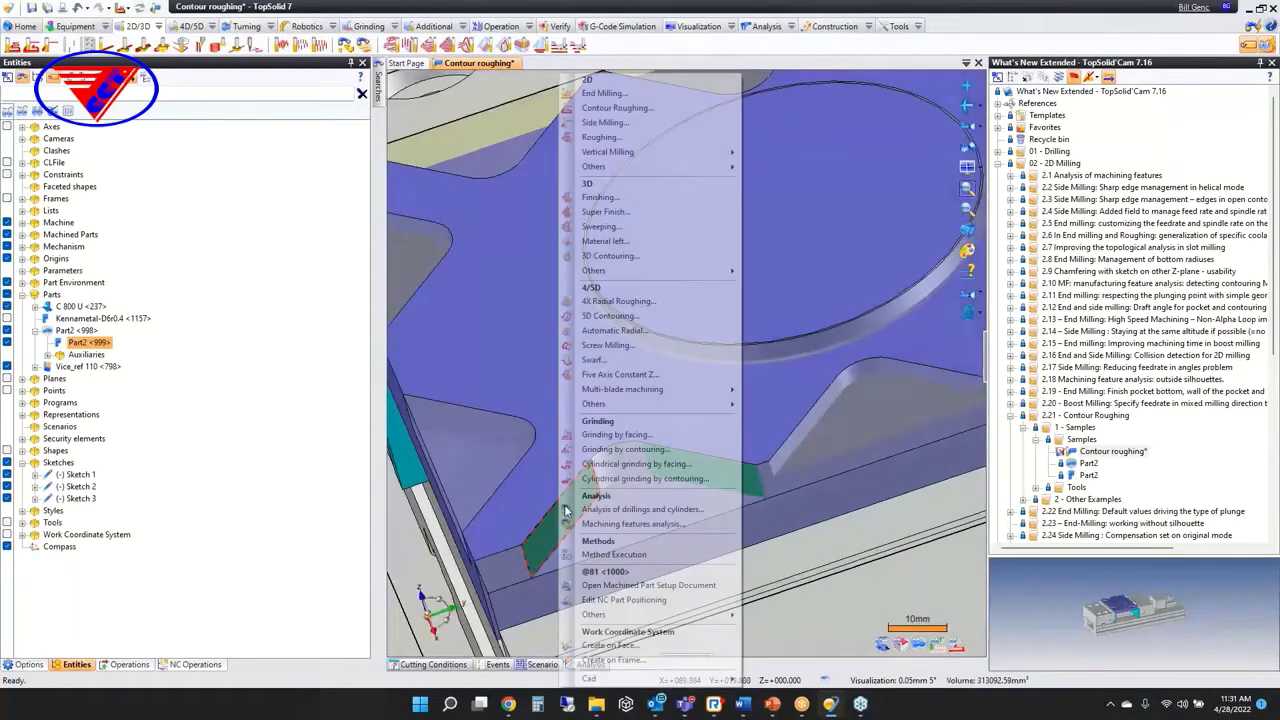
left_click(666, 108)
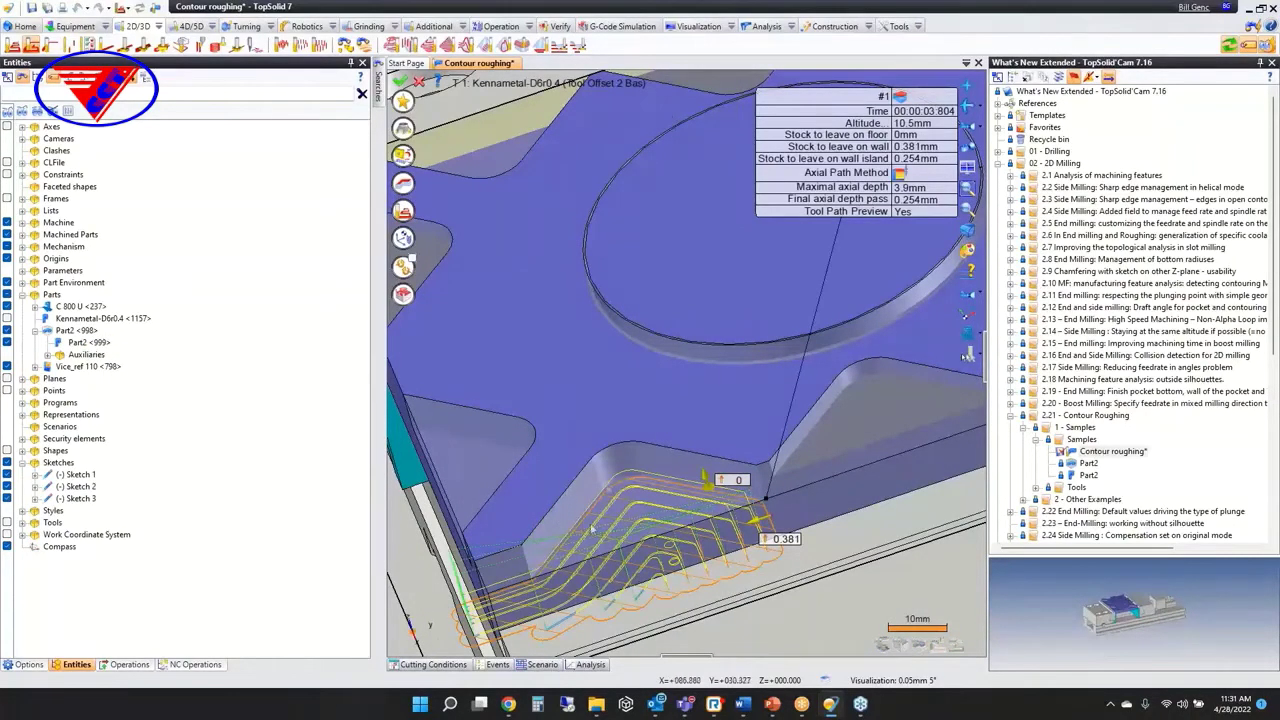
middle_click_drag(680, 545, 707, 467)
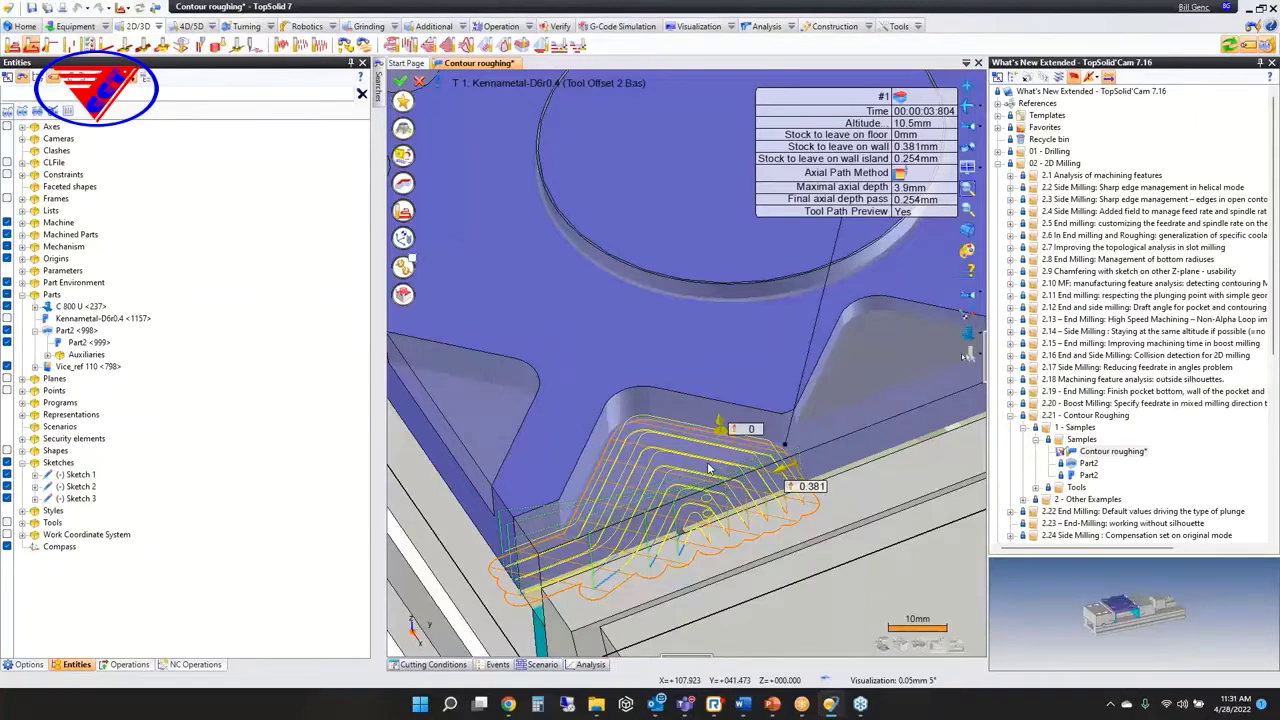
left_click(419, 81)
Step: Close the Contour roughing document without saving and open the Pièce PAN 1 machining document from the 2.22 End Milling folder
middle_click(458, 66)
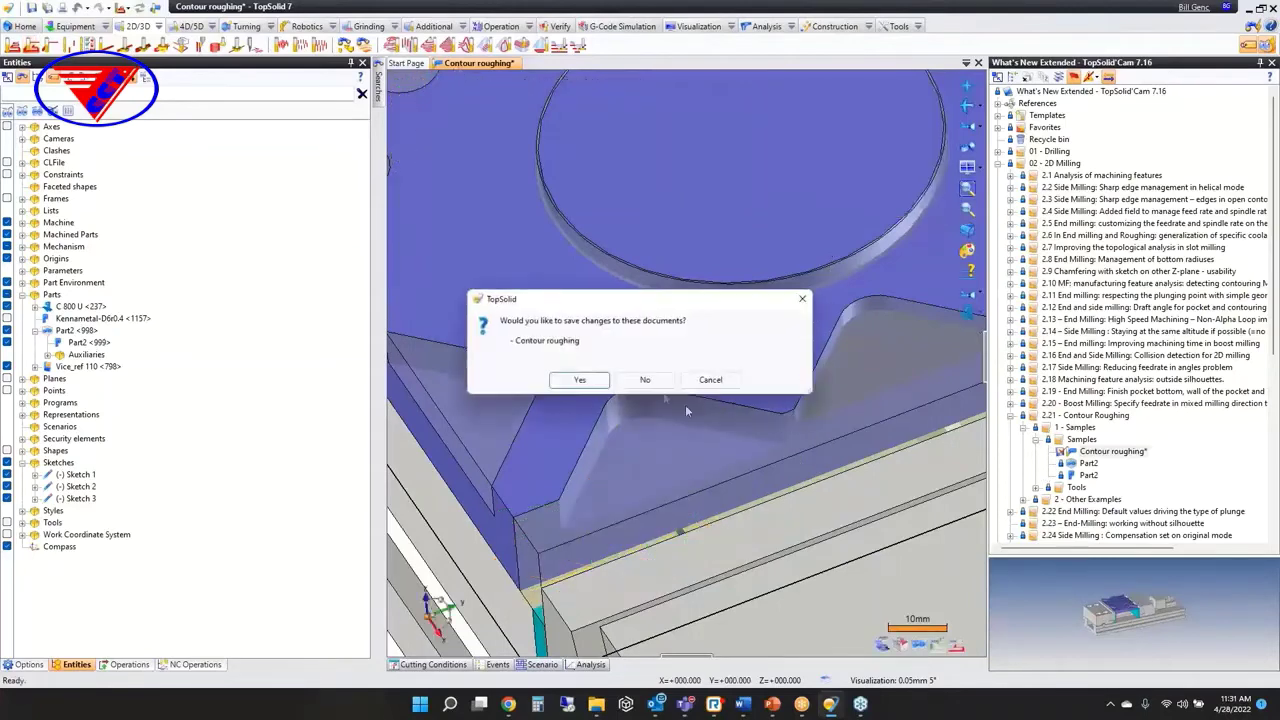
left_click(642, 381)
left_click(1011, 416)
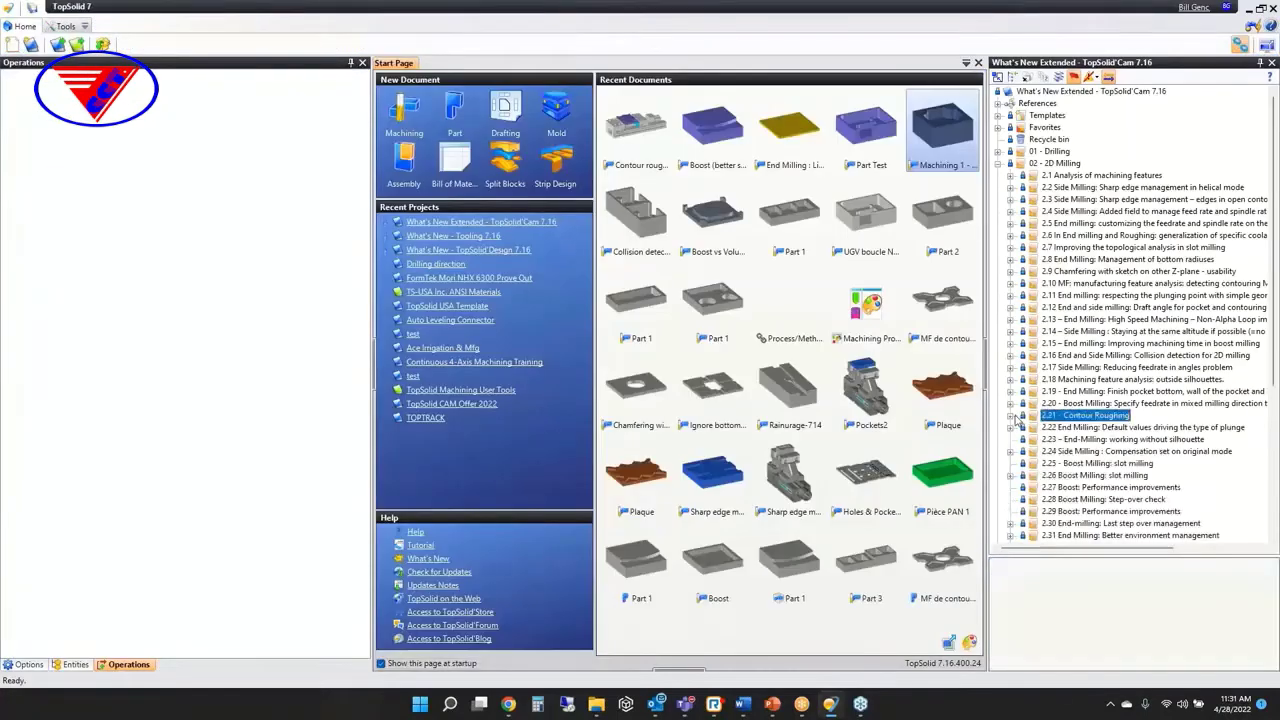
left_click(1011, 427)
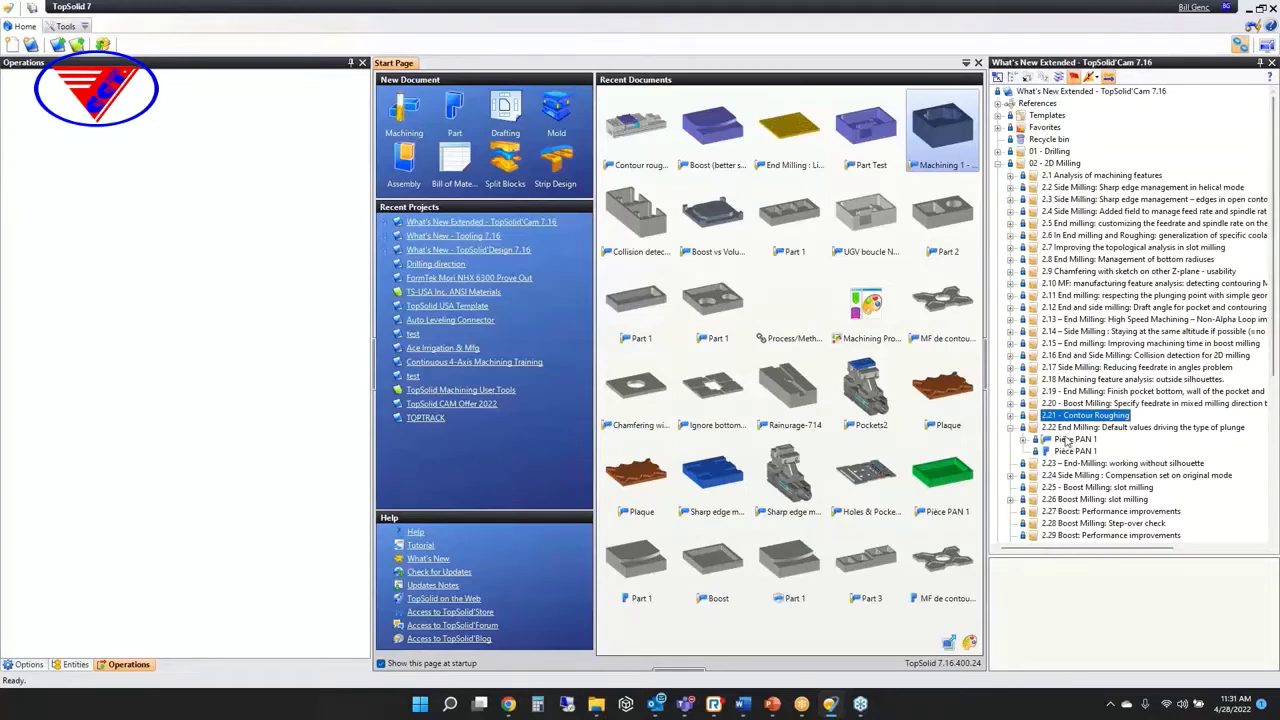
double_click(1068, 440)
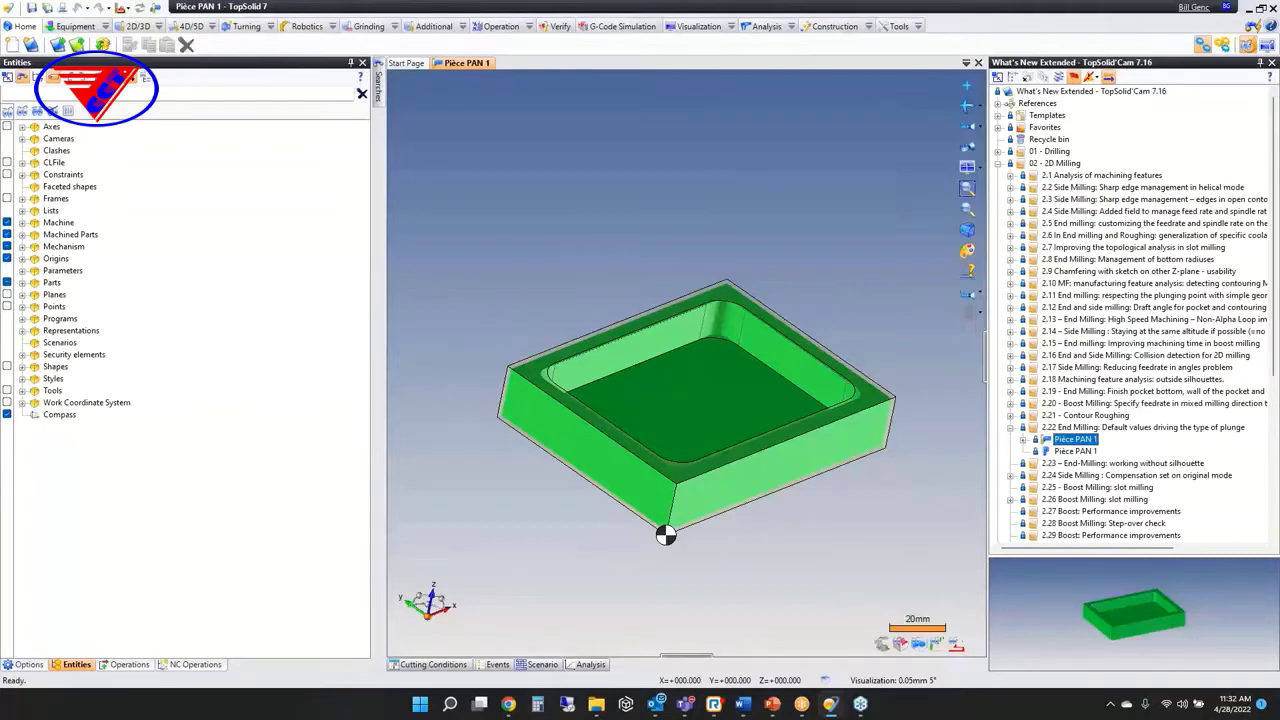
Step: Display the NC operations and the event list, and bring up the Pocketing operation's warning messages
left_click(195, 664)
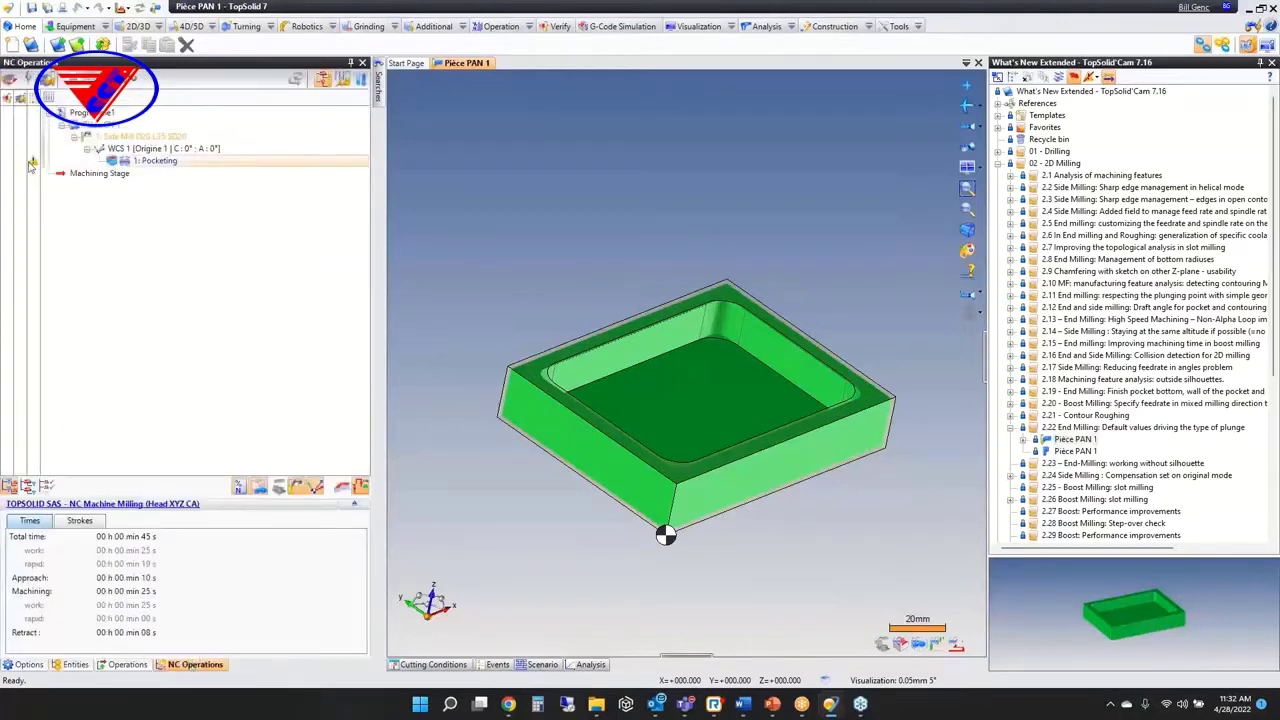
mouse_move(33, 163)
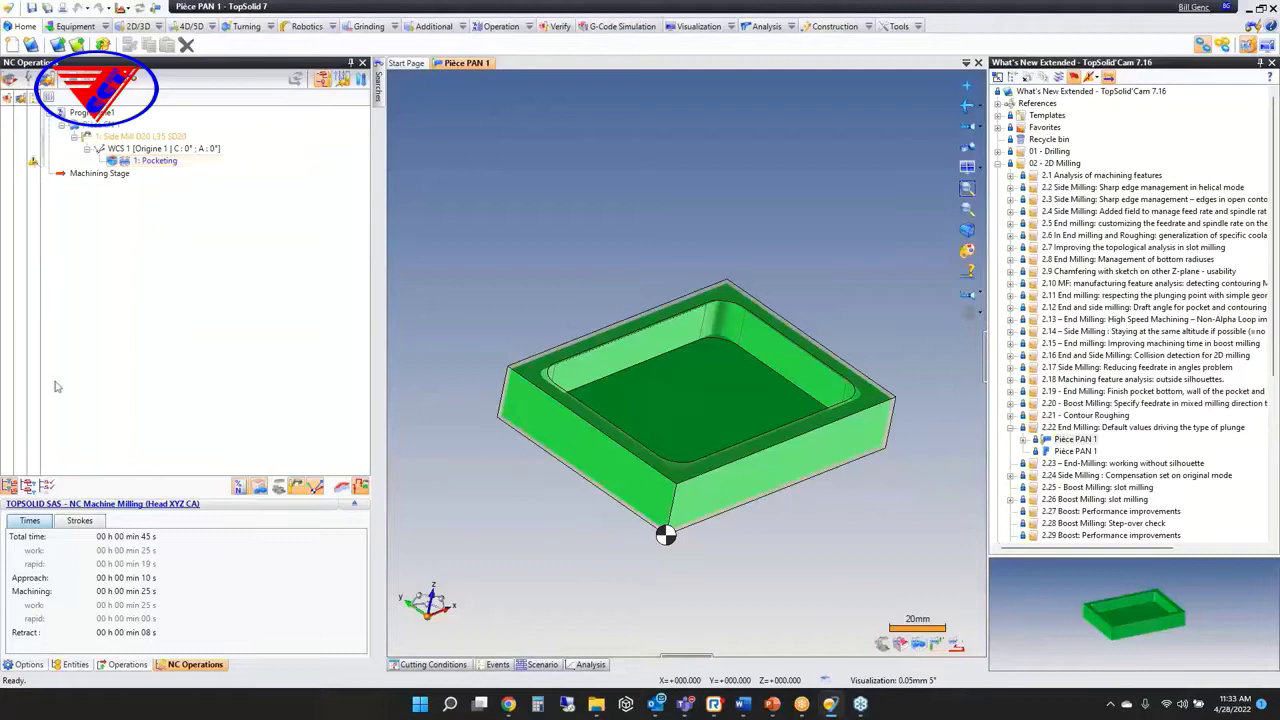
left_click(498, 665)
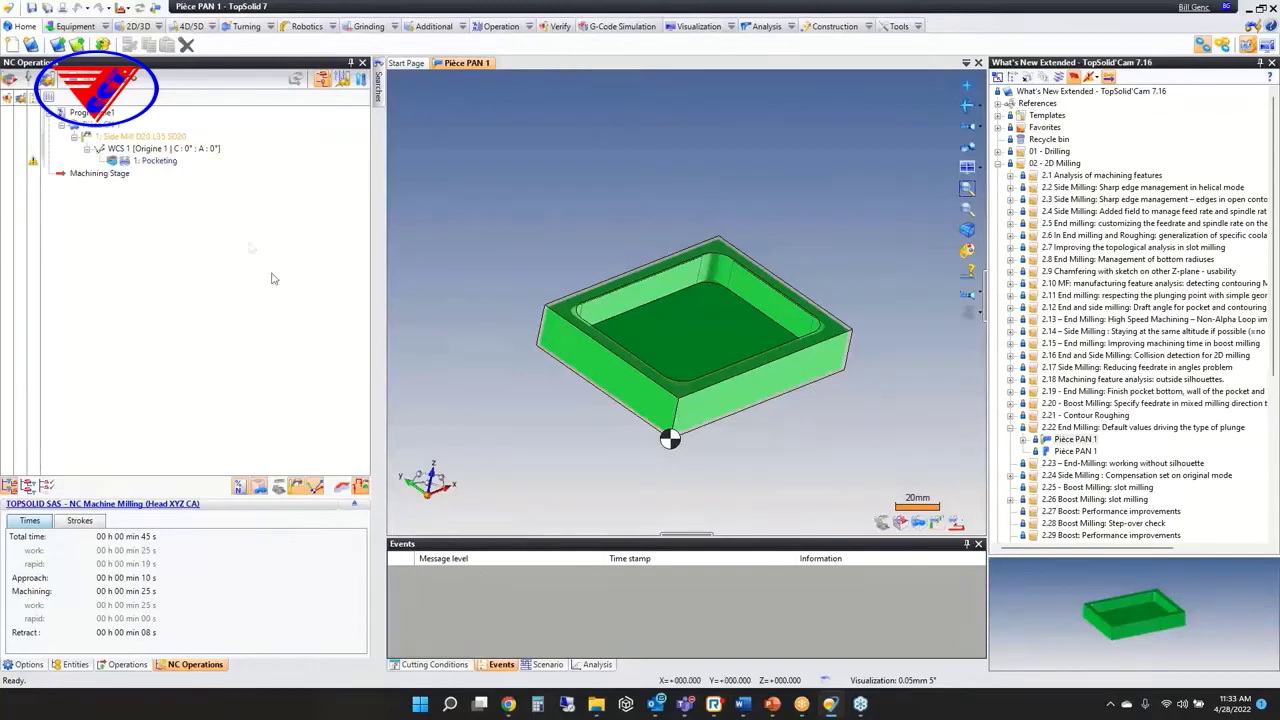
left_click(148, 163)
right_click(148, 165)
left_click(194, 257)
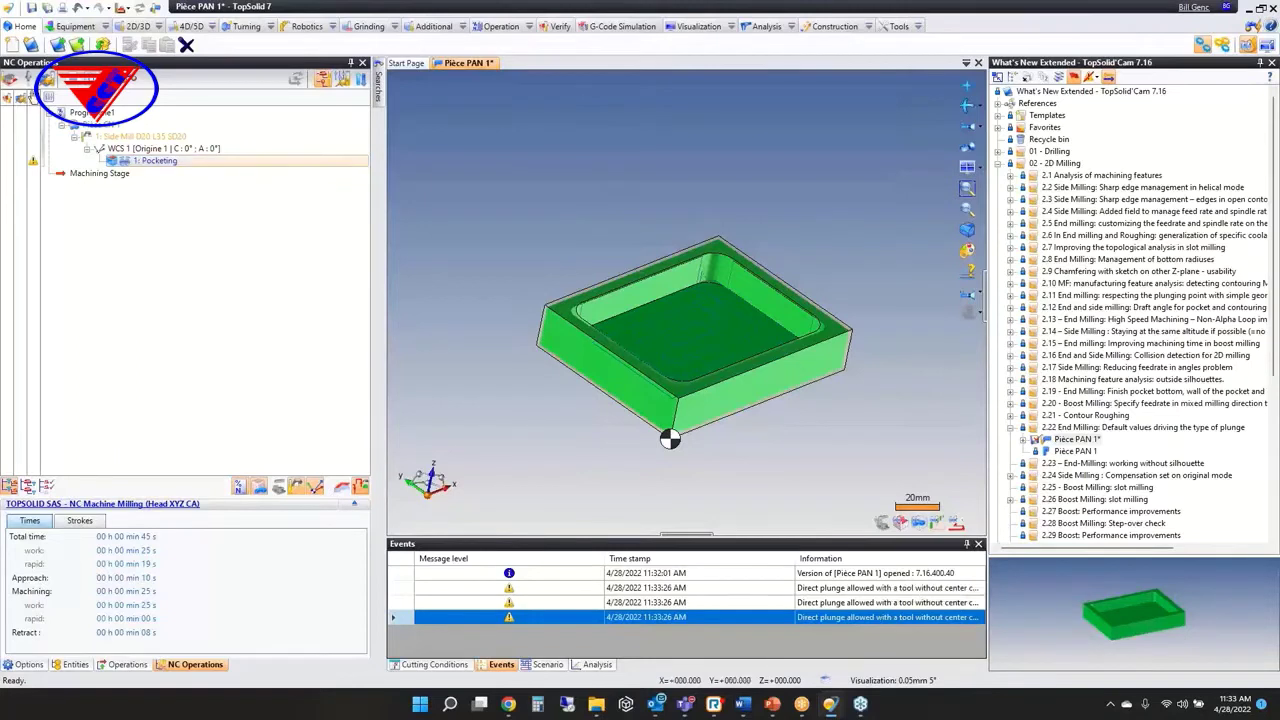
Step: Hide the User message column in the NC operations list and show it again
left_click(49, 98)
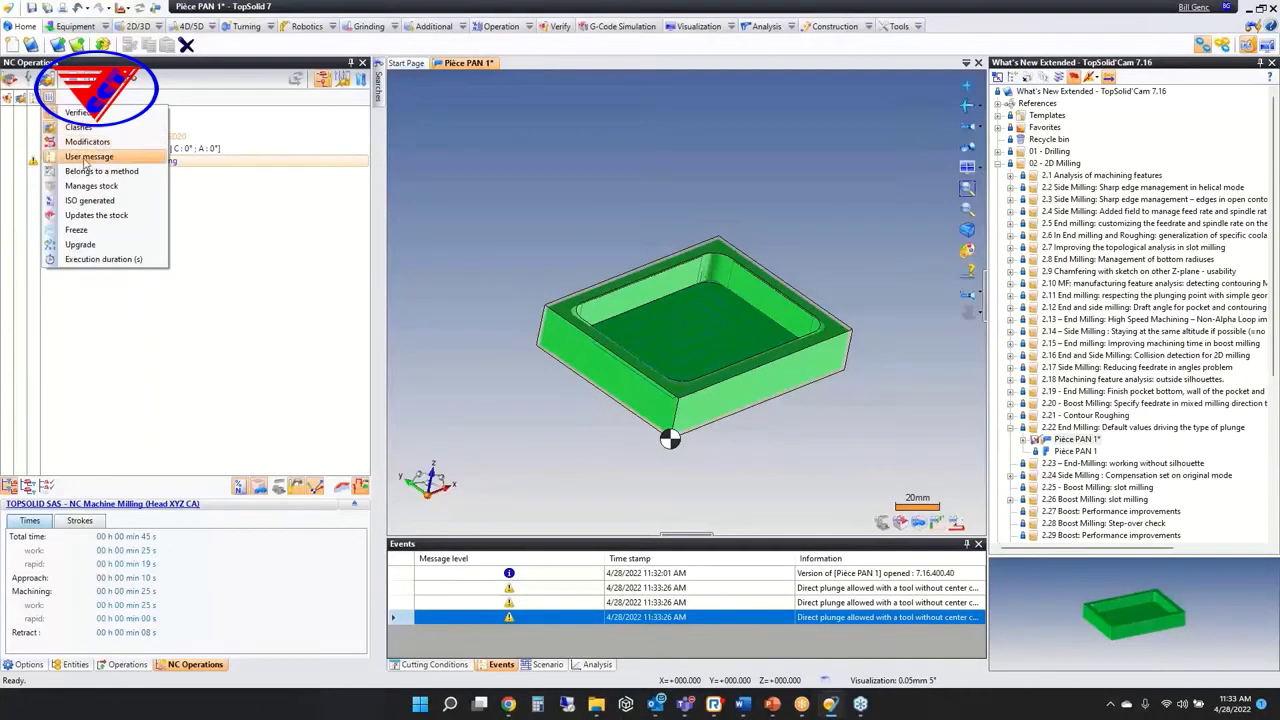
left_click(138, 339)
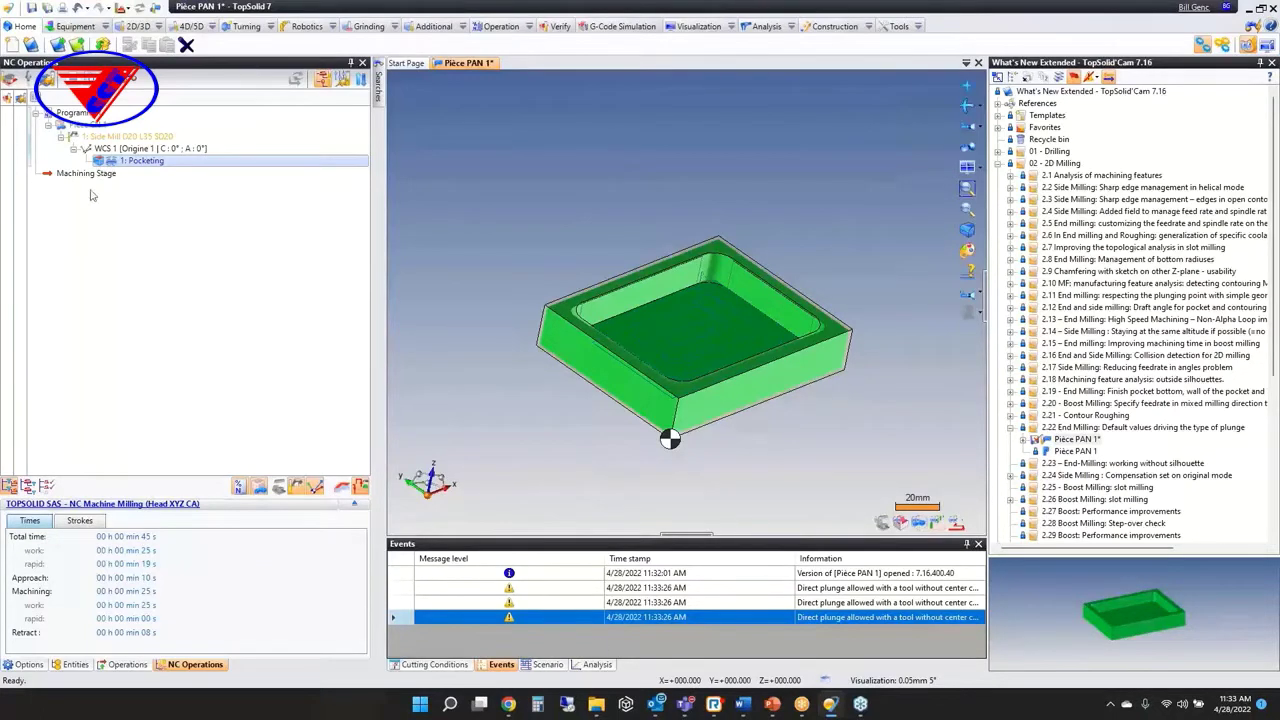
left_click(38, 99)
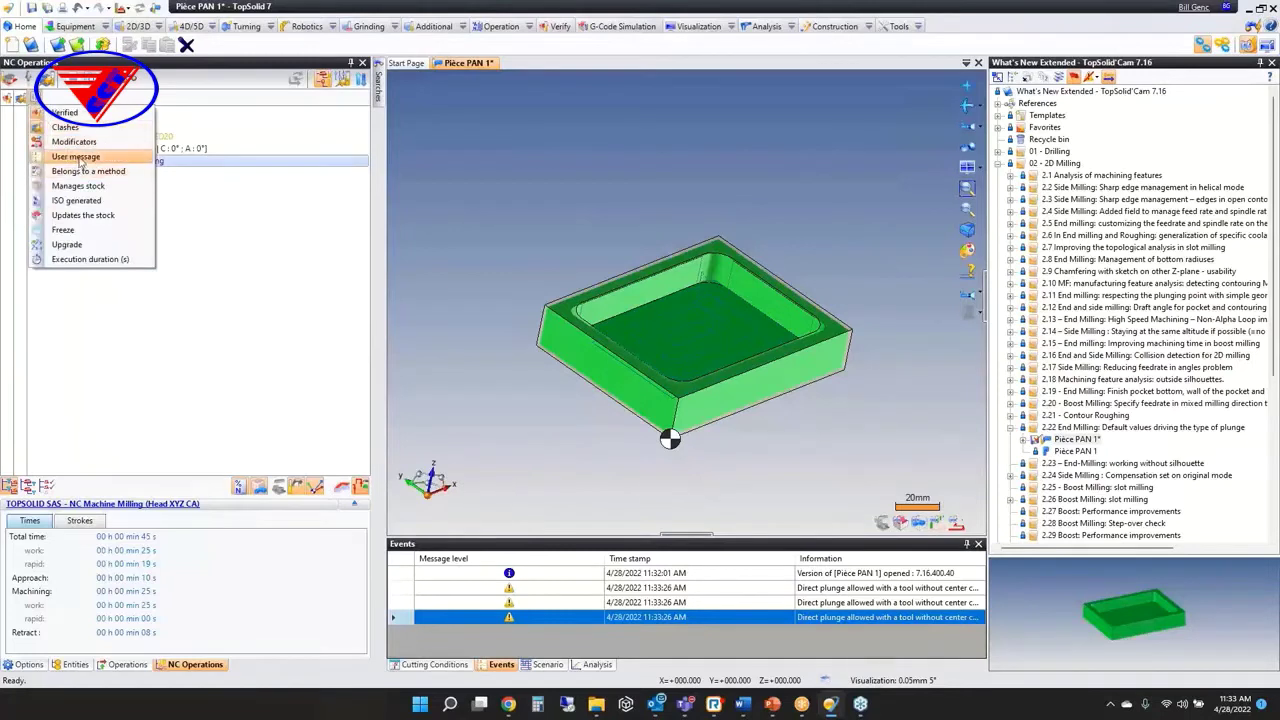
left_click(34, 157)
mouse_move(34, 163)
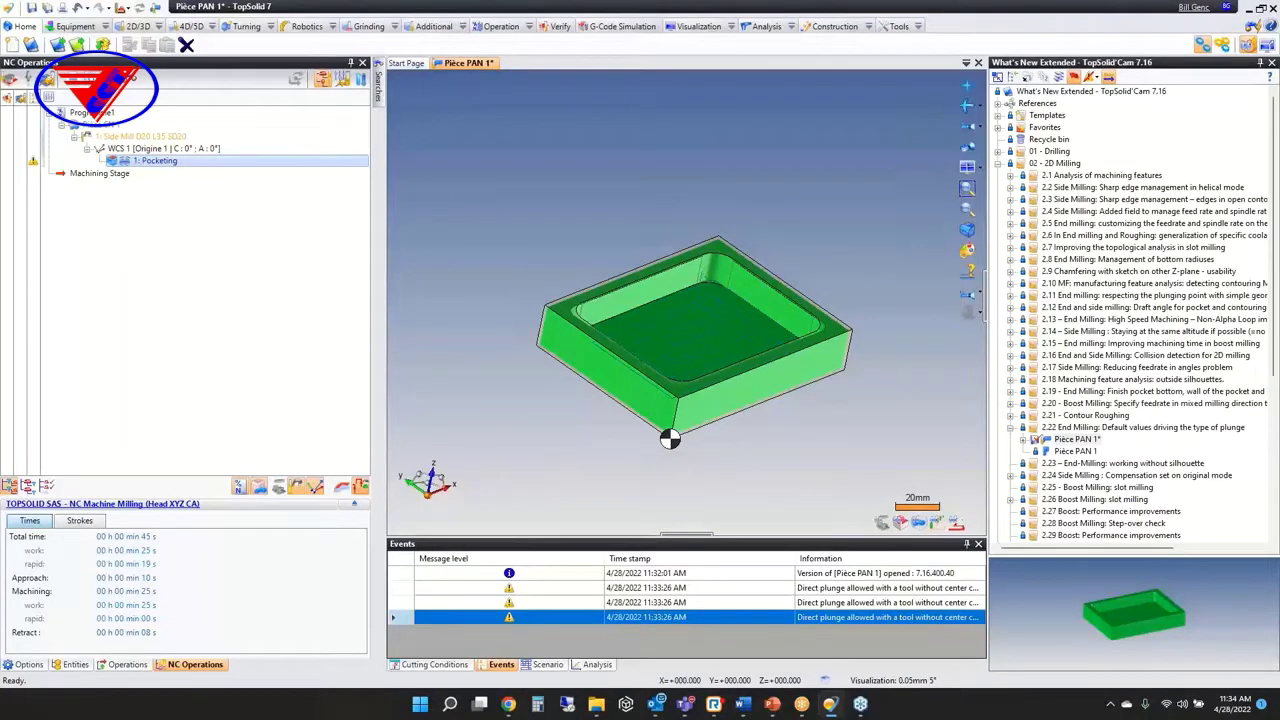
Step: Close Pièce PAN 1 without saving and open the Part 1 machining document from the 716 folder of 2.24 Side Milling
middle_click(487, 62)
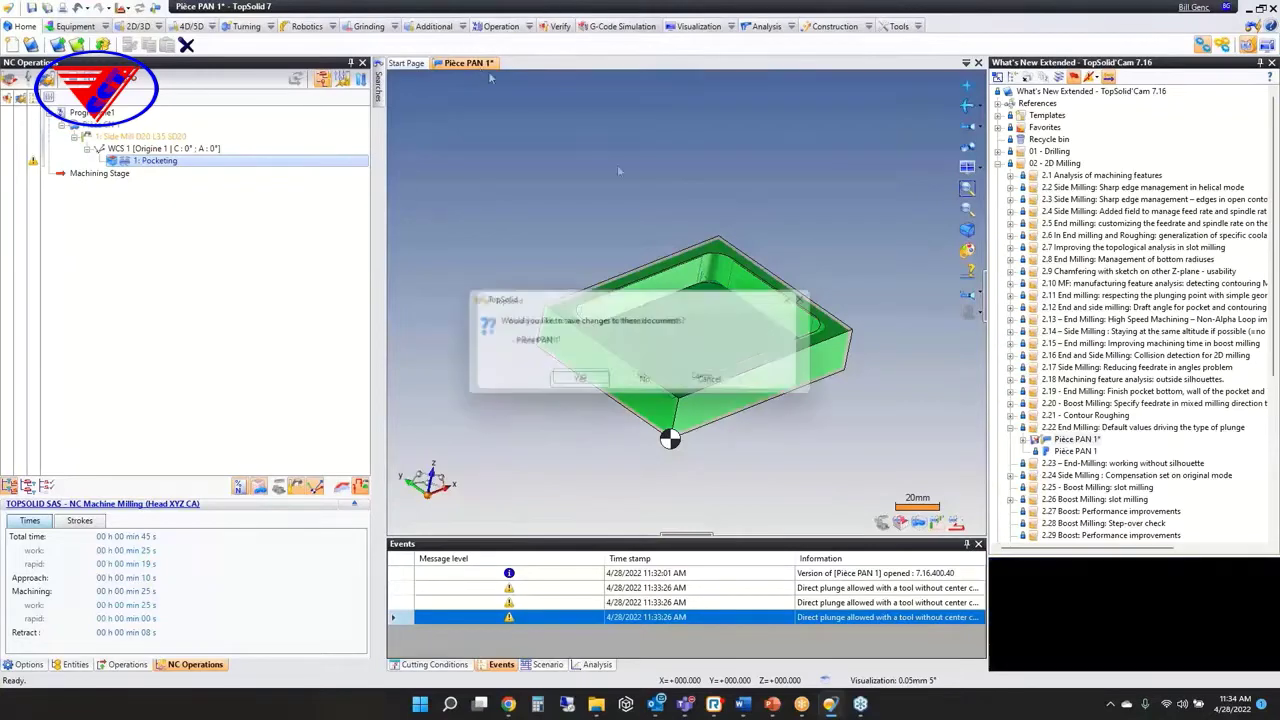
left_click(645, 380)
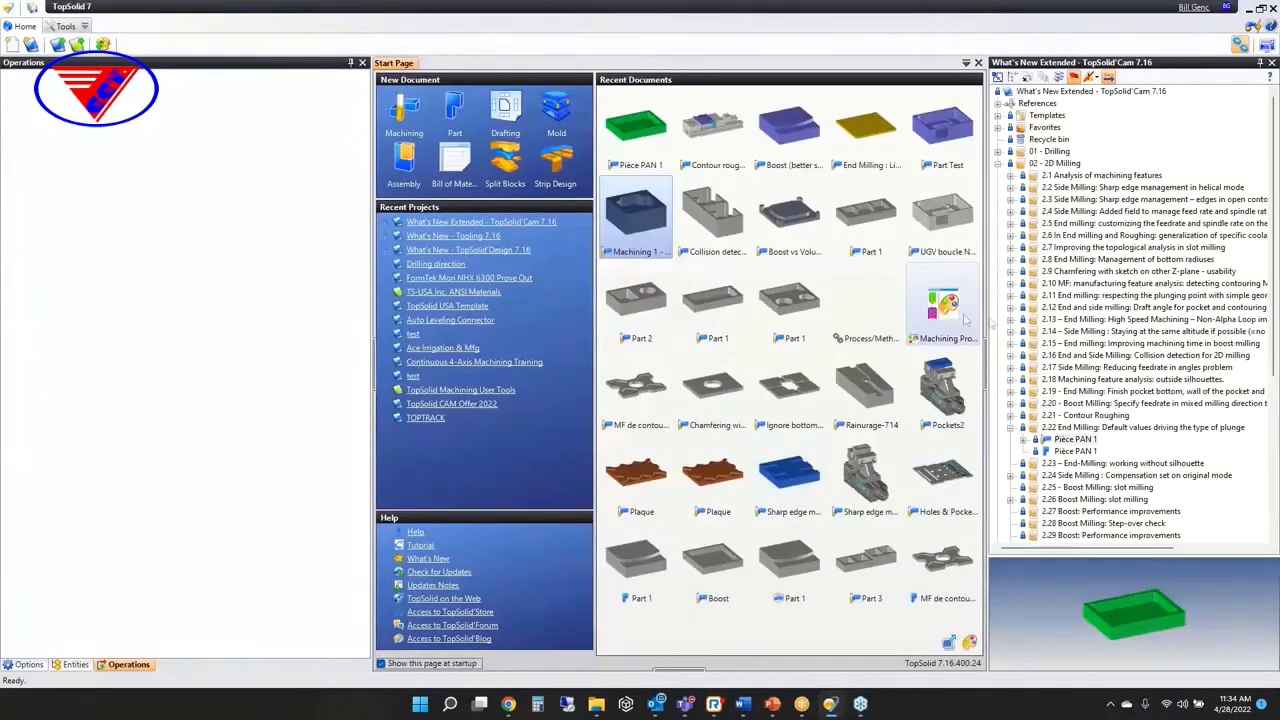
left_click(1097, 465)
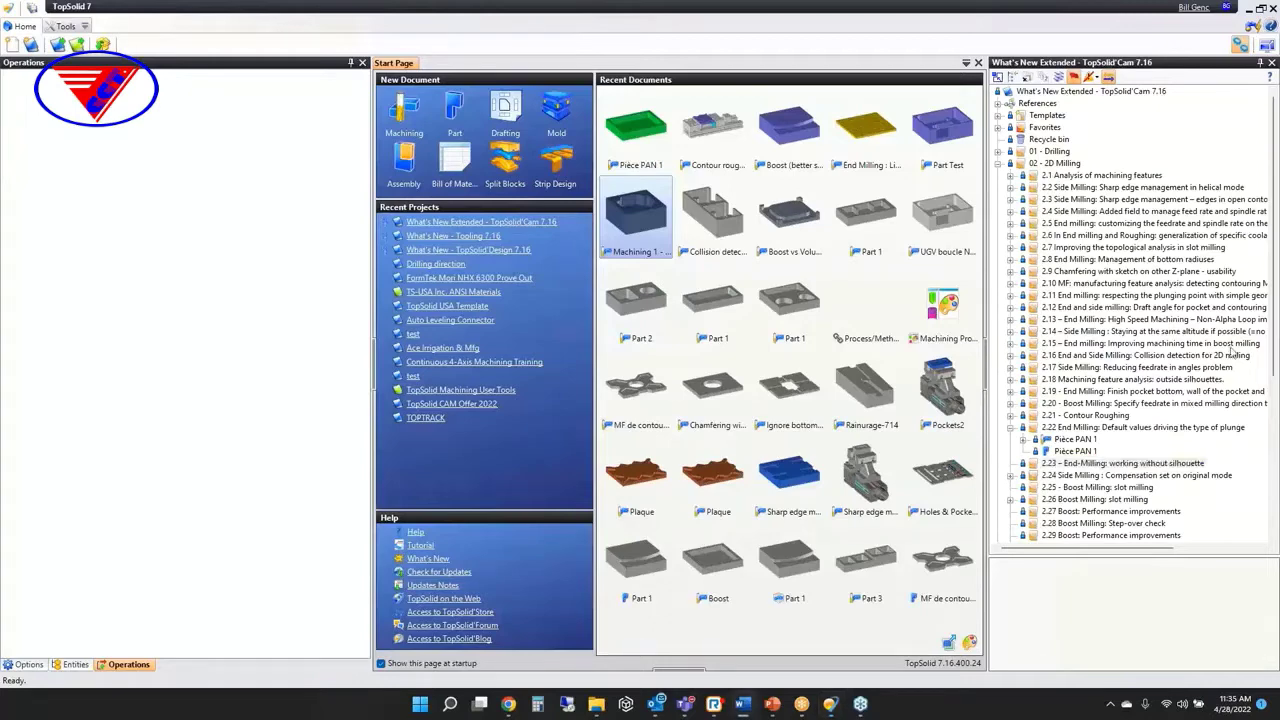
left_click(1010, 428)
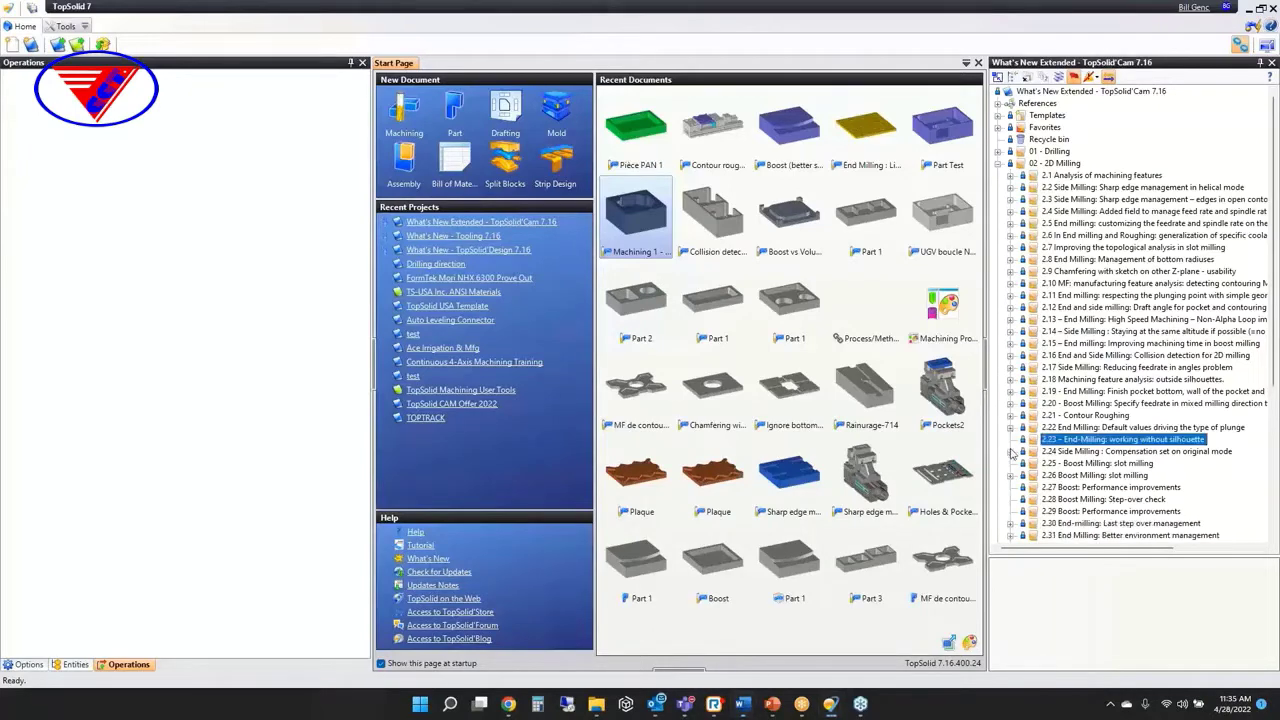
left_click(1010, 452)
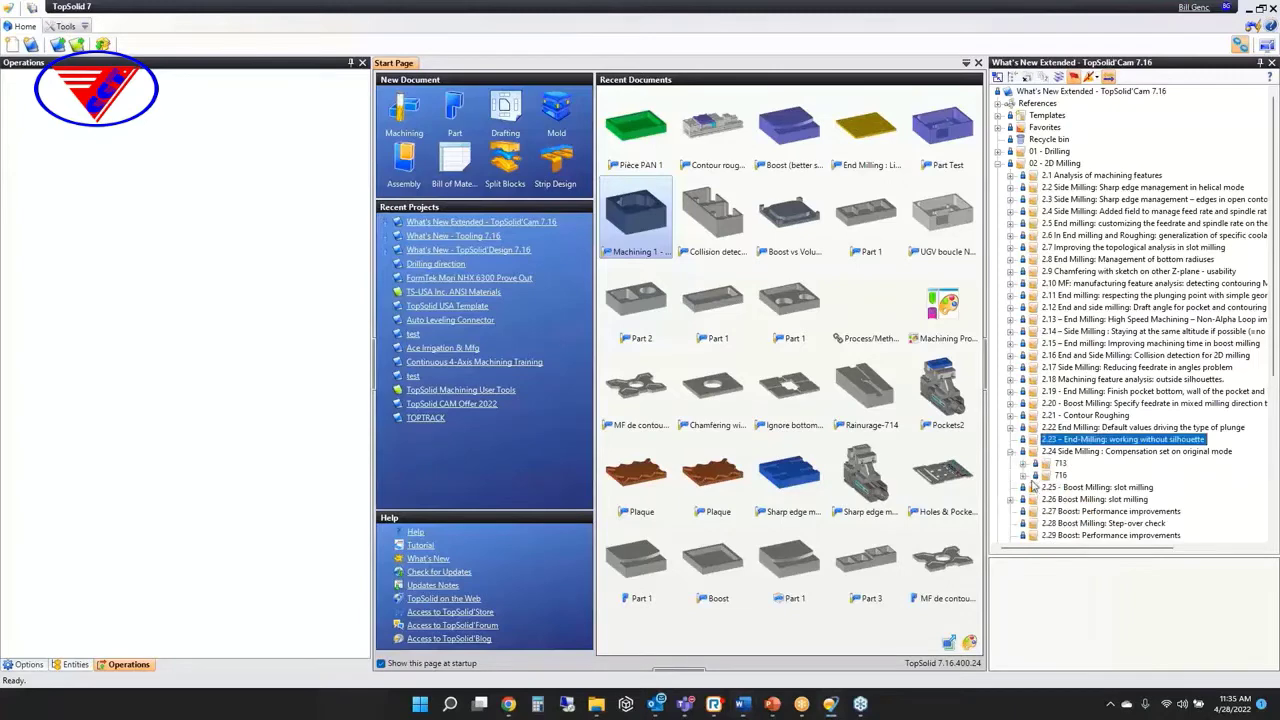
left_click(1023, 464)
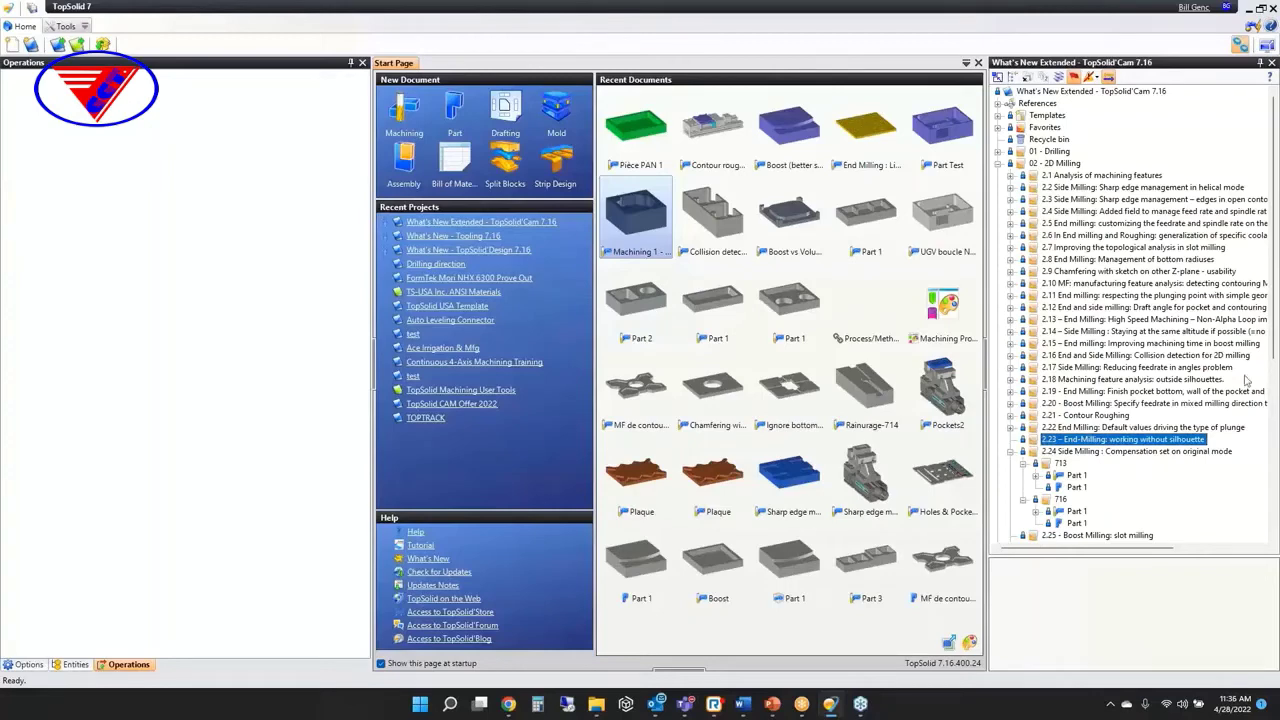
left_click(1076, 511)
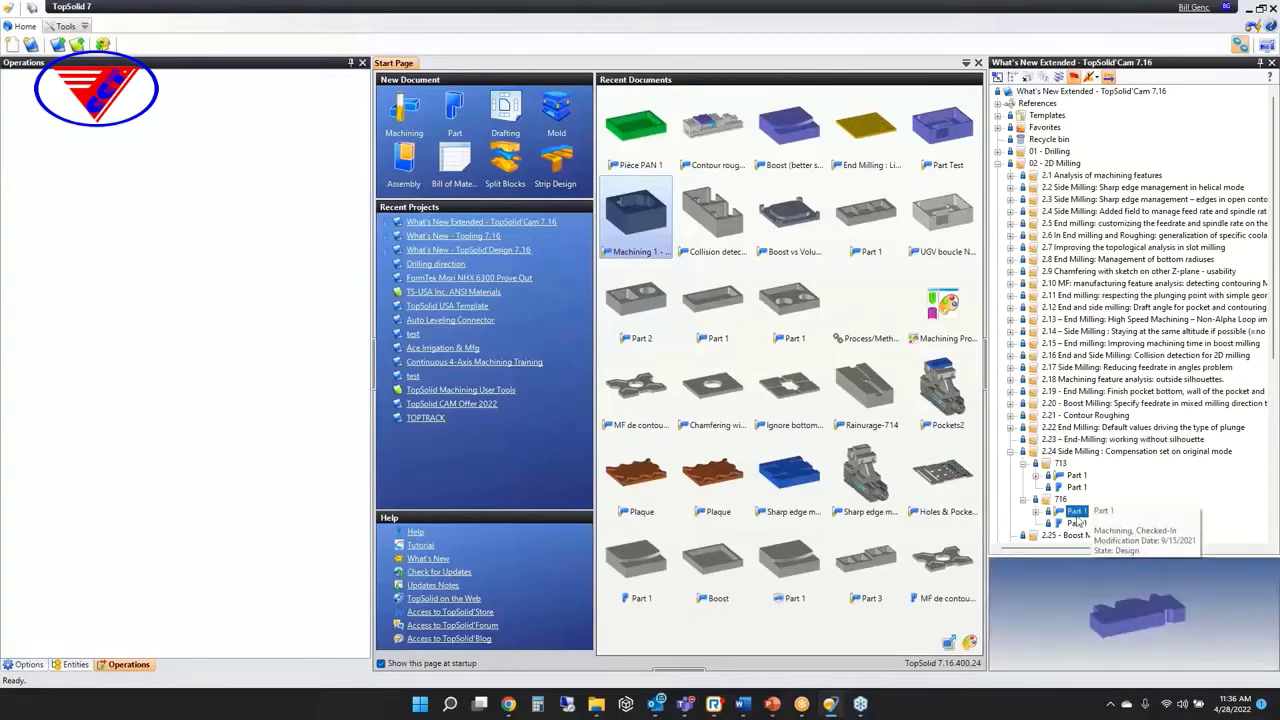
double_click(1076, 511)
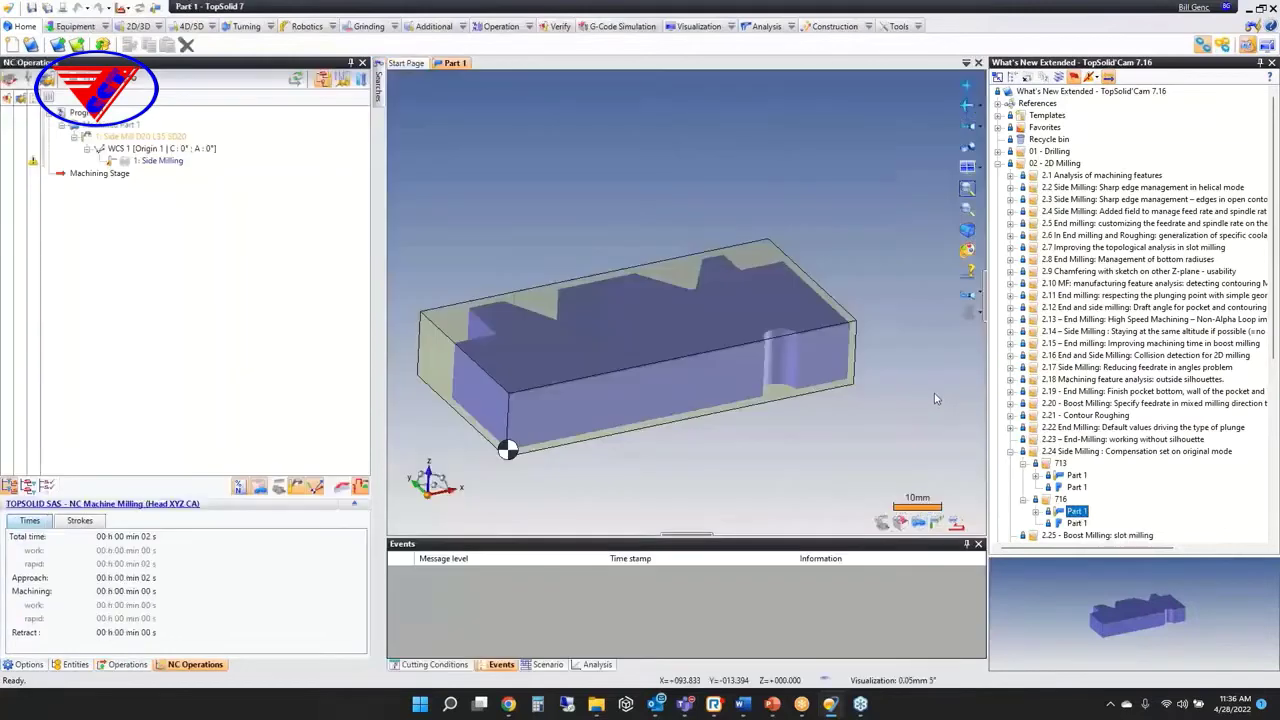
Step: Close Part 1 and open the Slot Machining in Boost Milling machining document from the 2.26 Boost Milling folder
mouse_move(724, 275)
middle_mouse_down()
mouse_move(709, 352)
mouse_move(706, 278)
middle_mouse_up()
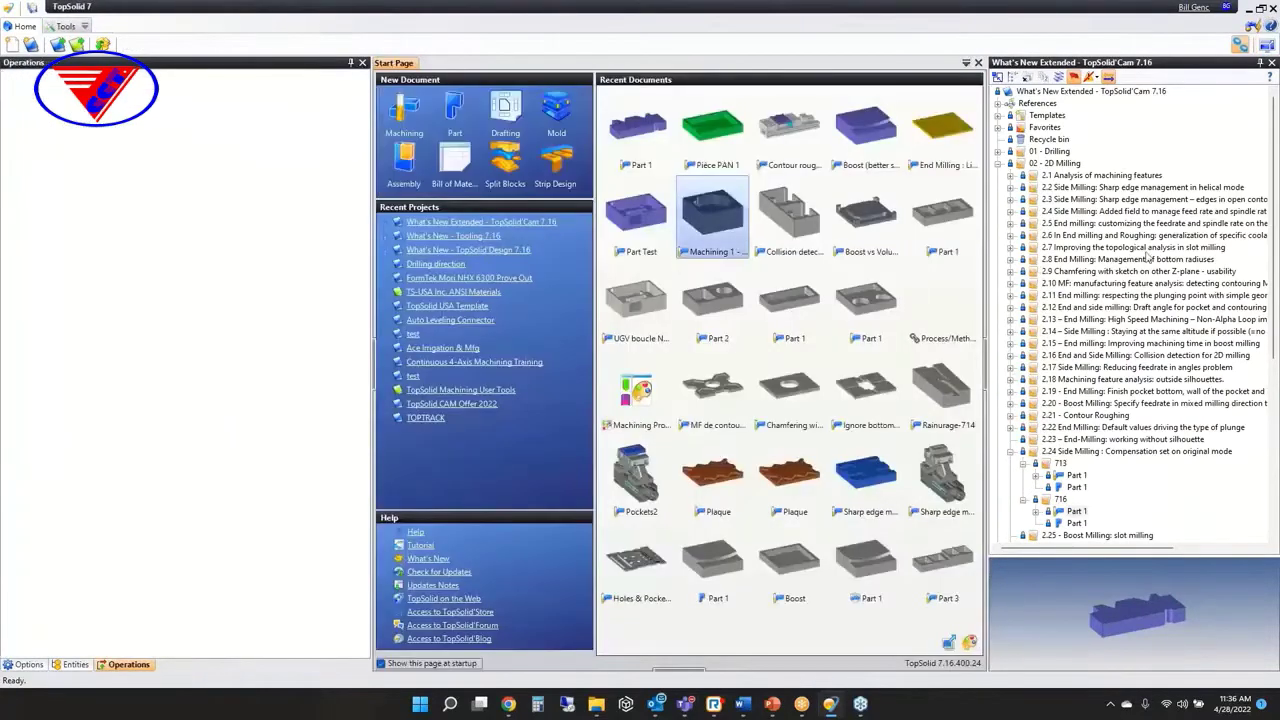
left_click(1011, 452)
left_click(1068, 476)
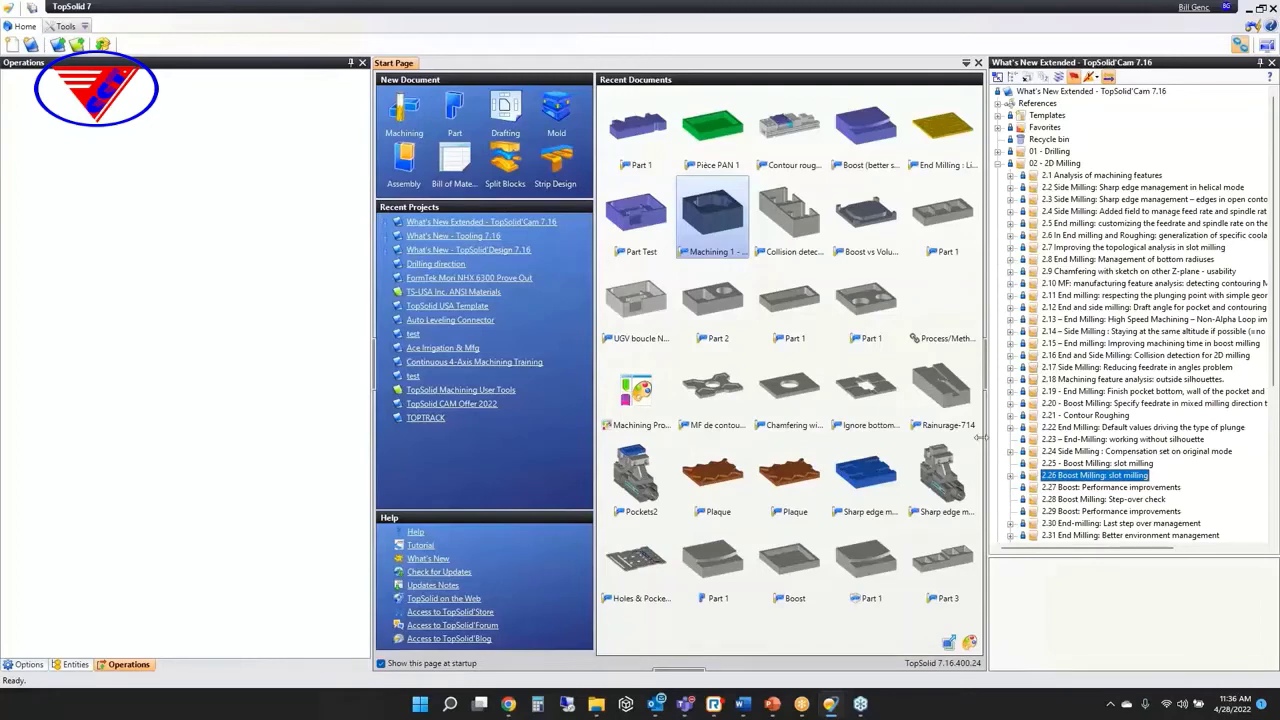
left_click(1010, 477)
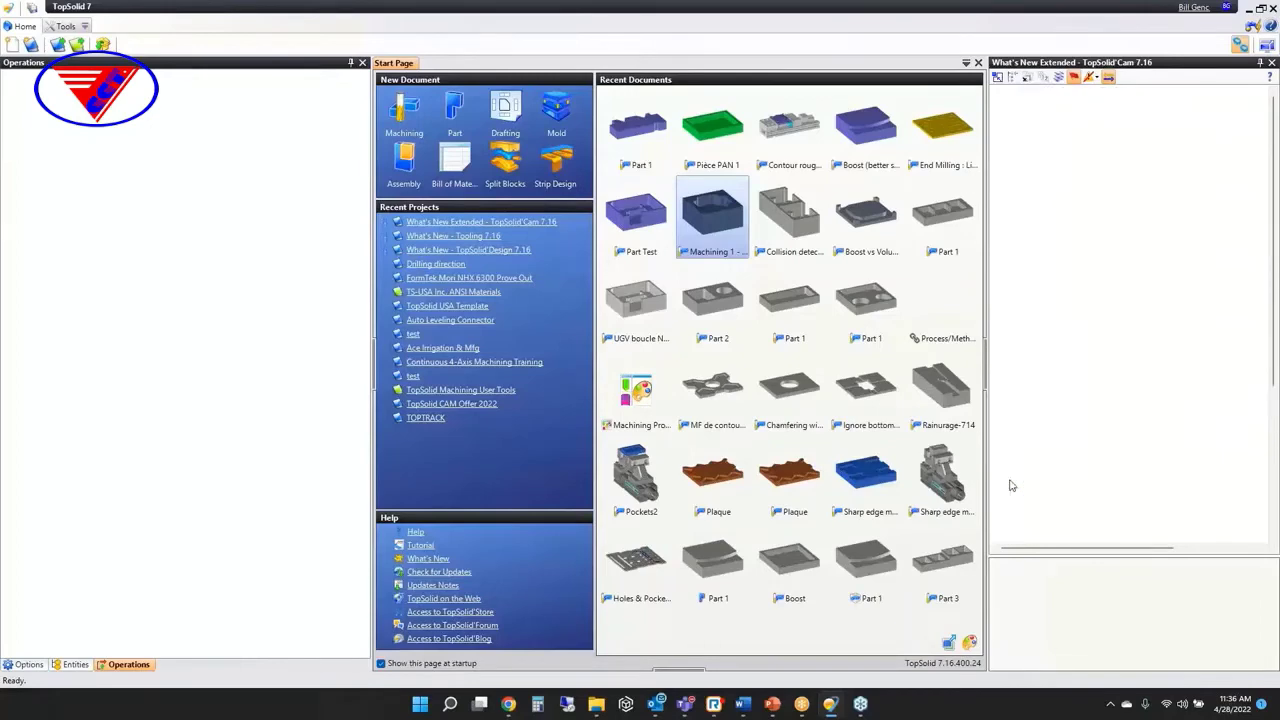
left_click(1087, 488)
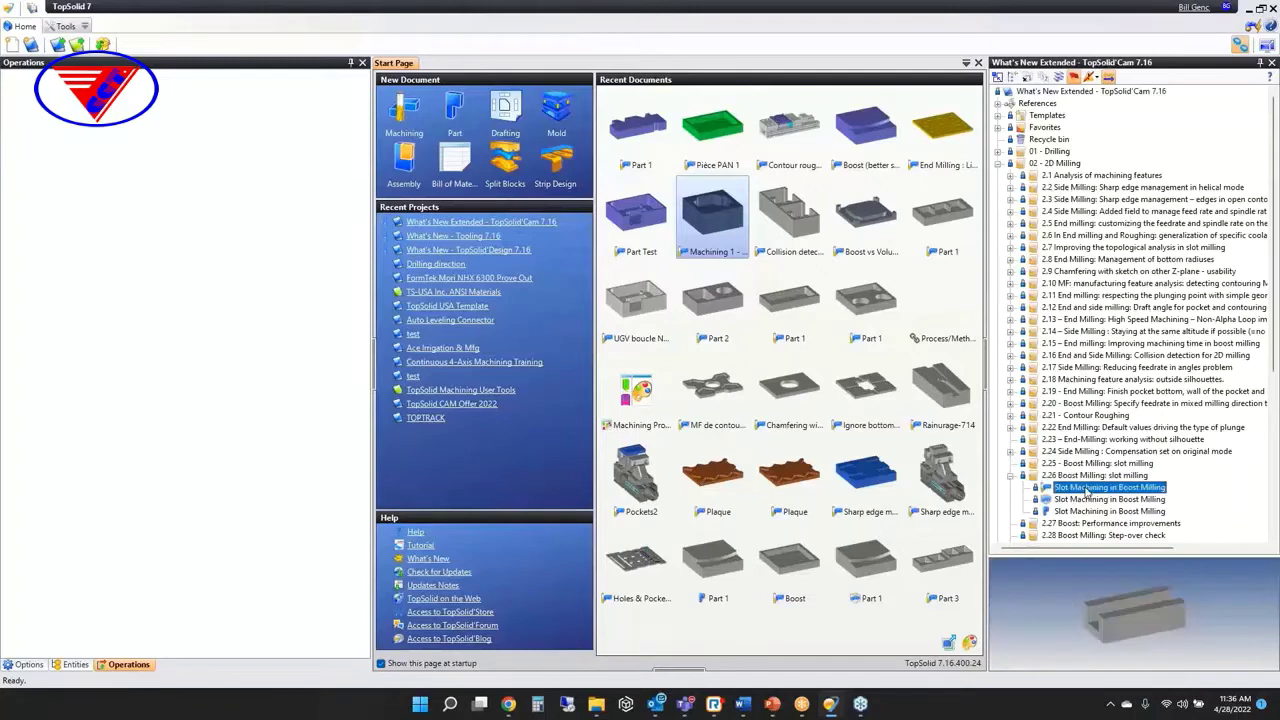
double_click(1087, 488)
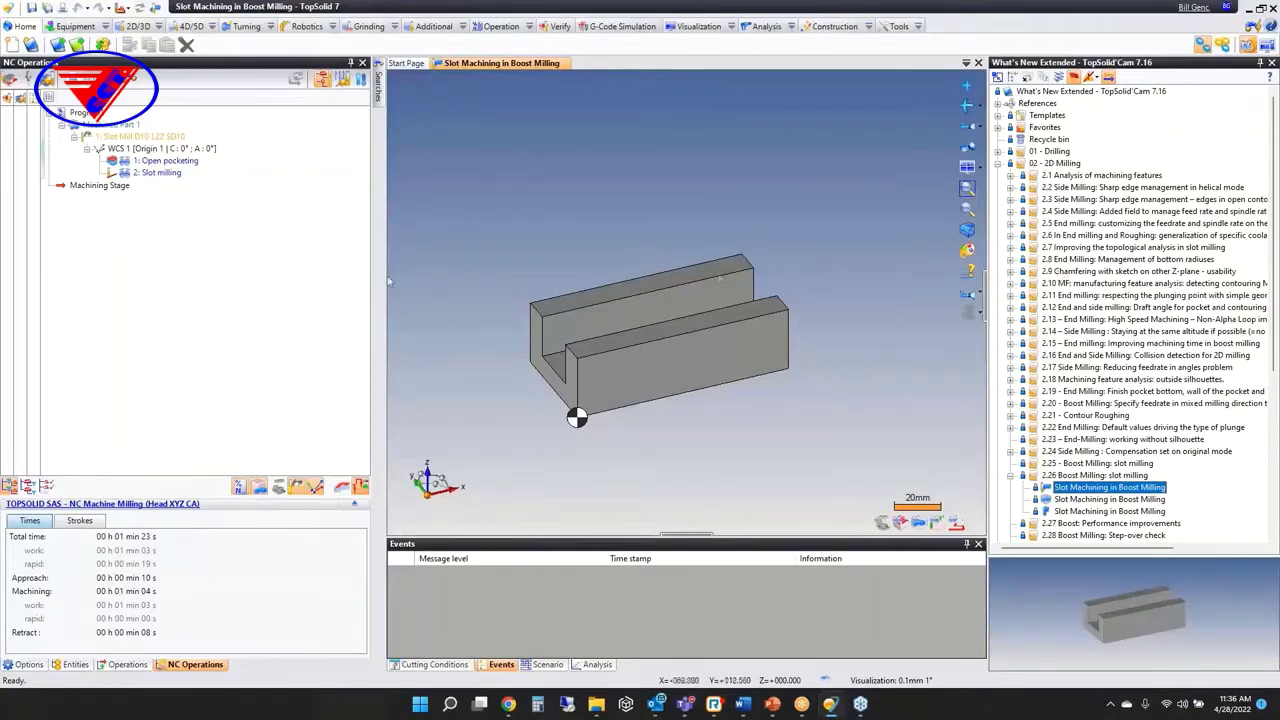
Step: Edit the Slot milling operation and set its stepover type to Tool engagement
left_click(155, 172)
double_click(155, 172)
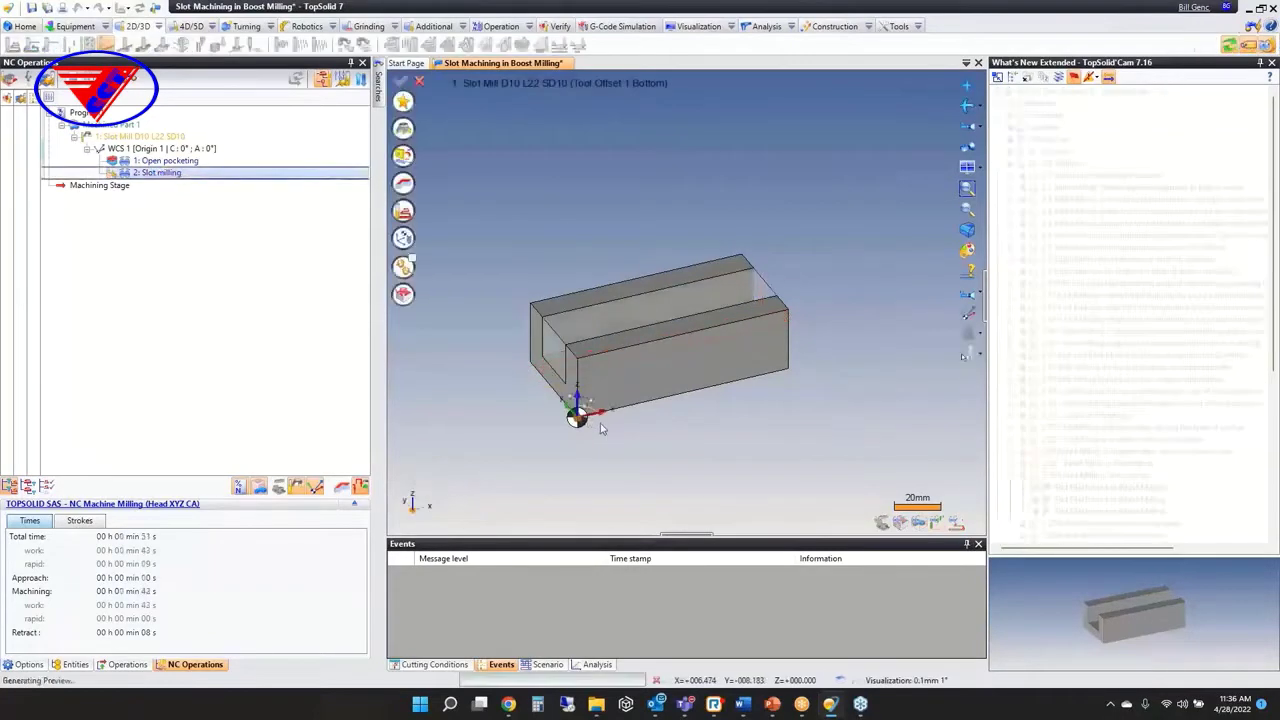
scroll(548, 336, "up", 3)
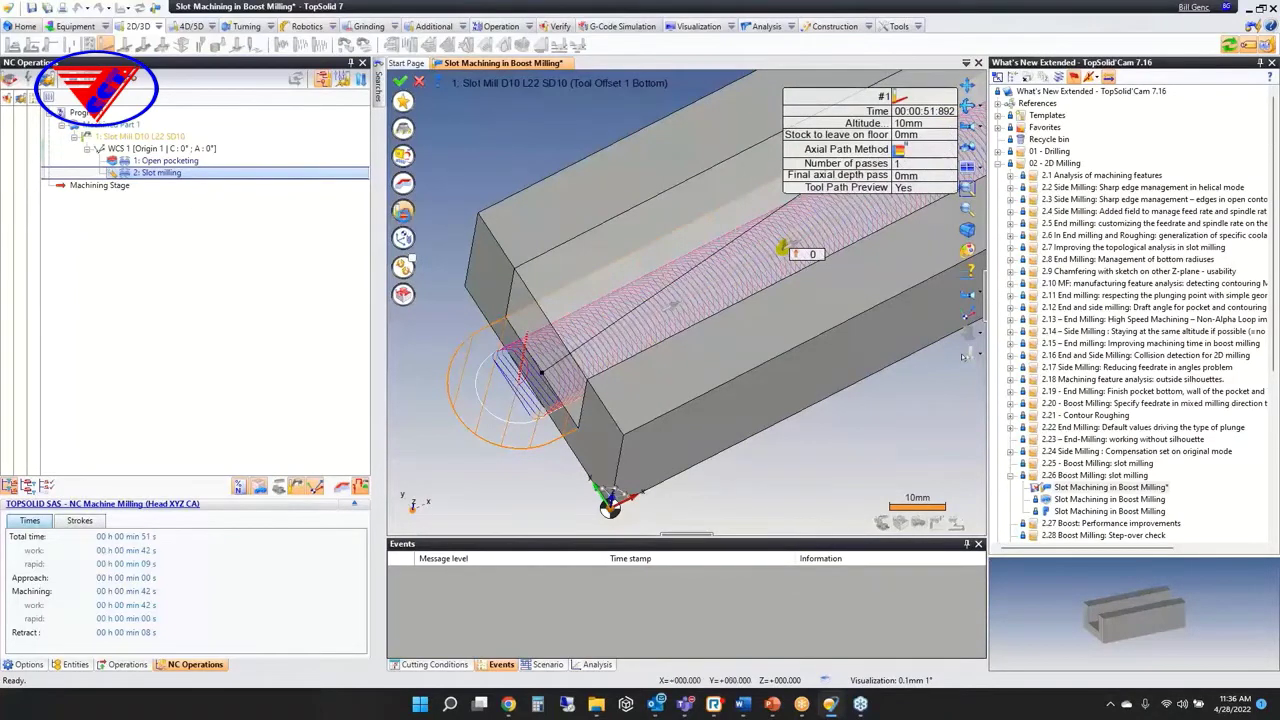
left_click(405, 213)
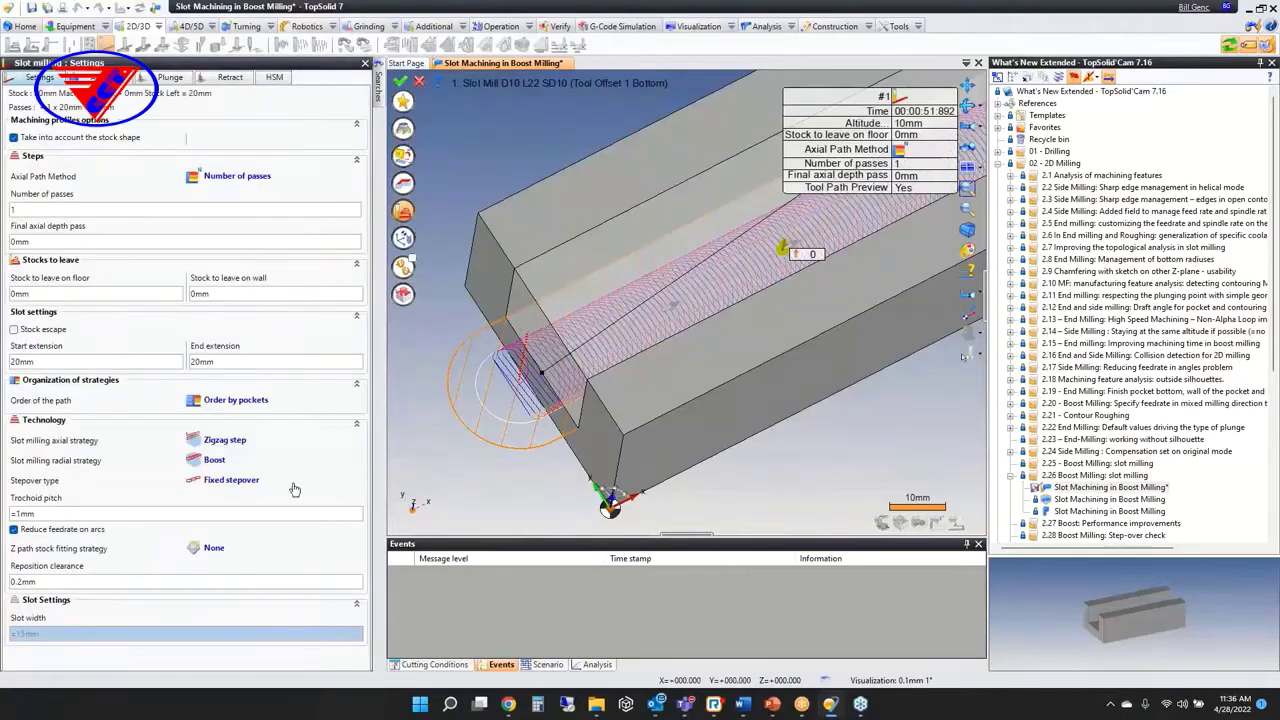
left_click(250, 481)
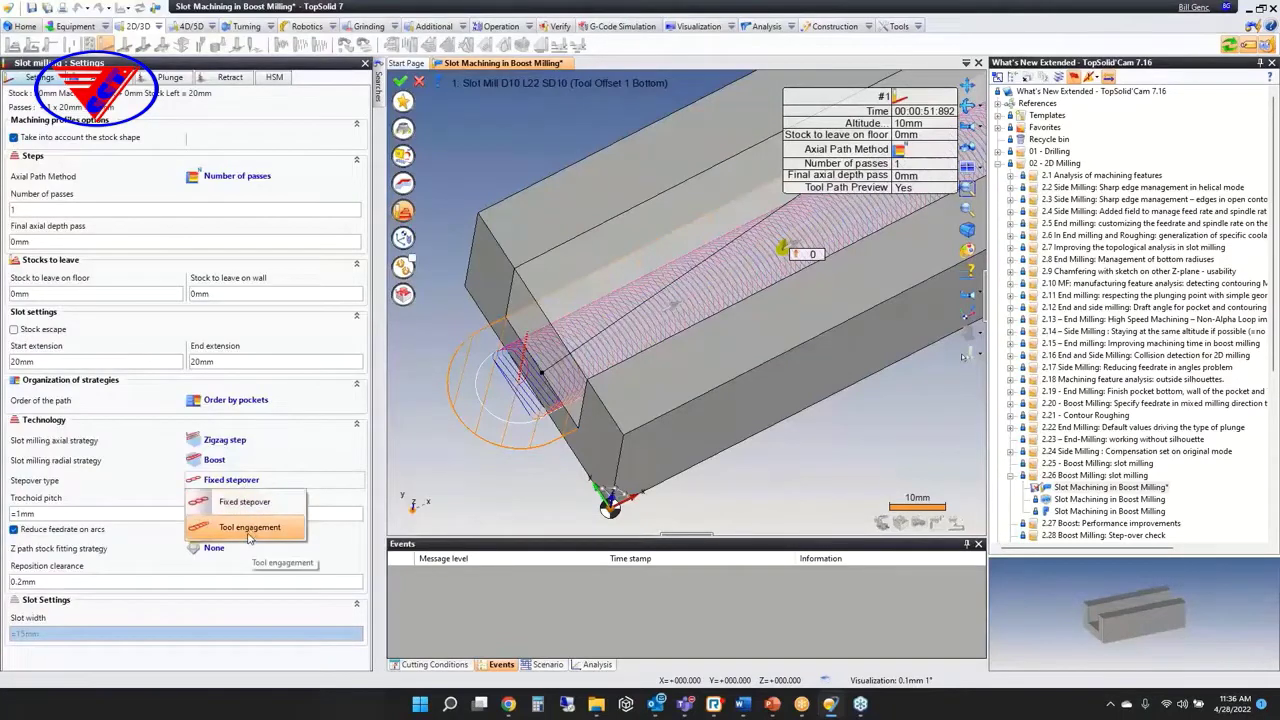
left_click(250, 530)
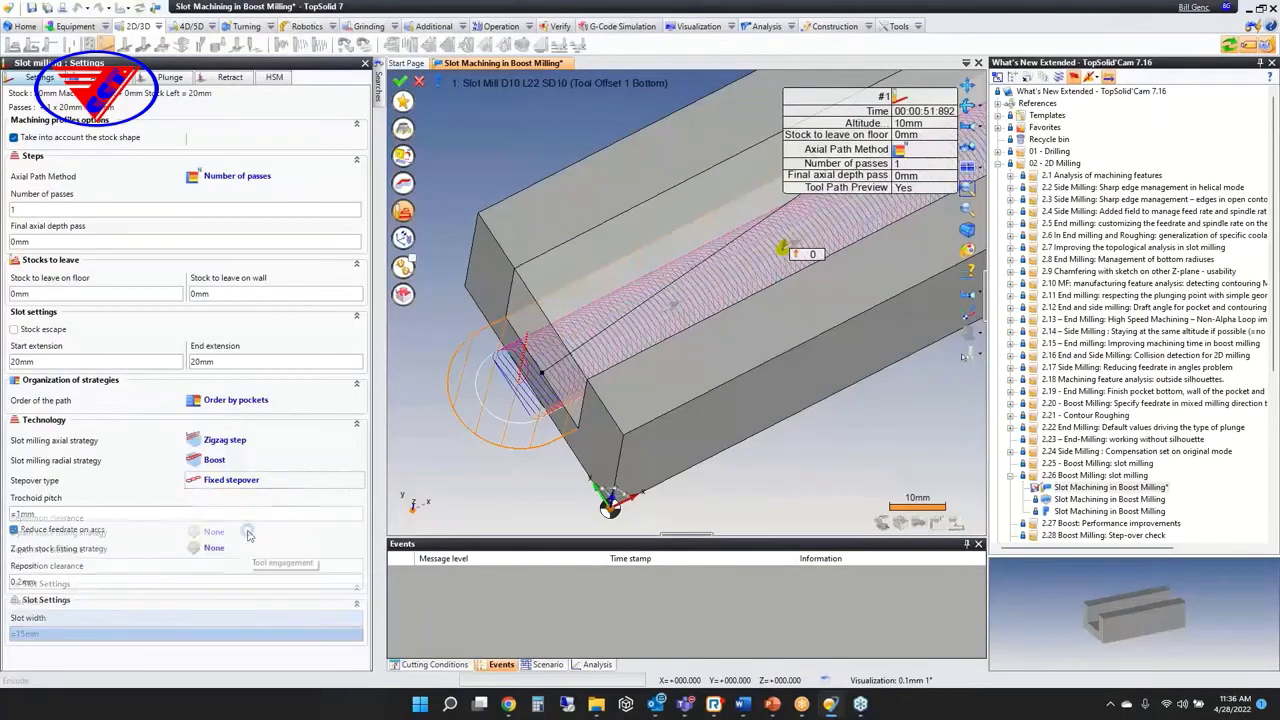
Step: Validate the Slot milling operation and close the Slot Machining in Boost Milling document
middle_click_drag(467, 440, 445, 487)
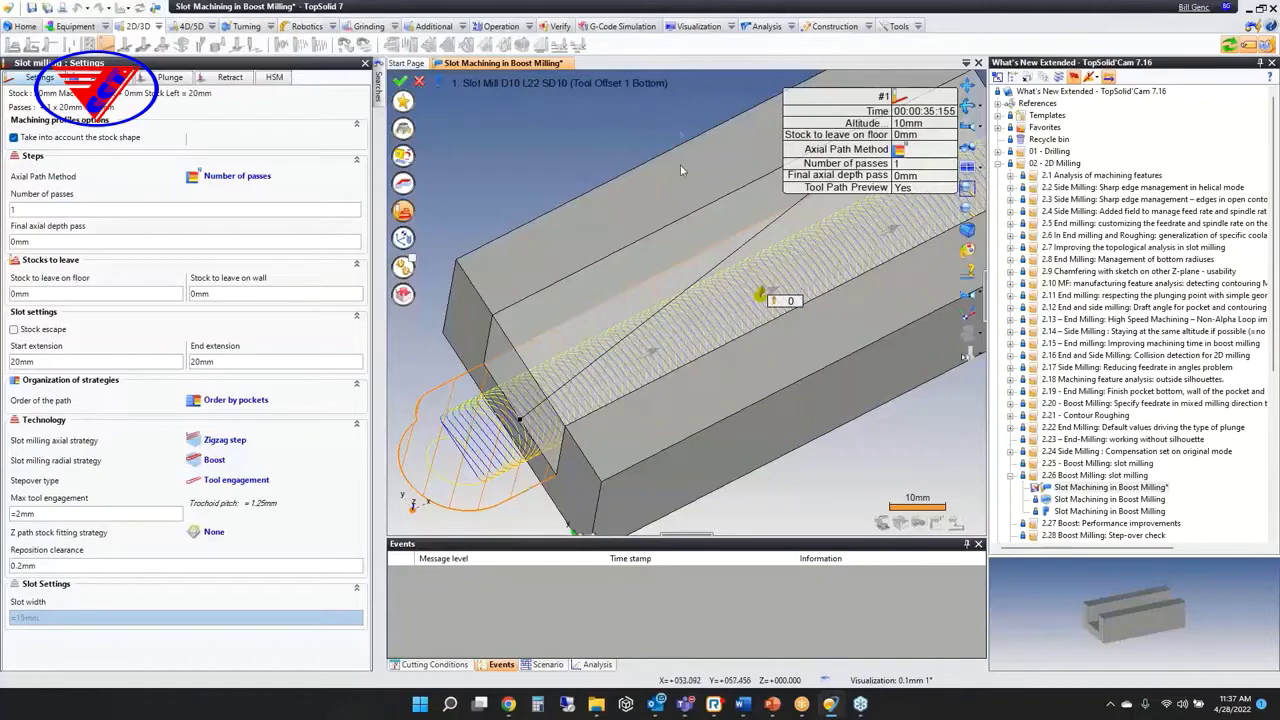
left_click(400, 80)
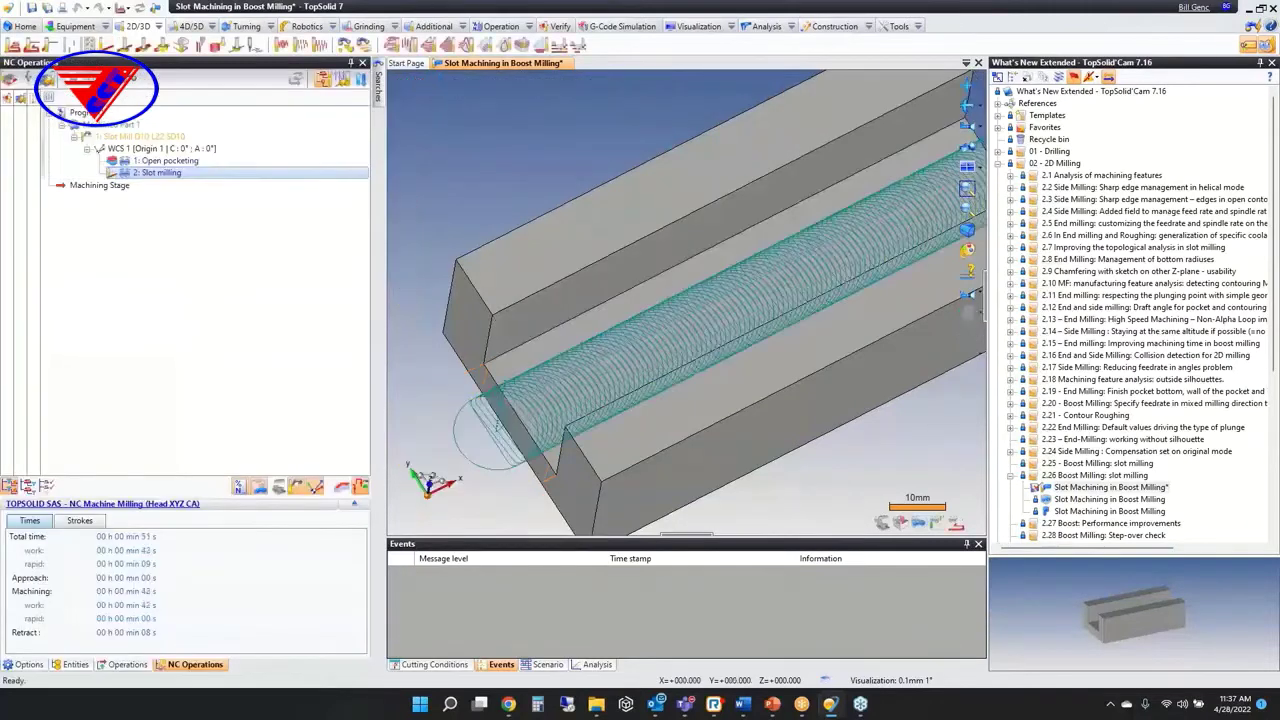
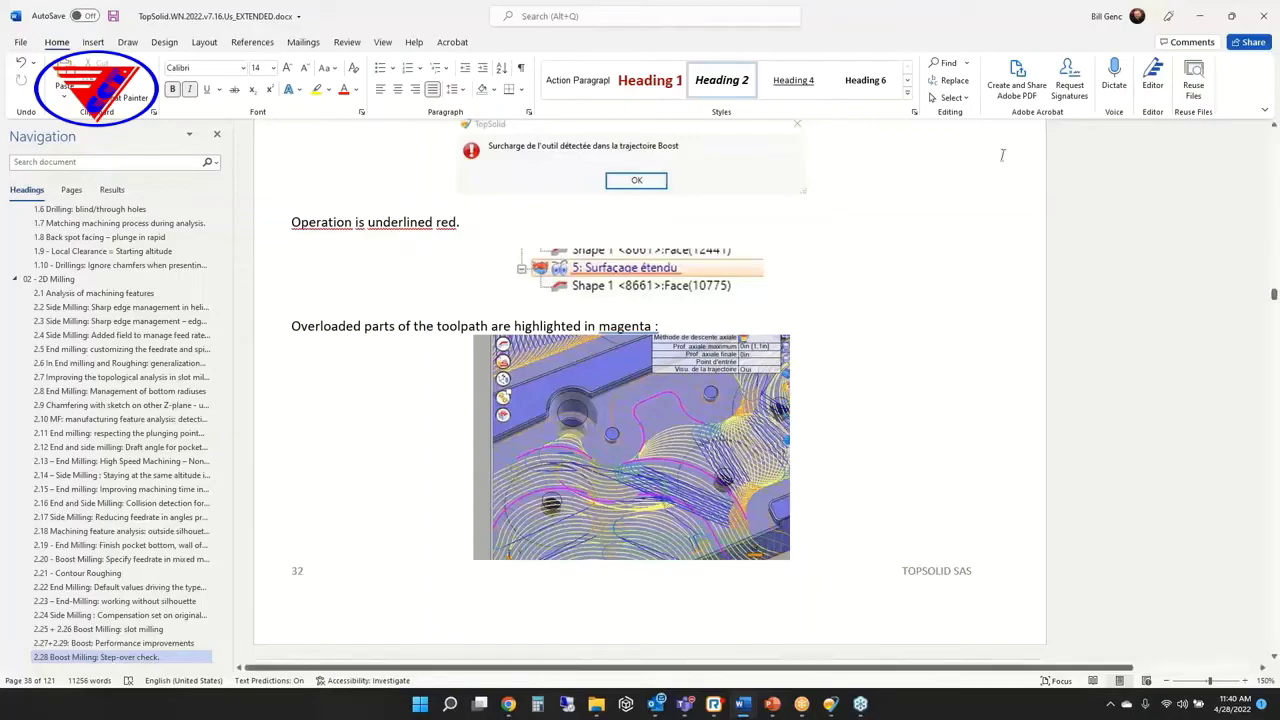
scroll(787, 314, "down", 2)
scroll(787, 314, "down", 5)
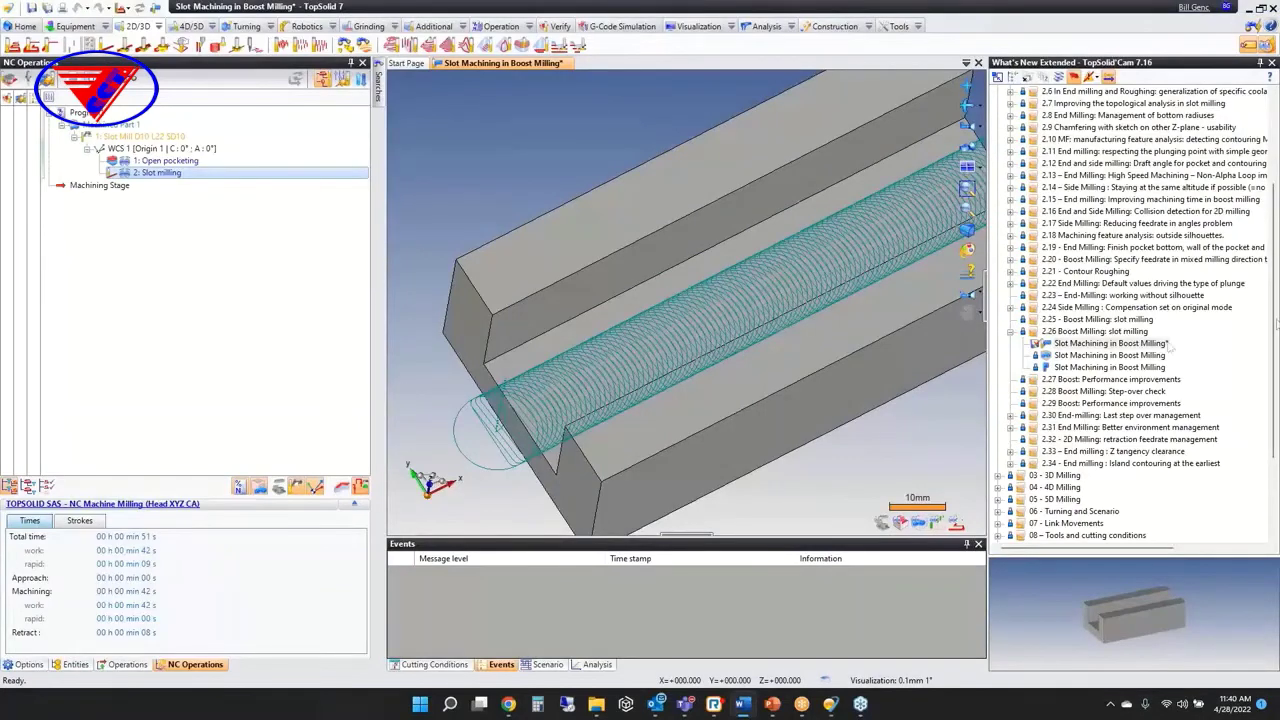
middle_click(519, 66)
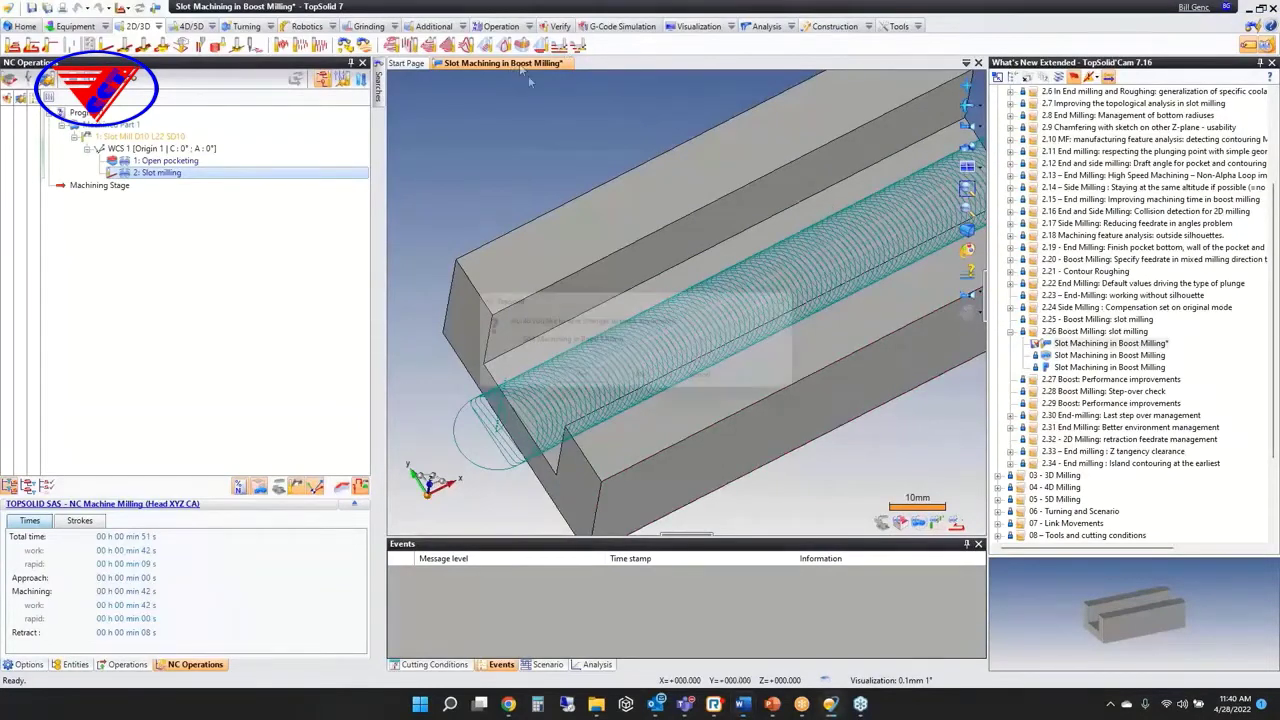
left_click(580, 379)
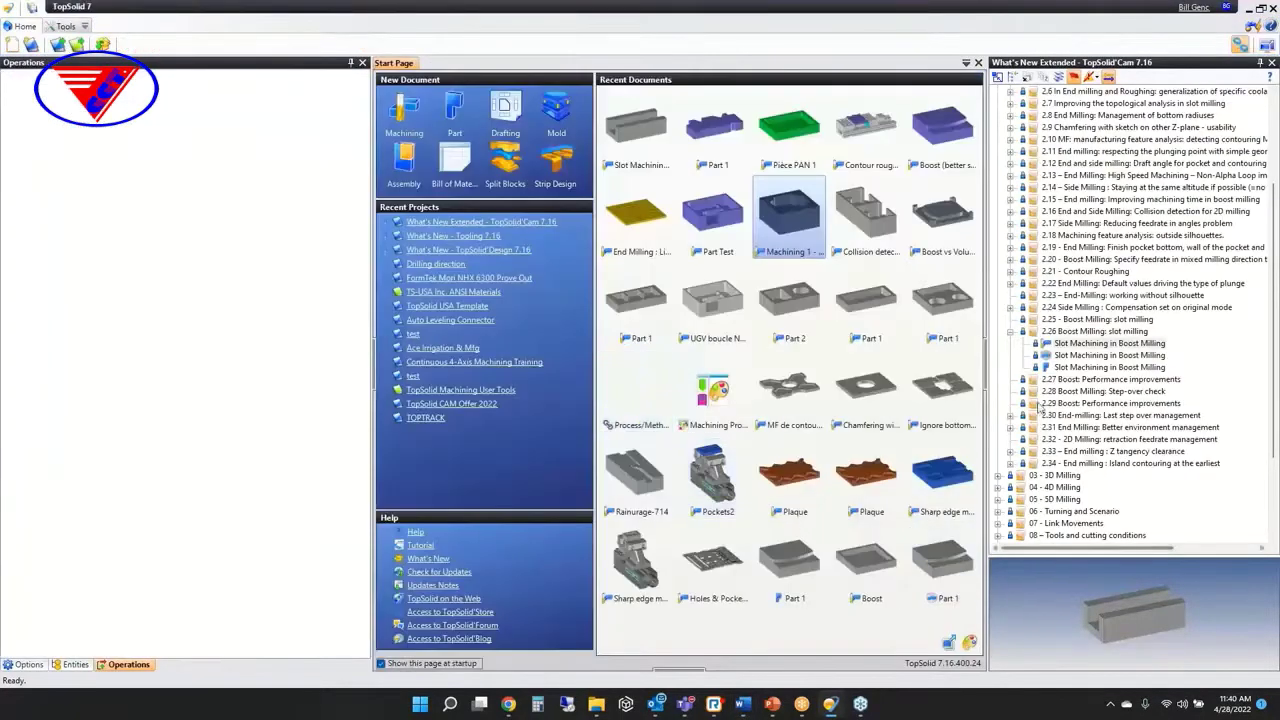
Step: Collapse the 2.26 folder and open the Part 1 machining document from 2.30 End-milling: Last step over management
left_click(1010, 331)
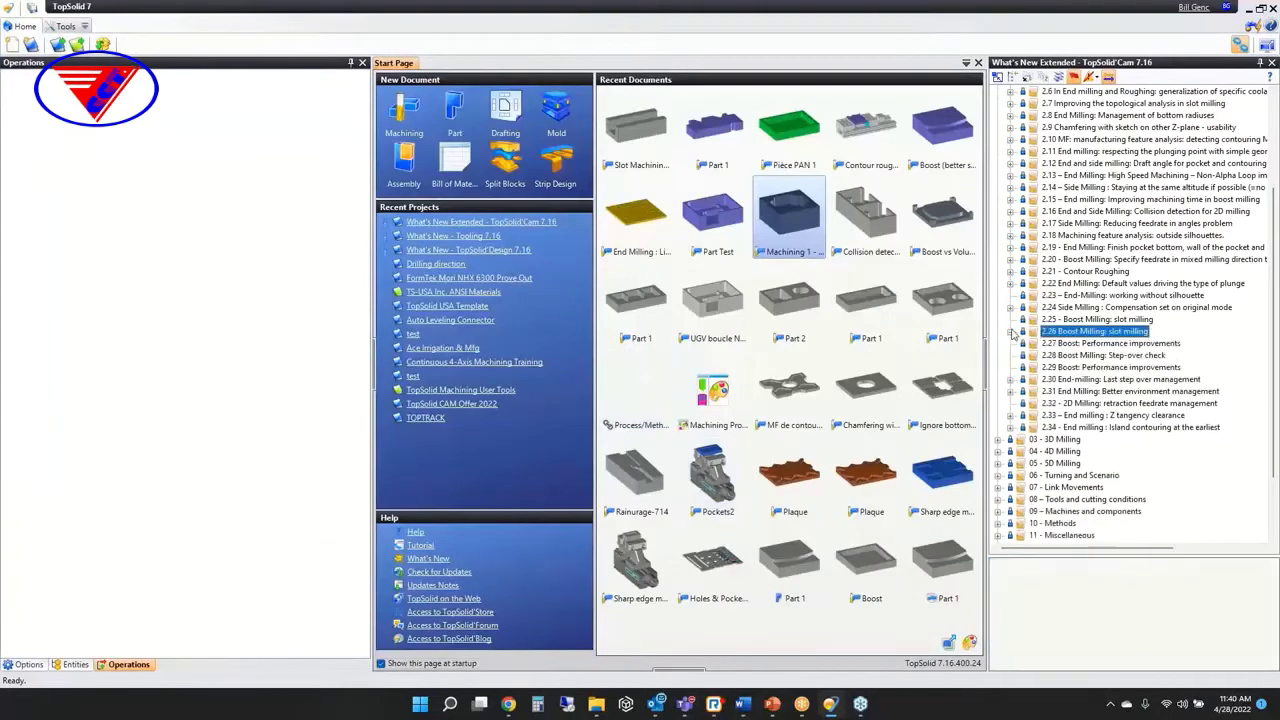
left_click(1010, 380)
double_click(1063, 391)
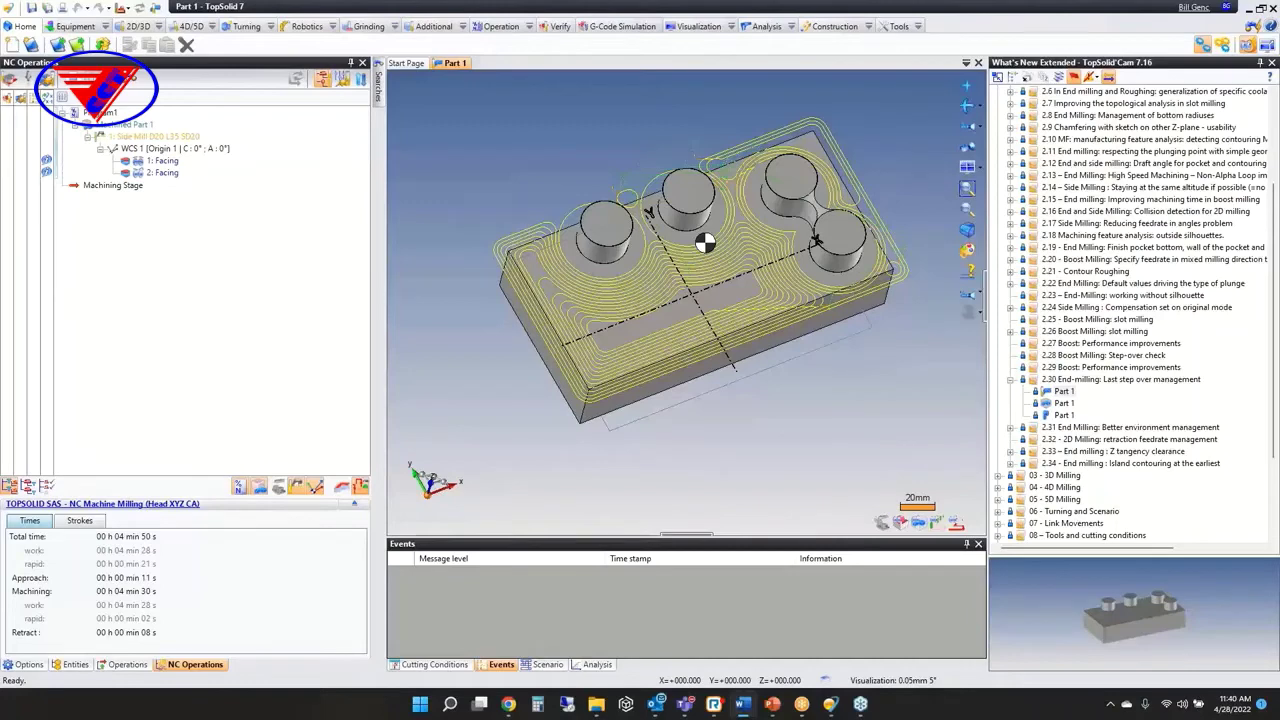
Step: Open the second Facing operation for editing and show its End Milling settings with the last step over
left_click(161, 174)
double_click(162, 175)
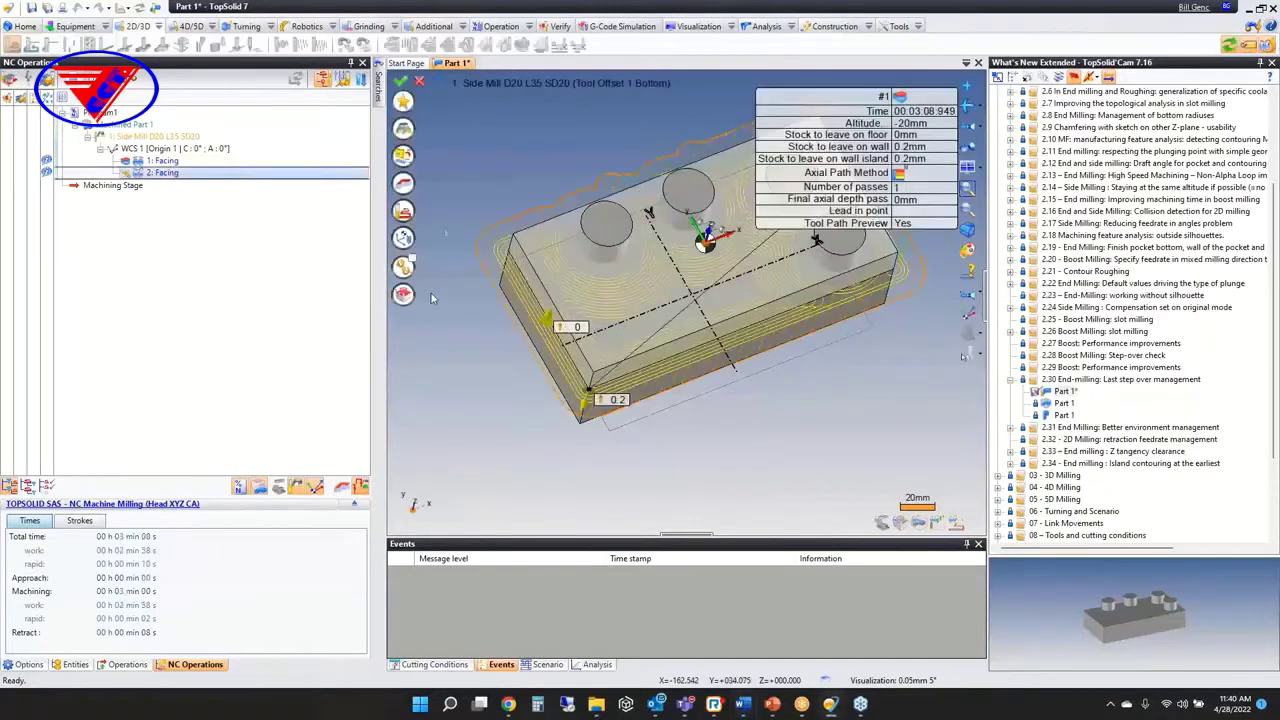
left_click(409, 212)
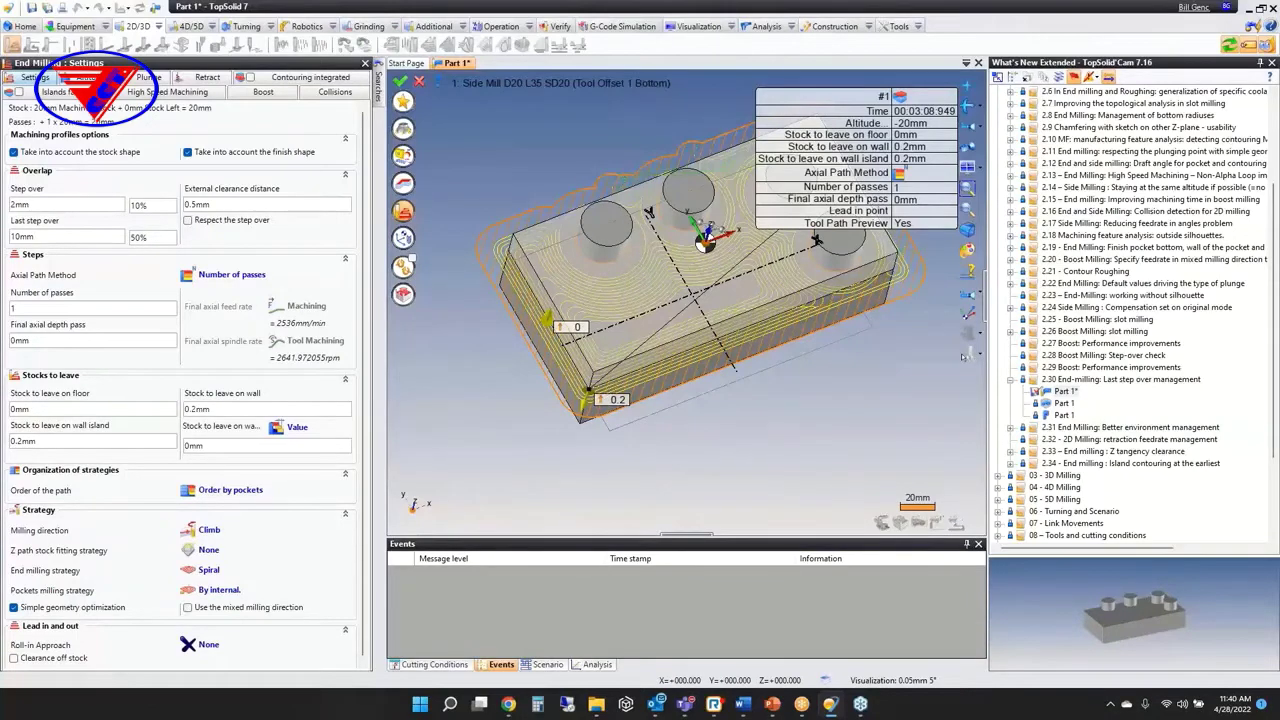
Step: Close Part 1 without saving and expand the 2.31 End Milling: Better environment management folder in place of 2.30
middle_click(465, 61)
left_click(645, 379)
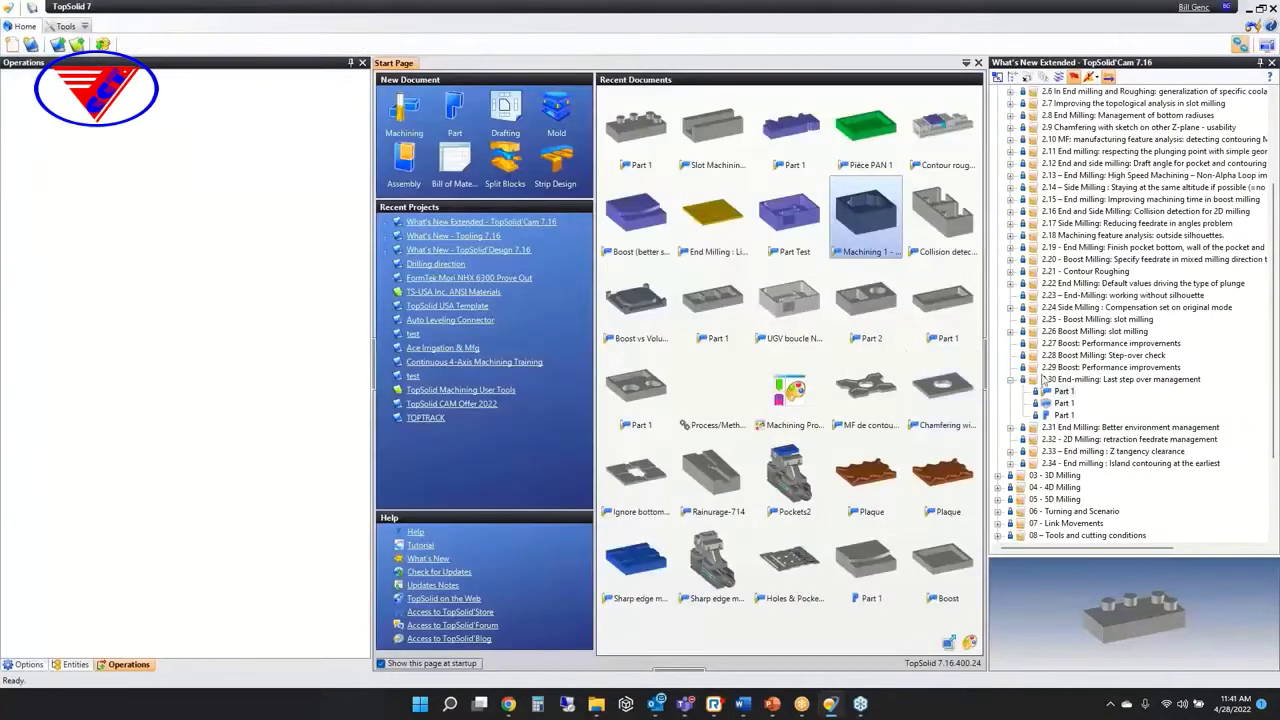
left_click(1010, 380)
left_click(1011, 392)
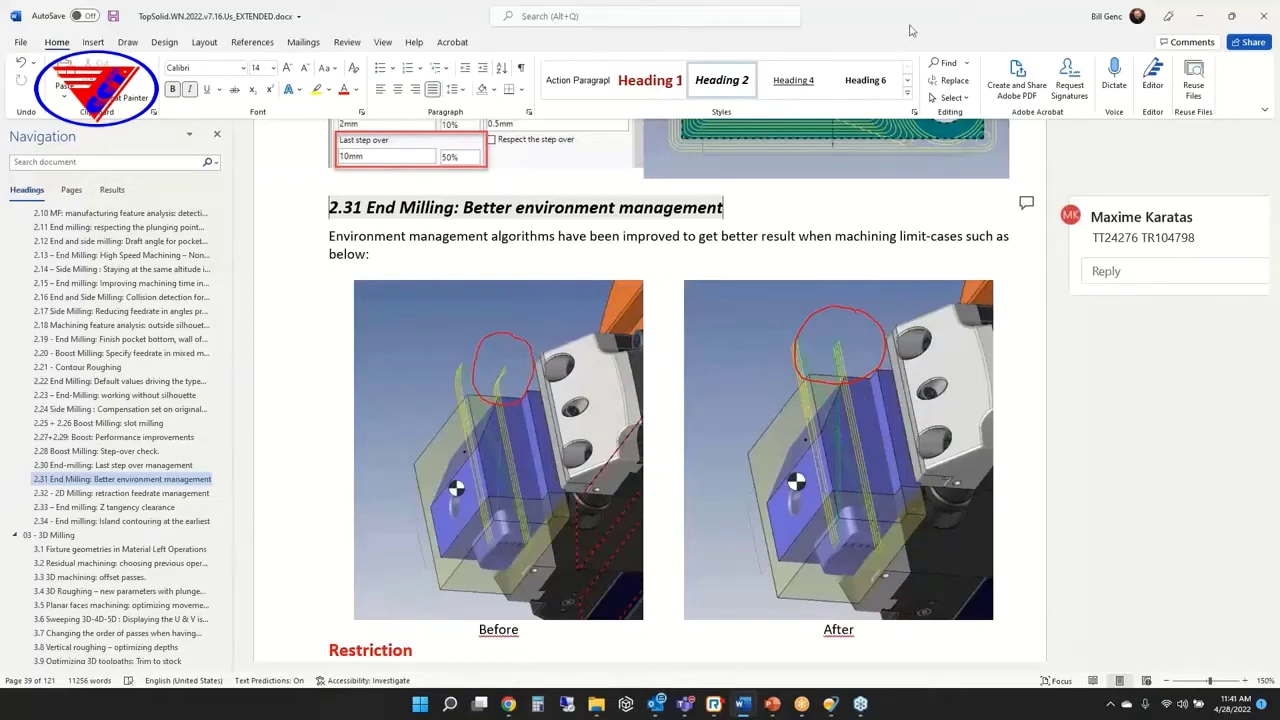
Step: Switch from the Word release notes back to TopSolid, collapse the 2.31 folder and select 2.32 - 2D Milling: retraction feedrate management
left_click_drag(910, 26, 1279, 110)
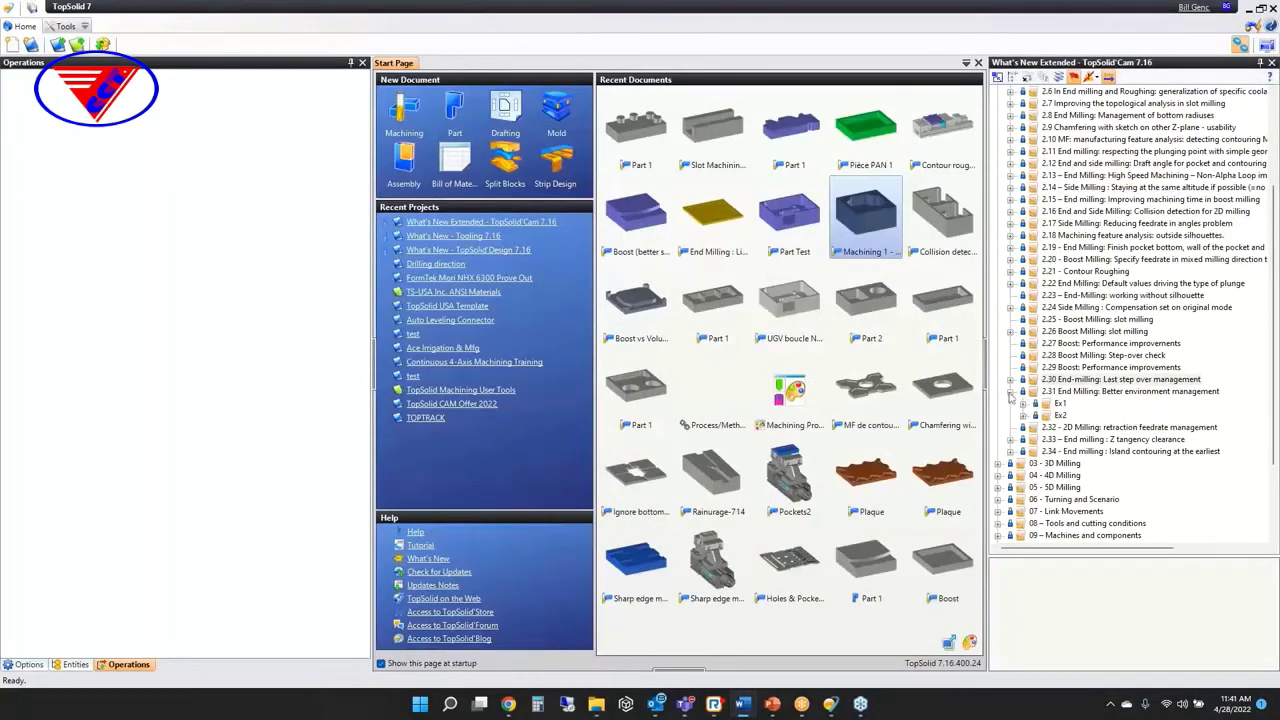
left_click(1011, 392)
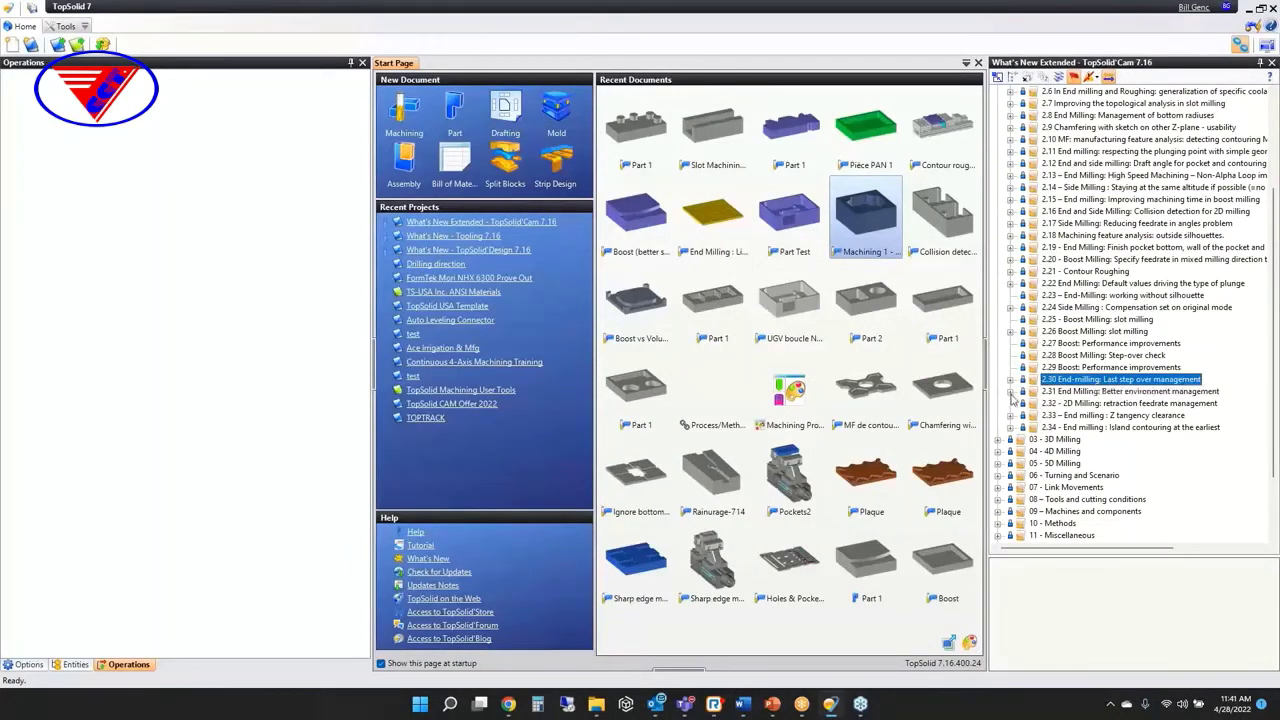
left_click(1011, 392)
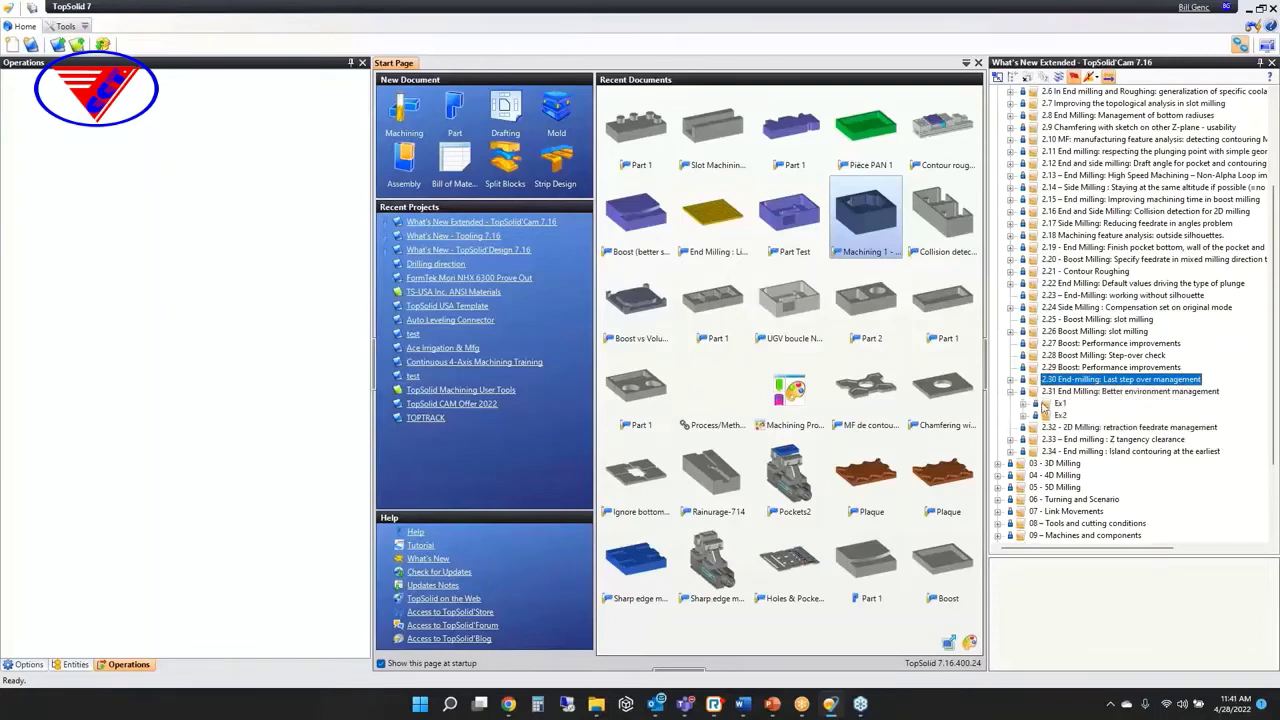
left_click(1011, 392)
left_click(1090, 404)
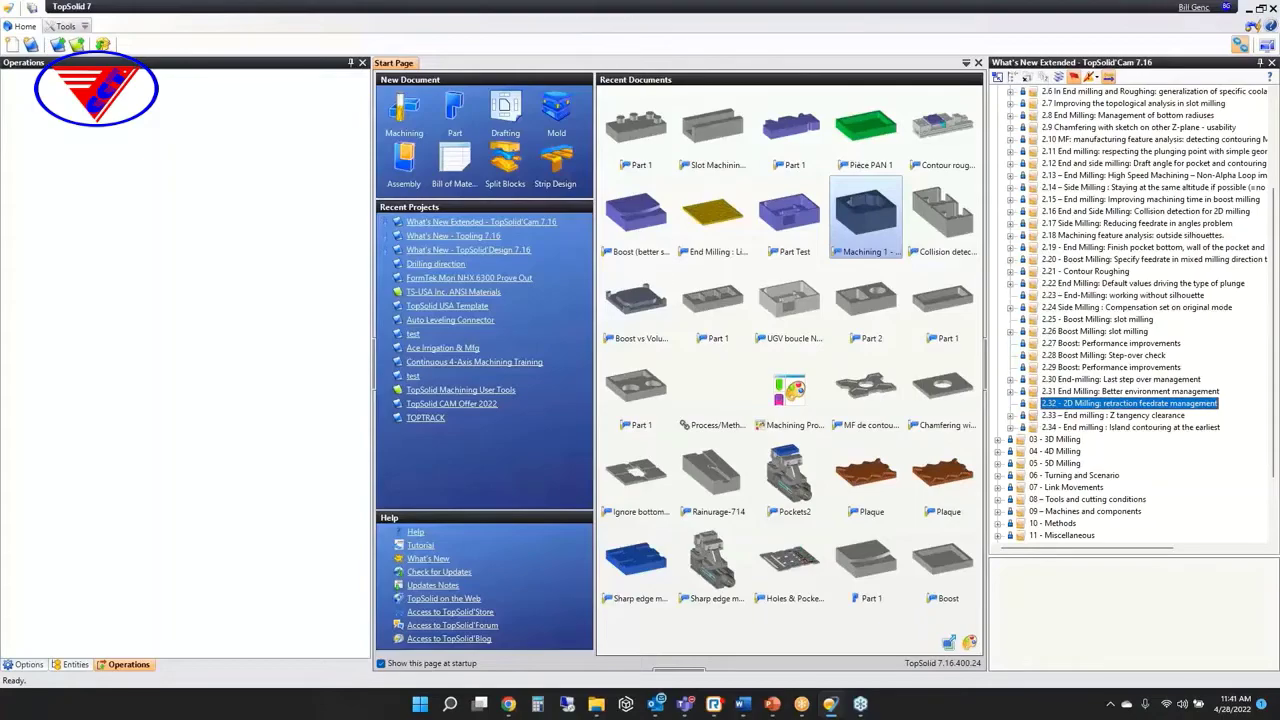
Step: Return to TopSolid from the Word release notes and open the Pockets machining document from the 2.33 End milling: Z tangency clearance folder
left_click_drag(726, 67, 726, 2)
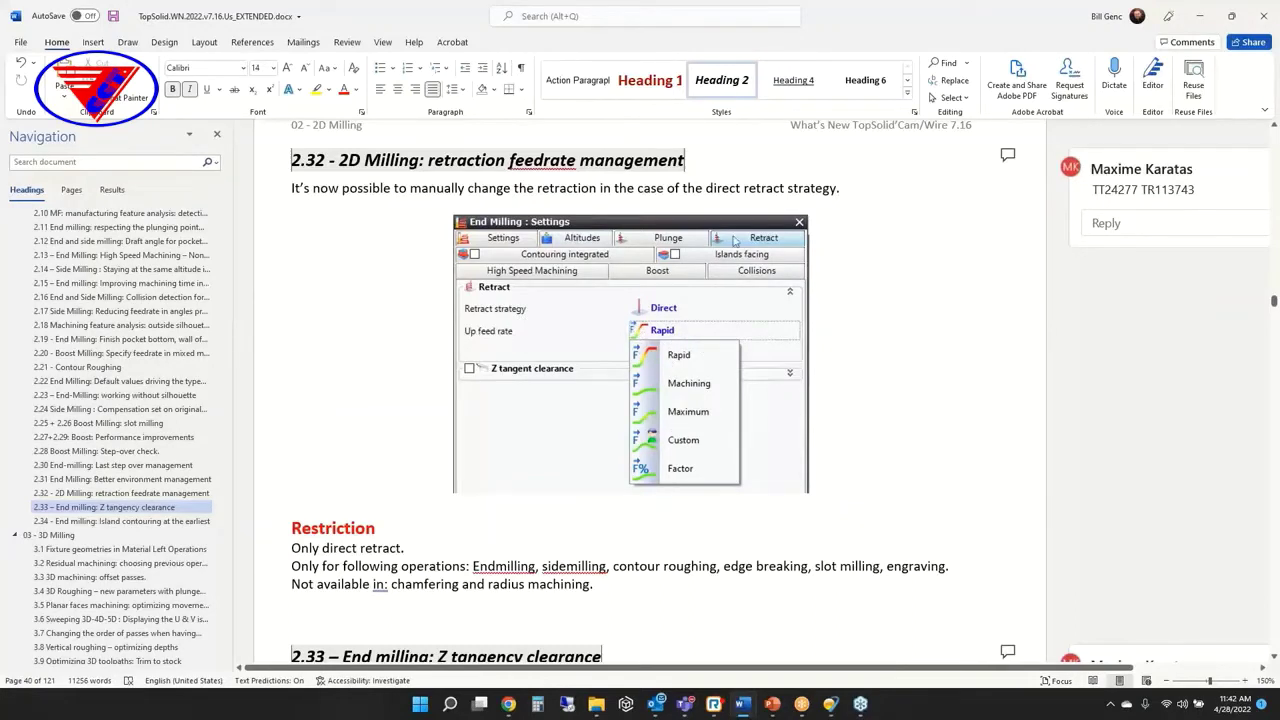
left_click_drag(884, 20, 1279, 335)
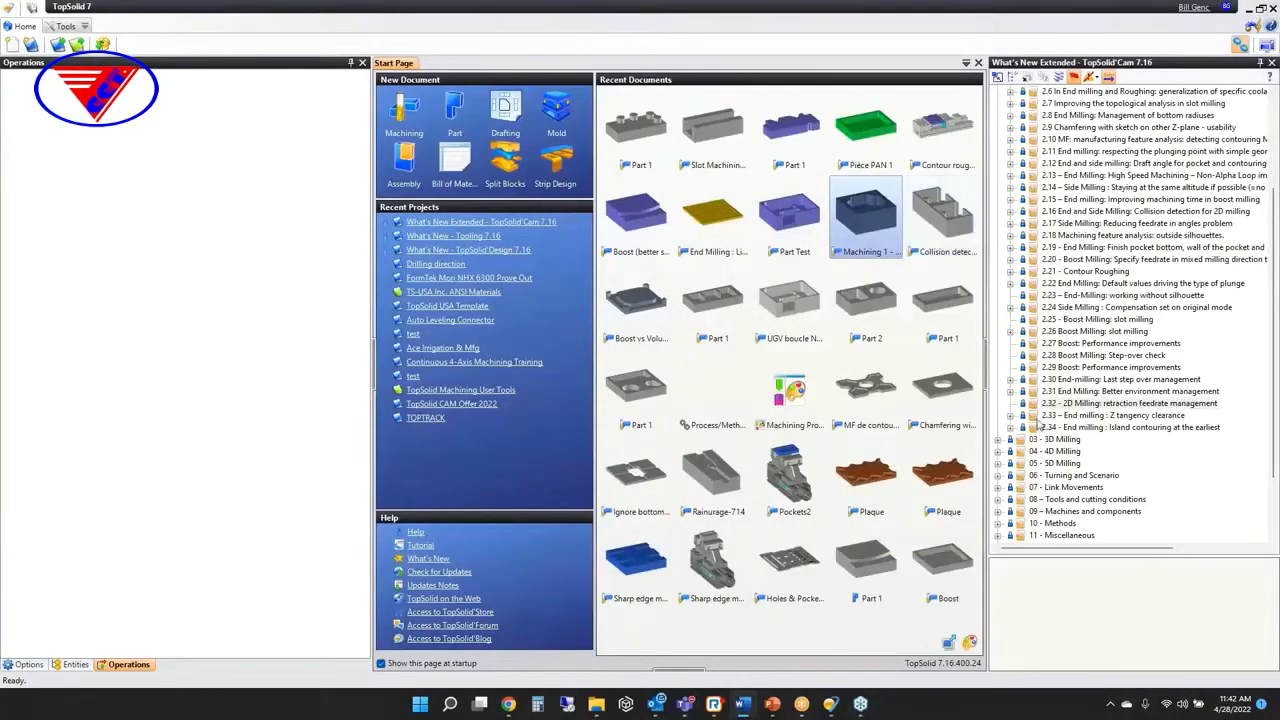
left_click(1022, 416)
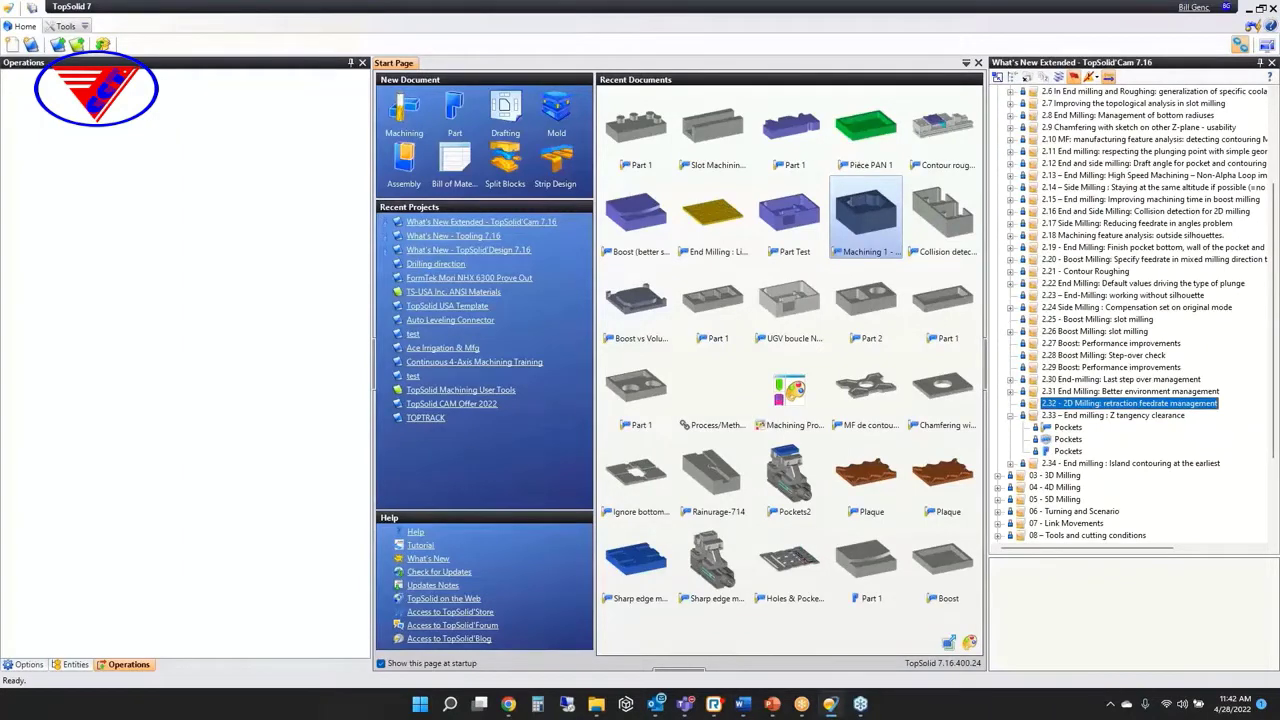
left_click(1068, 428)
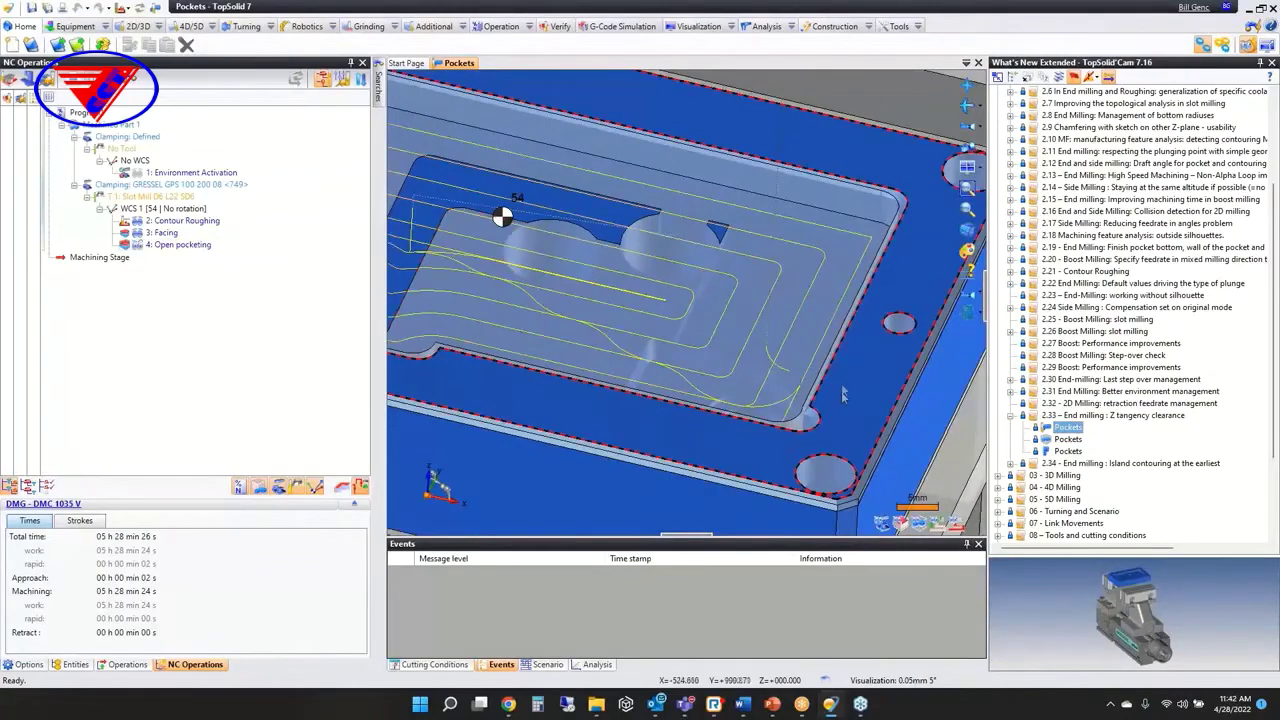
Step: Inspect the toolpath's retract arc at the pocket corner and show the Z tangent clearance retract settings of the Open pocketing operation
middle_click_drag(838, 391, 826, 416)
scroll(826, 417, "up", 5)
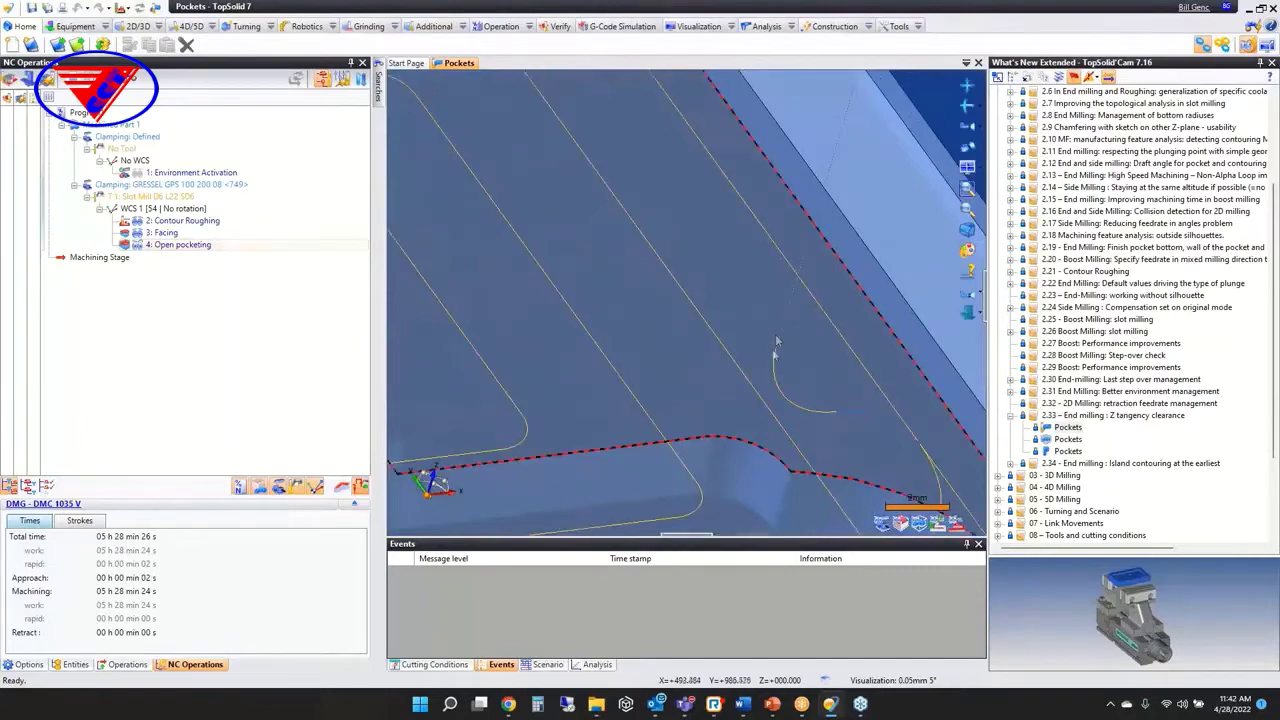
scroll(849, 289, "down", 3)
middle_click_drag(849, 289, 780, 470)
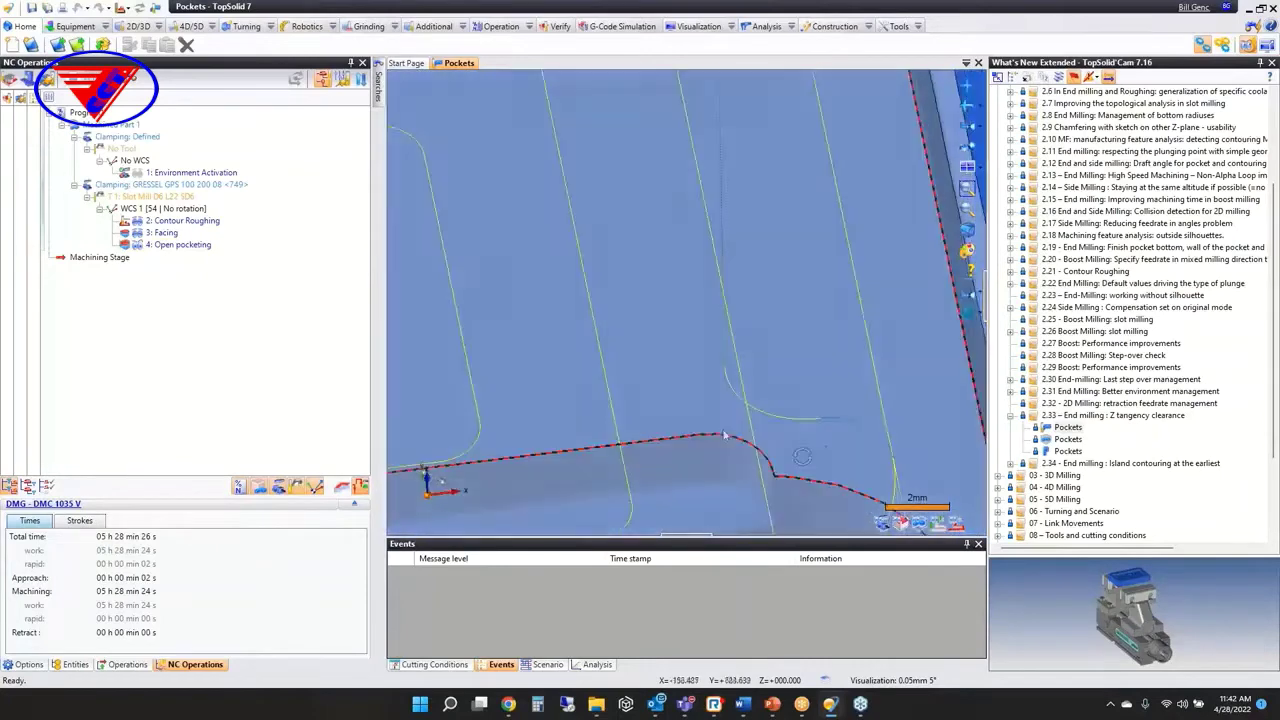
double_click(176, 245)
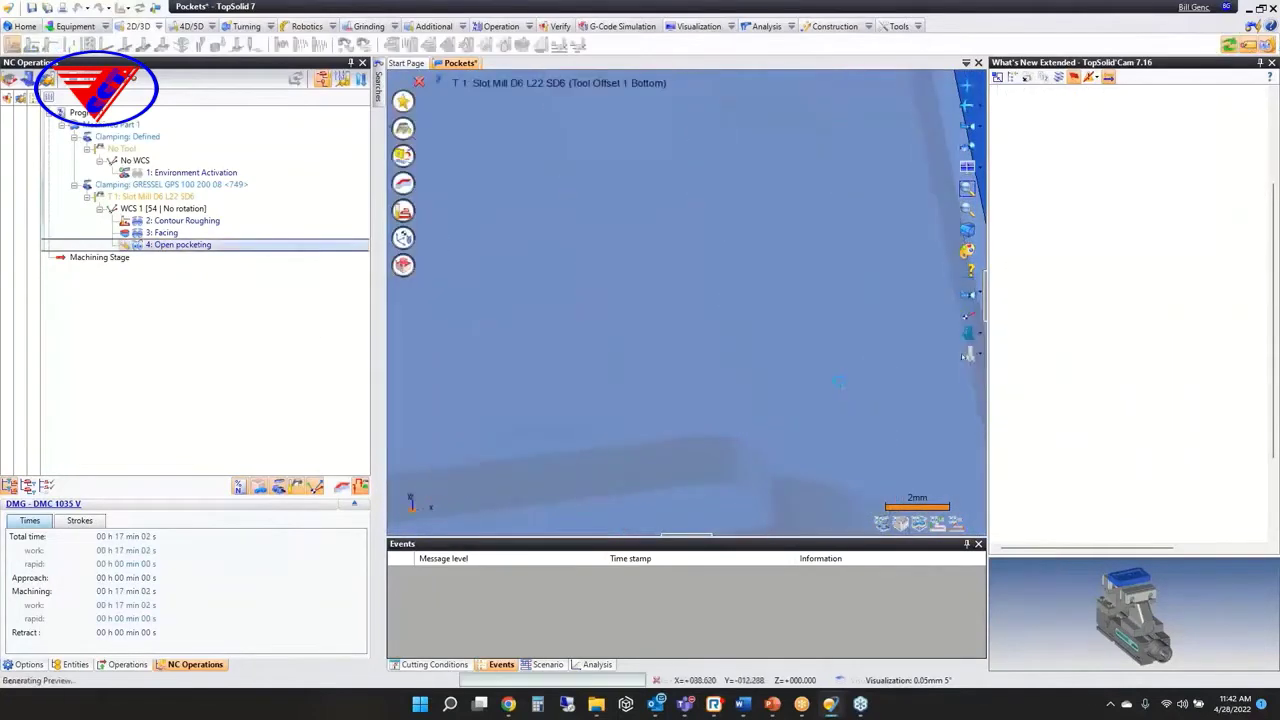
left_click(402, 211)
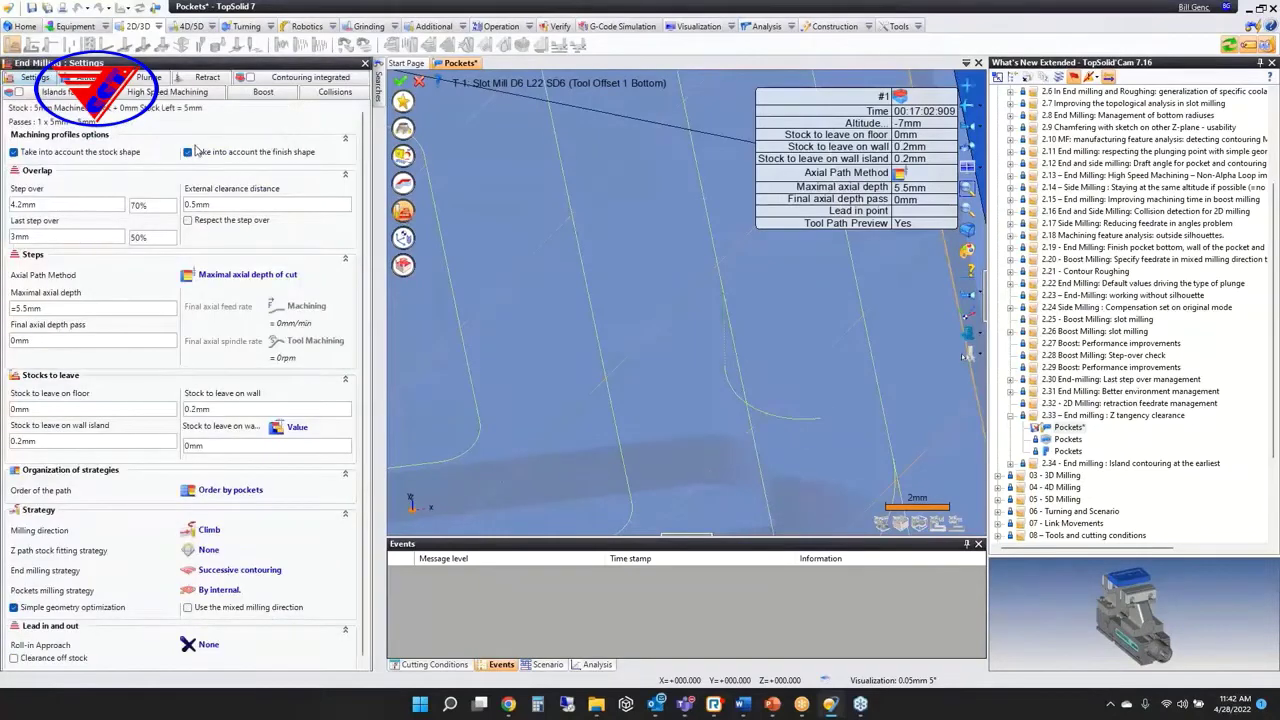
left_click(205, 78)
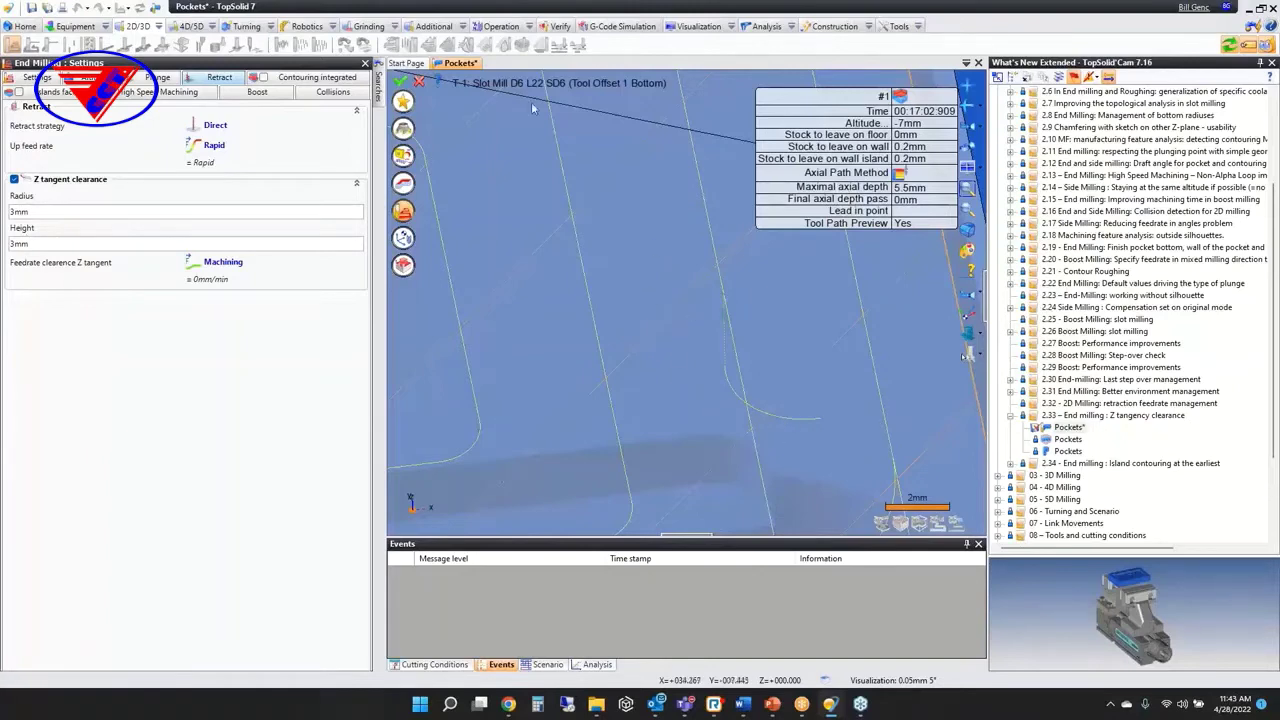
Step: Cancel editing the Open pocketing operation and close the Pockets document without saving
left_click(422, 83)
middle_click(451, 65)
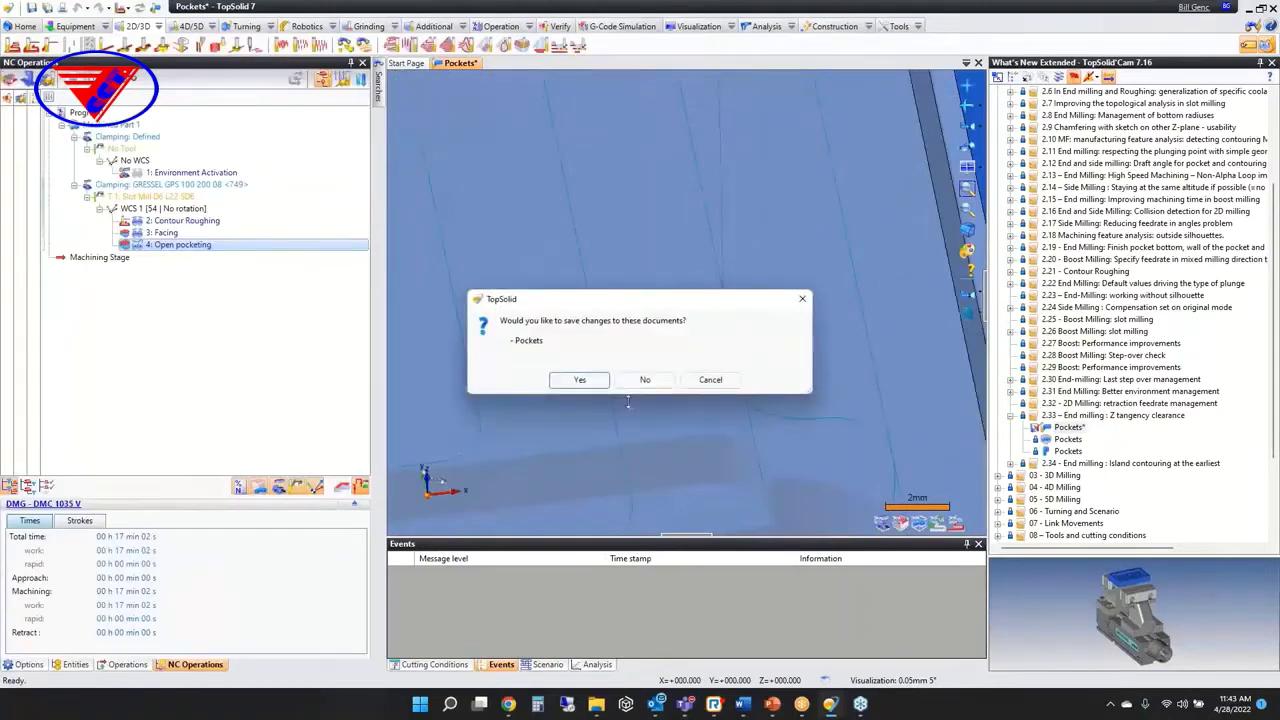
left_click(645, 379)
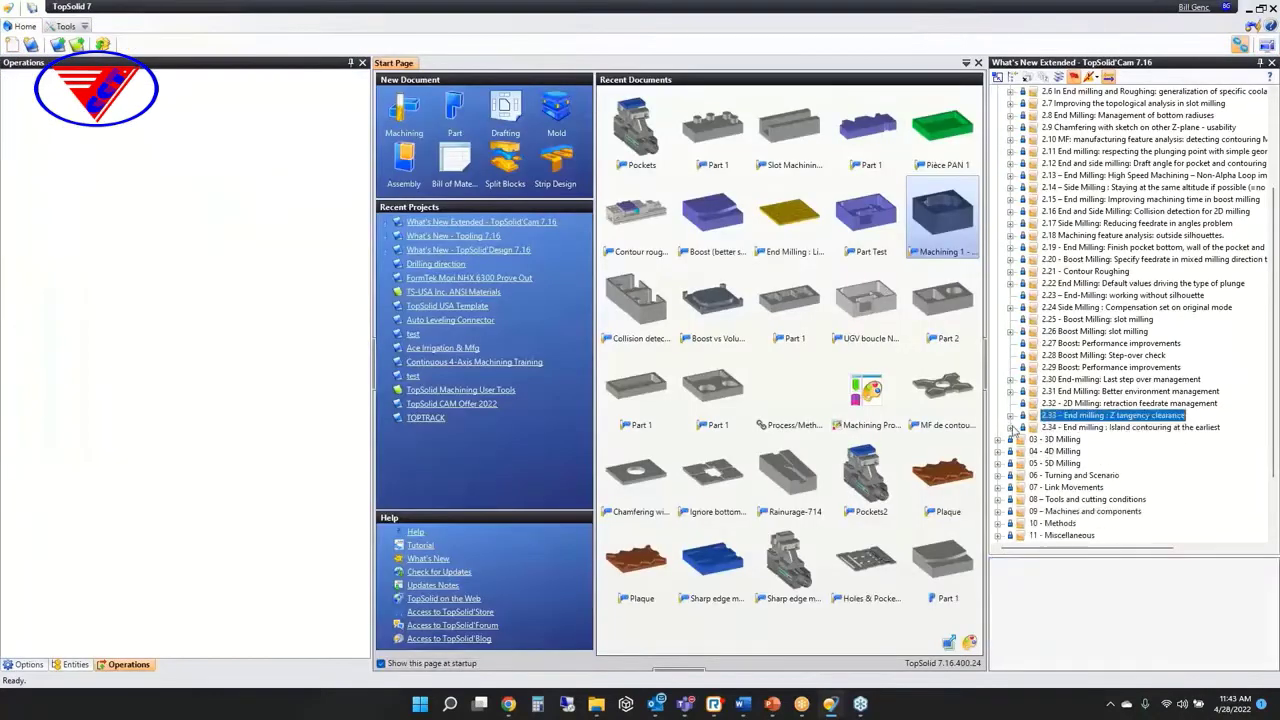
Step: Open the End Milling : Contouring of islands at the earliest machining document from the 2.34 folder
left_click(1010, 427)
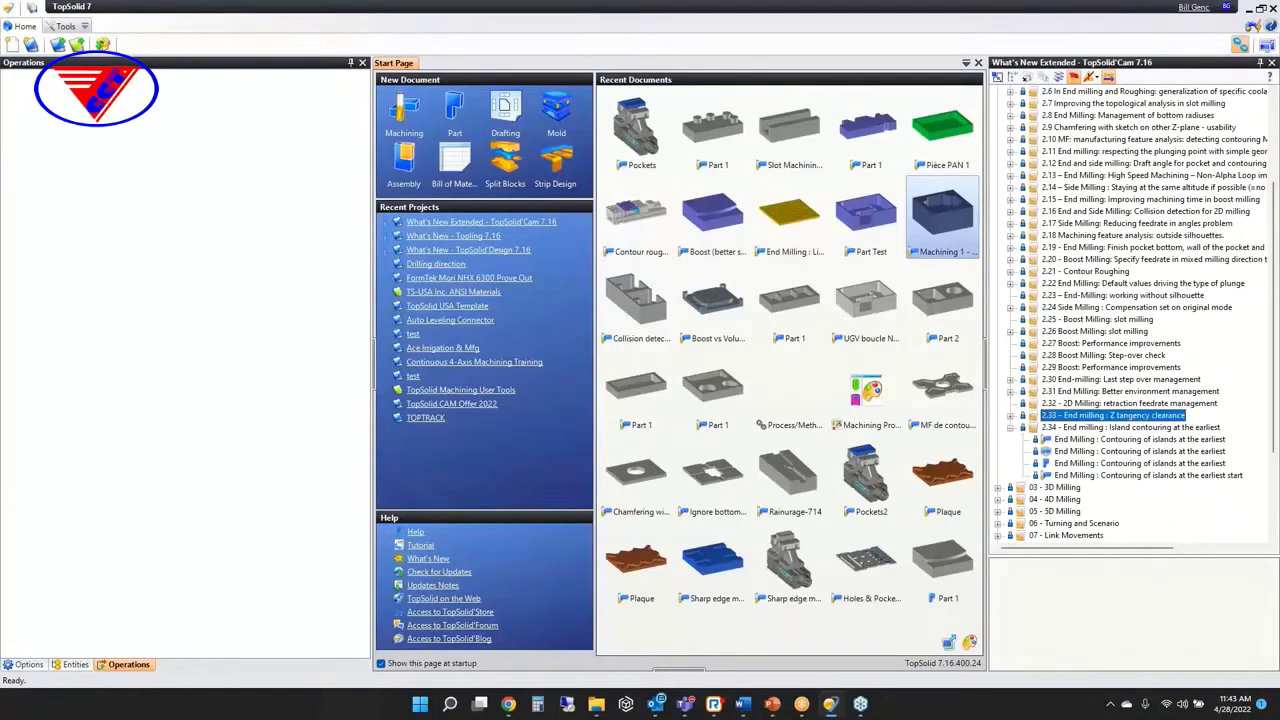
left_click(1098, 440)
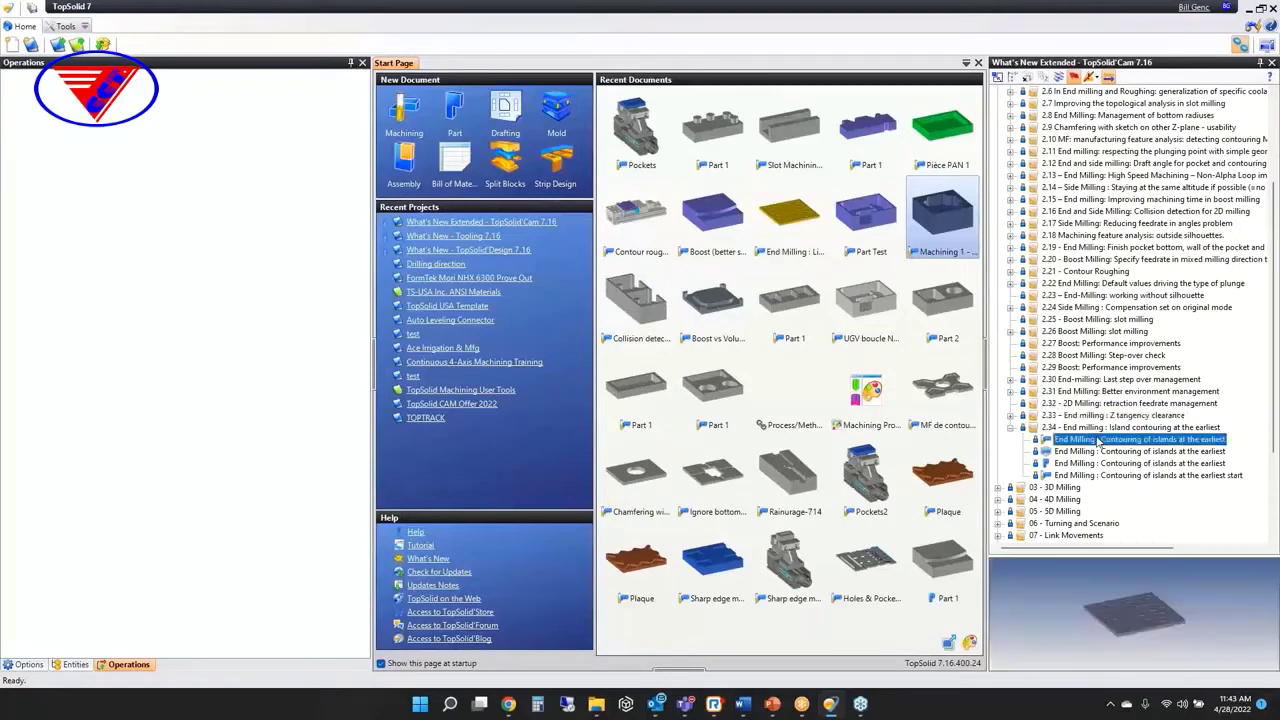
double_click(1098, 440)
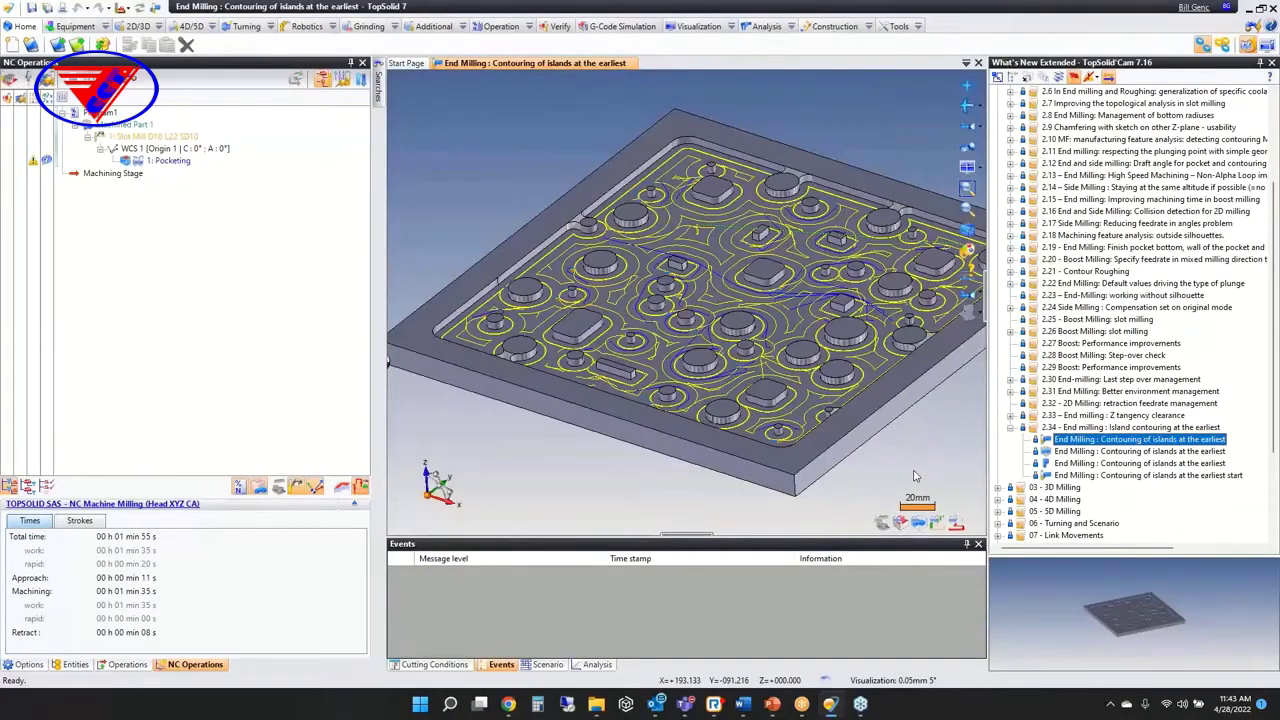
Step: Edit the Pocketing operation to show its integrated contouring settings and examine the toolpath around the islands
left_click(170, 160)
double_click(170, 160)
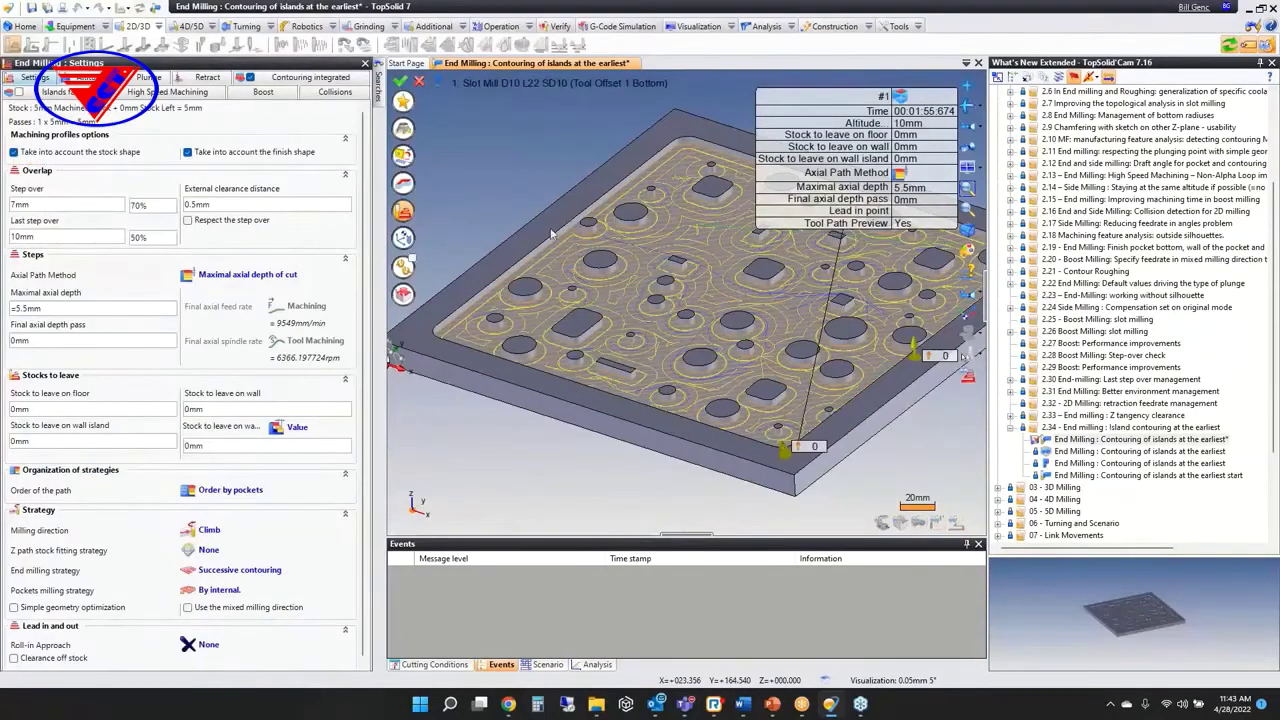
left_click(304, 78)
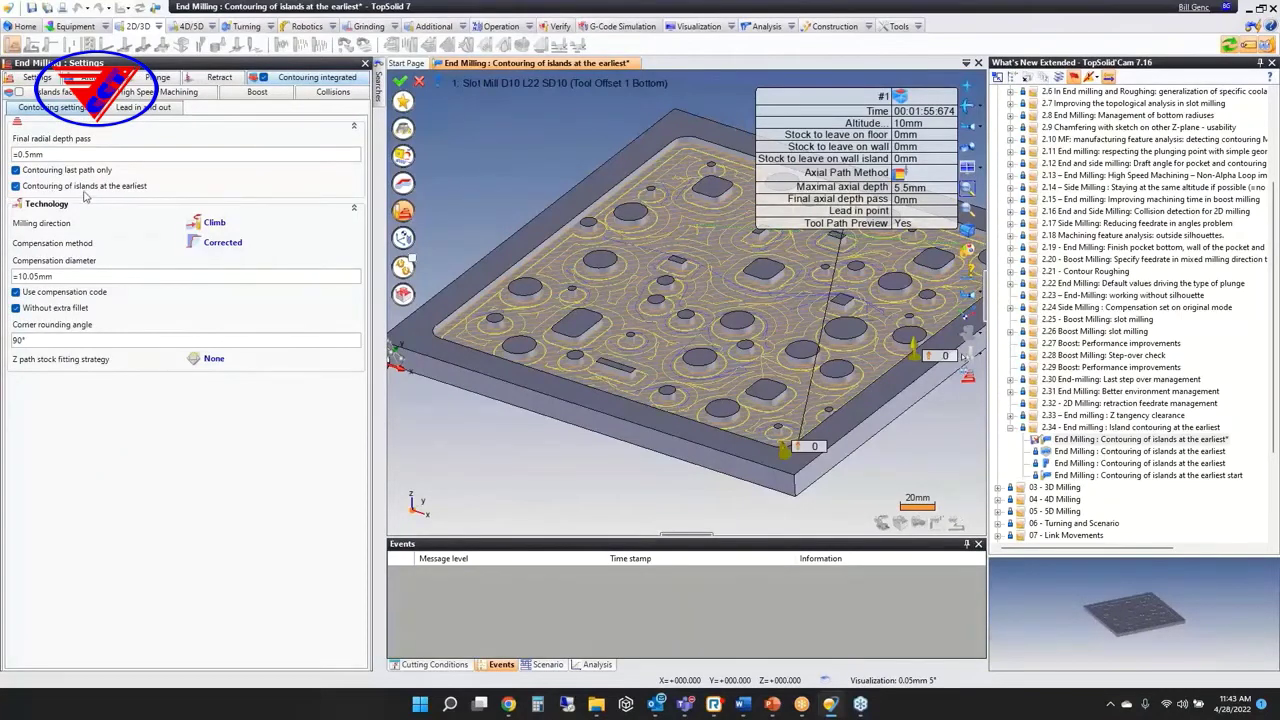
scroll(621, 382, "up", 3)
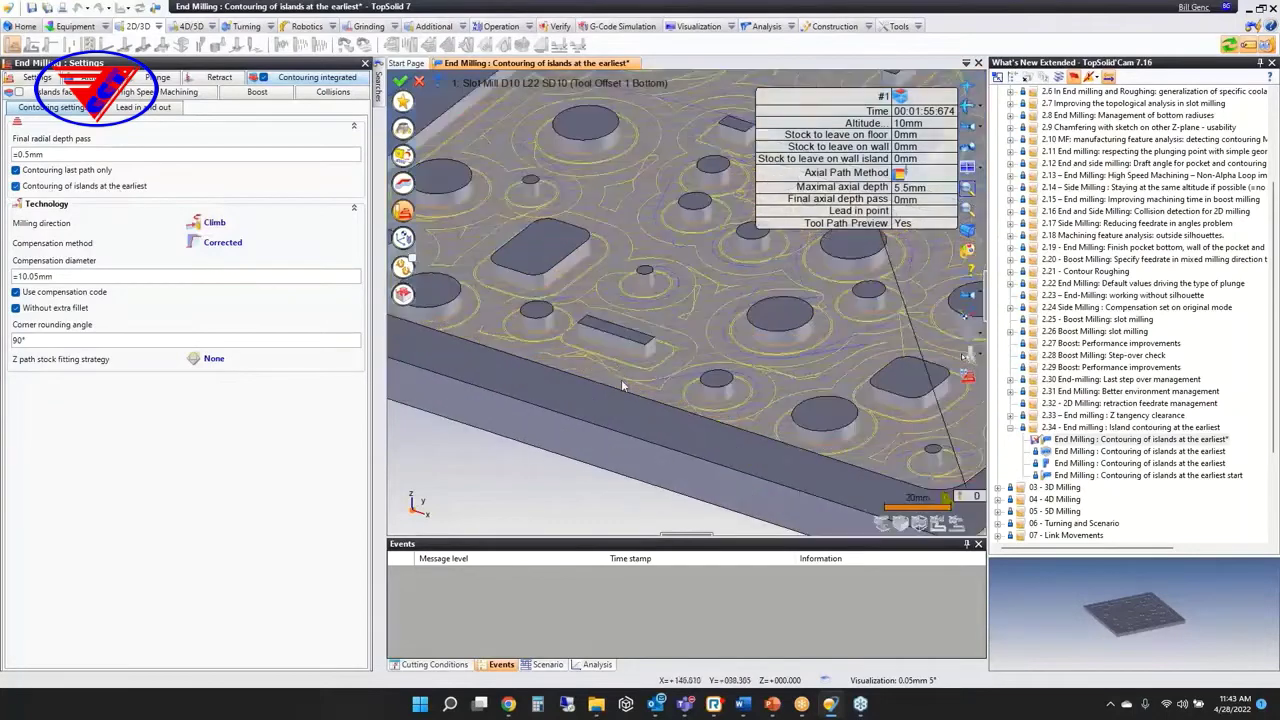
scroll(613, 364, "down", 2)
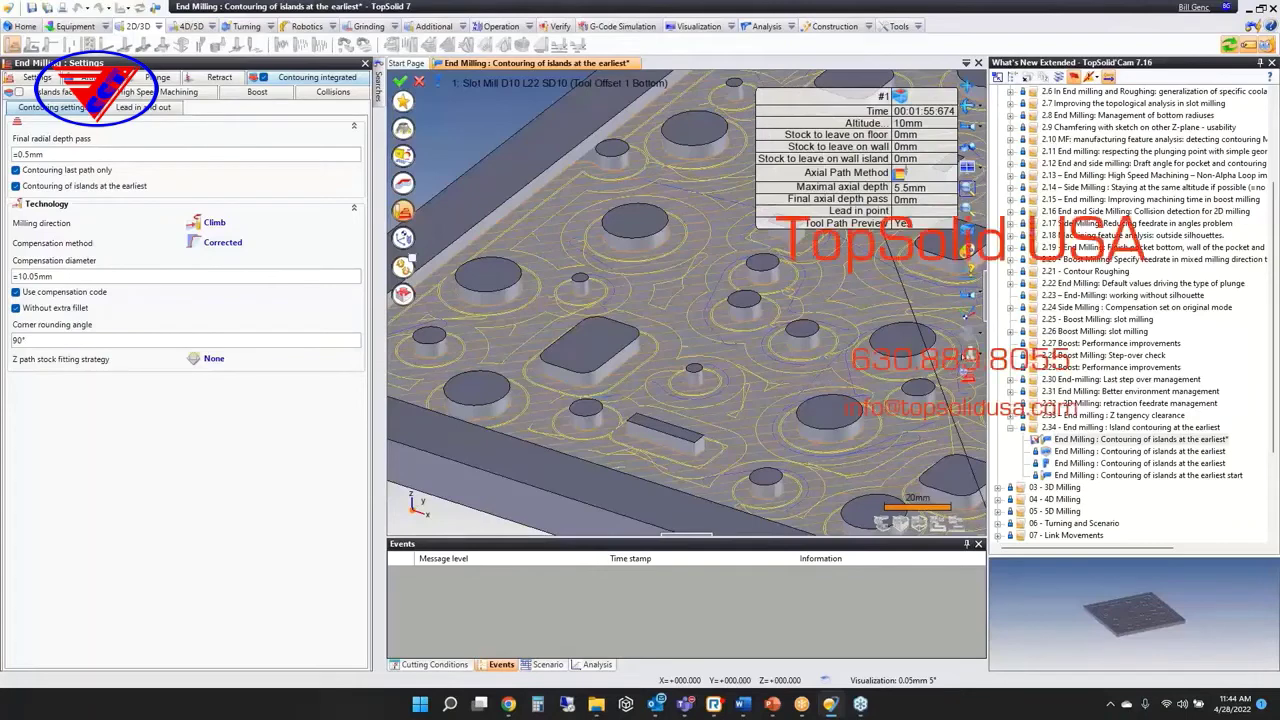
Step: Validate the Pocketing operation, close the island contouring document without saving and collapse the 2.34 folder
left_click(400, 81)
middle_click(485, 62)
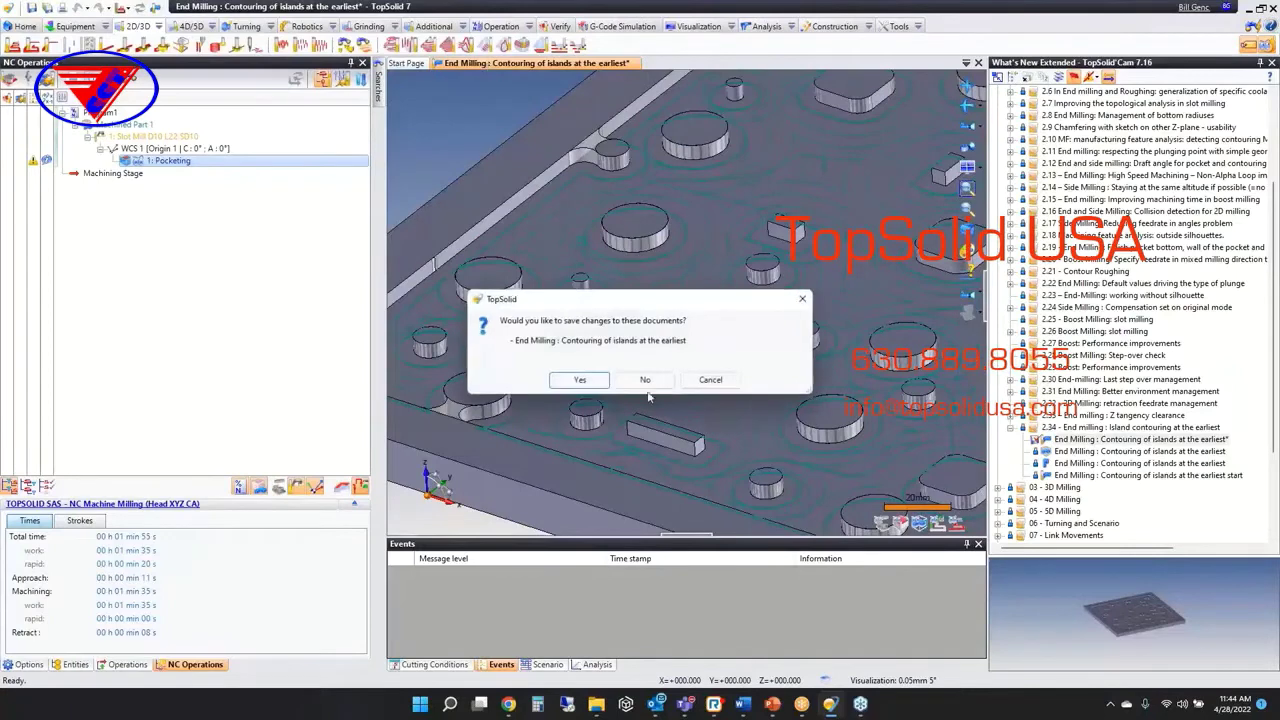
left_click(648, 386)
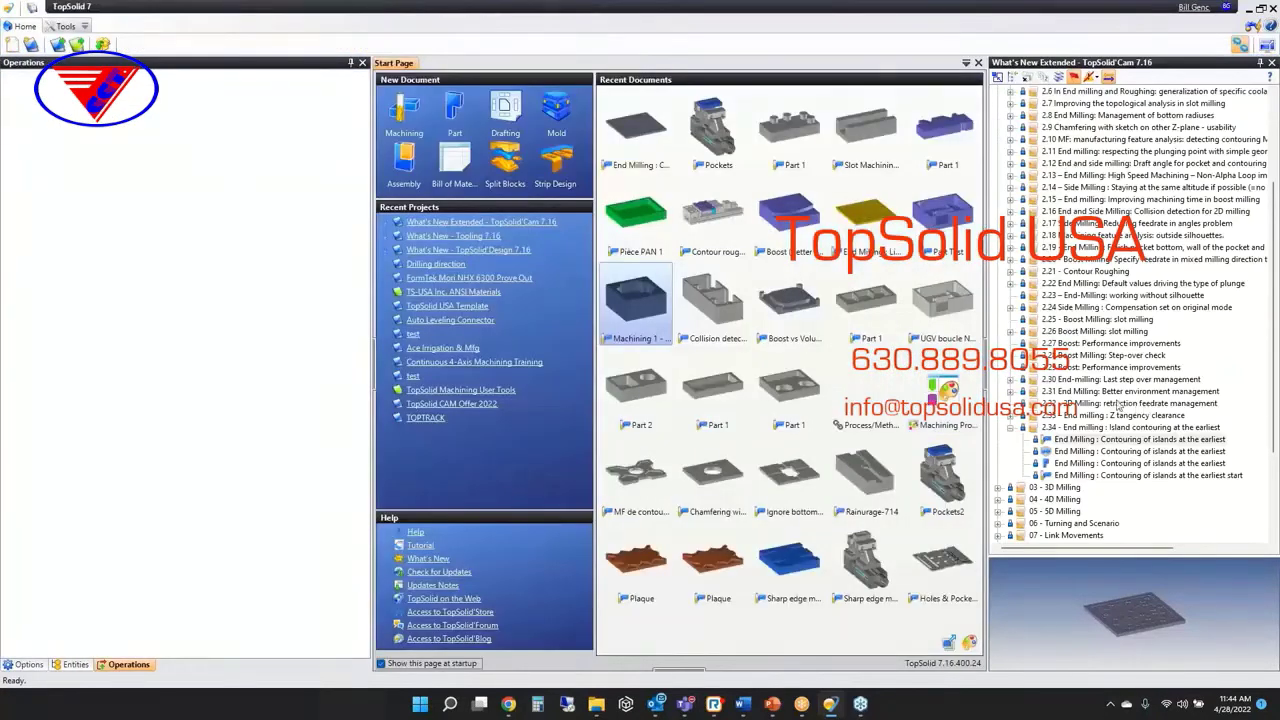
left_click(1010, 427)
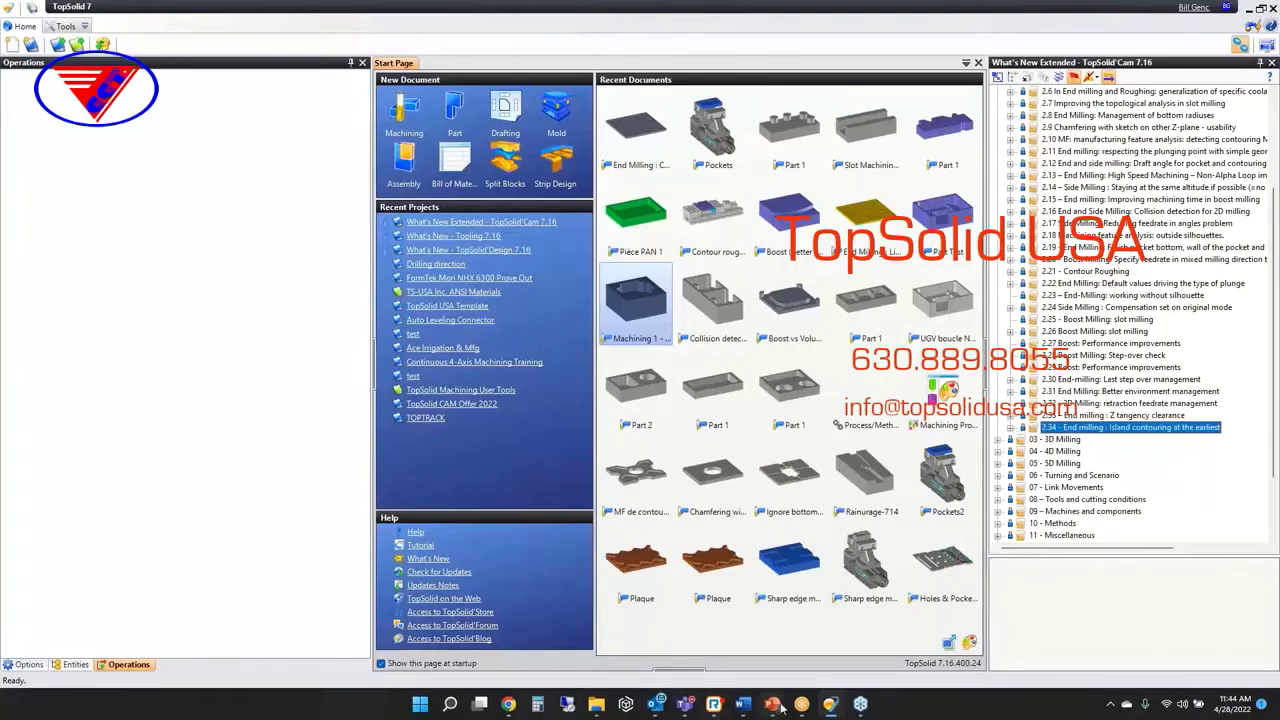
Step: Switch to the PowerPoint slide show and reveal the text of the closing Thank You slide
mouse_move(775, 706)
left_click(770, 630)
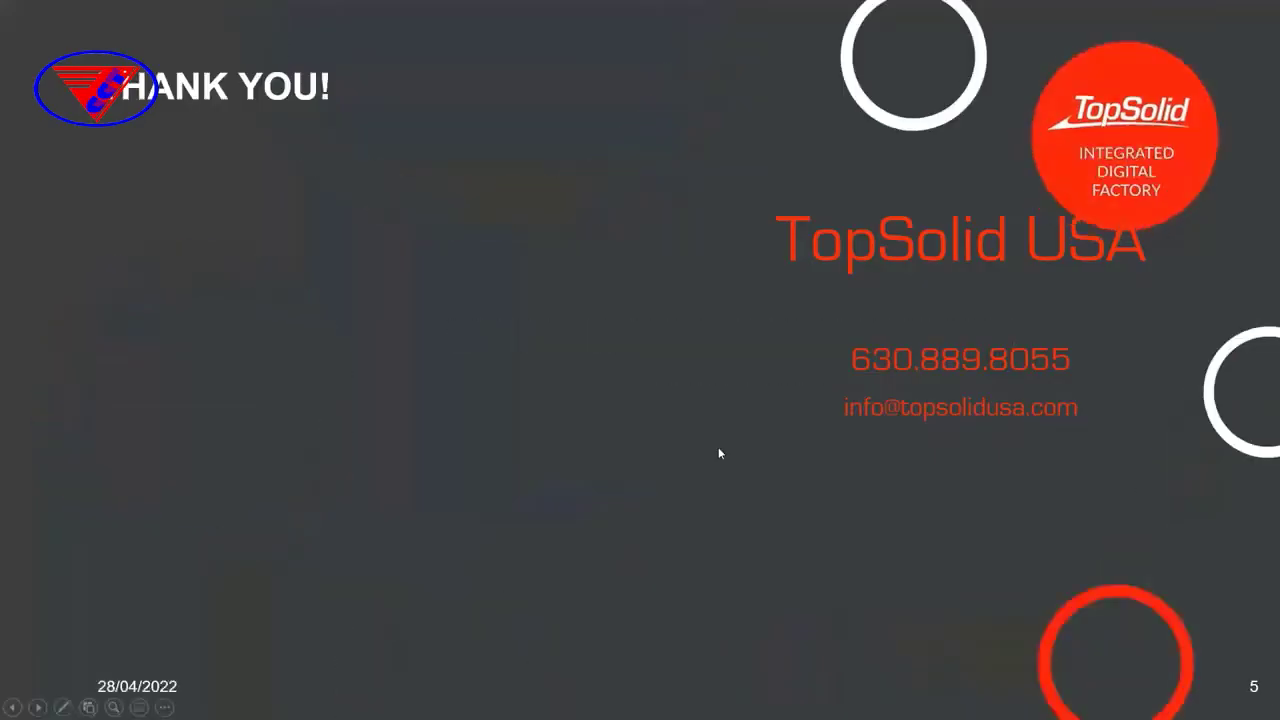
left_click(719, 448)
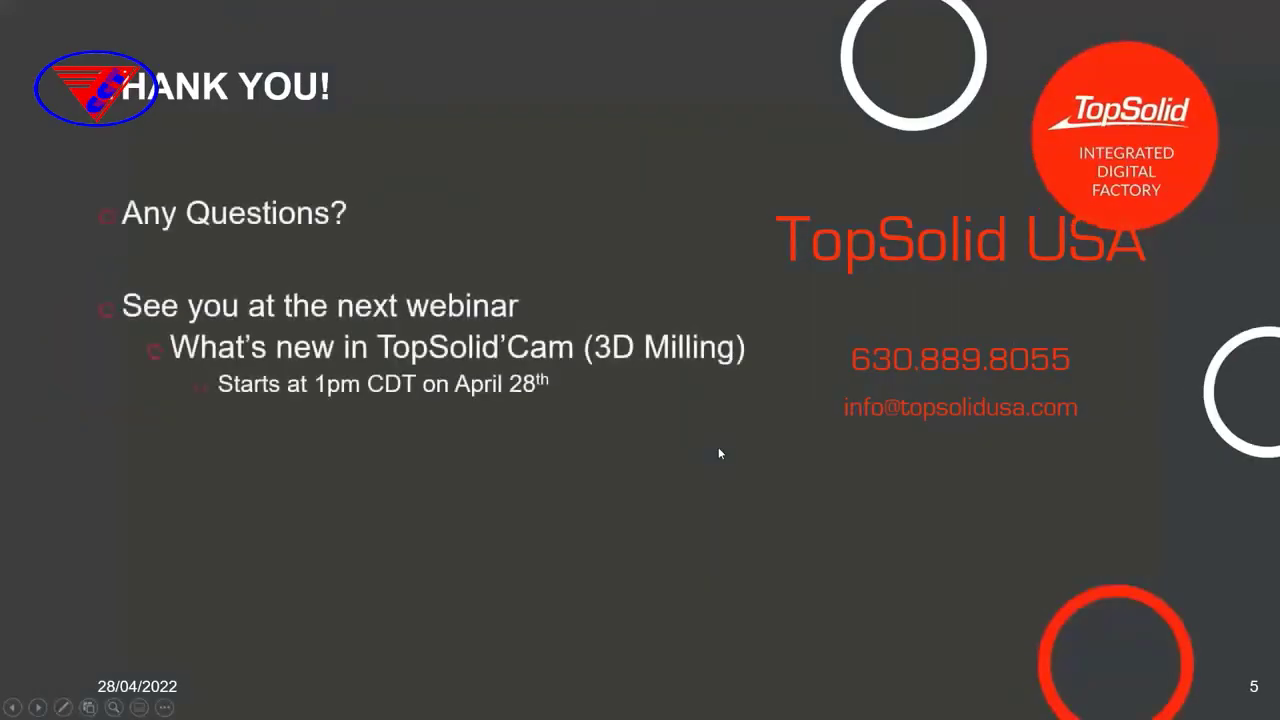